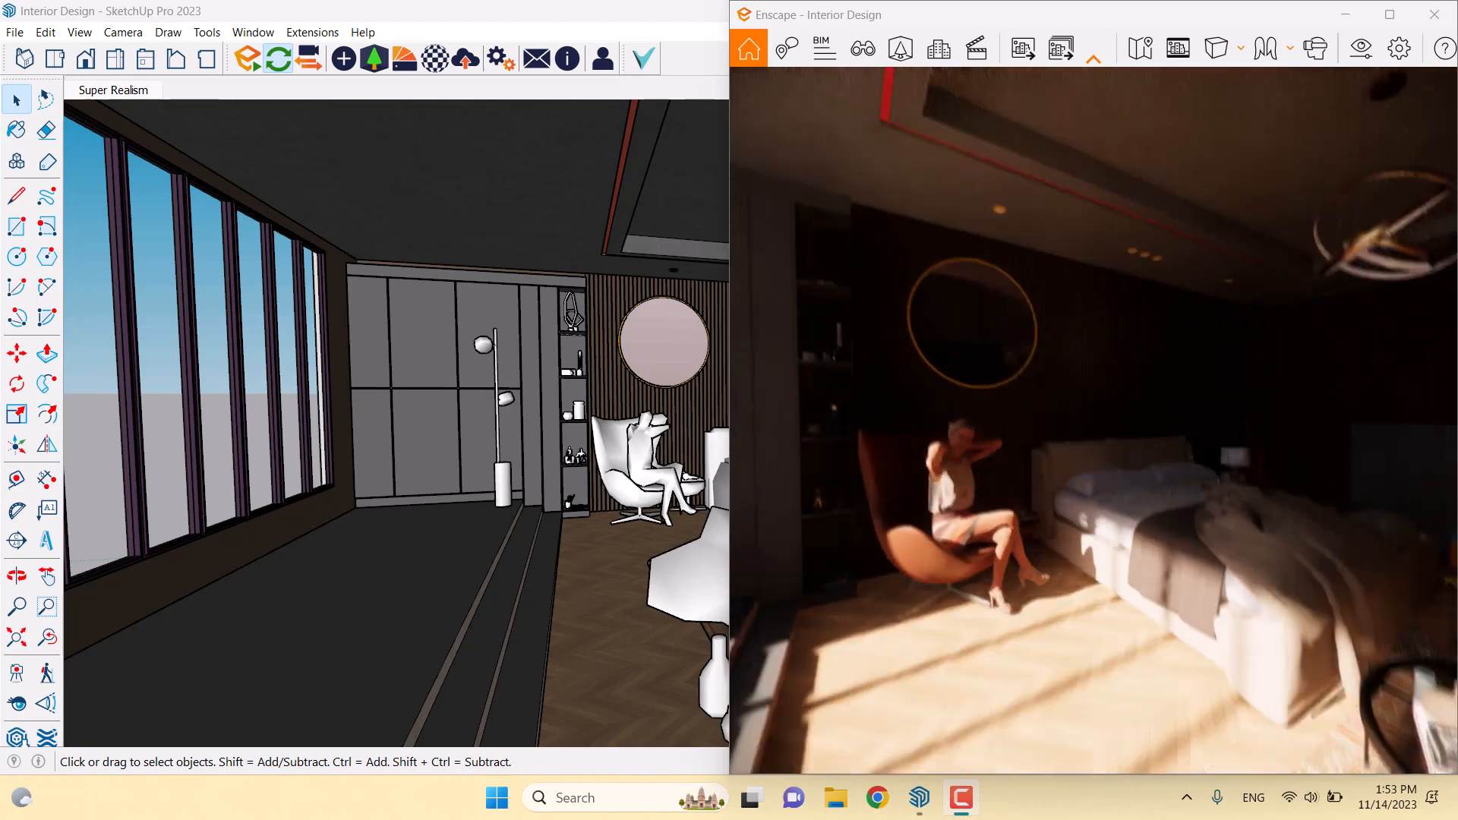
# Fly the Enscape camera sideways until it faces the bed and round mirror wall
pyautogui.press('d')
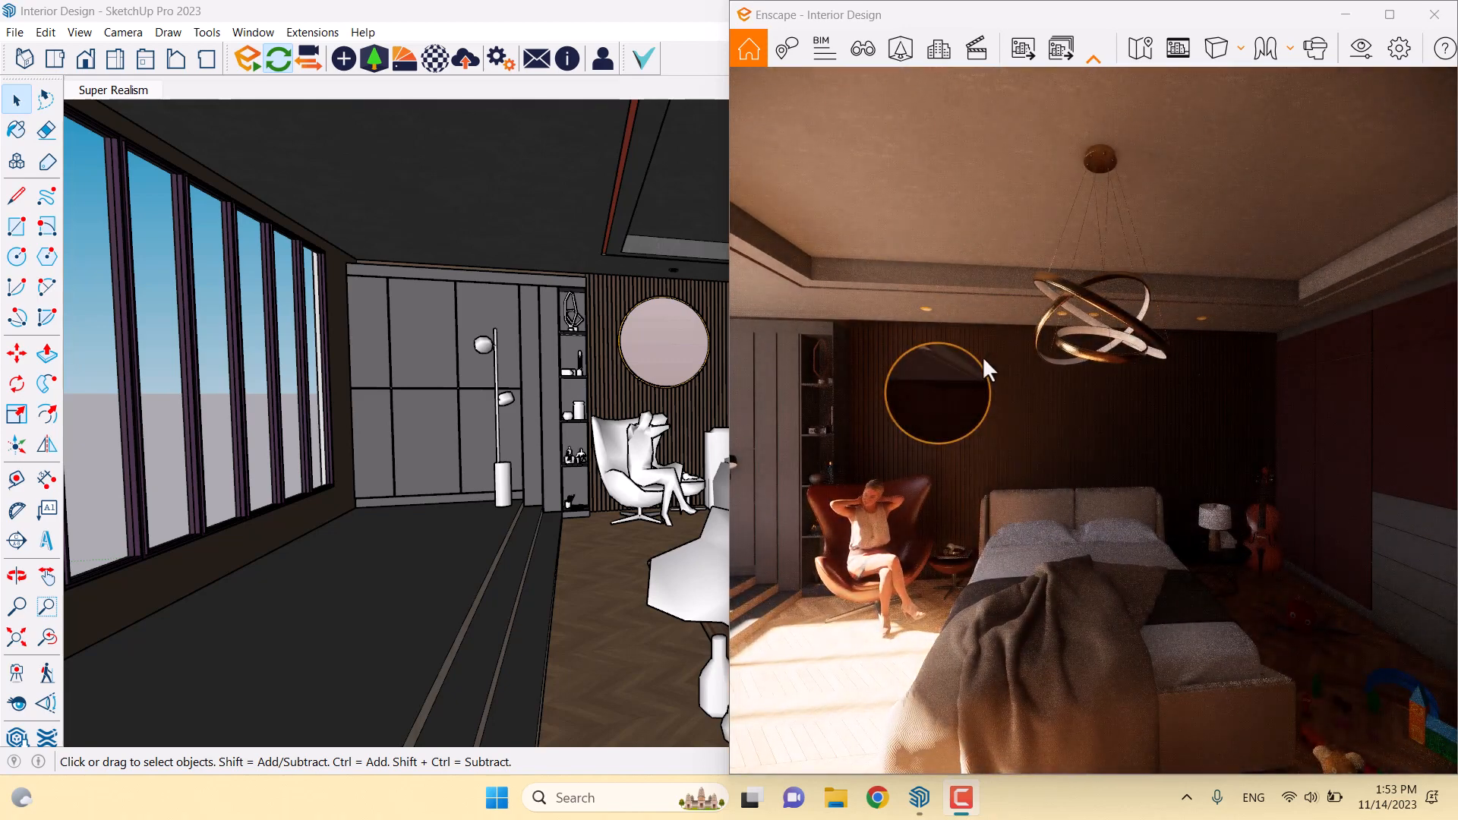
# Restore the saved Super Realism view from Enscape View Management
pyautogui.click(864, 49)
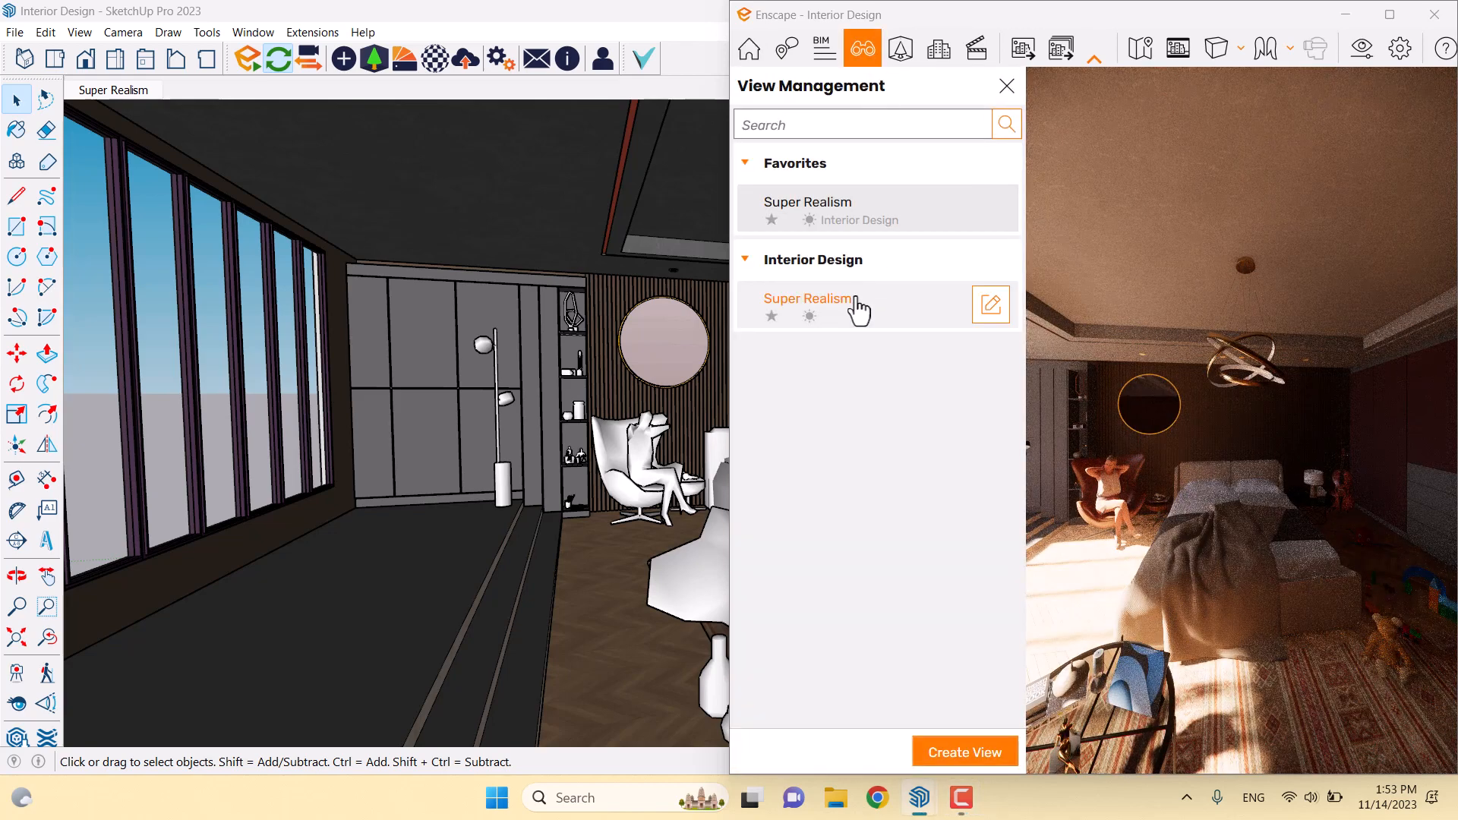
pyautogui.click(859, 307)
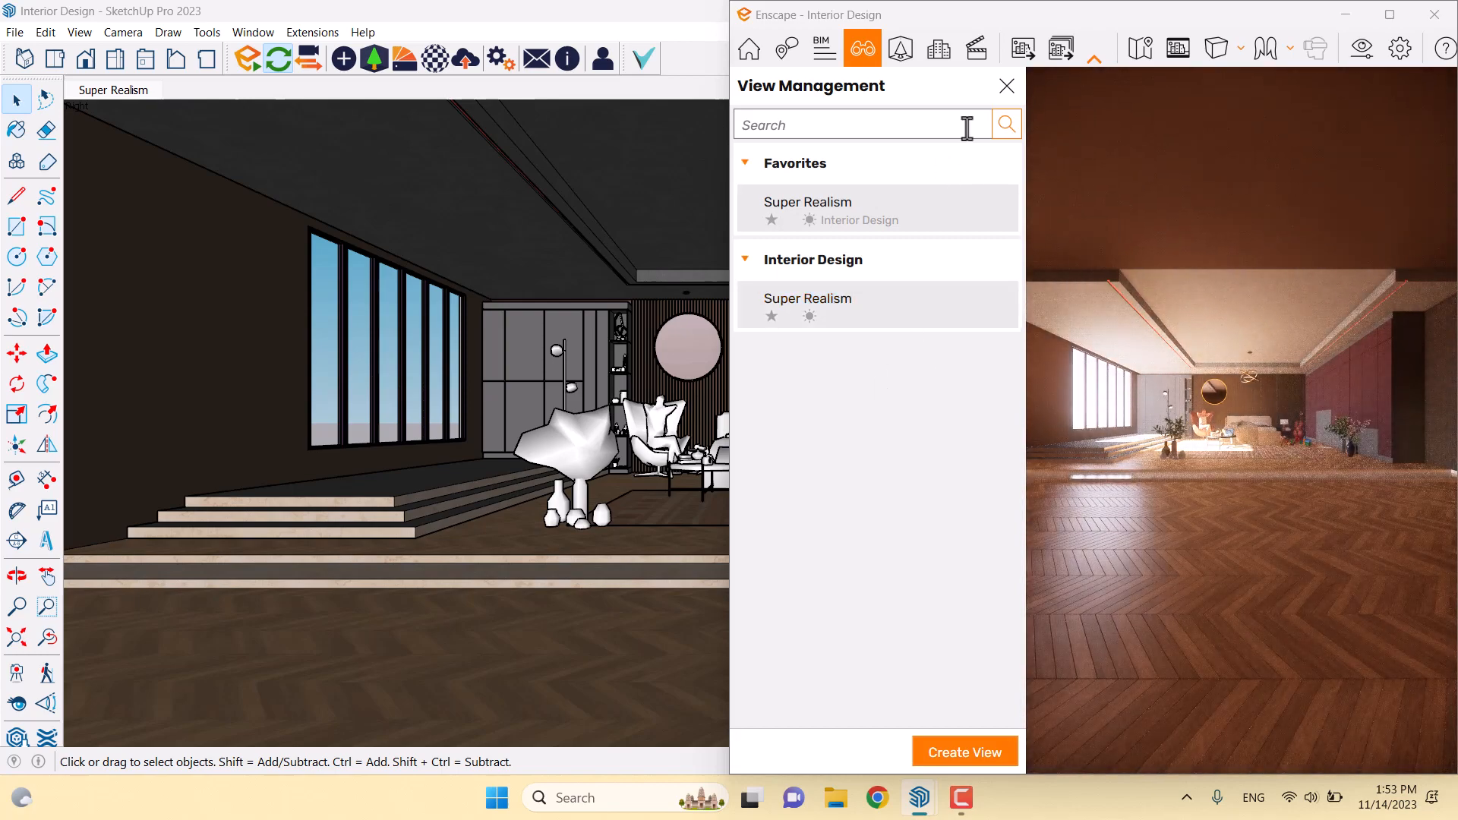
pyautogui.click(1005, 88)
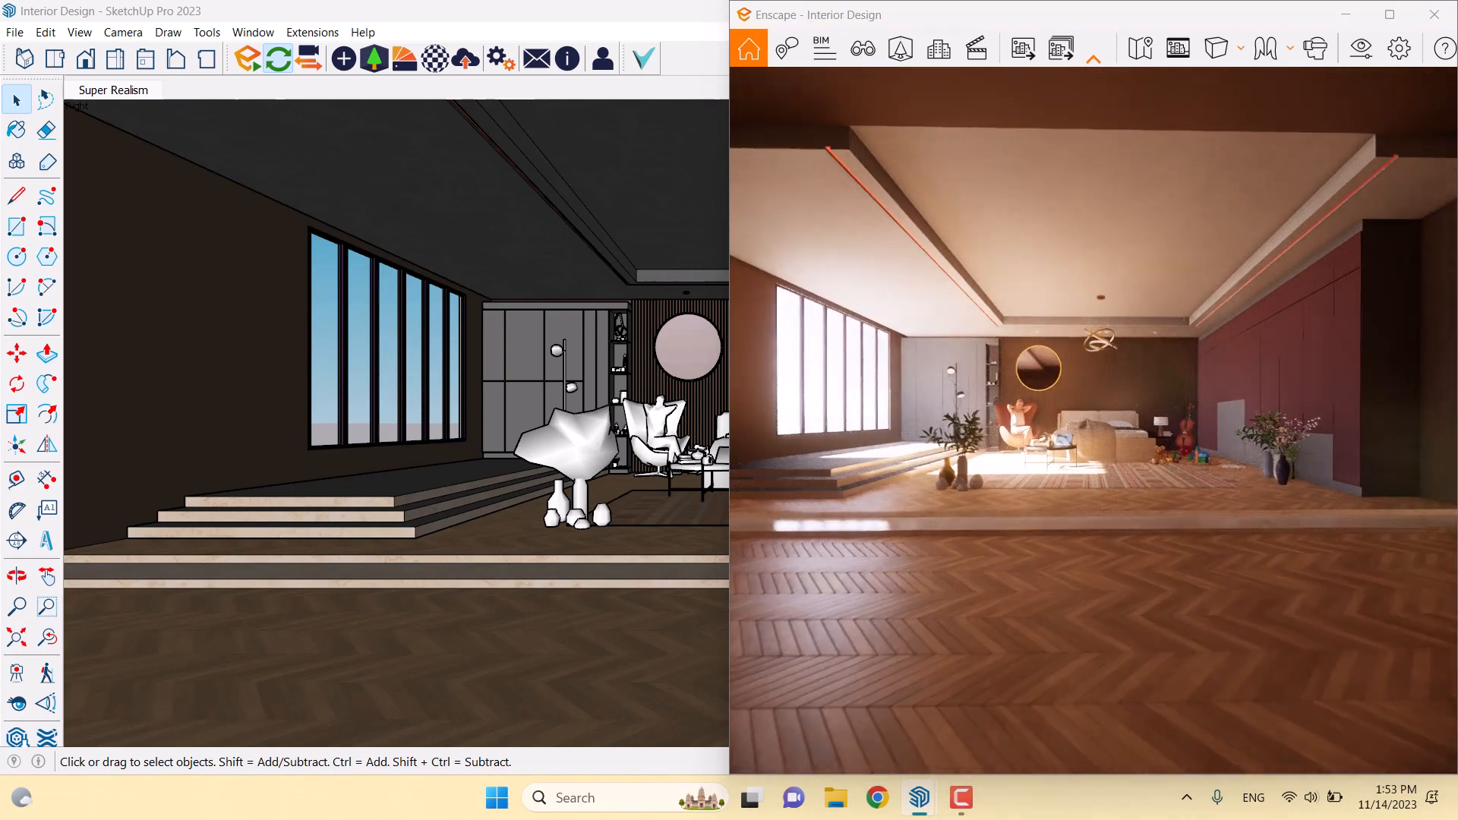
# Fly the render camera past the windows and steps to a close-up of the round mirror
pyautogui.press('w')
pyautogui.press('a')
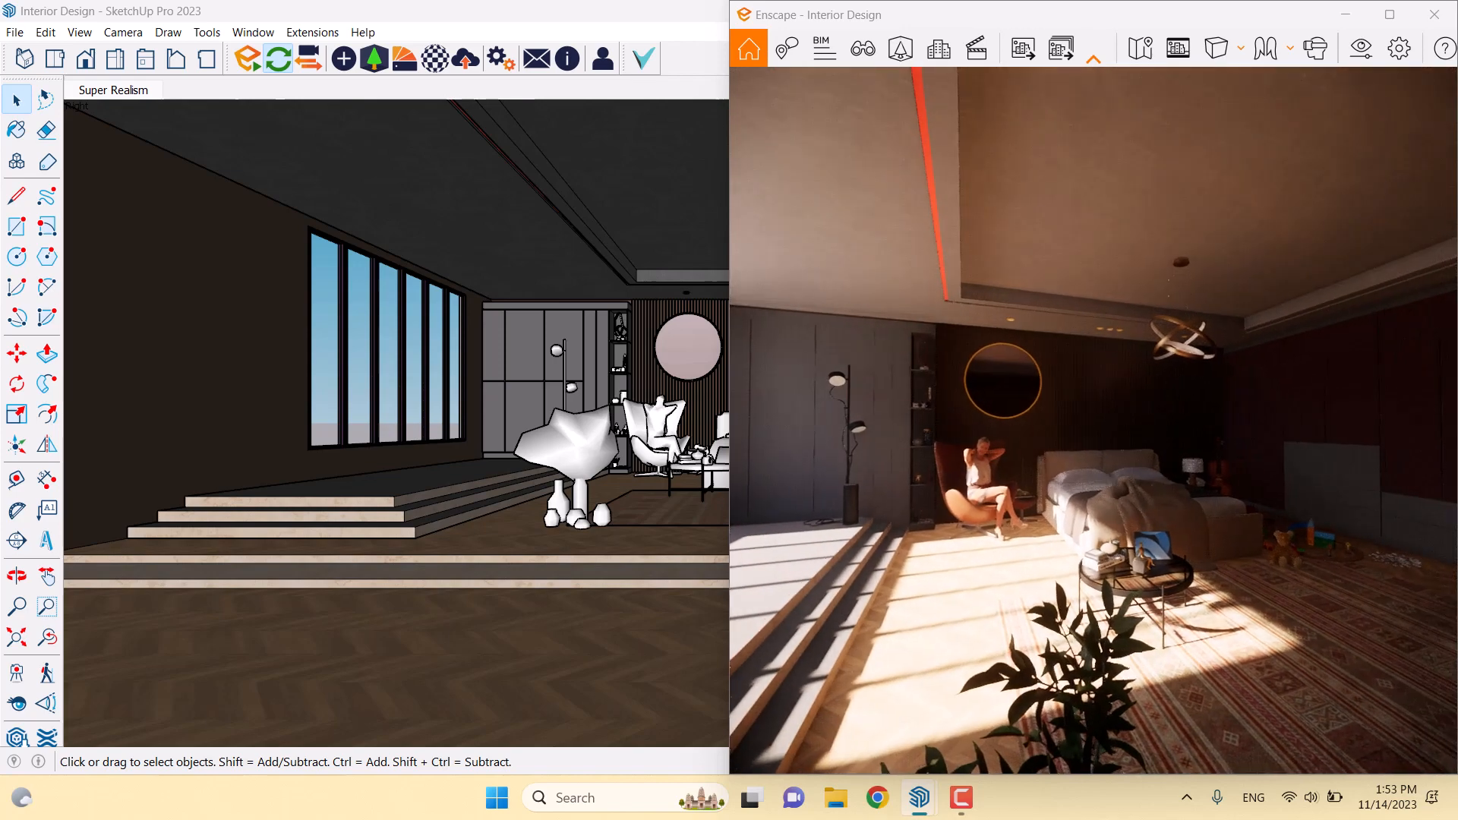
pyautogui.press('w')
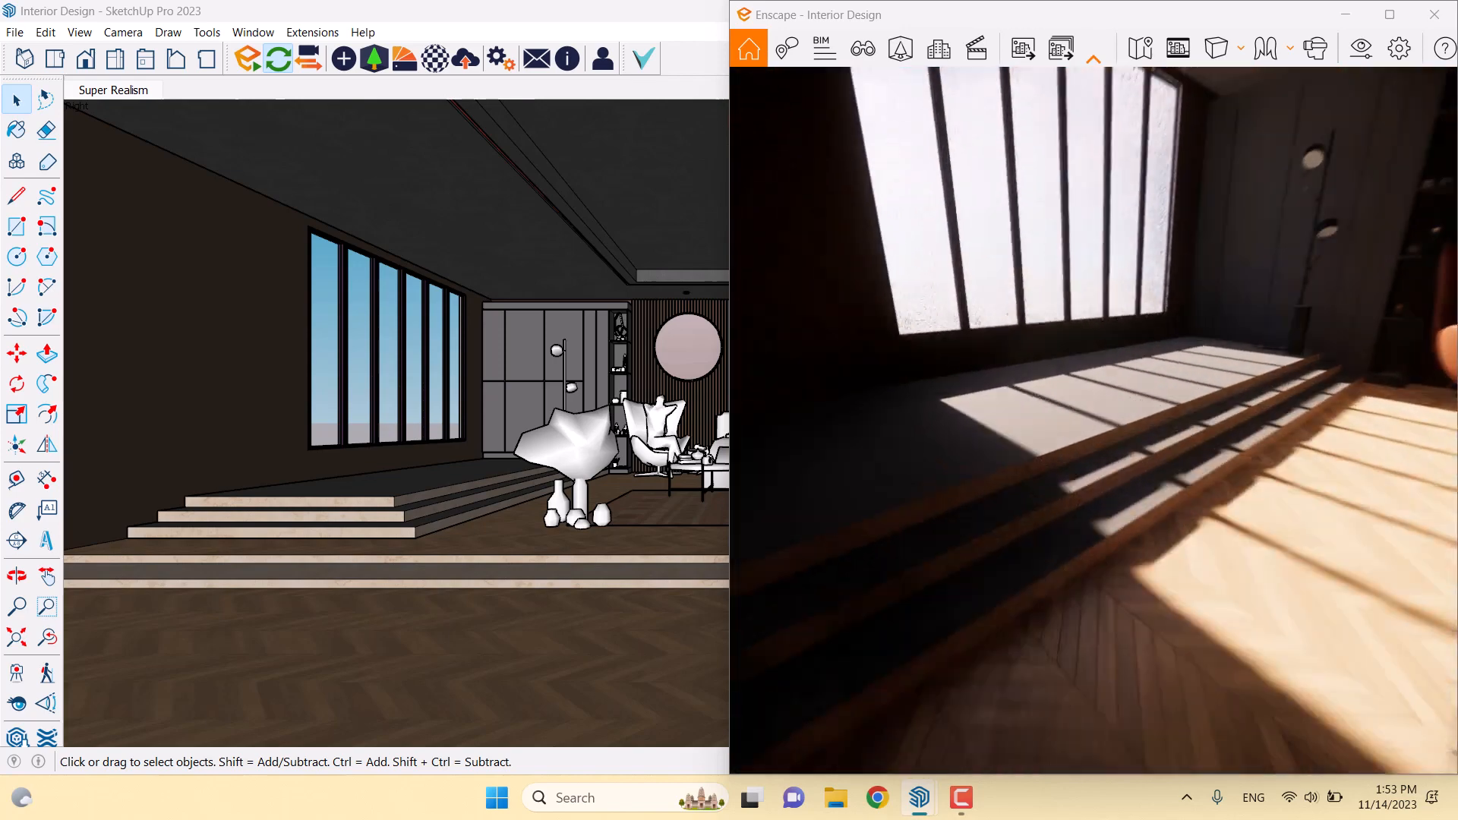
pyautogui.press('e')
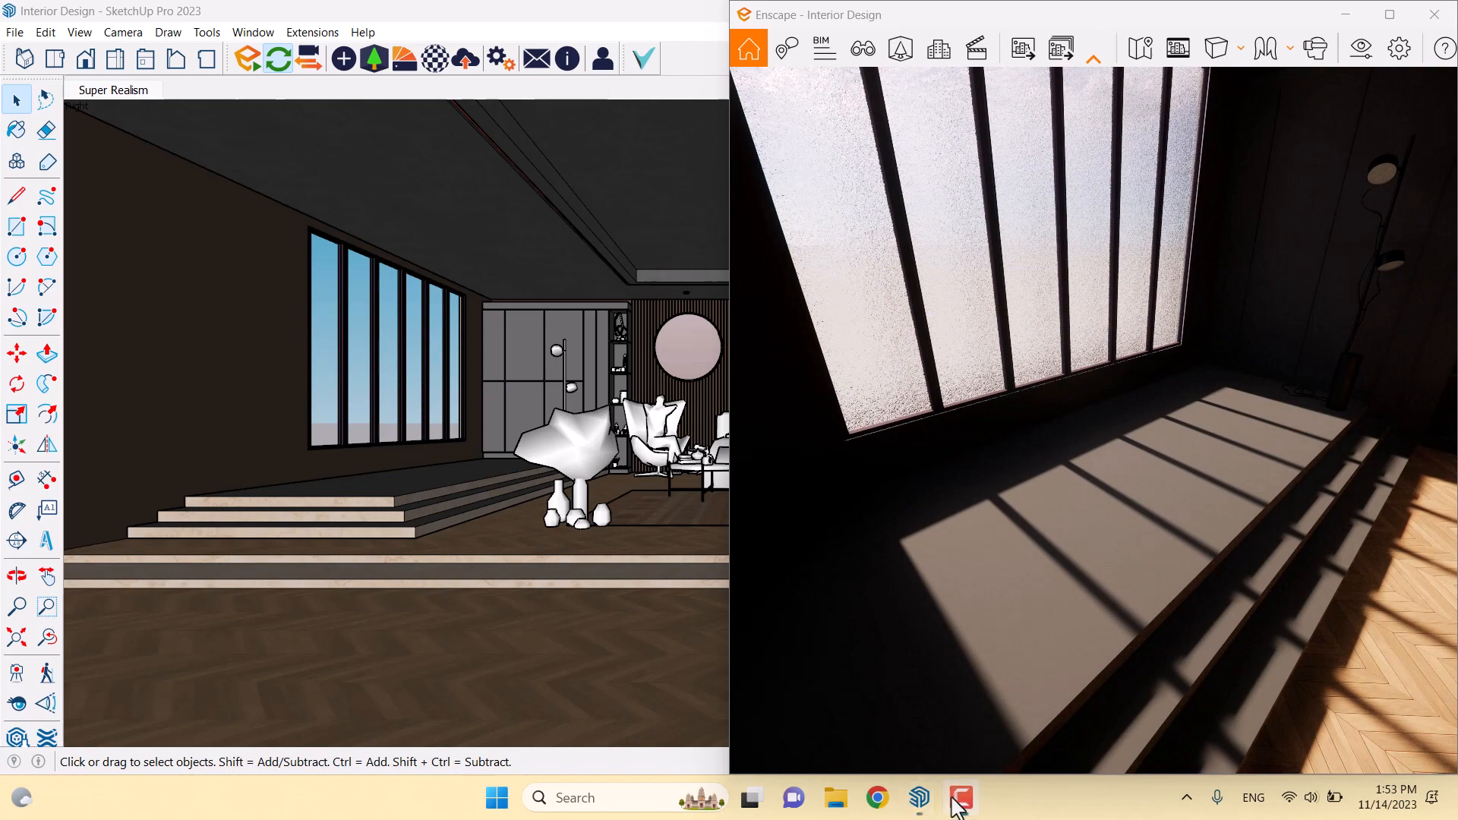
pyautogui.press('s')
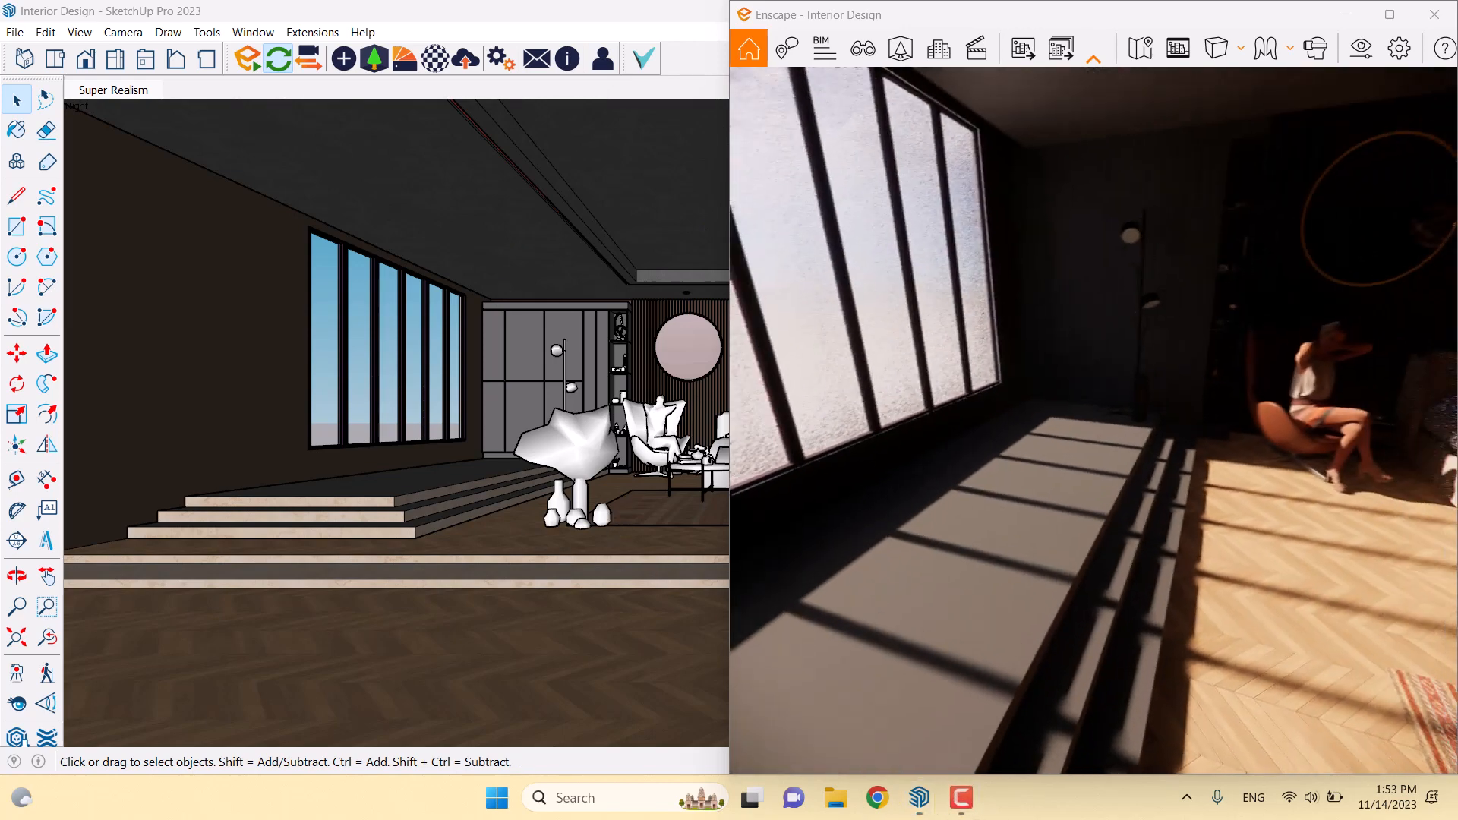
pyautogui.press('w')
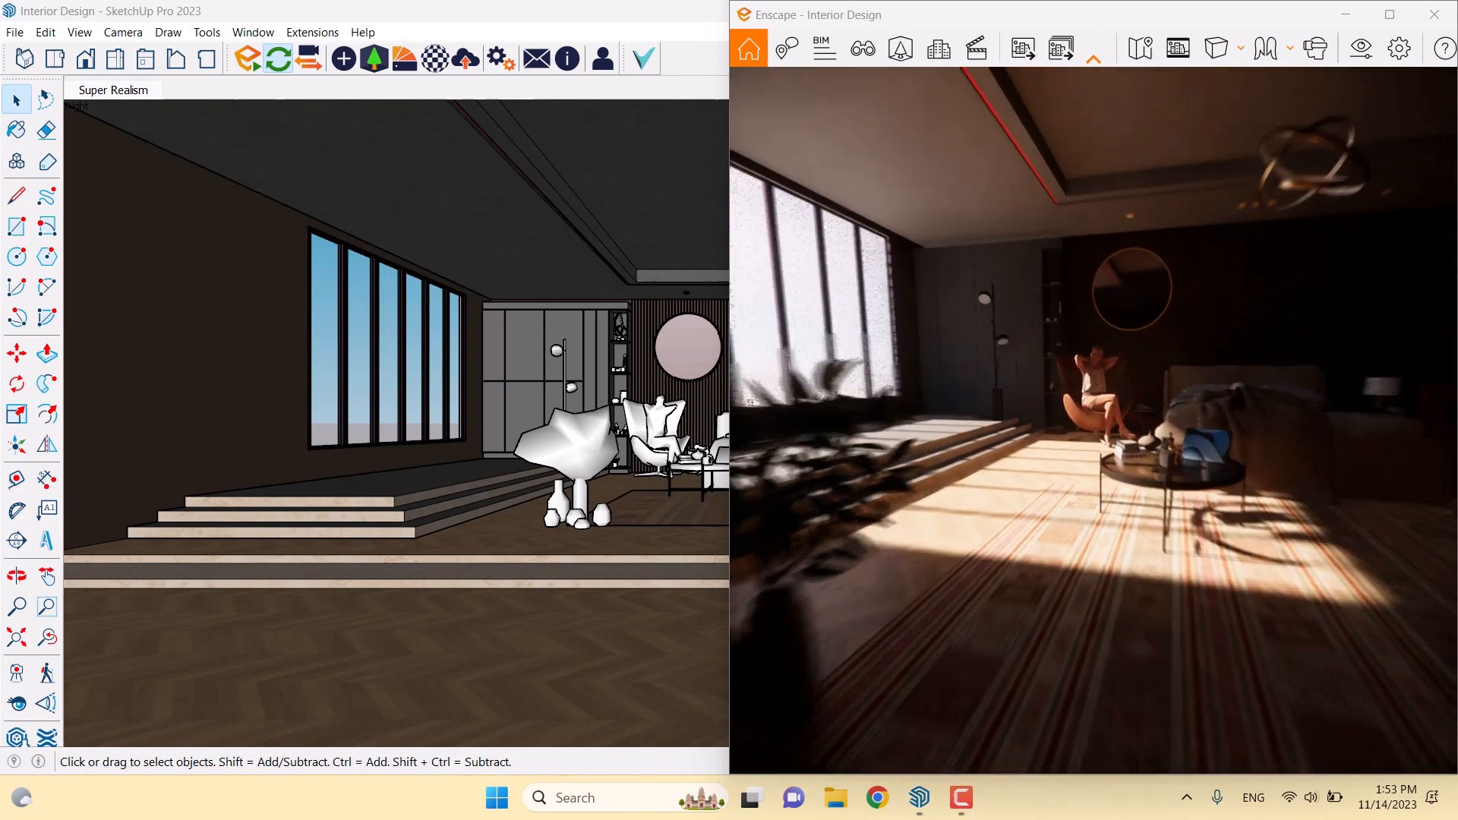
pyautogui.press('w')
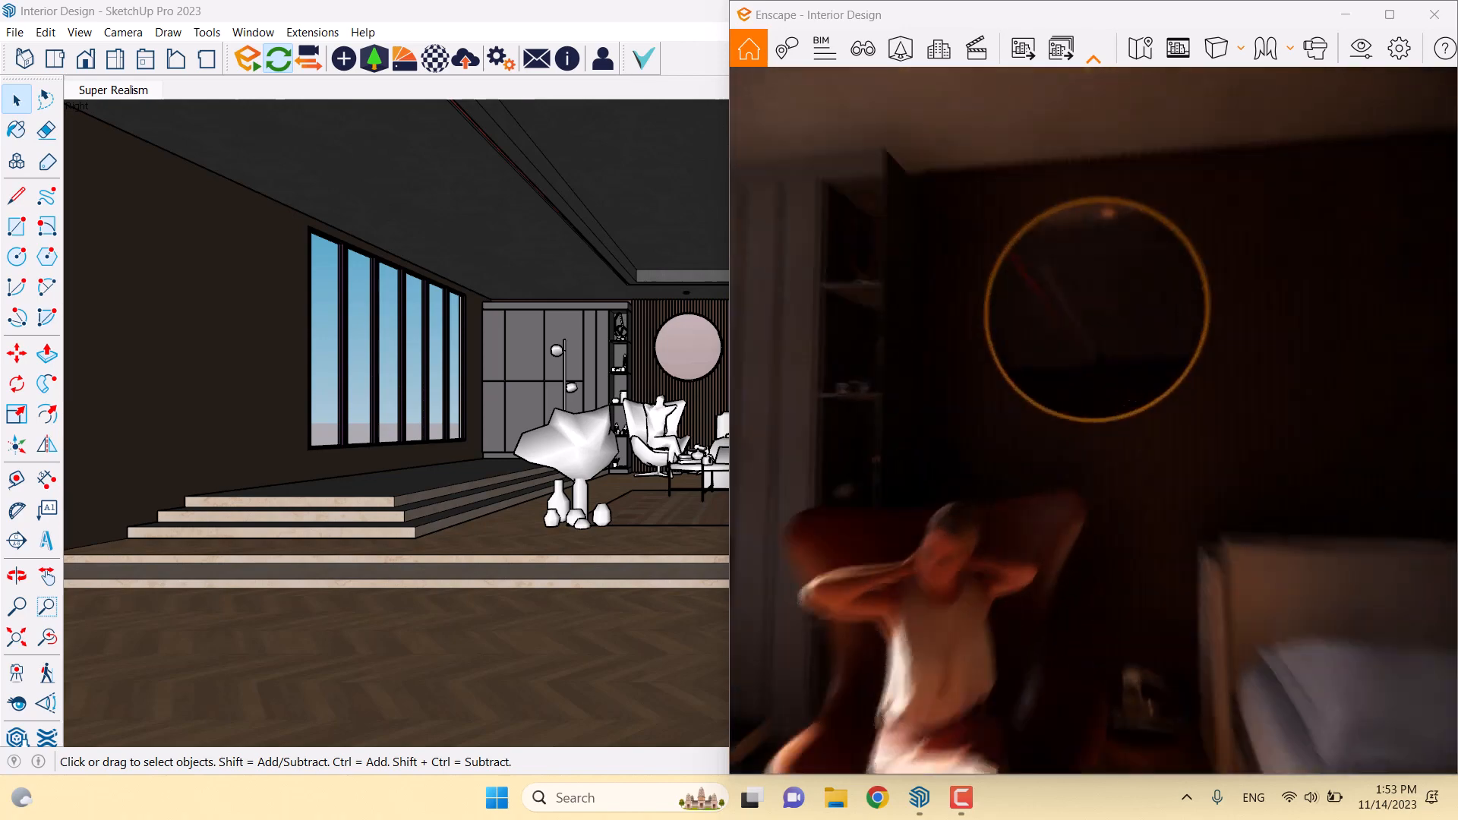
pyautogui.press('w')
pyautogui.press('s')
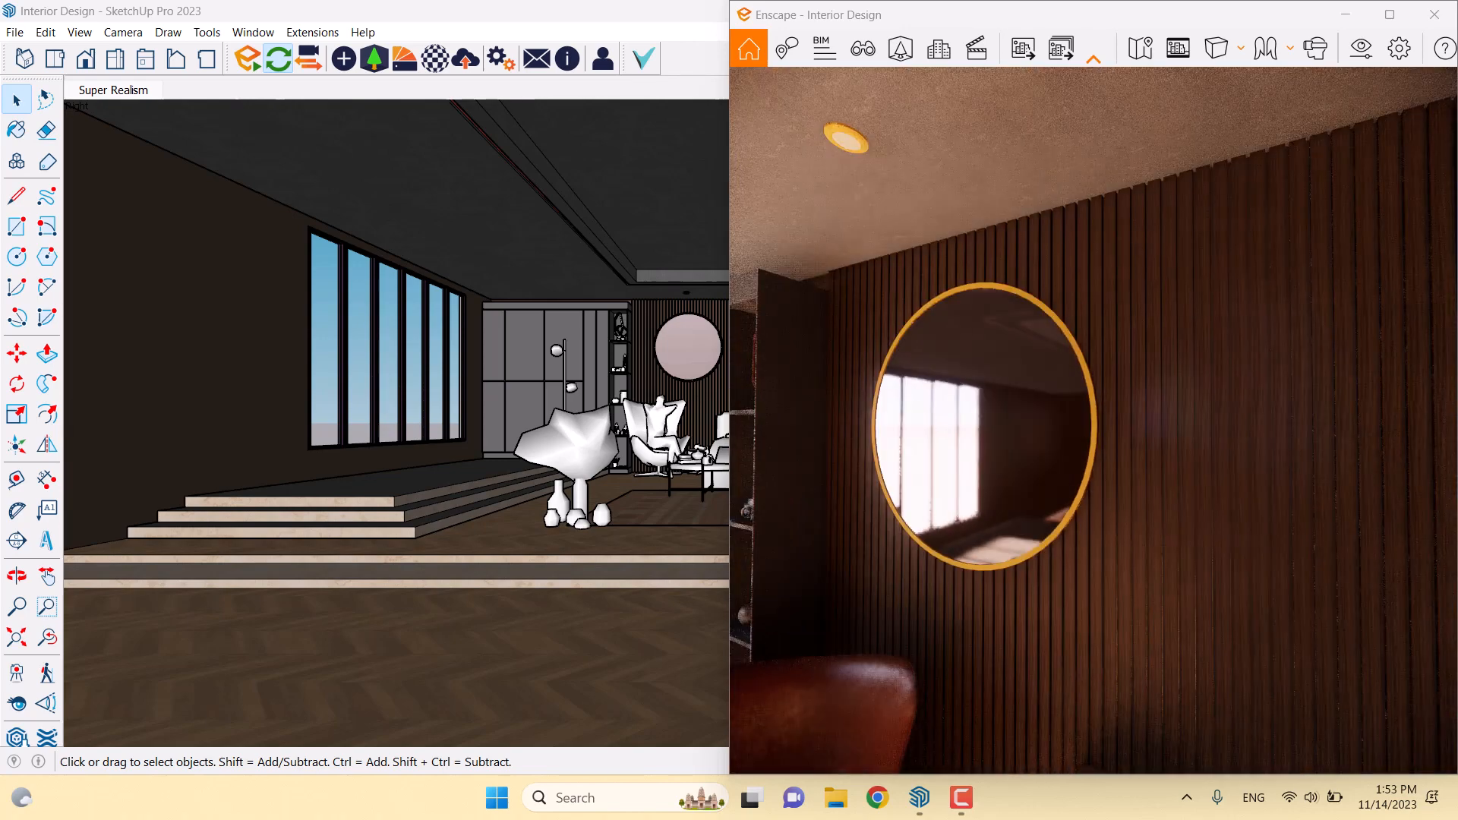
pyautogui.scroll(8, 674, 320)
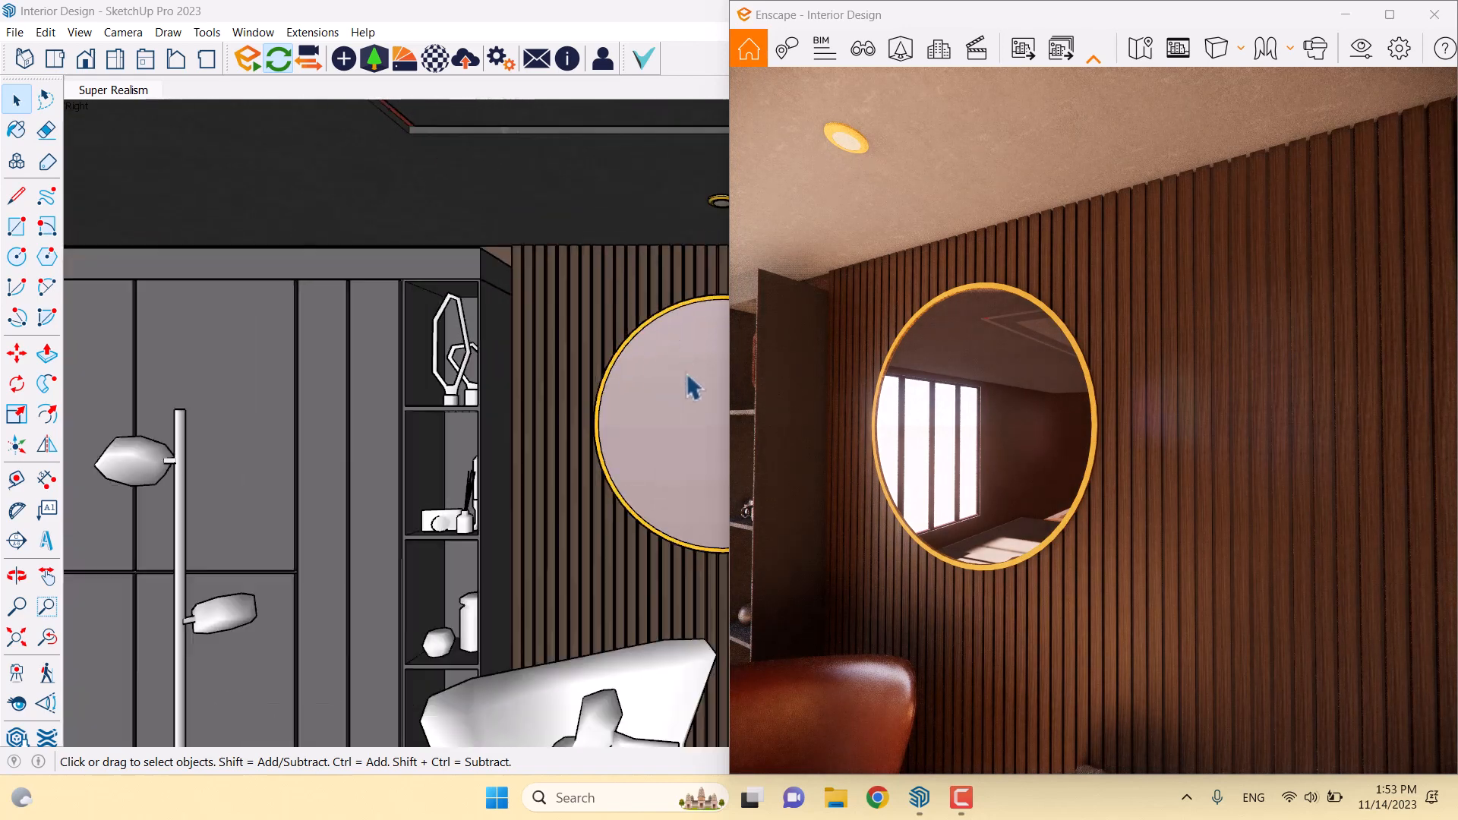
# Snap SketchUp to the left half beside the render and load Goldenrod in the Material Editor
pyautogui.moveTo(687, 376); pyautogui.dragTo(597, 351, button='middle')
pyautogui.scroll(1, 597, 351)
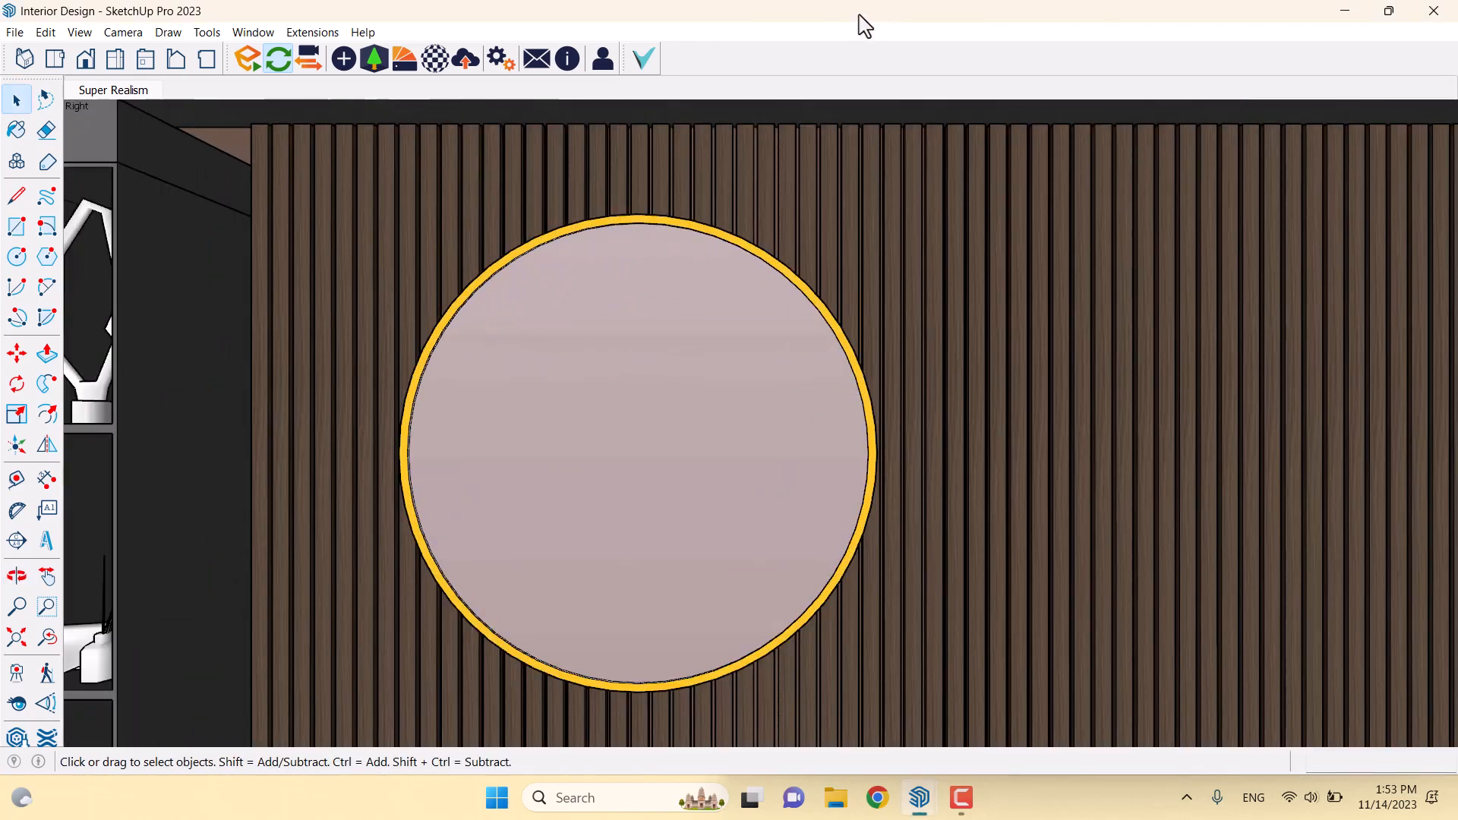
pyautogui.moveTo(859, 14); pyautogui.dragTo(2, 257)
pyautogui.click(440, 73)
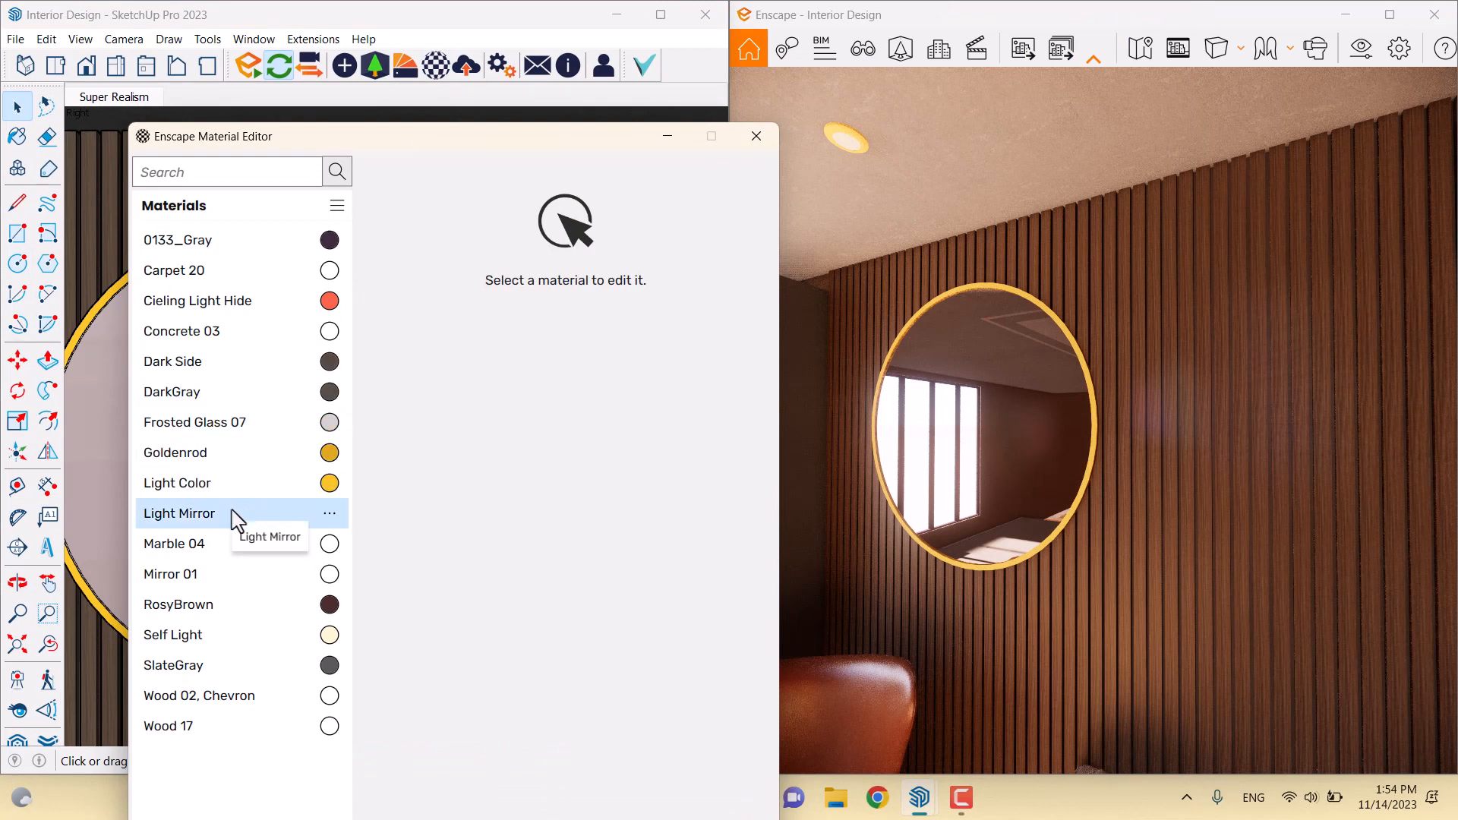
pyautogui.click(243, 465)
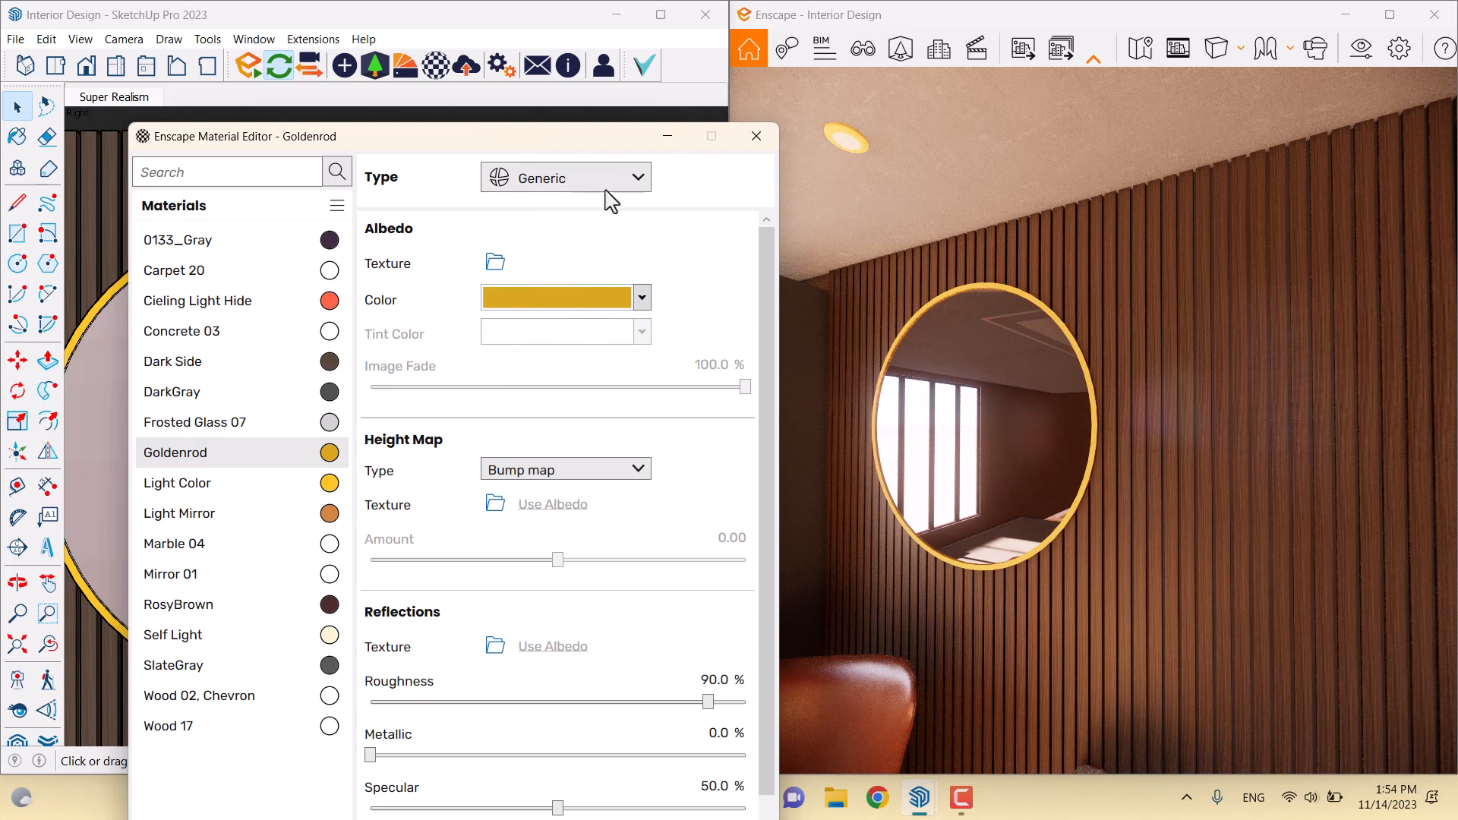
# Position the Material Editor, then drag Goldenrod's roughness down and metallic up
pyautogui.moveTo(568, 136); pyautogui.dragTo(817, 272)
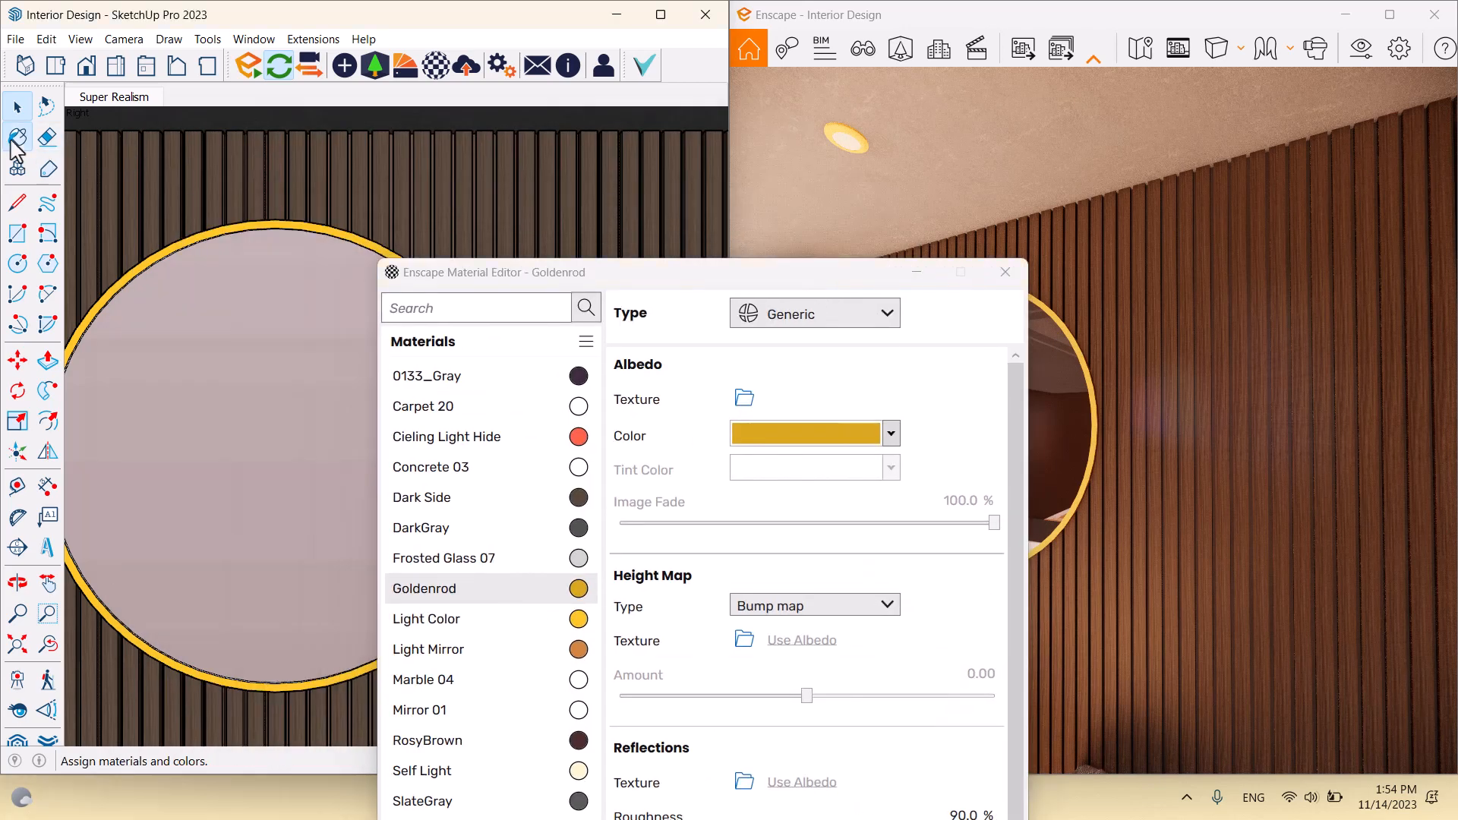
pyautogui.click(15, 138)
pyautogui.scroll(3, 277, 234)
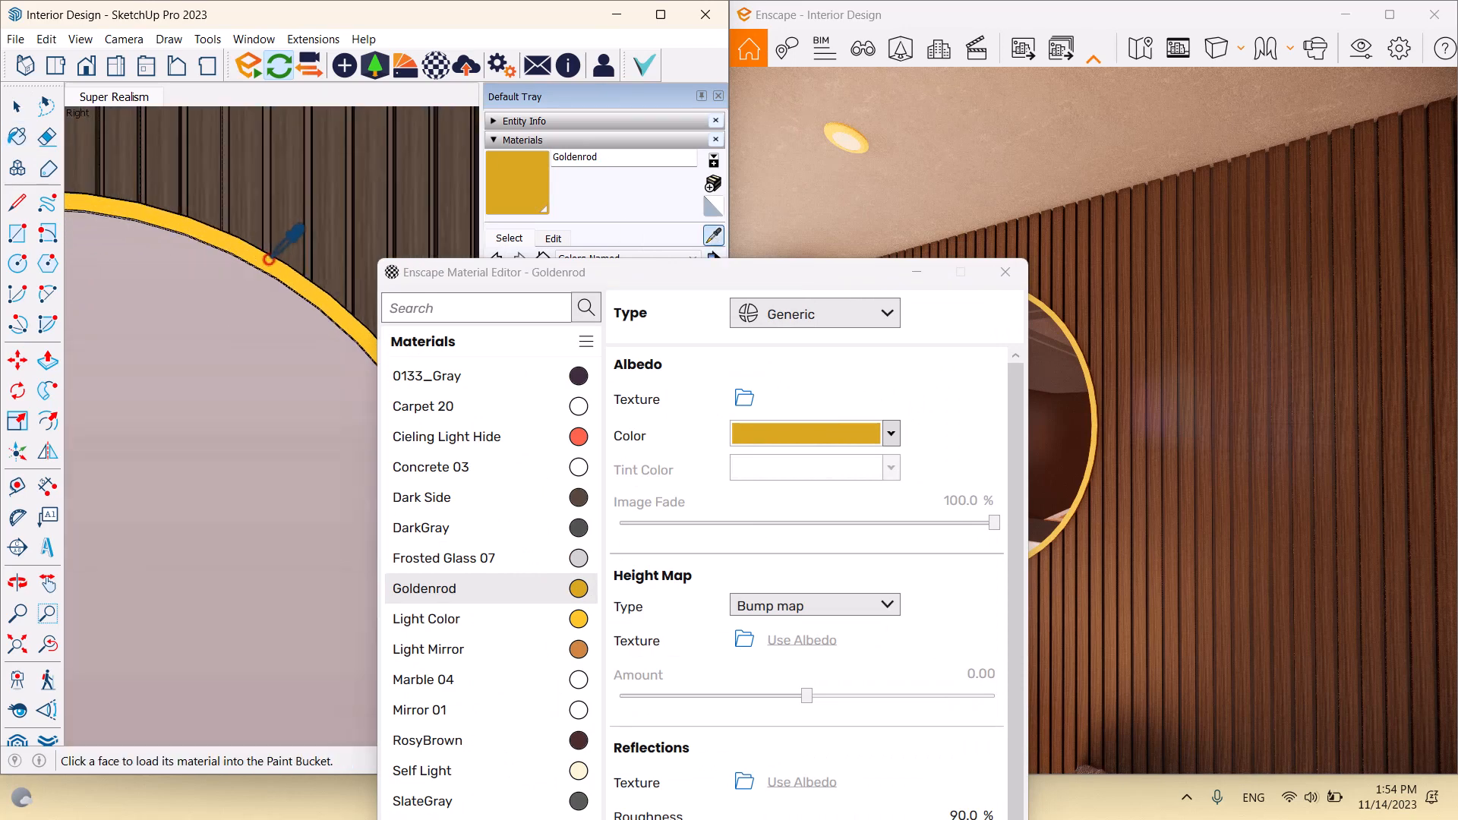
pyautogui.moveTo(544, 289)
pyautogui.mouseDown()
pyautogui.moveTo(328, 130)
pyautogui.moveTo(215, 104)
pyautogui.mouseUp()
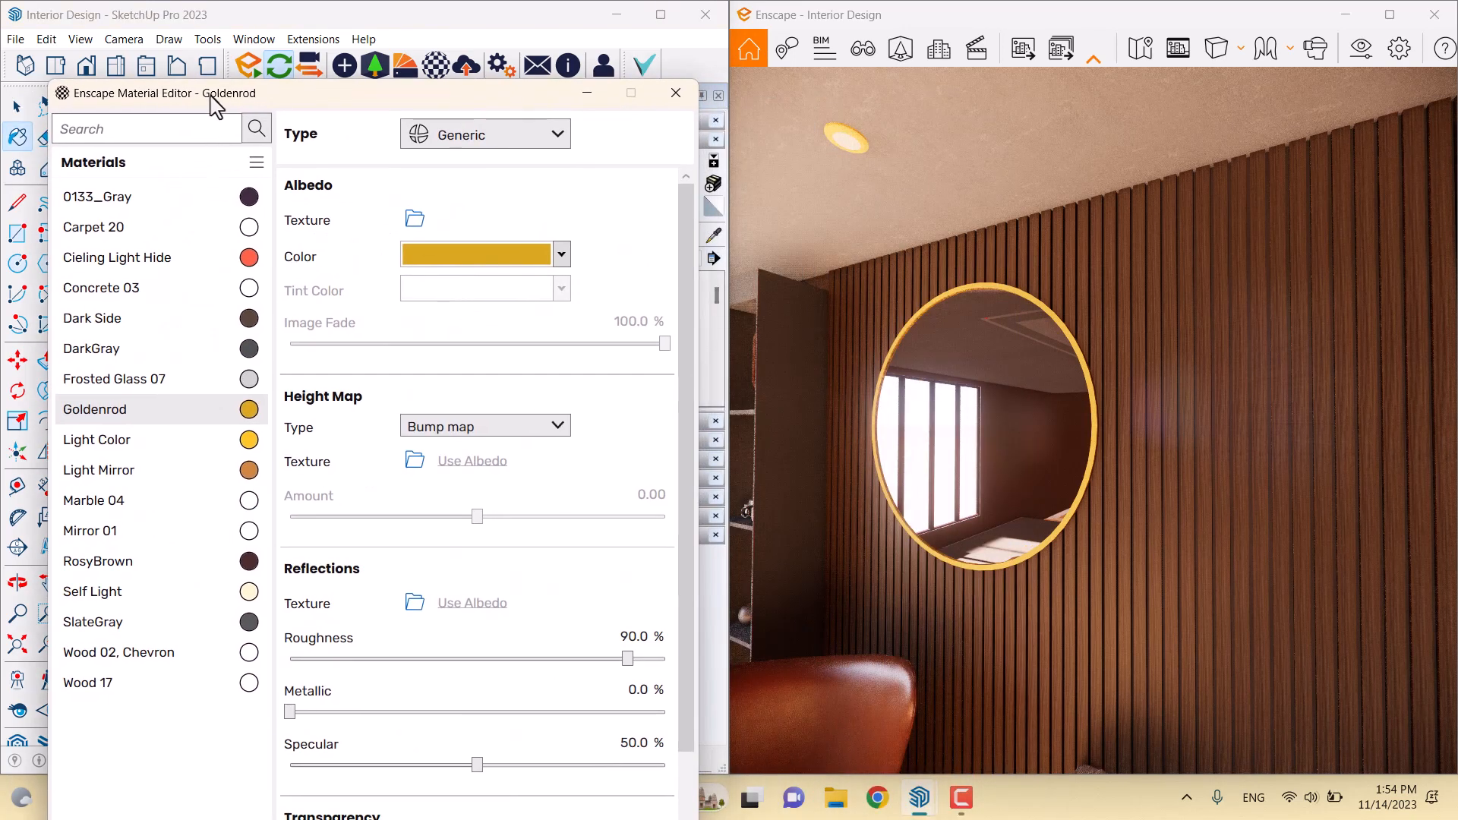
pyautogui.moveTo(627, 660); pyautogui.dragTo(287, 660)
pyautogui.moveTo(290, 711); pyautogui.dragTo(502, 710)
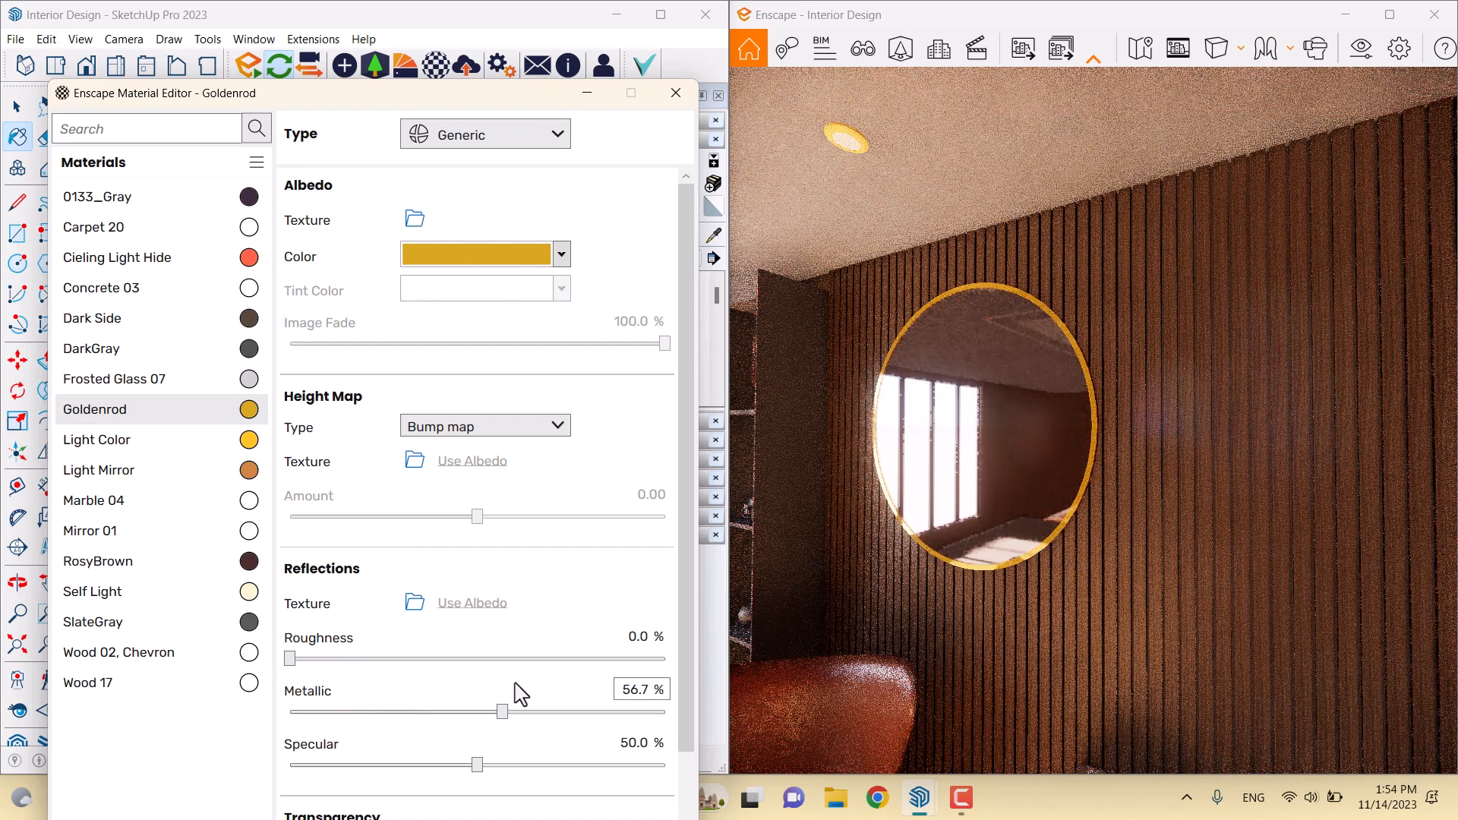
# Enter exact Goldenrod values: metallic 56%, roughness 19%, specular 46%
pyautogui.click(632, 690)
pyautogui.write('5')
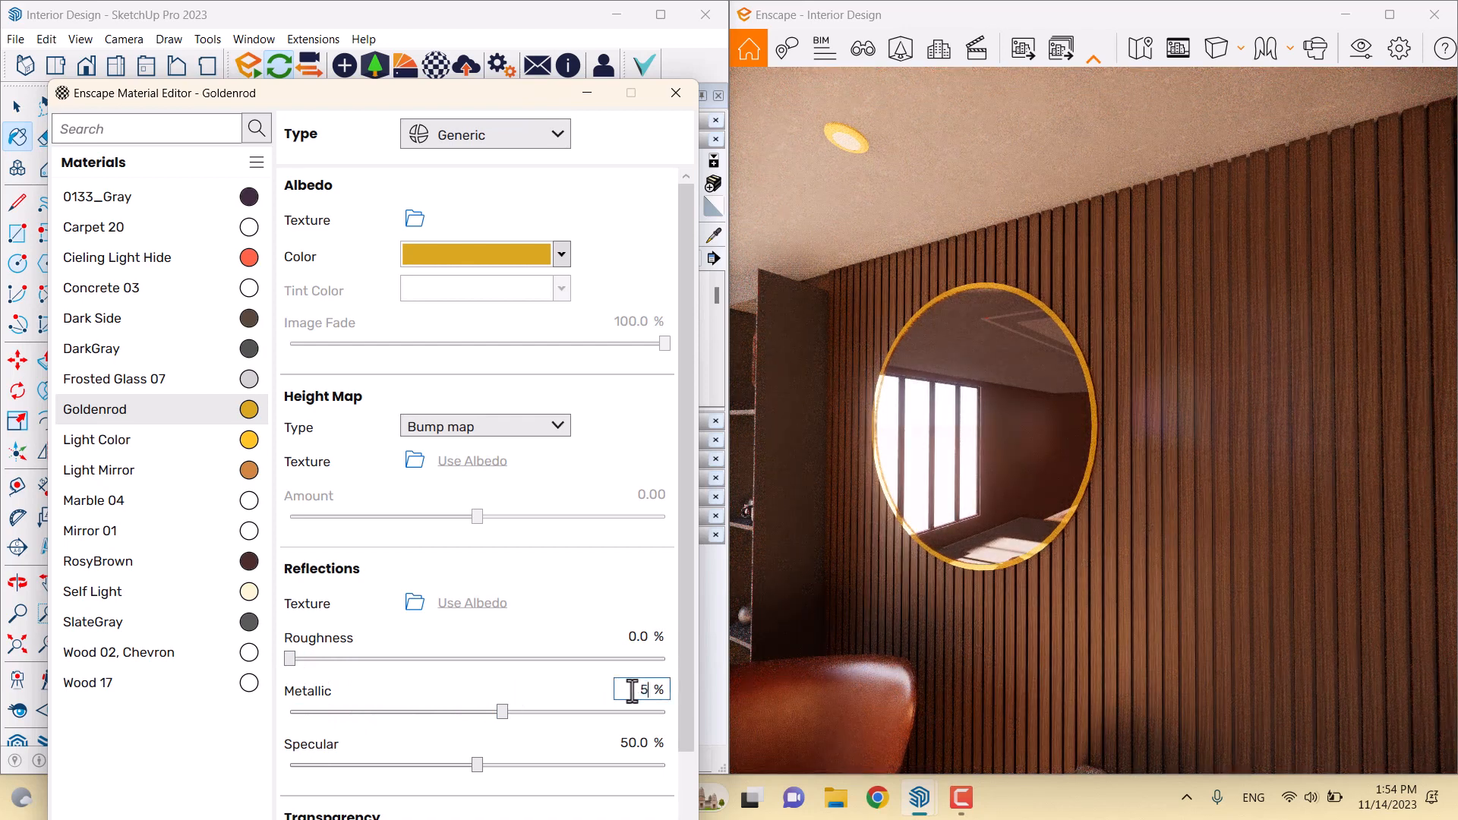
pyautogui.write('6')
pyautogui.click(637, 636)
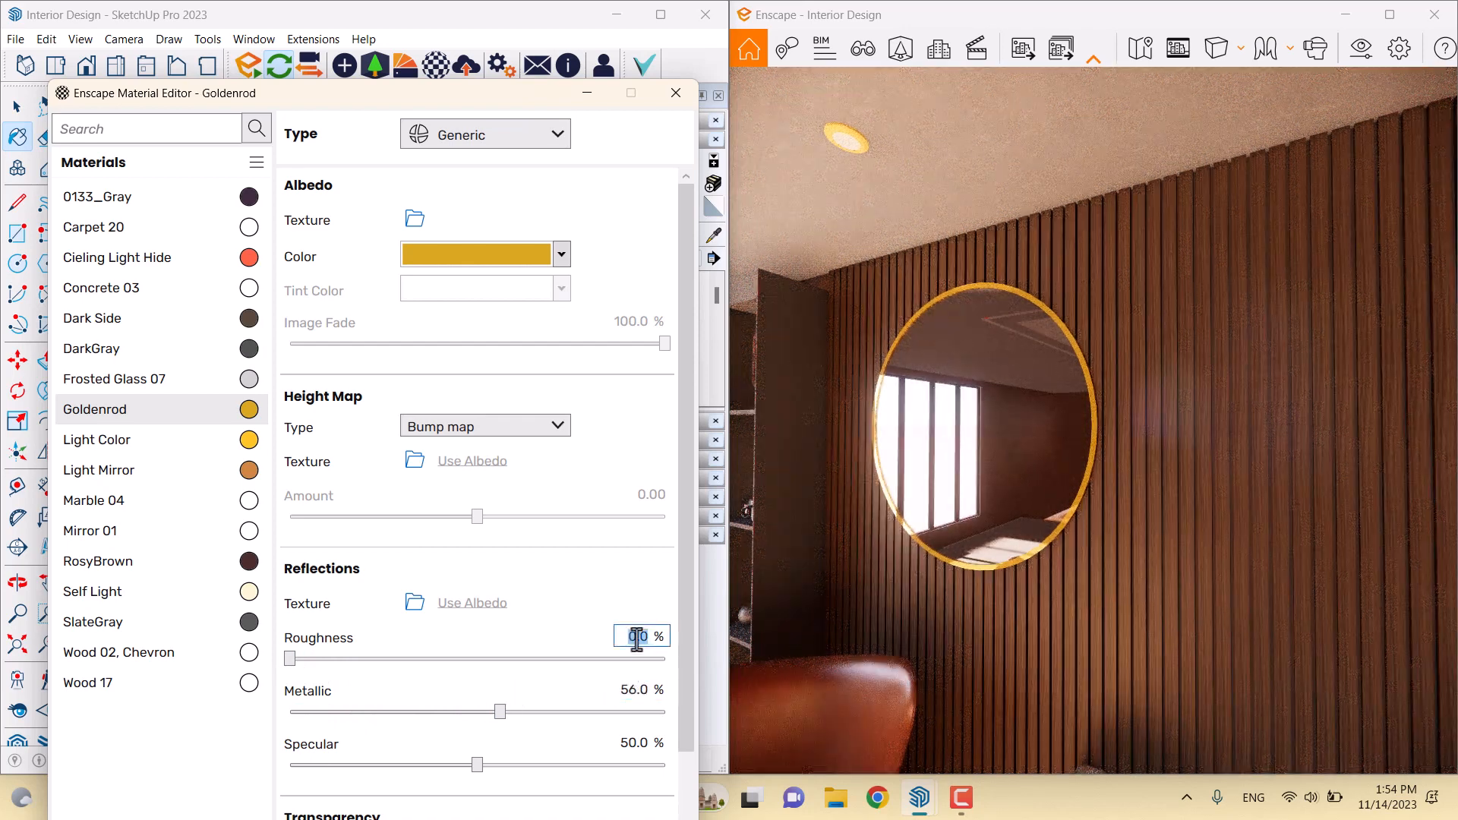
pyautogui.write('19')
pyautogui.press('Return')
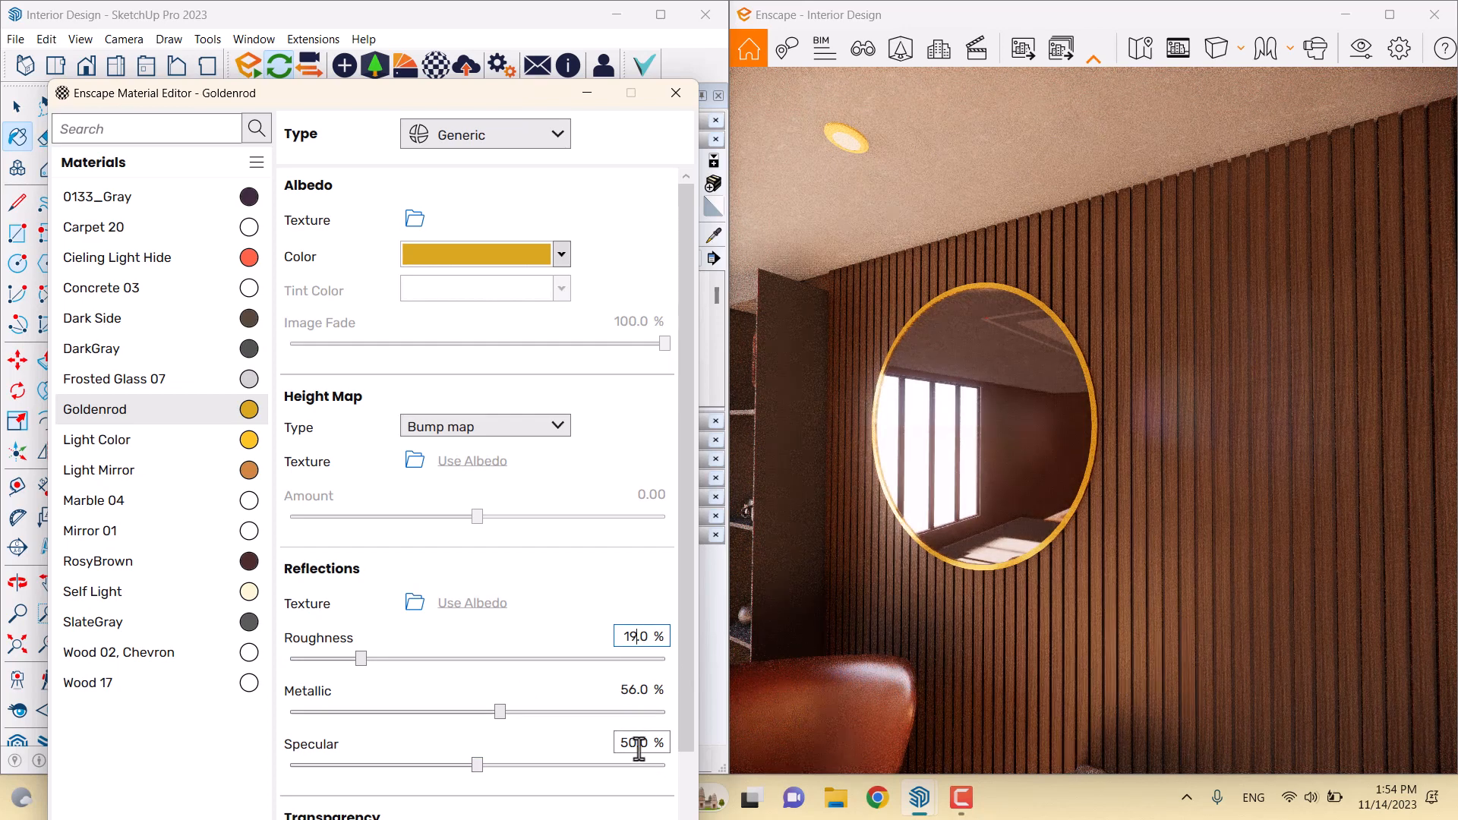
pyautogui.click(638, 745)
pyautogui.press('Return')
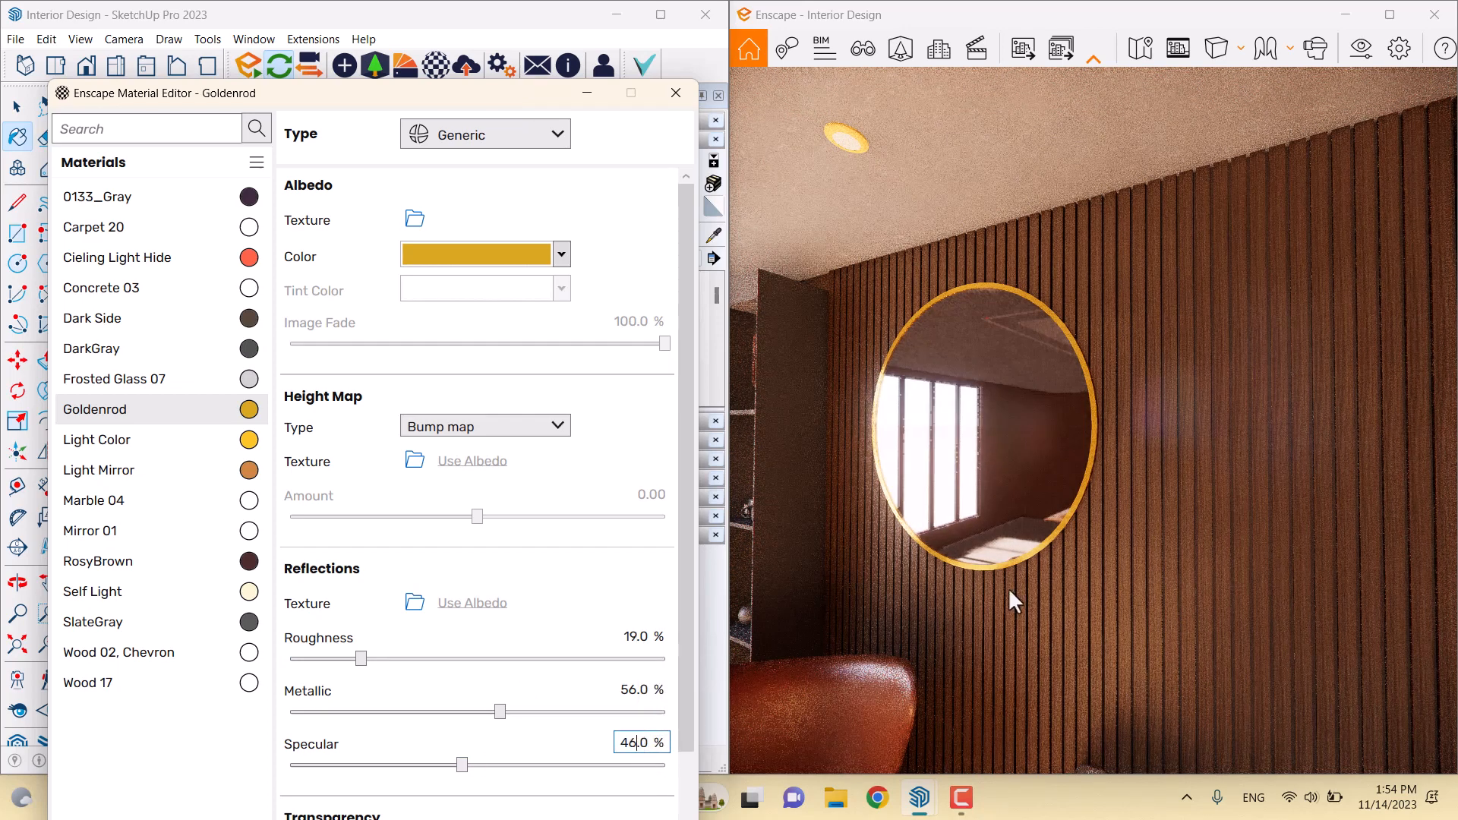
# Tilt and pull back the render camera to view the metallic mirror rim
pyautogui.moveTo(1010, 599); pyautogui.dragTo(1120, 612)
pyautogui.press('s')
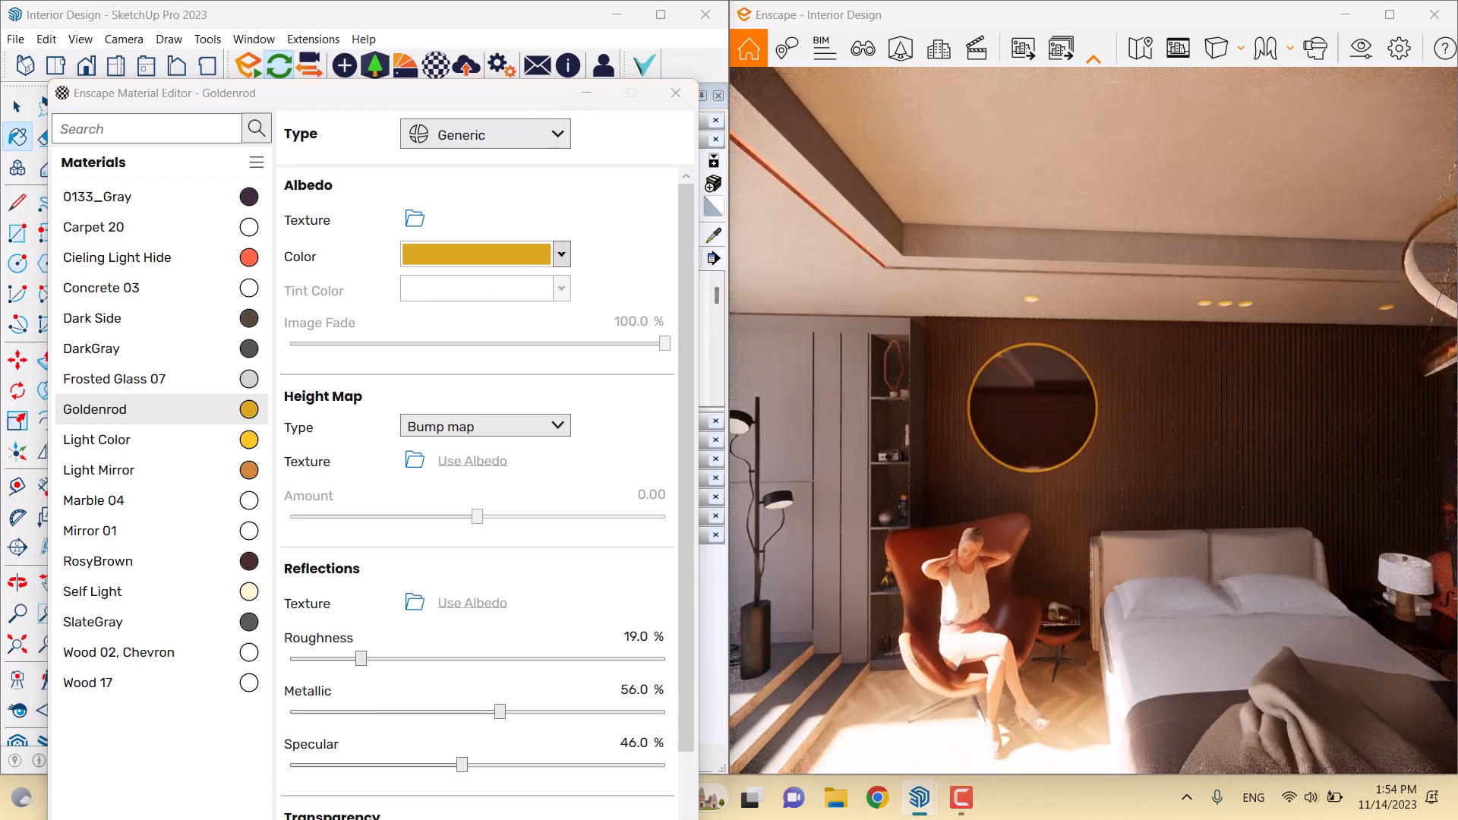
pyautogui.moveTo(410, 95); pyautogui.dragTo(669, 393)
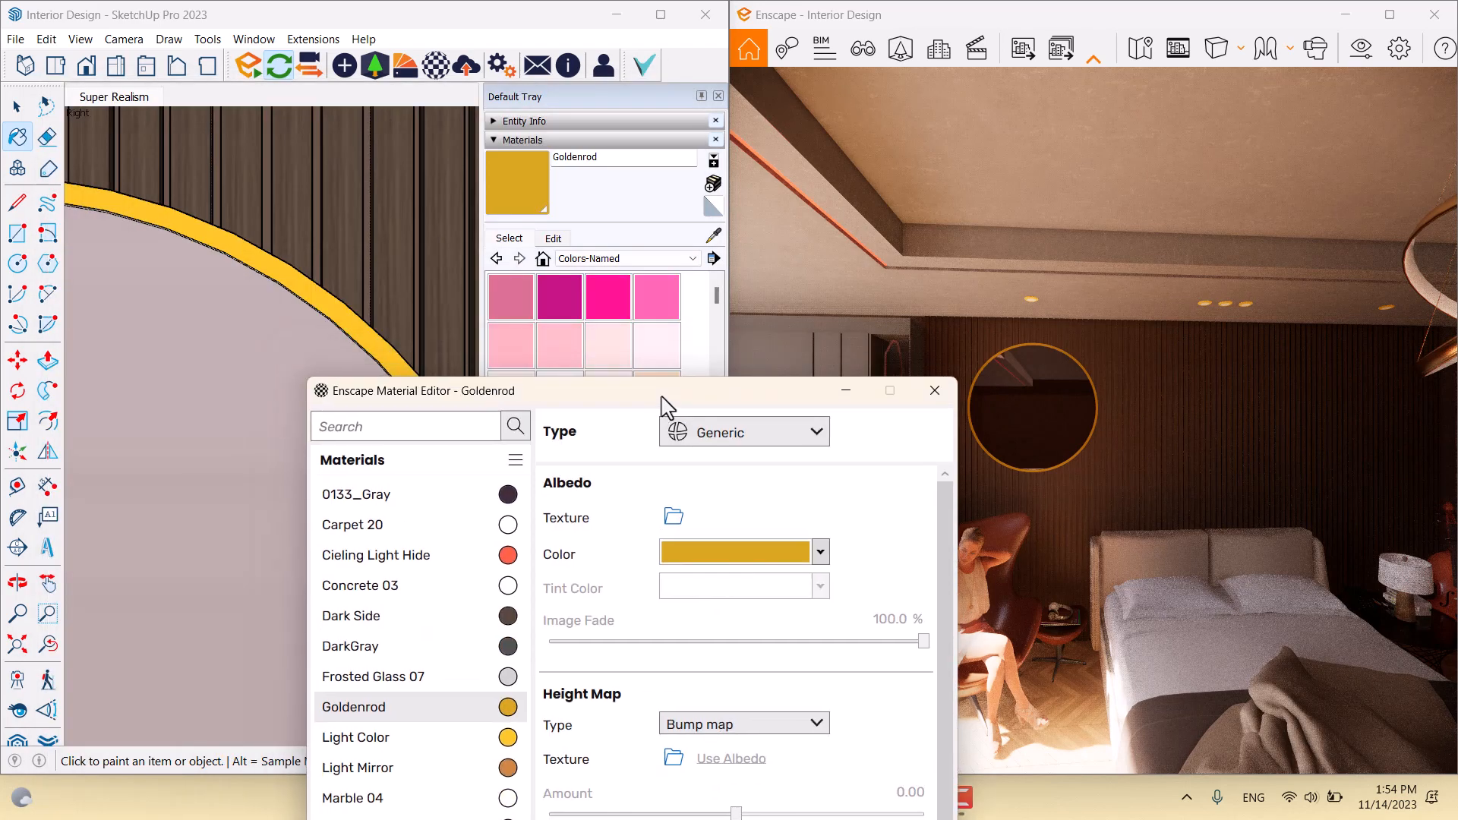
# Sample the ceiling light rim's Light Color material and aim the render at the ceiling lights
pyautogui.click(713, 236)
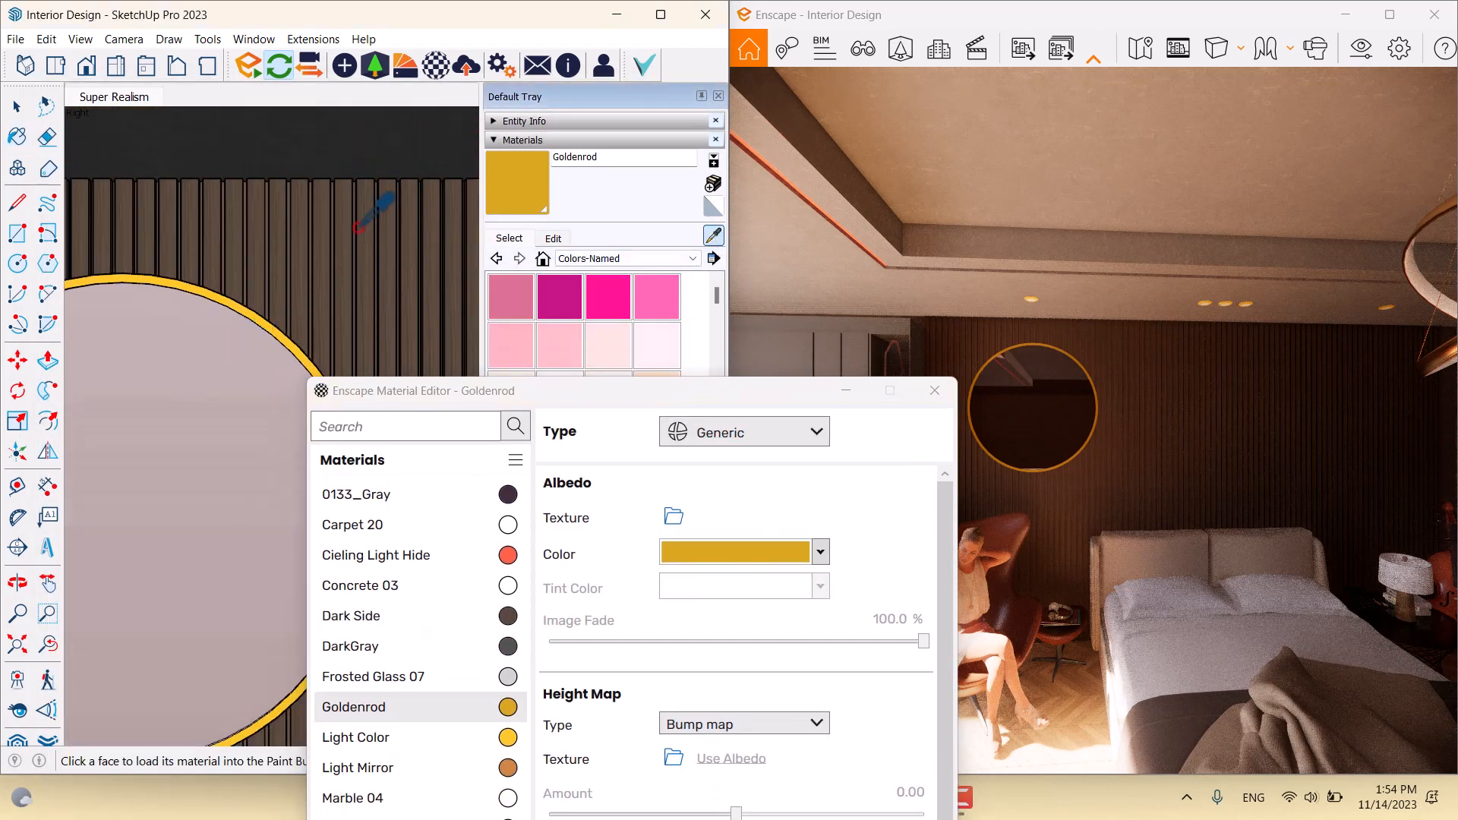
pyautogui.moveTo(372, 212)
pyautogui.mouseDown(button='middle')
pyautogui.moveTo(351, 221)
pyautogui.moveTo(310, 316)
pyautogui.moveTo(171, 186)
pyautogui.moveTo(304, 186)
pyautogui.mouseUp(button='middle')
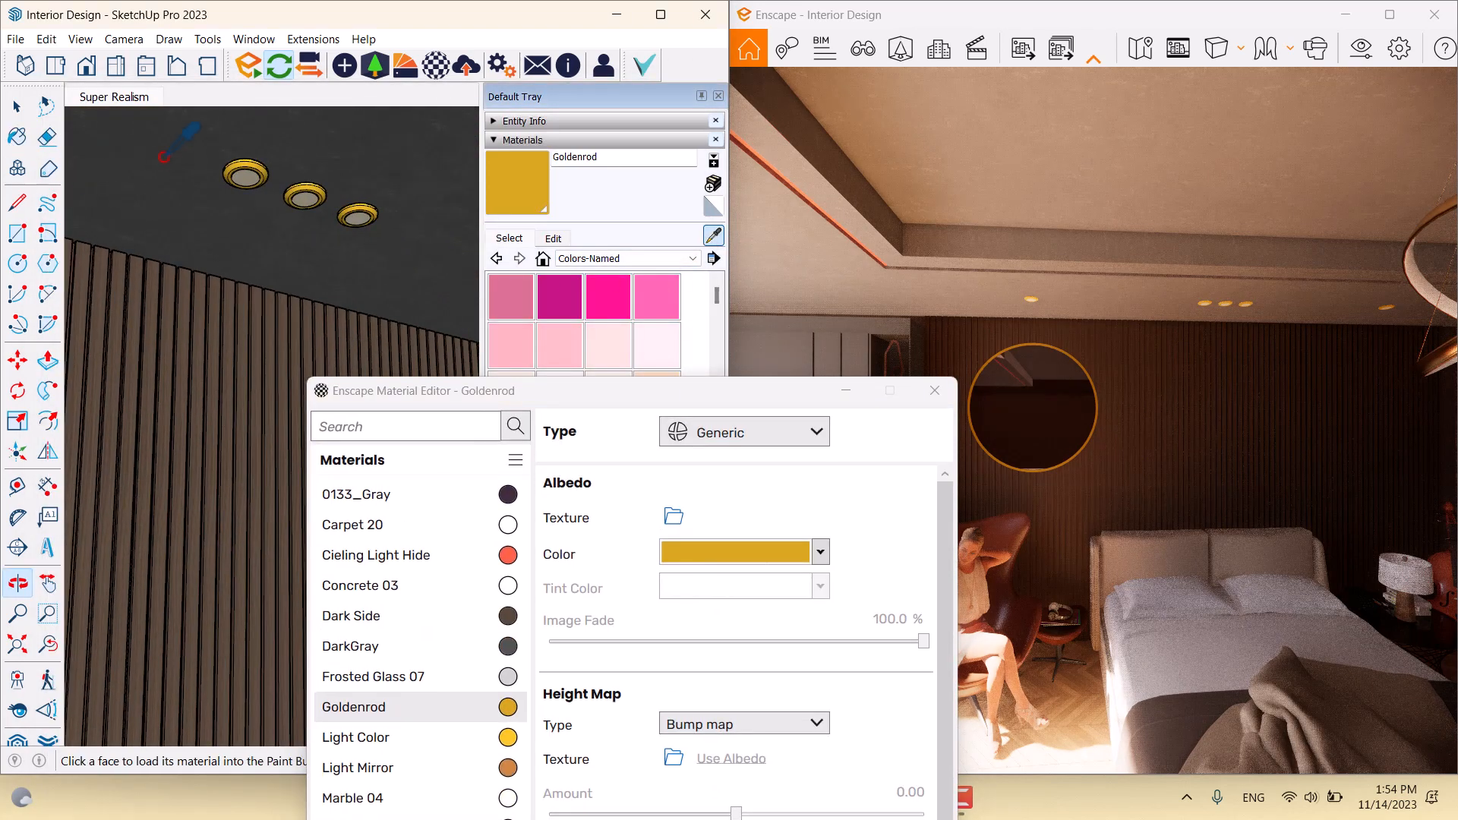
pyautogui.scroll(5, 308, 184)
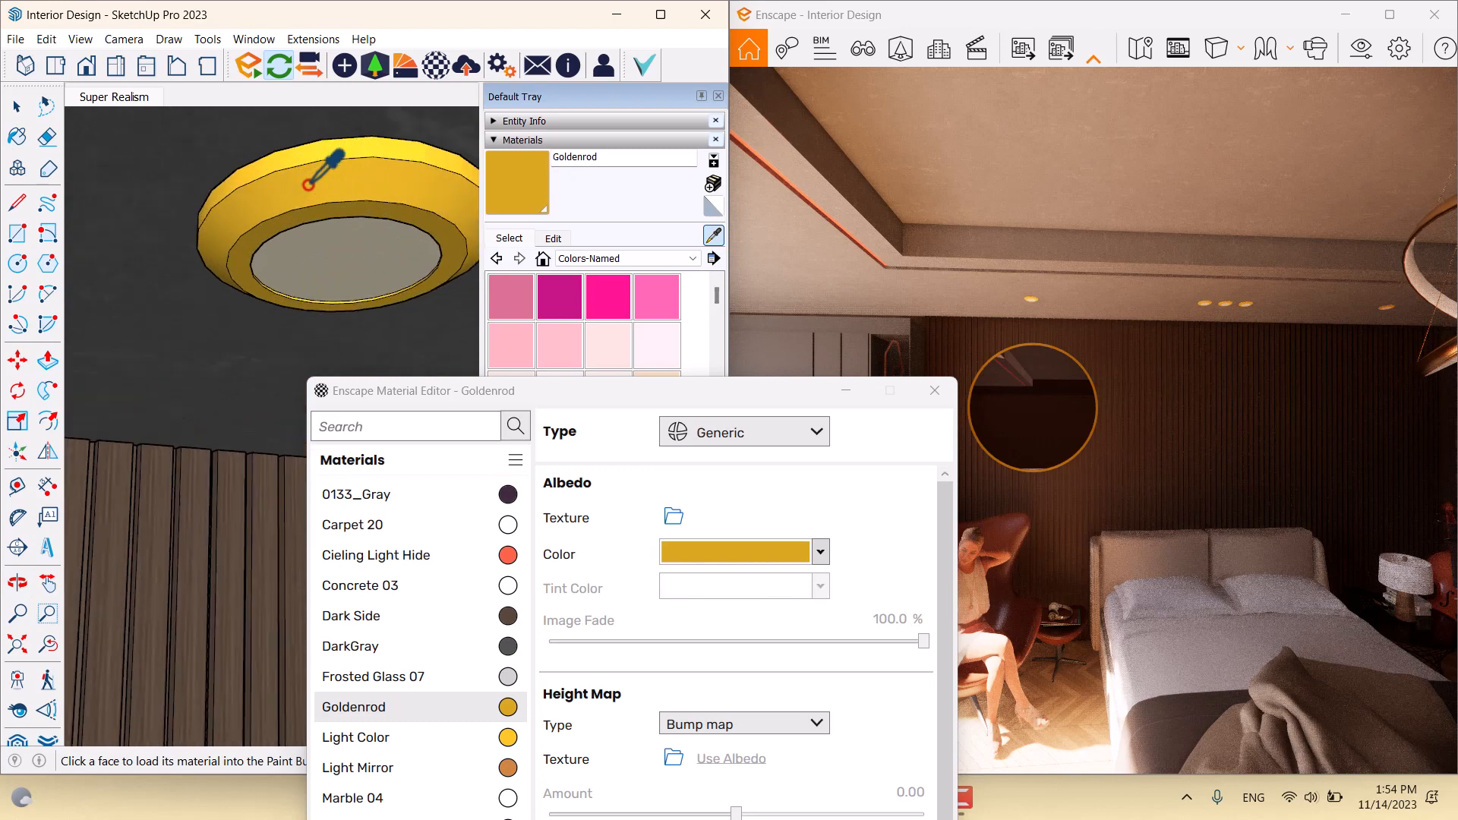
pyautogui.click(380, 204)
pyautogui.moveTo(442, 392); pyautogui.dragTo(247, 110)
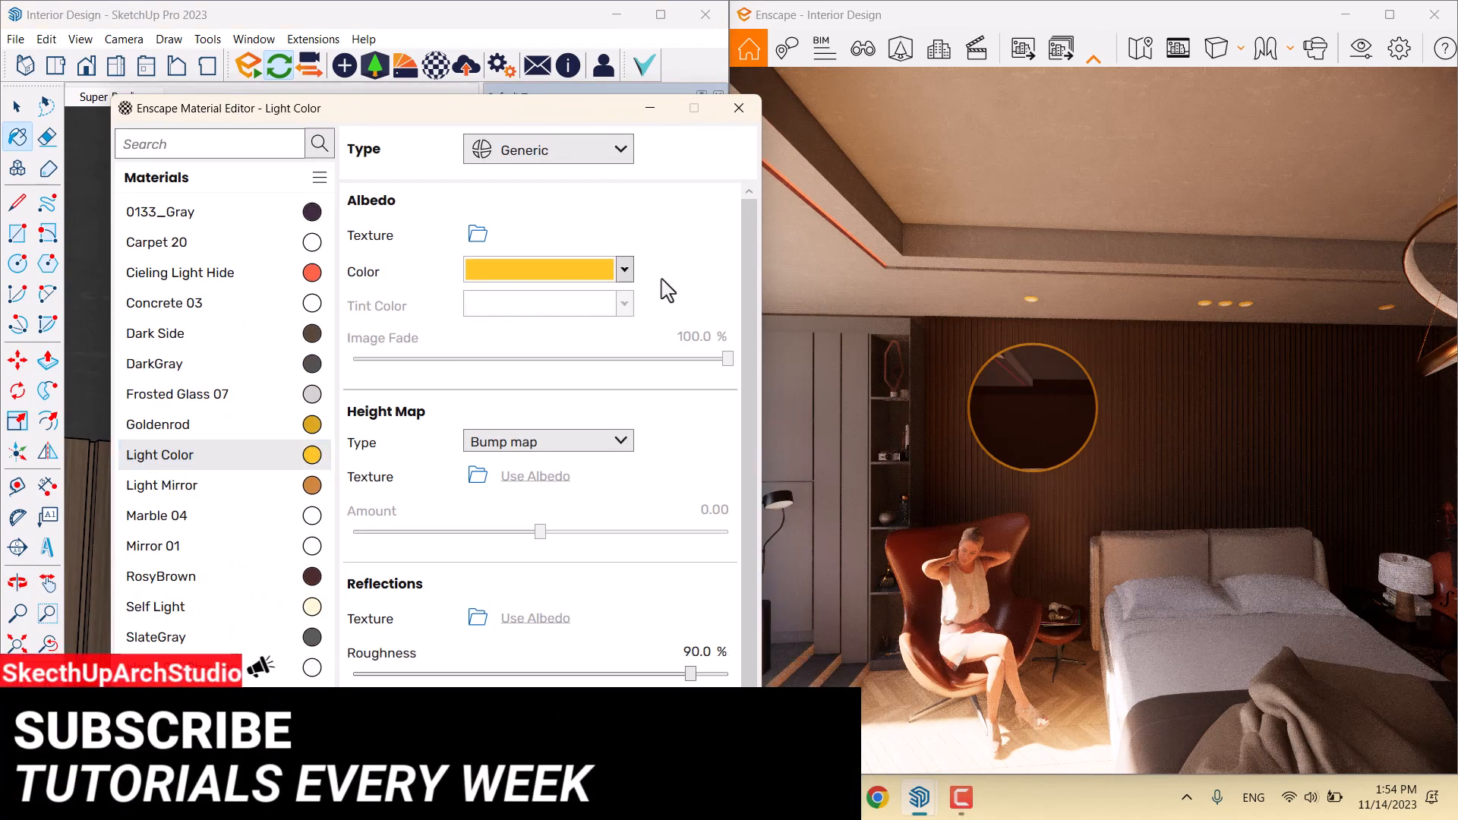
pyautogui.press('w')
pyautogui.moveTo(1213, 397); pyautogui.dragTo(1318, 245)
pyautogui.press('w')
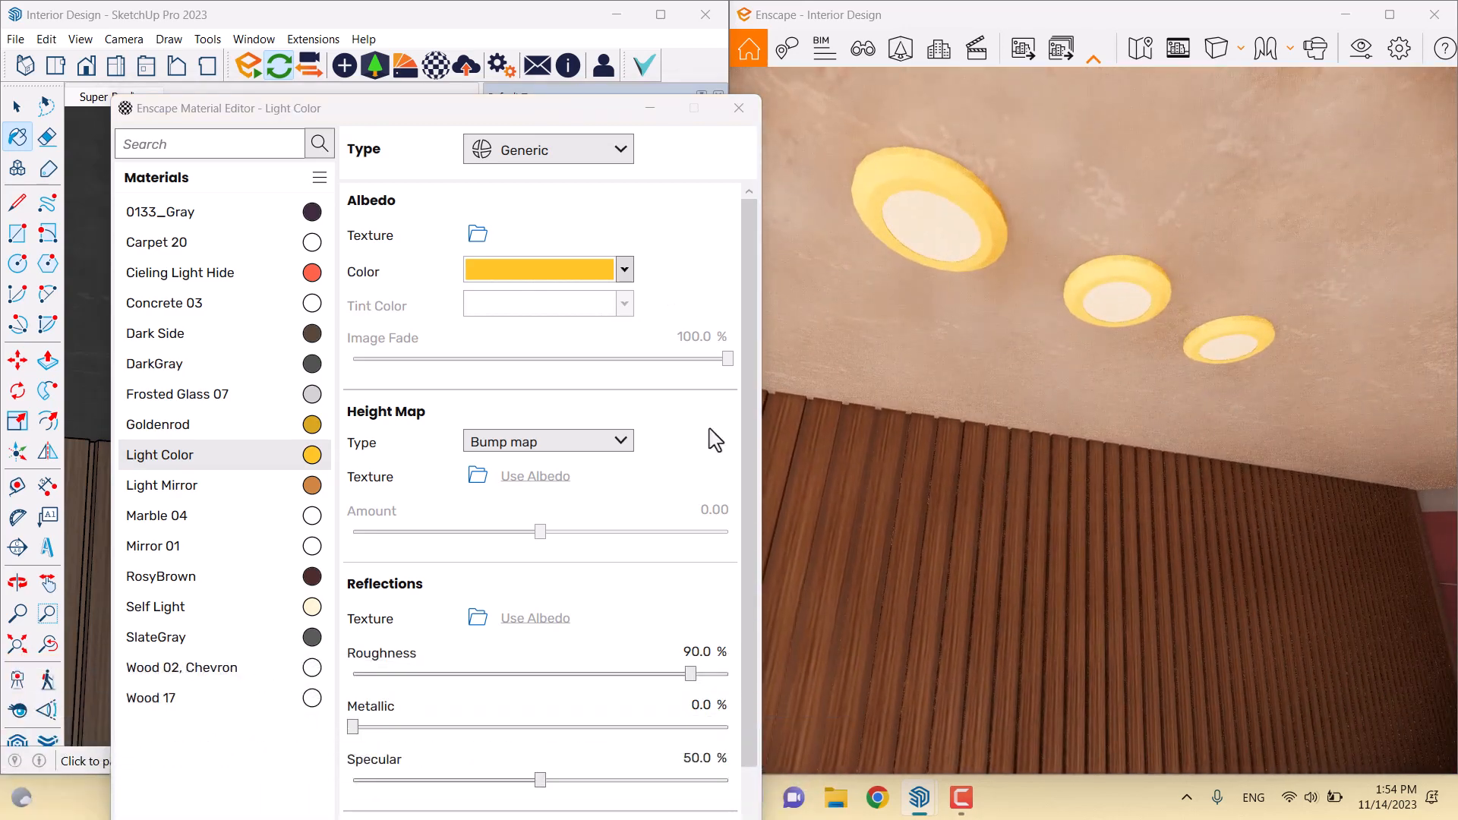
# Set Light Color to roughness 16%, metallic 74% and specular 69%
pyautogui.moveTo(689, 674); pyautogui.dragTo(325, 676)
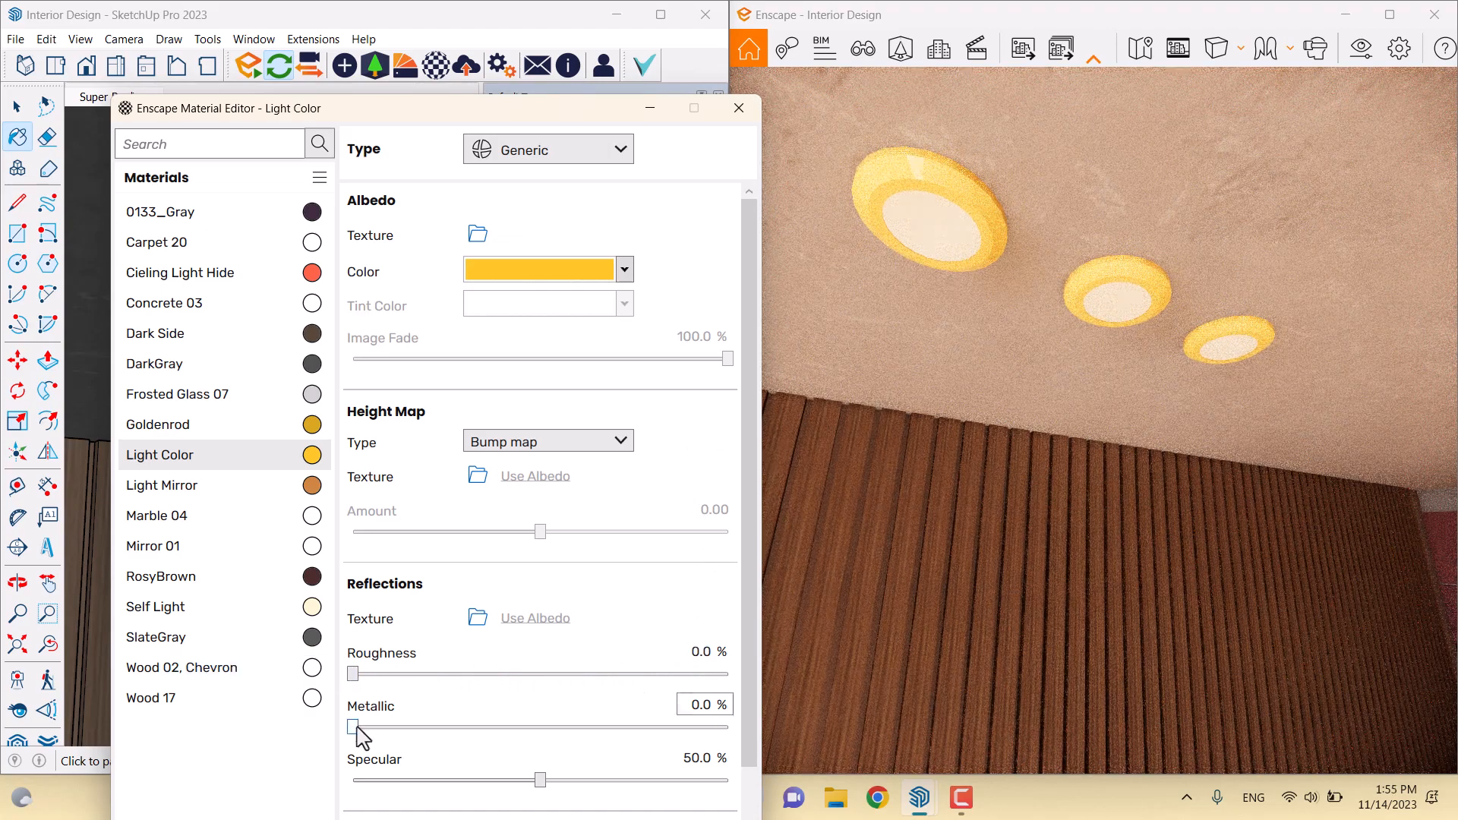
pyautogui.moveTo(356, 729); pyautogui.dragTo(669, 729)
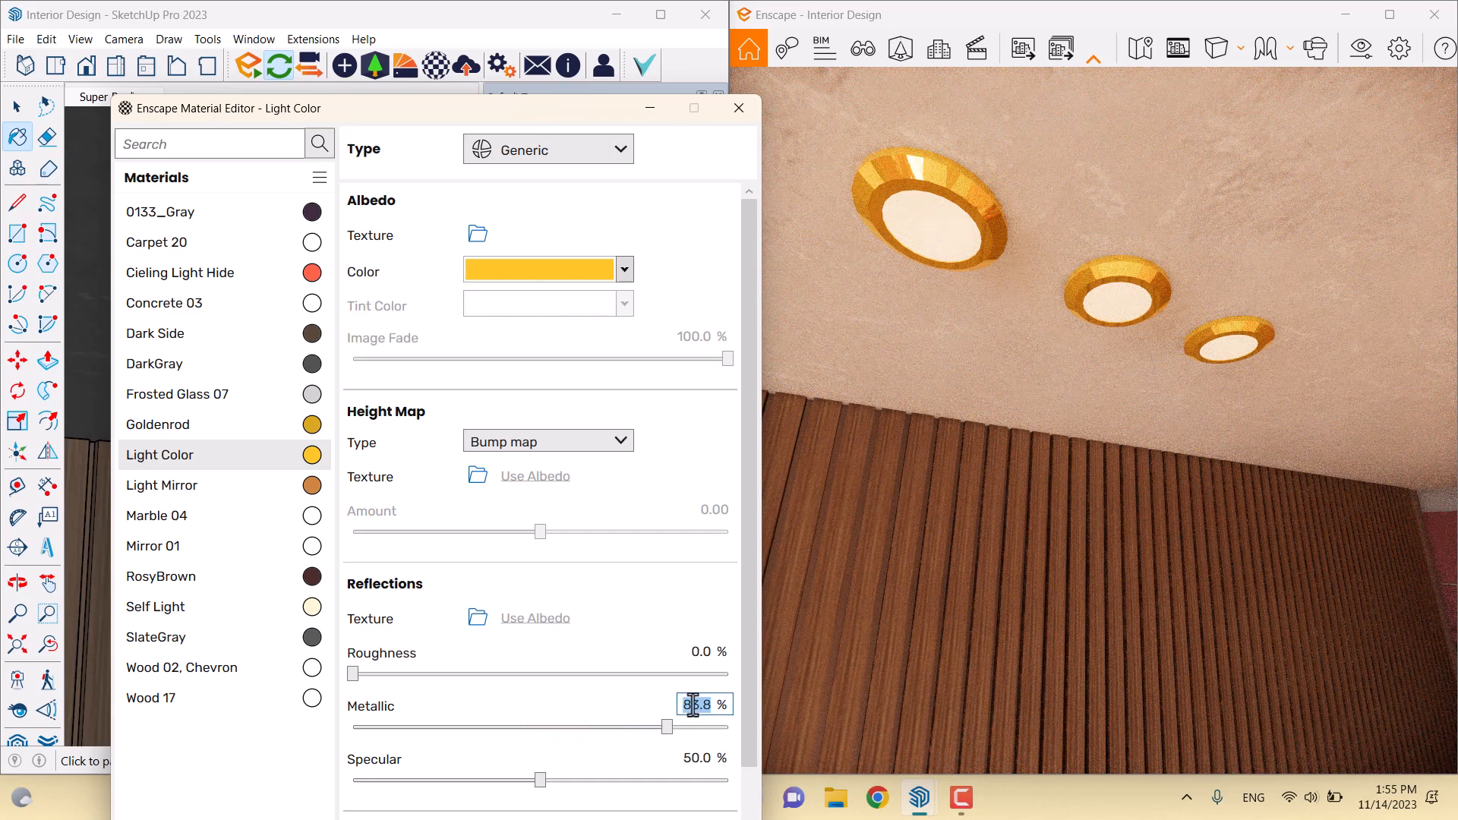
pyautogui.click(693, 705)
pyautogui.write('74')
pyautogui.press('Return')
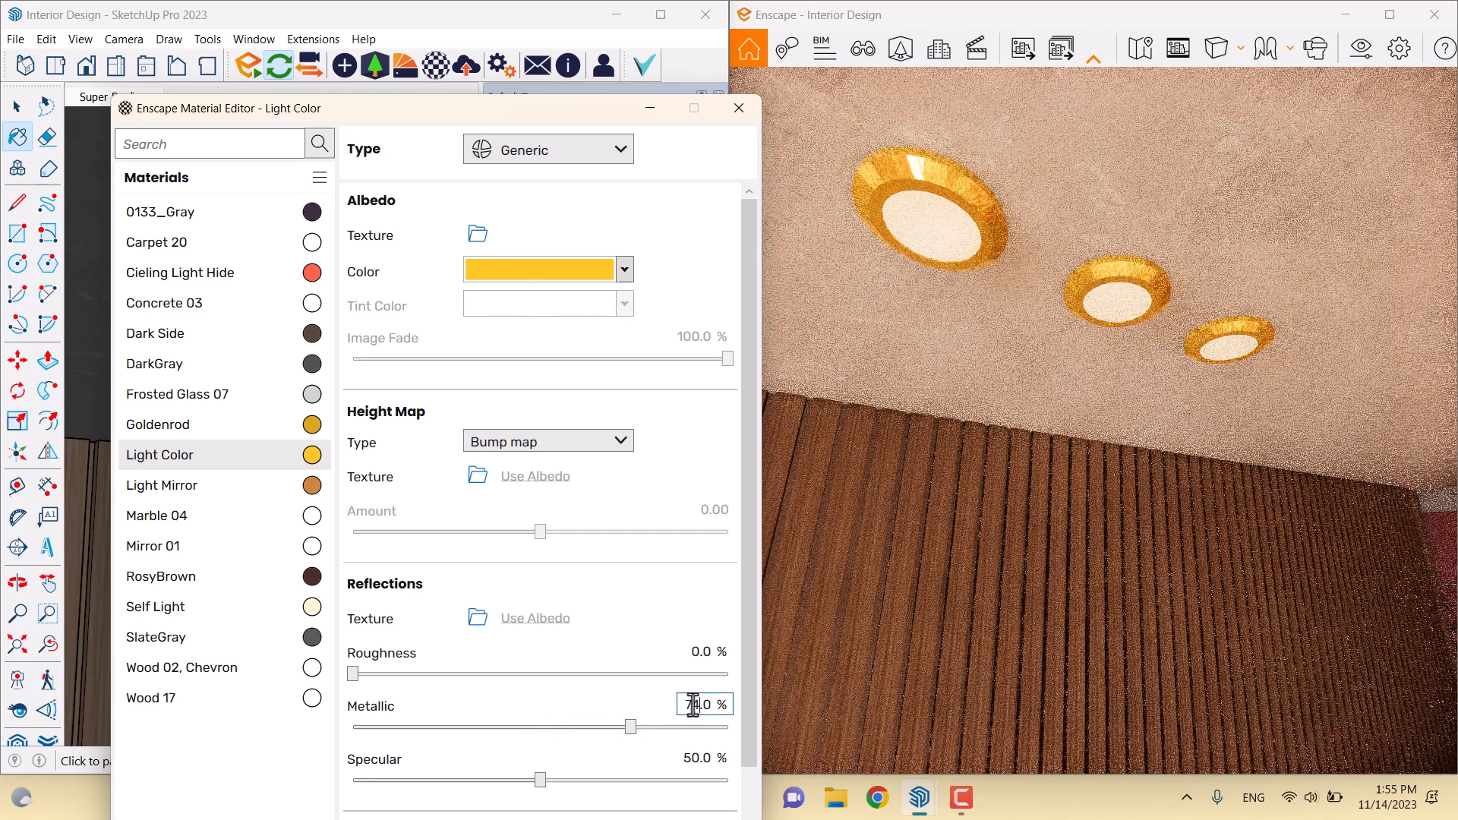
pyautogui.click(702, 658)
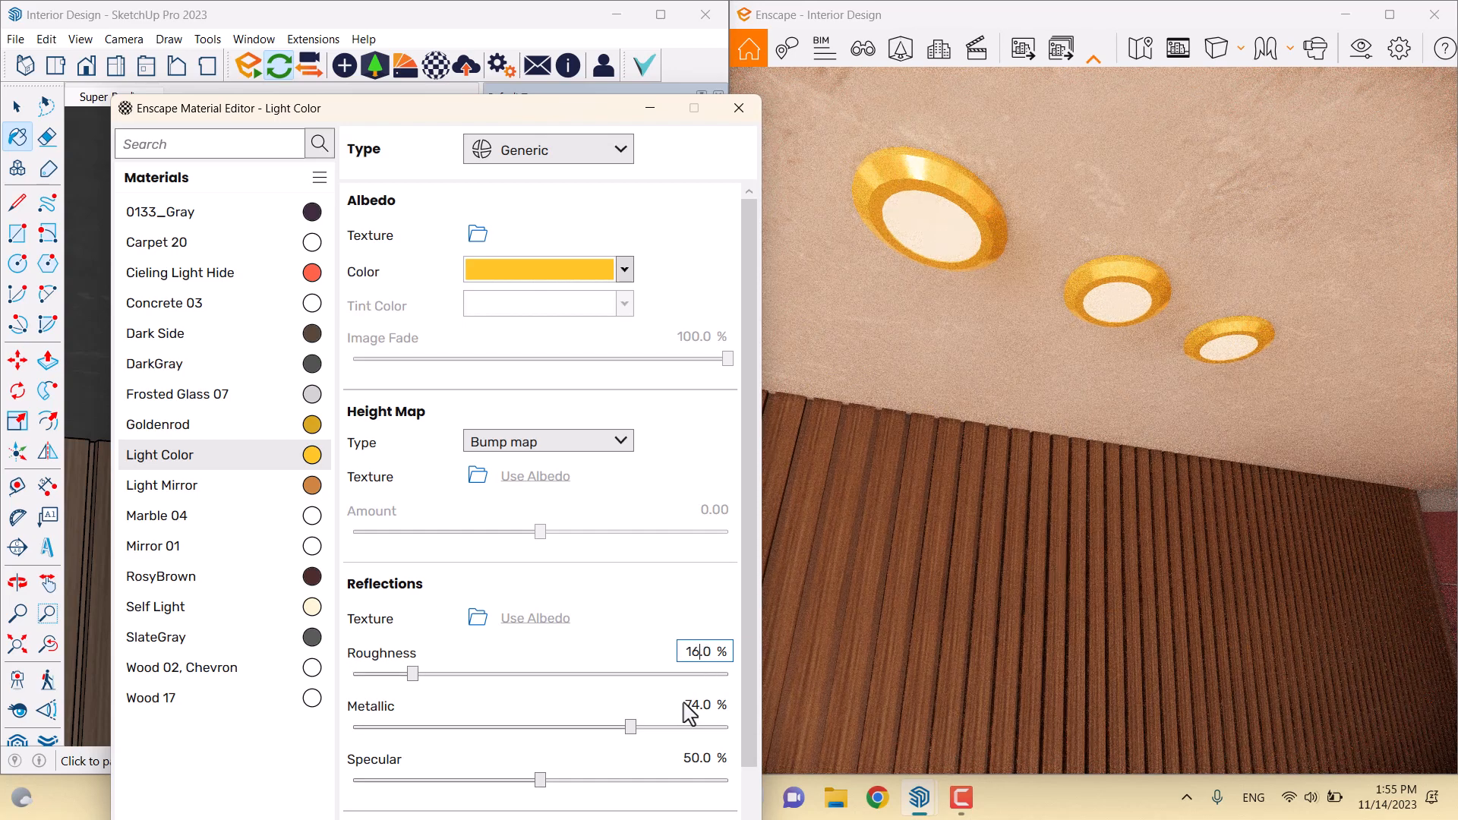
pyautogui.click(689, 758)
pyautogui.write('69')
pyautogui.press('Return')
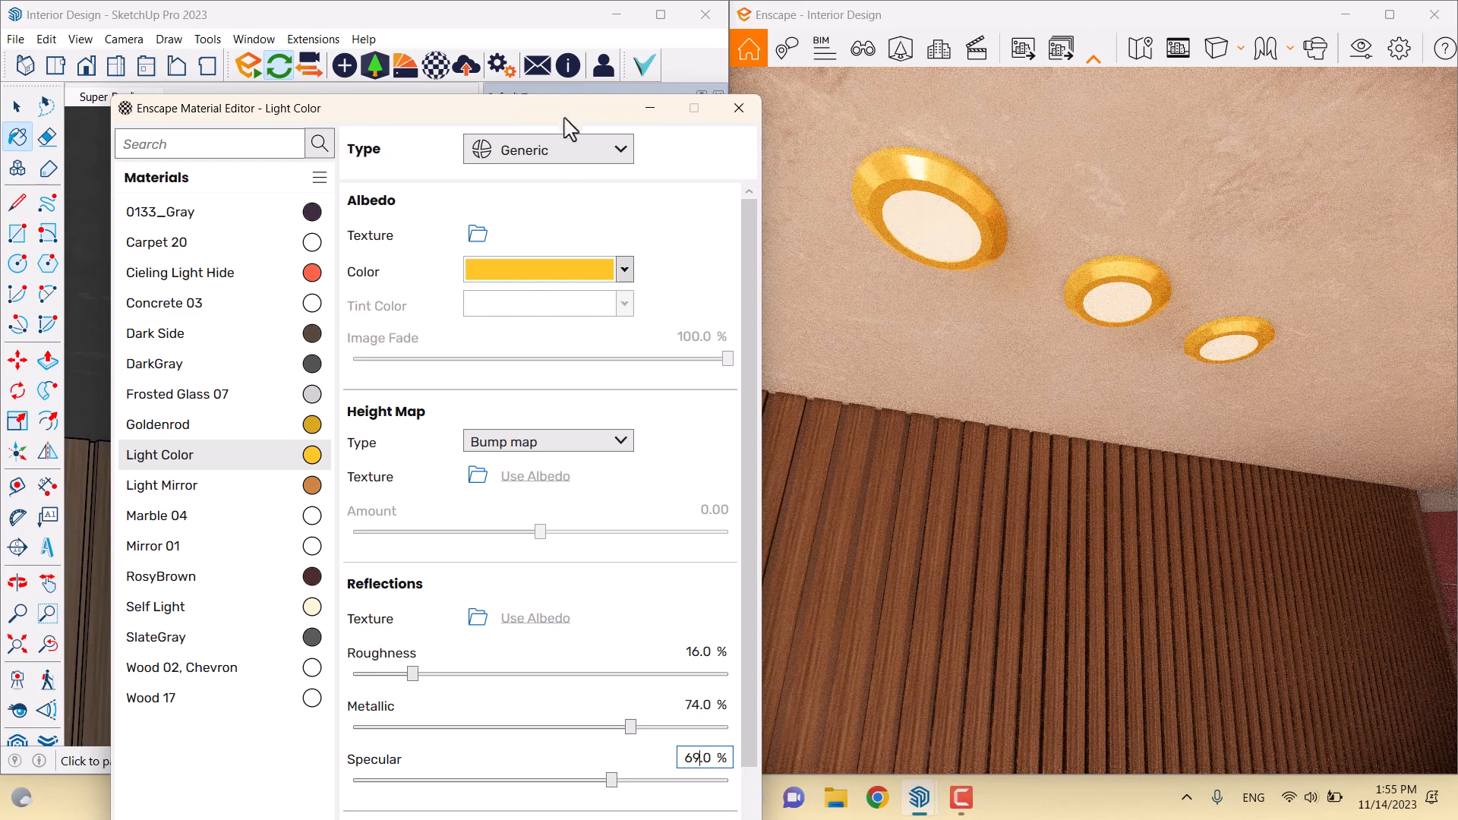
pyautogui.moveTo(569, 122)
pyautogui.mouseDown()
pyautogui.moveTo(655, 342)
pyautogui.moveTo(683, 480)
pyautogui.mouseUp()
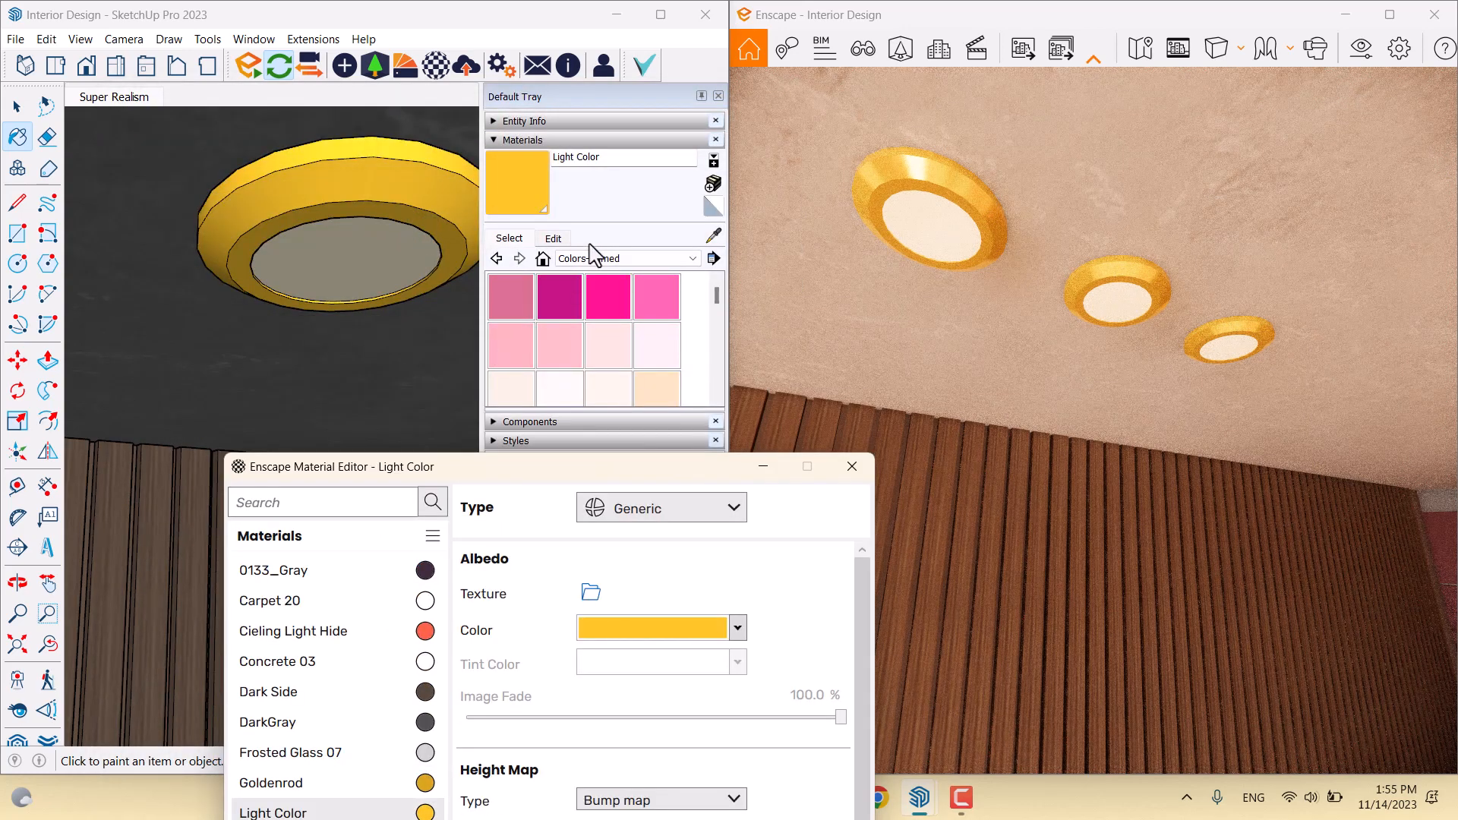
# Sample the lamp disk's Self Light material and change its type to Self-illuminated
pyautogui.click(707, 237)
pyautogui.click(342, 251)
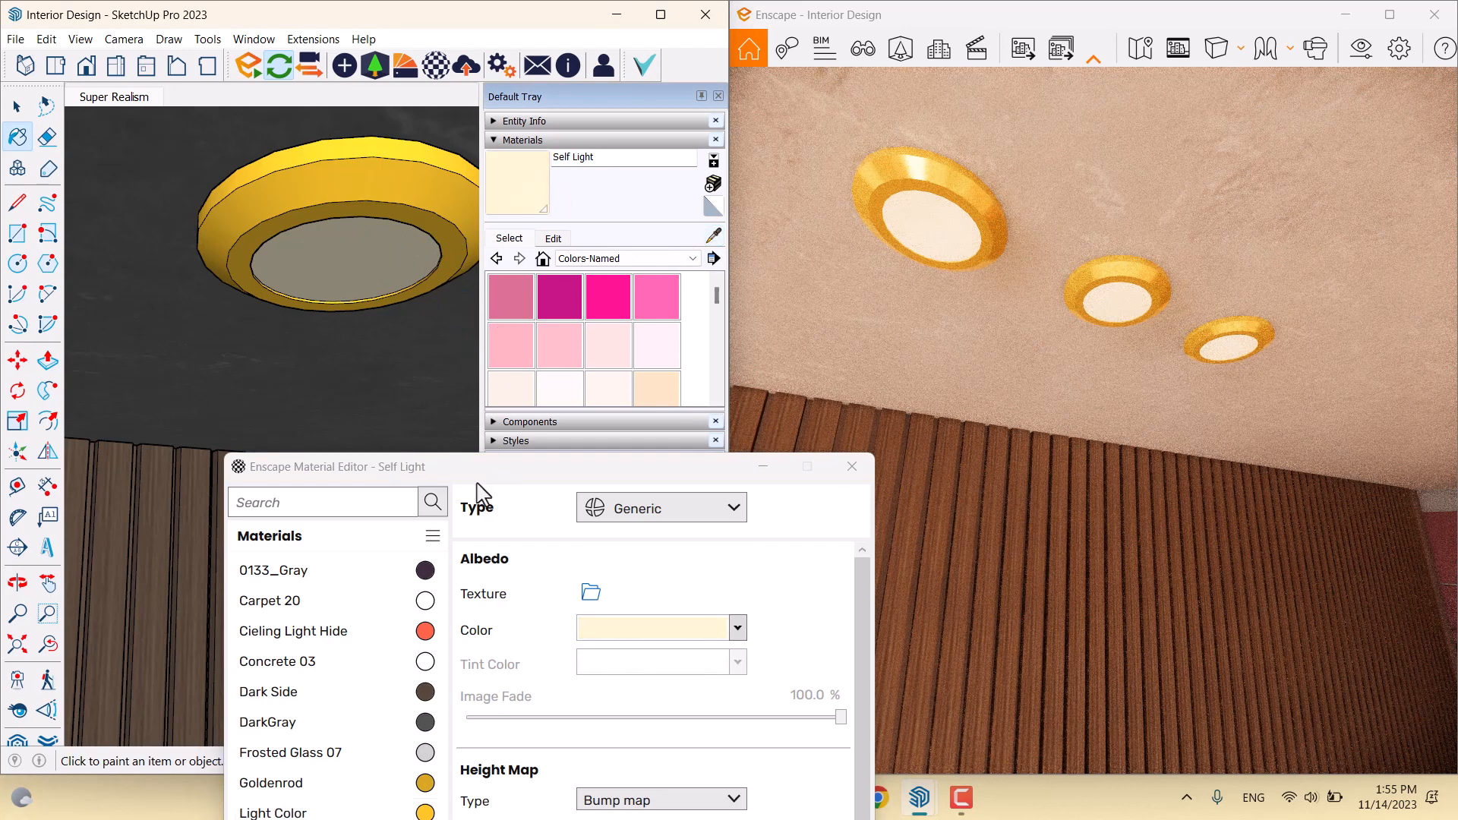
pyautogui.moveTo(476, 483); pyautogui.dragTo(326, 100)
pyautogui.click(531, 135)
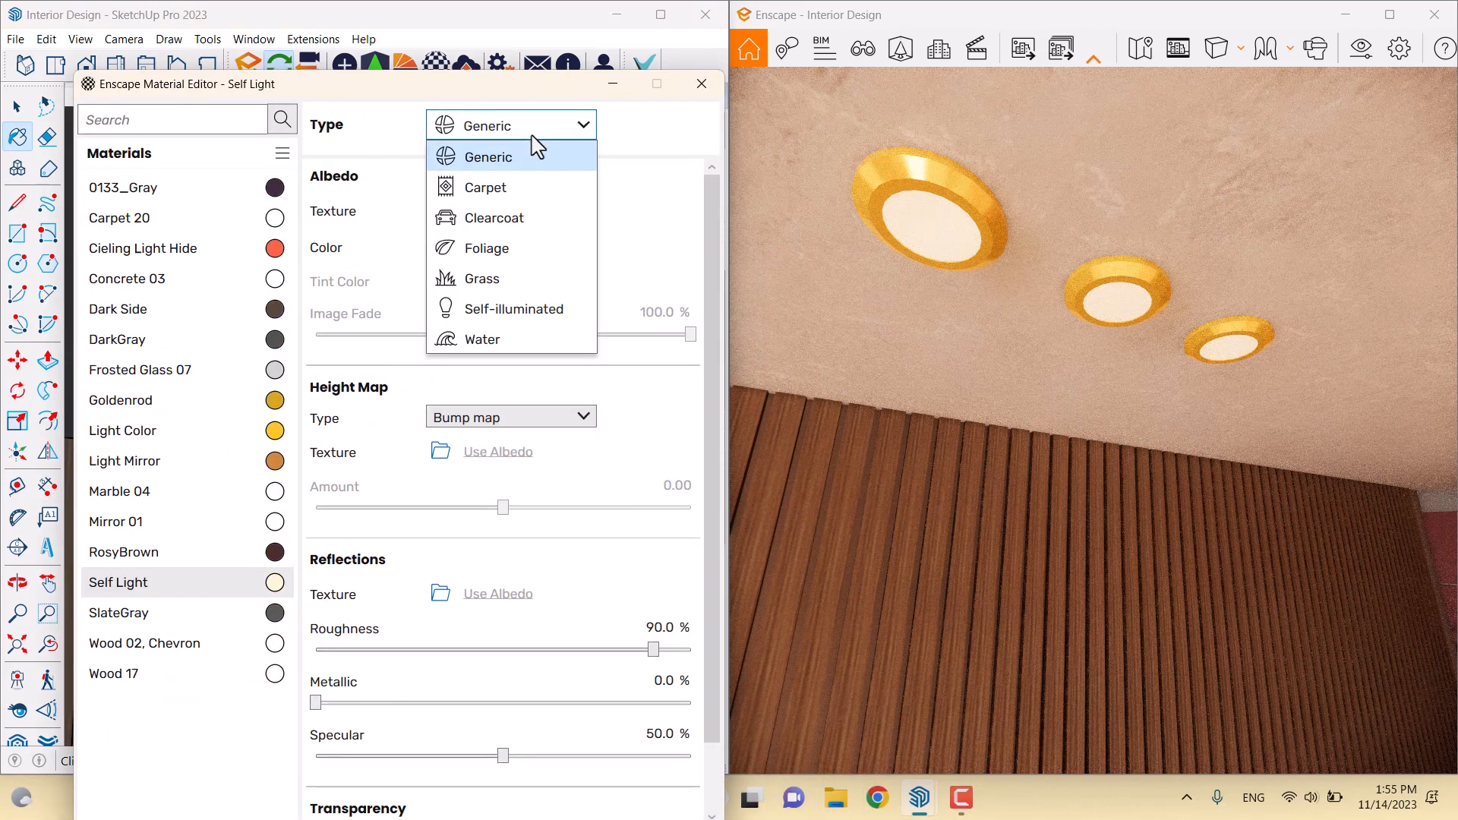
pyautogui.click(524, 311)
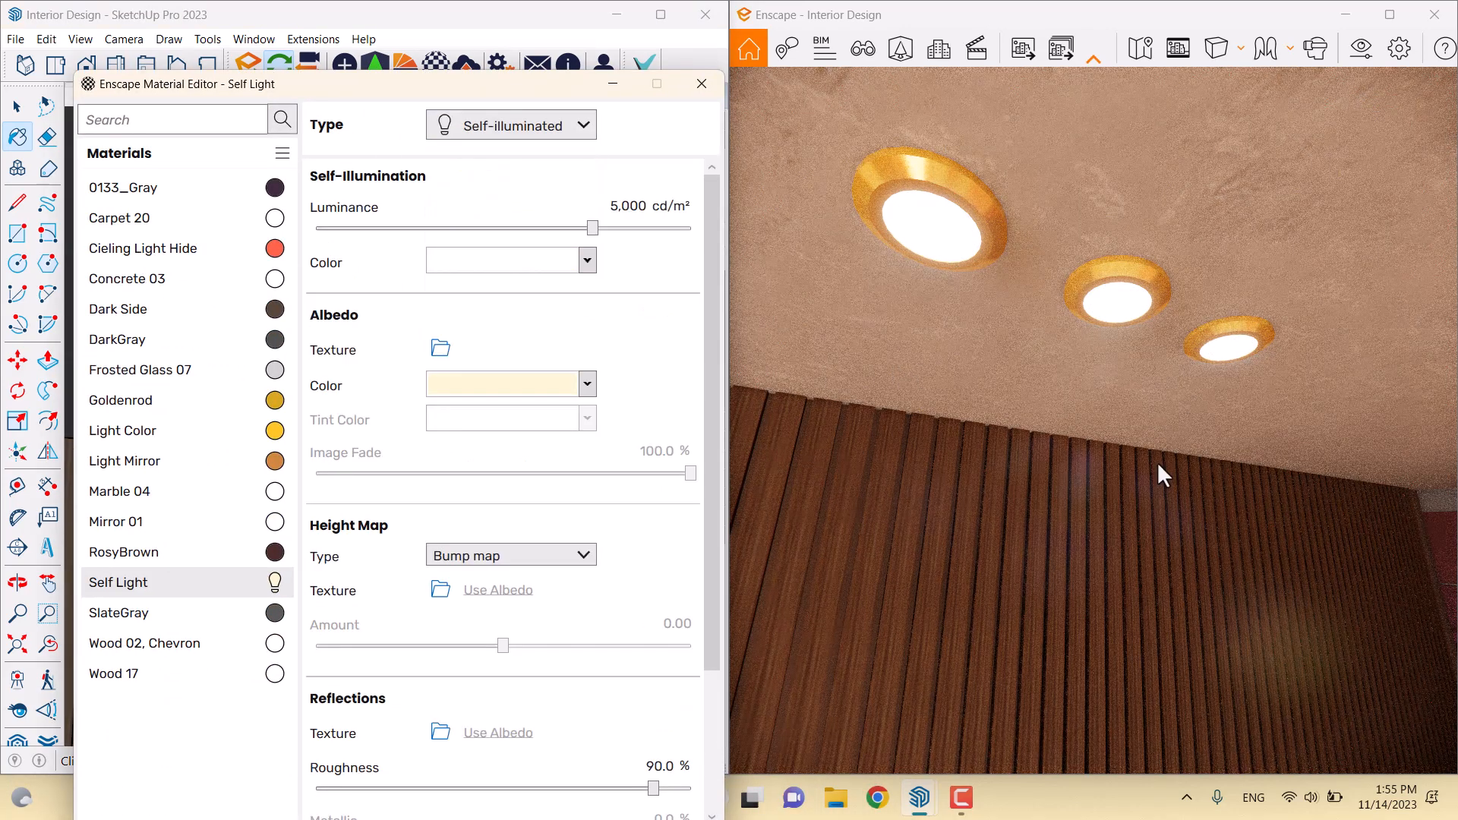
pyautogui.moveTo(1158, 462); pyautogui.dragTo(1139, 532)
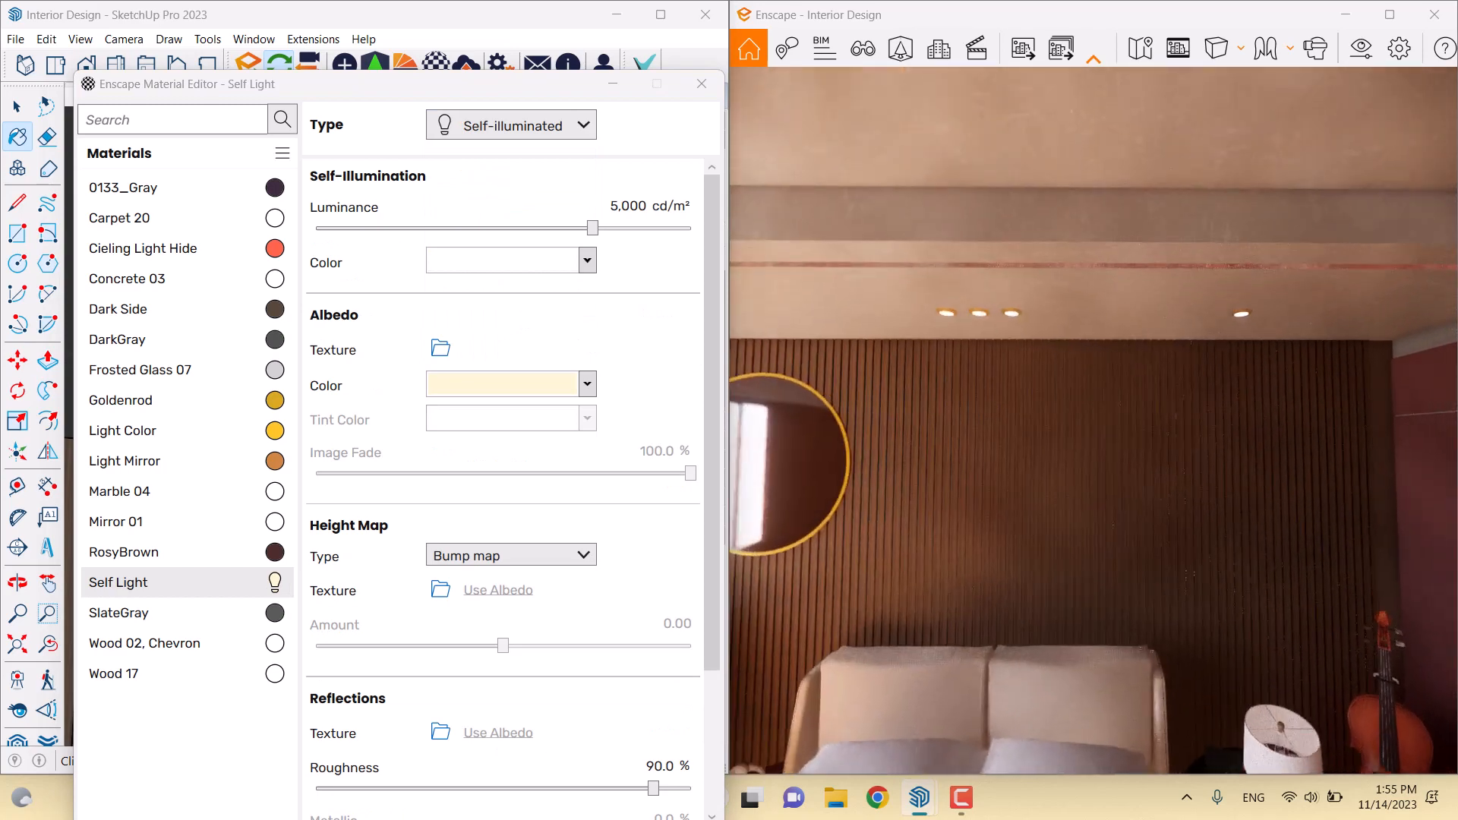
pyautogui.press('w')
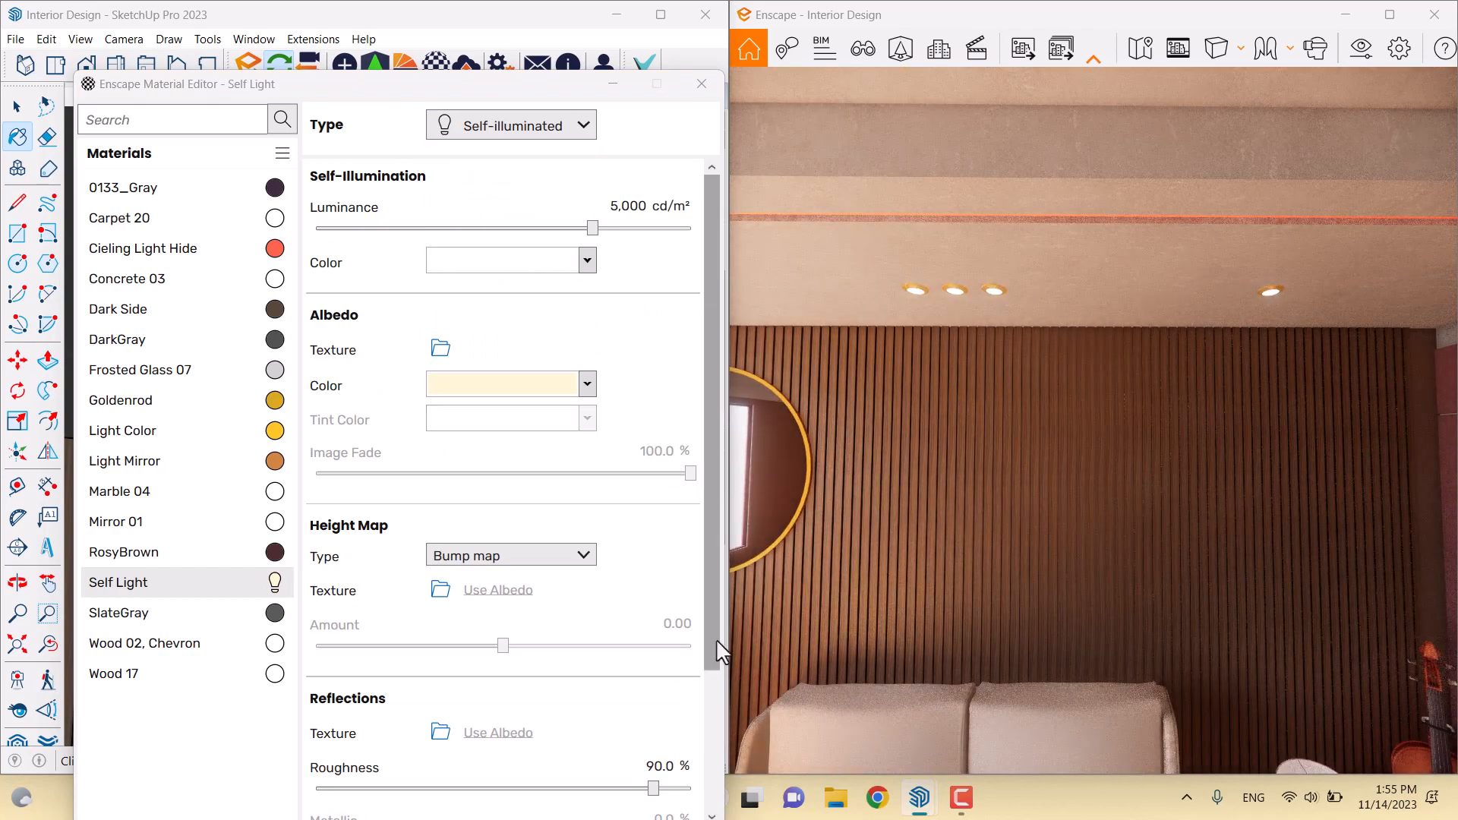
pyautogui.moveTo(1063, 426); pyautogui.dragTo(669, 397, button='right')
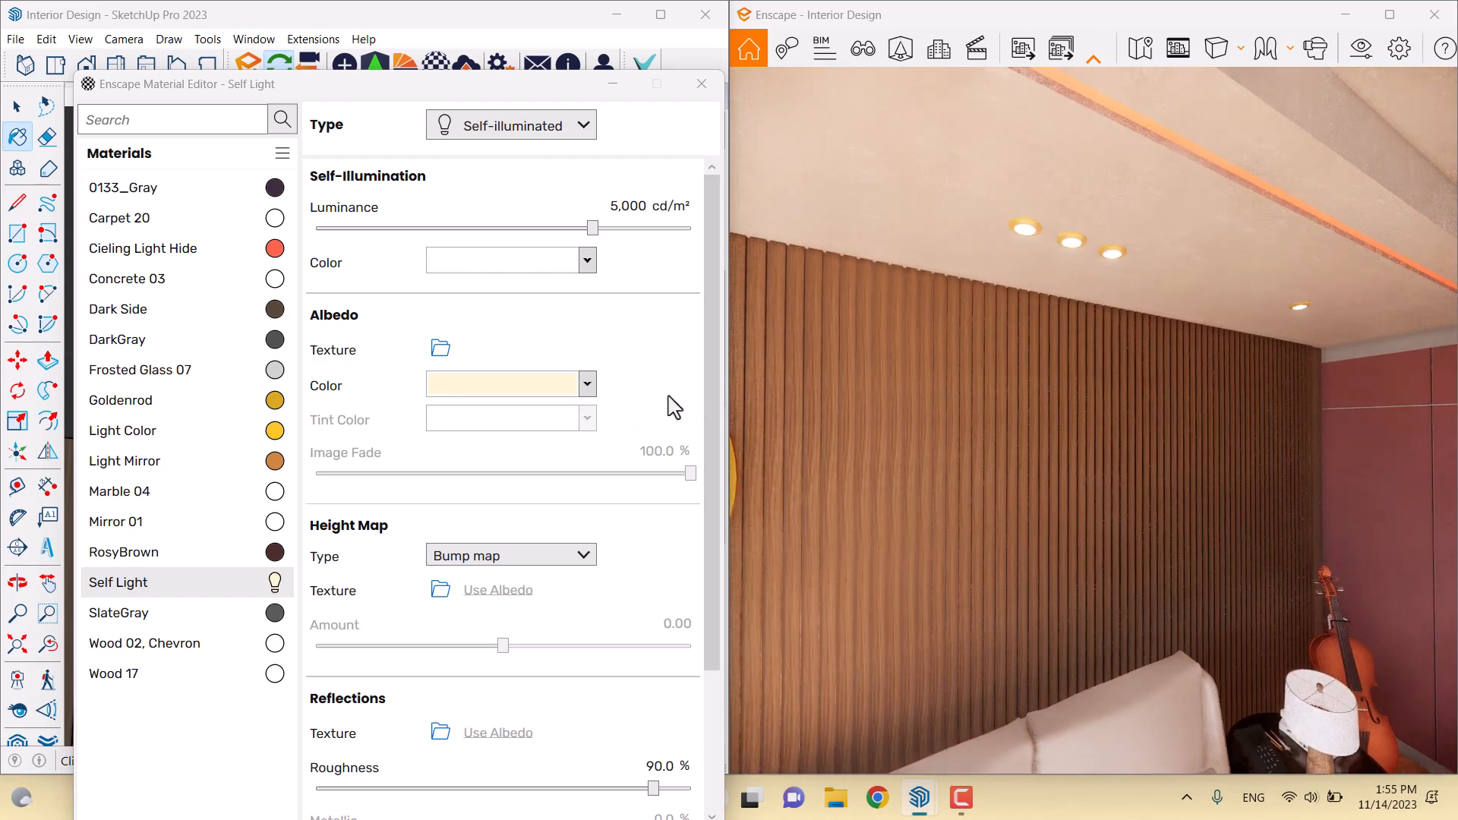
# Set Self Light's albedo colour to #FEF6D4
pyautogui.click(587, 383)
pyautogui.click(539, 415)
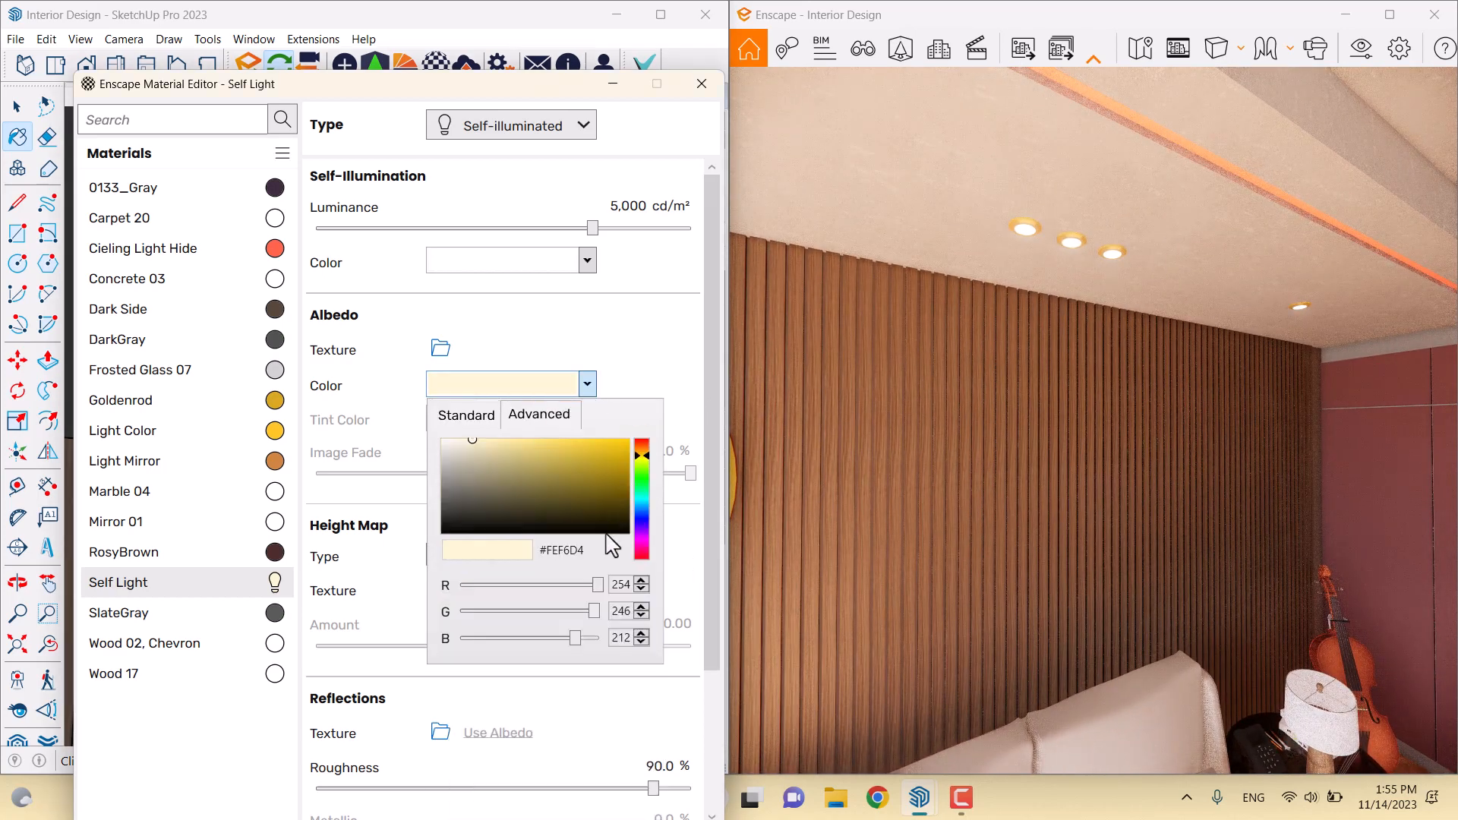
pyautogui.click(536, 554)
pyautogui.click(646, 388)
# Give Self Light a #FEF6D4 glow colour and 24% roughness
pyautogui.click(587, 260)
pyautogui.click(568, 299)
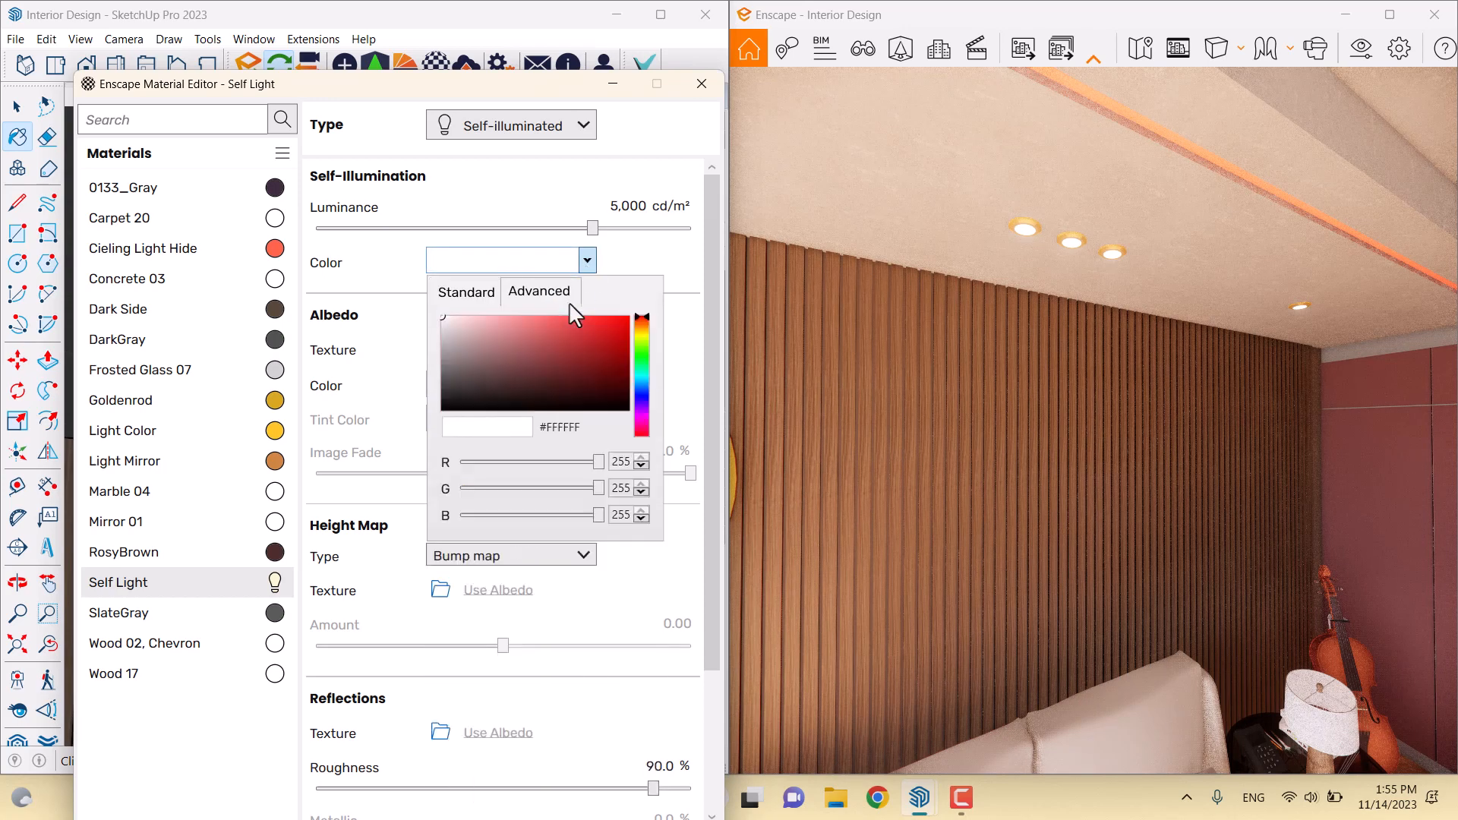
pyautogui.click(559, 426)
pyautogui.press('Return')
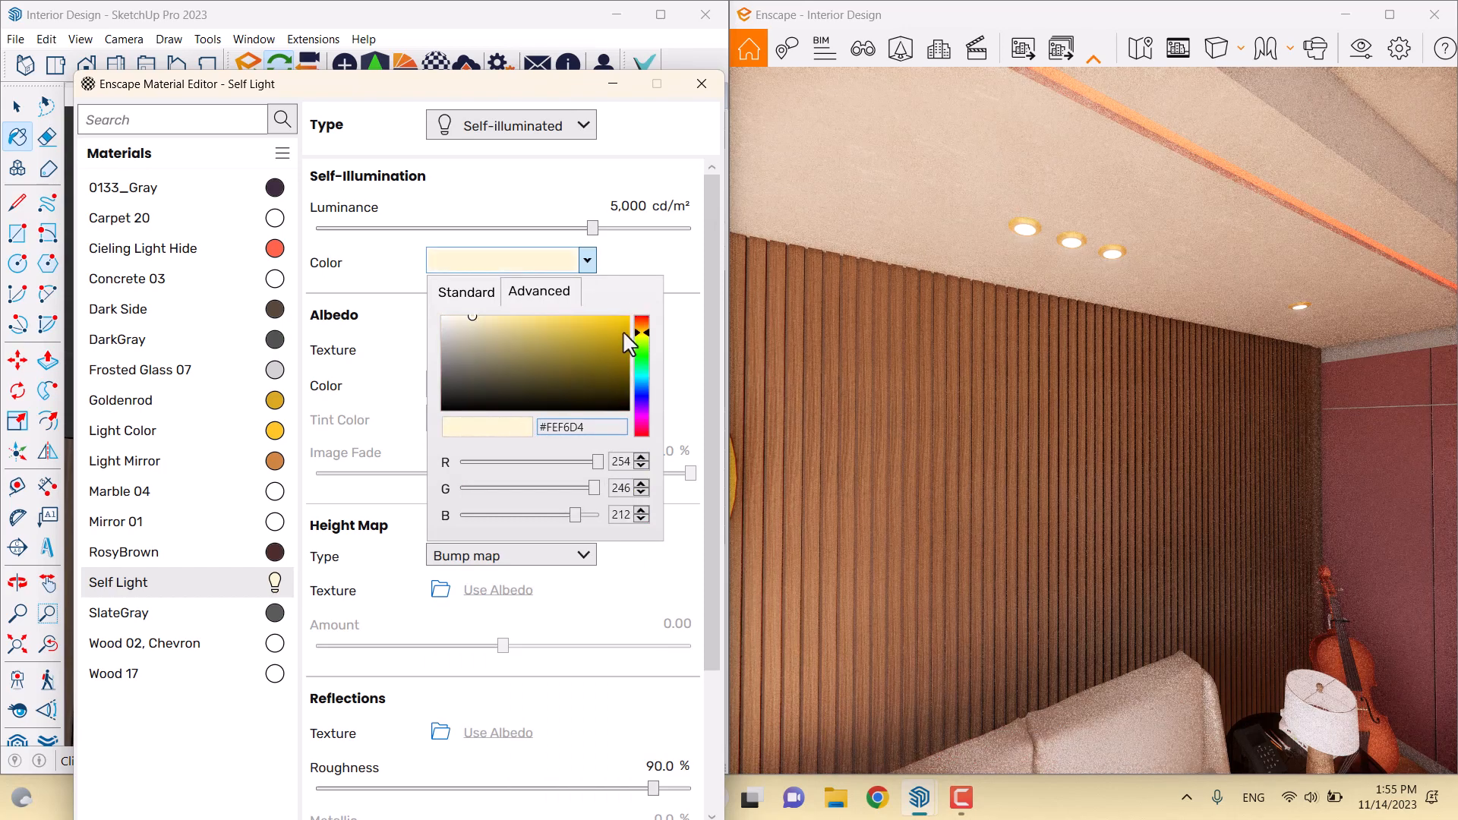
pyautogui.click(643, 273)
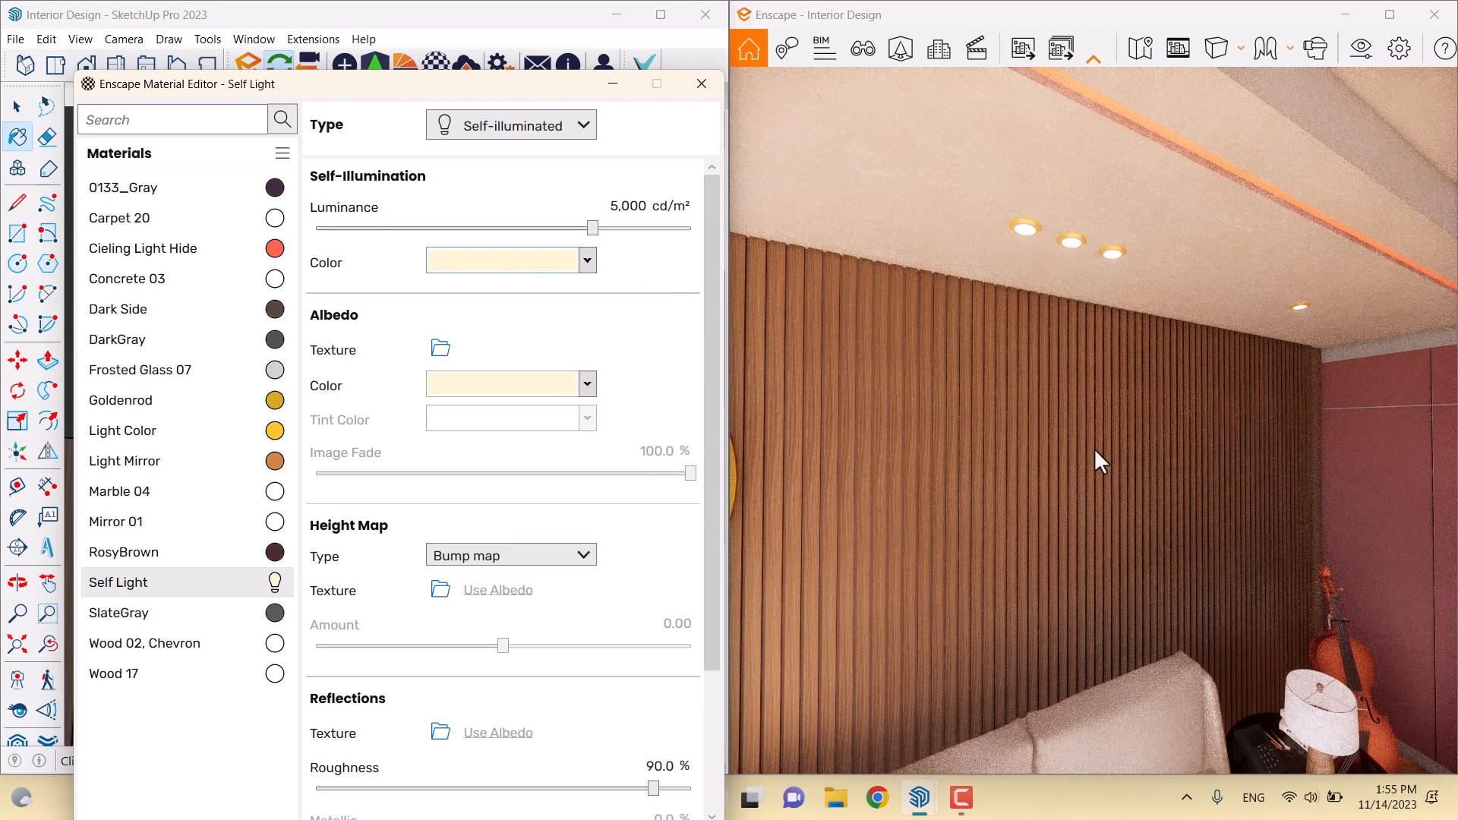
pyautogui.click(662, 766)
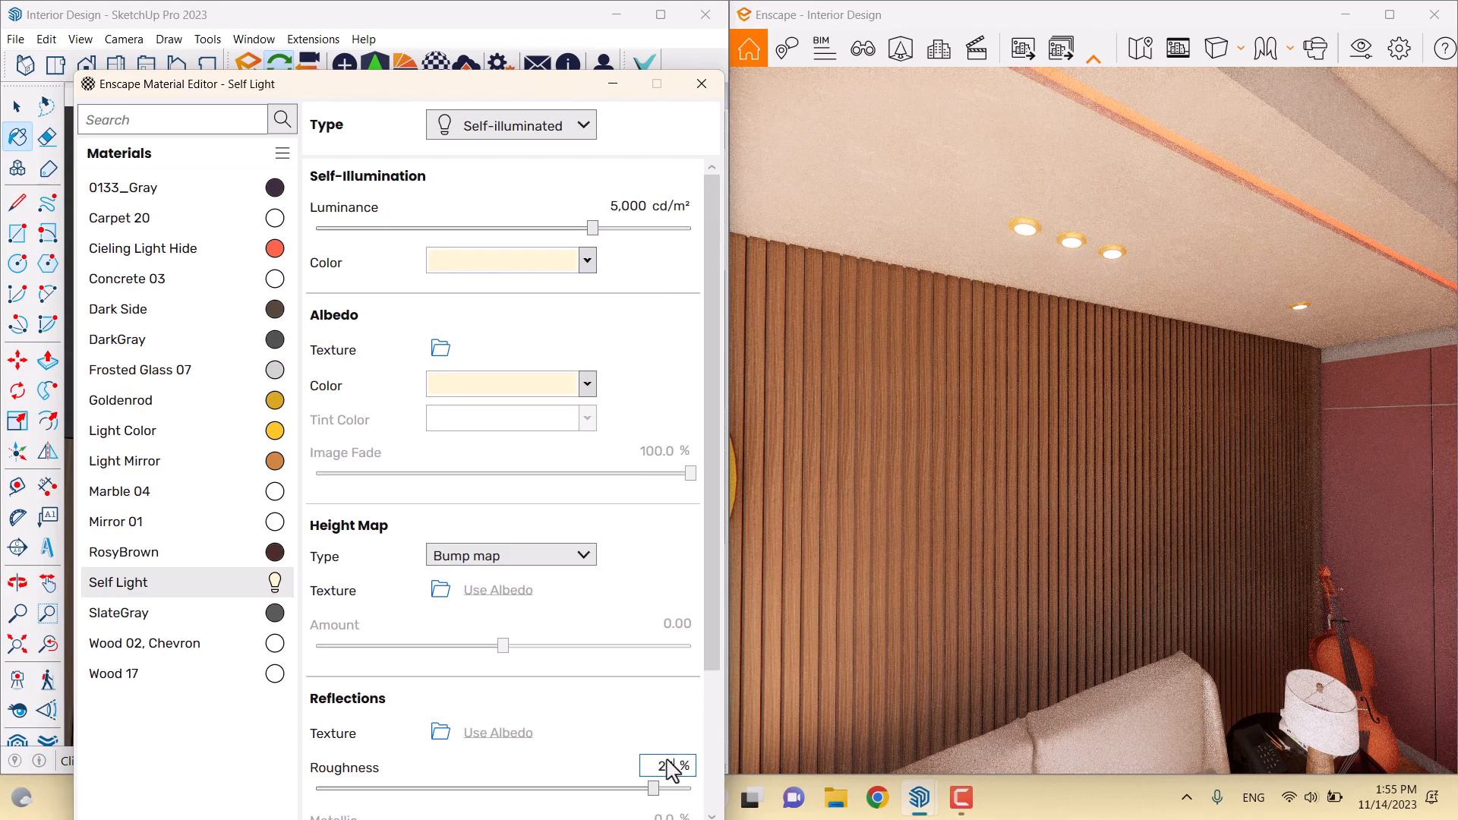
pyautogui.press('Return')
# Sample the ceiling to load Concrete 03 and drag its normal map intensity to 157.5%
pyautogui.moveTo(407, 87); pyautogui.dragTo(461, 449)
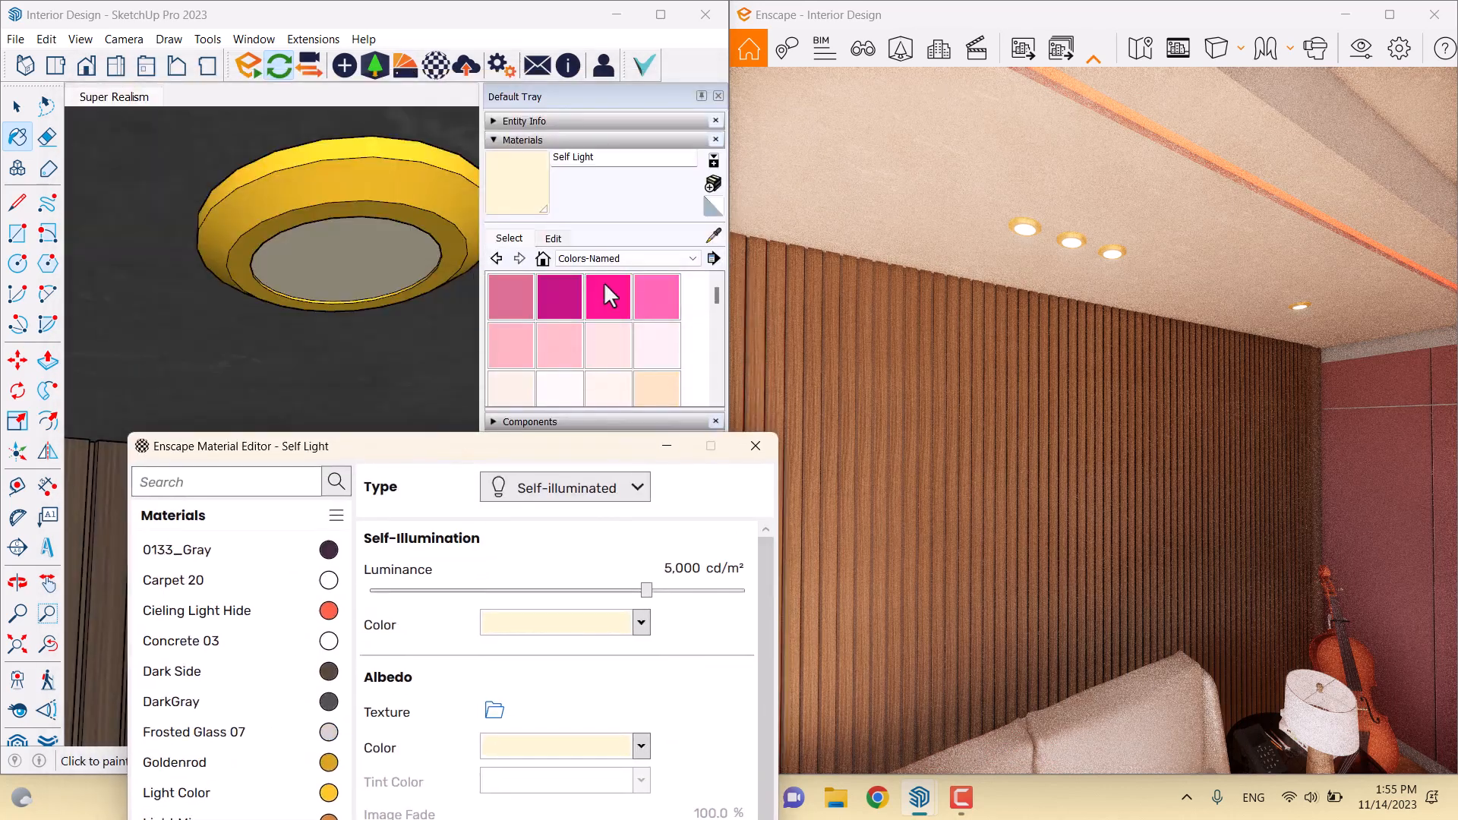
pyautogui.click(713, 237)
pyautogui.scroll(-3, 313, 311)
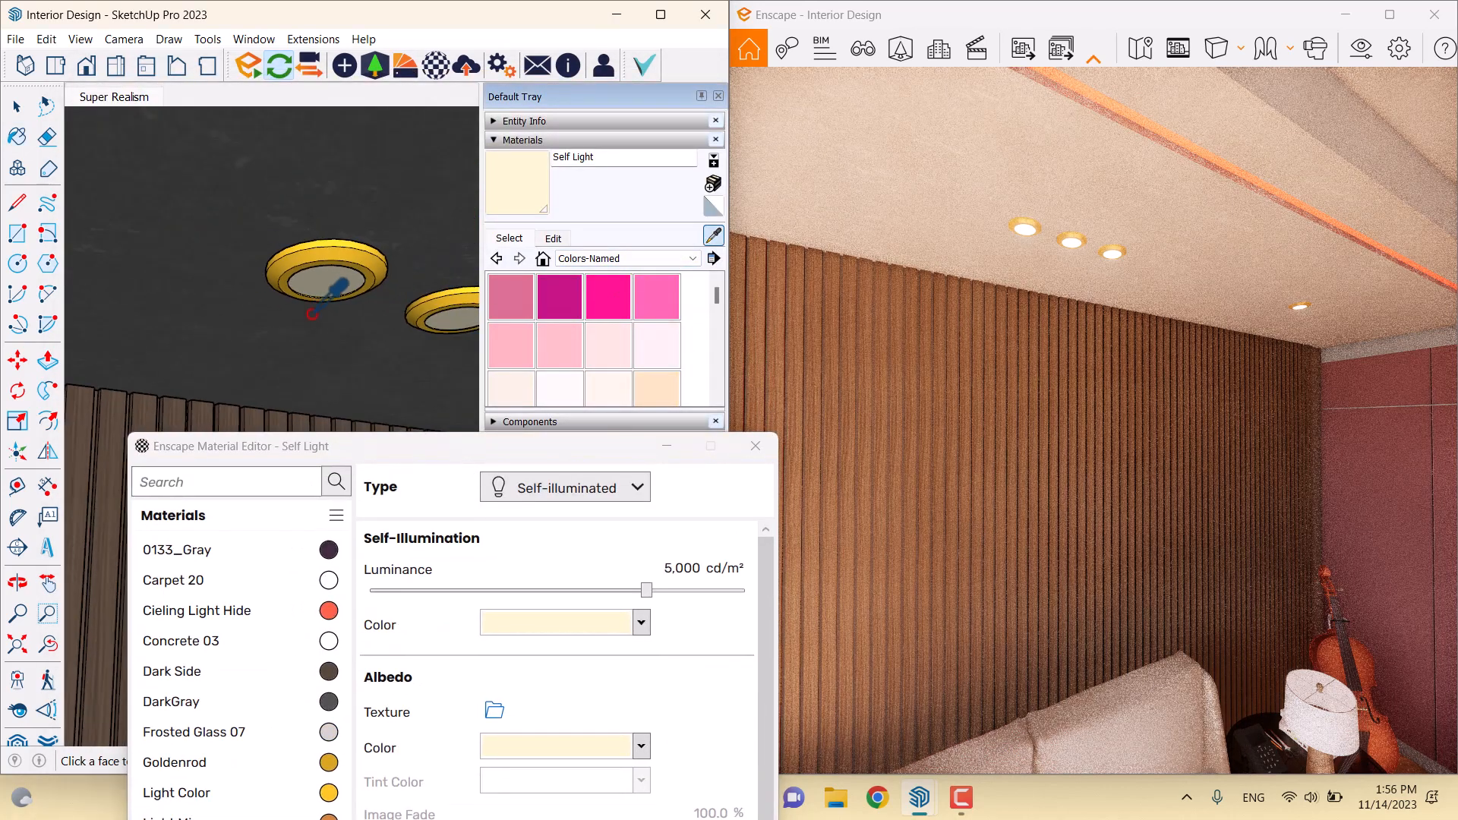
pyautogui.click(353, 171)
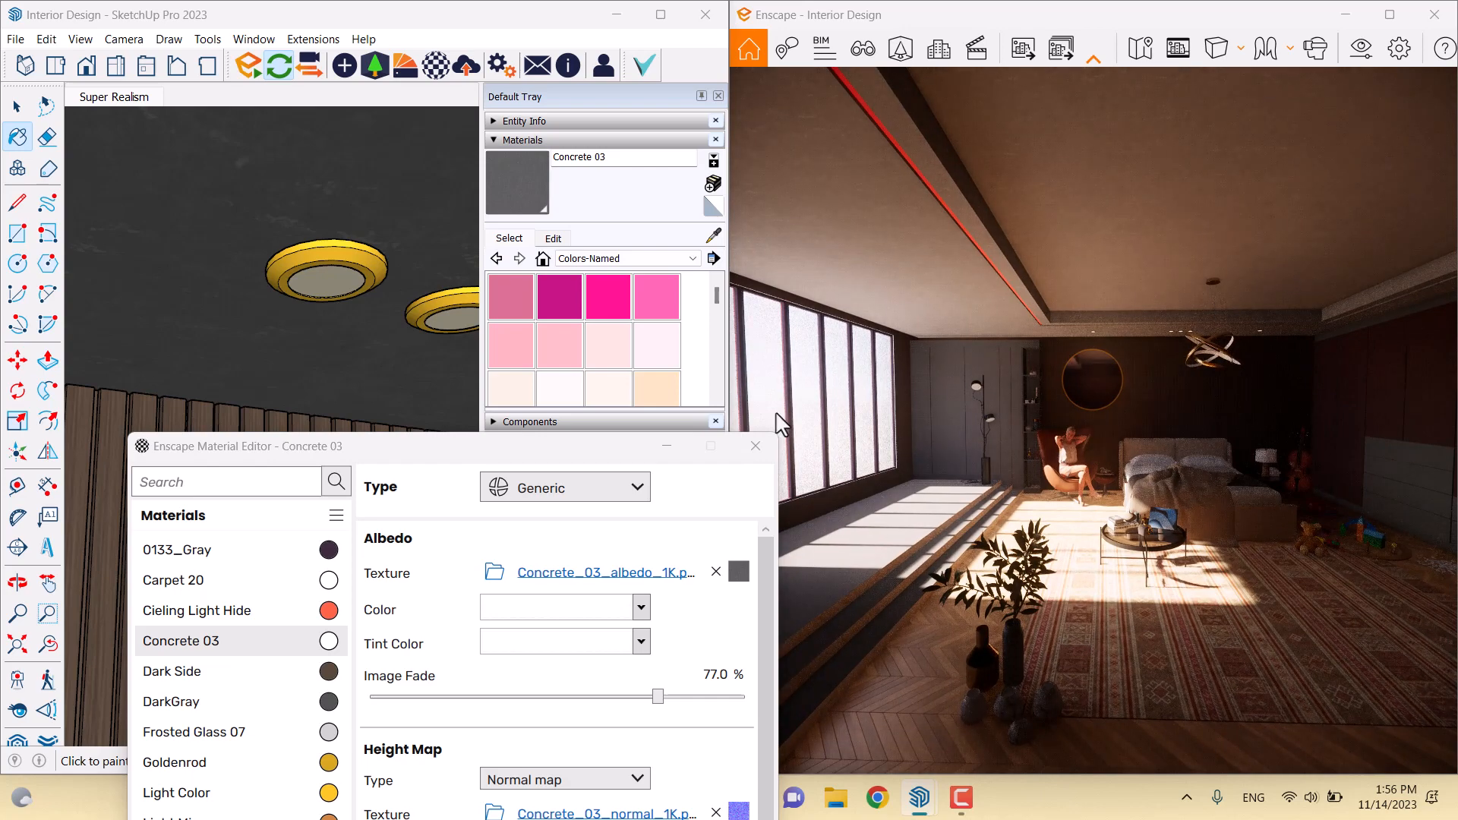
pyautogui.moveTo(463, 469); pyautogui.dragTo(360, 133)
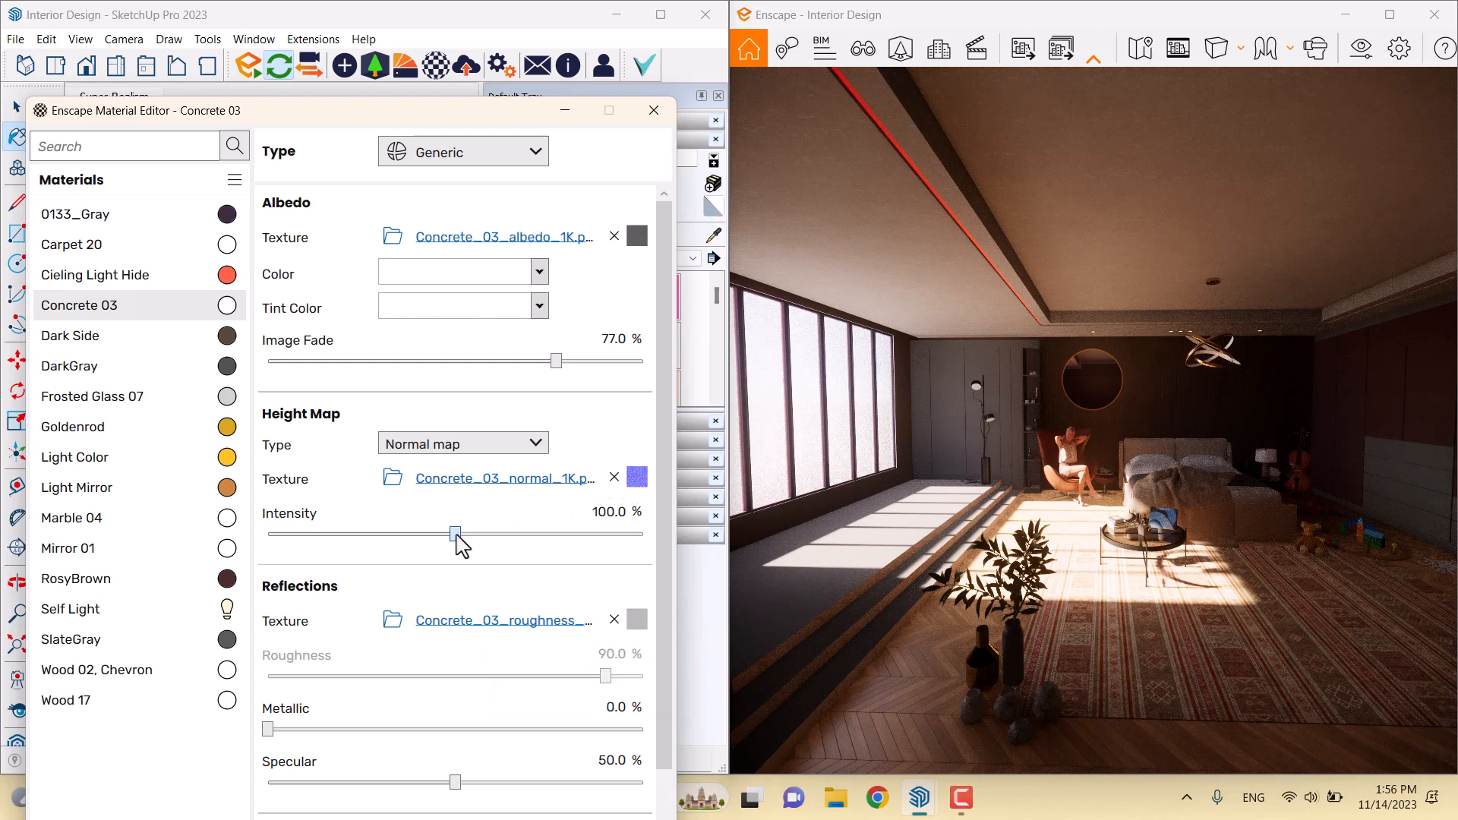
pyautogui.moveTo(458, 536); pyautogui.dragTo(577, 536)
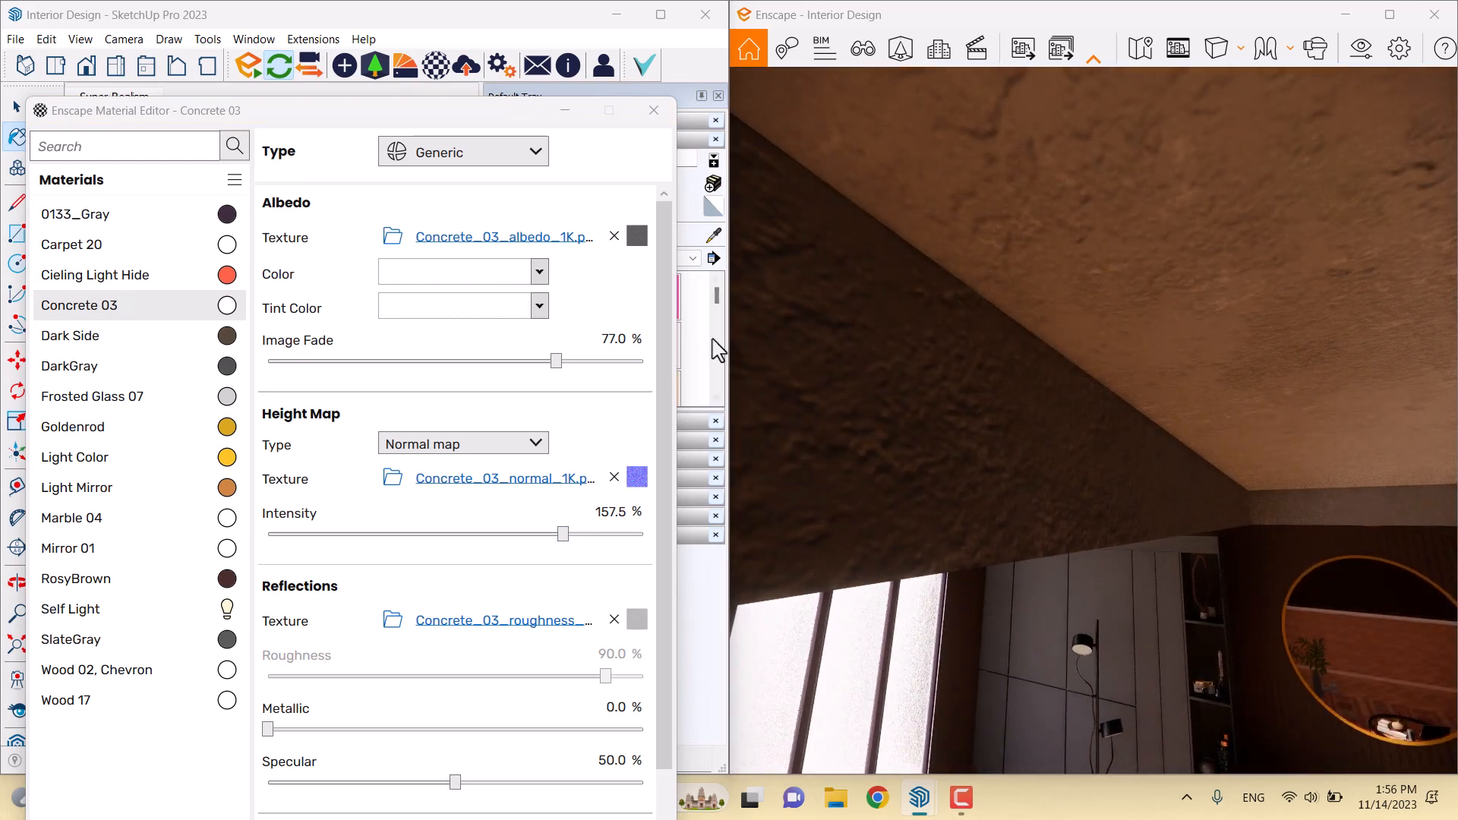
# Set Concrete 03's albedo Image Fade to 80% and its normal map intensity to 154%
pyautogui.moveTo(642, 246)
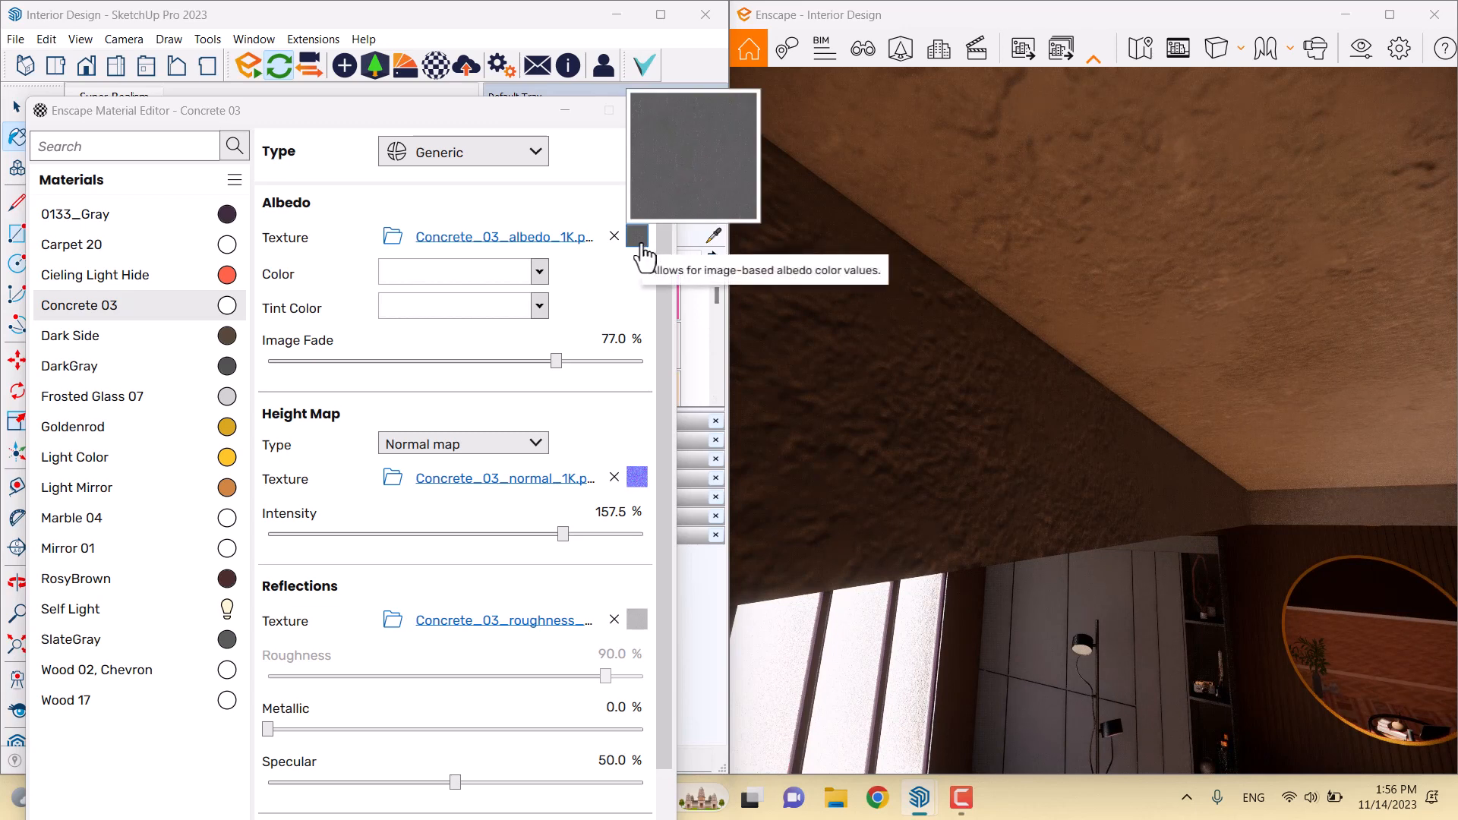
pyautogui.click(642, 247)
pyautogui.click(351, 649)
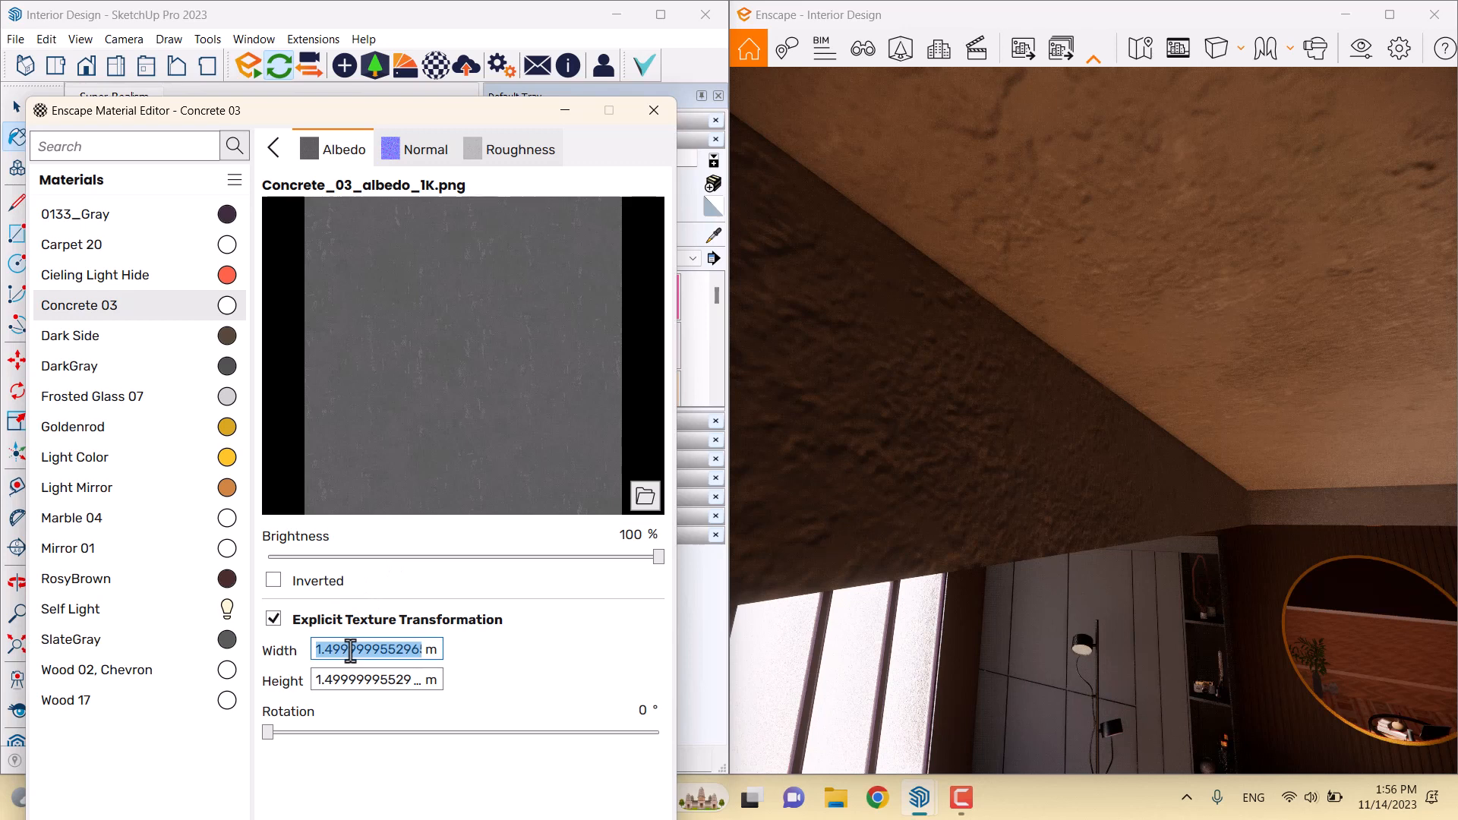
pyautogui.write('0.')
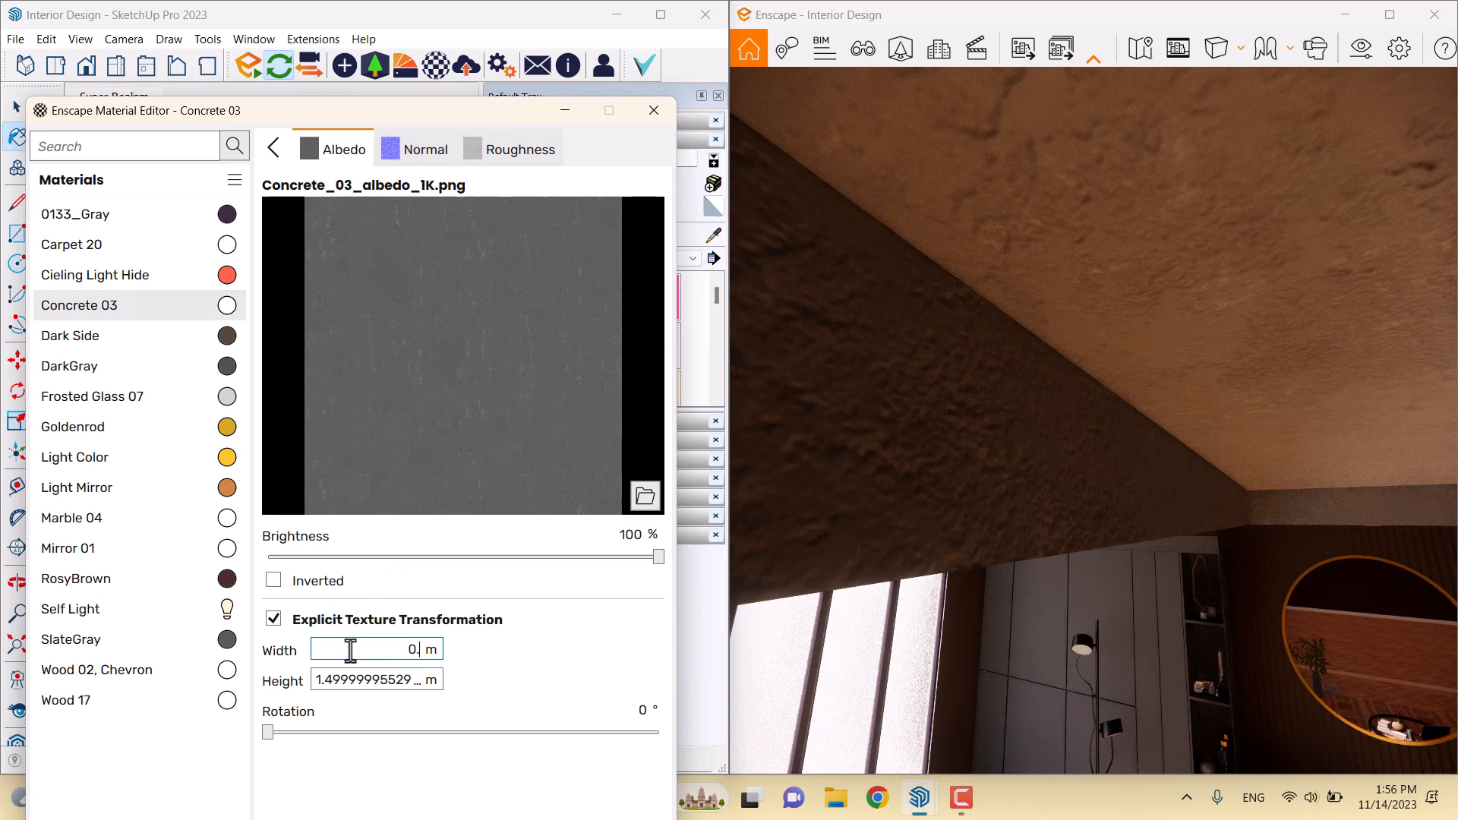
pyautogui.write('8')
pyautogui.click(372, 683)
pyautogui.write('0')
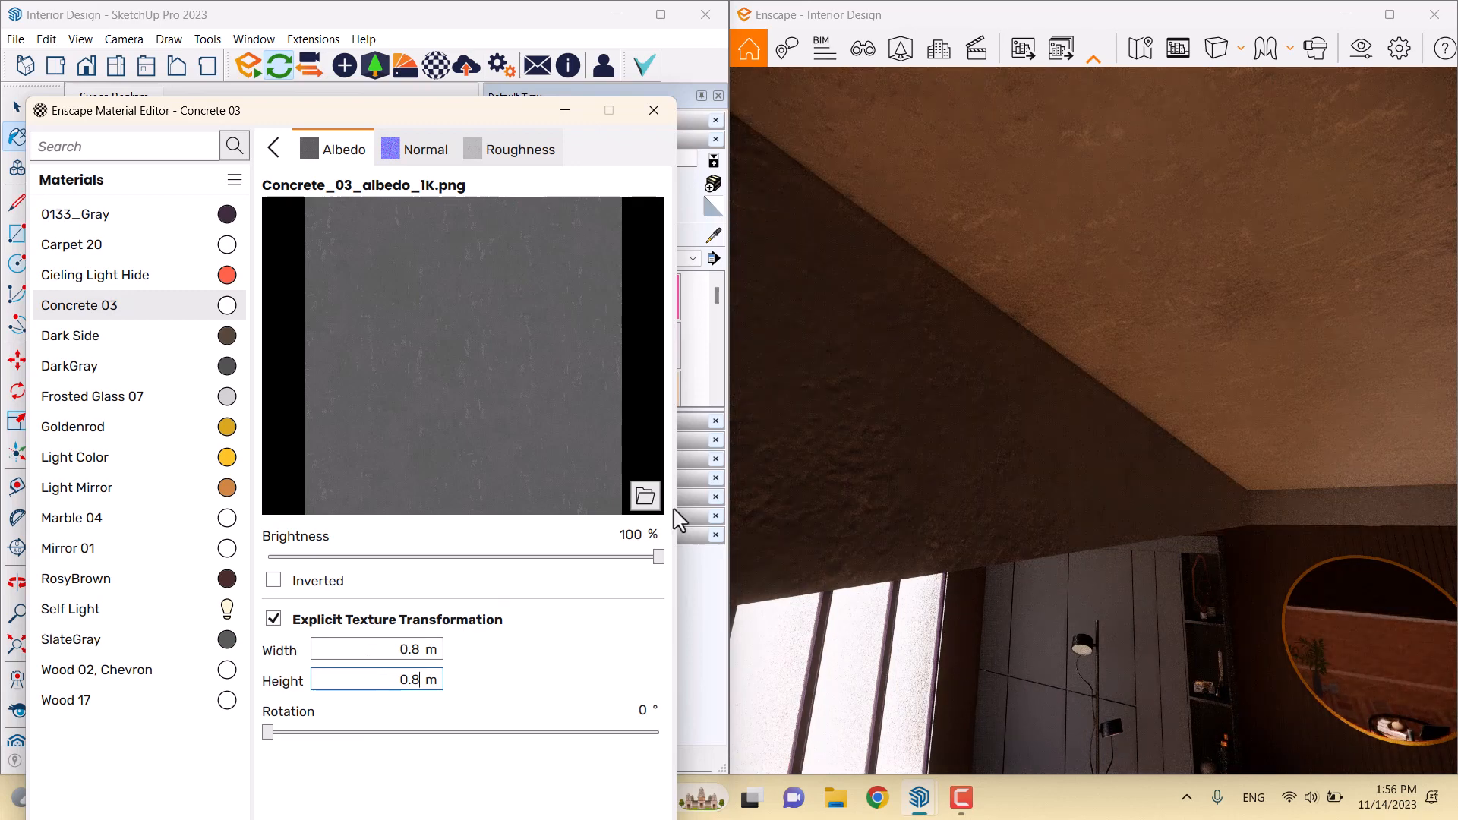
pyautogui.click(274, 147)
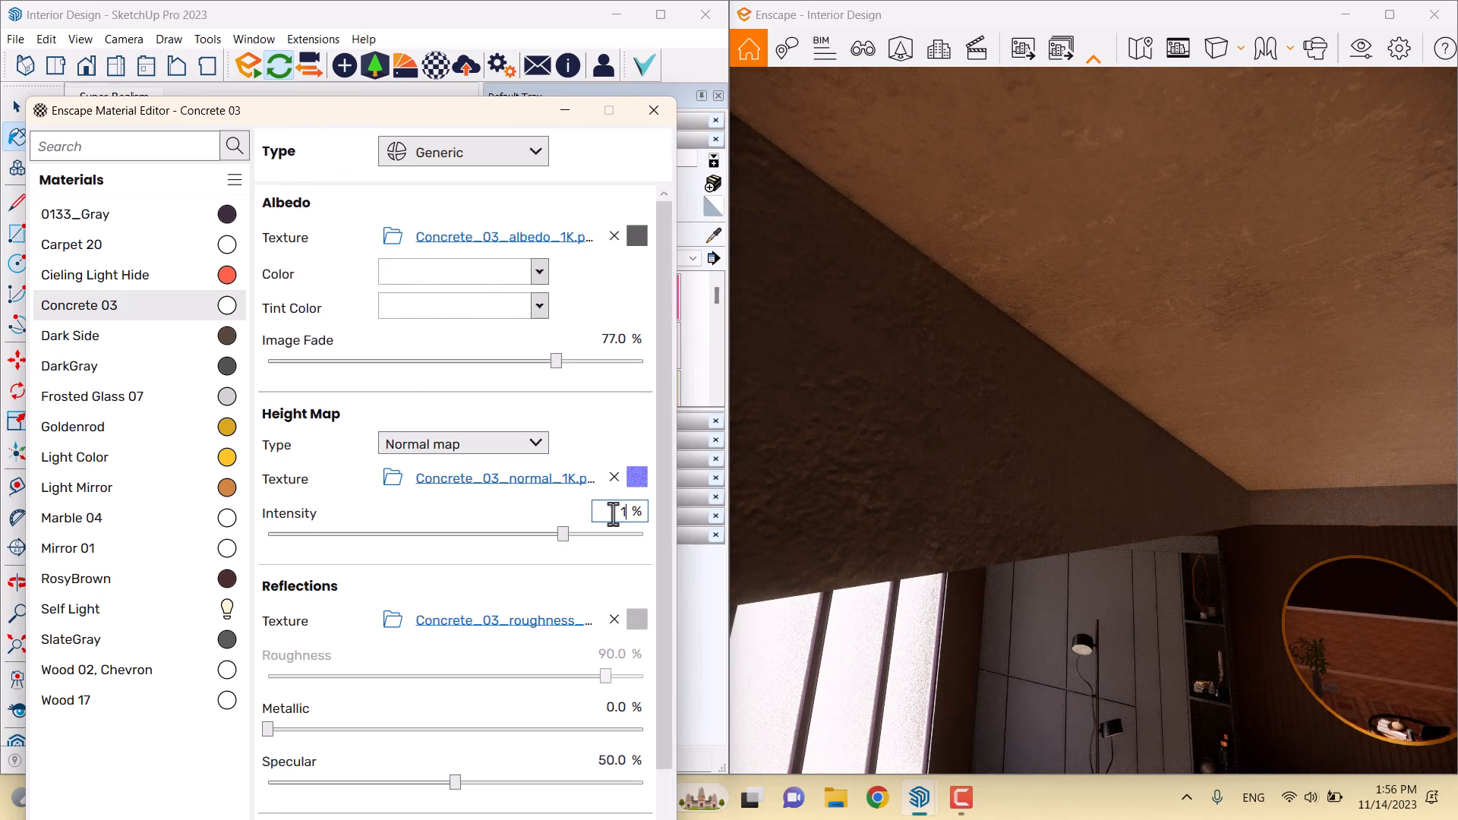
pyautogui.press('Return')
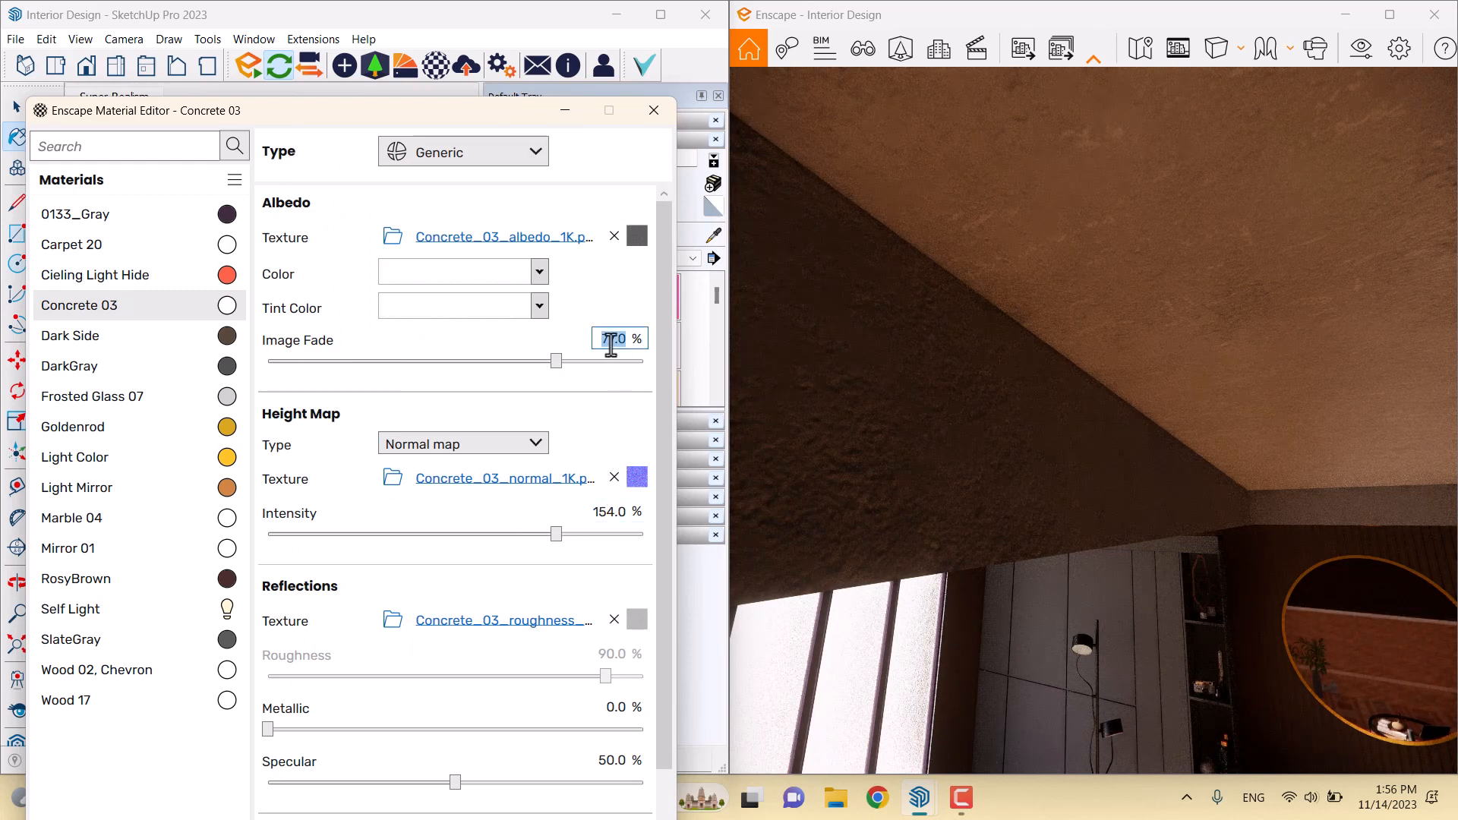
# Fly the render camera back through the bedroom toward the plant and vases
pyautogui.moveTo(942, 380); pyautogui.dragTo(1002, 448)
pyautogui.press('s')
pyautogui.press('s')
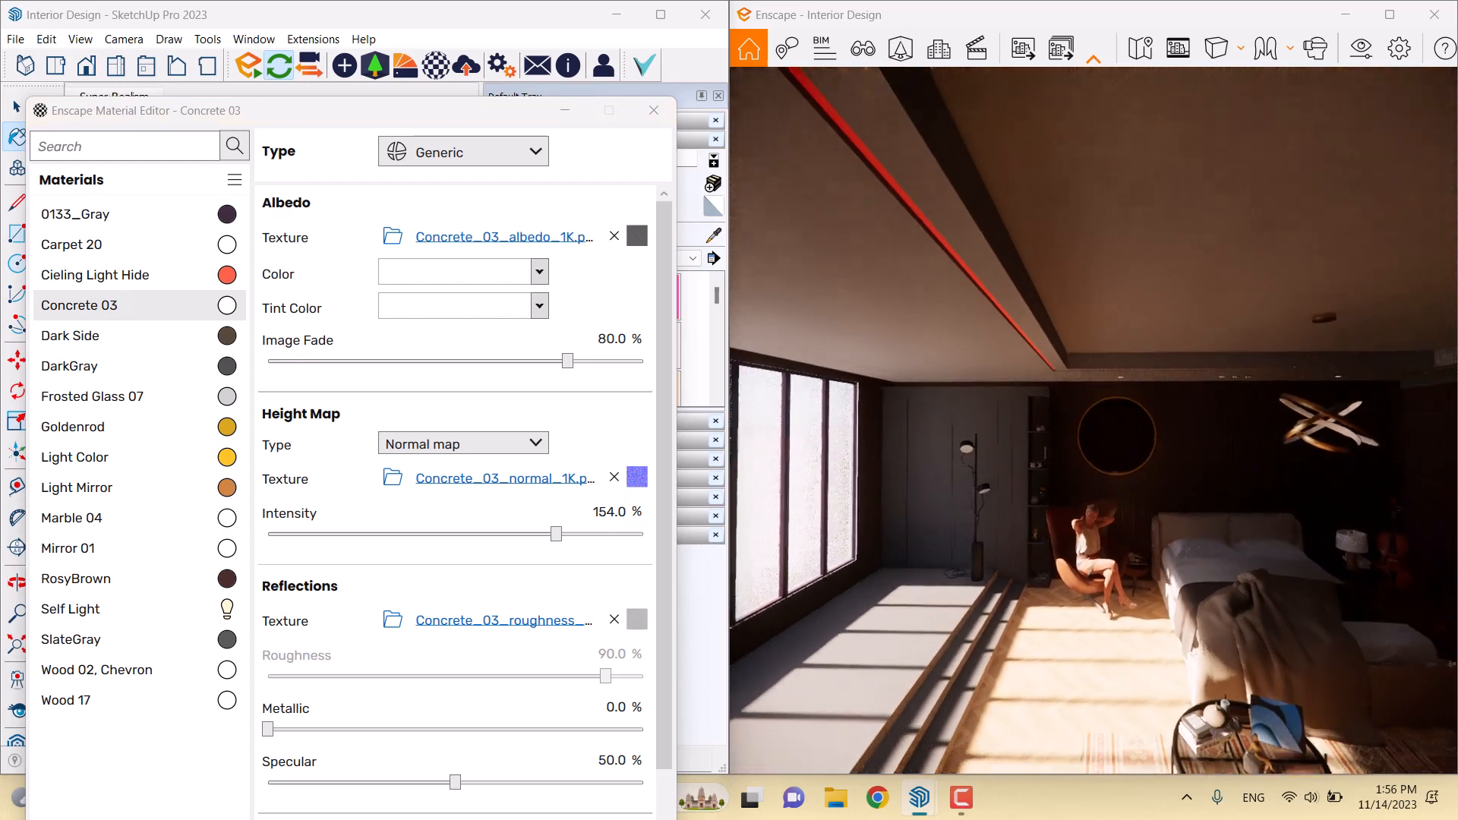
pyautogui.press('d')
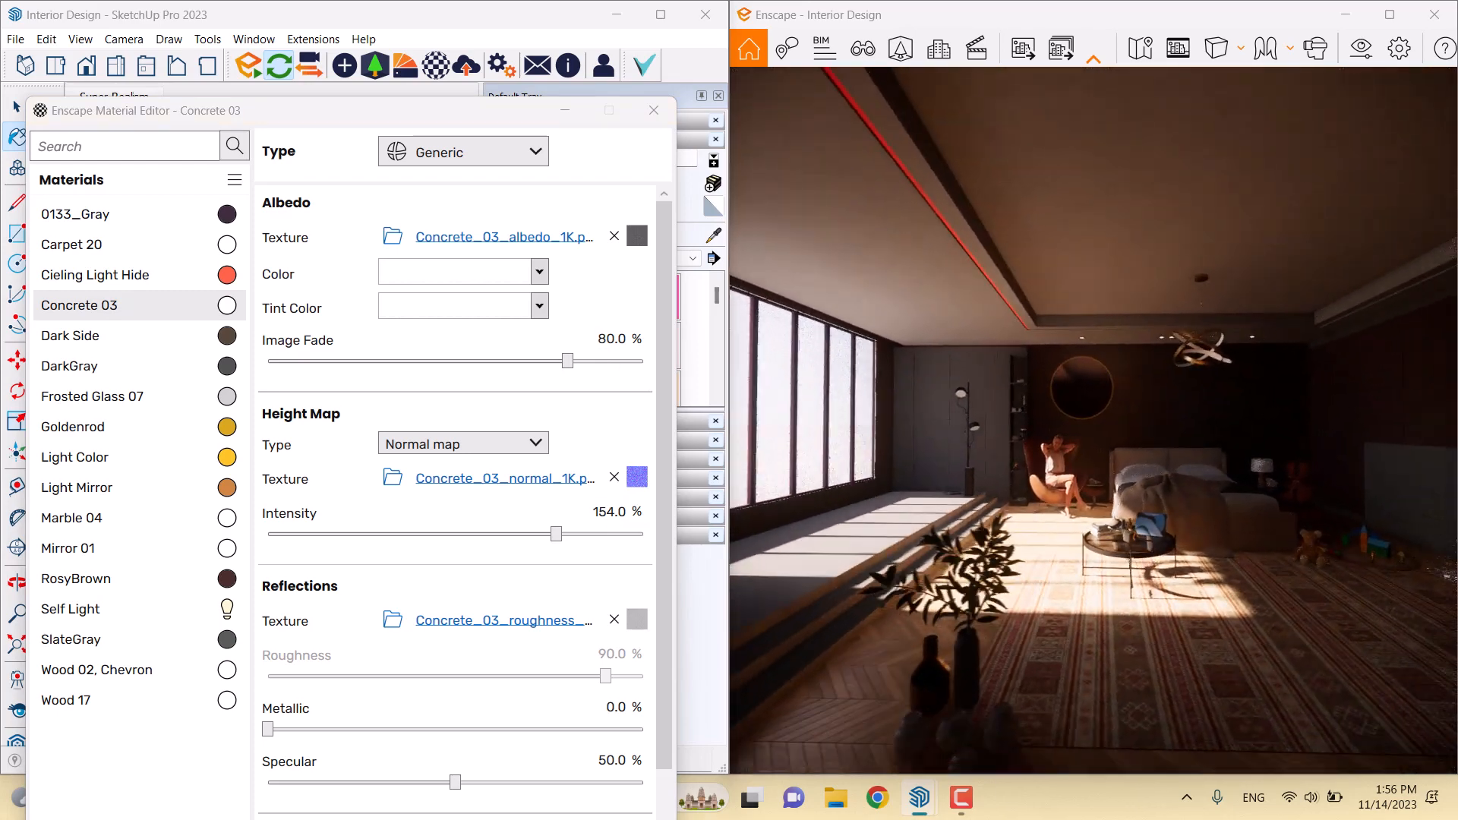
pyautogui.moveTo(636, 625)
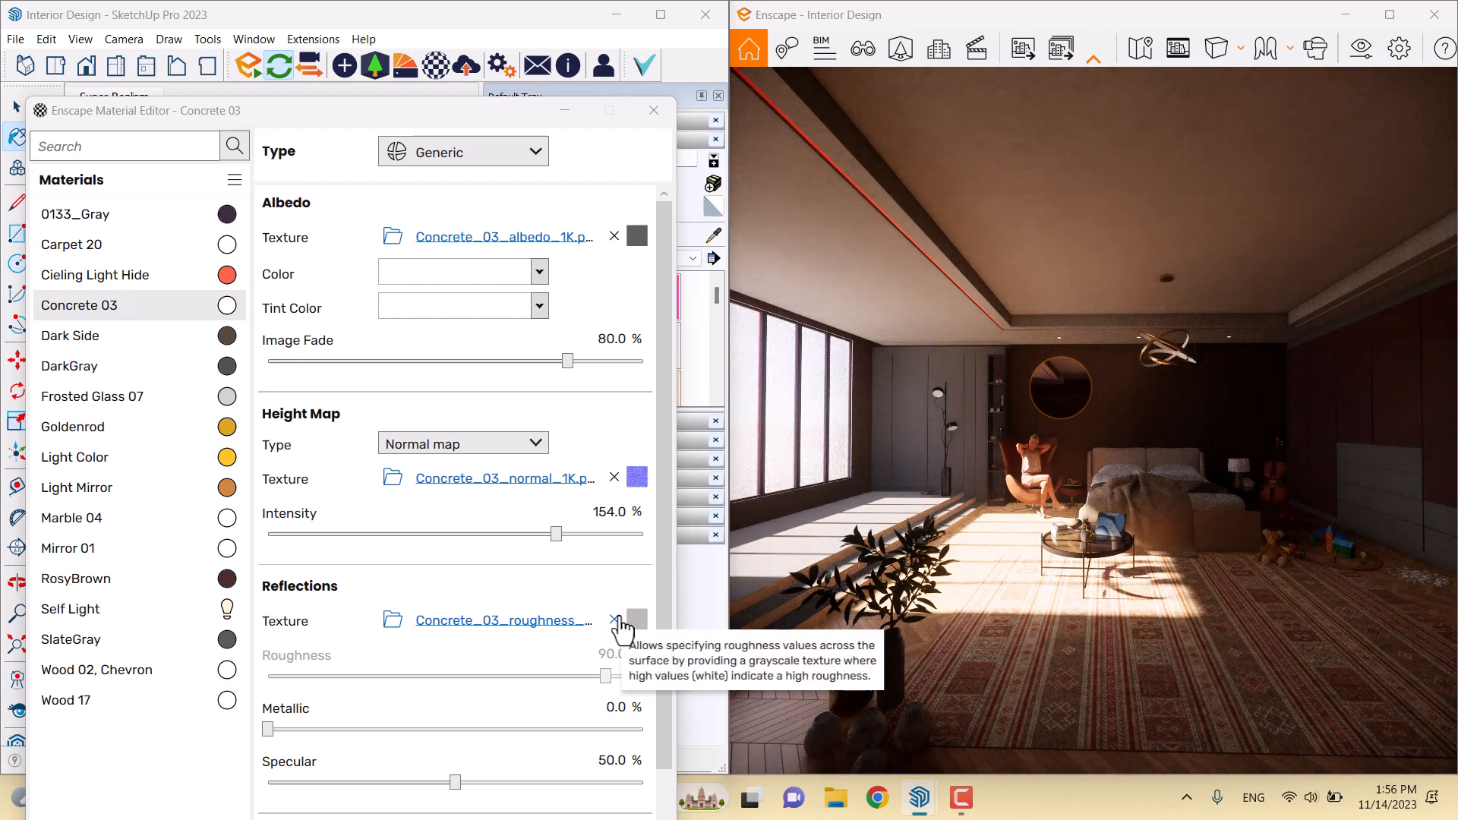
# Sample the slat wall to load its Wood 17 material in the editor
pyautogui.click(416, 126)
pyautogui.moveTo(348, 123); pyautogui.dragTo(590, 446)
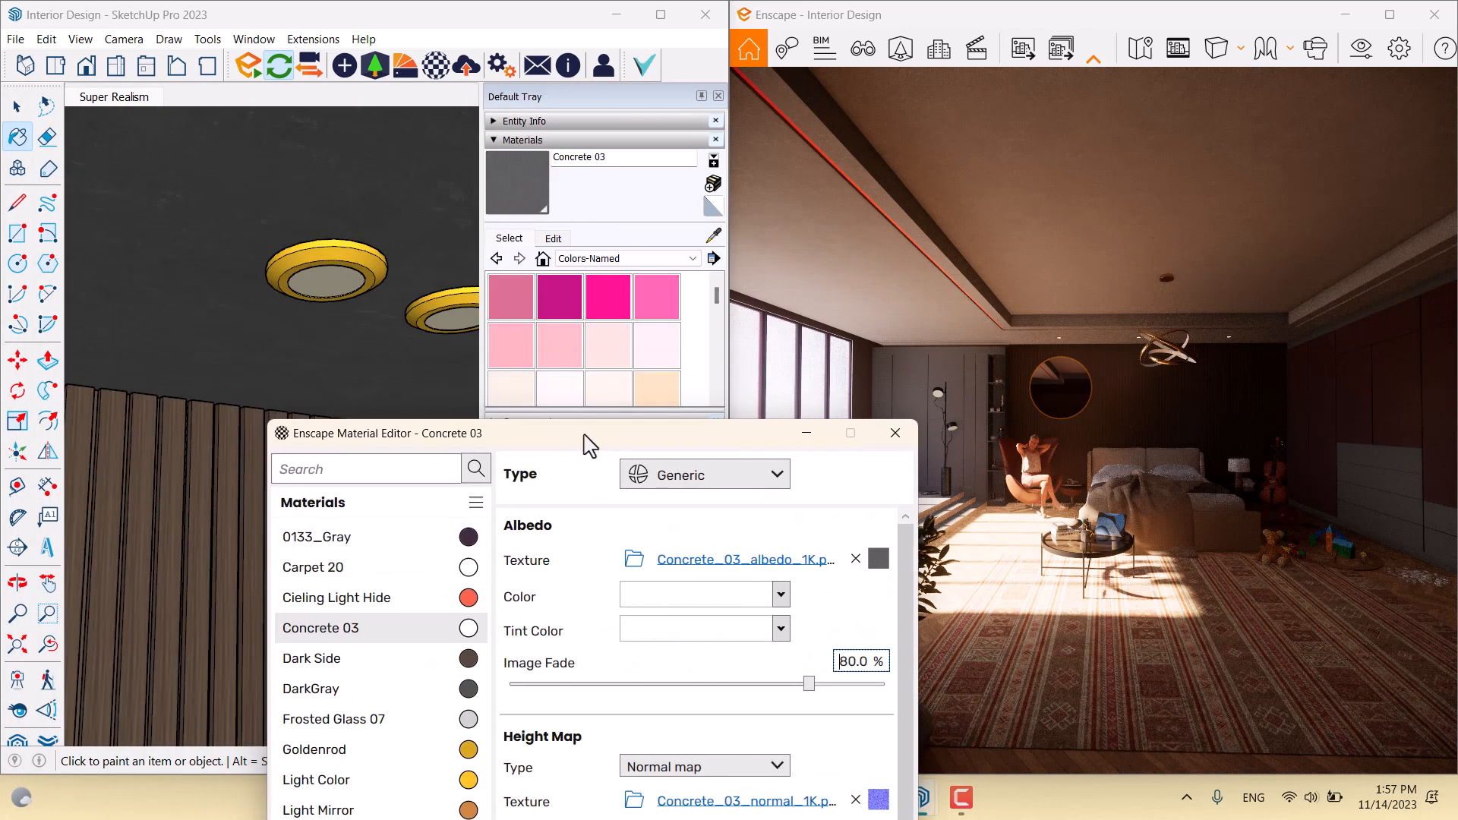
pyautogui.click(708, 240)
pyautogui.scroll(-4, 219, 455)
pyautogui.scroll(6, 222, 534)
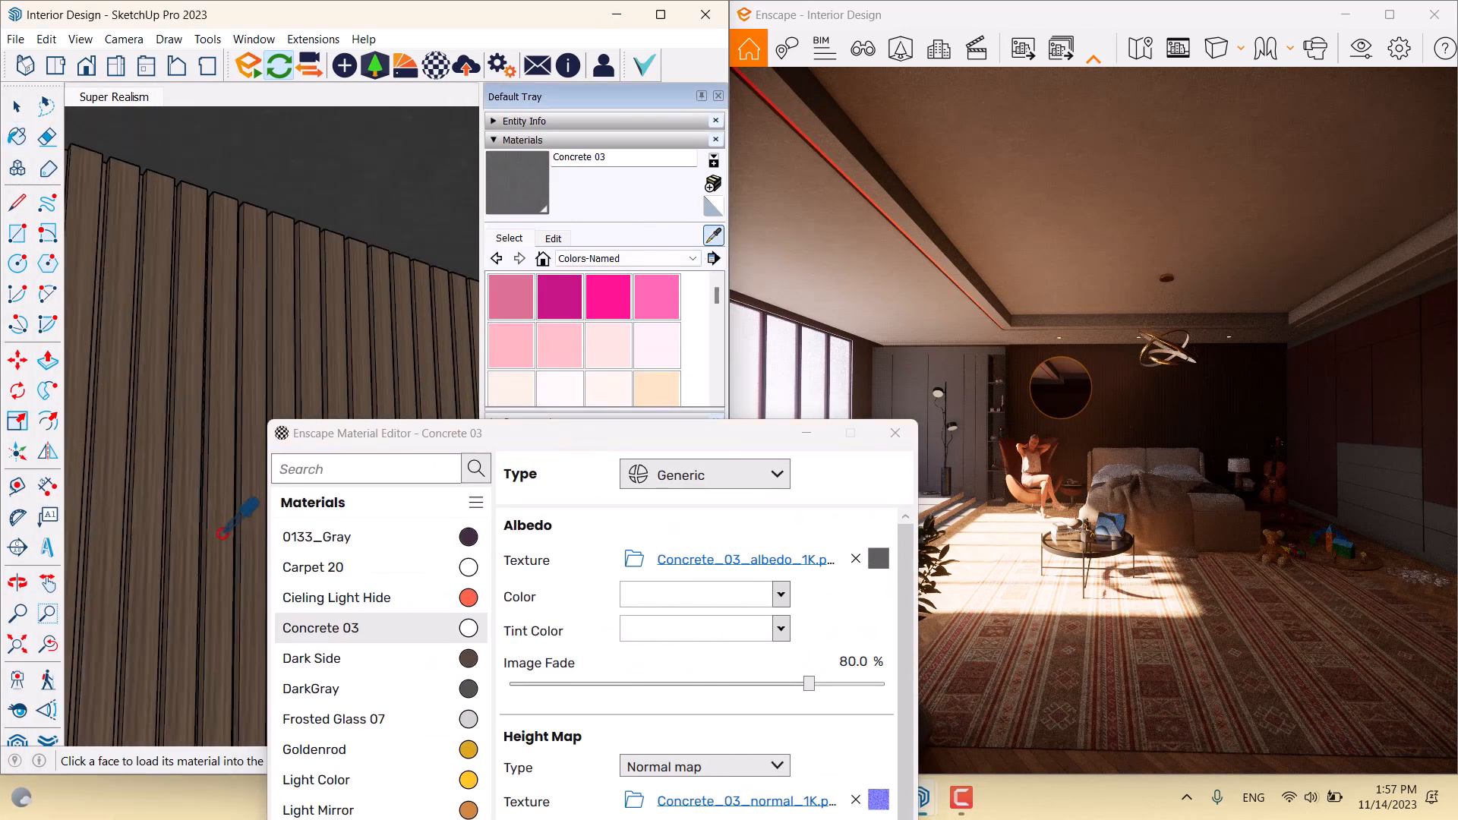
pyautogui.click(223, 531)
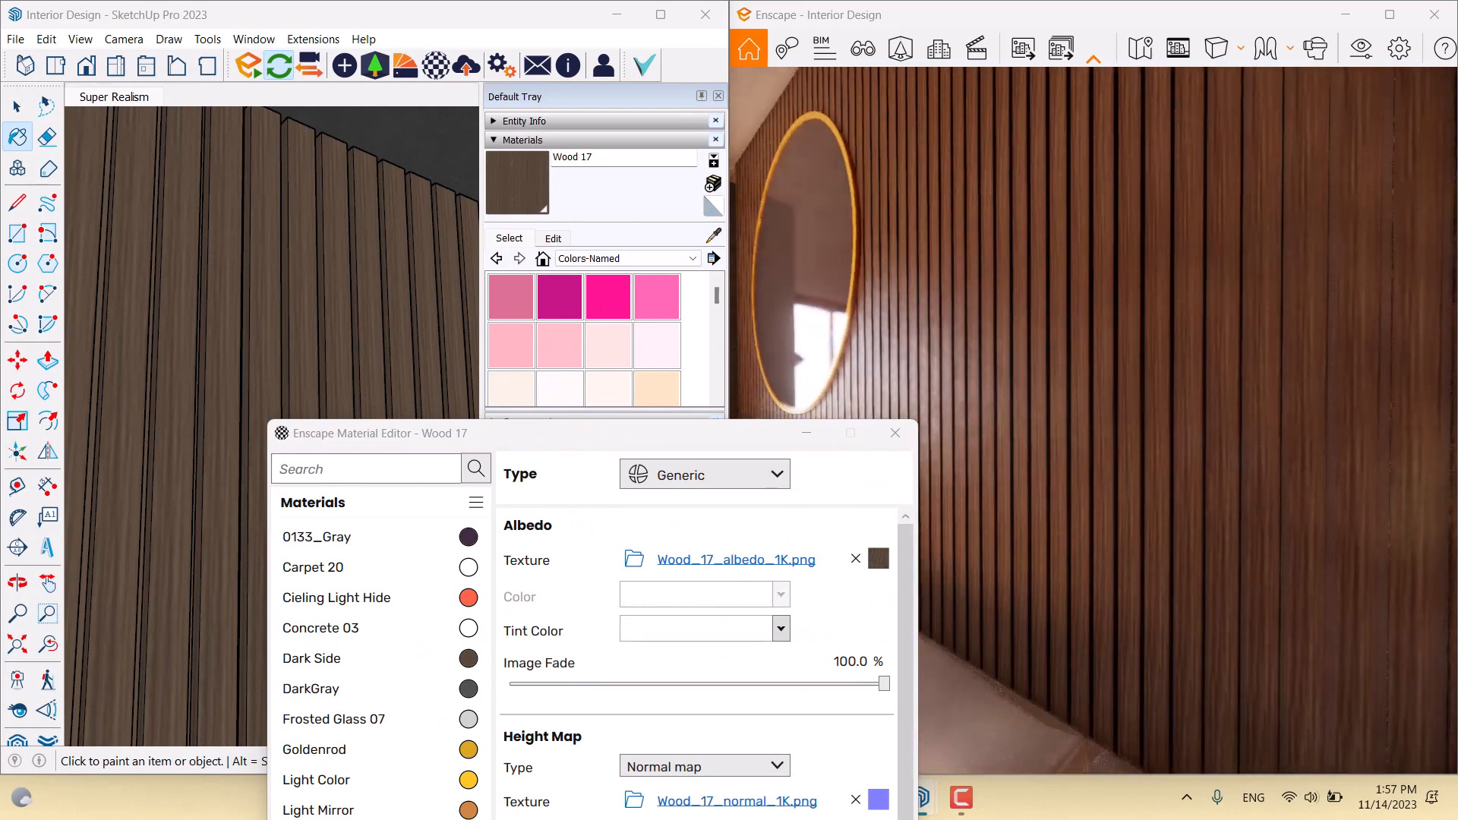
pyautogui.moveTo(685, 440); pyautogui.dragTo(379, 113)
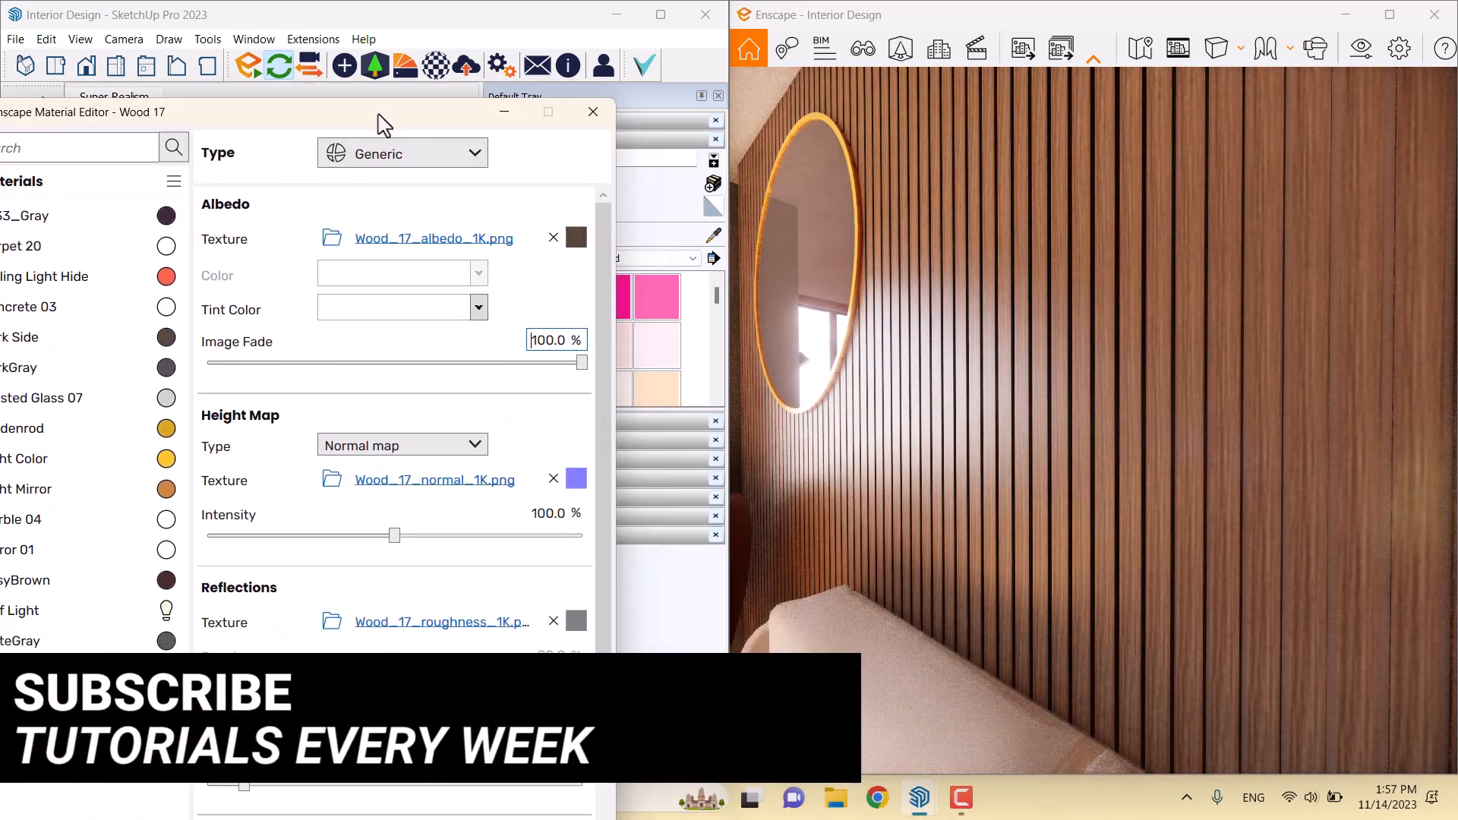
# Size Wood 17's albedo texture to 0.28 m wide by 0.28 m high
pyautogui.click(572, 230)
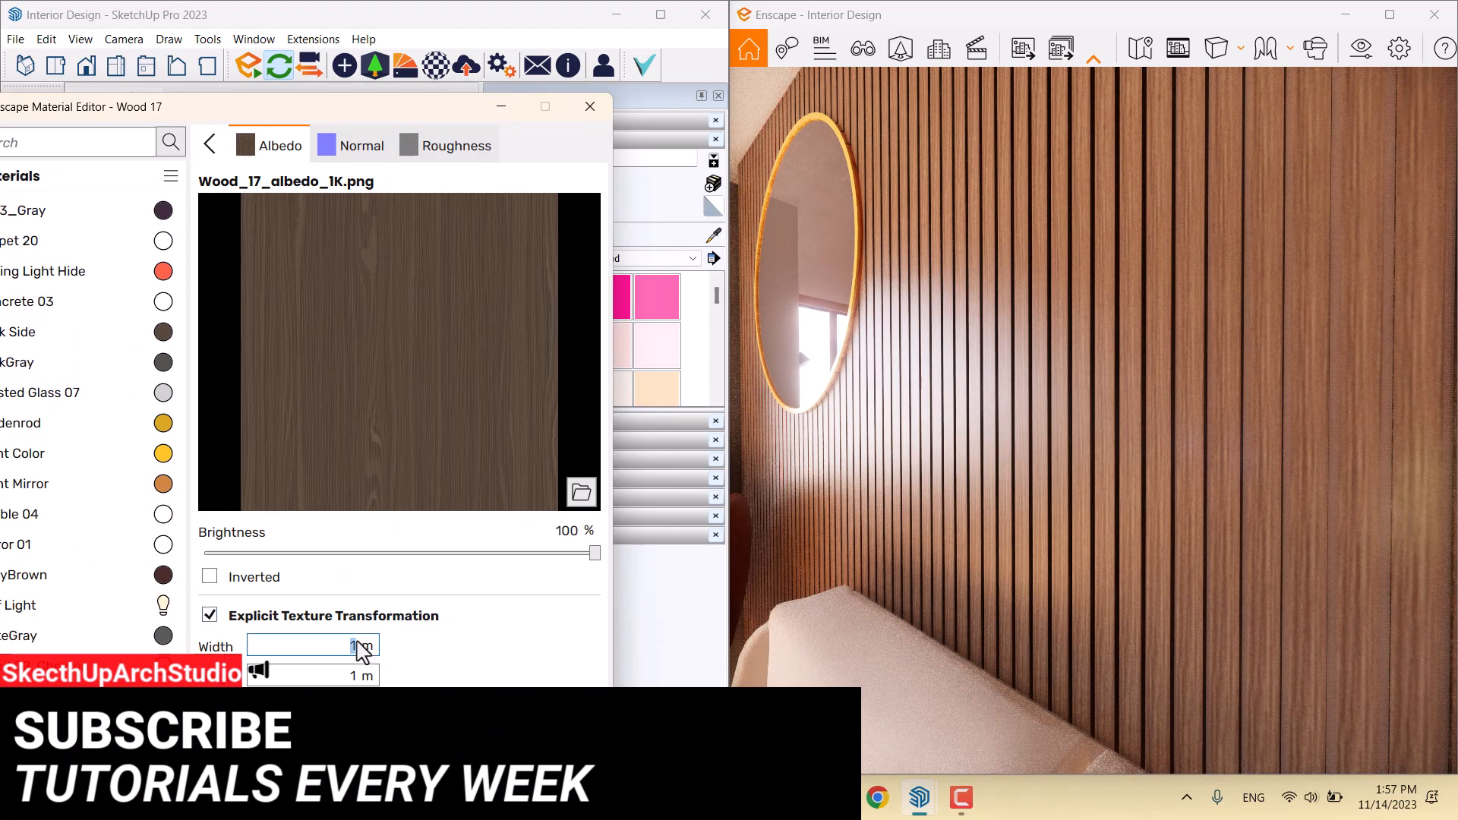
pyautogui.write('0.28')
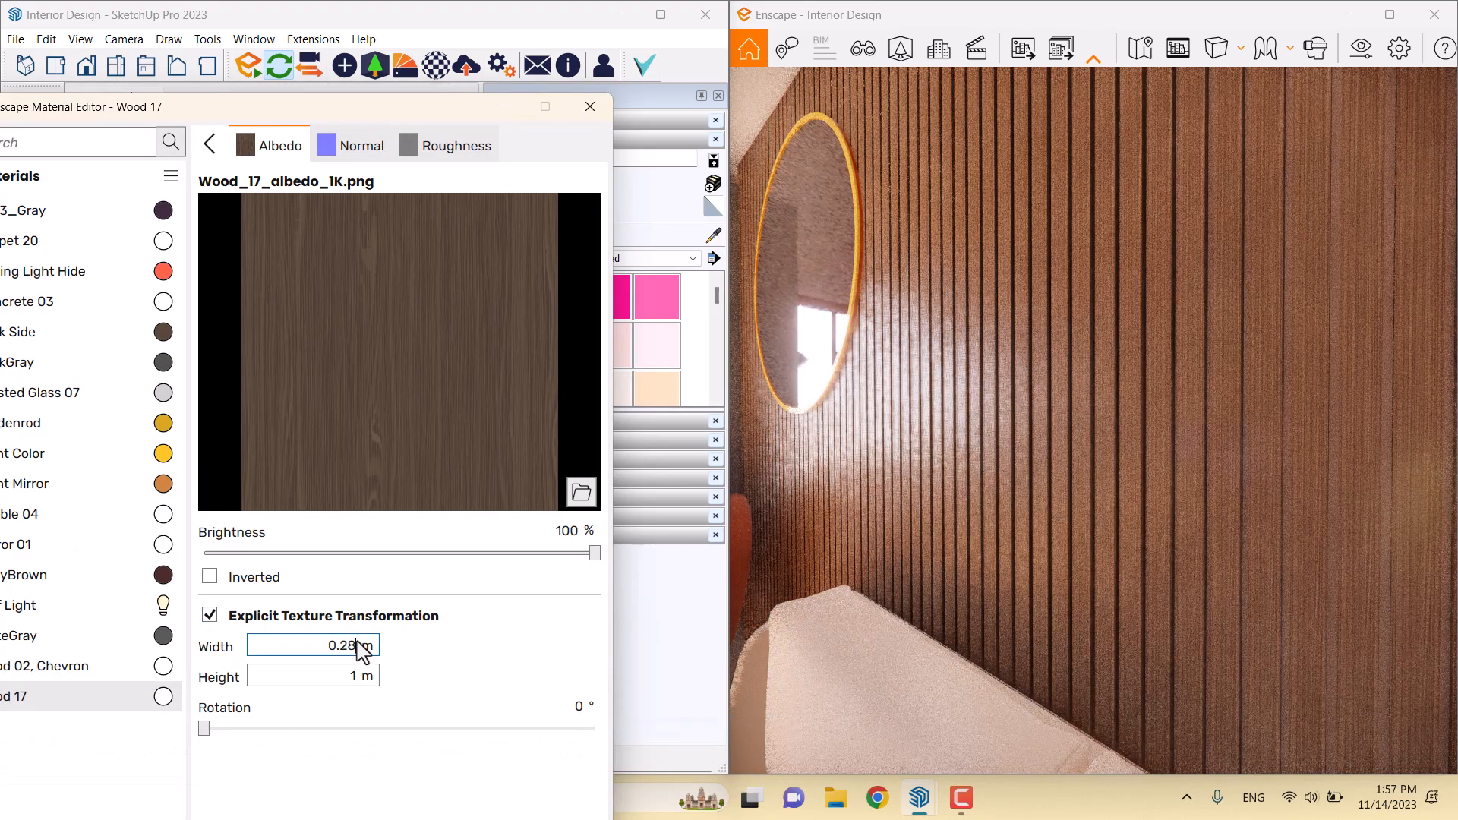
pyautogui.doubleClick(356, 676)
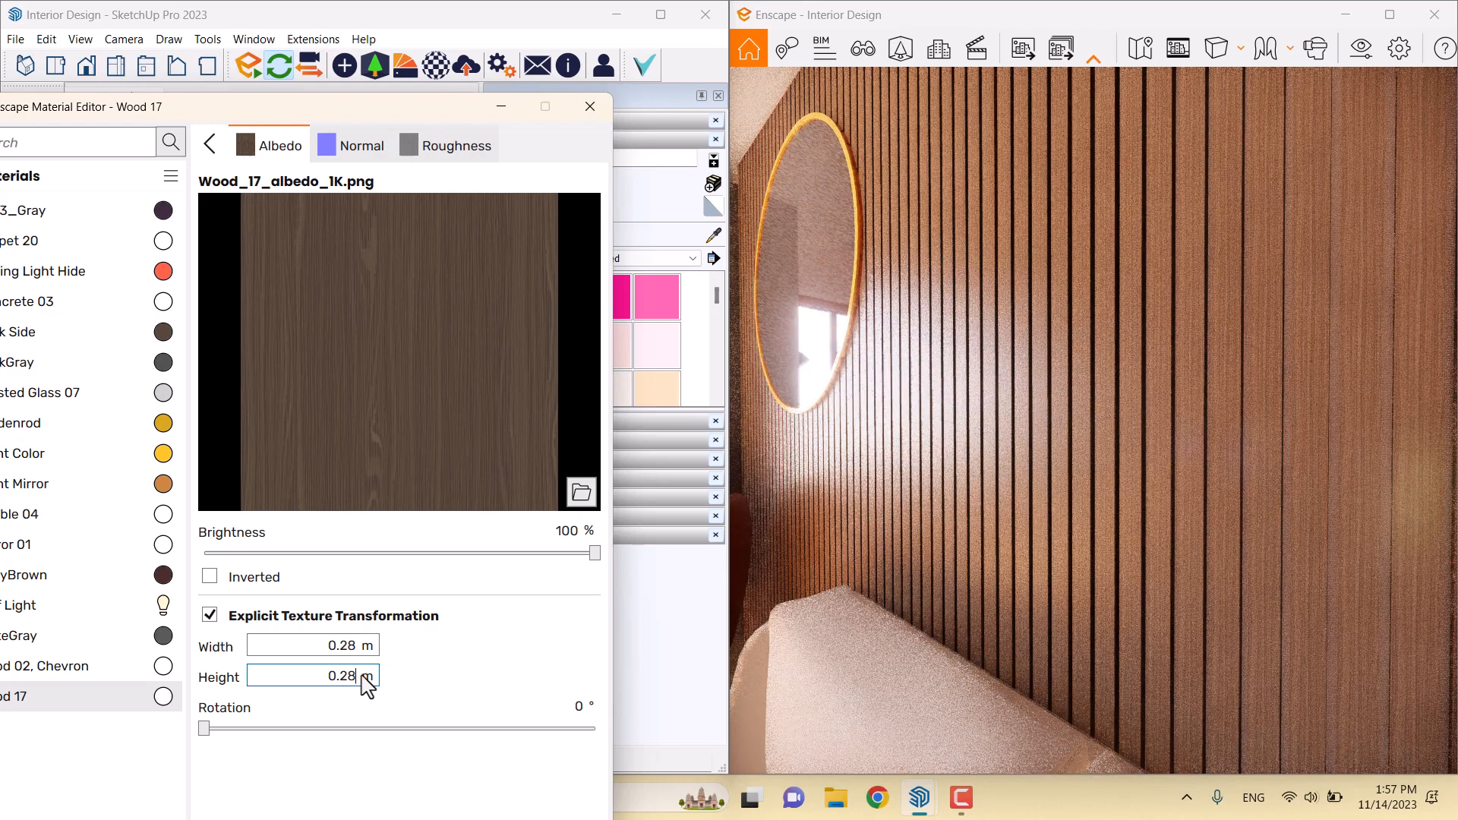
pyautogui.click(205, 146)
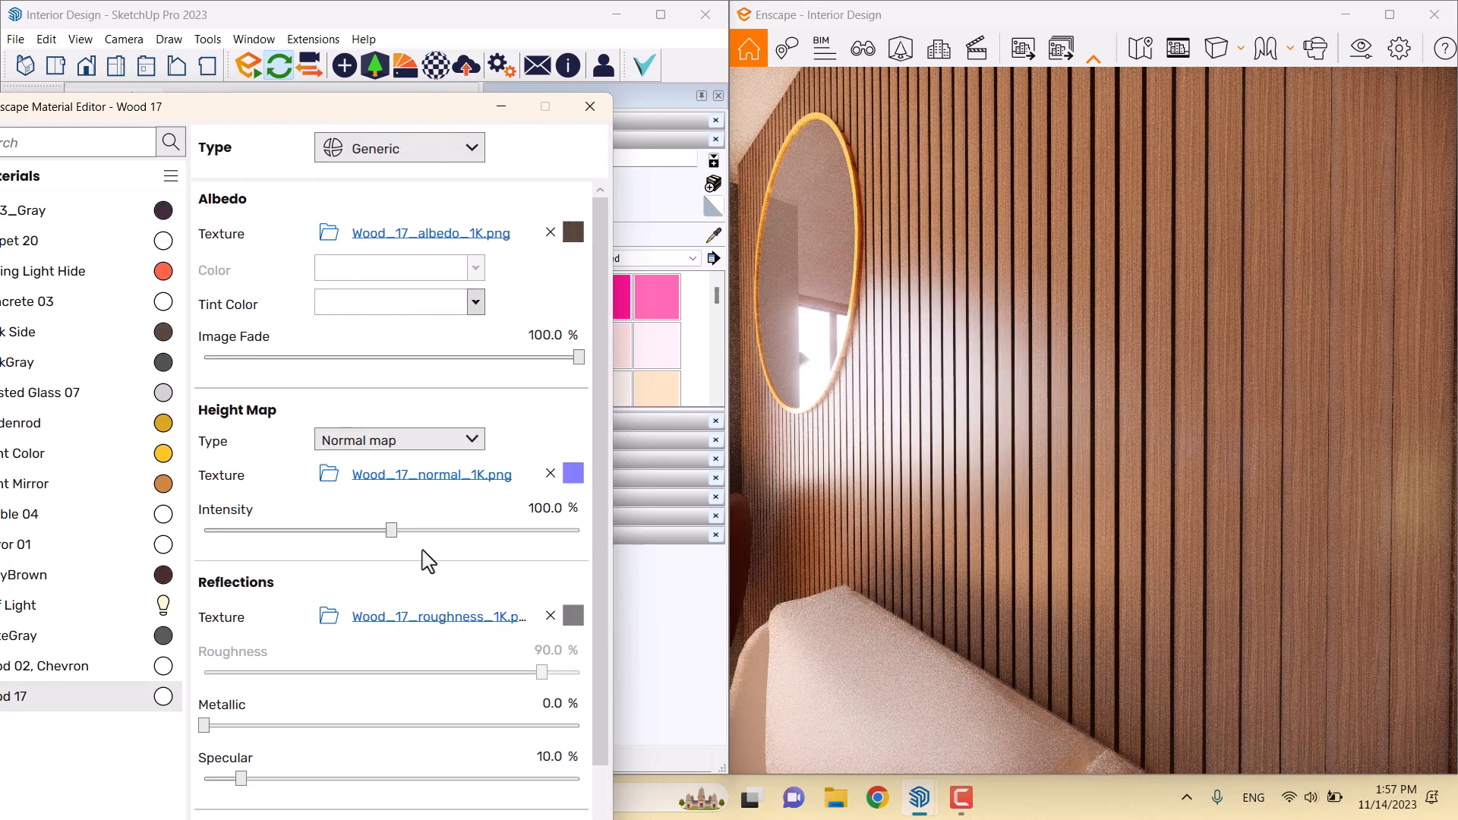
# Remove Wood 17's roughness map and set a flat 29% roughness
pyautogui.click(550, 615)
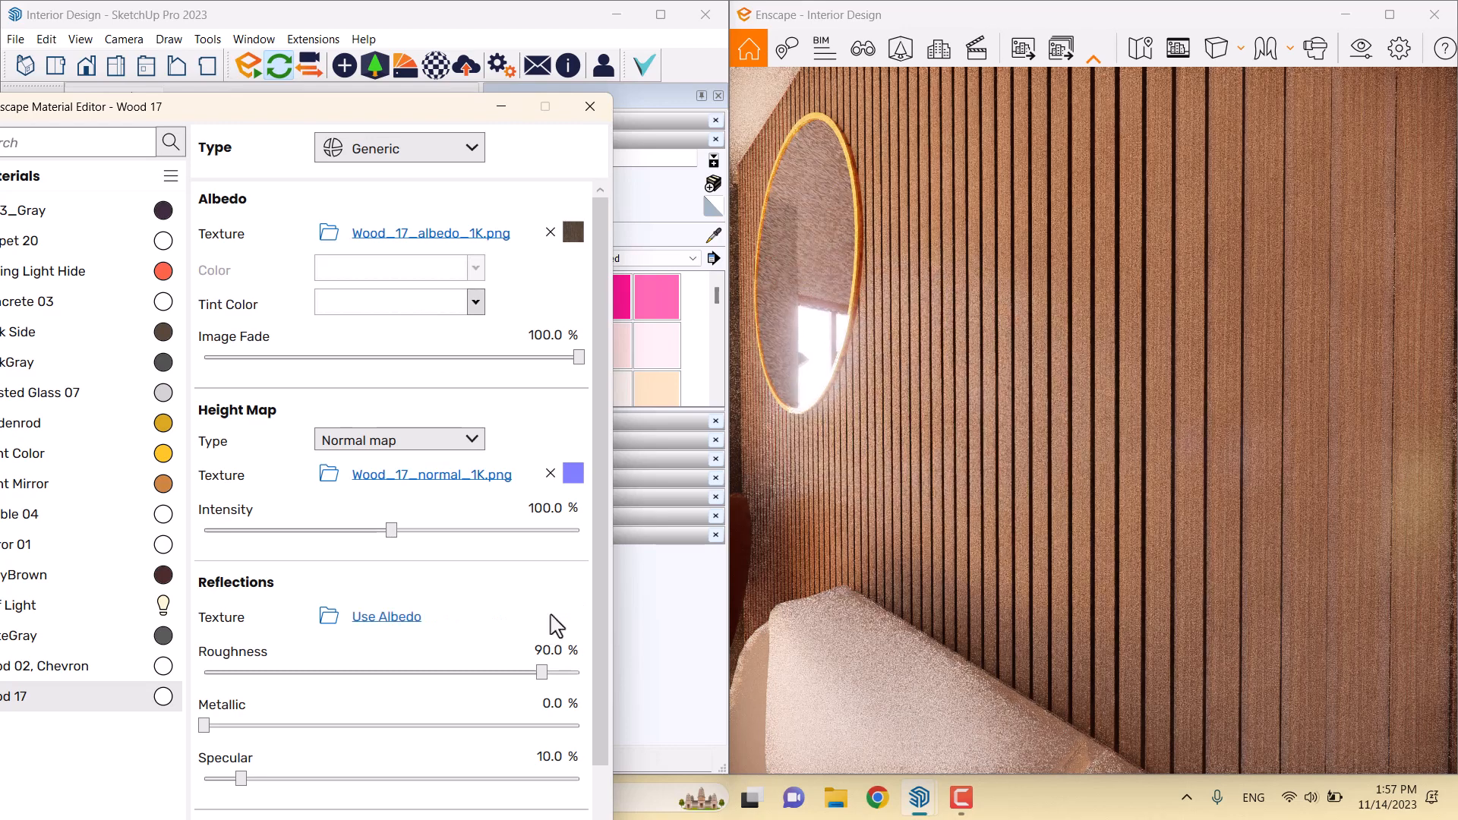
pyautogui.moveTo(542, 675); pyautogui.dragTo(365, 673)
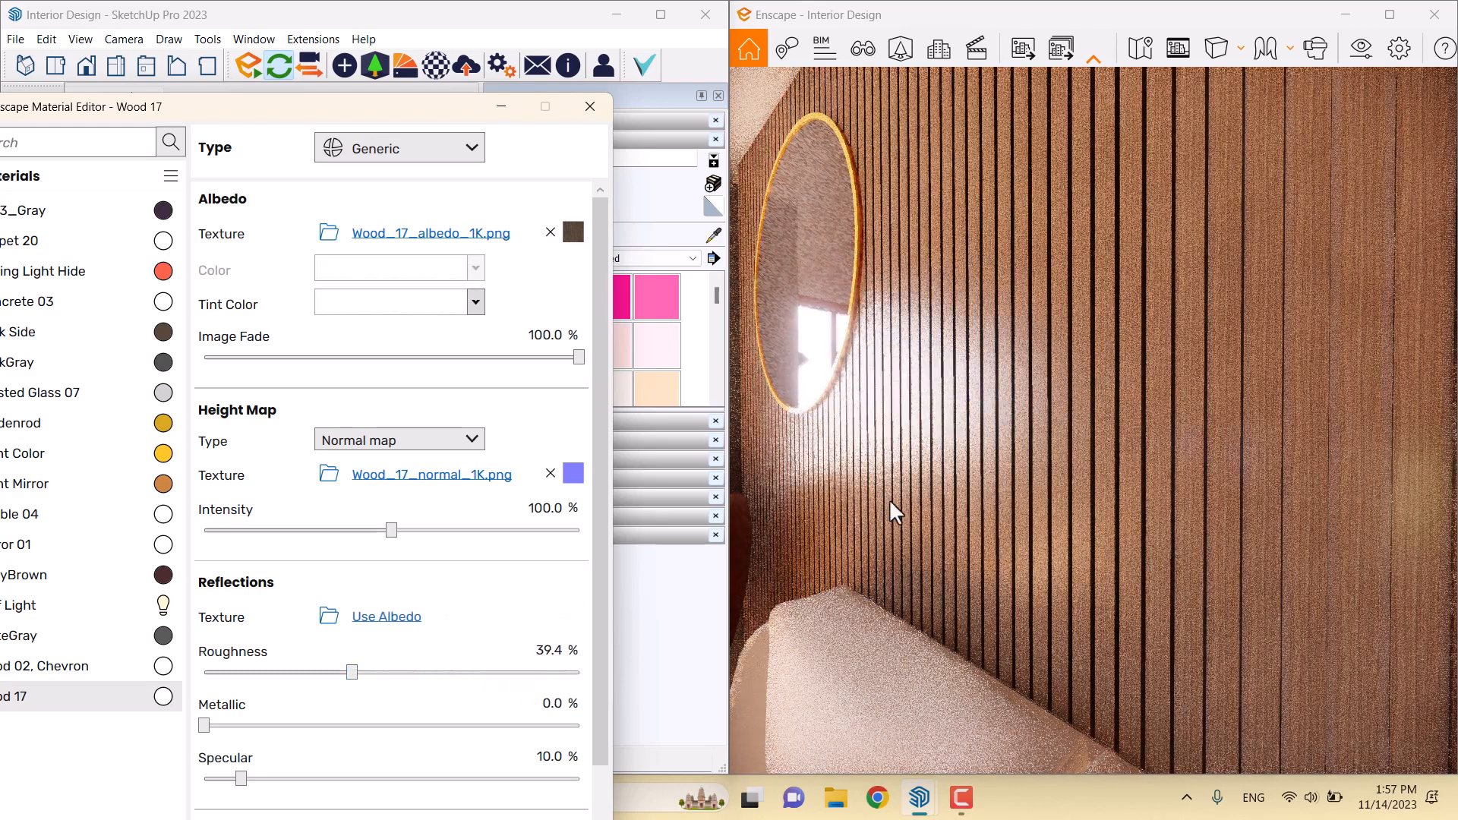
pyautogui.moveTo(868, 399); pyautogui.dragTo(950, 422, button='right')
pyautogui.doubleClick(544, 649)
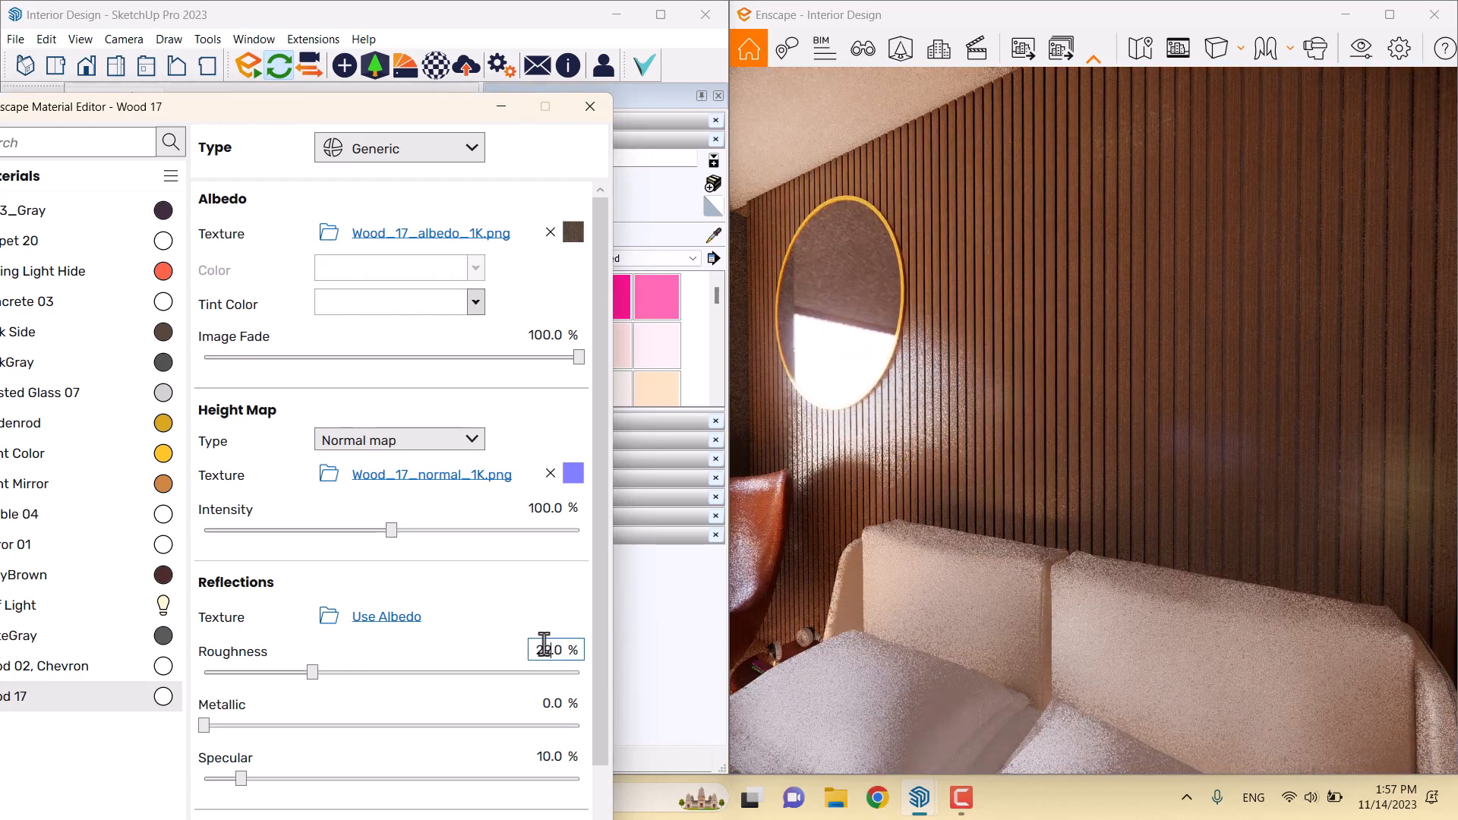
# Orbit the render view around the room to face the mirror and slatted wall
pyautogui.moveTo(869, 524); pyautogui.dragTo(1132, 524, button='right')
pyautogui.scroll(-3, 1048, 528)
pyautogui.scroll(-4, 1048, 528)
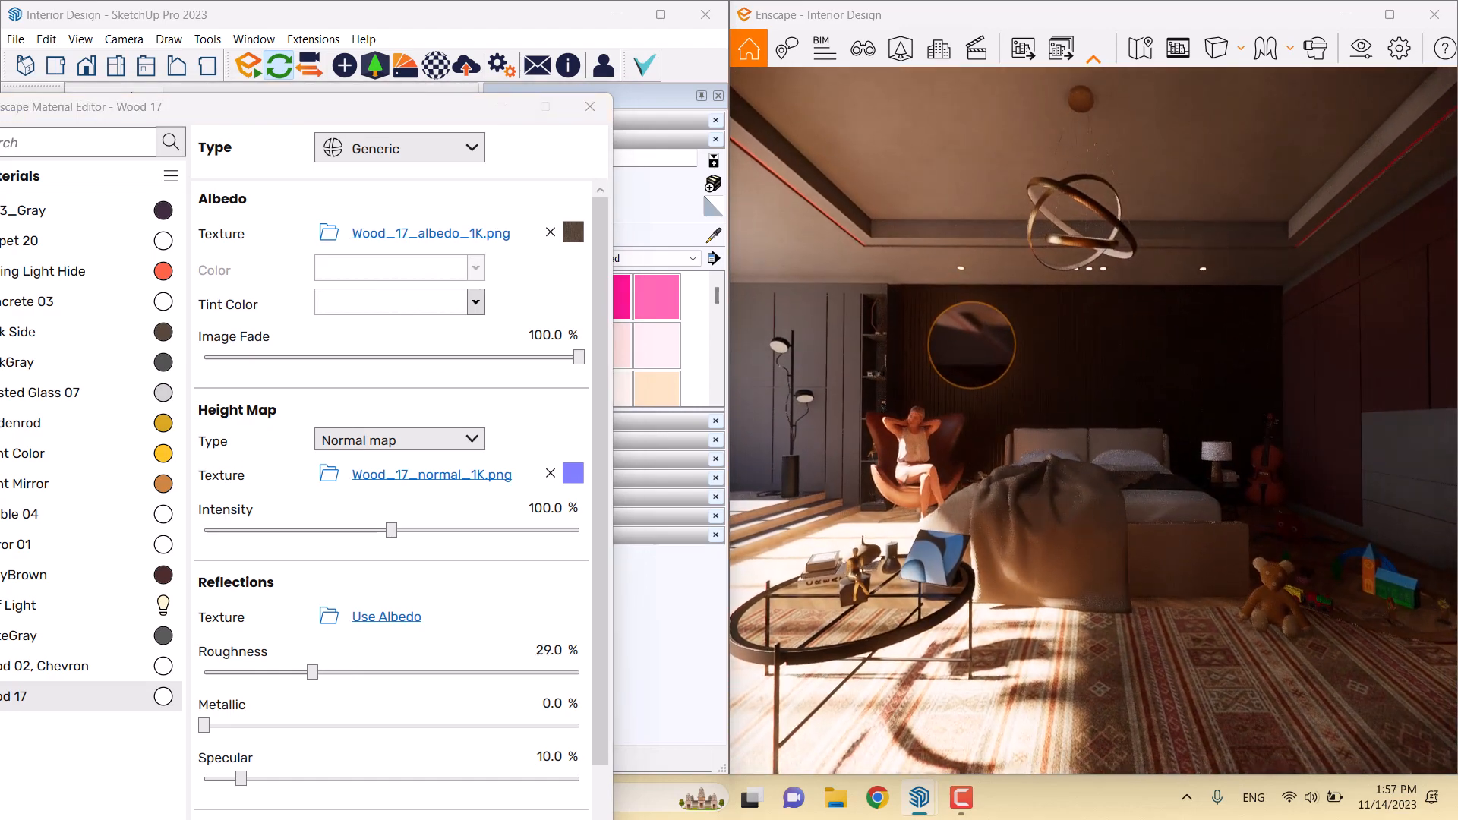
pyautogui.moveTo(1132, 524); pyautogui.dragTo(980, 524)
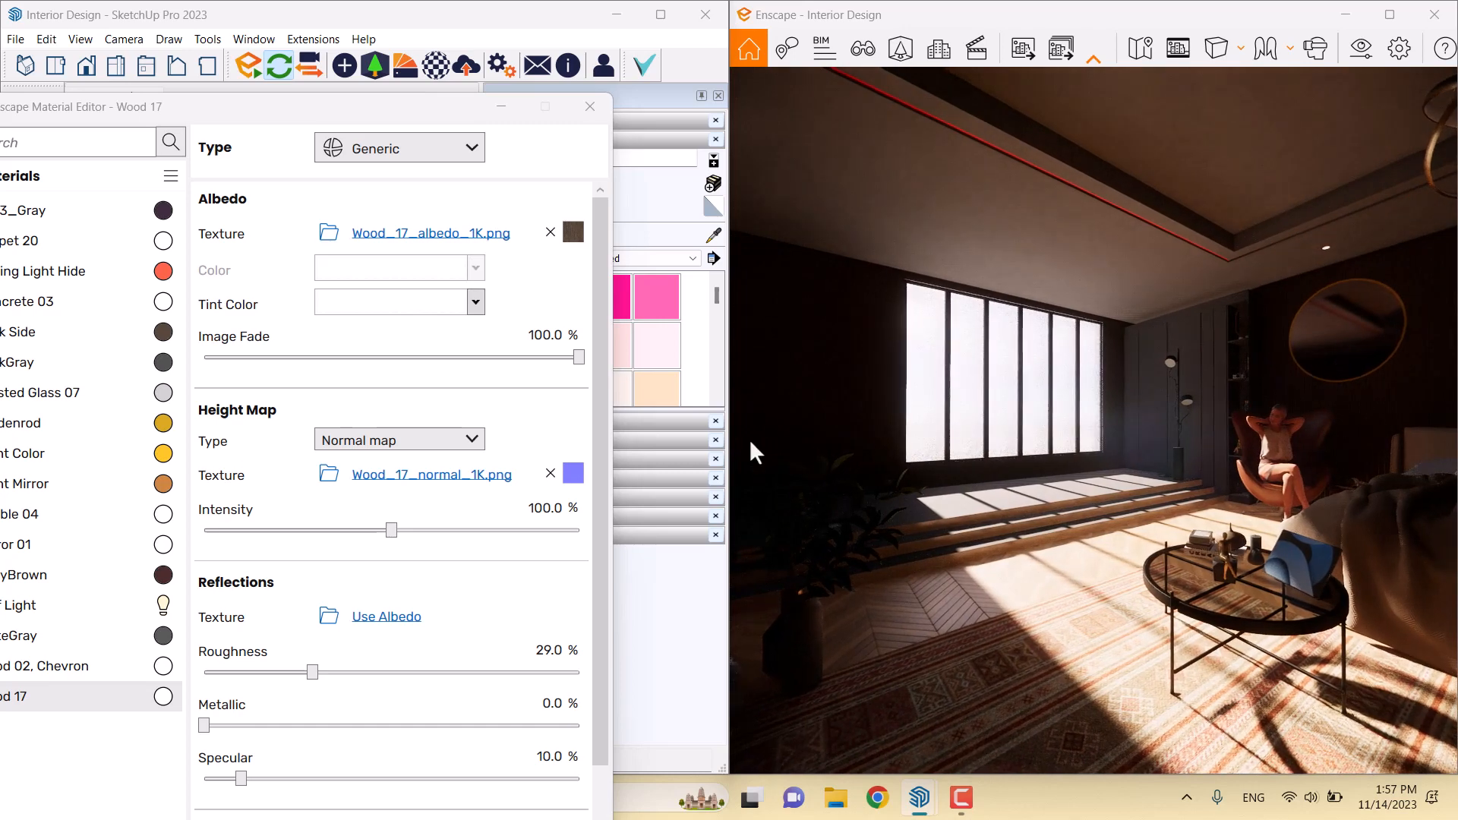
pyautogui.moveTo(1058, 424); pyautogui.dragTo(1207, 406)
pyautogui.scroll(3, 942, 558)
pyautogui.moveTo(922, 578)
pyautogui.mouseDown()
pyautogui.moveTo(942, 558)
pyautogui.moveTo(931, 597)
pyautogui.mouseUp()
pyautogui.moveTo(927, 691)
pyautogui.mouseDown()
pyautogui.moveTo(945, 676)
pyautogui.moveTo(951, 619)
pyautogui.moveTo(900, 627)
pyautogui.mouseUp()
pyautogui.press('w')
pyautogui.press('w')
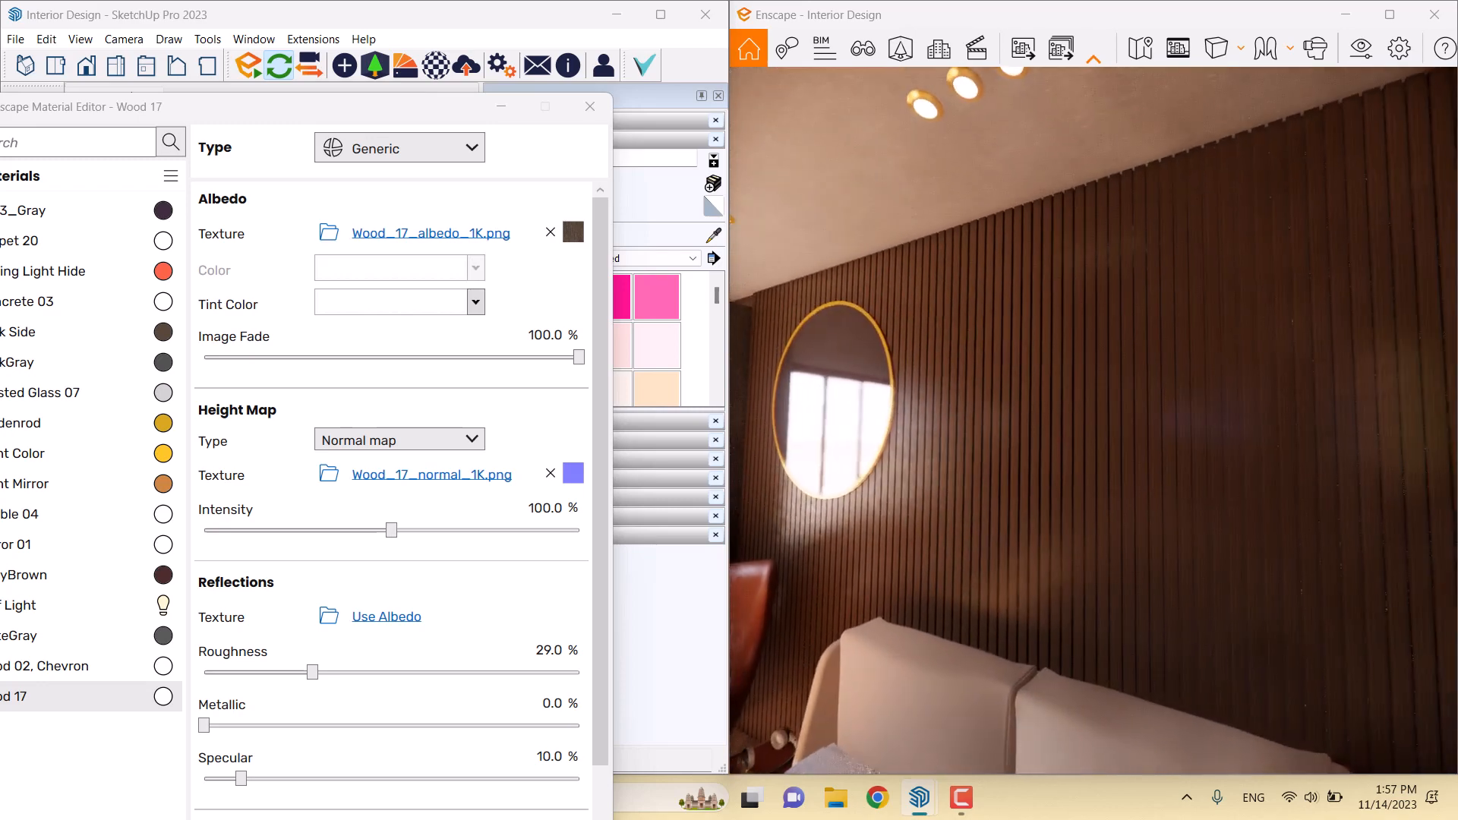
# Turn Wood 17's height map intensity down to 0% while viewing the slats up close
pyautogui.click(540, 514)
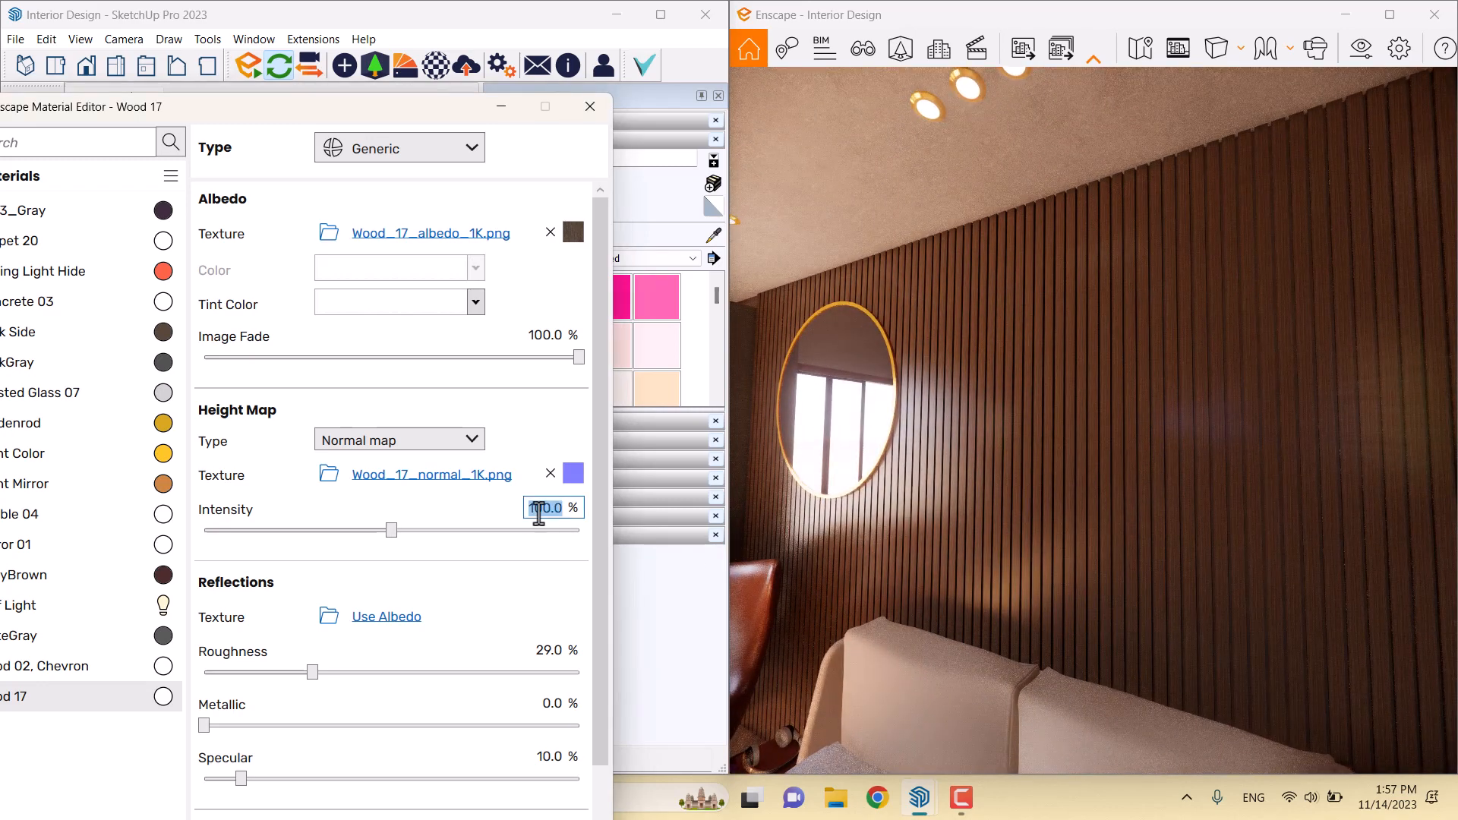
pyautogui.click(1211, 521)
pyautogui.press('w')
pyautogui.press('w')
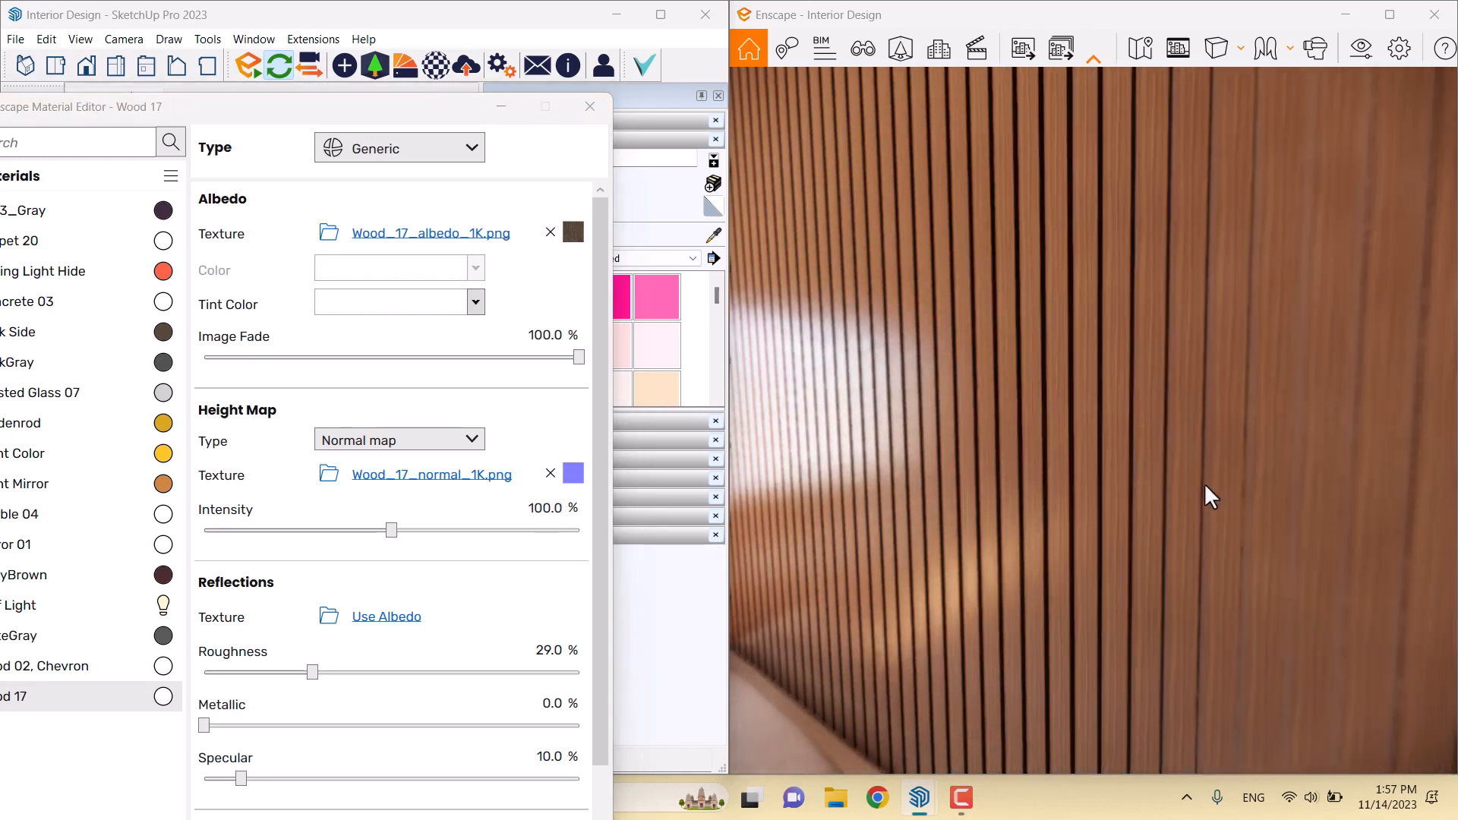
pyautogui.press('s')
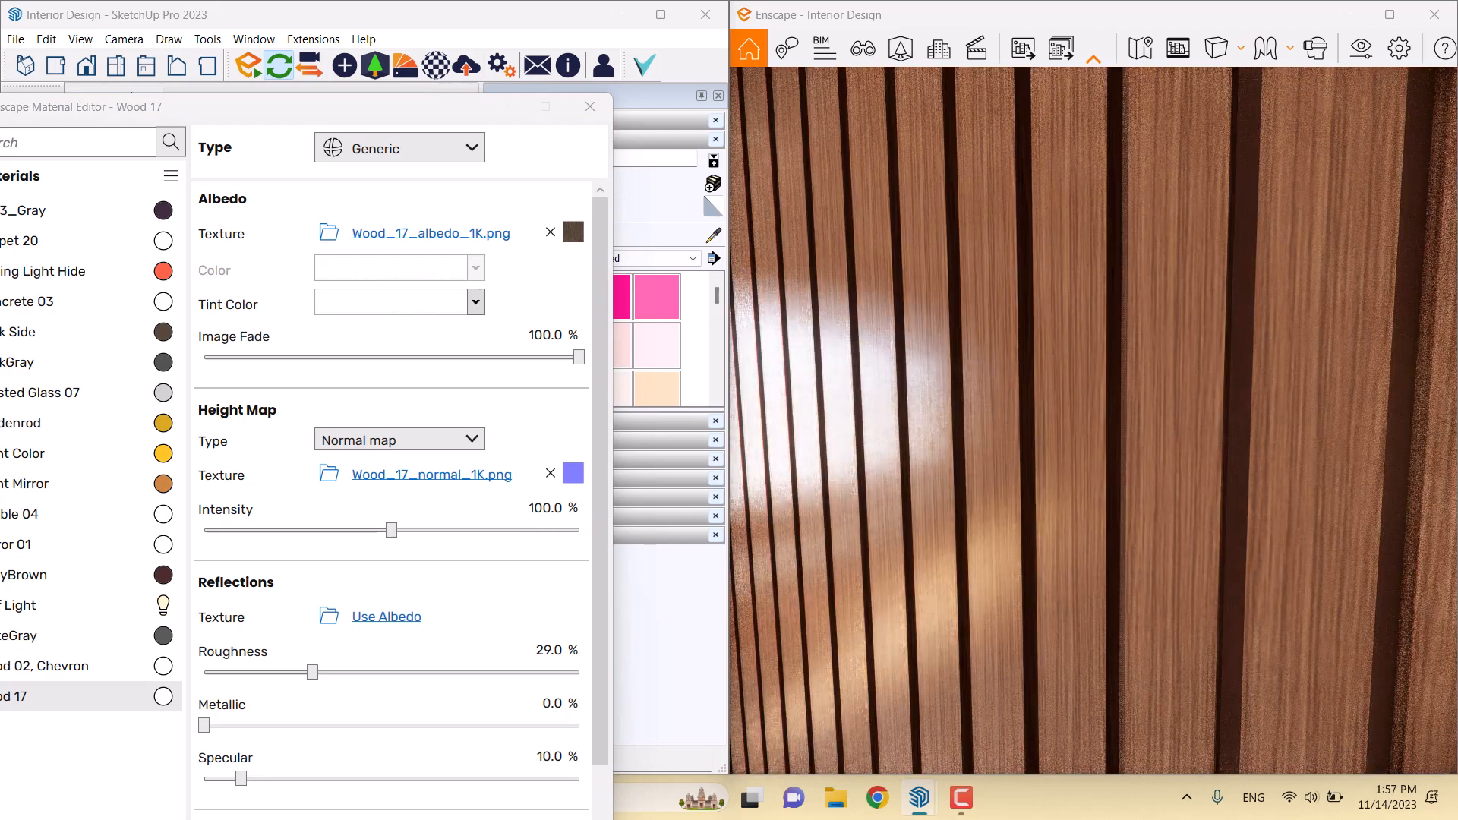
pyautogui.press('w')
pyautogui.press('s')
pyautogui.moveTo(1093, 517); pyautogui.dragTo(1215, 517, button='right')
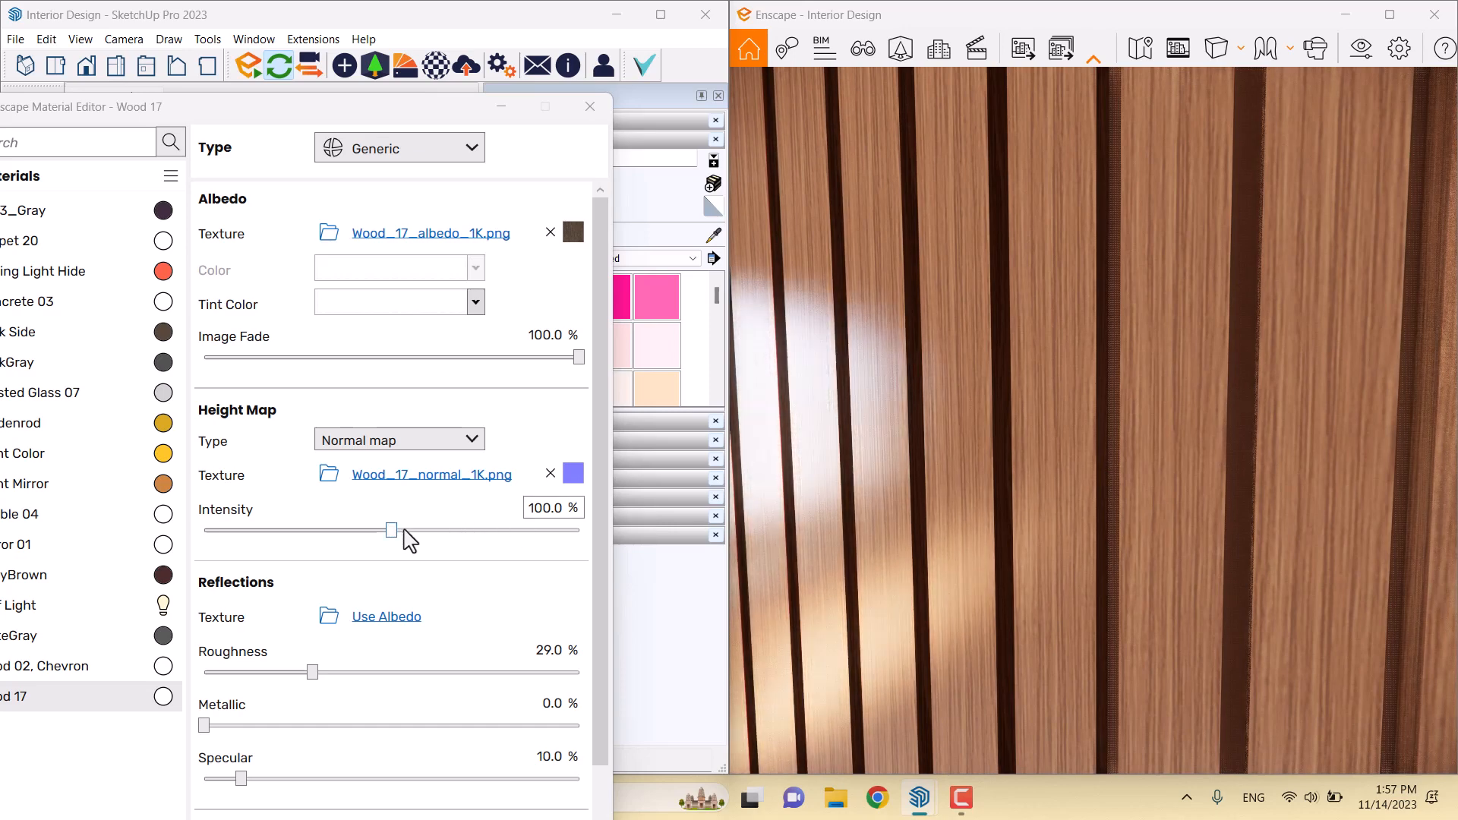
pyautogui.moveTo(392, 531); pyautogui.dragTo(108, 535)
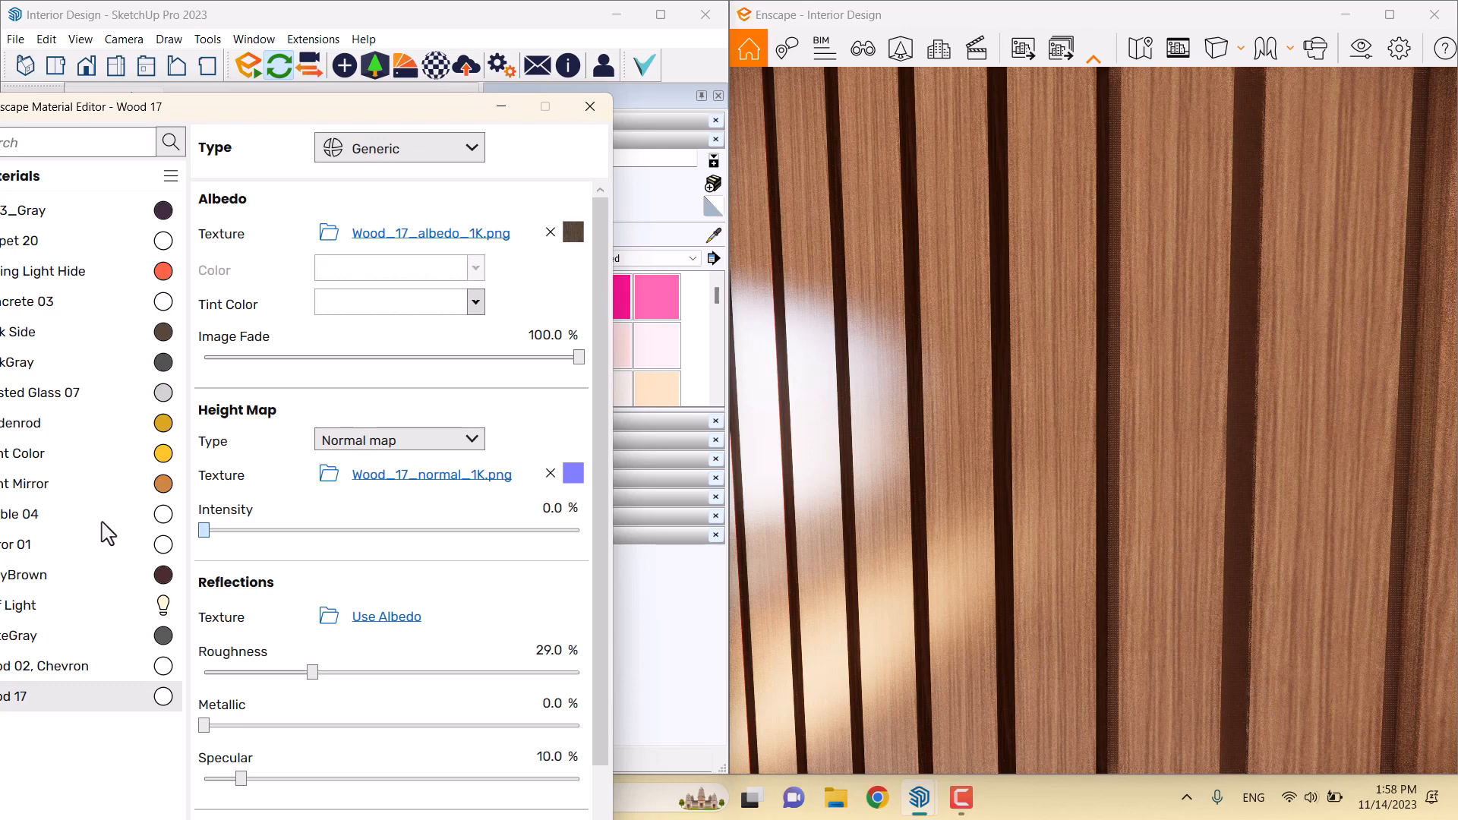
# Raise Wood 17's height-map intensity to 178%
pyautogui.moveTo(364, 530); pyautogui.dragTo(516, 531)
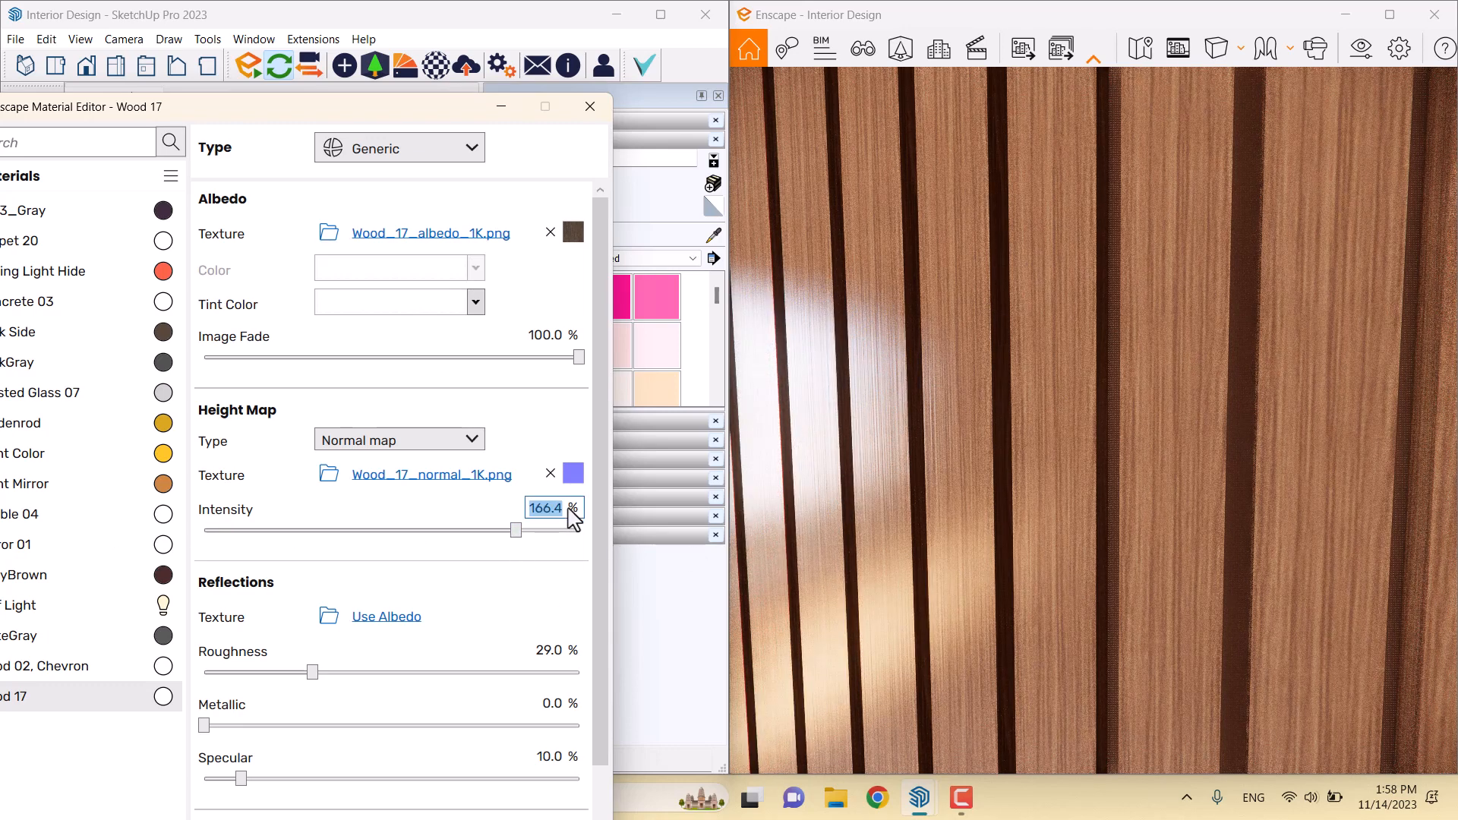
pyautogui.press('Return')
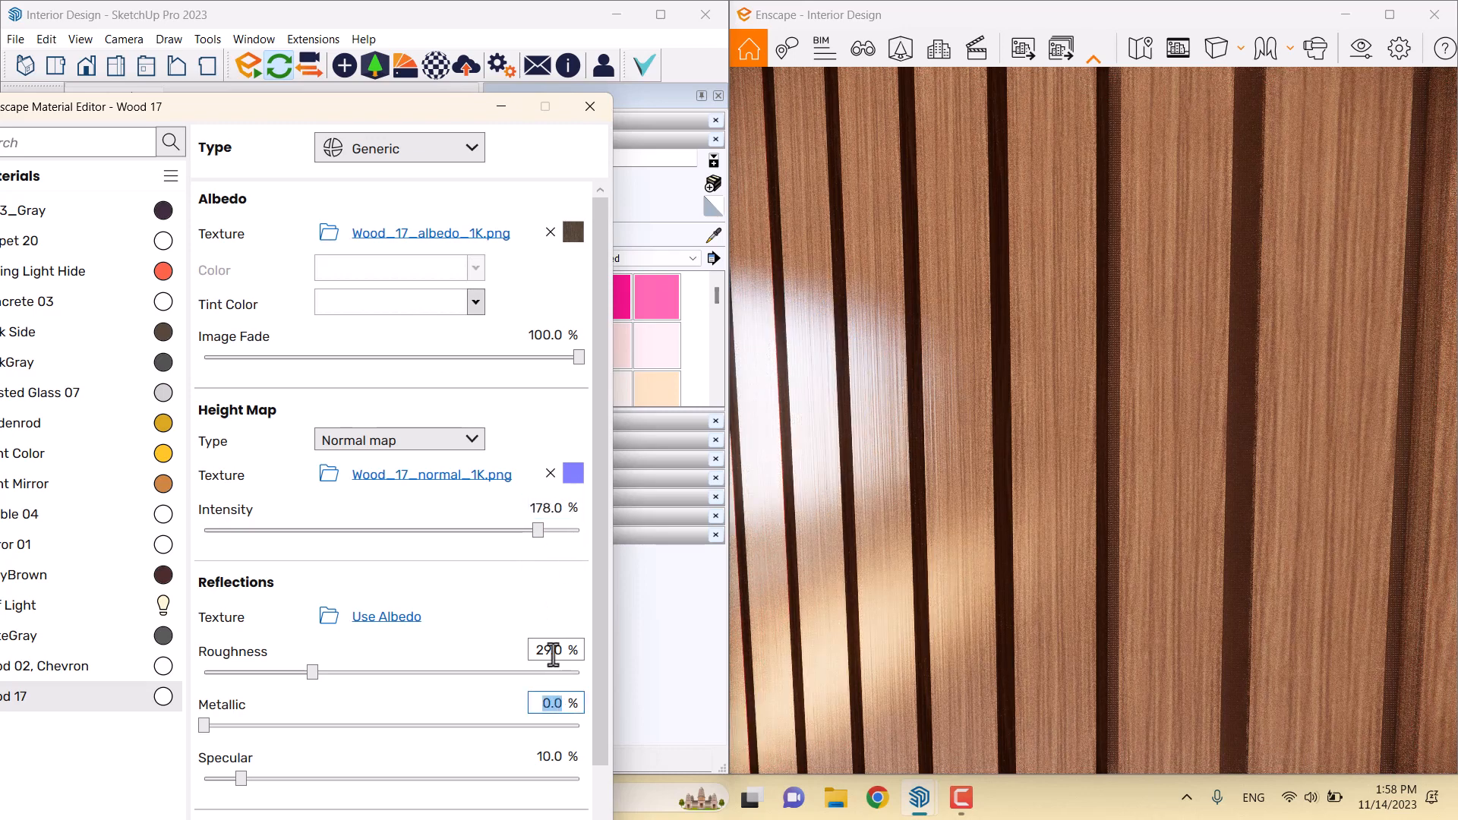
pyautogui.scroll(-8, 1096, 520)
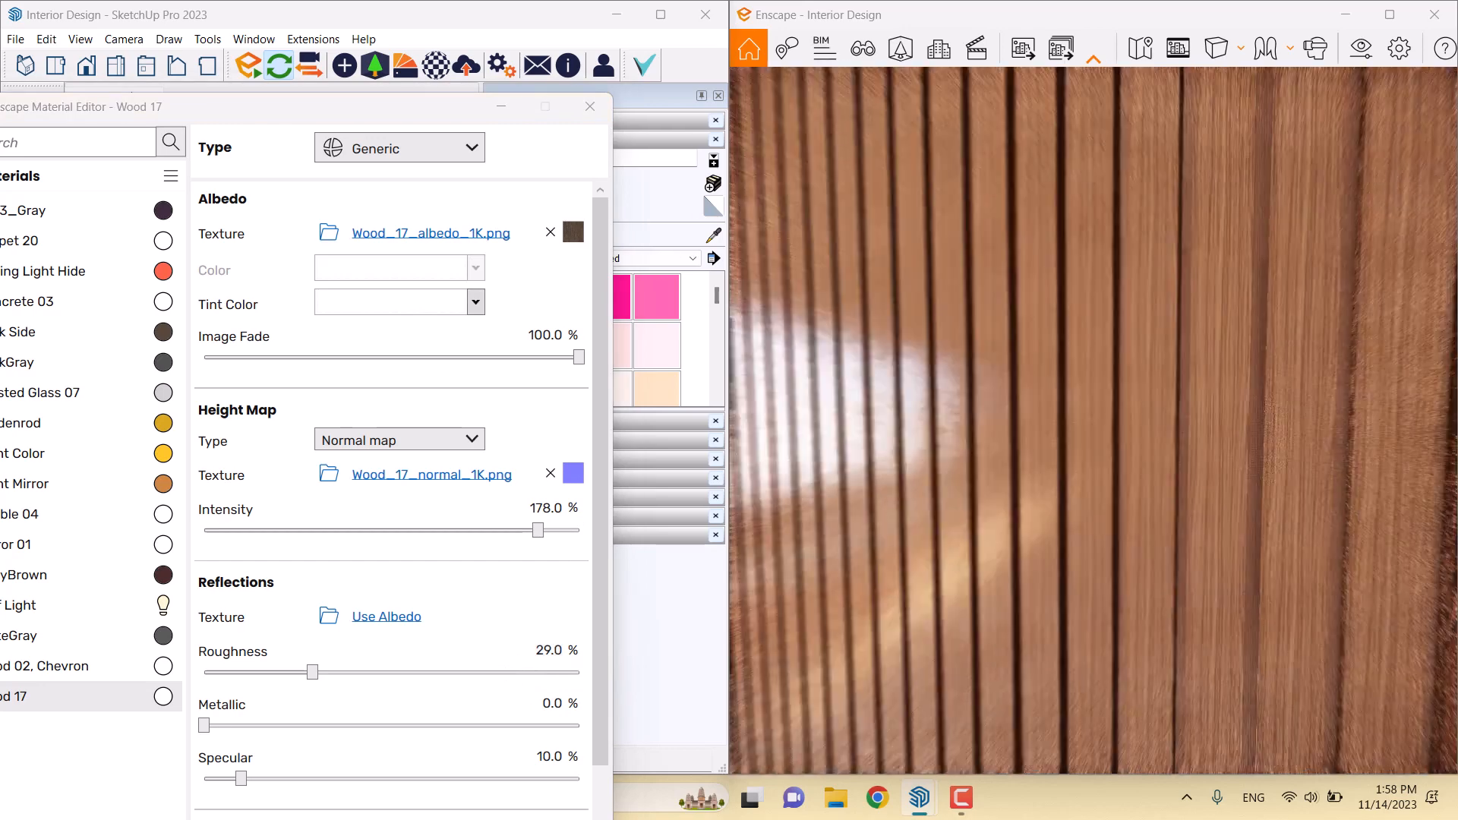
# Set Wood 17's roughness to 63% for duller wood
pyautogui.click(549, 651)
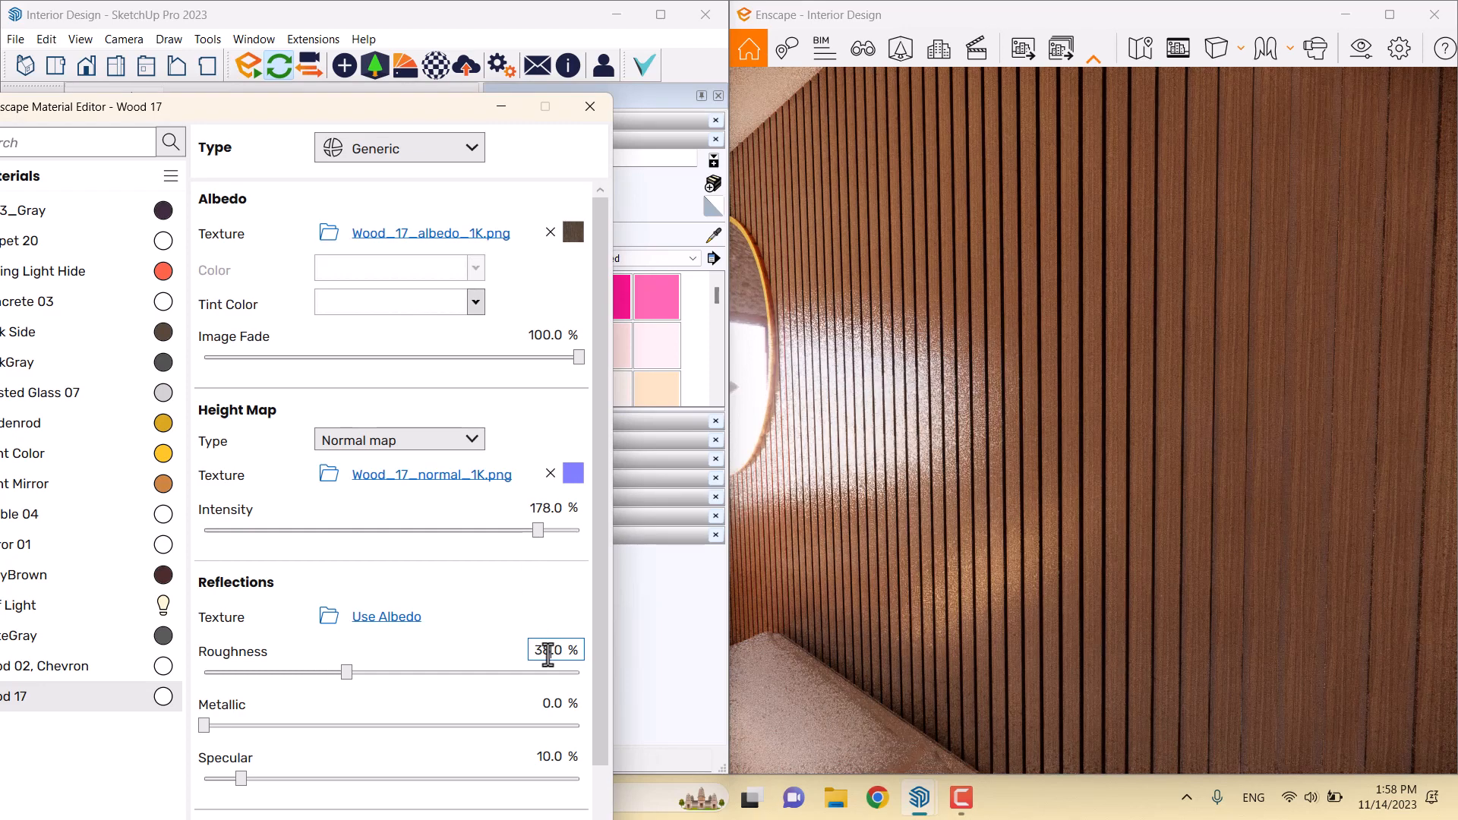
pyautogui.click(347, 672)
pyautogui.moveTo(374, 672); pyautogui.dragTo(442, 676)
pyautogui.click(547, 699)
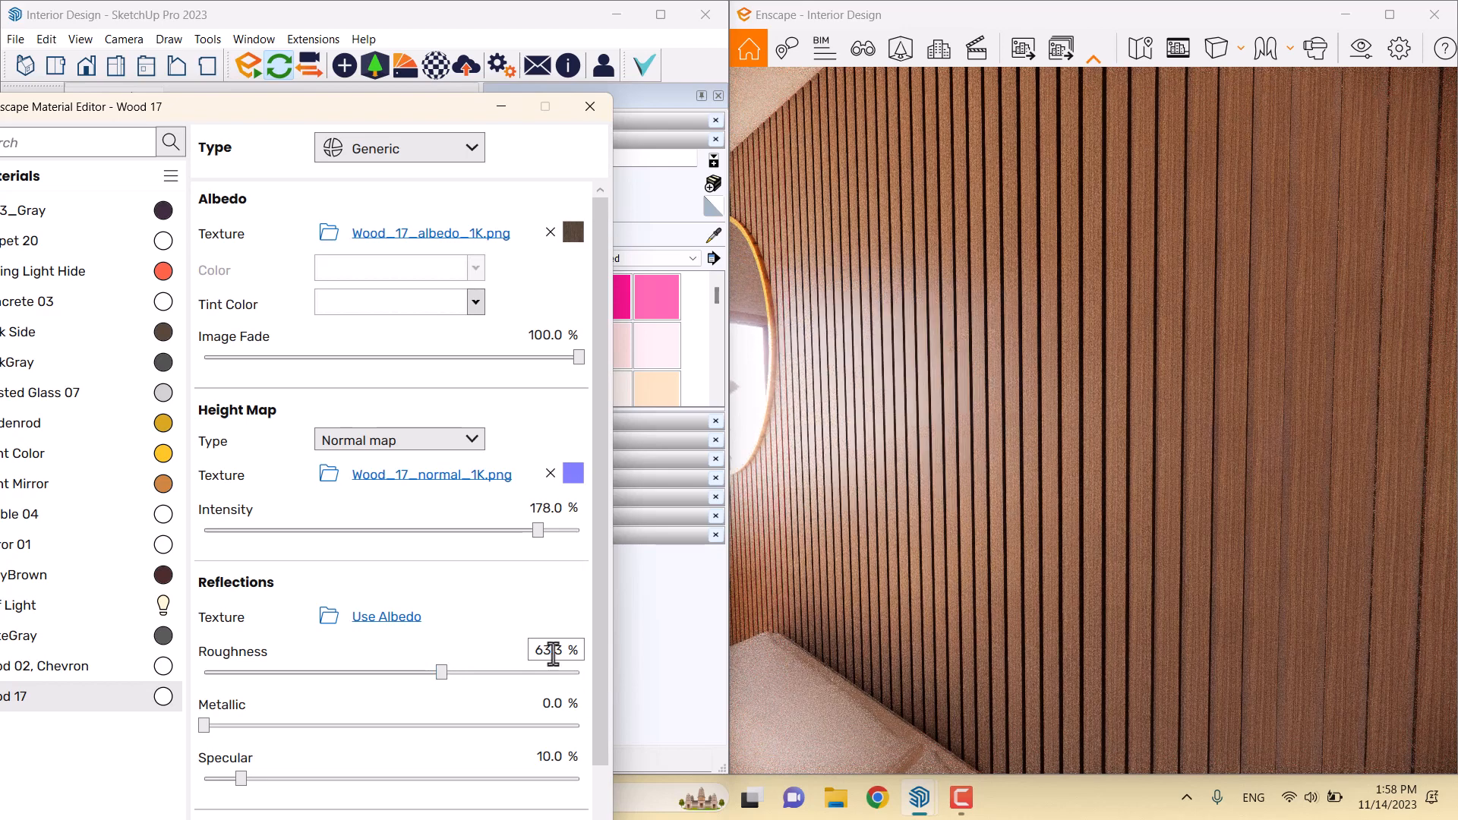
pyautogui.press('Return')
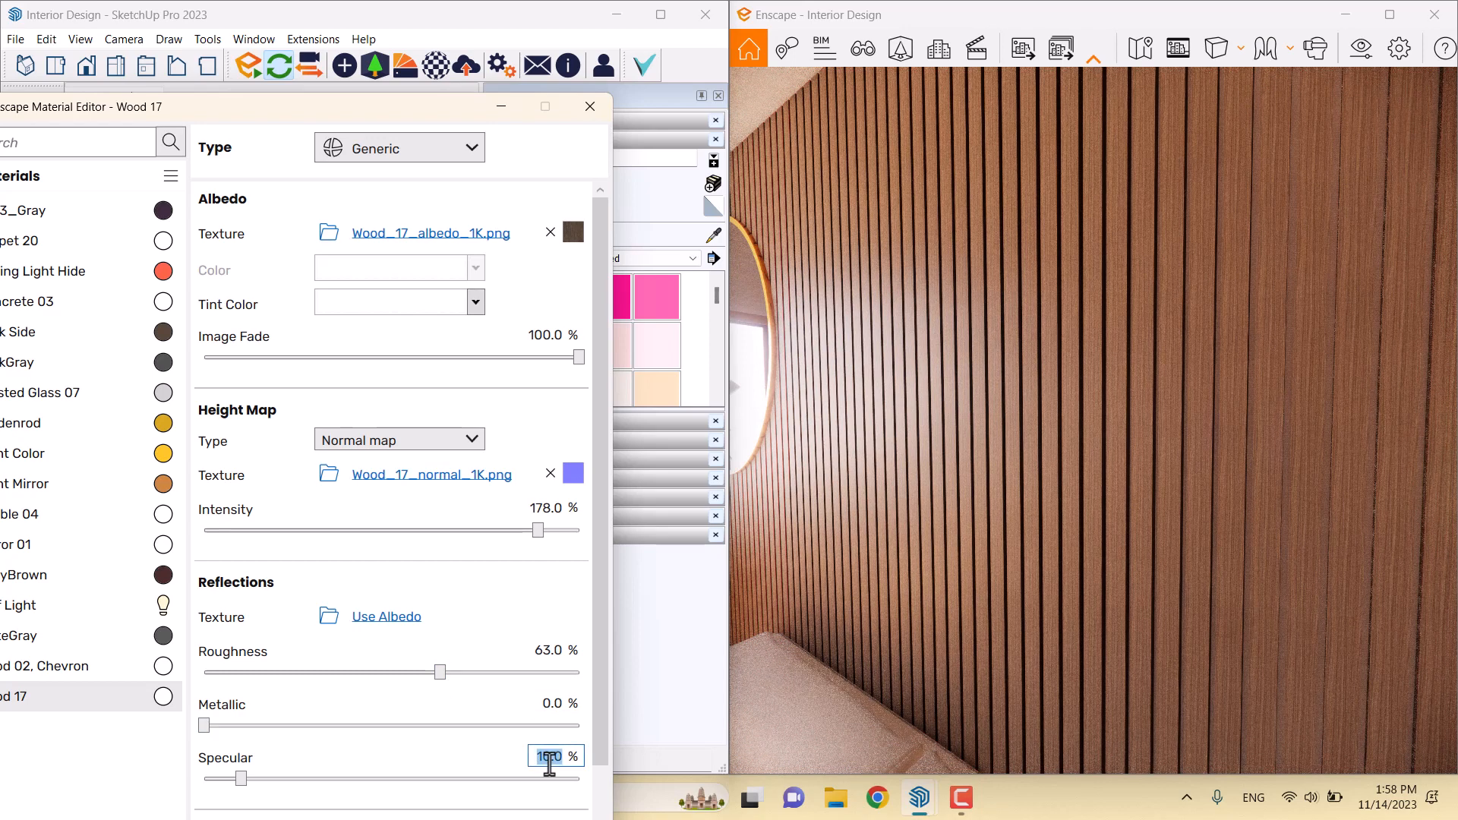
# Confirm Wood 17's 16% specular and pull the camera back from the slatted wall
pyautogui.press('Return')
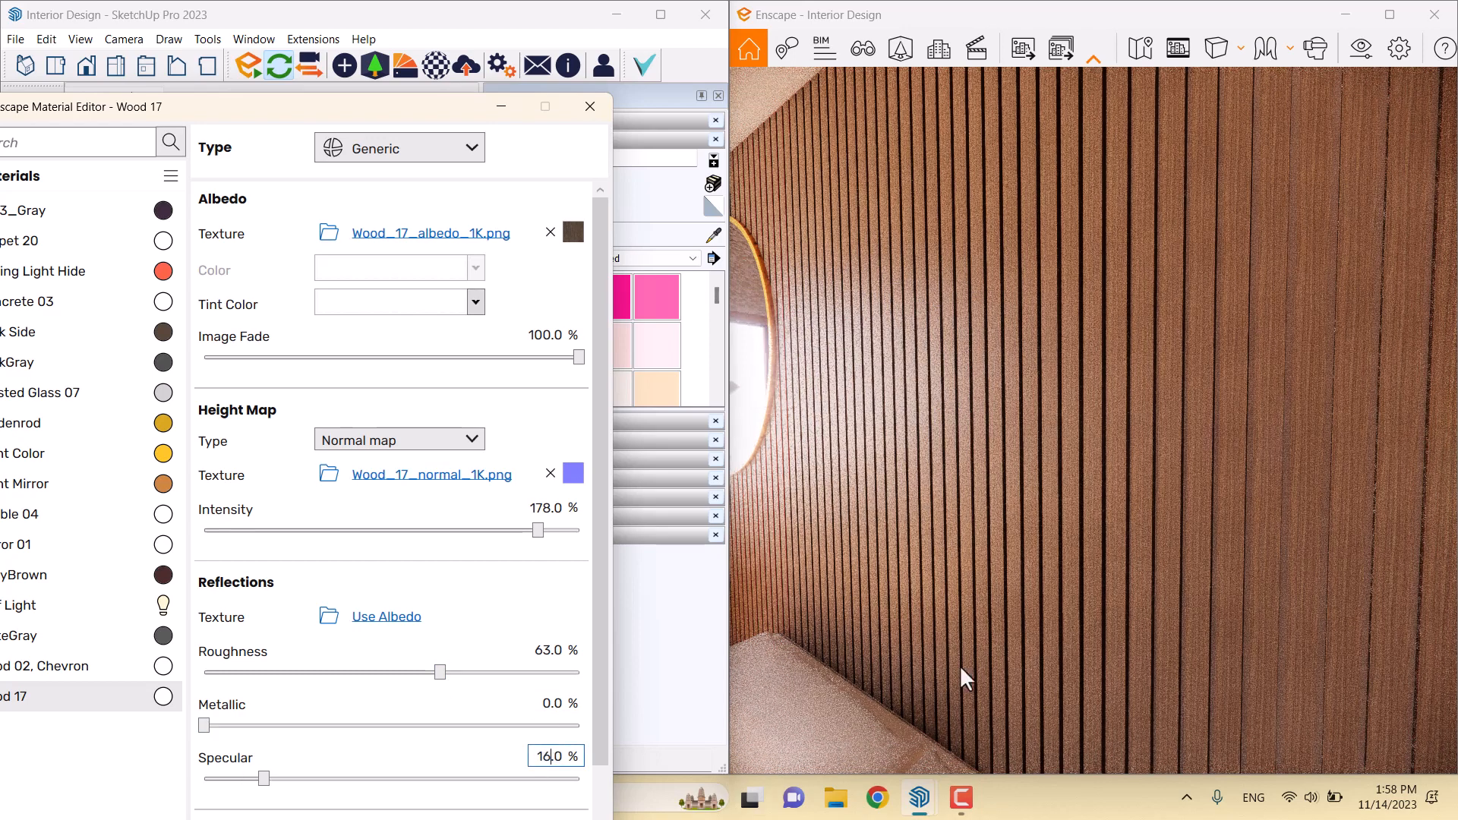
pyautogui.moveTo(904, 272); pyautogui.dragTo(1018, 334)
pyautogui.scroll(-5, 1003, 281)
# Open the Wood 02, Chevron floor material and clear its Reflections texture to use albedo
pyautogui.moveTo(1093, 418); pyautogui.dragTo(923, 445)
pyautogui.moveTo(974, 289); pyautogui.dragTo(981, 317)
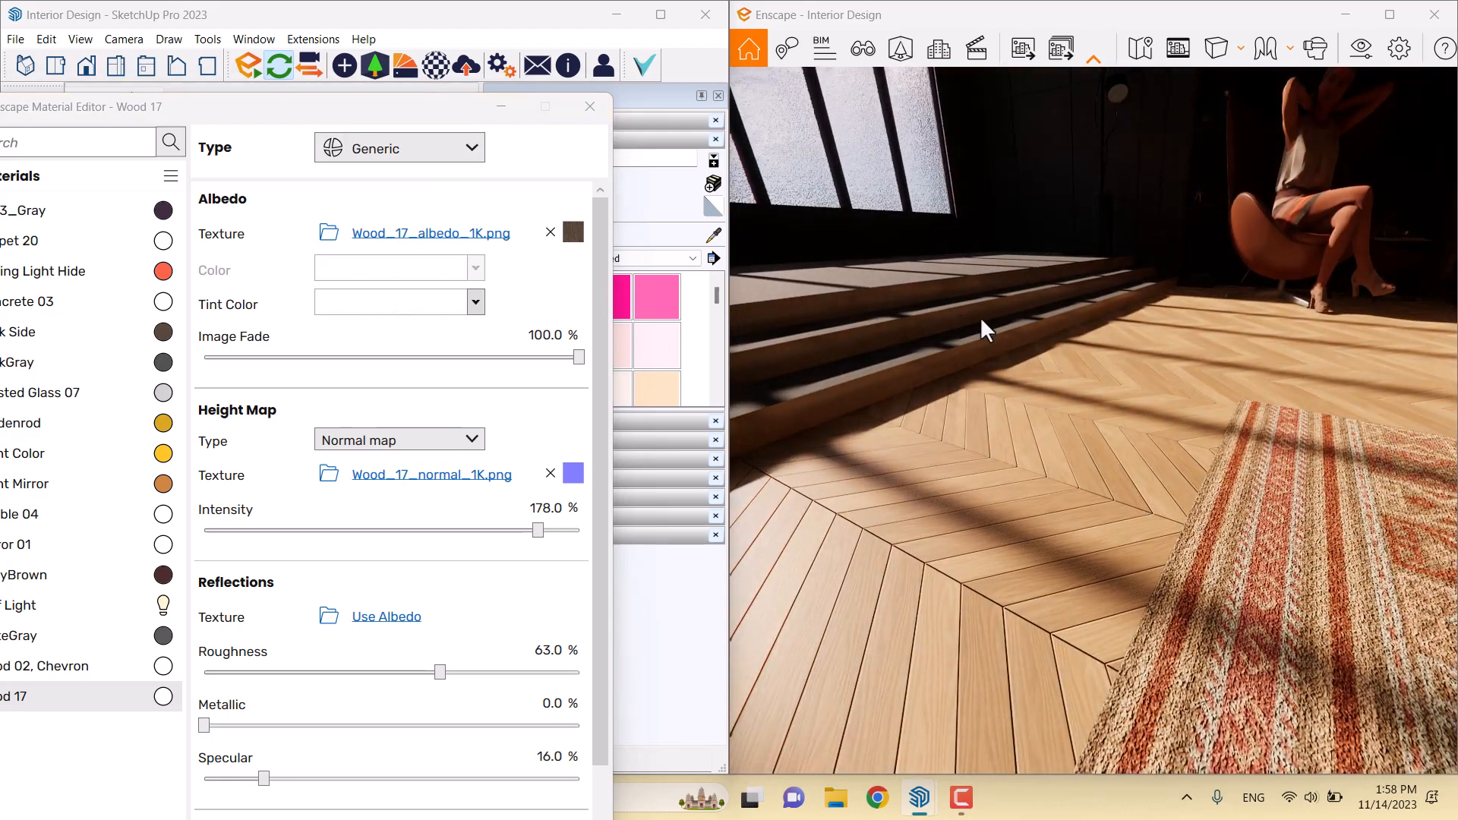
pyautogui.moveTo(982, 565); pyautogui.dragTo(1064, 538)
pyautogui.press('w')
pyautogui.moveTo(1063, 538); pyautogui.dragTo(958, 547, button='right')
pyautogui.moveTo(1124, 494); pyautogui.dragTo(1142, 451, button='right')
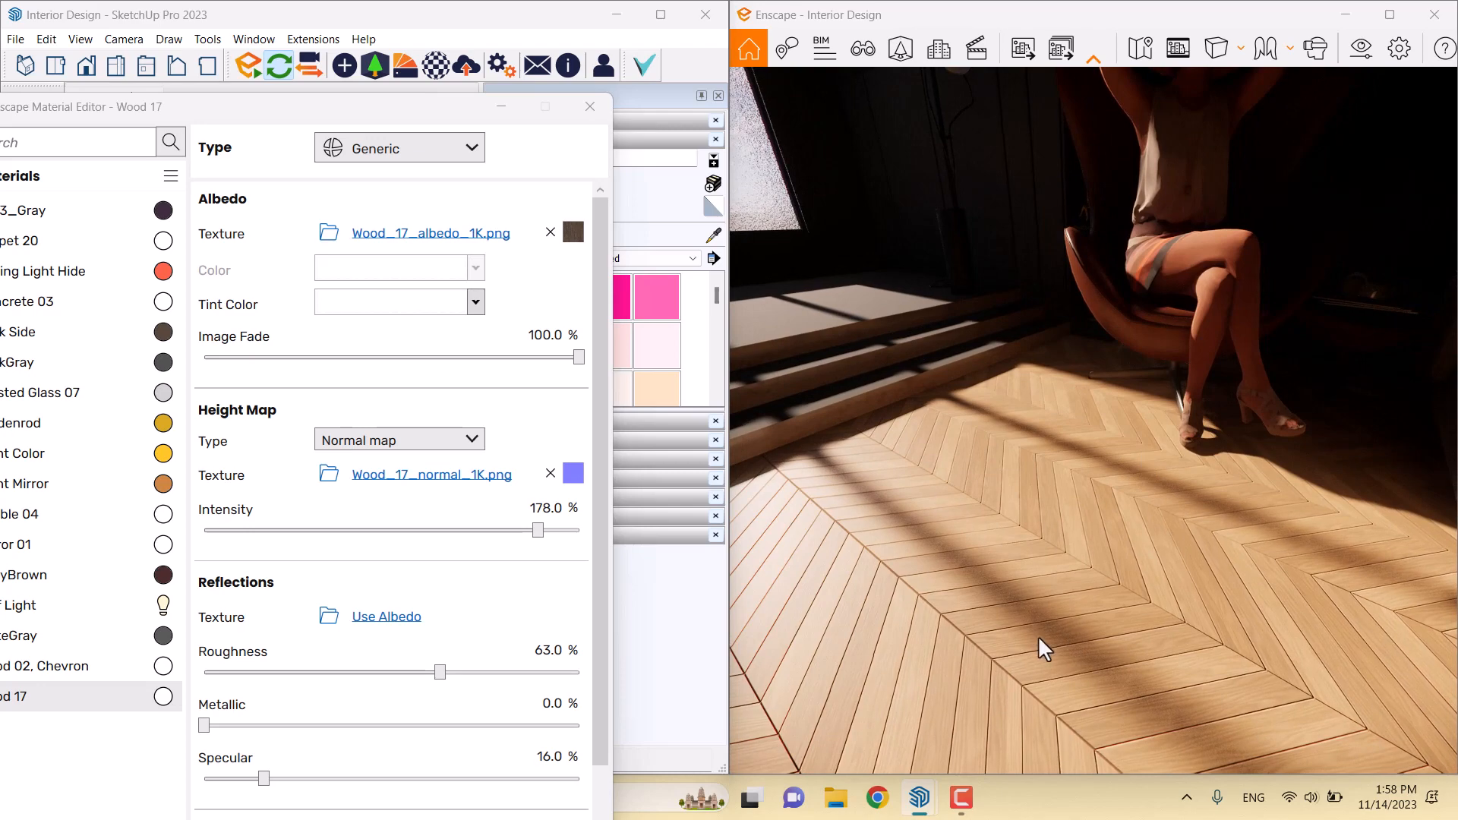
pyautogui.moveTo(212, 106); pyautogui.dragTo(384, 22)
pyautogui.click(258, 667)
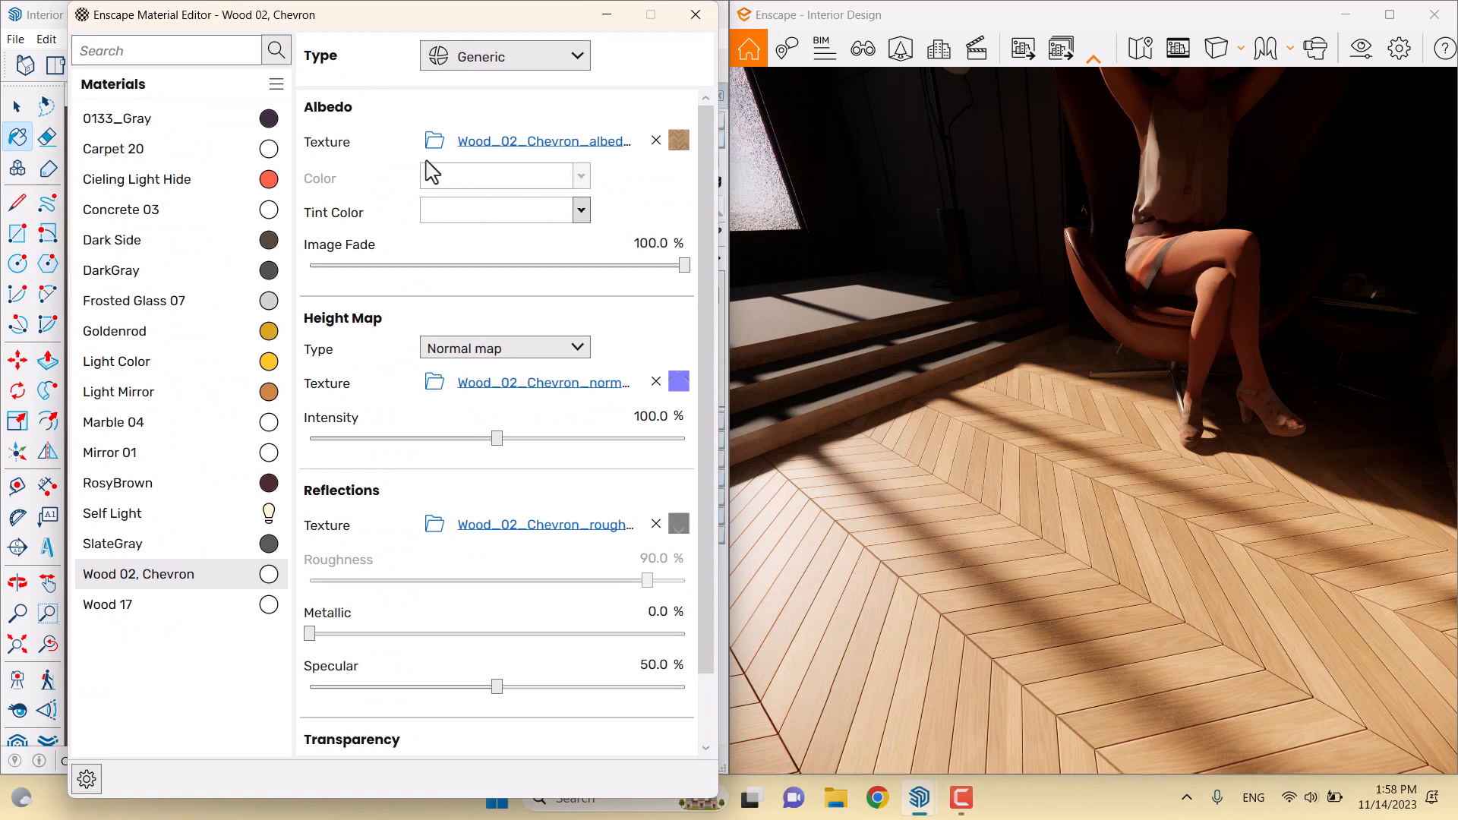
pyautogui.click(656, 524)
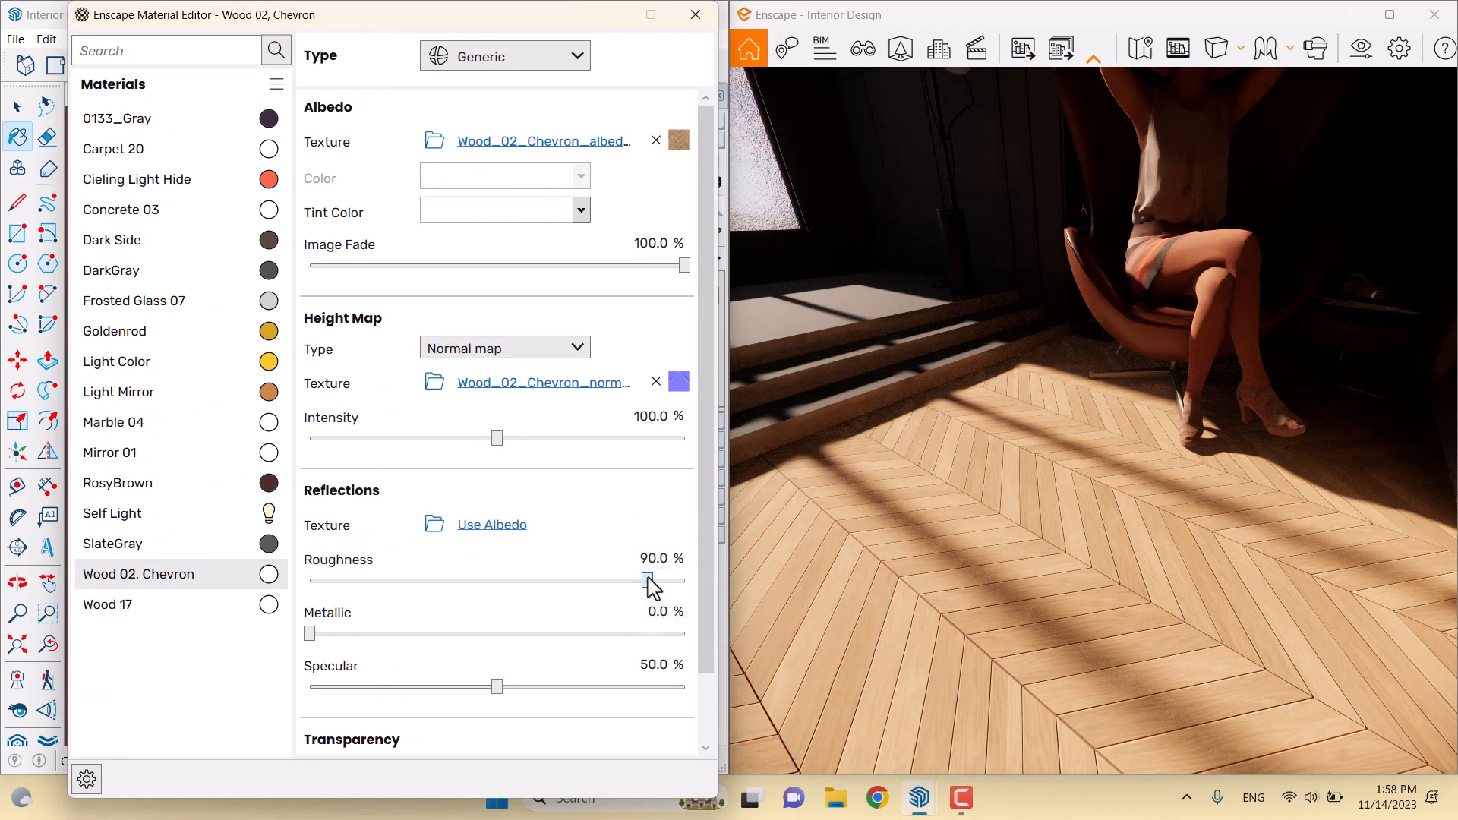
# Set the chevron floor's roughness to 8% and metallic to 4%
pyautogui.moveTo(647, 582); pyautogui.dragTo(379, 597)
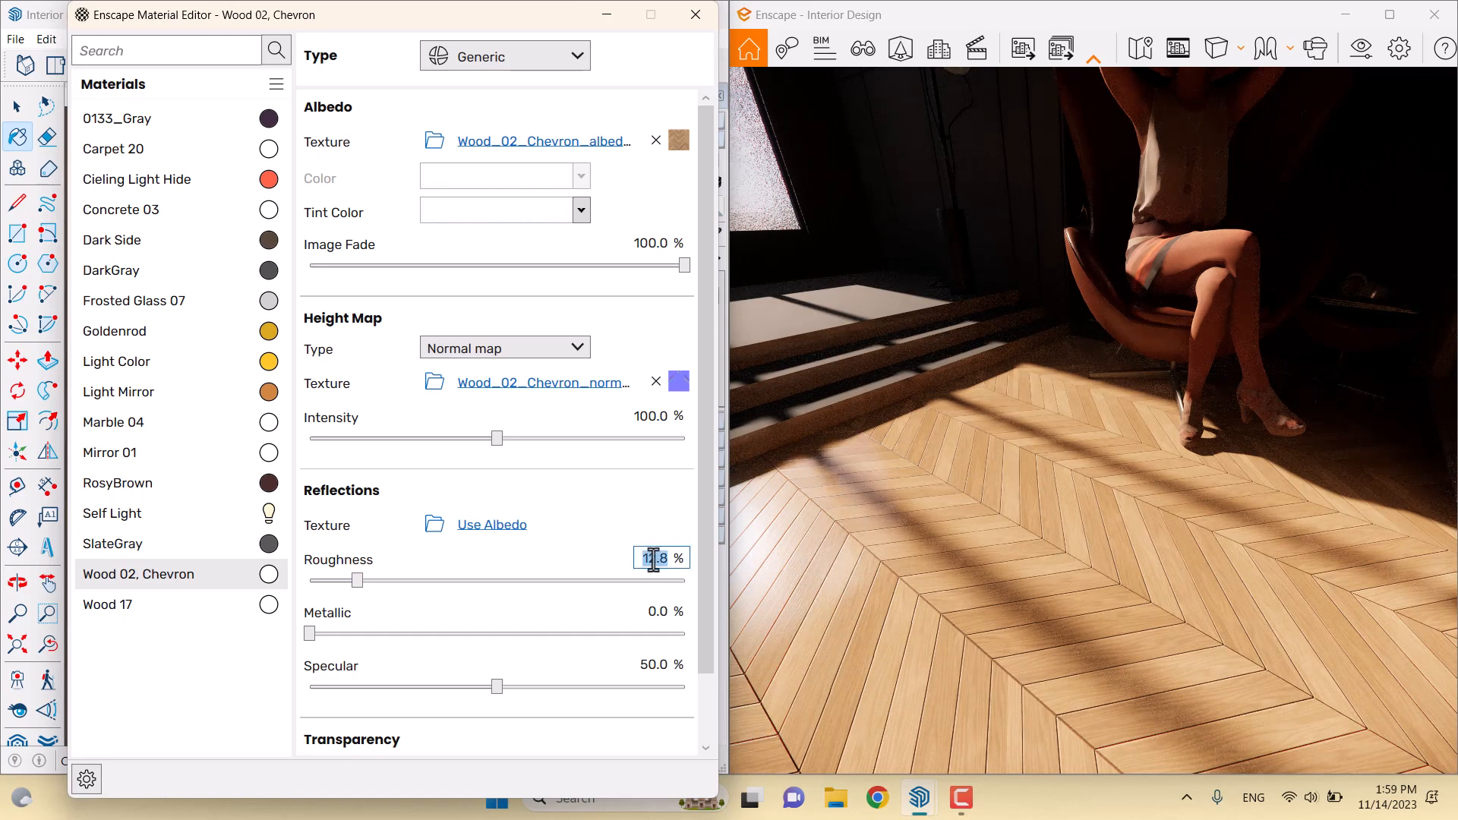
pyautogui.press('Return')
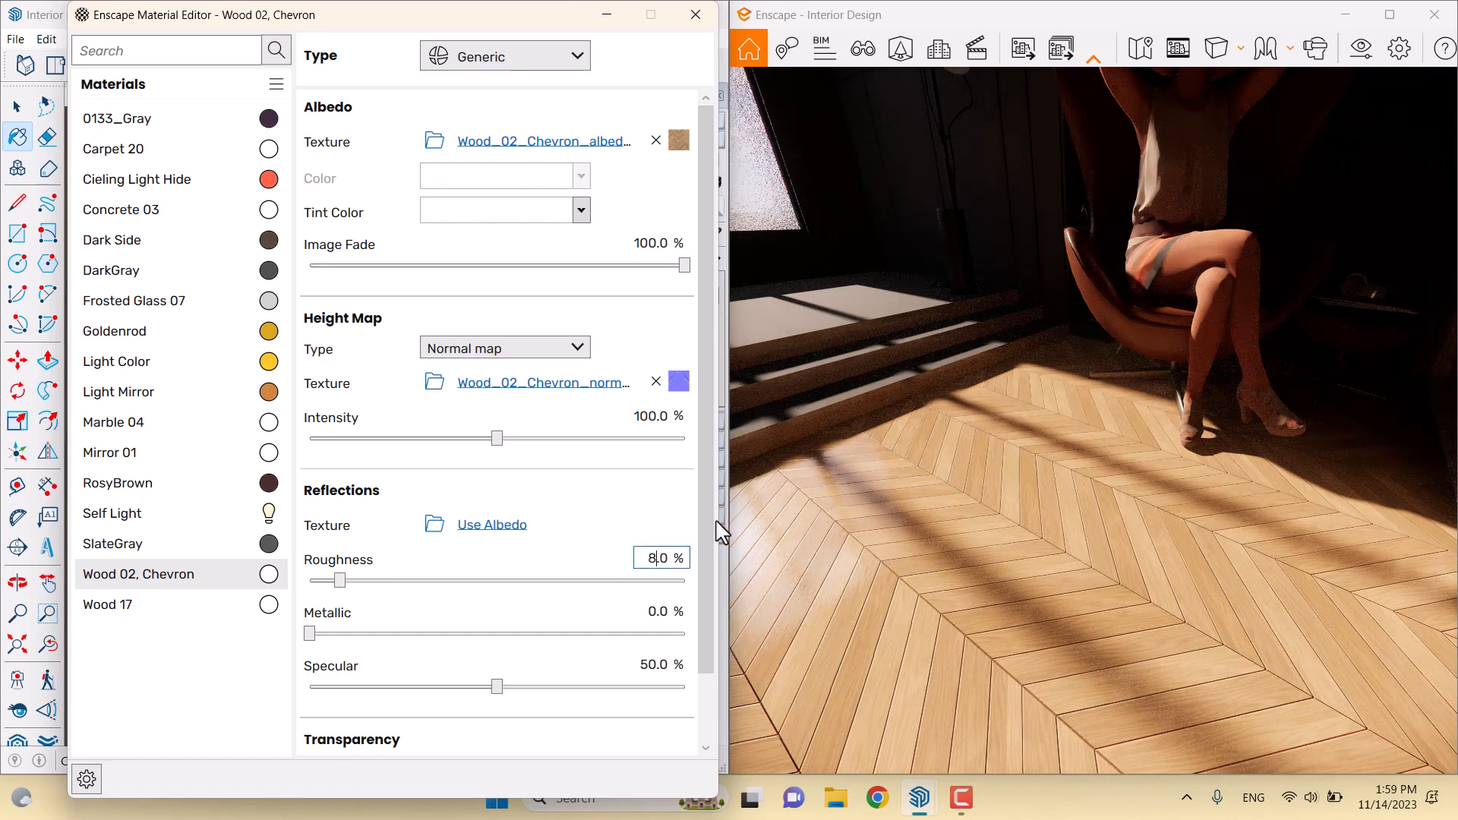
pyautogui.click(658, 611)
pyautogui.write('4')
pyautogui.press('Return')
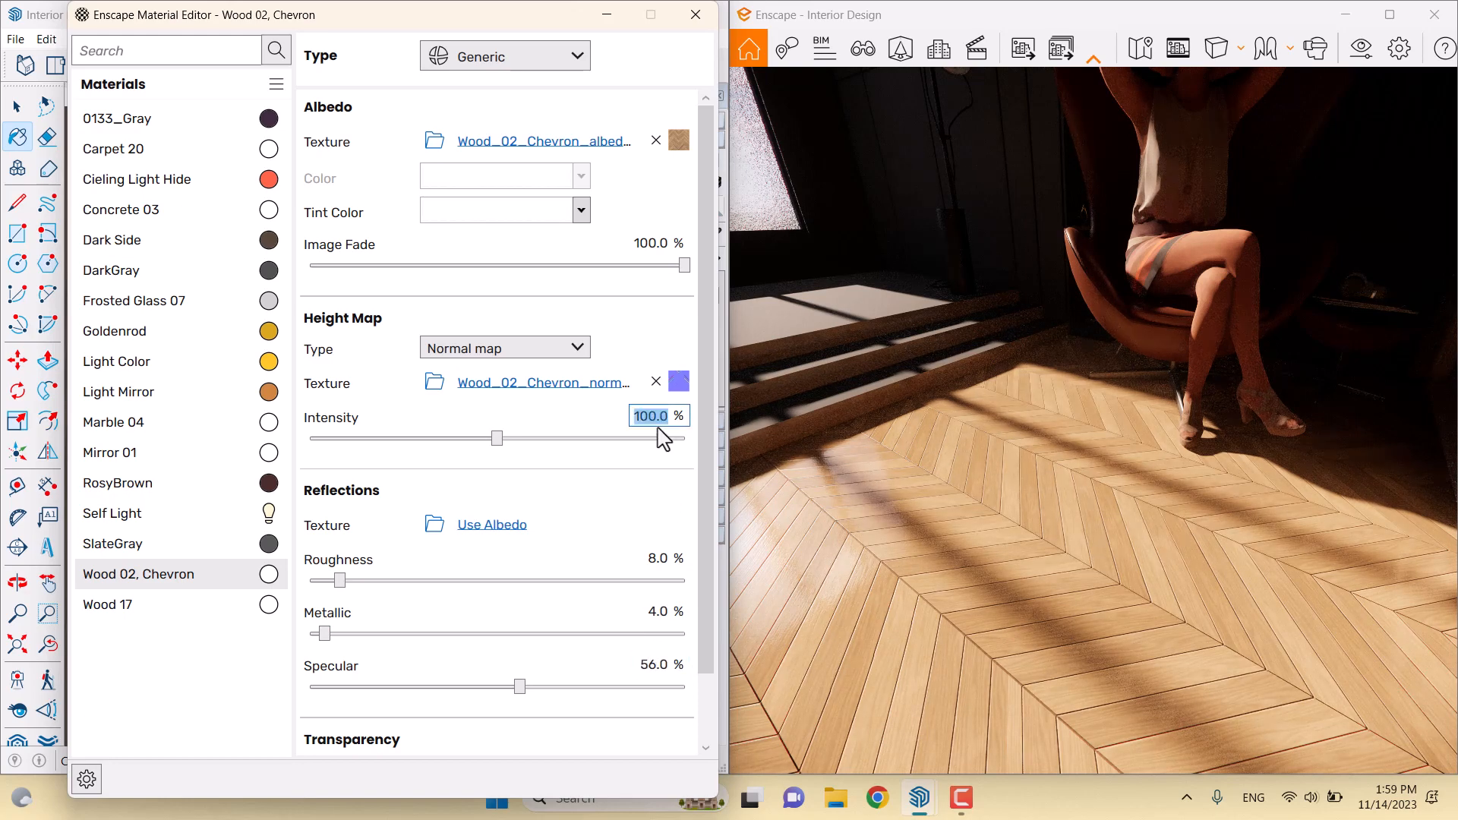
# Set the chevron floor's height-map intensity to 66% and inspect the floor
pyautogui.moveTo(975, 681); pyautogui.dragTo(911, 589)
pyautogui.press('w')
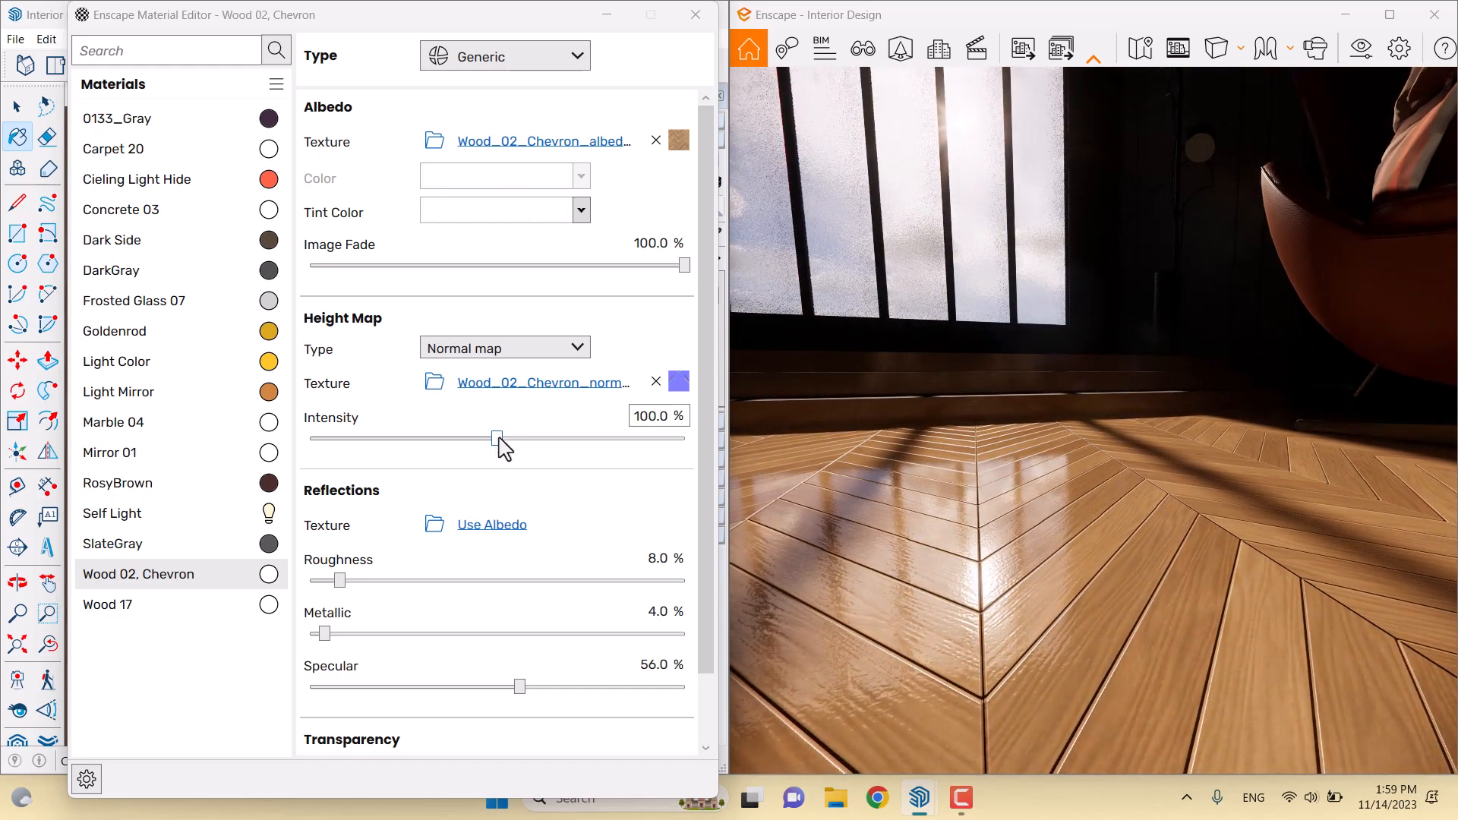
pyautogui.moveTo(498, 438); pyautogui.dragTo(769, 442)
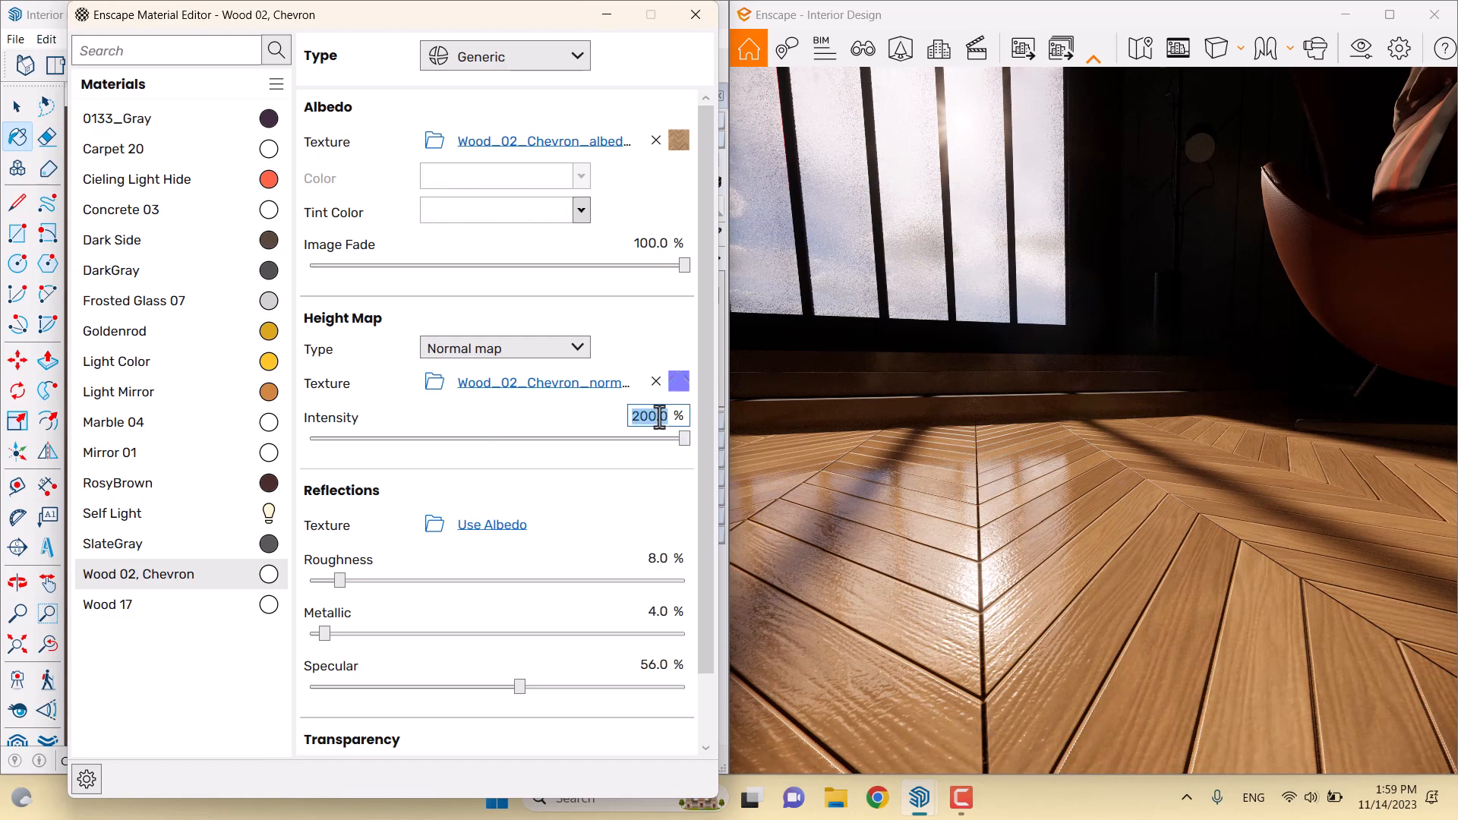
pyautogui.press('Return')
pyautogui.moveTo(963, 432); pyautogui.dragTo(992, 338, button='right')
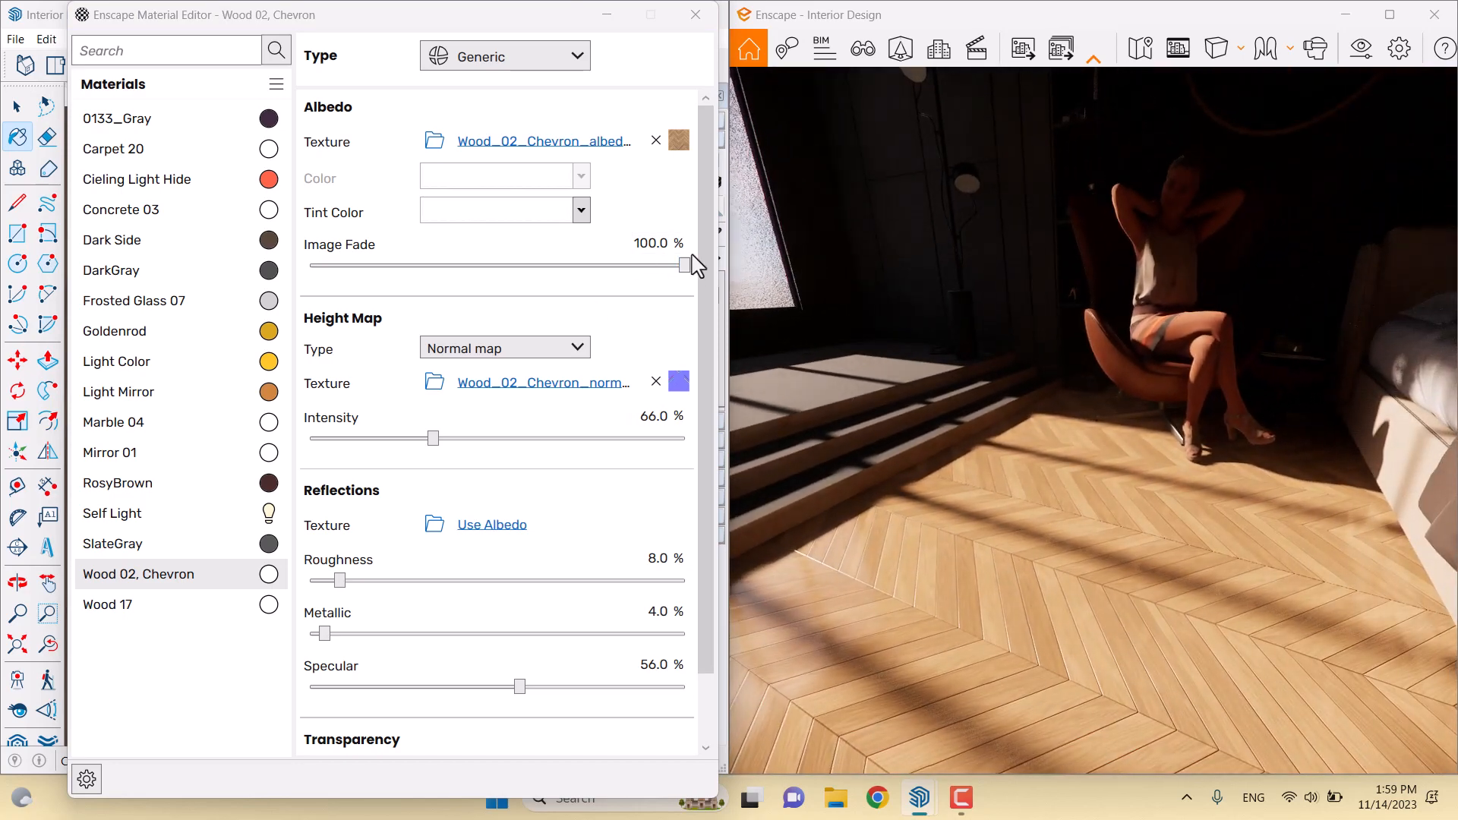
# Set the chevron floor's image fade to 91% and tint it light grey
pyautogui.doubleClick(651, 242)
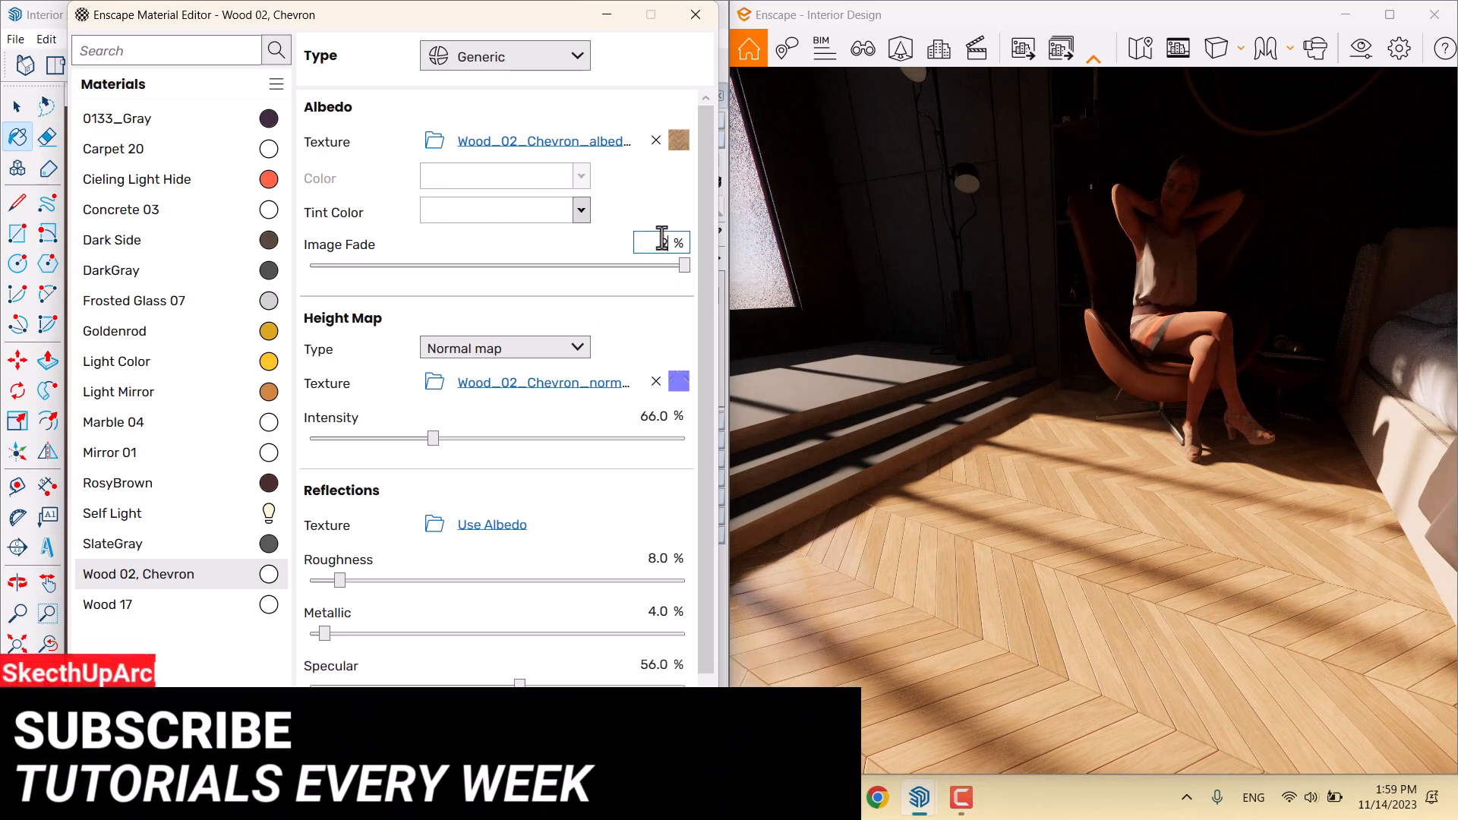
pyautogui.write('91')
pyautogui.moveTo(834, 318); pyautogui.dragTo(951, 395, button='right')
pyautogui.click(583, 213)
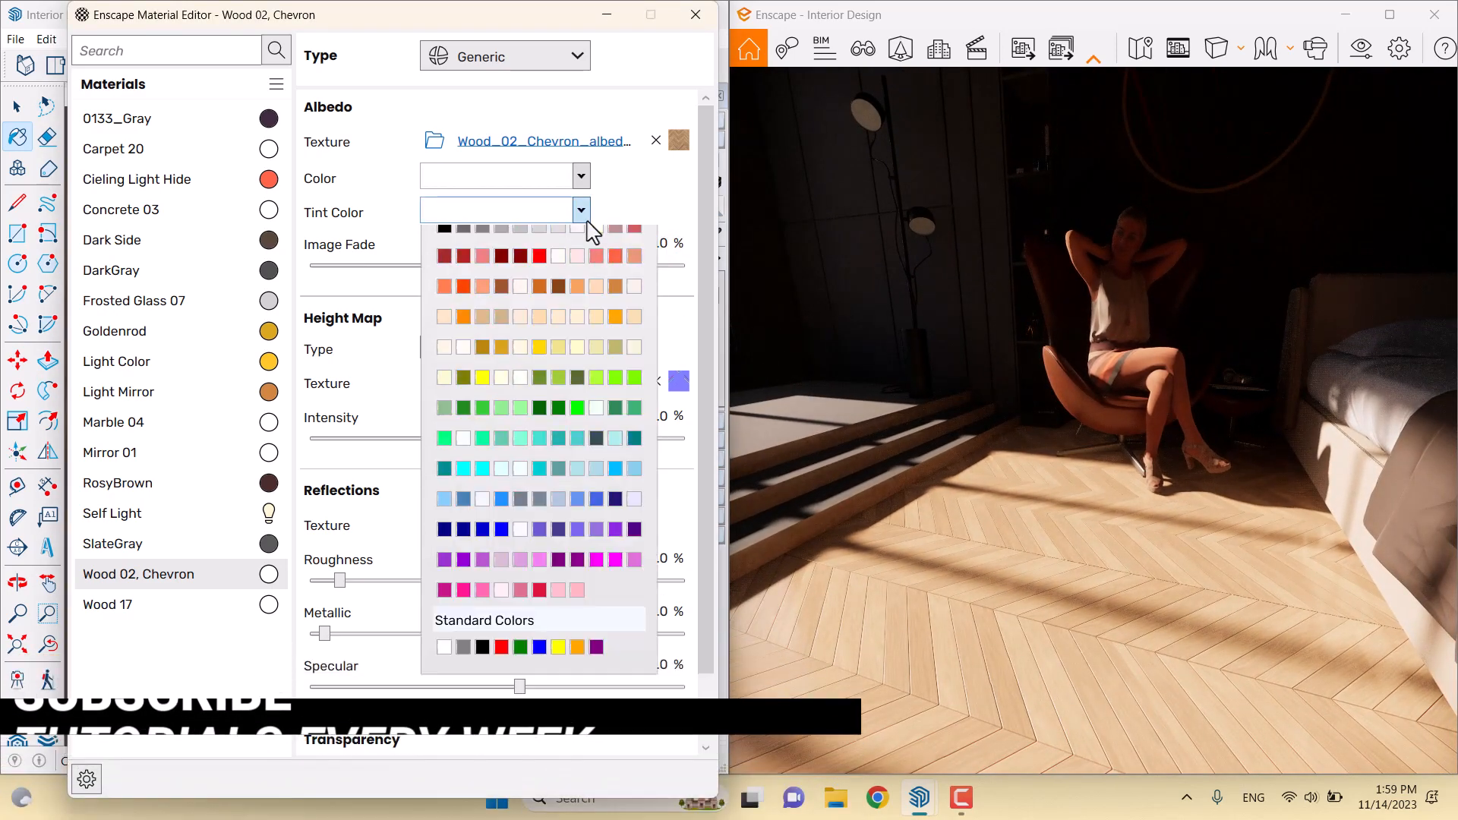
pyautogui.click(521, 306)
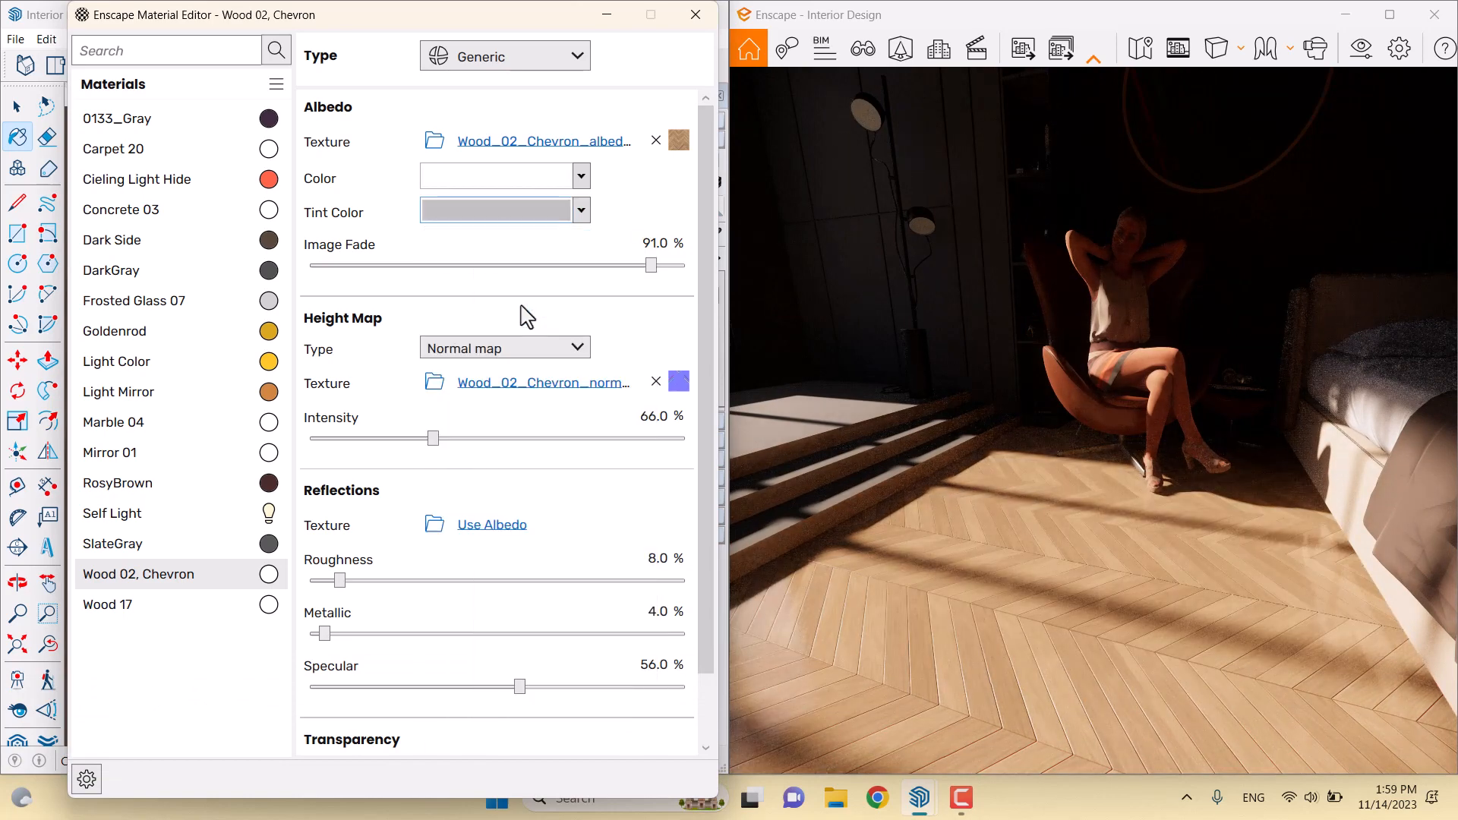
# Fly the camera back through the room and down toward the table and rug
pyautogui.press('s')
pyautogui.moveTo(1072, 480); pyautogui.dragTo(1085, 430)
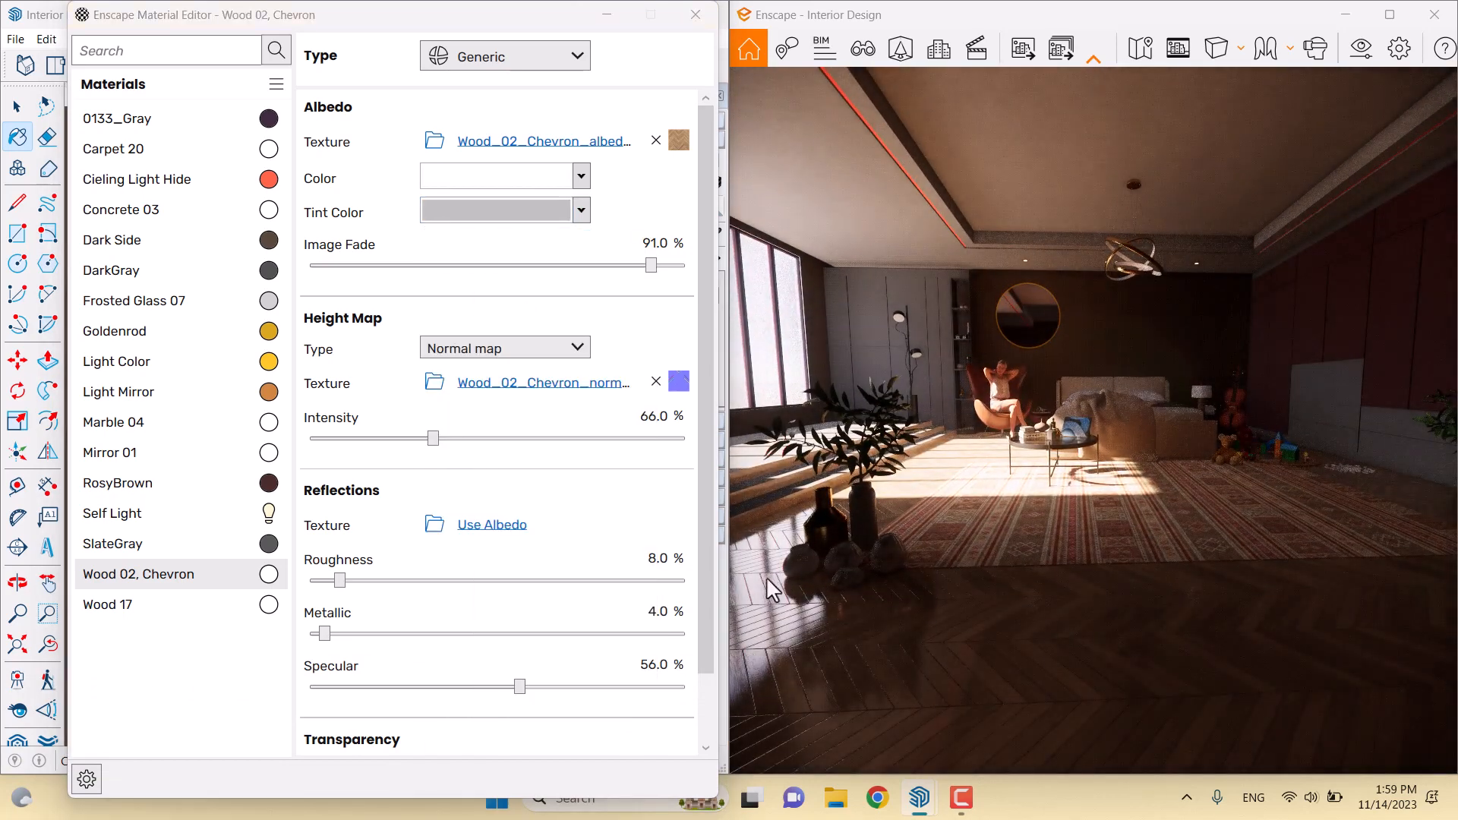
pyautogui.press('w')
pyautogui.moveTo(1106, 582); pyautogui.dragTo(1115, 619)
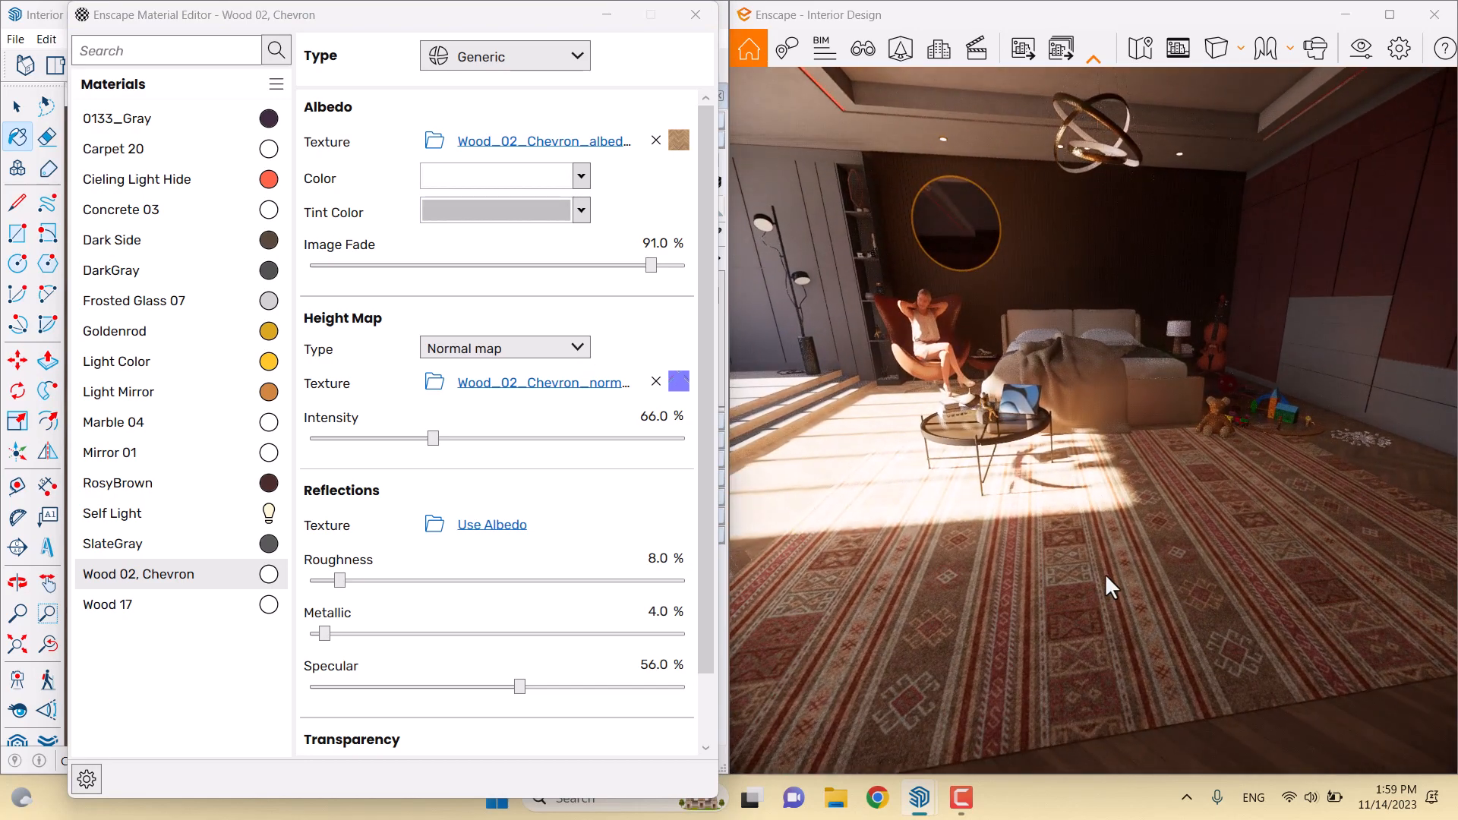
pyautogui.moveTo(1185, 579); pyautogui.dragTo(1188, 571)
pyautogui.press('w')
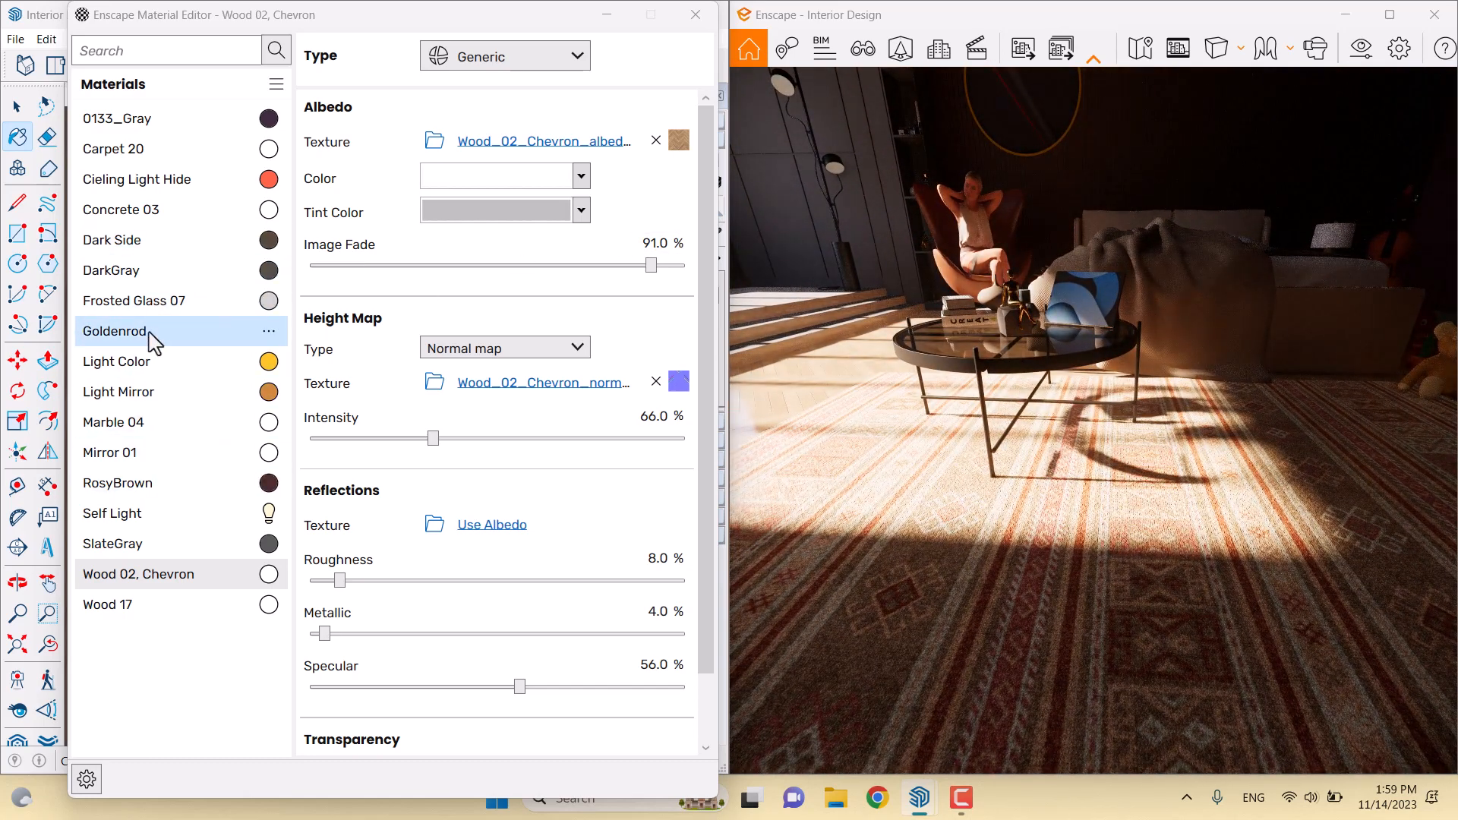
# Give the Carpet 20 rug 159% height-map intensity and back the camera away from the table
pyautogui.click(140, 156)
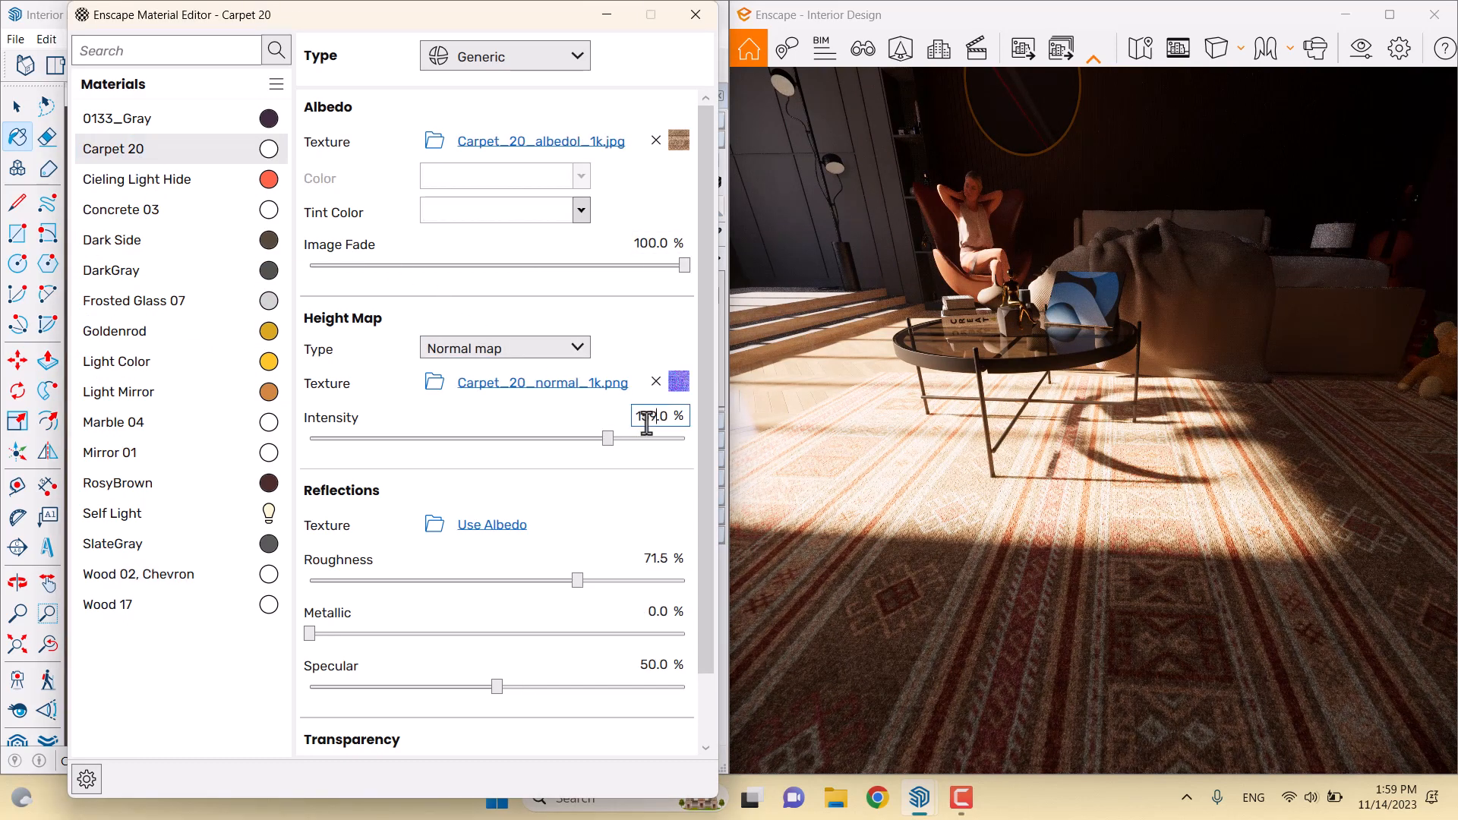
pyautogui.click(960, 804)
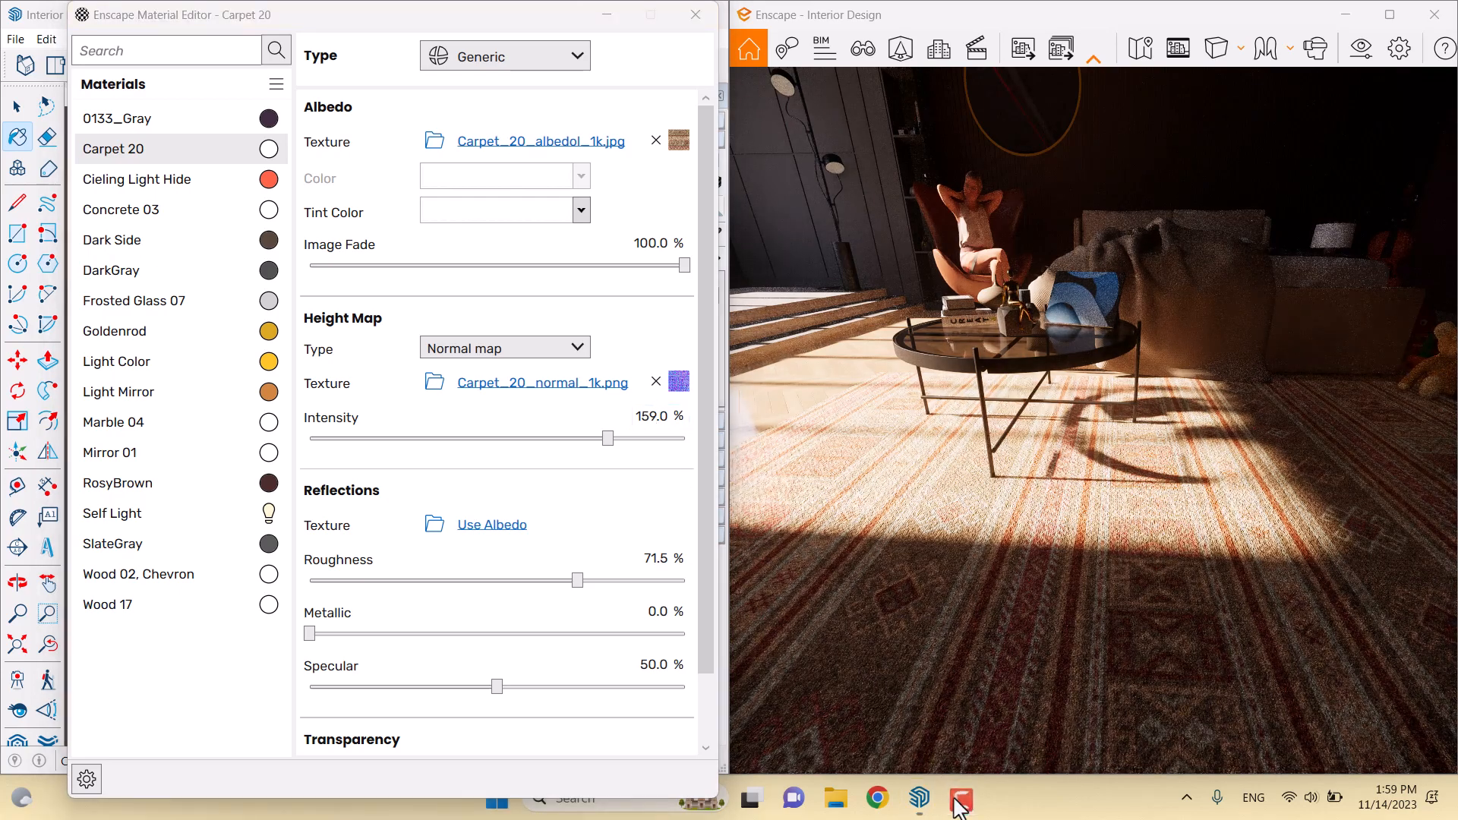
pyautogui.moveTo(982, 588); pyautogui.dragTo(959, 492)
pyautogui.press('s')
pyautogui.moveTo(849, 372); pyautogui.dragTo(849, 361)
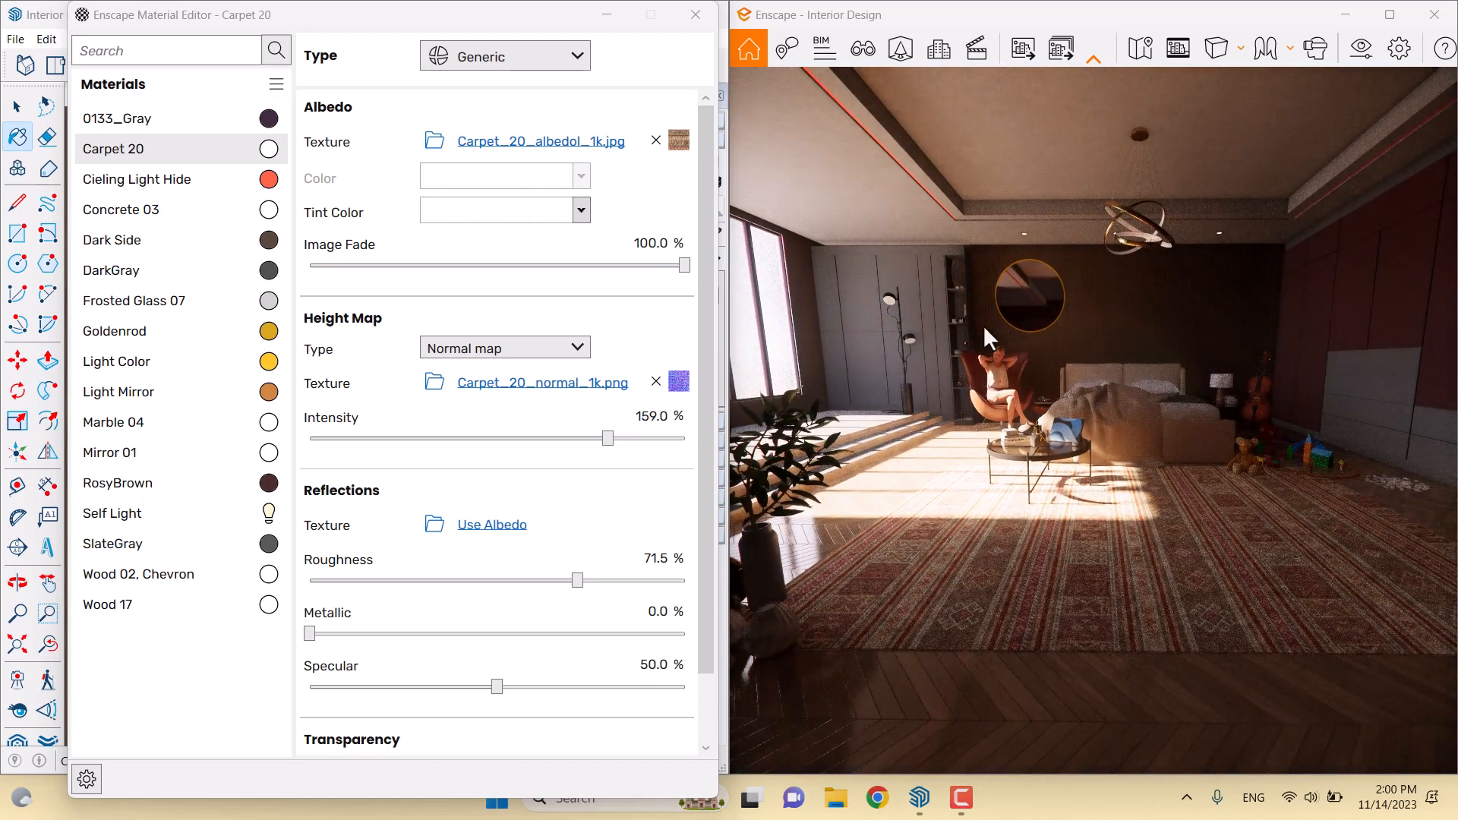
pyautogui.press('v')
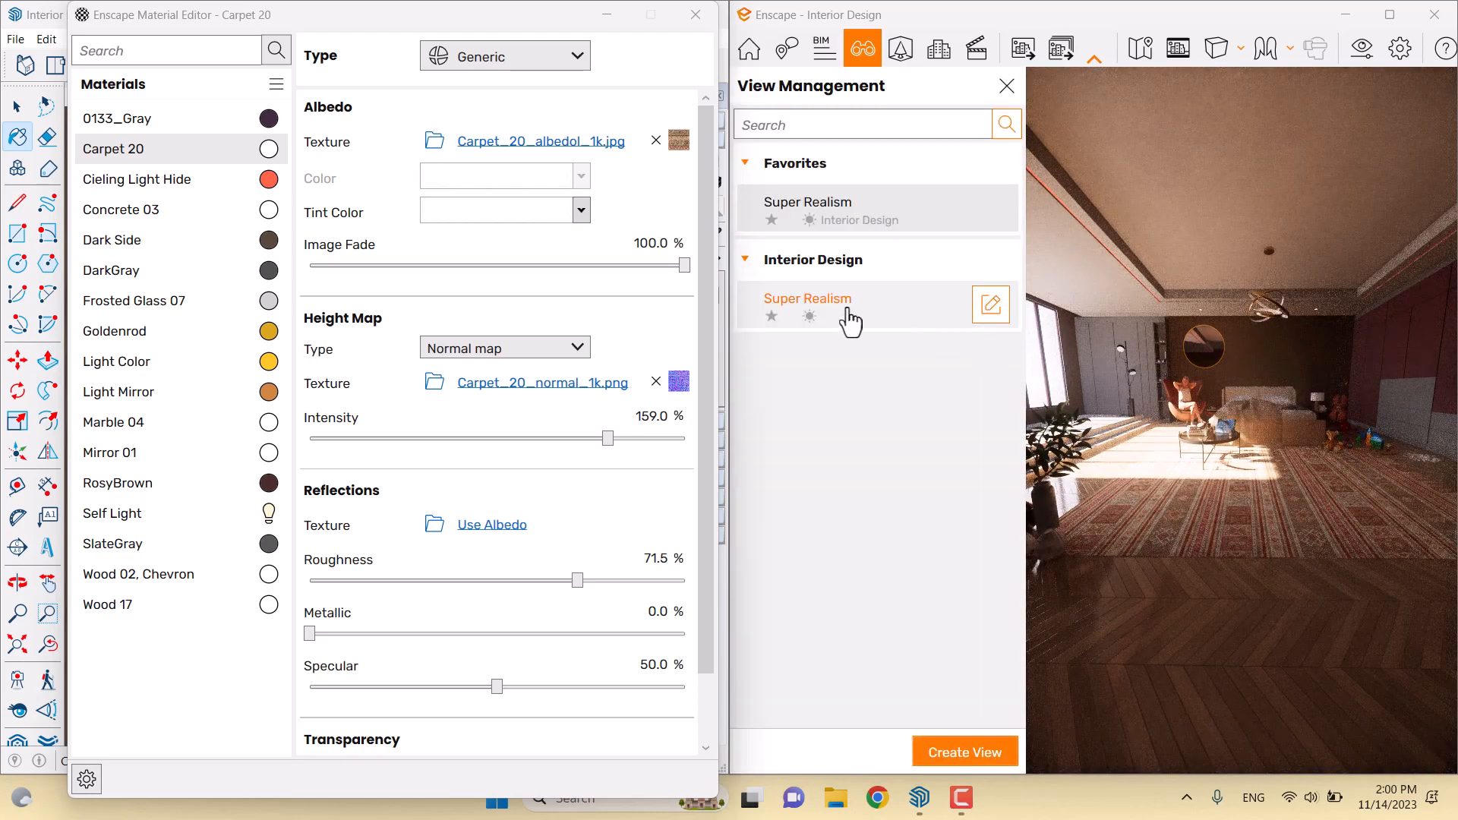
# Jump to the saved Super Realism view and enable Safe Frame letterboxing
pyautogui.click(848, 311)
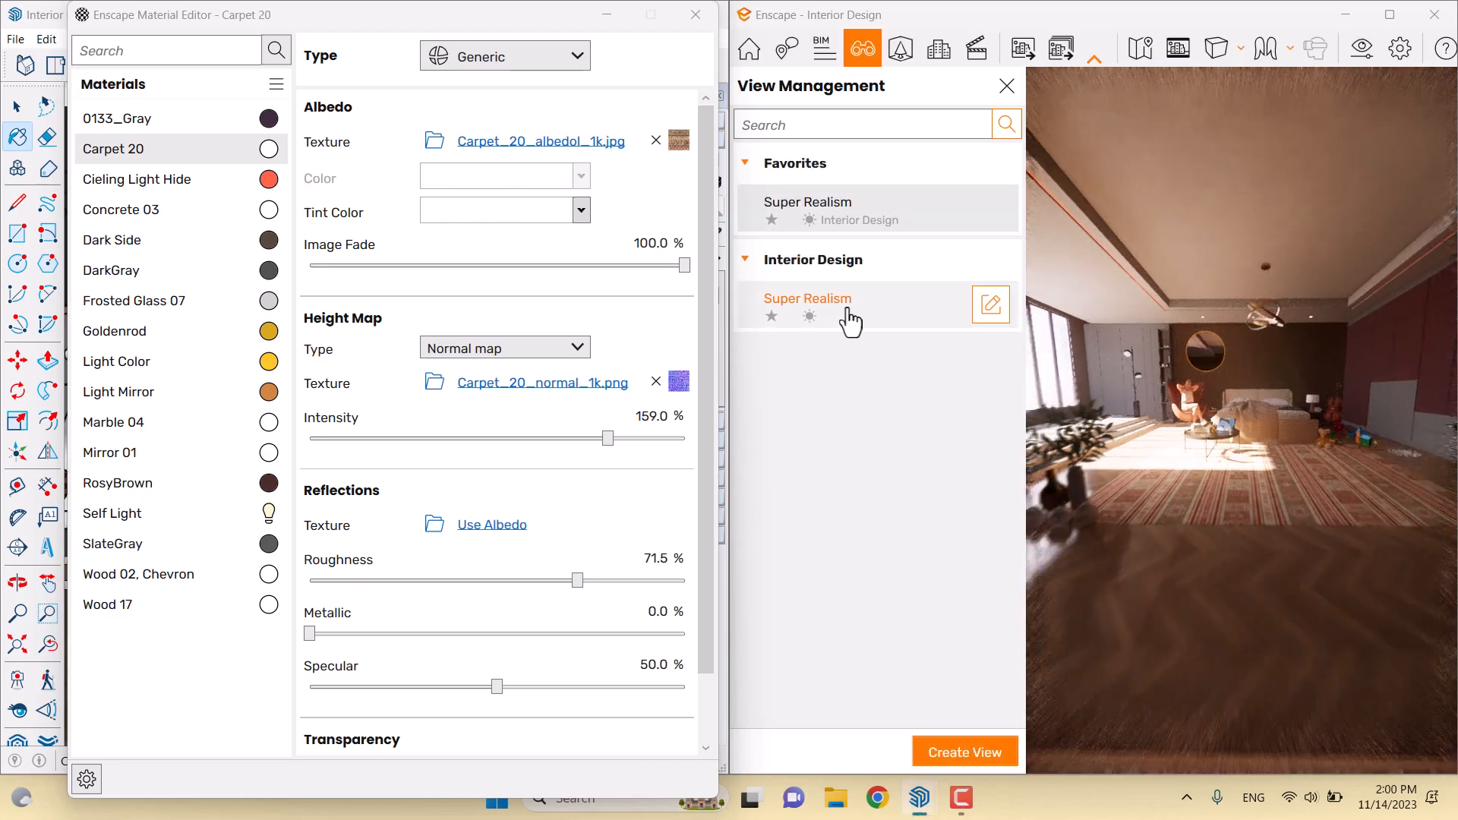
pyautogui.click(1006, 86)
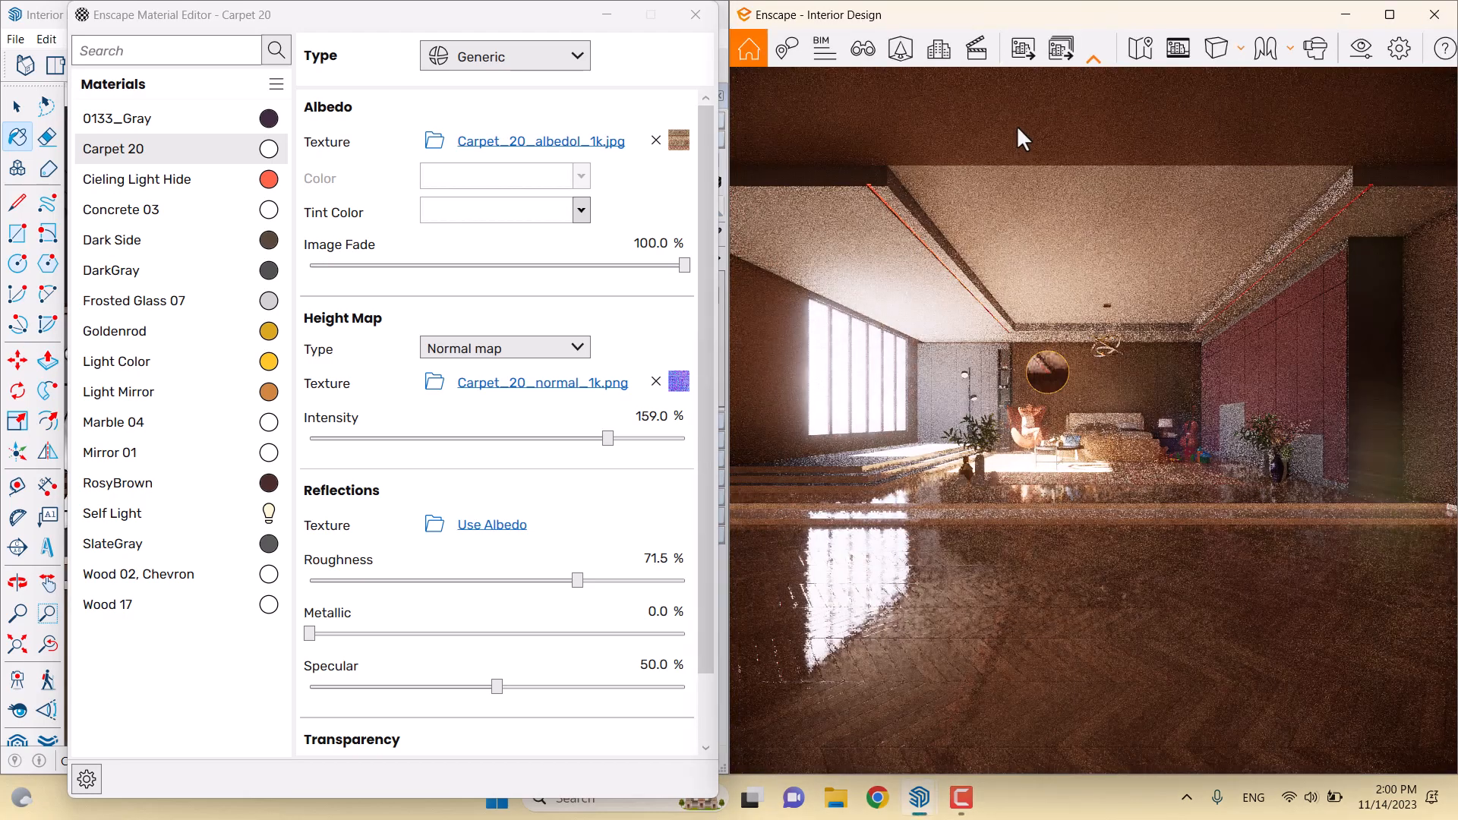
pyautogui.click(1176, 49)
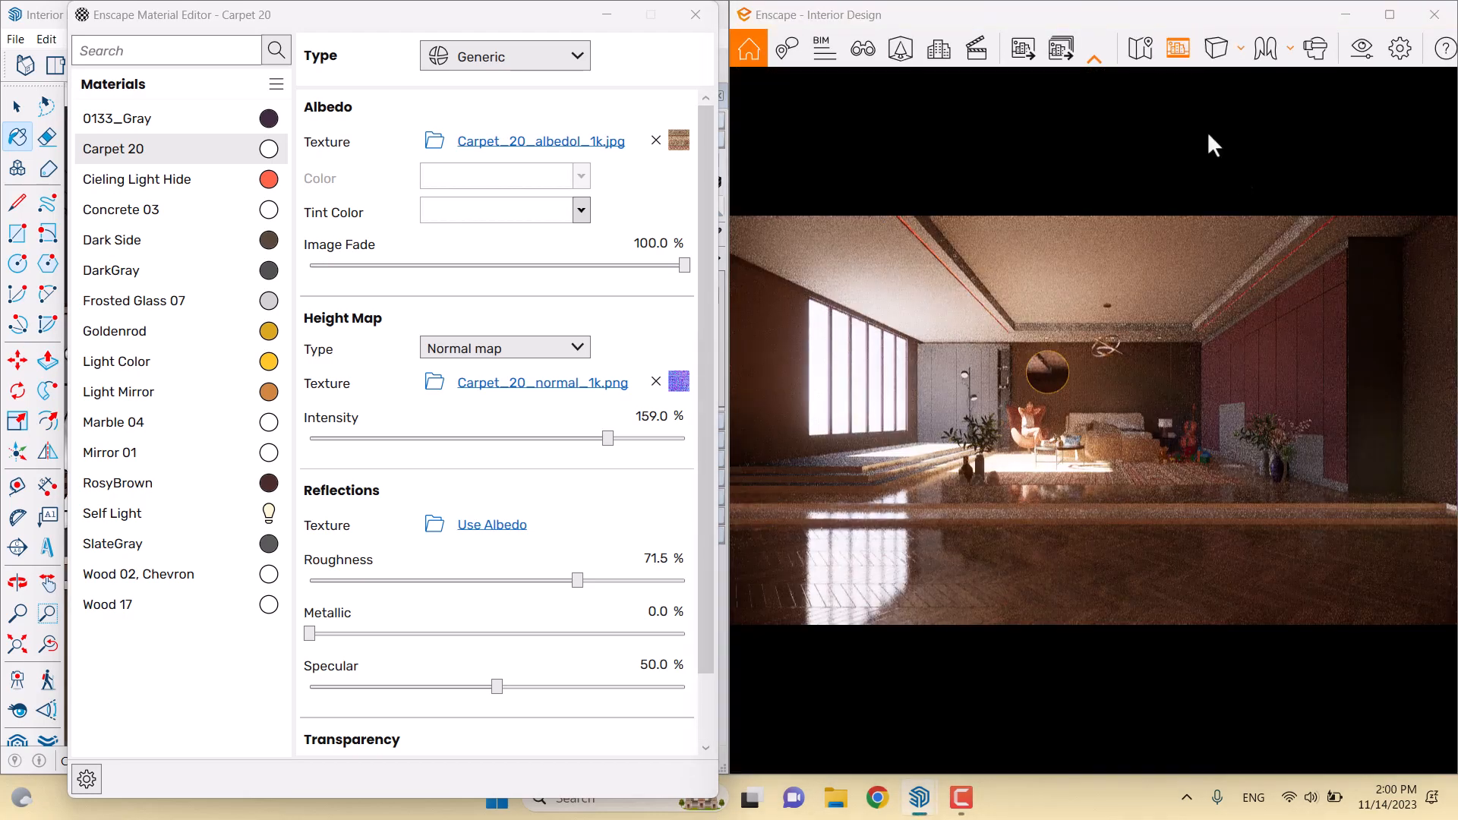
# Set the render camera's horizontal field of view to 41° in Visual Settings
pyautogui.click(1362, 51)
pyautogui.moveTo(793, 448); pyautogui.dragTo(615, 451)
pyautogui.moveTo(747, 45); pyautogui.dragTo(411, 39)
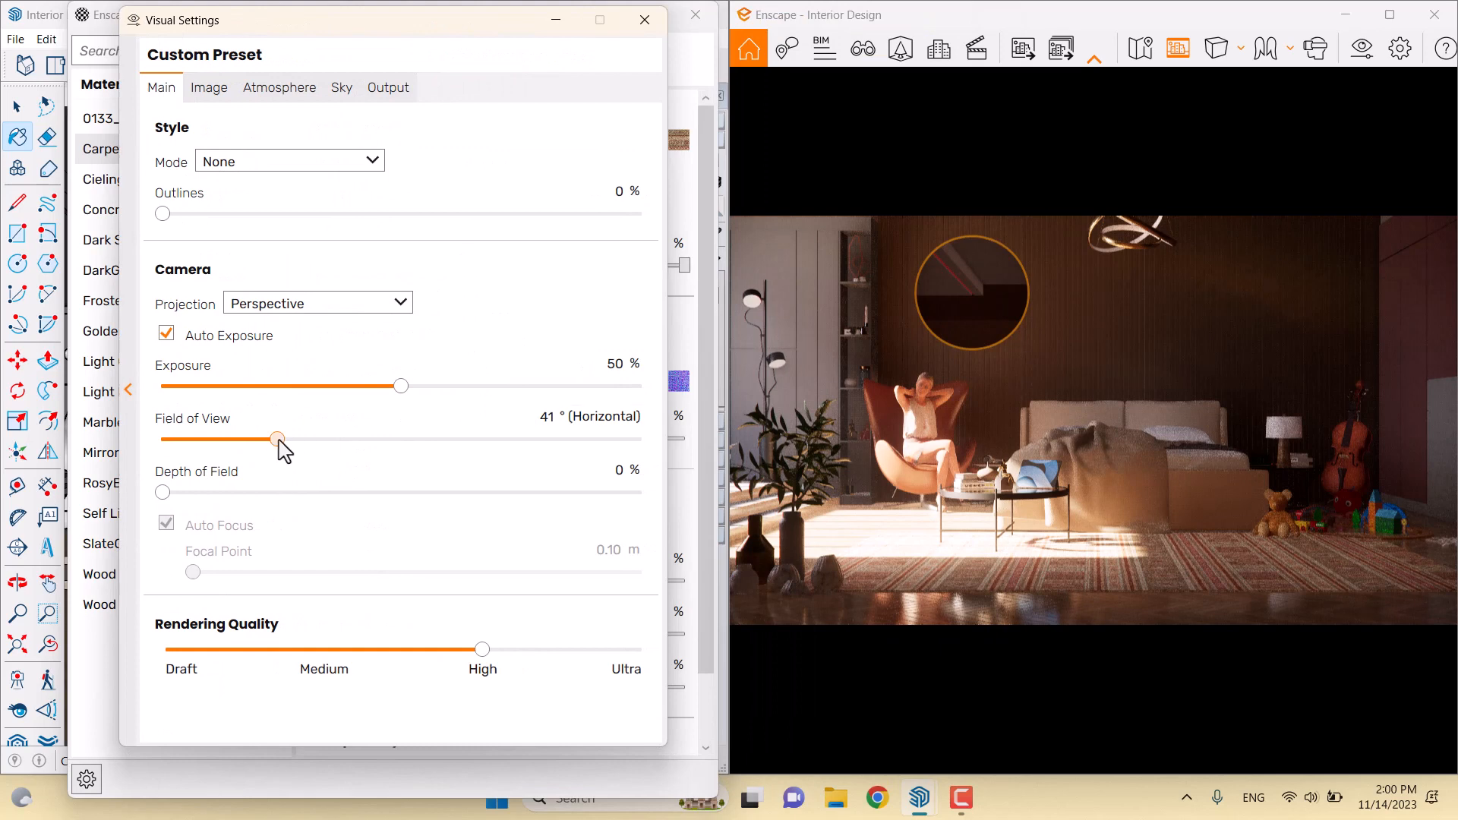
pyautogui.moveTo(278, 440)
pyautogui.mouseDown()
pyautogui.moveTo(262, 443)
pyautogui.moveTo(290, 445)
pyautogui.moveTo(262, 441)
pyautogui.mouseUp()
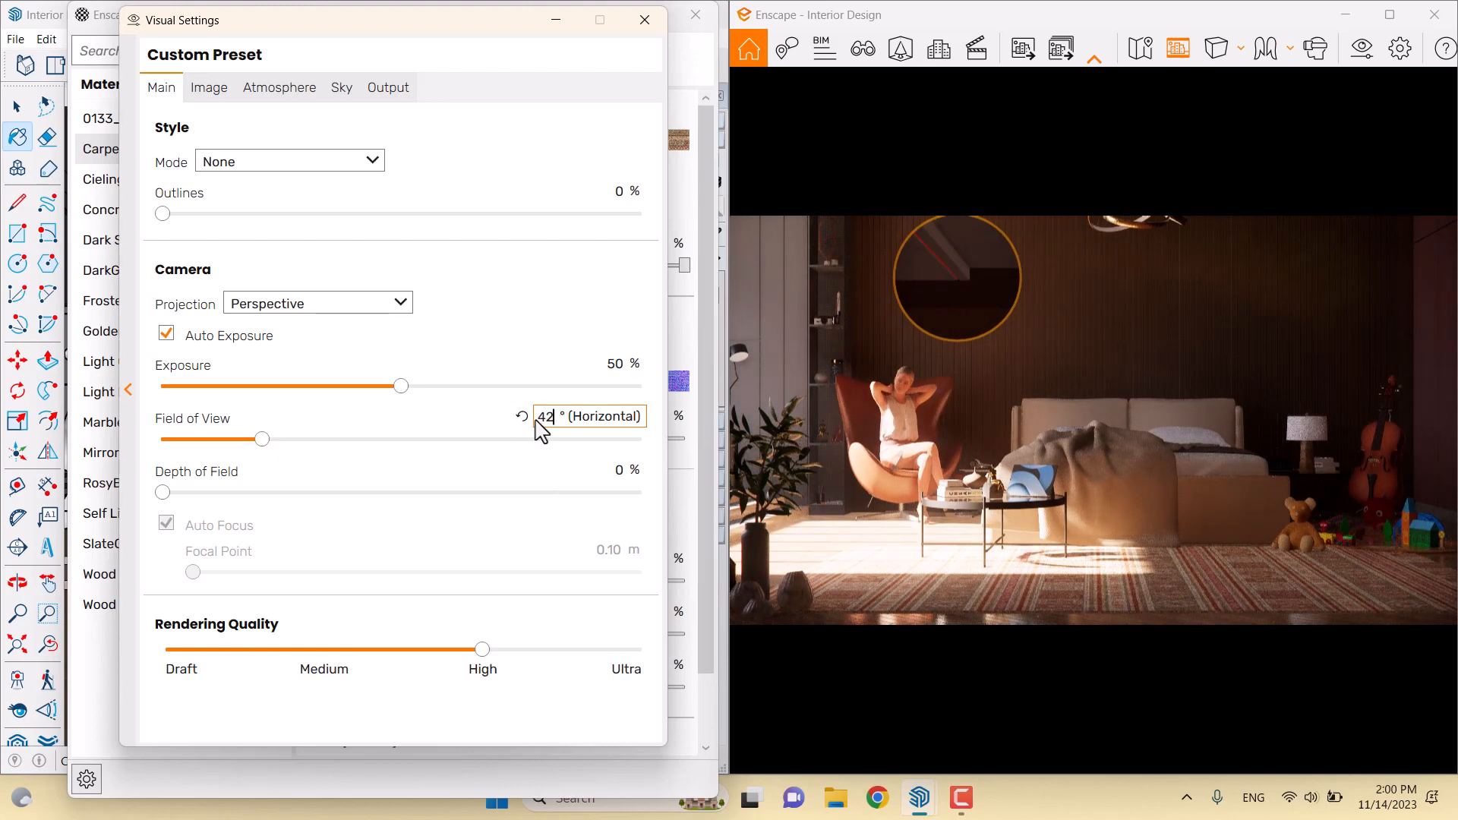
pyautogui.press('Return')
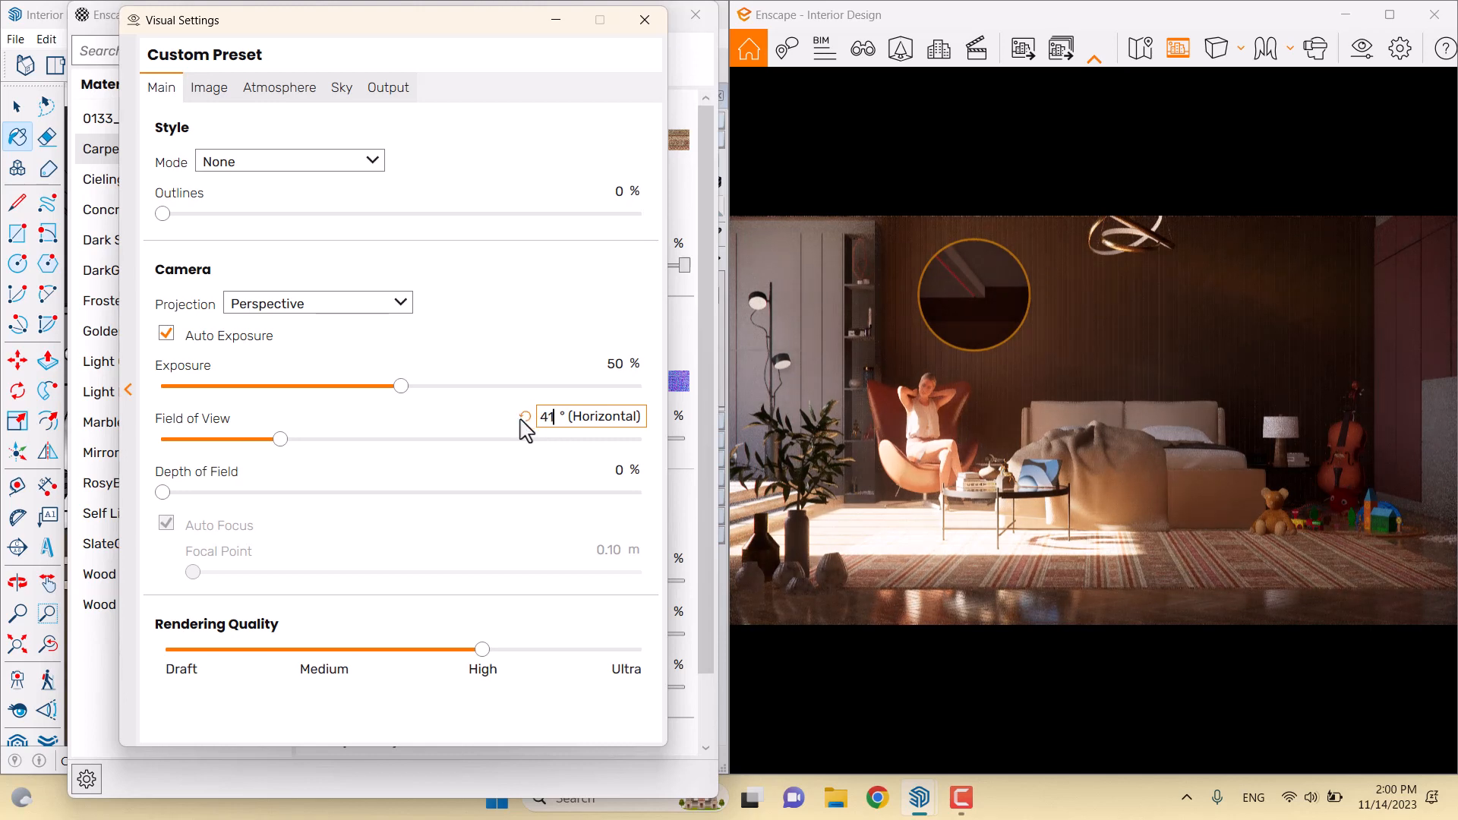
pyautogui.press('Return')
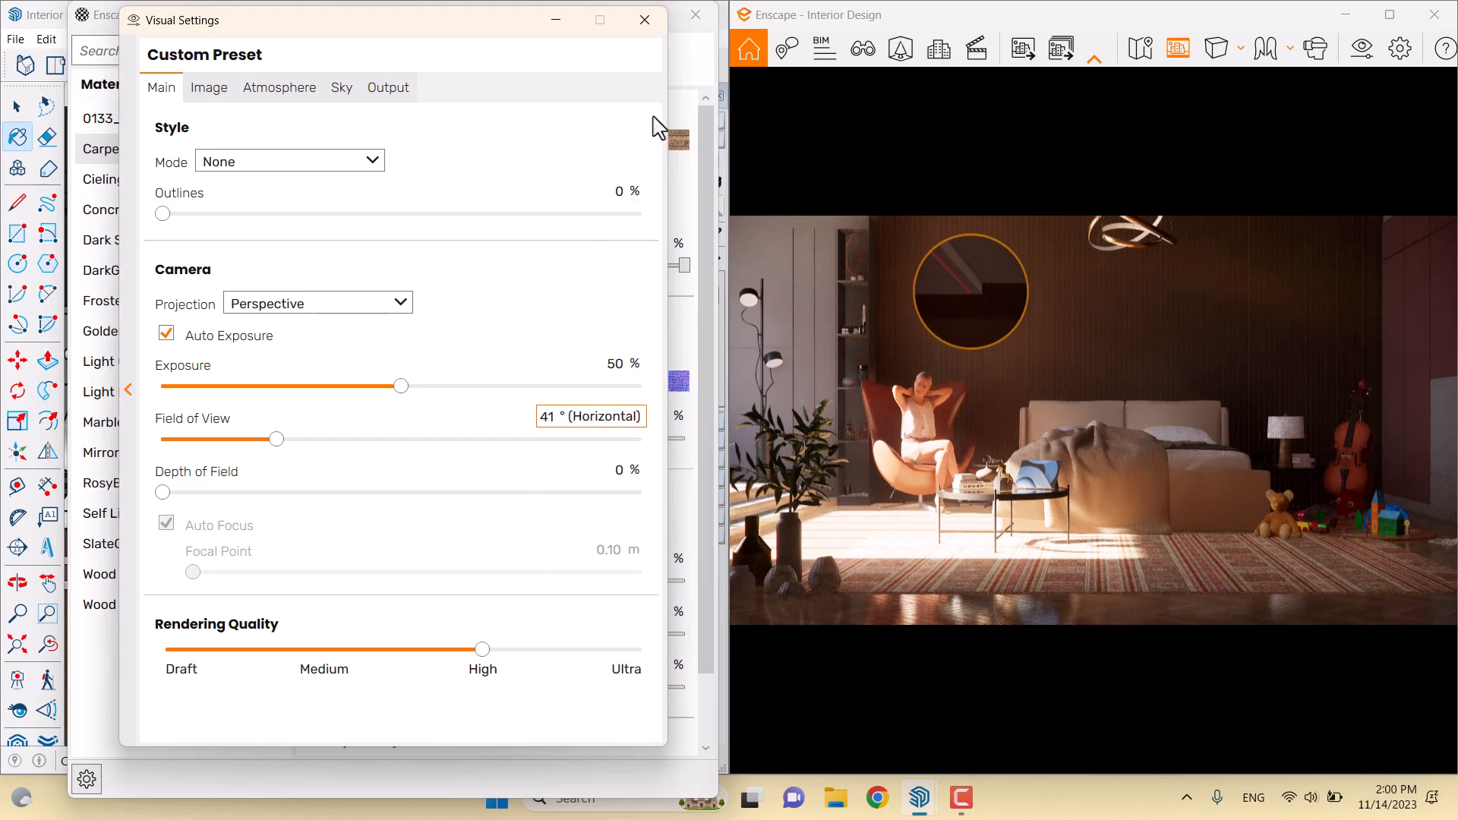
pyautogui.click(645, 20)
pyautogui.moveTo(442, 42)
pyautogui.mouseDown()
pyautogui.moveTo(426, 93)
pyautogui.moveTo(417, 335)
pyautogui.moveTo(409, 285)
pyautogui.mouseUp()
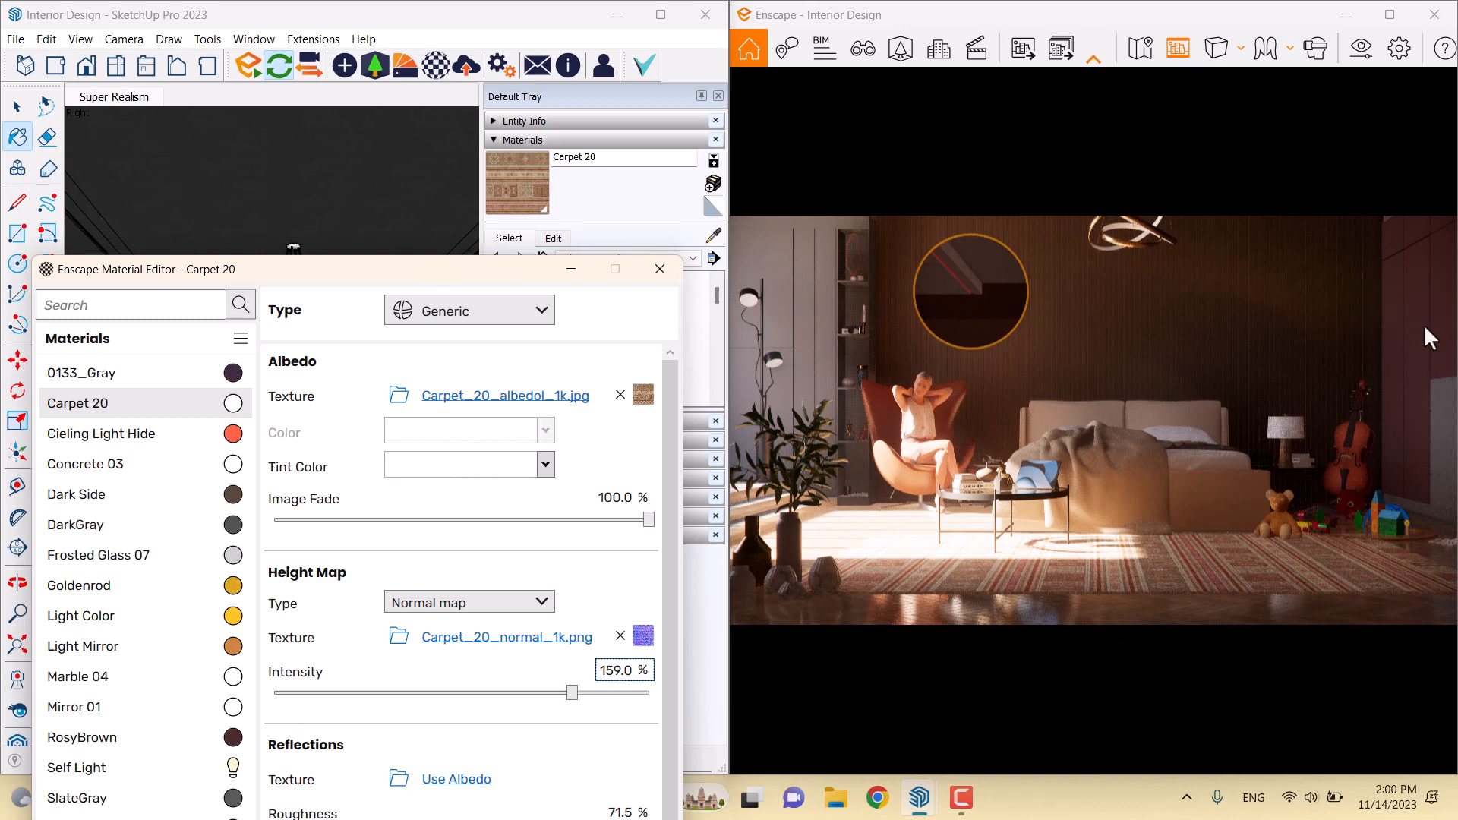
# Sample the dark wall's RosyBrown material with the eyedropper
pyautogui.moveTo(447, 274)
pyautogui.mouseDown()
pyautogui.moveTo(451, 66)
pyautogui.moveTo(411, 84)
pyautogui.moveTo(380, 569)
pyautogui.moveTo(387, 119)
pyautogui.moveTo(456, 493)
pyautogui.mouseUp()
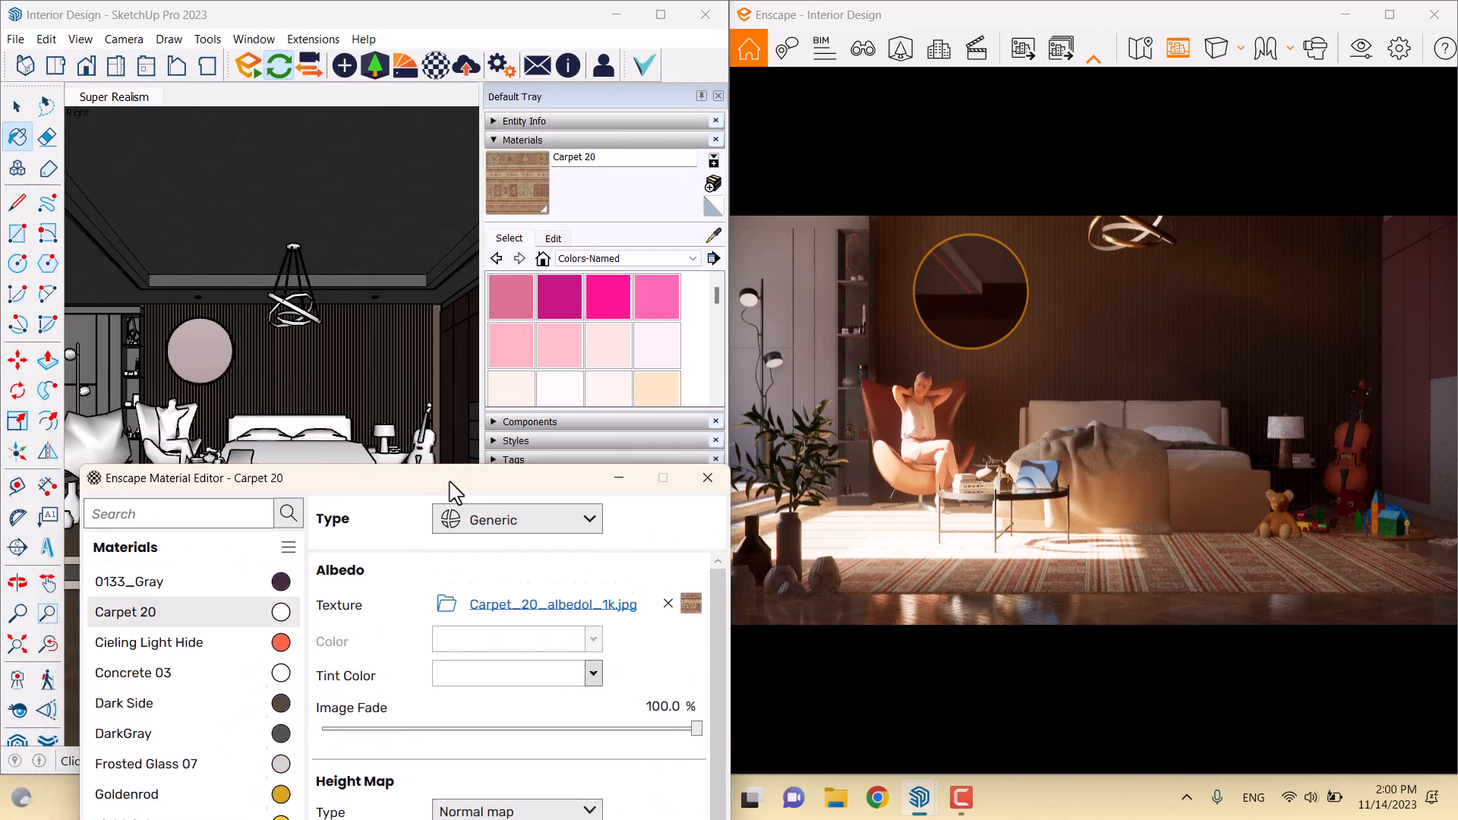
pyautogui.click(714, 238)
pyautogui.scroll(5, 354, 356)
pyautogui.moveTo(361, 355)
pyautogui.mouseDown(button='middle')
pyautogui.moveTo(433, 378)
pyautogui.moveTo(143, 300)
pyautogui.moveTo(273, 316)
pyautogui.moveTo(364, 260)
pyautogui.mouseUp(button='middle')
pyautogui.click(350, 334)
pyautogui.moveTo(358, 486); pyautogui.dragTo(340, 137)
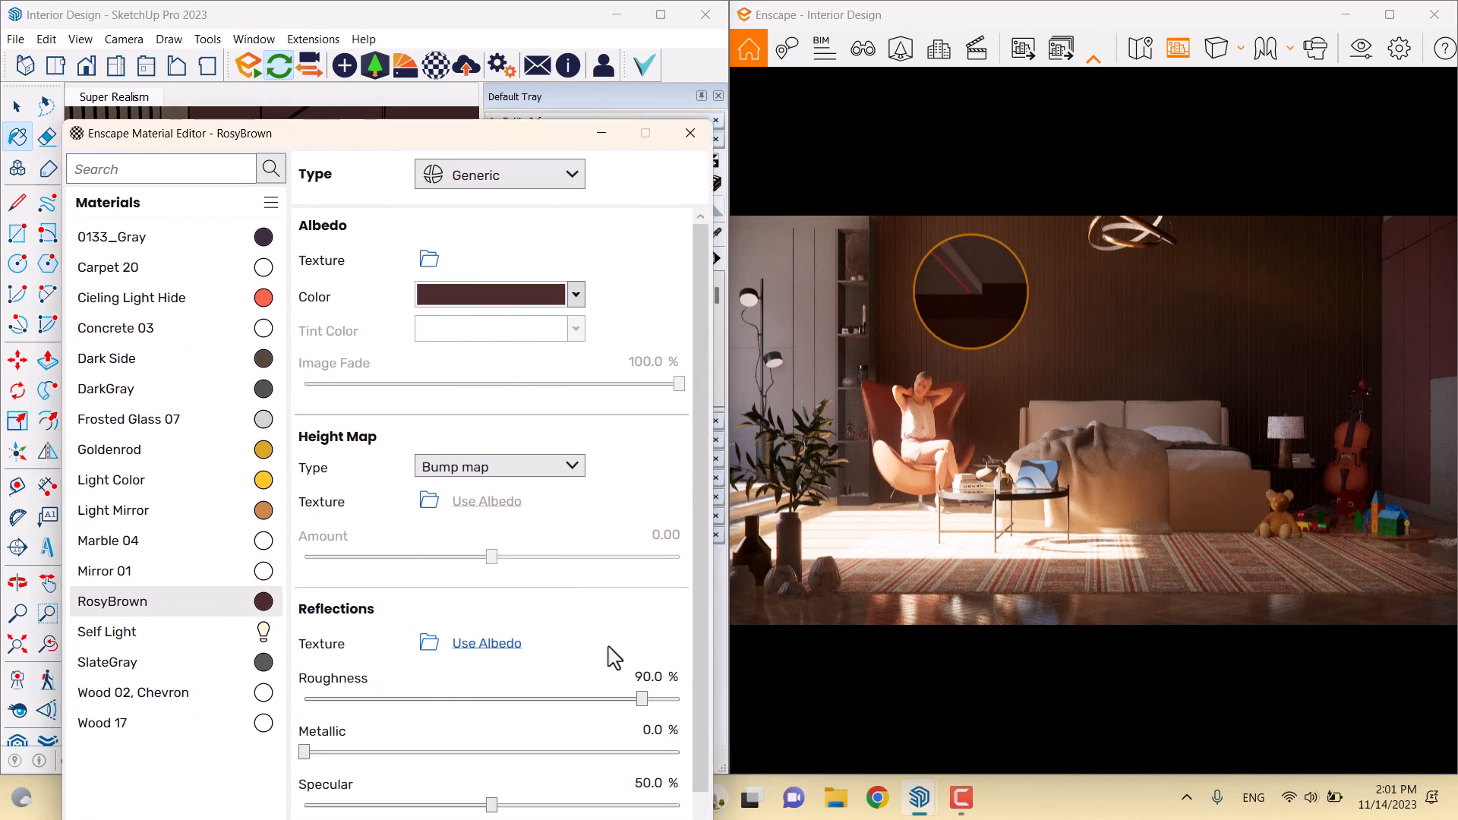
# Set the RosyBrown roughness to 44%
pyautogui.moveTo(642, 701); pyautogui.dragTo(345, 699)
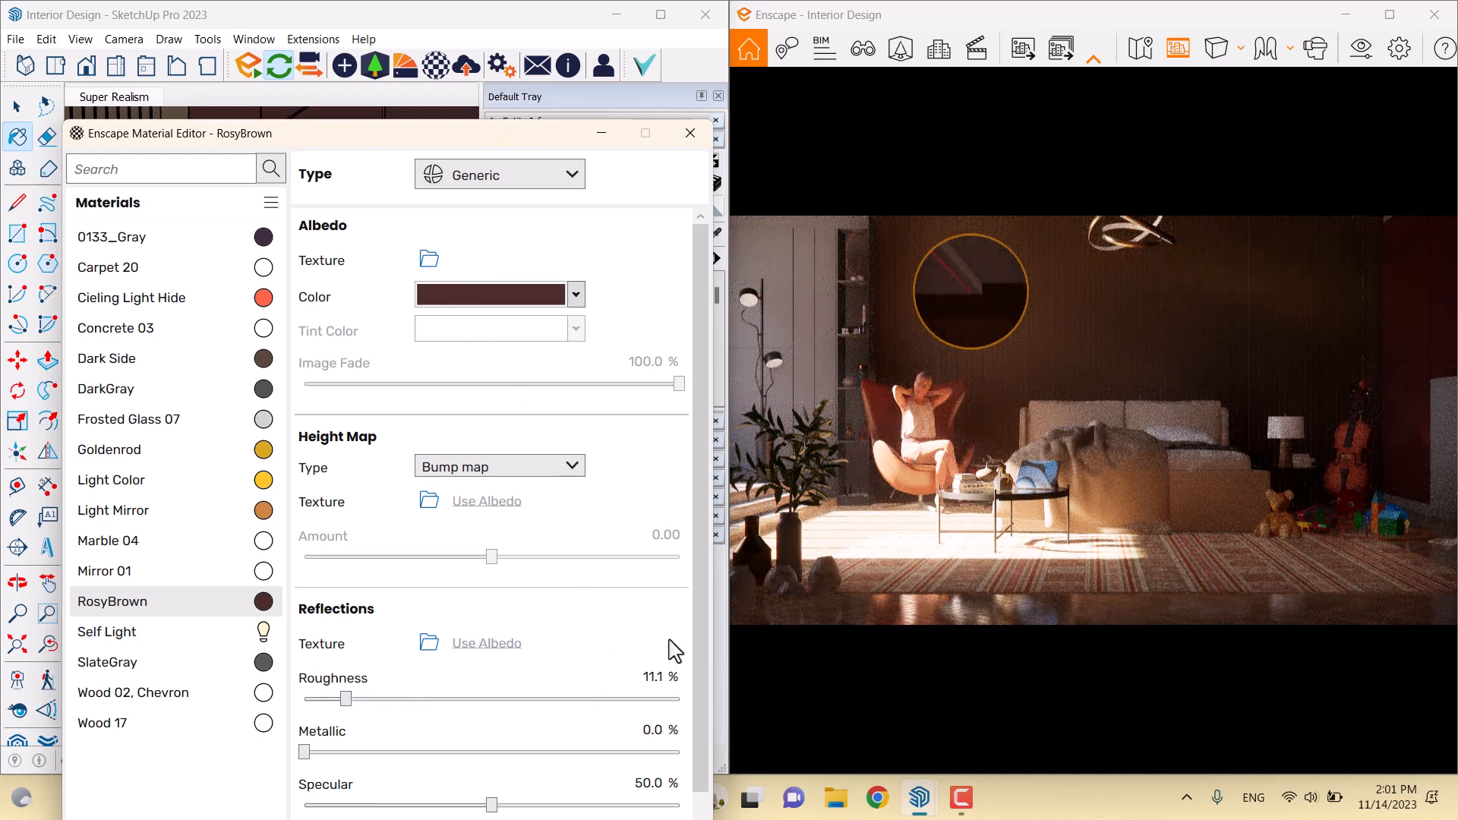
pyautogui.doubleClick(649, 678)
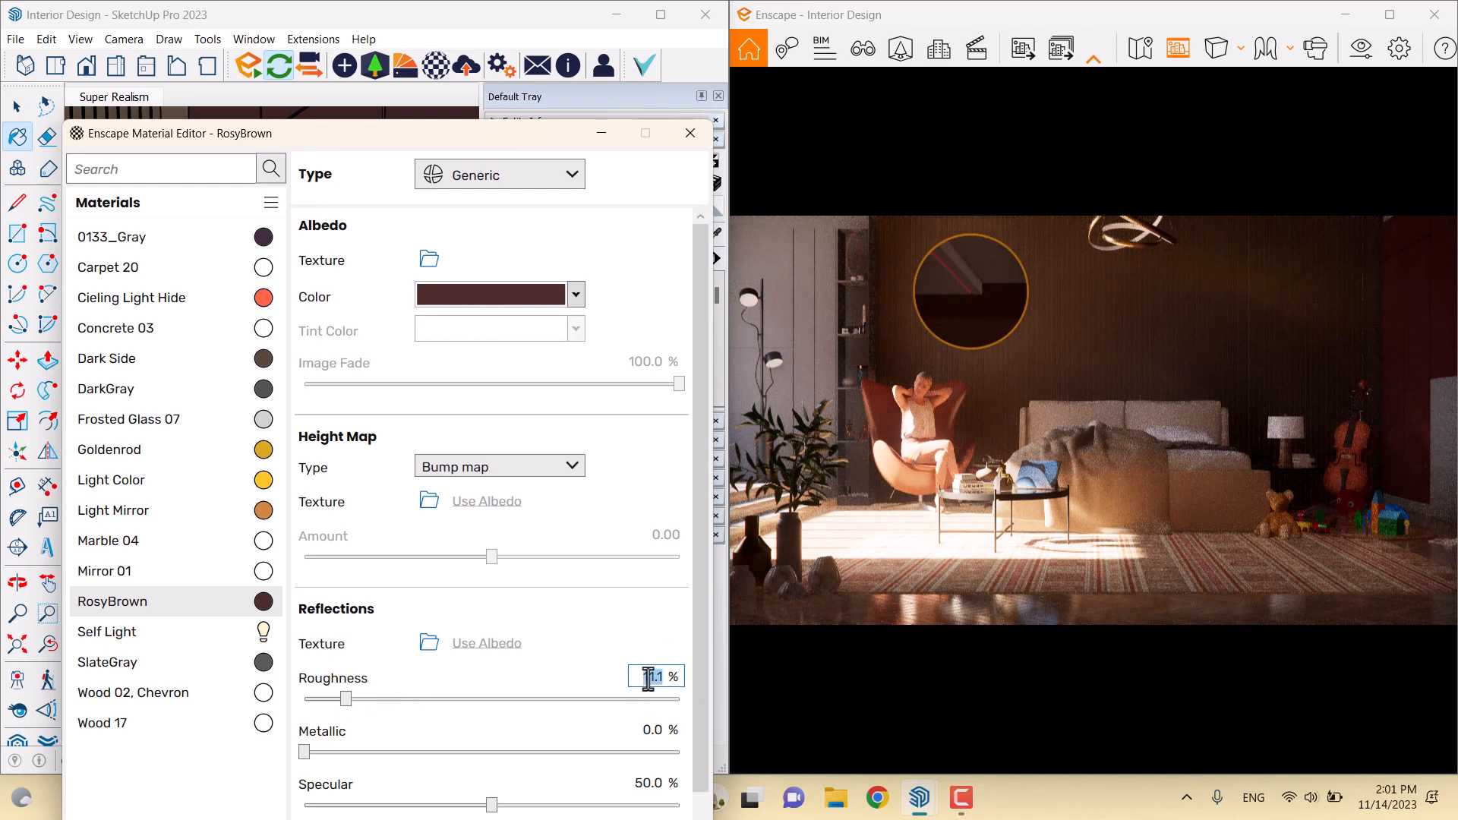
pyautogui.write('44')
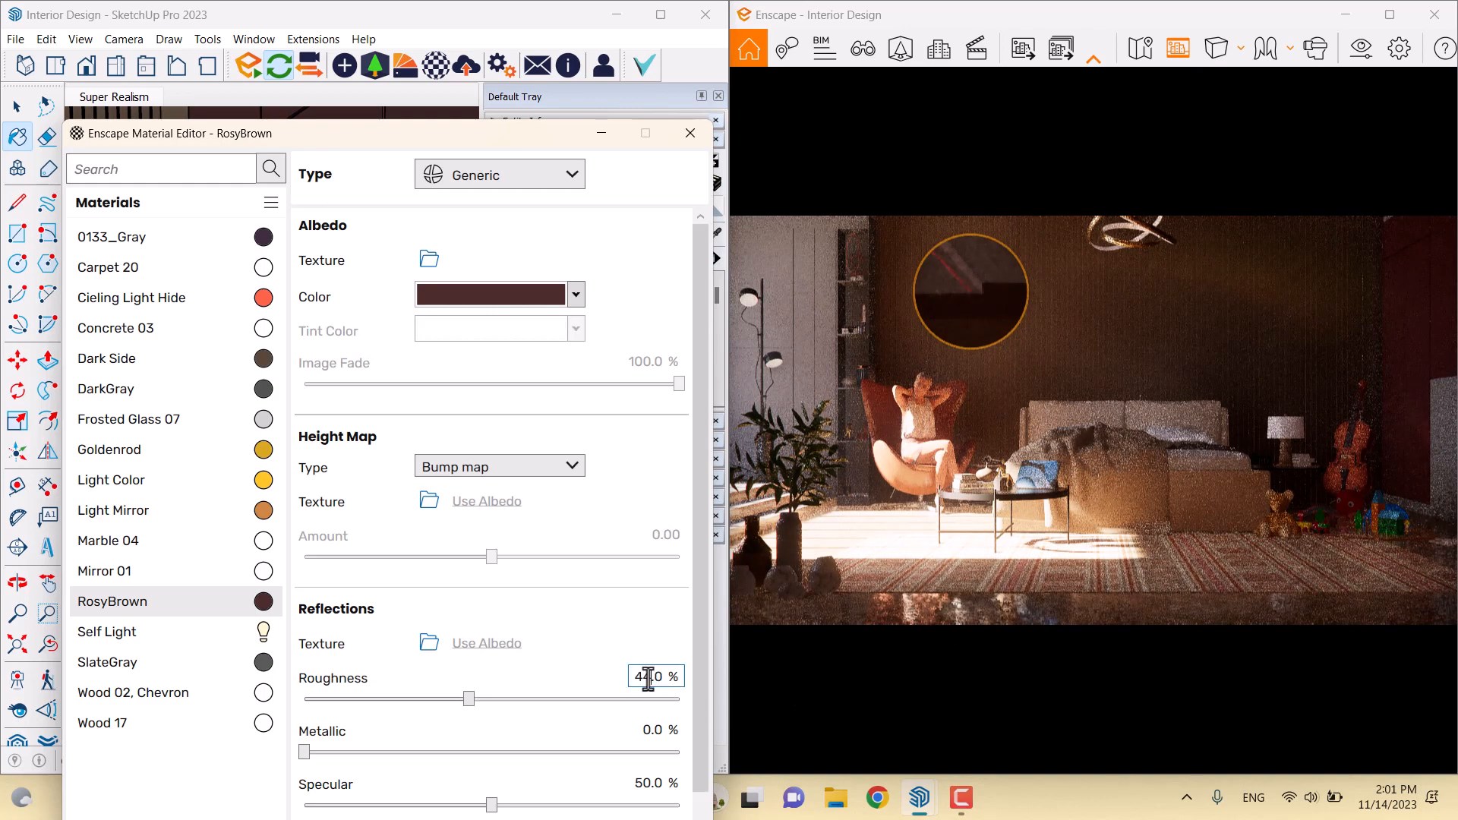
pyautogui.press('Return')
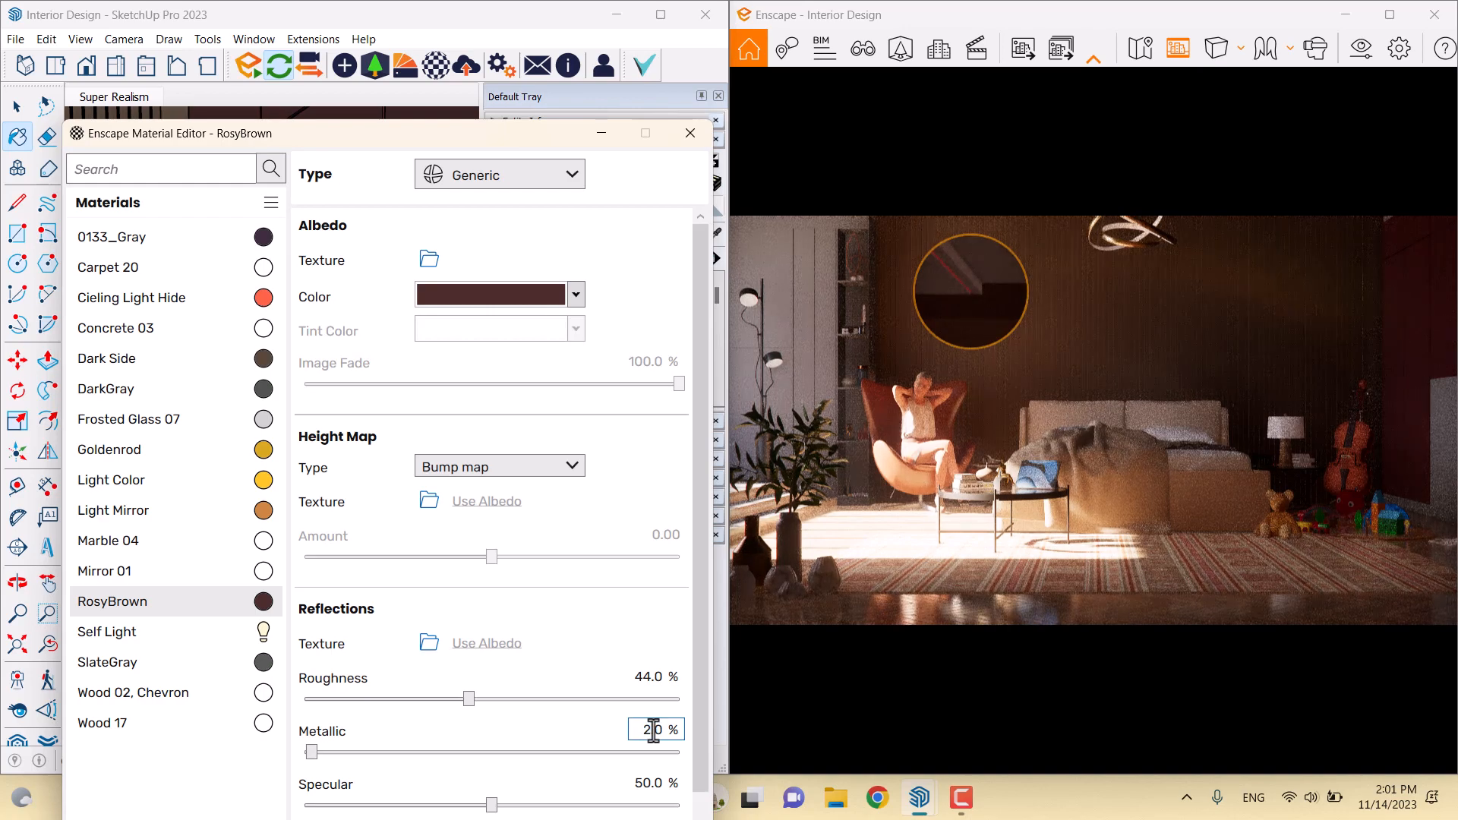
# Lighten the RosyBrown colour to #6E5151 and check its 54% specular
pyautogui.click(576, 295)
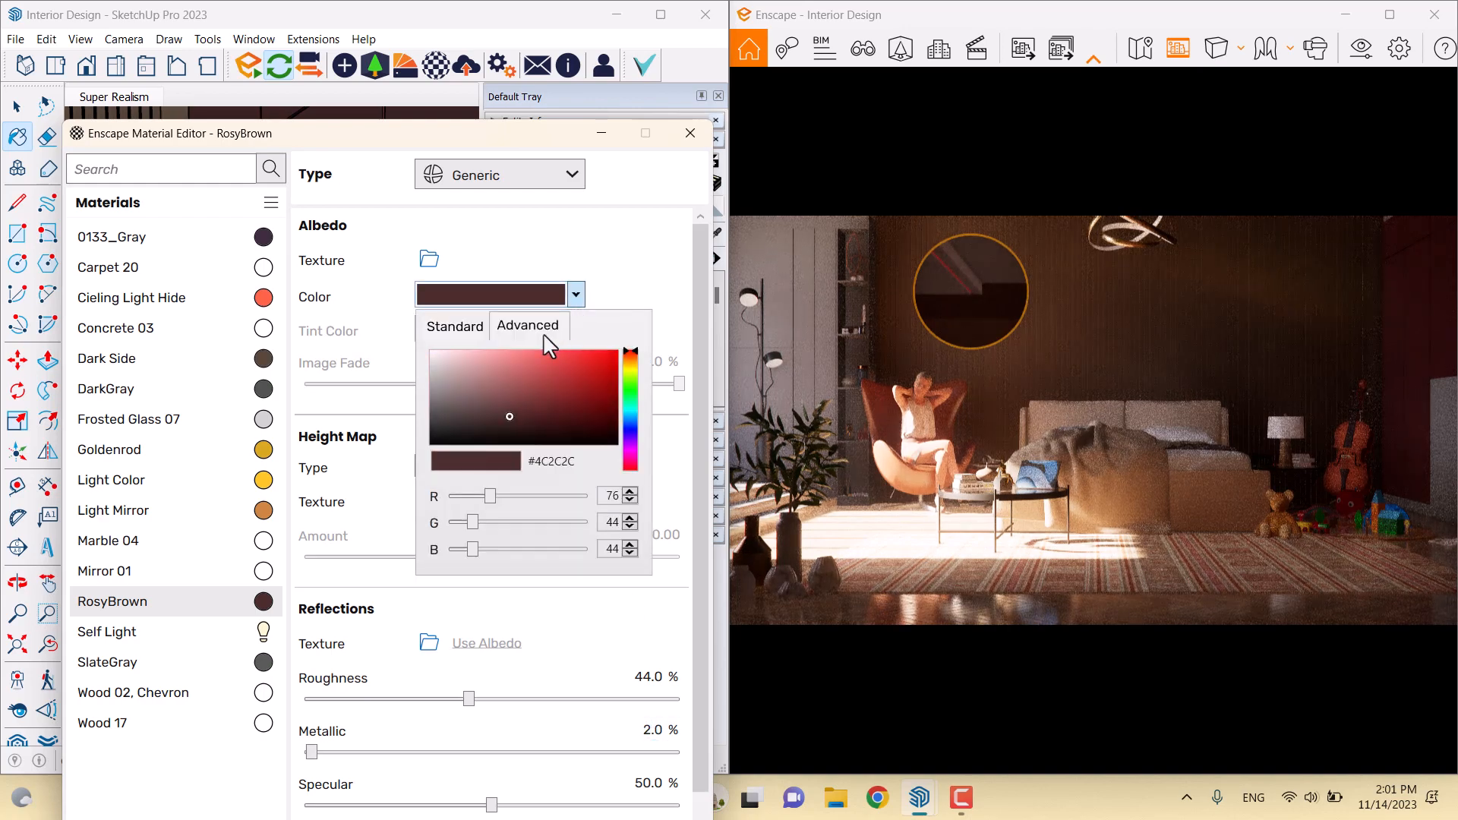
pyautogui.moveTo(510, 415); pyautogui.dragTo(480, 403)
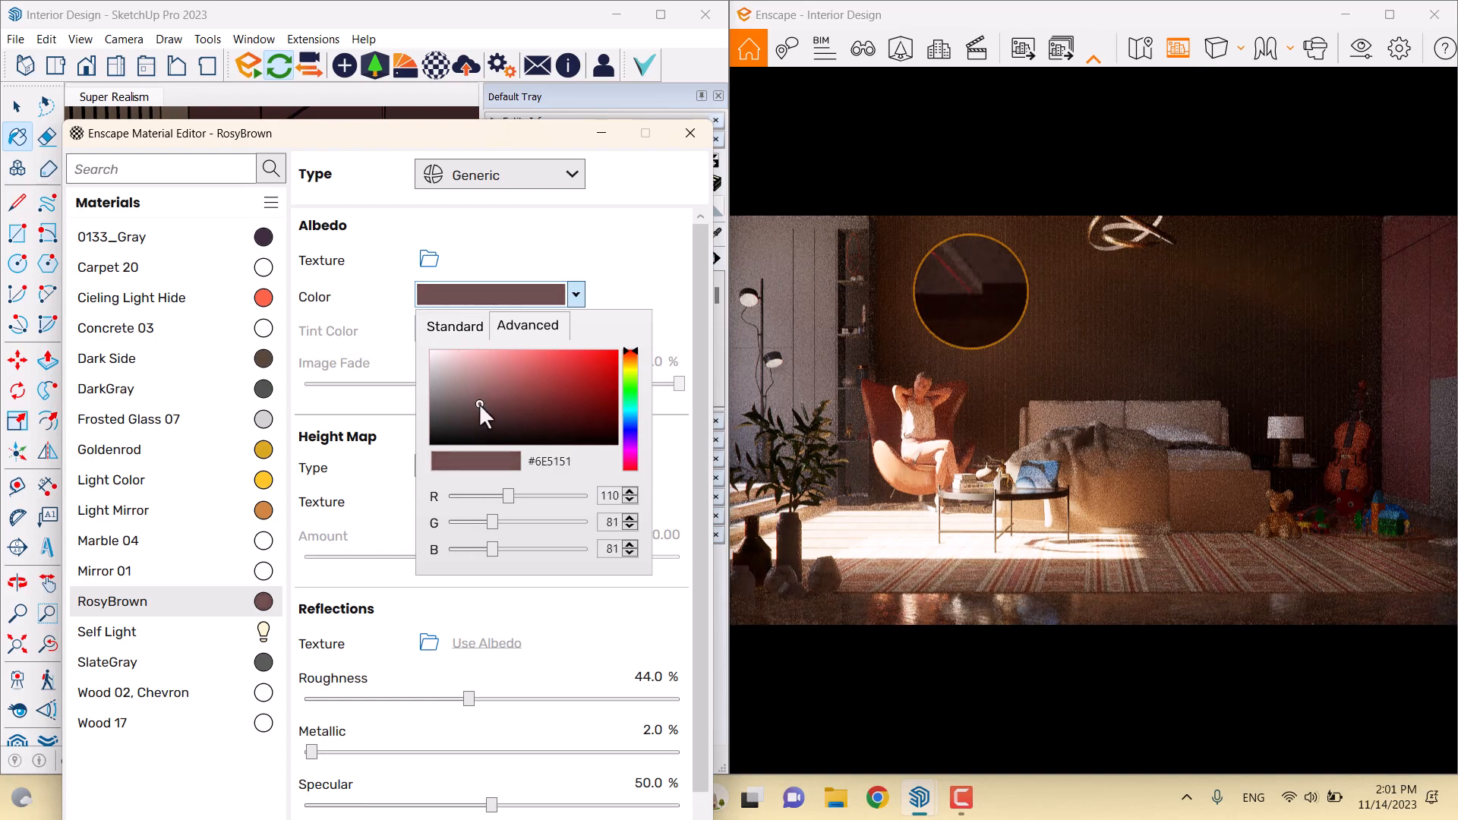
pyautogui.click(635, 299)
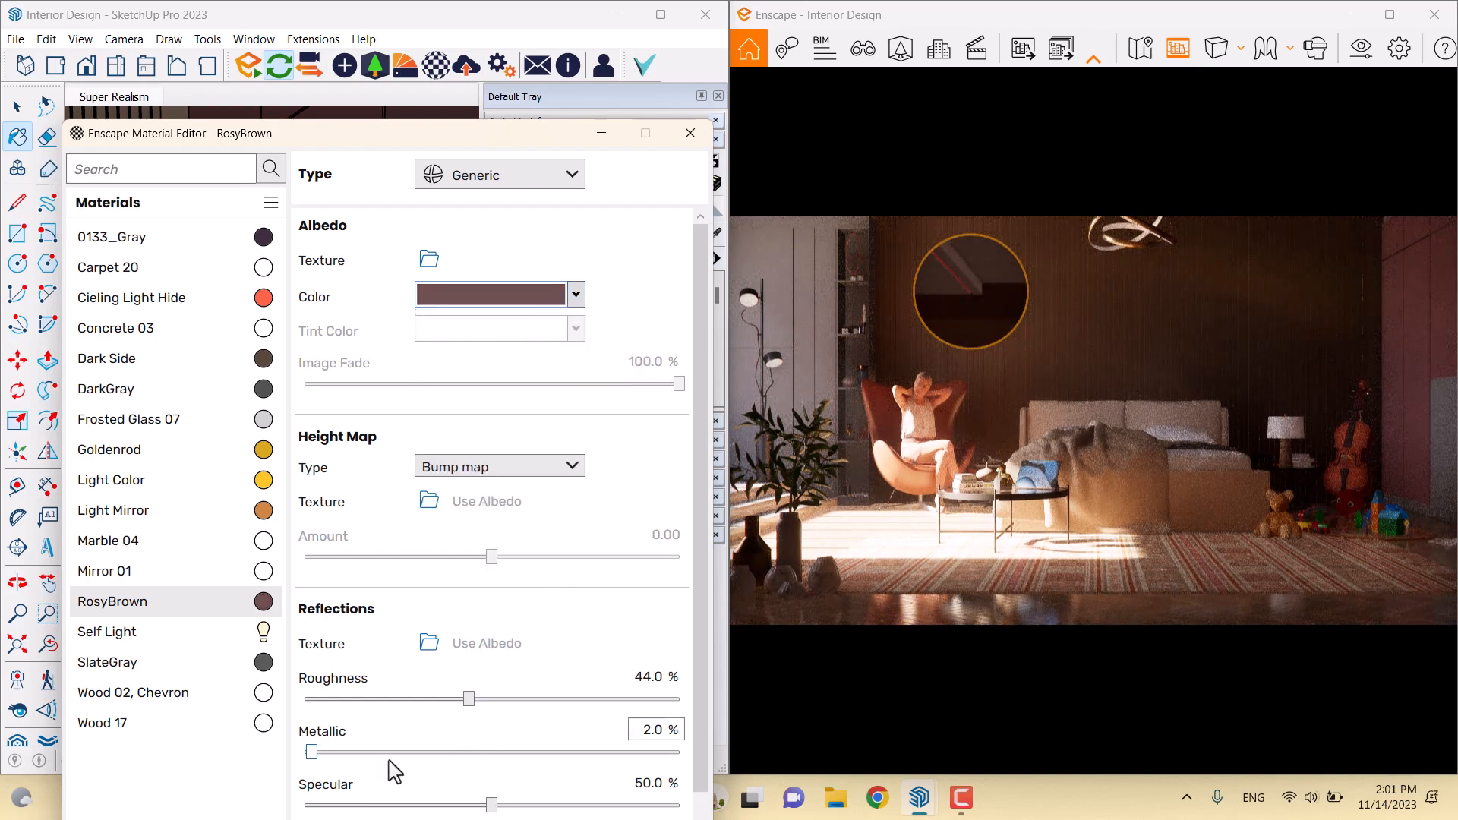
pyautogui.doubleClick(635, 786)
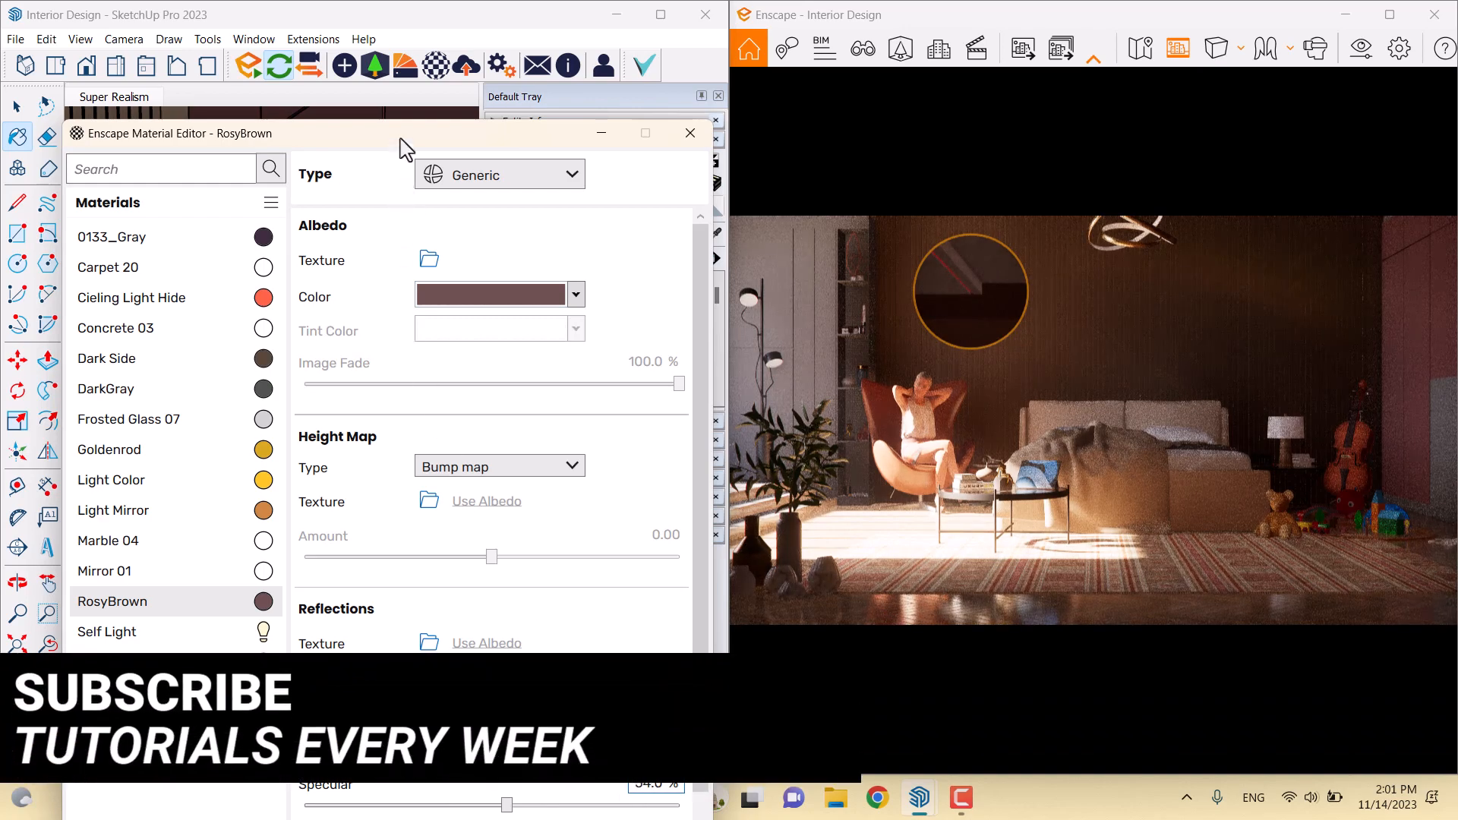
pyautogui.moveTo(403, 143); pyautogui.dragTo(549, 453)
# Sample the SlateGray material from the drawers with the eyedropper
pyautogui.click(713, 236)
pyautogui.scroll(-4, 320, 267)
pyautogui.moveTo(321, 267)
pyautogui.mouseDown(button='middle')
pyautogui.moveTo(385, 322)
pyautogui.moveTo(296, 281)
pyautogui.mouseUp(button='middle')
pyautogui.scroll(4, 322, 323)
pyautogui.click(323, 326)
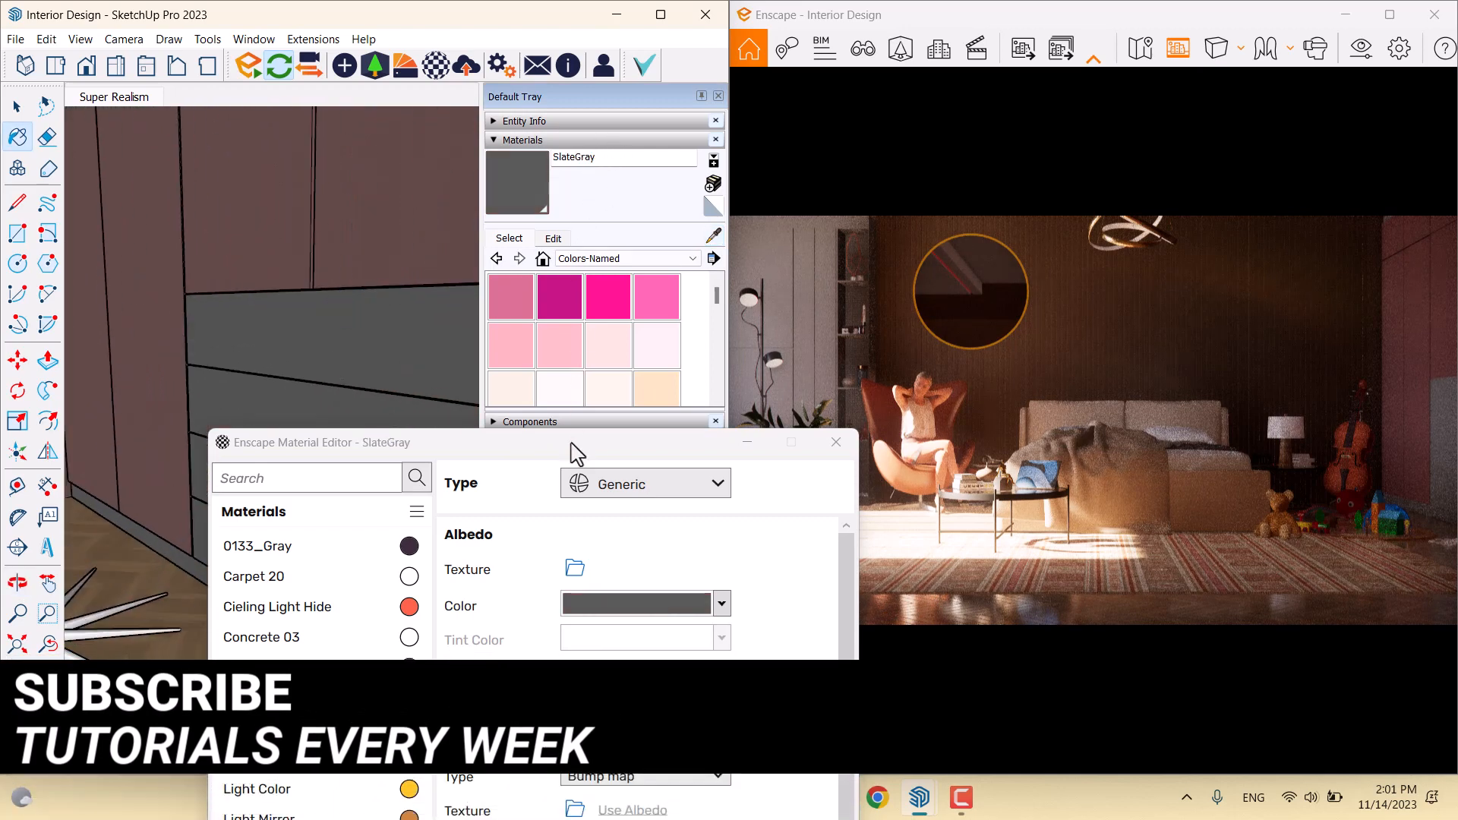
pyautogui.moveTo(561, 438); pyautogui.dragTo(398, 99)
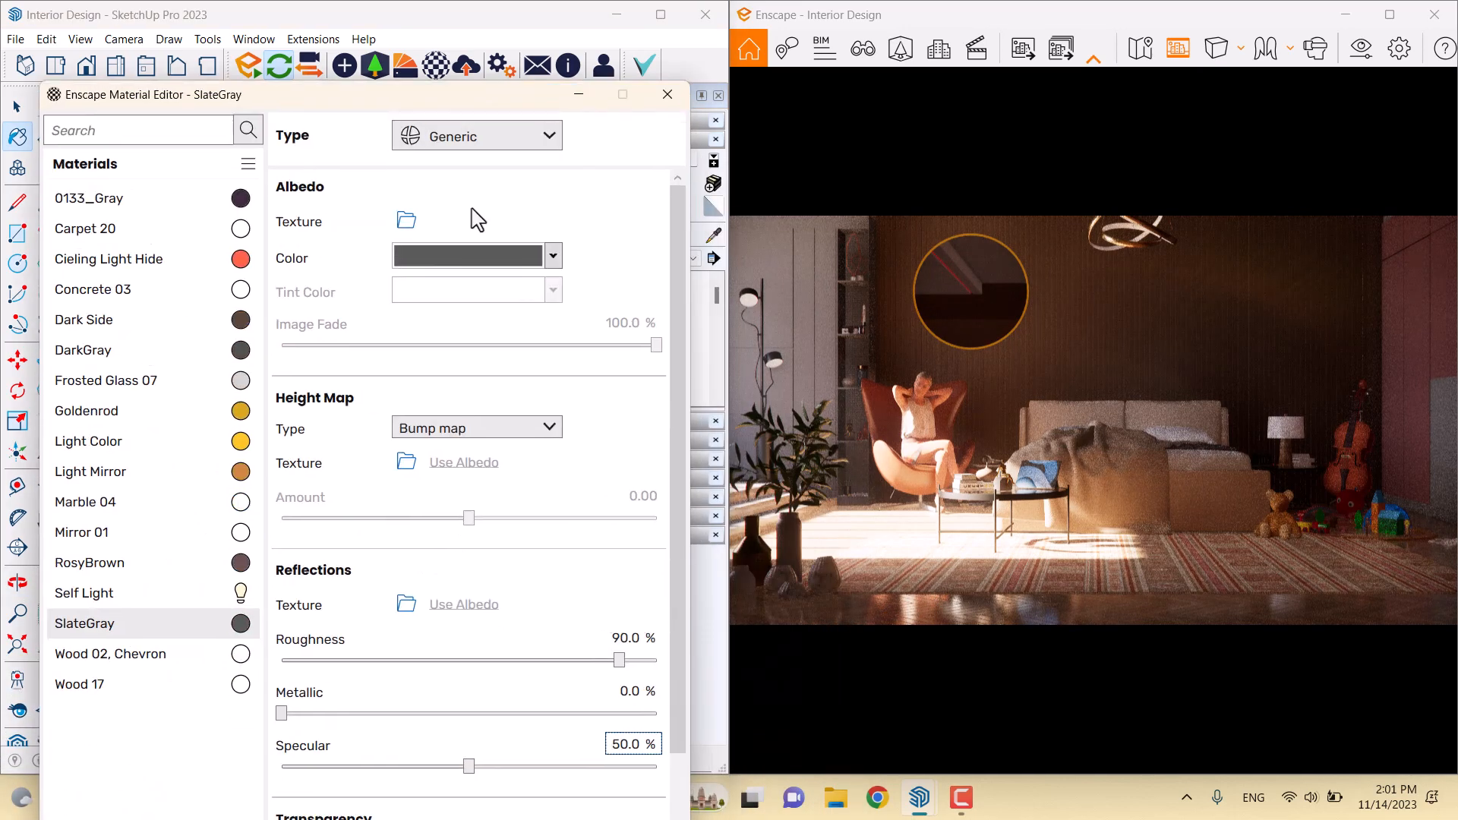
# Set the SlateGray roughness to 39%
pyautogui.click(625, 636)
pyautogui.write('40')
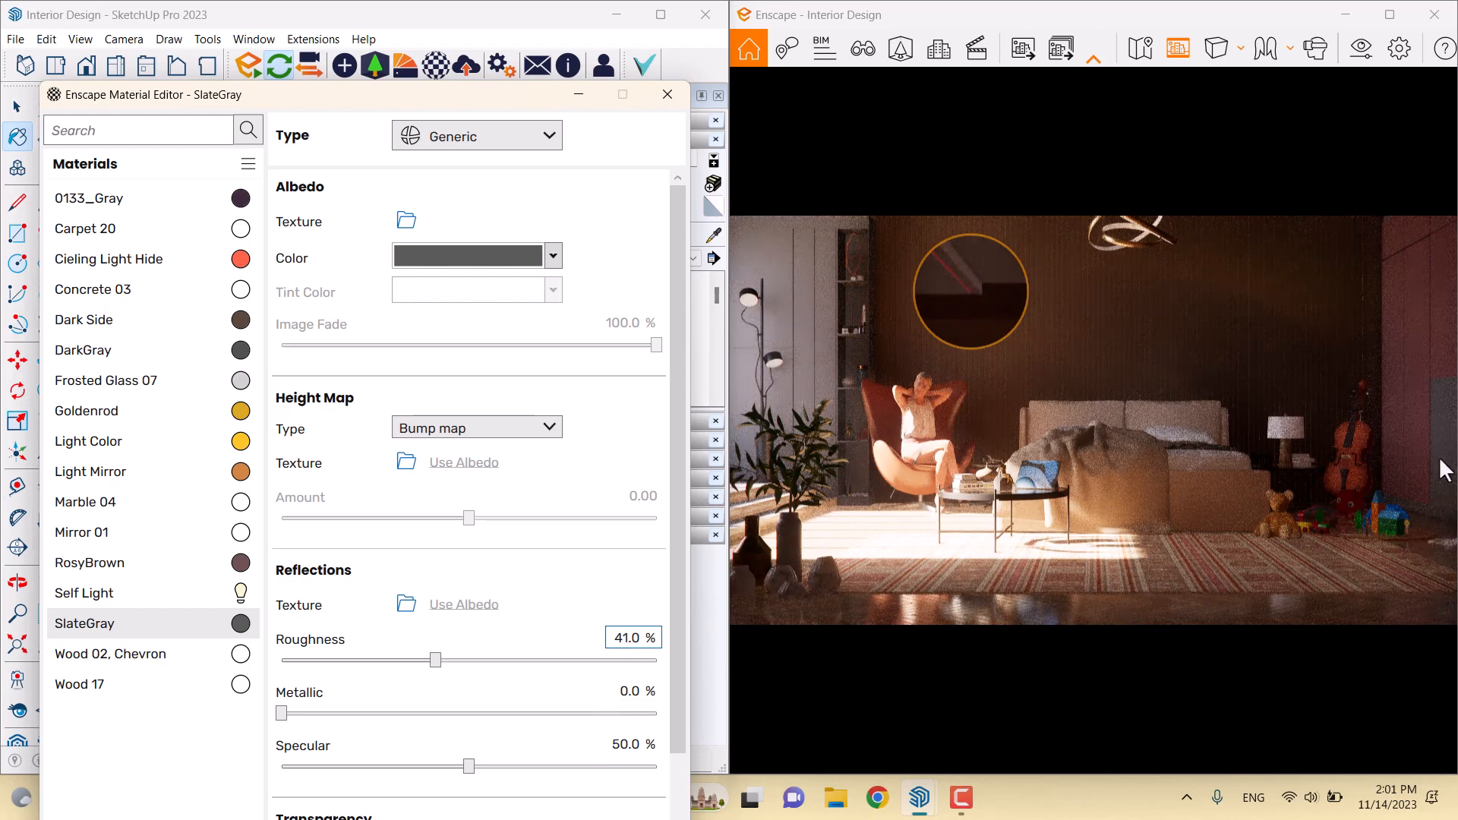
pyautogui.moveTo(1073, 467); pyautogui.dragTo(1235, 466)
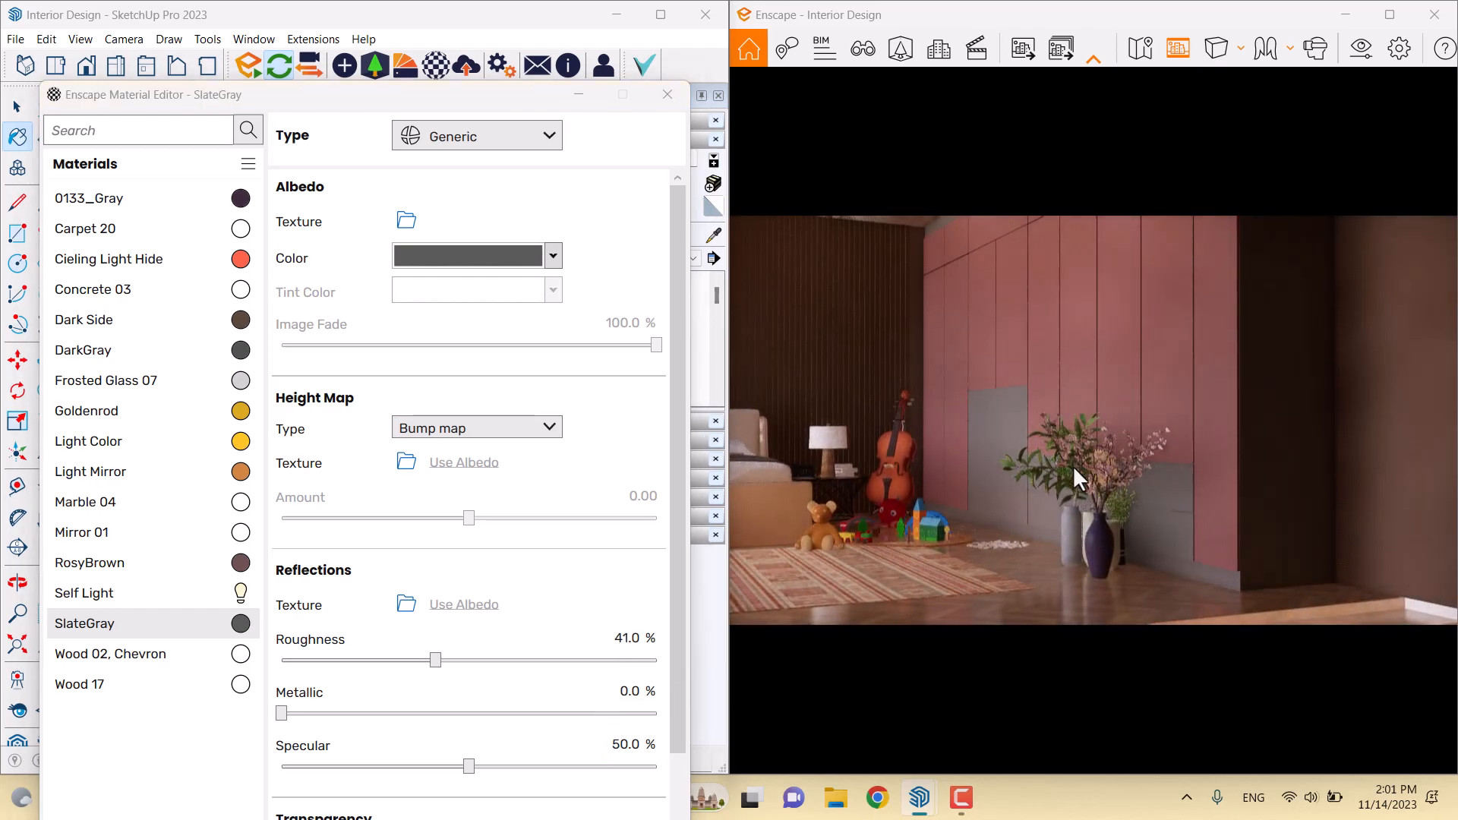
pyautogui.moveTo(974, 522); pyautogui.dragTo(981, 467, button='right')
pyautogui.moveTo(436, 664); pyautogui.dragTo(321, 664)
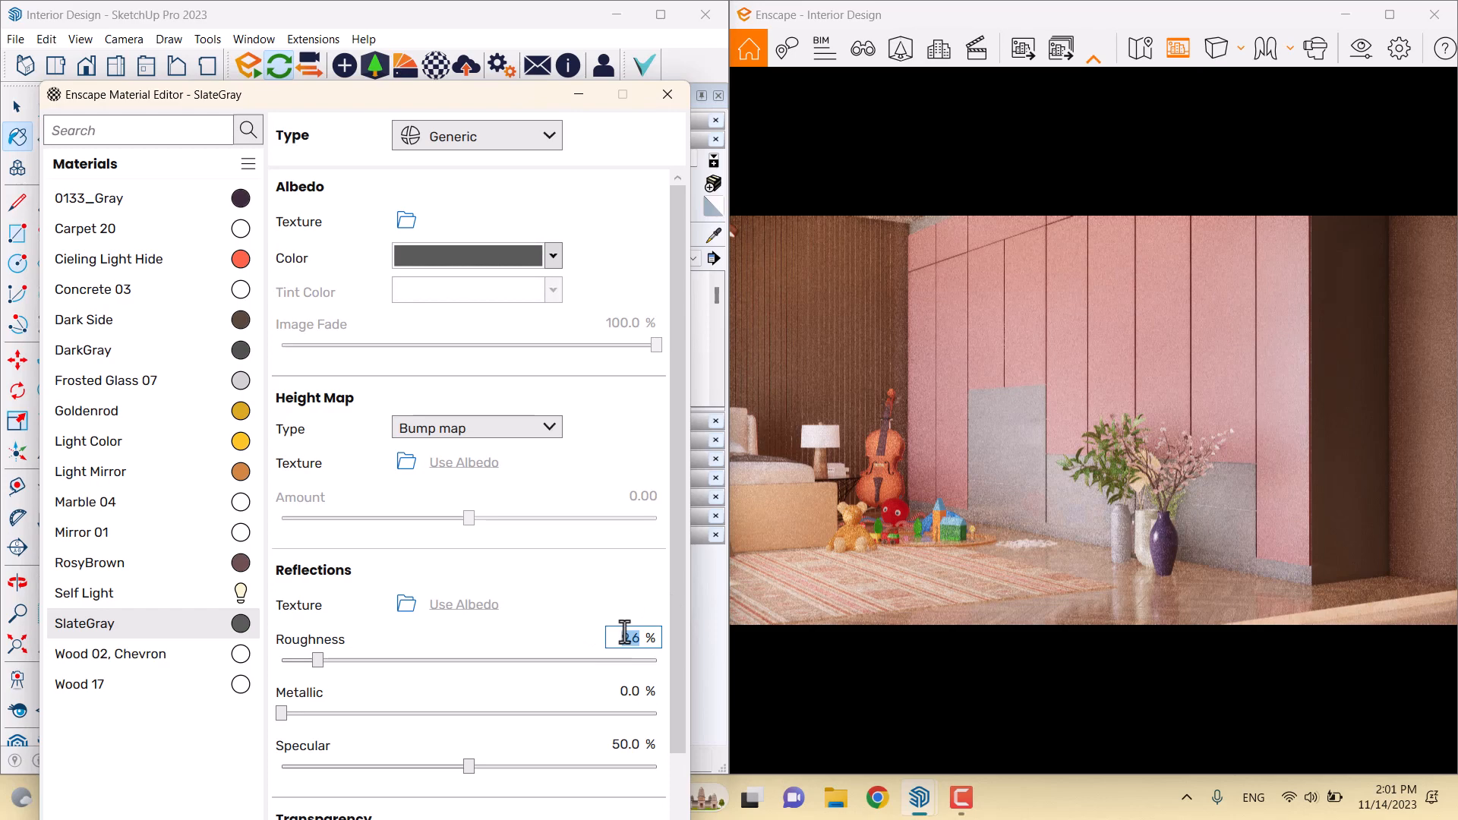
pyautogui.moveTo(319, 663); pyautogui.dragTo(267, 671)
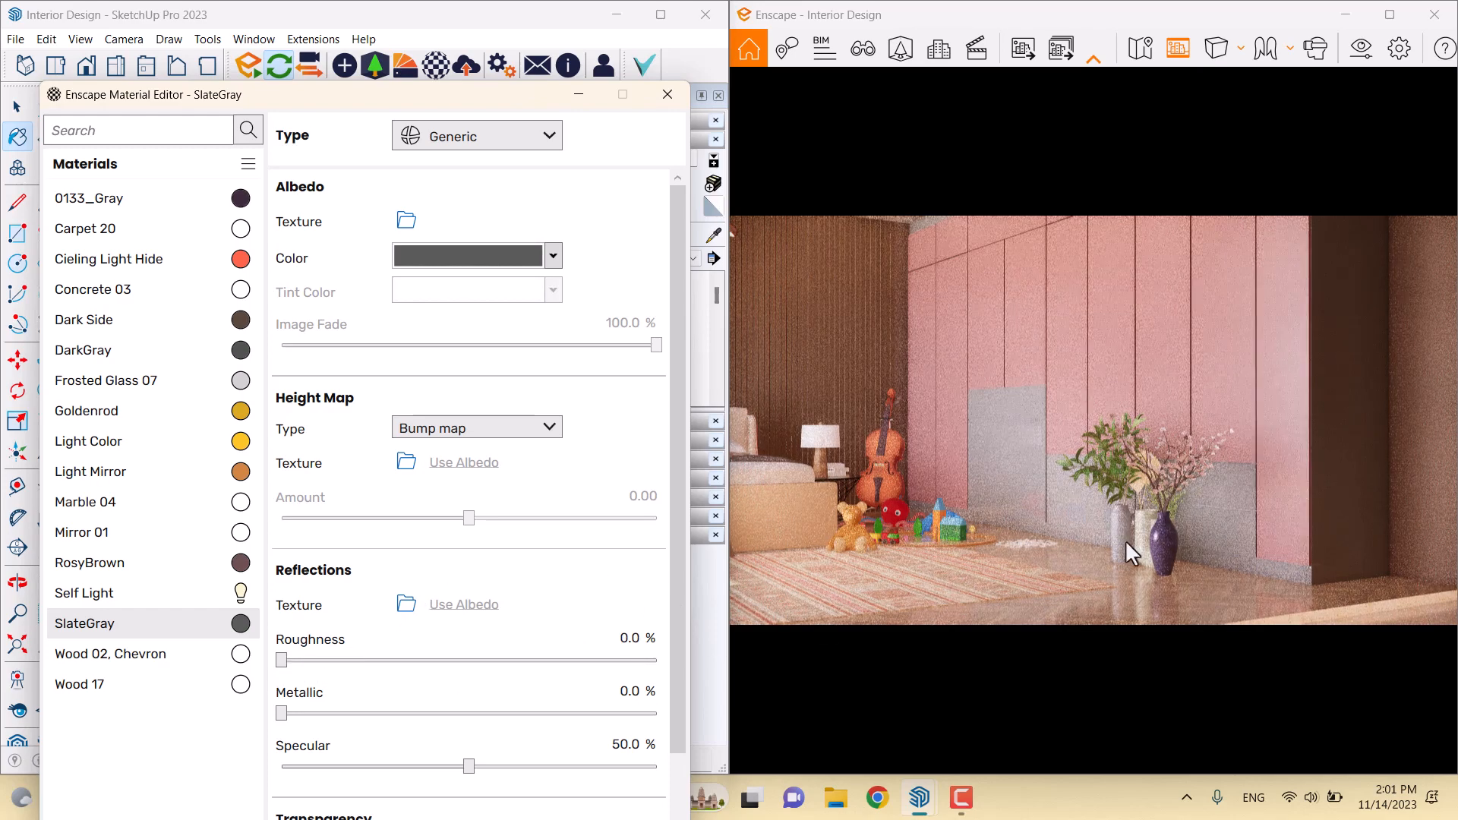
pyautogui.click(636, 642)
pyautogui.write('39')
pyautogui.press('Return')
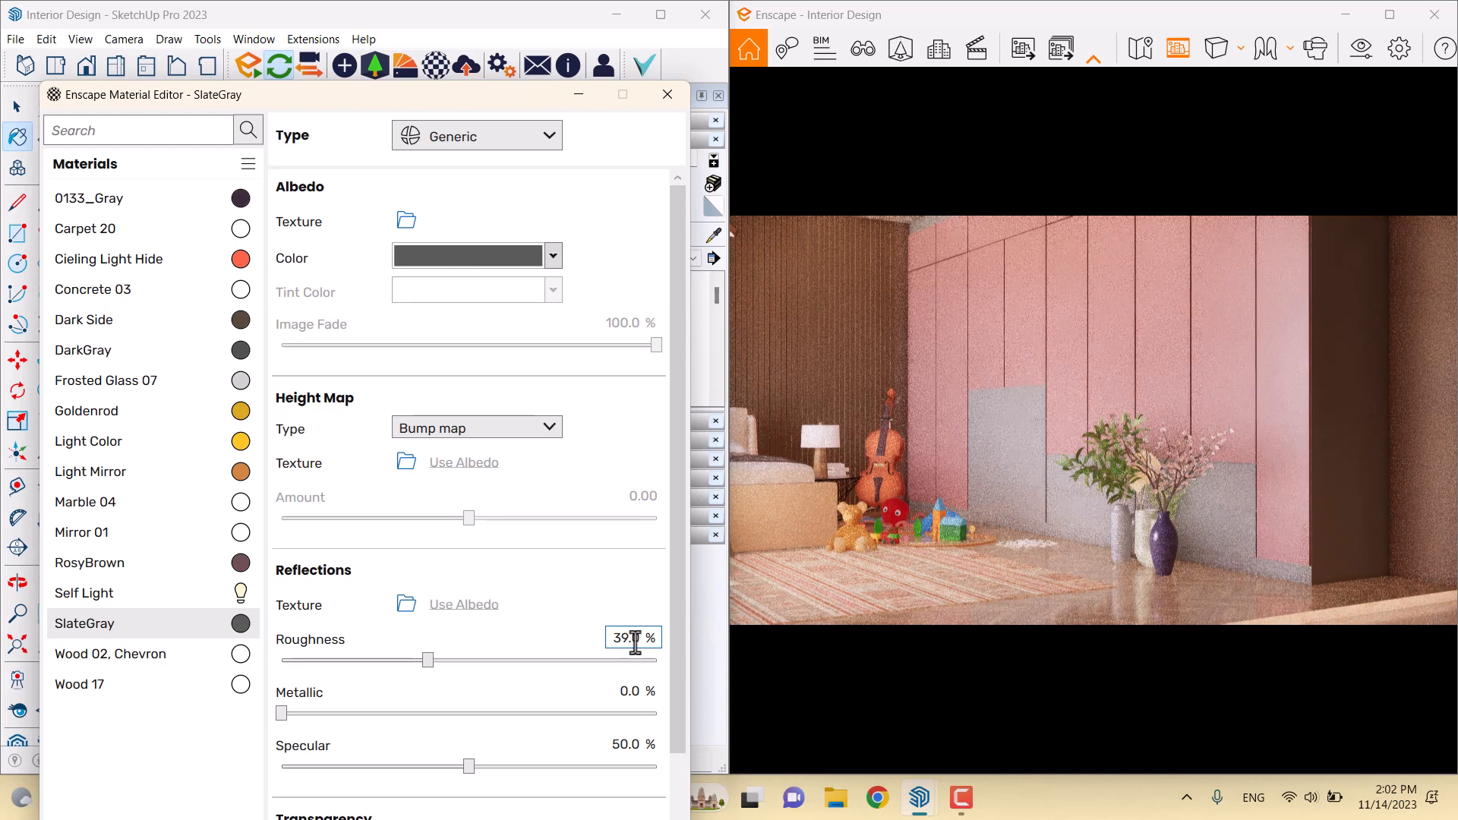
# Set SlateGray metallic to 1% and specular to 54%
pyautogui.write('1')
pyautogui.press('Return')
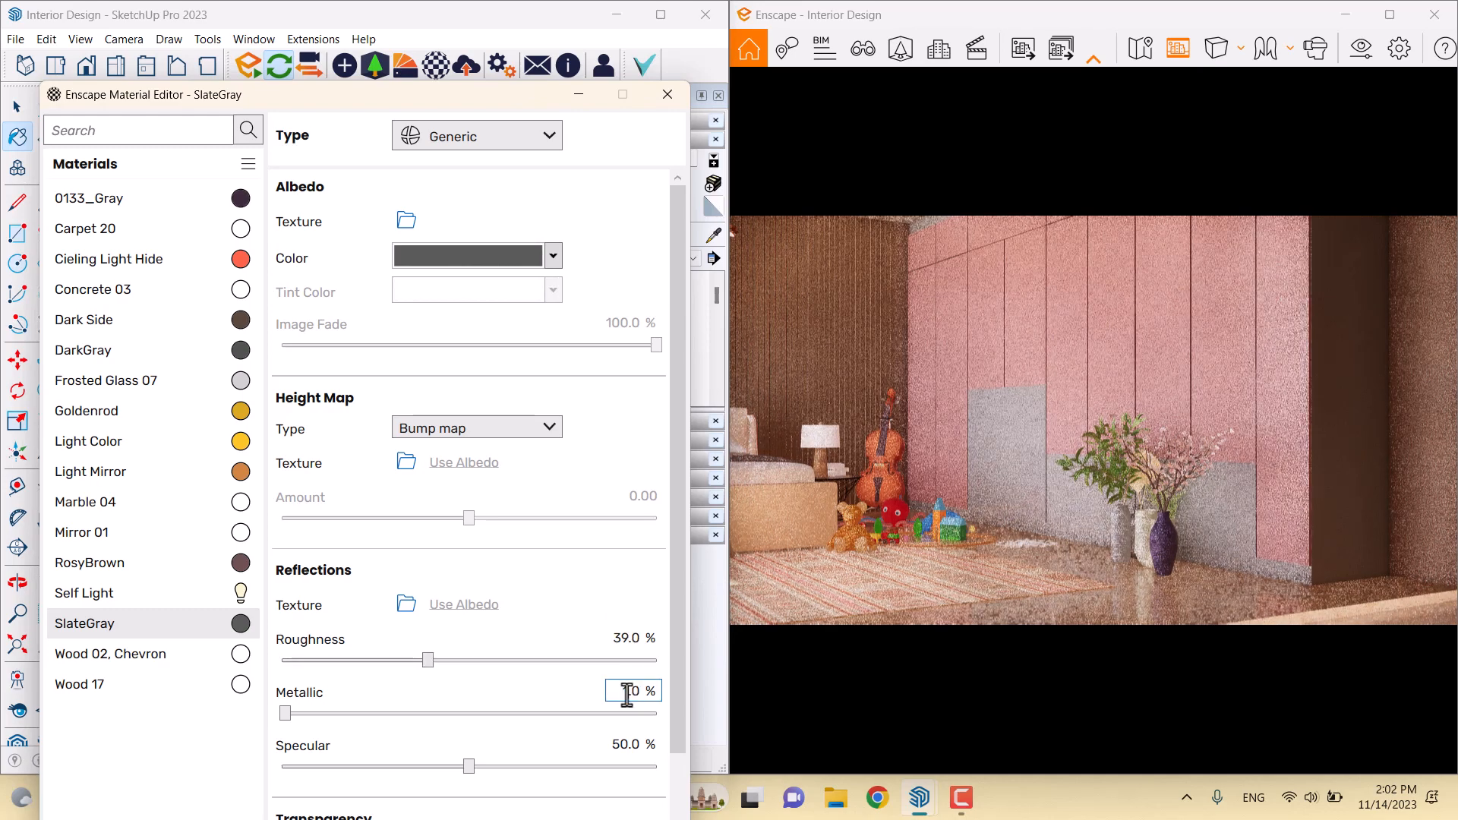
pyautogui.click(632, 744)
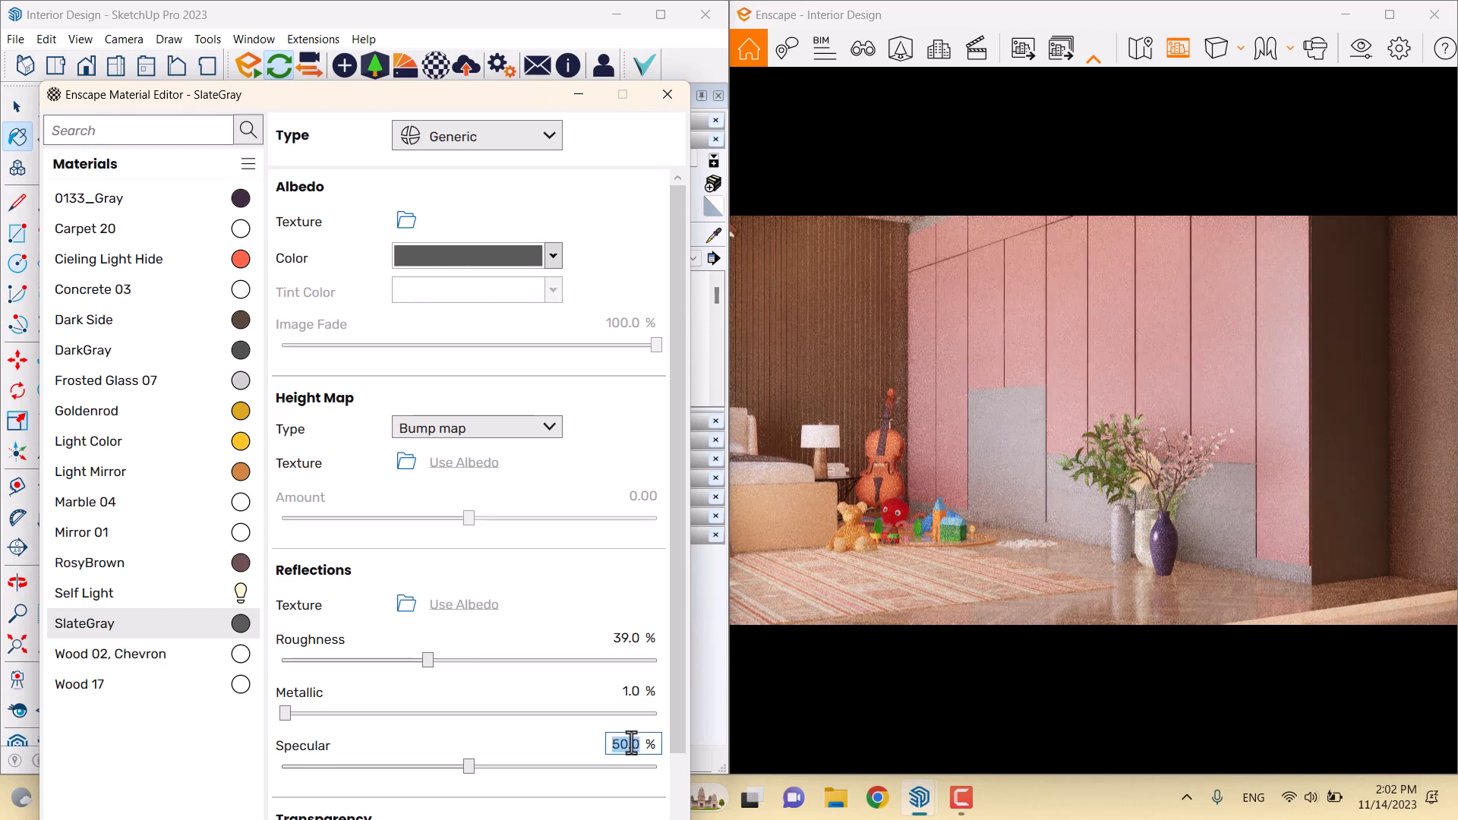
pyautogui.press('Return')
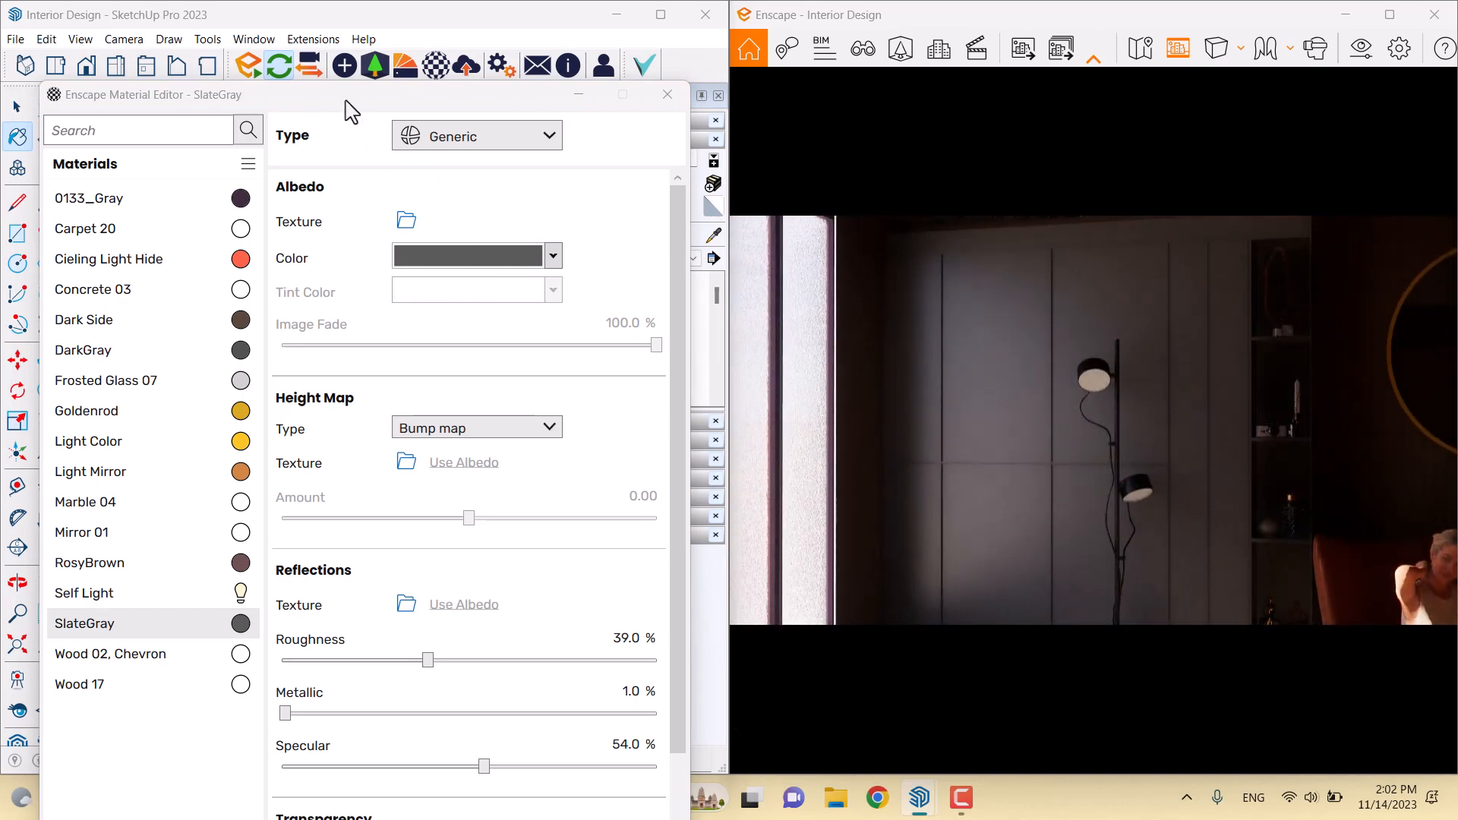
# Eyedrop the dark wall to load the SlateGray material's settings
pyautogui.moveTo(345, 97); pyautogui.dragTo(607, 433)
pyautogui.click(712, 239)
pyautogui.moveTo(215, 368); pyautogui.dragTo(630, 357, button='middle')
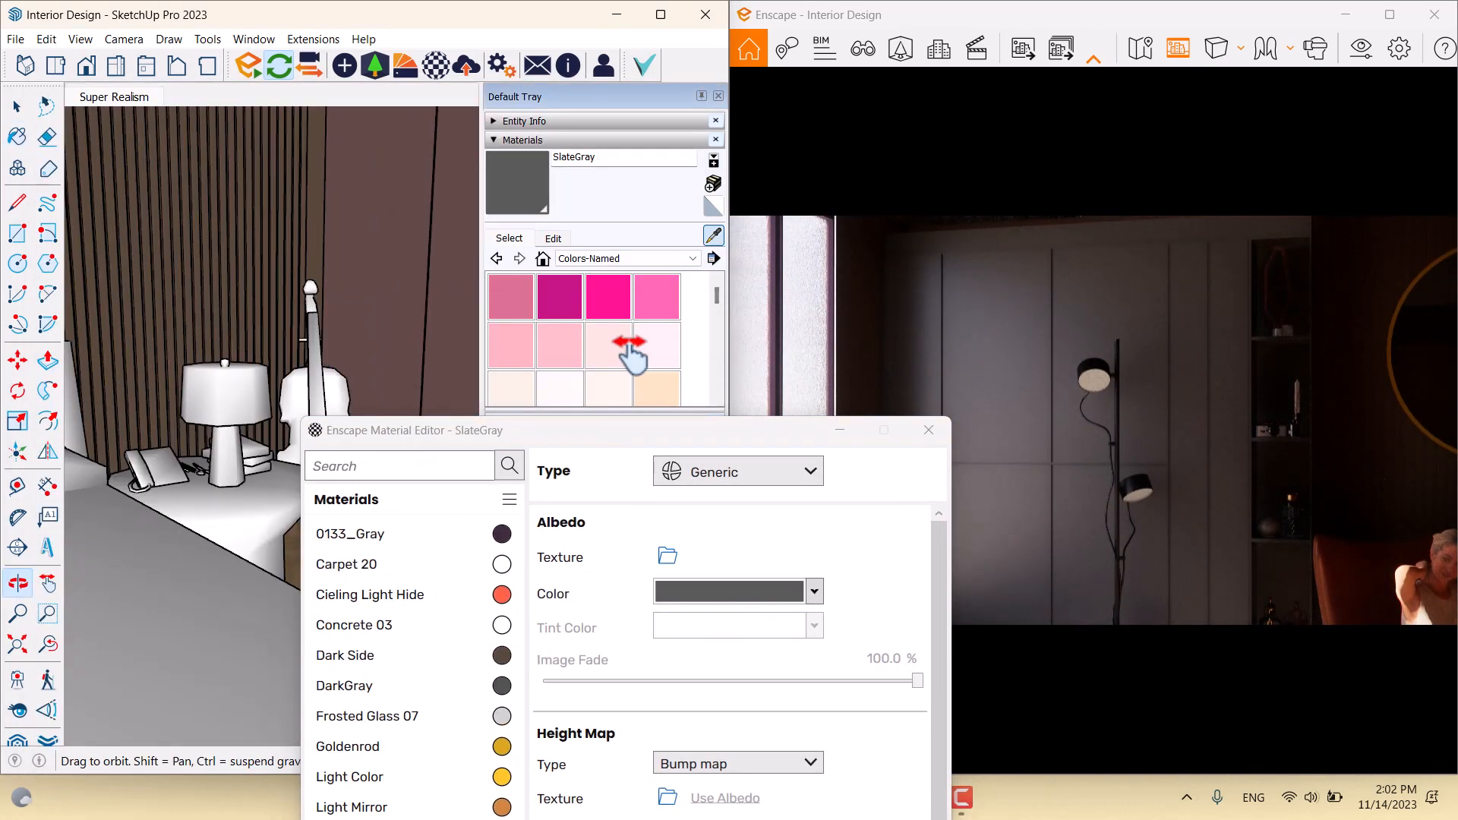
pyautogui.moveTo(220, 341); pyautogui.dragTo(885, 381, button='middle')
pyautogui.moveTo(252, 320); pyautogui.dragTo(278, 253, button='middle')
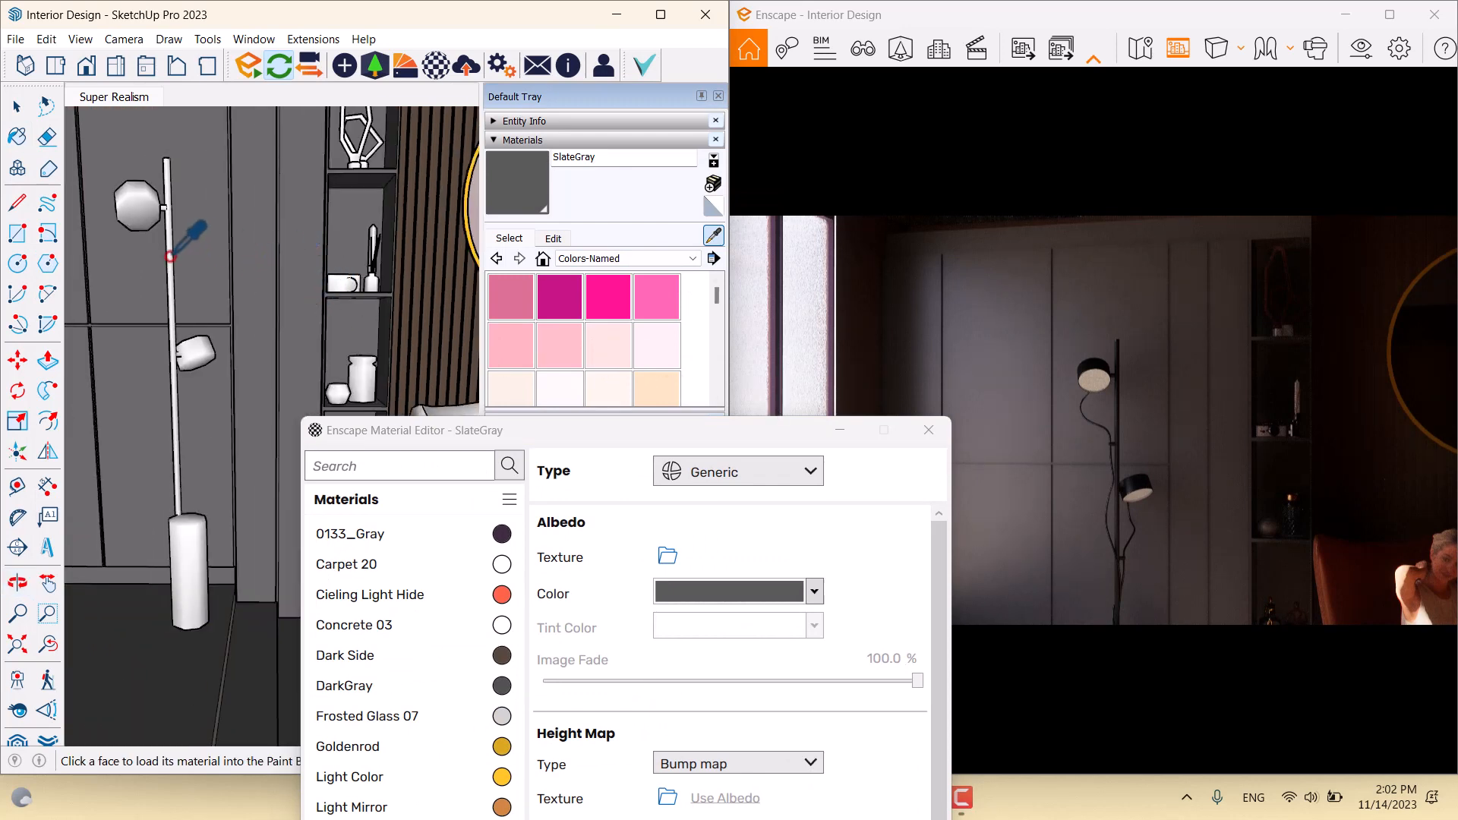
pyautogui.click(173, 257)
pyautogui.click(712, 237)
pyautogui.click(265, 207)
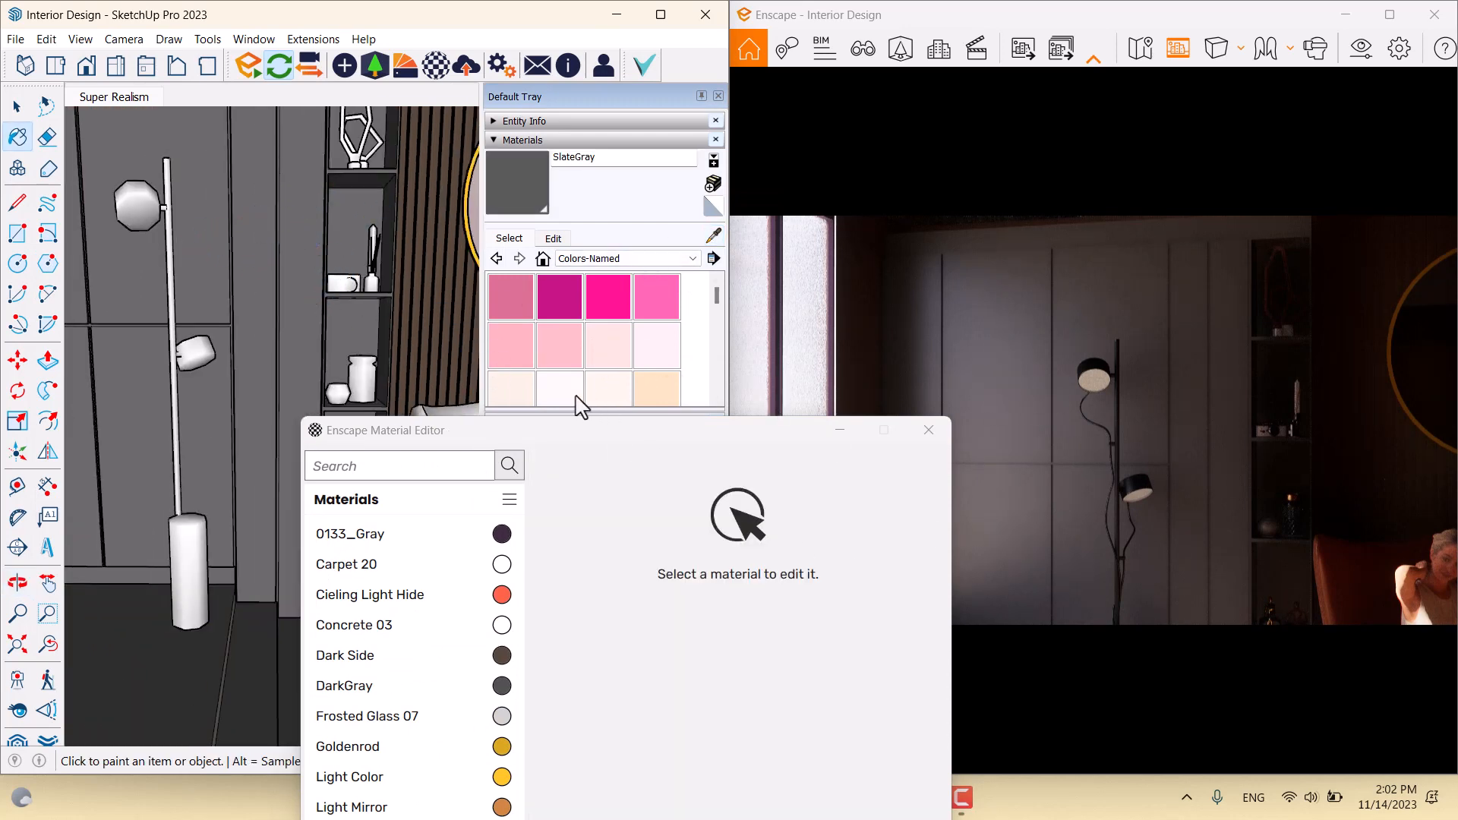
pyautogui.moveTo(572, 436); pyautogui.dragTo(433, 107)
pyautogui.click(300, 631)
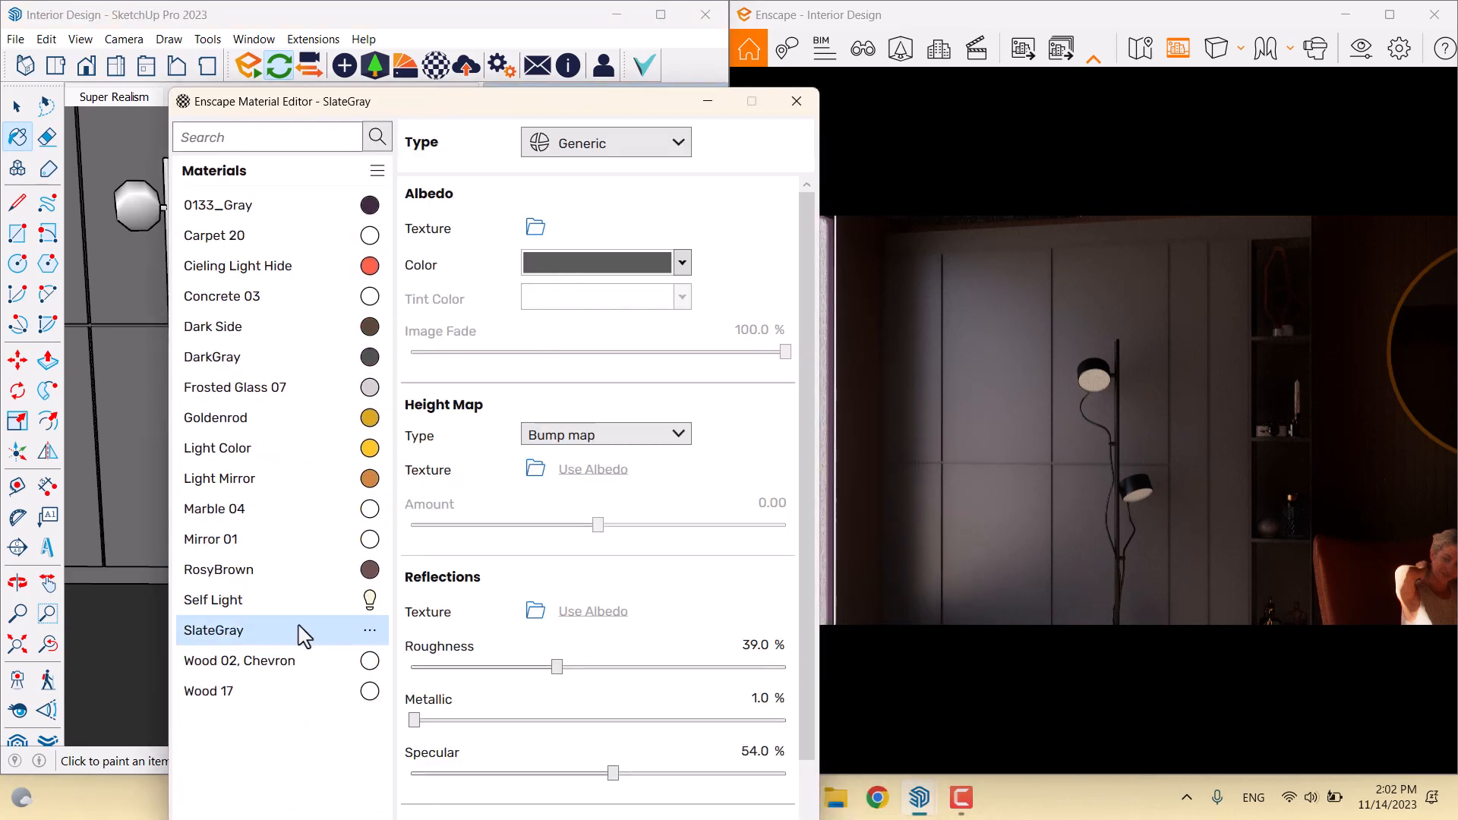
# Set the SlateGray roughness to 47% and widen the render view
pyautogui.moveTo(557, 666); pyautogui.dragTo(504, 672)
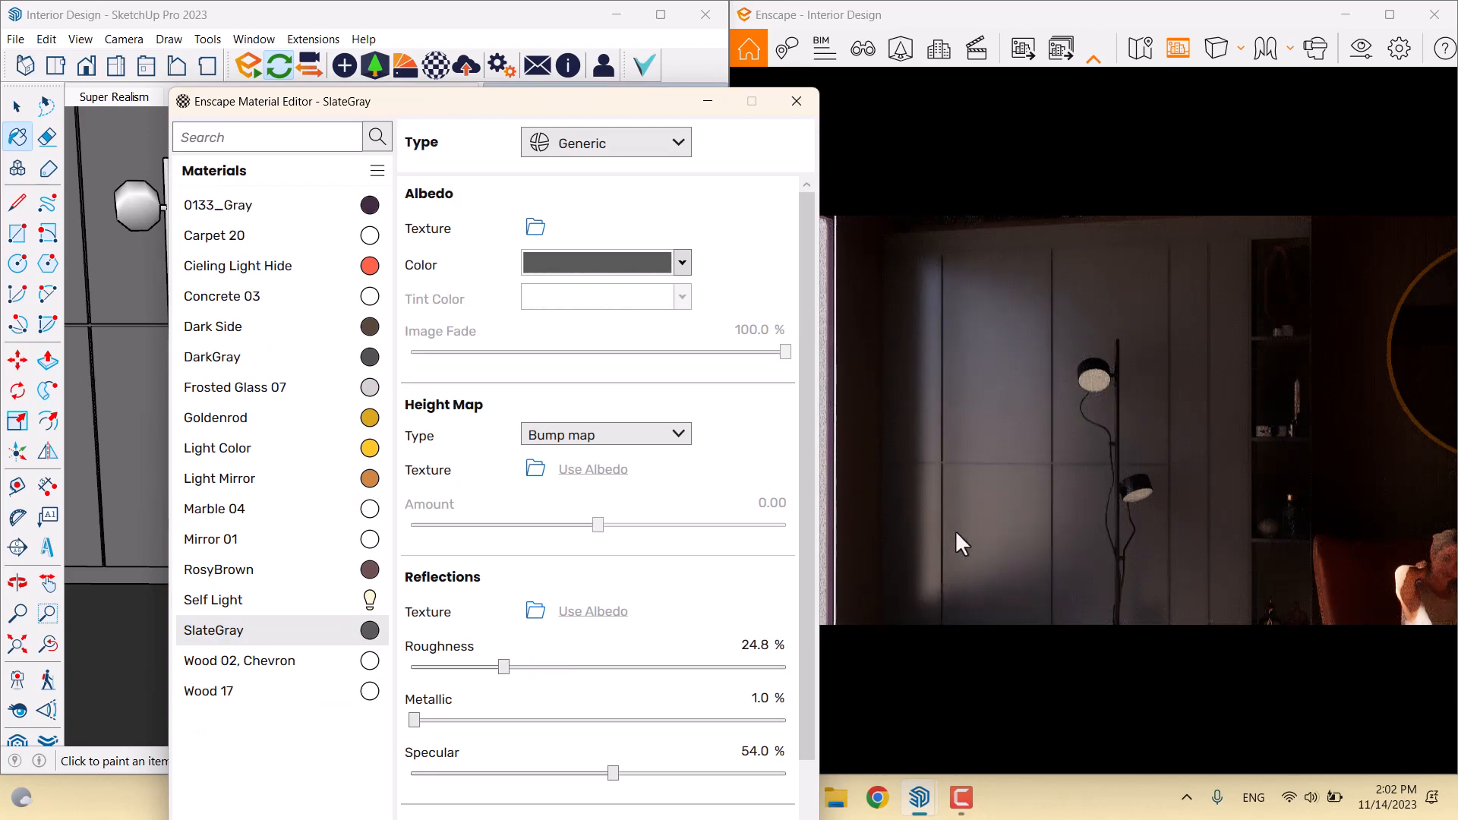
pyautogui.moveTo(925, 395); pyautogui.dragTo(965, 454)
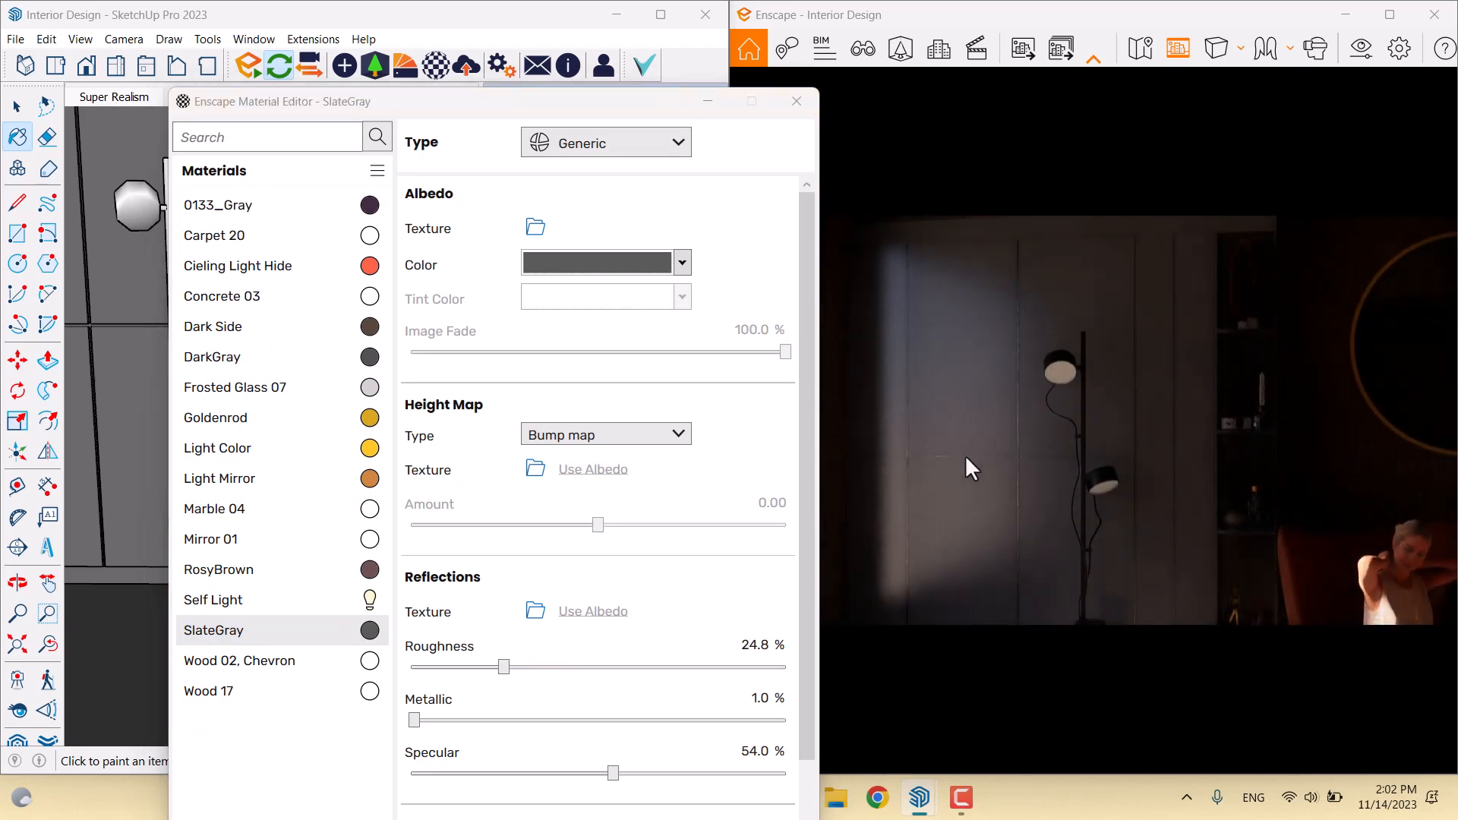
pyautogui.click(753, 645)
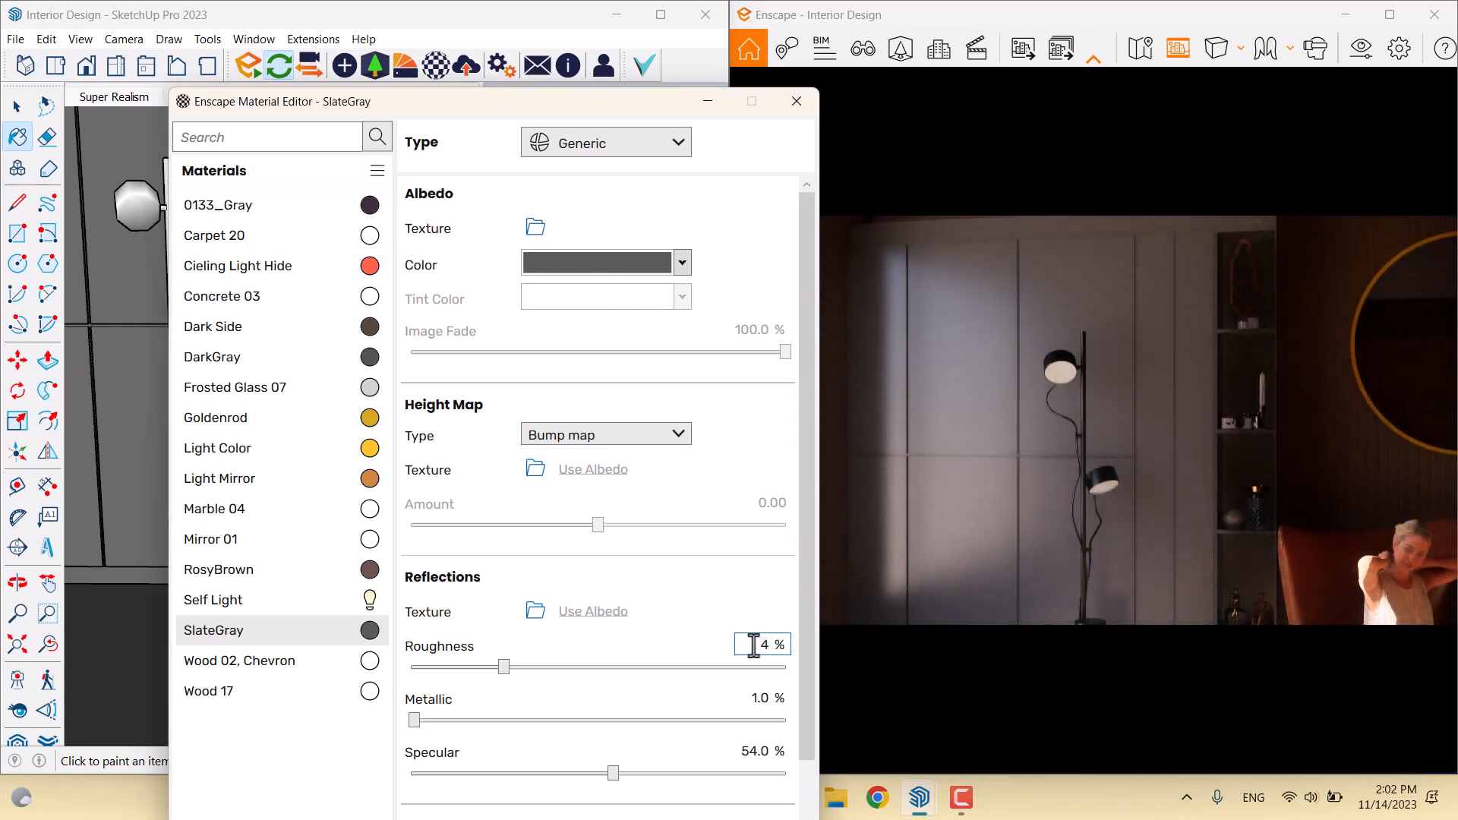
pyautogui.press('Return')
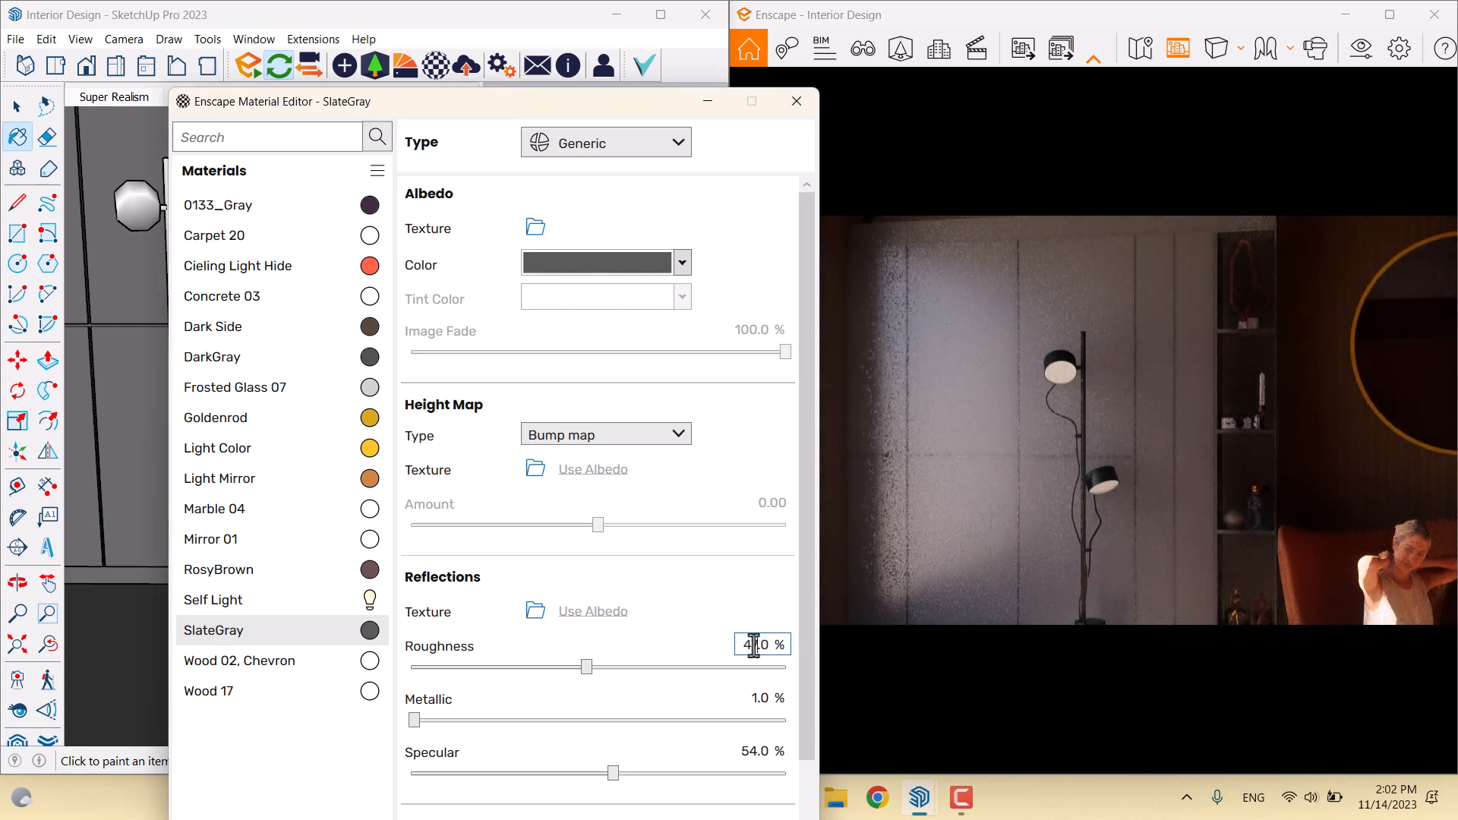
pyautogui.moveTo(1005, 614); pyautogui.dragTo(1170, 613)
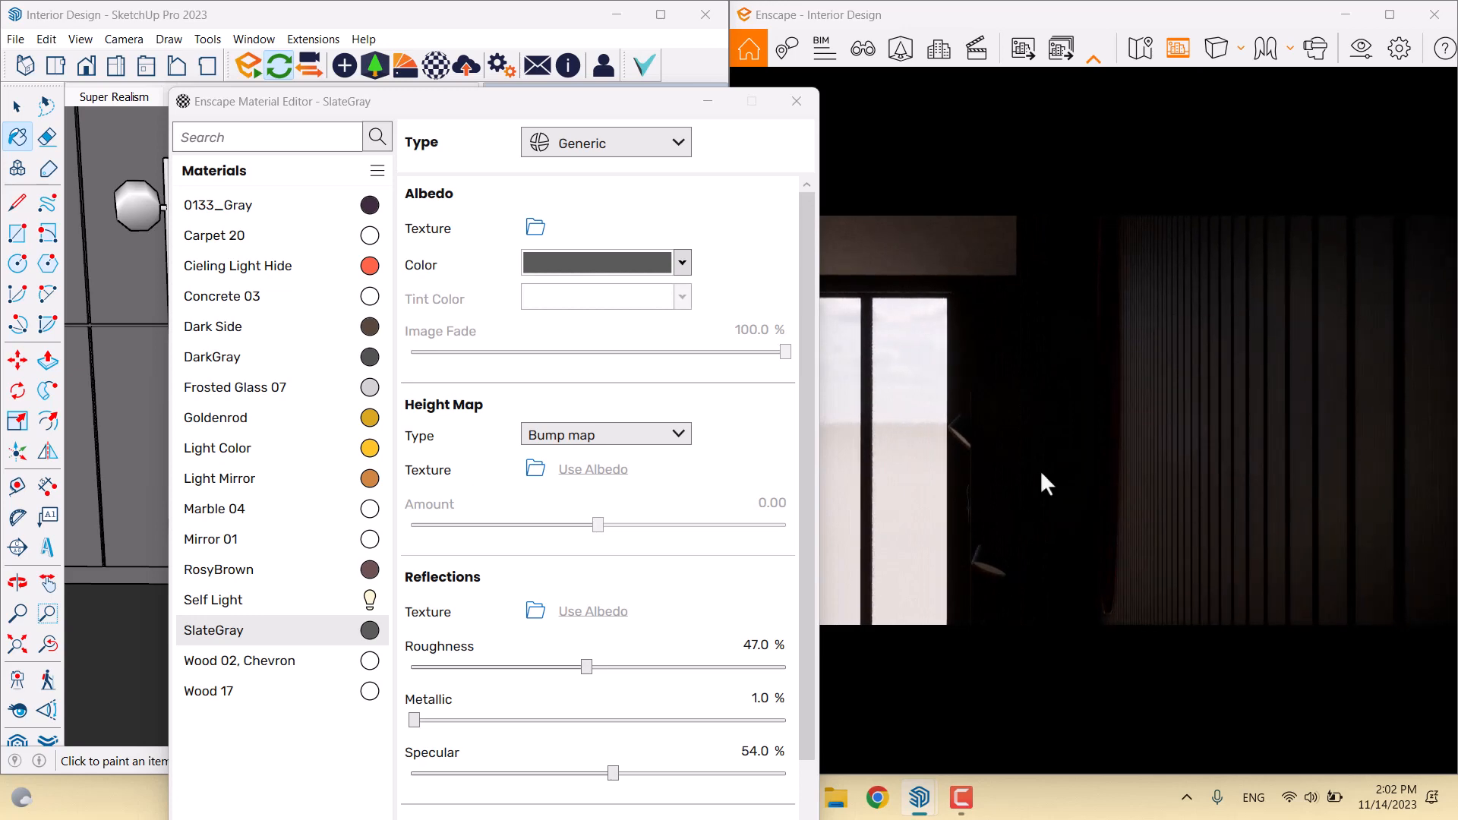
pyautogui.moveTo(498, 114); pyautogui.dragTo(591, 415)
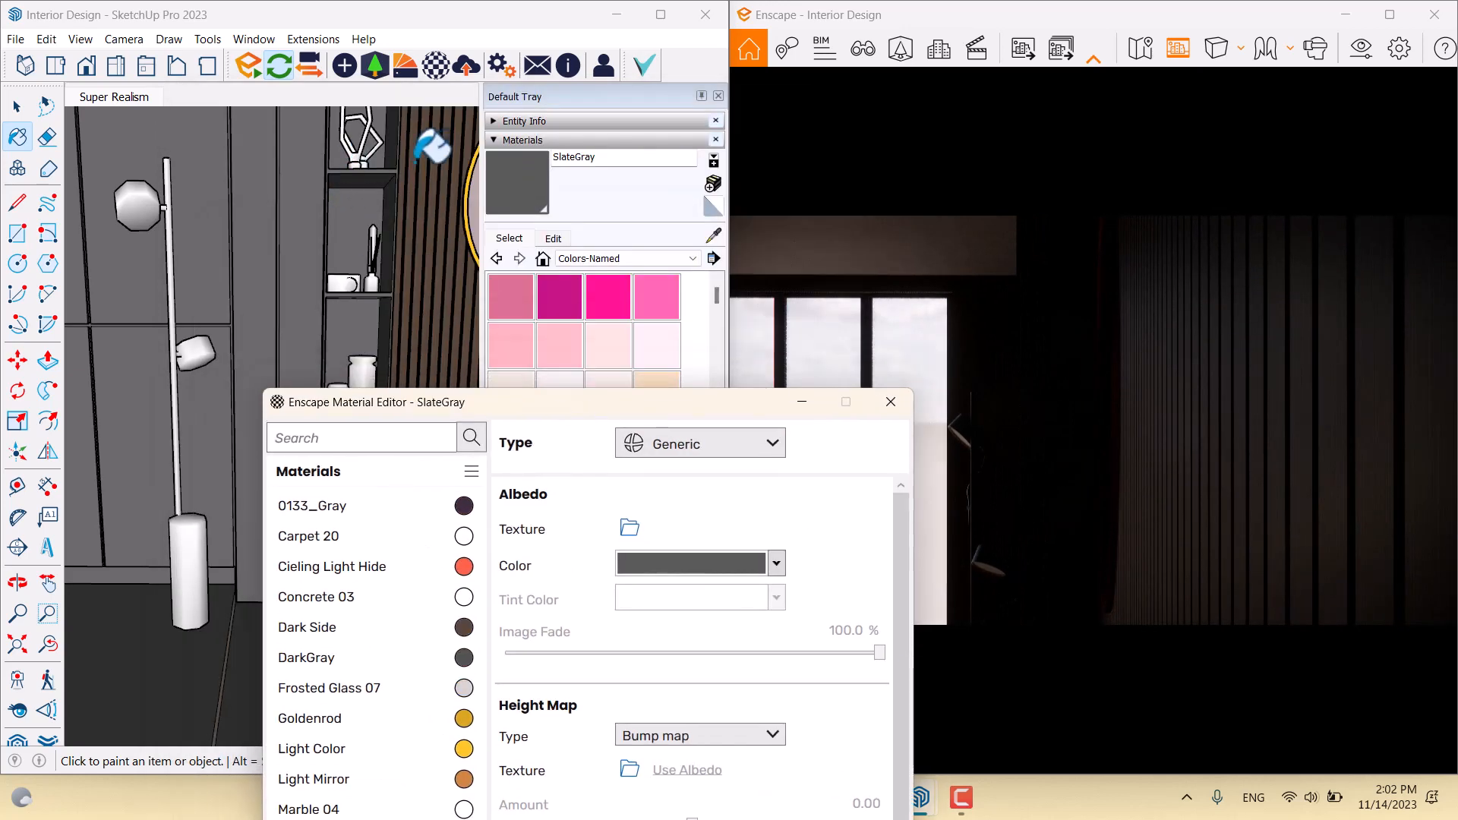
pyautogui.moveTo(433, 144)
pyautogui.mouseDown(button='middle')
pyautogui.moveTo(220, 220)
pyautogui.moveTo(348, 241)
pyautogui.moveTo(157, 230)
pyautogui.moveTo(424, 152)
pyautogui.moveTo(371, 196)
pyautogui.moveTo(171, 214)
pyautogui.mouseUp(button='middle')
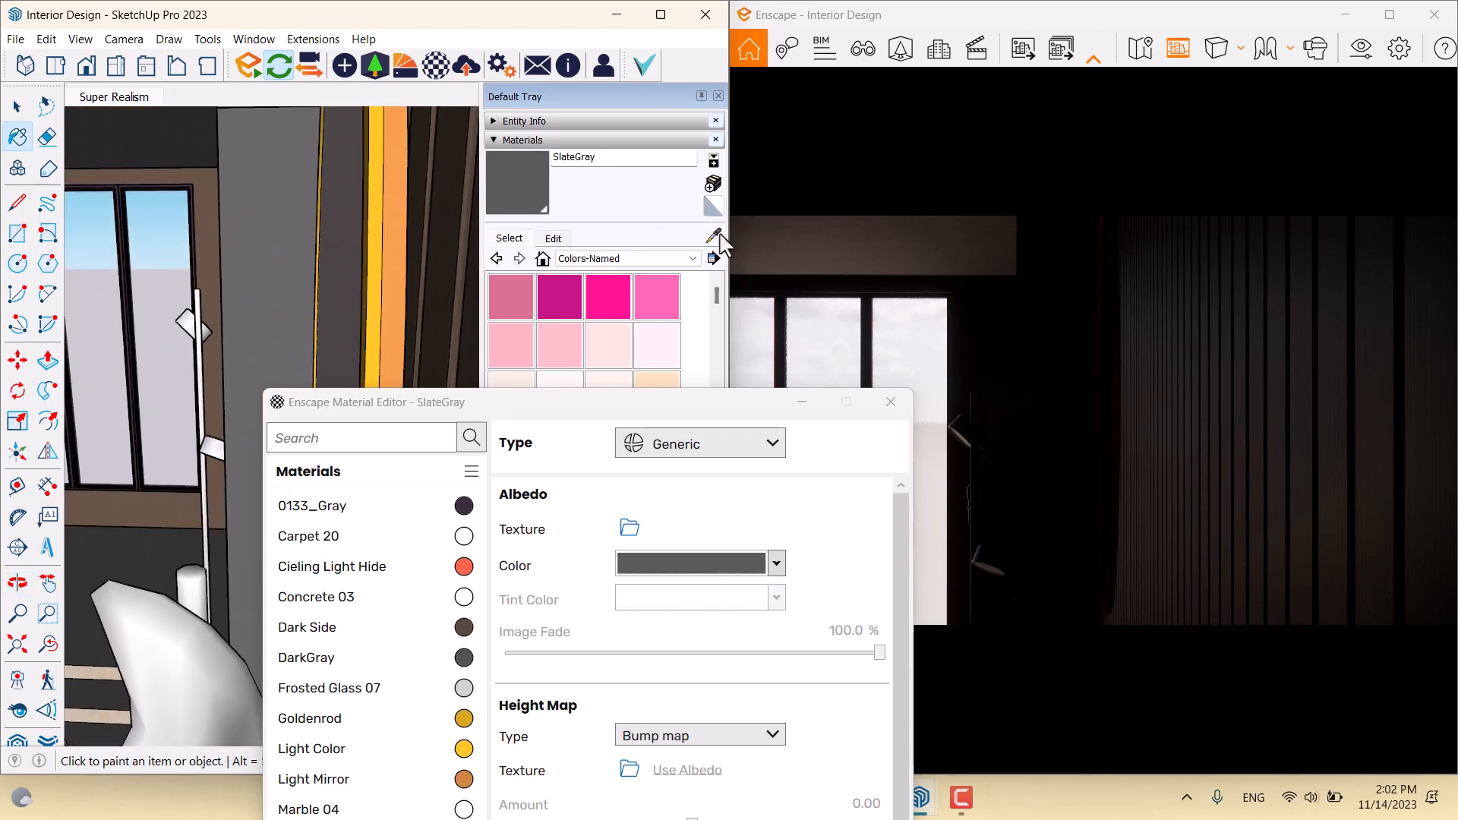
# Sample the orange strip's Light Mirror material and make it self-illuminated
pyautogui.click(714, 236)
pyautogui.click(403, 202)
pyautogui.moveTo(465, 401); pyautogui.dragTo(257, 163)
pyautogui.click(516, 218)
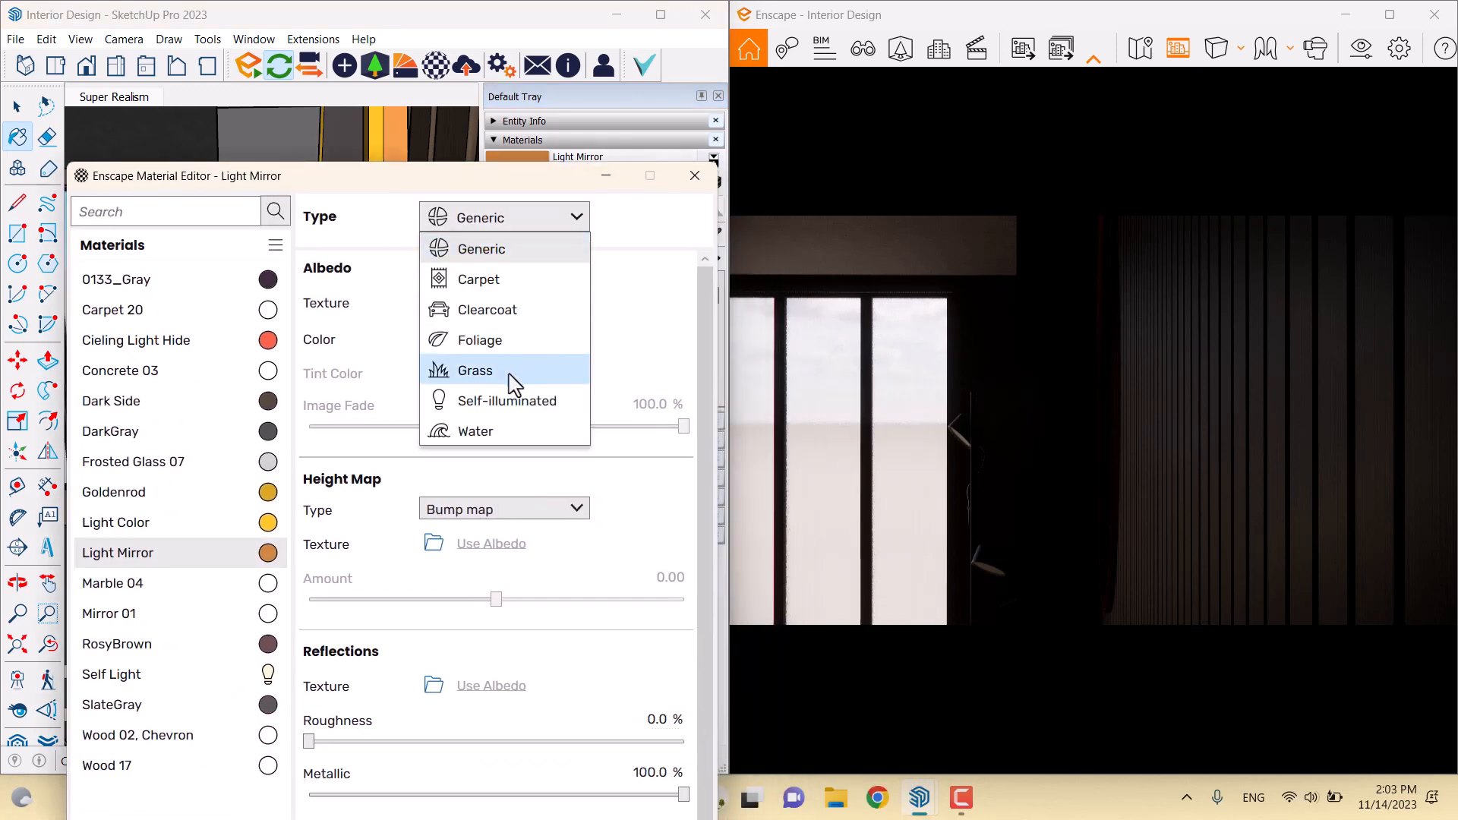
pyautogui.click(501, 400)
# Turn the render view to the round mirror and bed to see the glowing rim
pyautogui.moveTo(879, 417); pyautogui.dragTo(1012, 407, button='right')
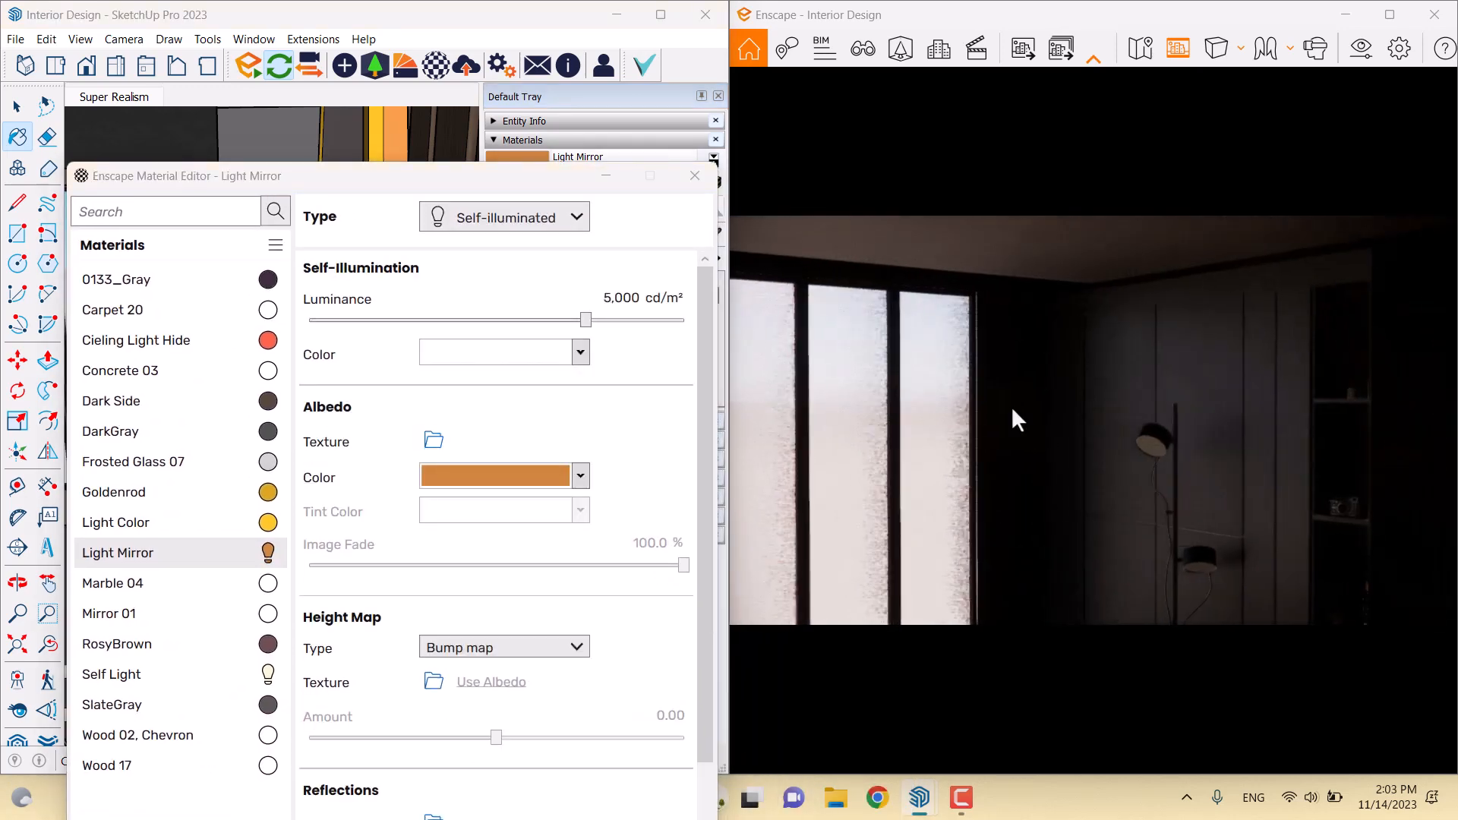
pyautogui.moveTo(1011, 407); pyautogui.dragTo(1264, 408)
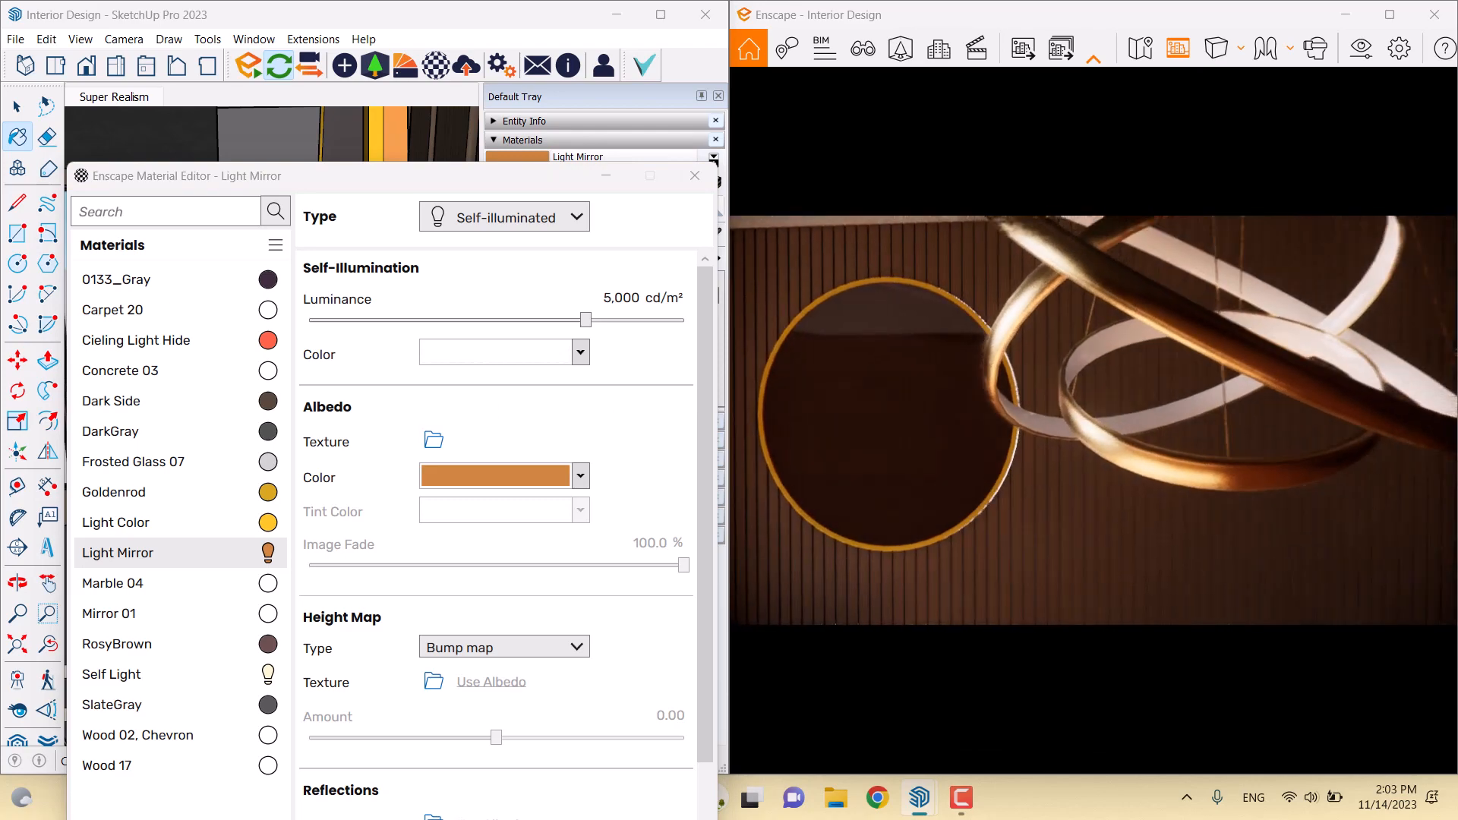
pyautogui.scroll(-3, 1094, 420)
pyautogui.moveTo(1094, 420); pyautogui.dragTo(1050, 368)
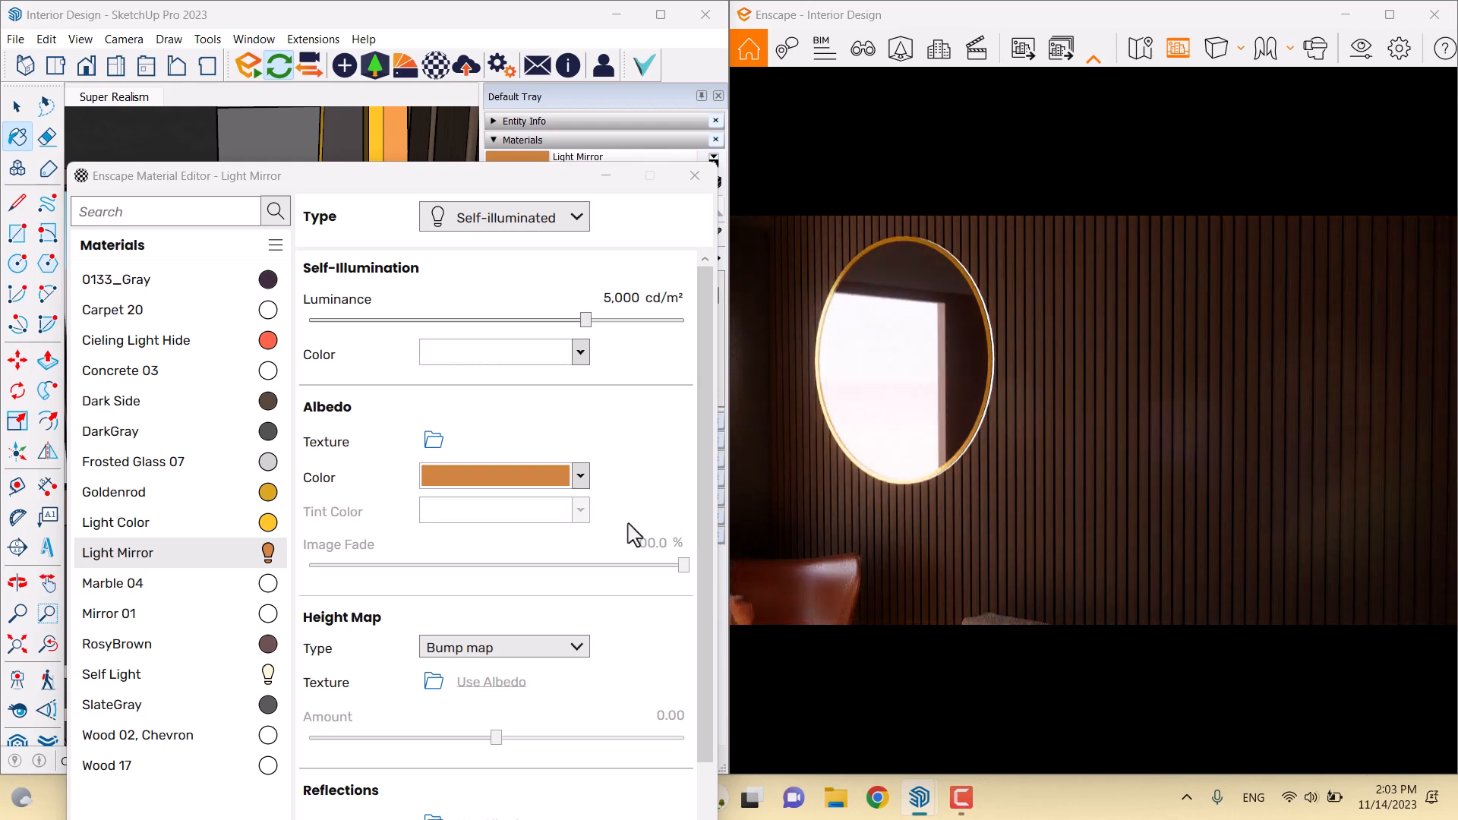
# Set the Light Mirror albedo colour to pale yellow #F2E19C
pyautogui.click(579, 478)
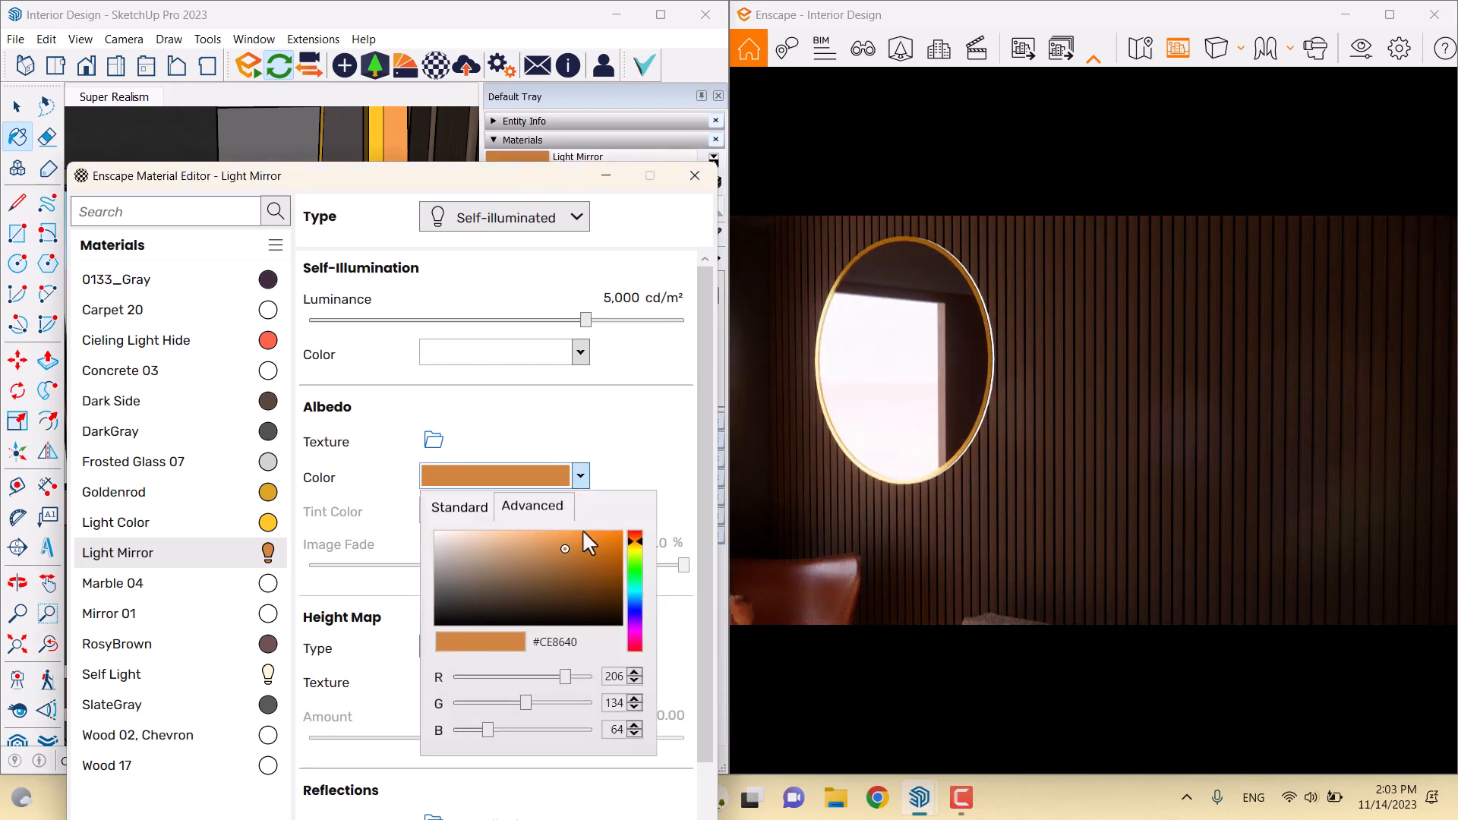
pyautogui.click(478, 513)
pyautogui.click(617, 509)
pyautogui.click(581, 478)
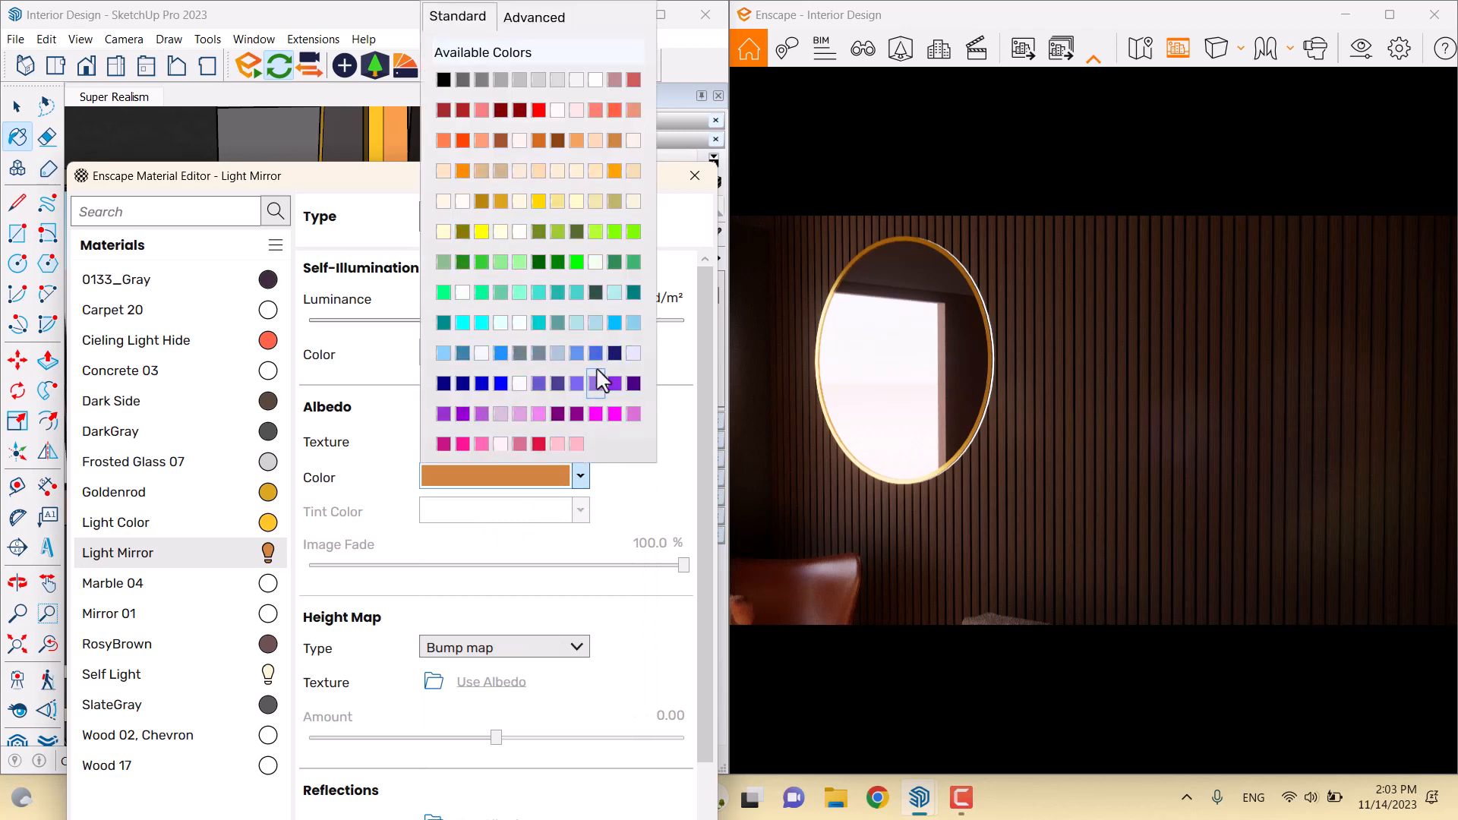
pyautogui.click(537, 29)
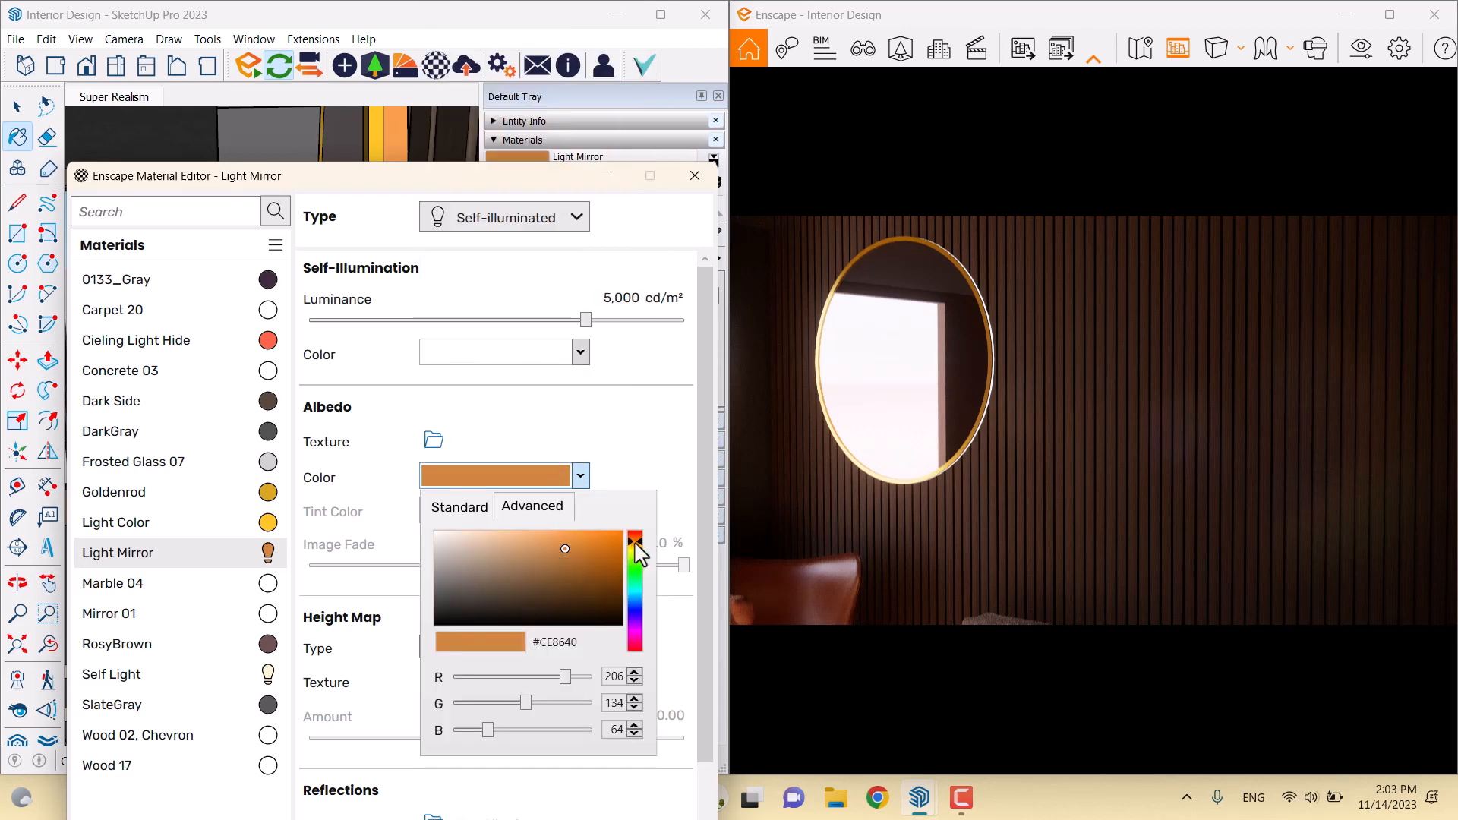
pyautogui.moveTo(636, 542); pyautogui.dragTo(501, 534)
pyautogui.click(604, 483)
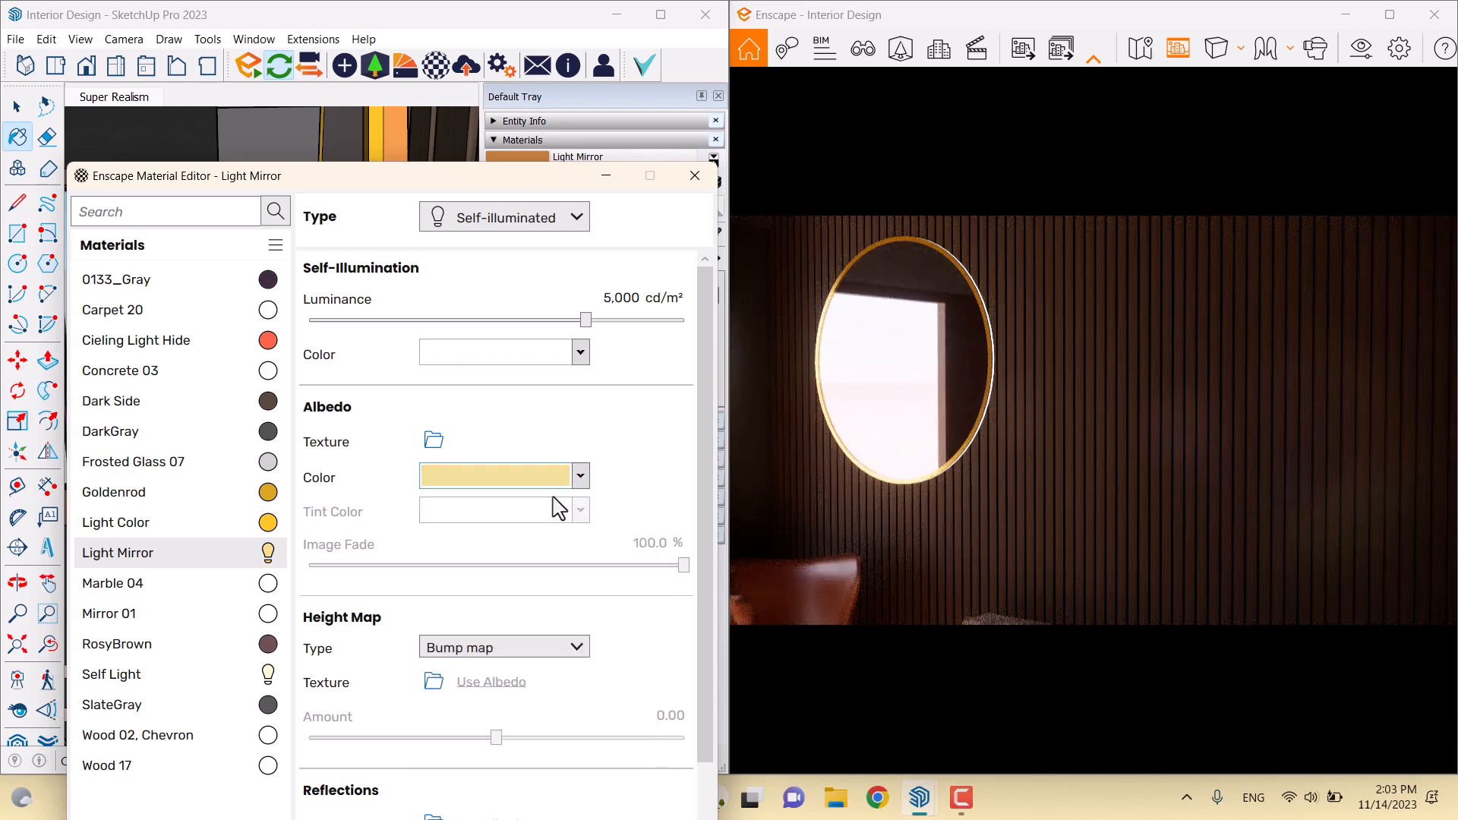
pyautogui.click(554, 484)
pyautogui.moveTo(587, 644); pyautogui.dragTo(502, 643)
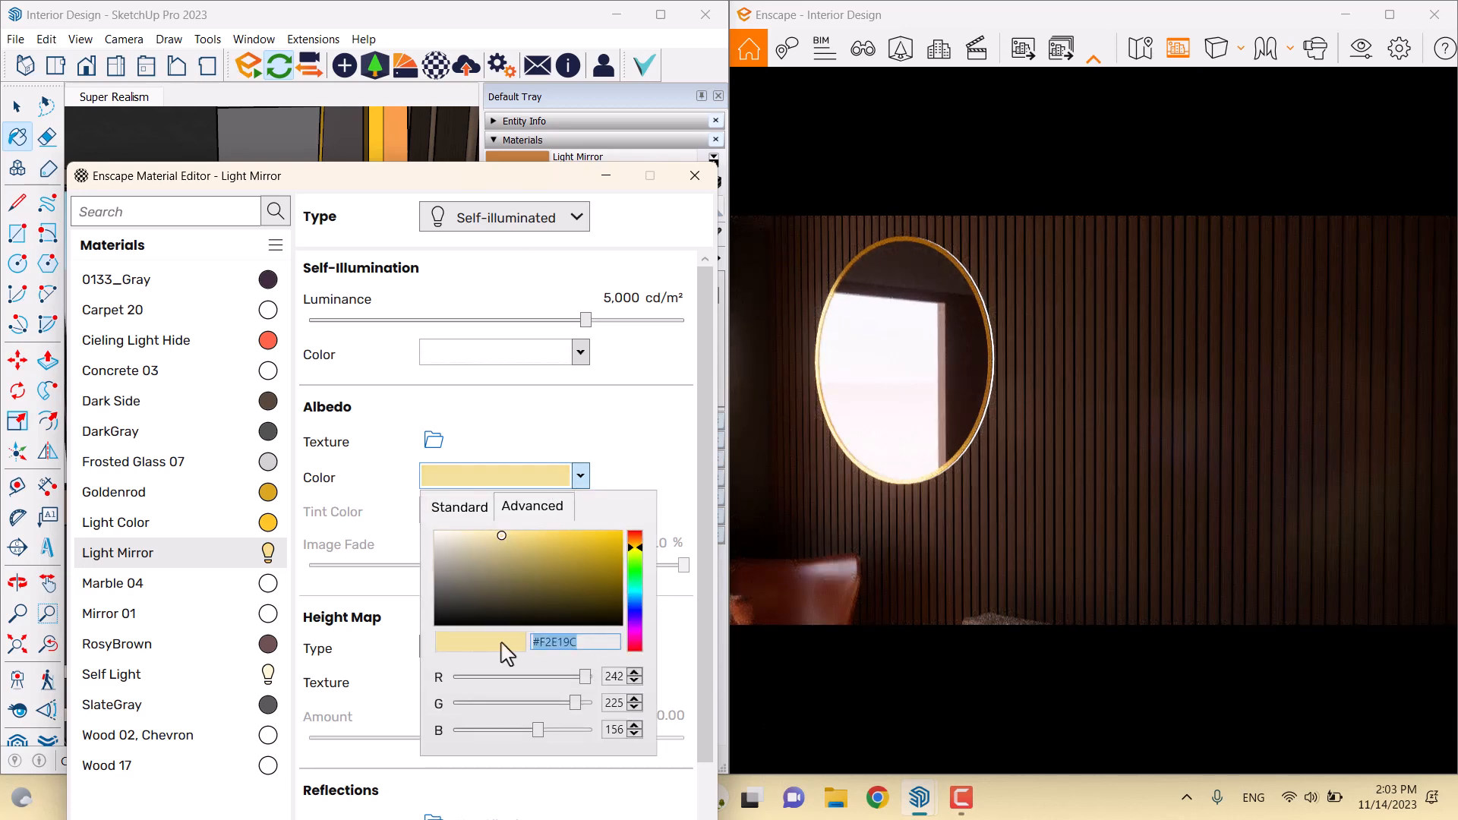
pyautogui.click(622, 393)
# Make the glow colour #F2E19C and raise the luminance to 26,000 cd/m²
pyautogui.click(581, 354)
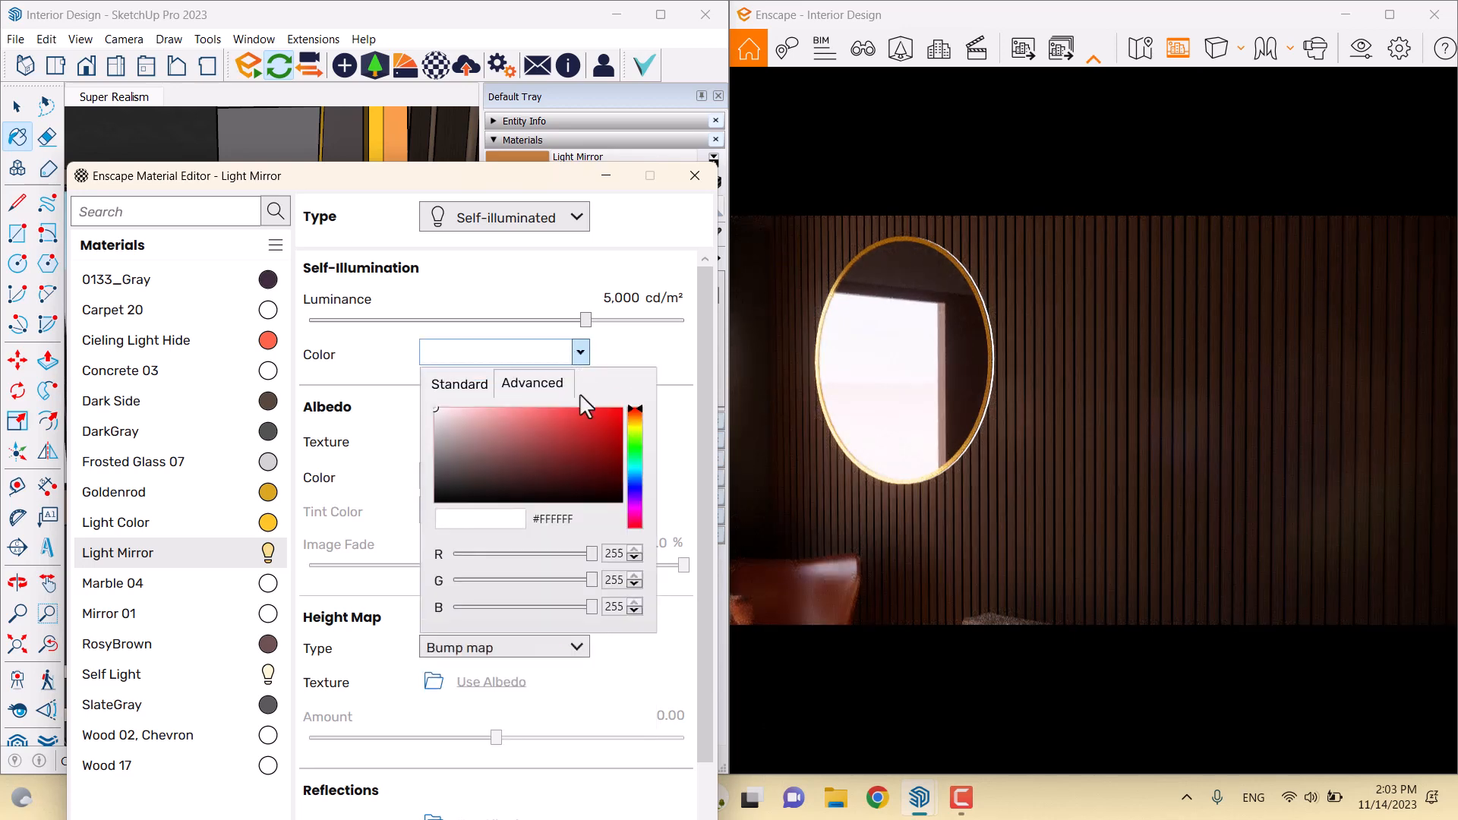
pyautogui.moveTo(581, 524); pyautogui.dragTo(502, 524)
pyautogui.press('Return')
pyautogui.click(635, 358)
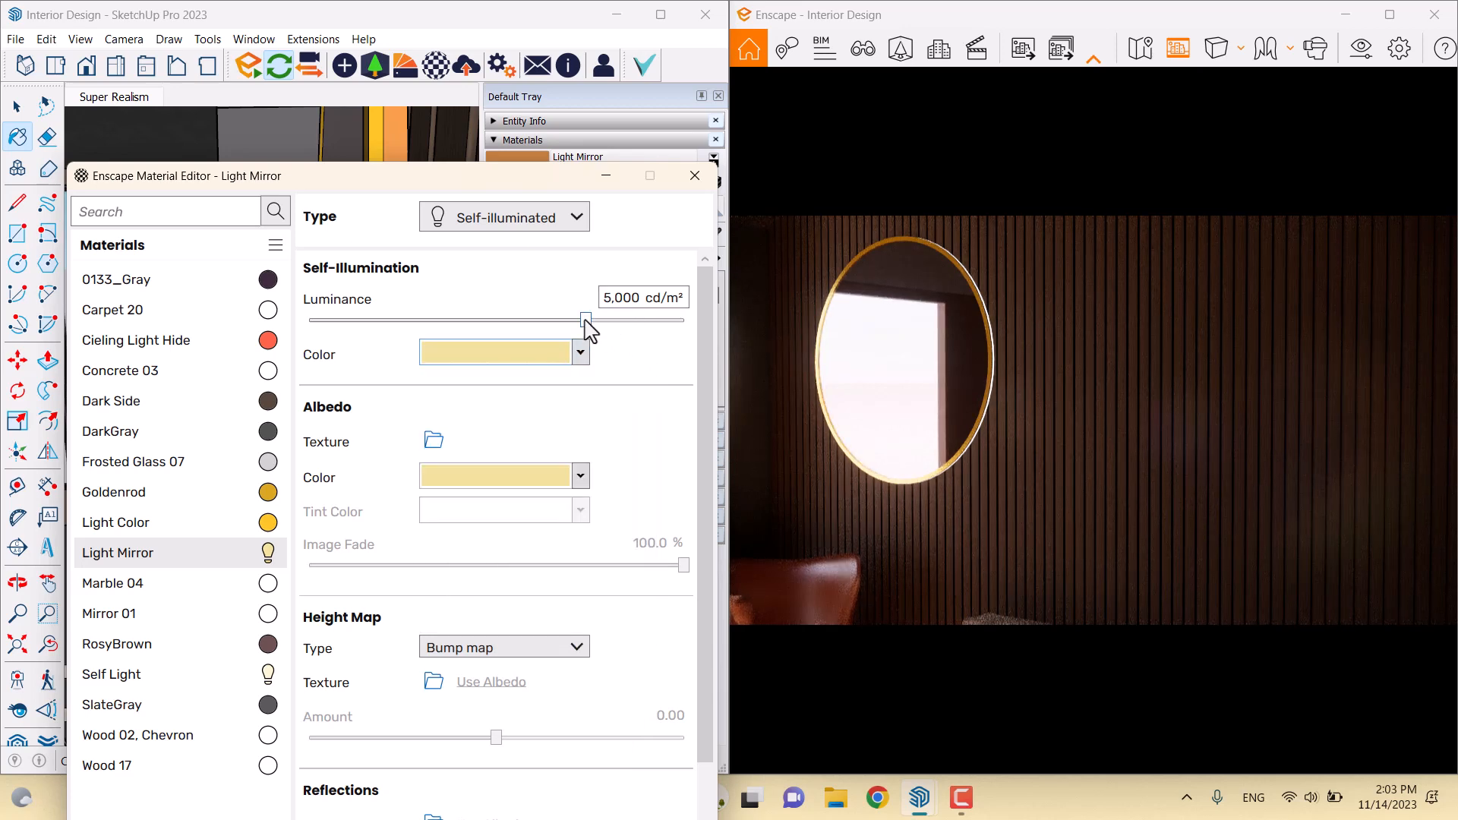
pyautogui.moveTo(586, 322); pyautogui.dragTo(630, 334)
pyautogui.doubleClick(626, 298)
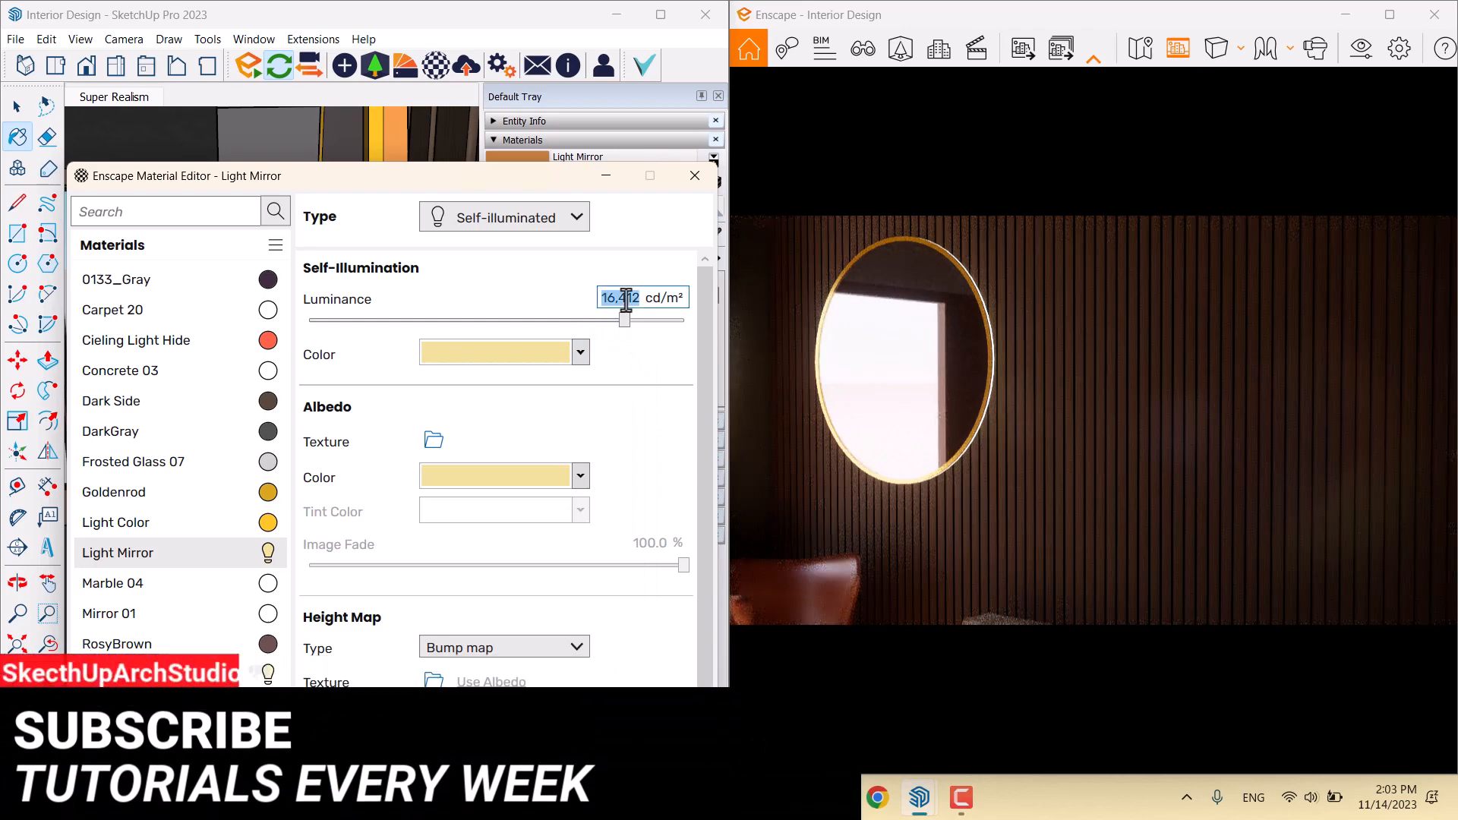
pyautogui.write('26,000')
pyautogui.press('Return')
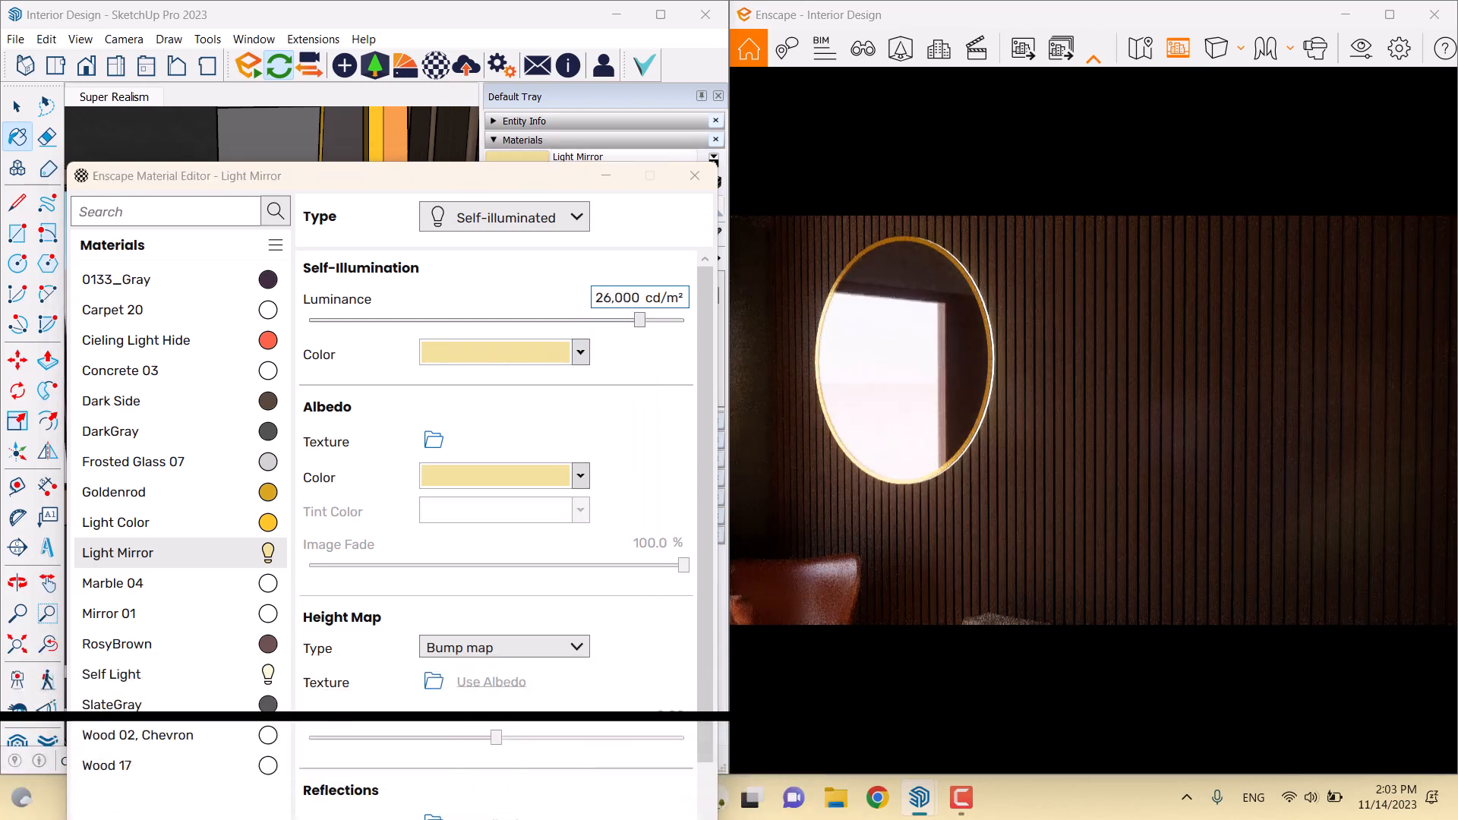
# Set reflections roughness to 16% and review the softened mirror in the render
pyautogui.moveTo(927, 350); pyautogui.dragTo(1010, 320, button='right')
pyautogui.scroll(-6, 952, 422)
pyautogui.moveTo(953, 422); pyautogui.dragTo(911, 437, button='right')
pyautogui.scroll(-3, 912, 437)
pyautogui.moveTo(912, 437); pyautogui.dragTo(858, 505)
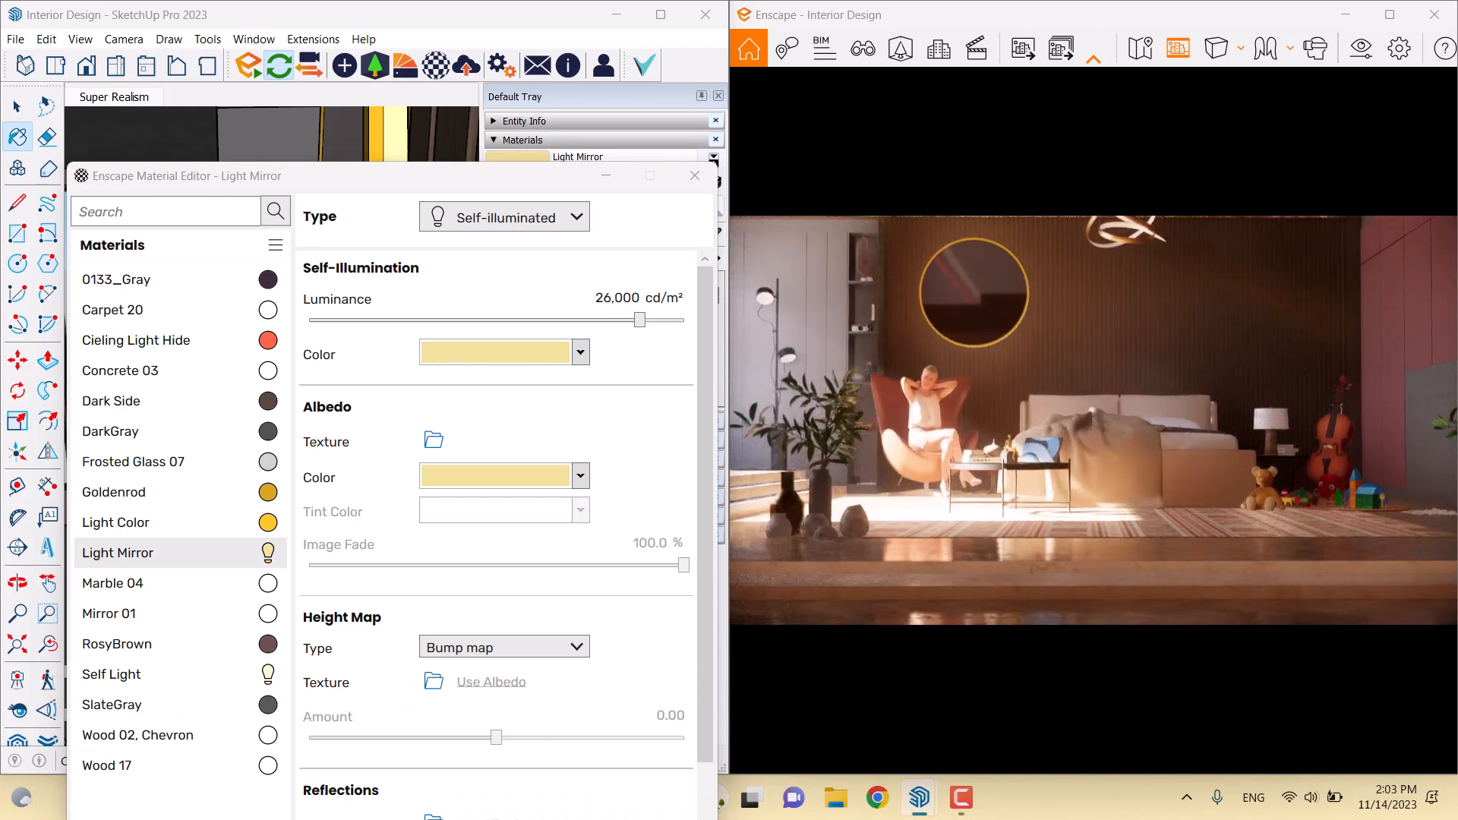
pyautogui.scroll(-3, 679, 582)
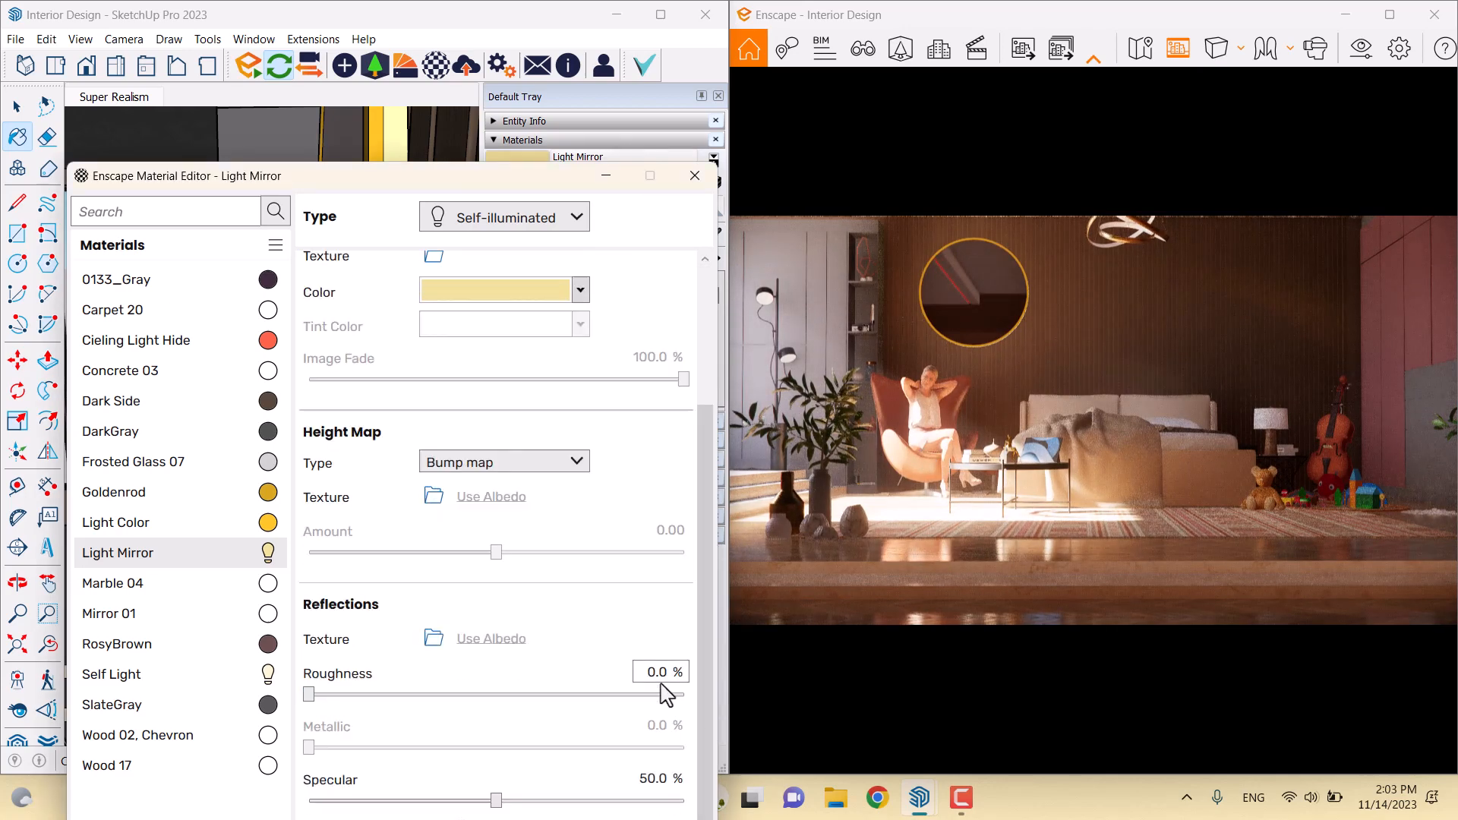
pyautogui.click(659, 675)
pyautogui.write('16')
pyautogui.press('Return')
pyautogui.moveTo(946, 608); pyautogui.dragTo(1101, 513, button='right')
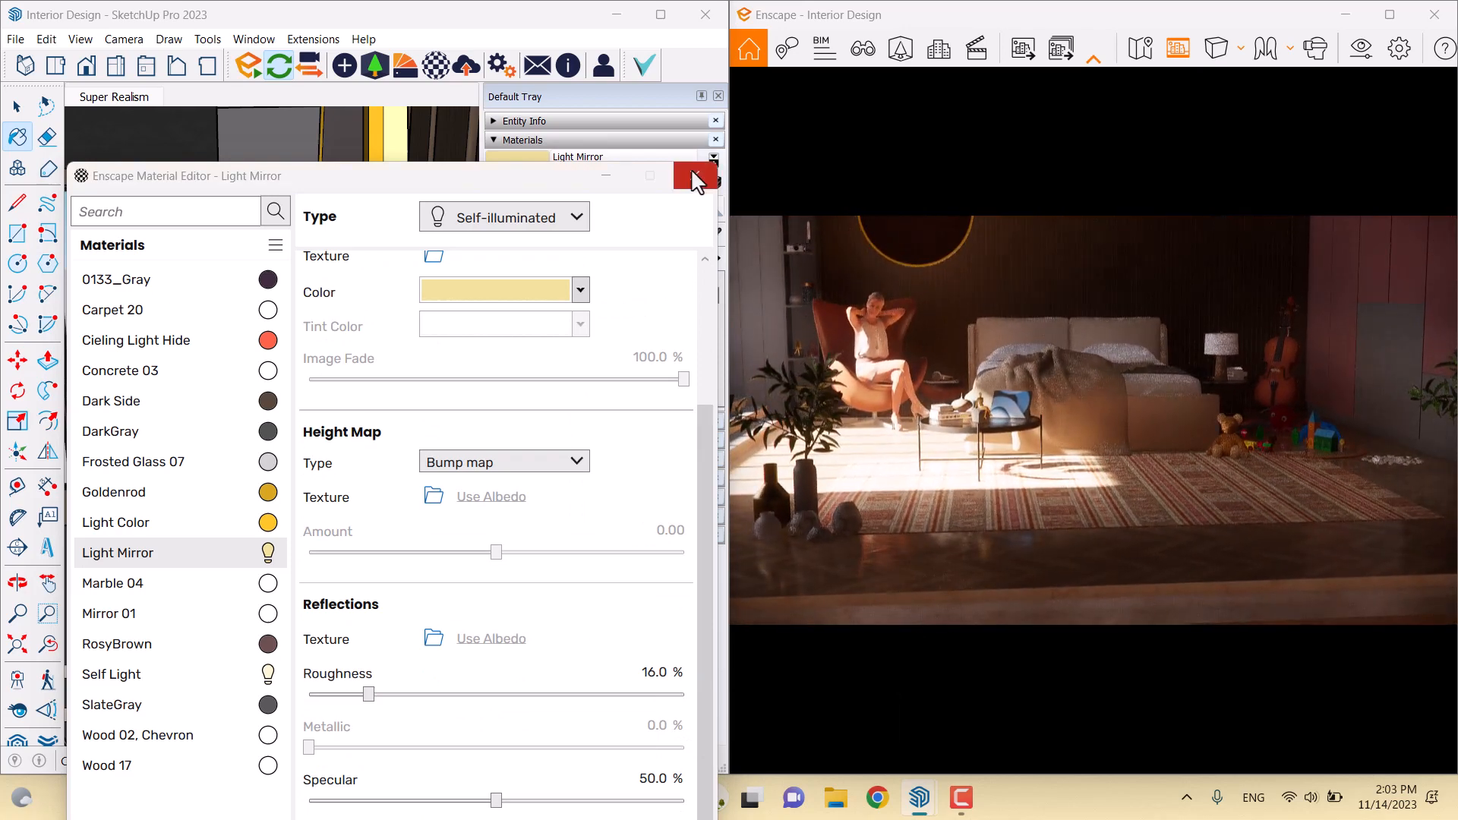
pyautogui.moveTo(987, 456); pyautogui.dragTo(1023, 336)
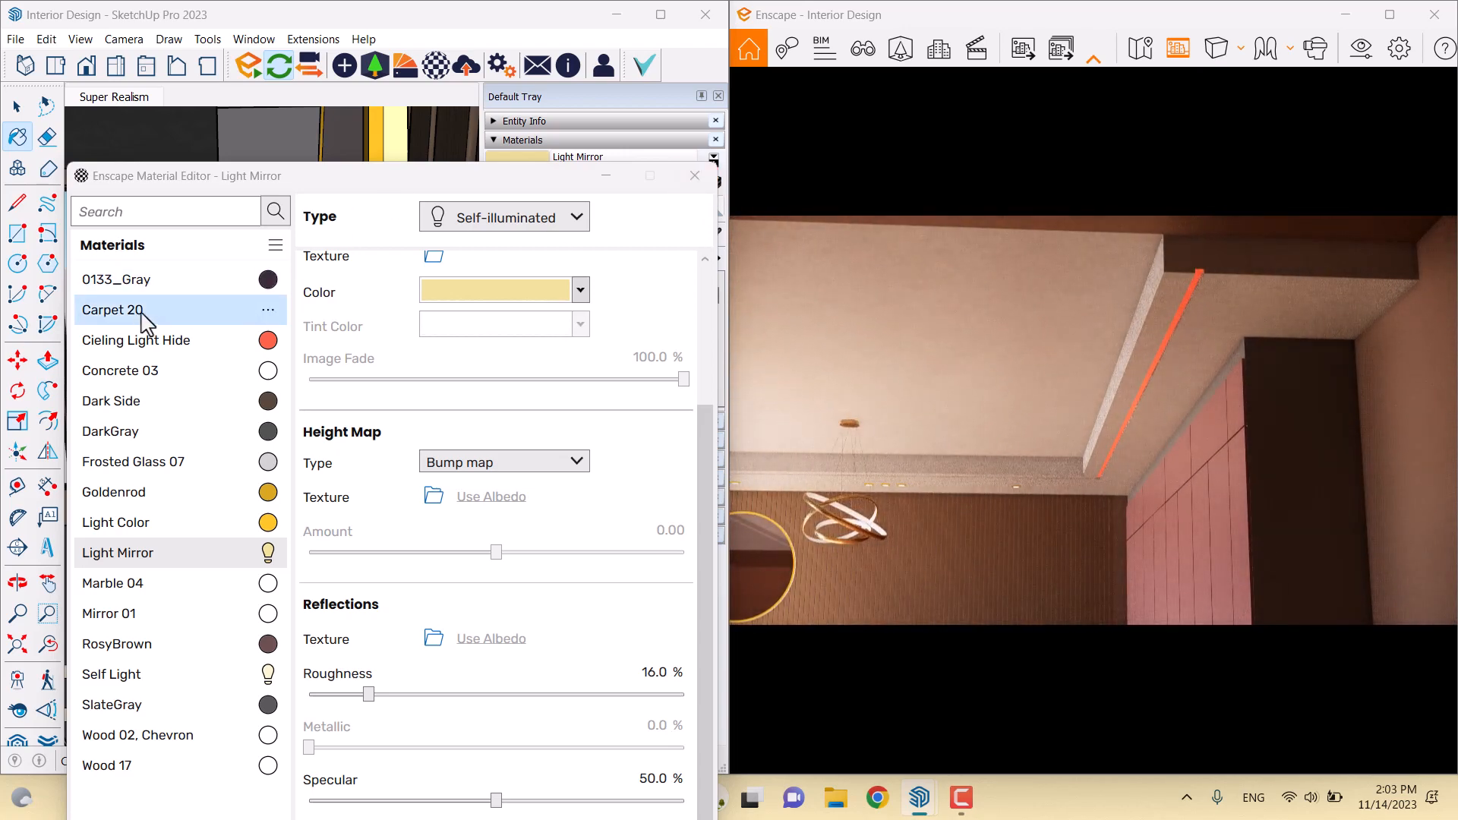
# Switch to Cieling Light Hide, give it a pale pink albedo and make it self-illuminated
pyautogui.click(123, 341)
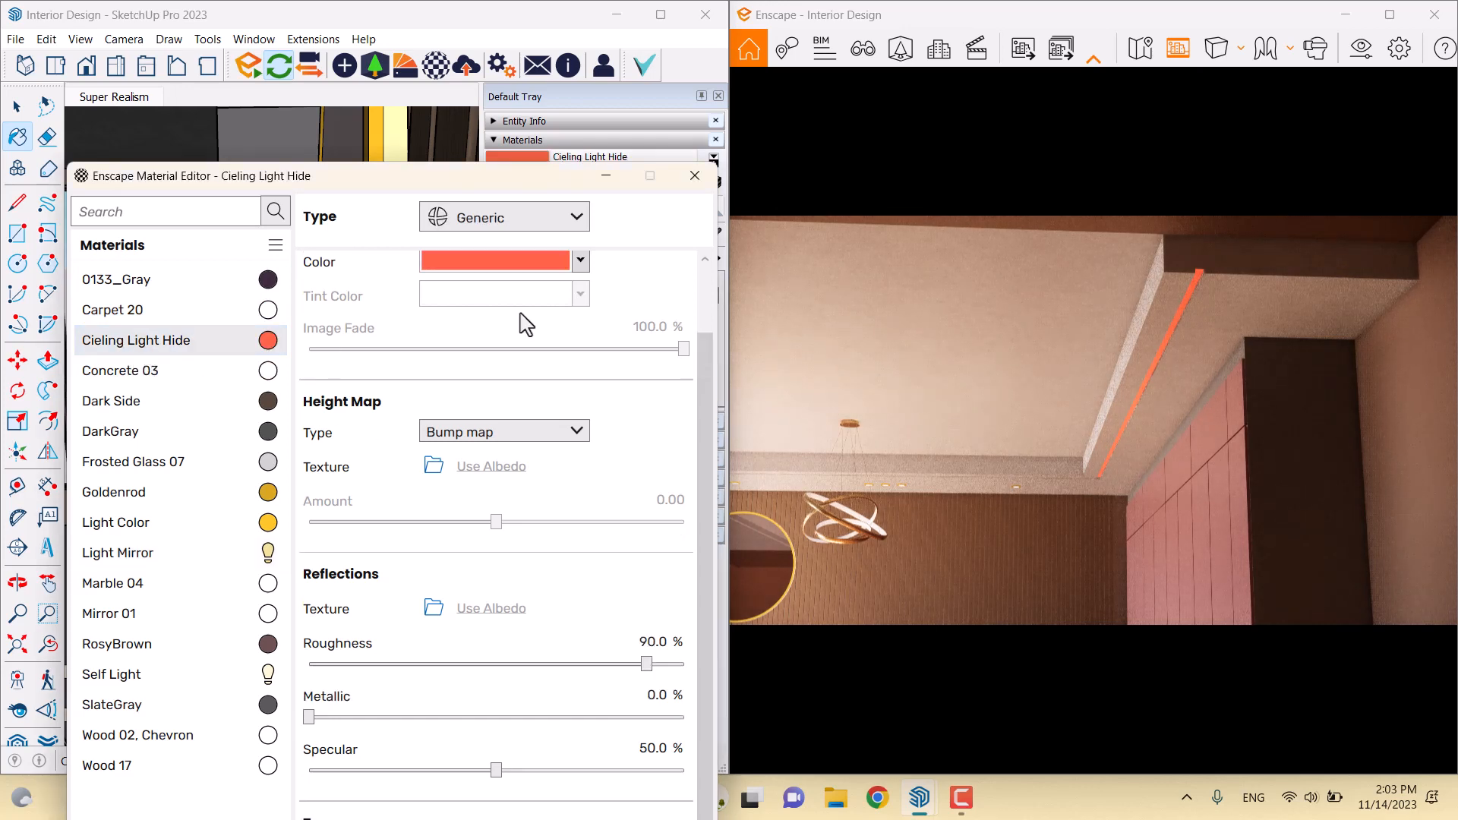
pyautogui.moveTo(695, 425); pyautogui.dragTo(697, 275)
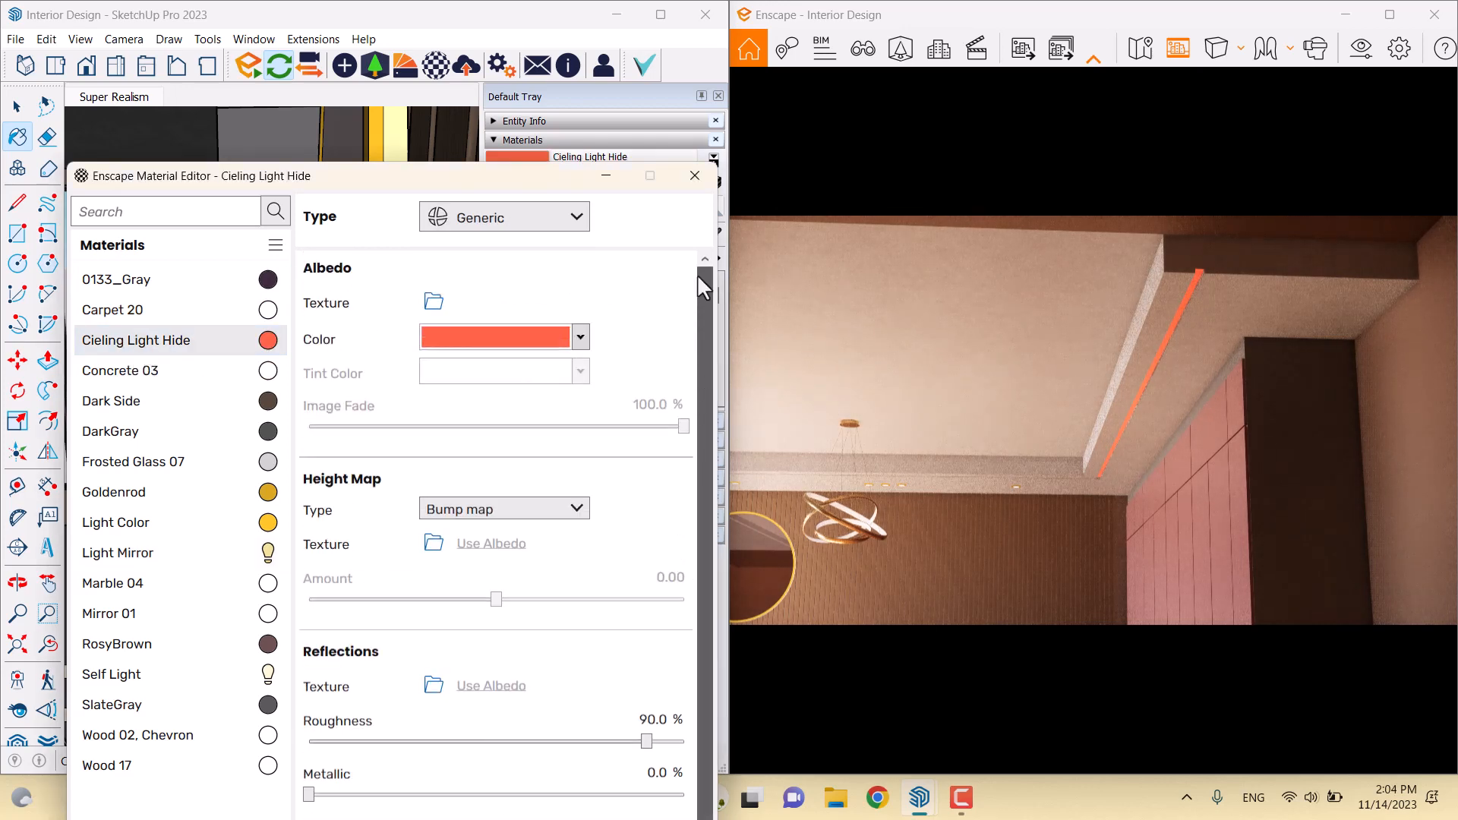
pyautogui.click(568, 341)
pyautogui.moveTo(483, 393)
pyautogui.mouseDown()
pyautogui.moveTo(460, 404)
pyautogui.moveTo(480, 393)
pyautogui.mouseUp()
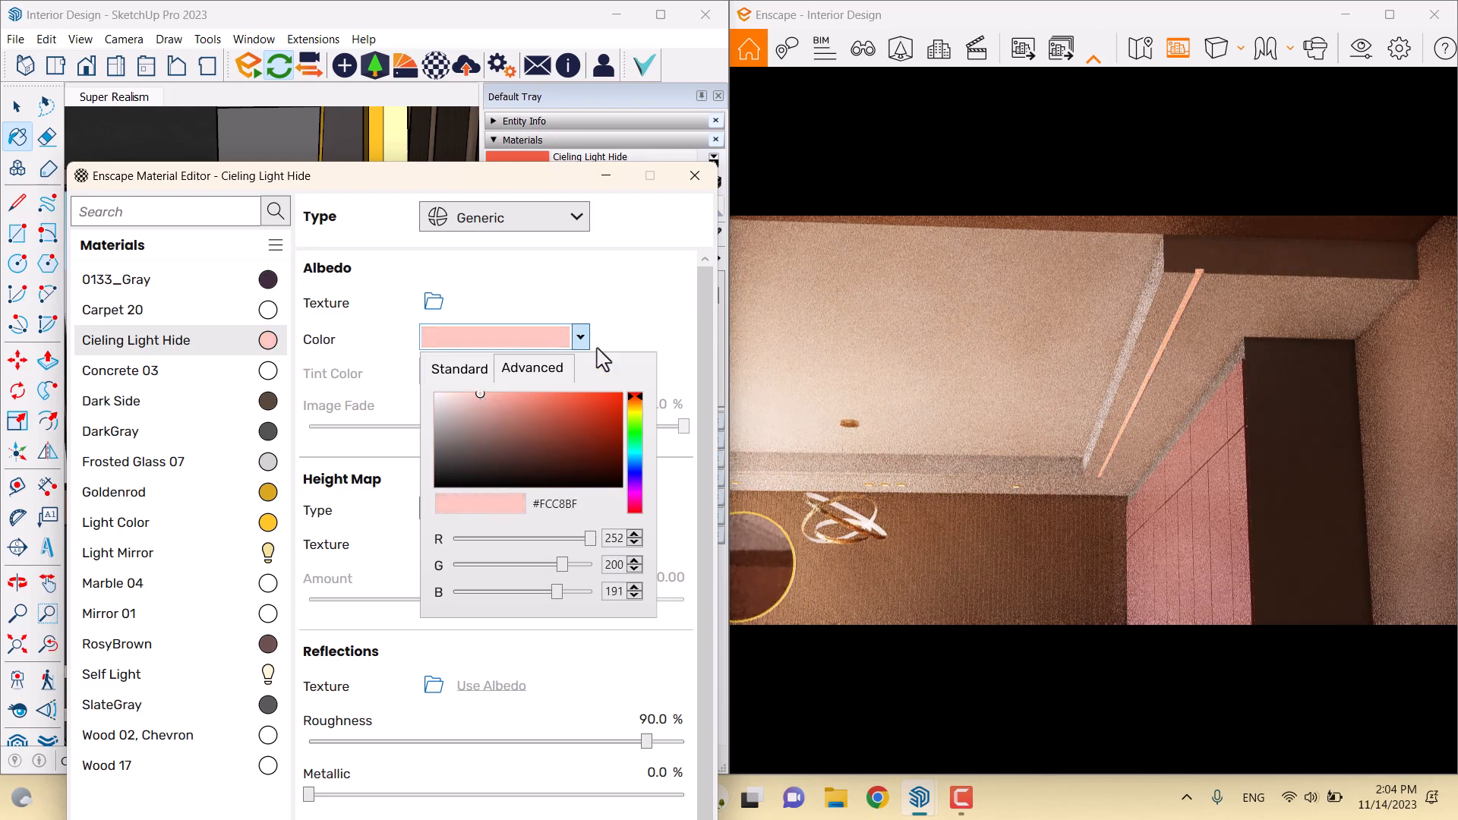
pyautogui.click(633, 303)
pyautogui.click(535, 217)
pyautogui.click(521, 404)
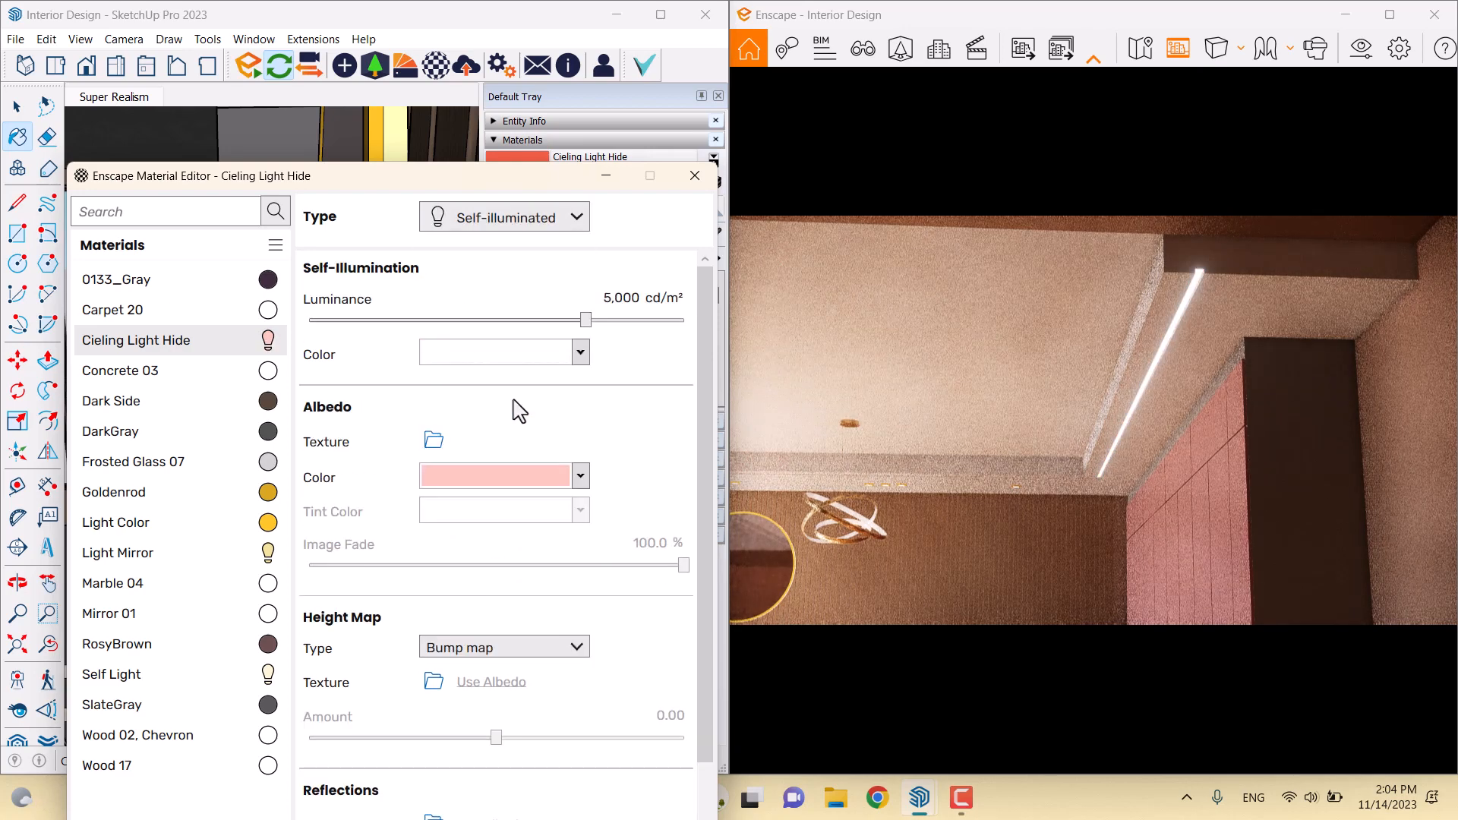
# Bring the cove luminance down to 11,000 cd/m²
pyautogui.click(624, 299)
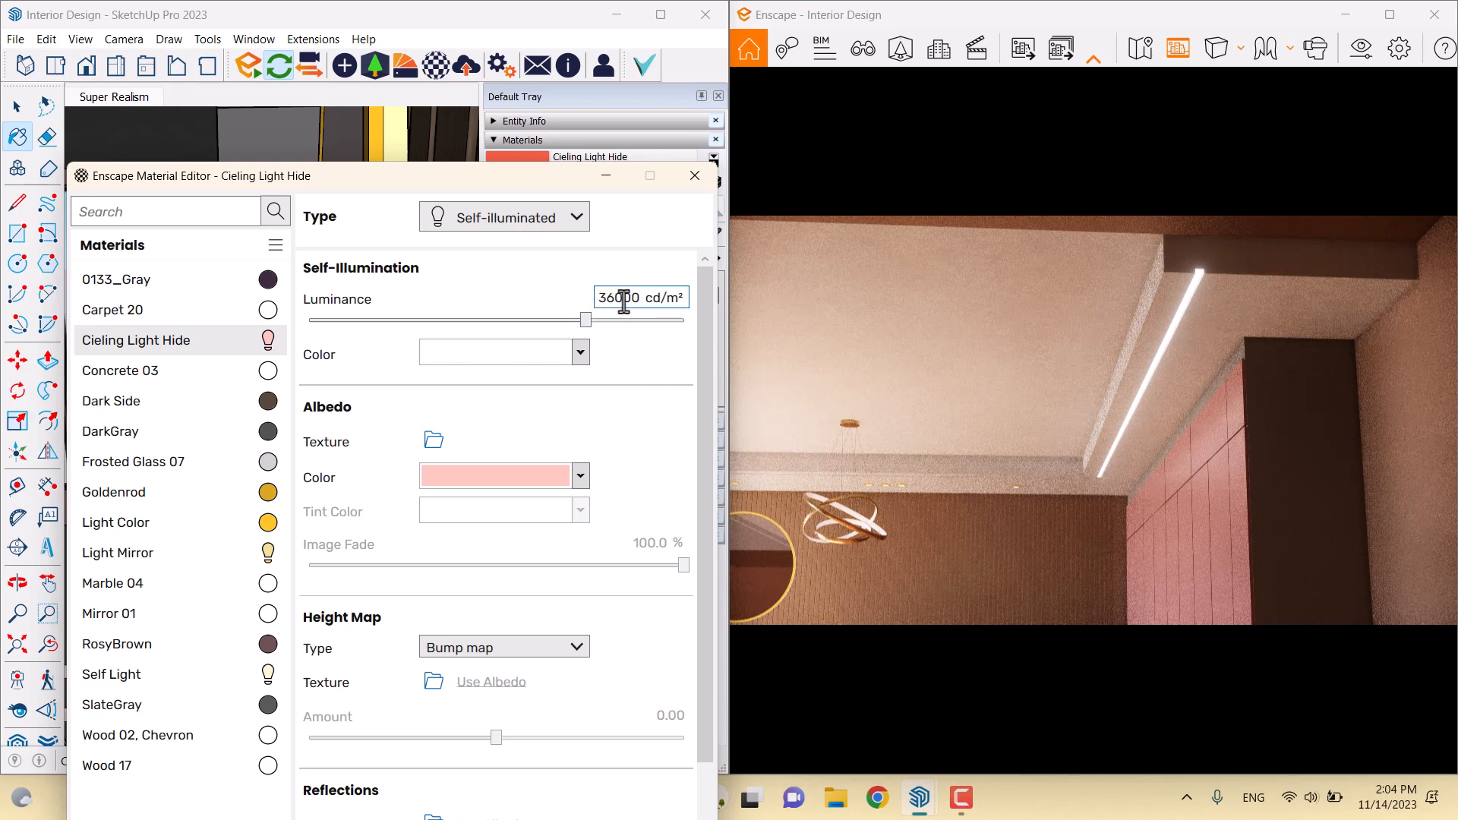
pyautogui.press('Return')
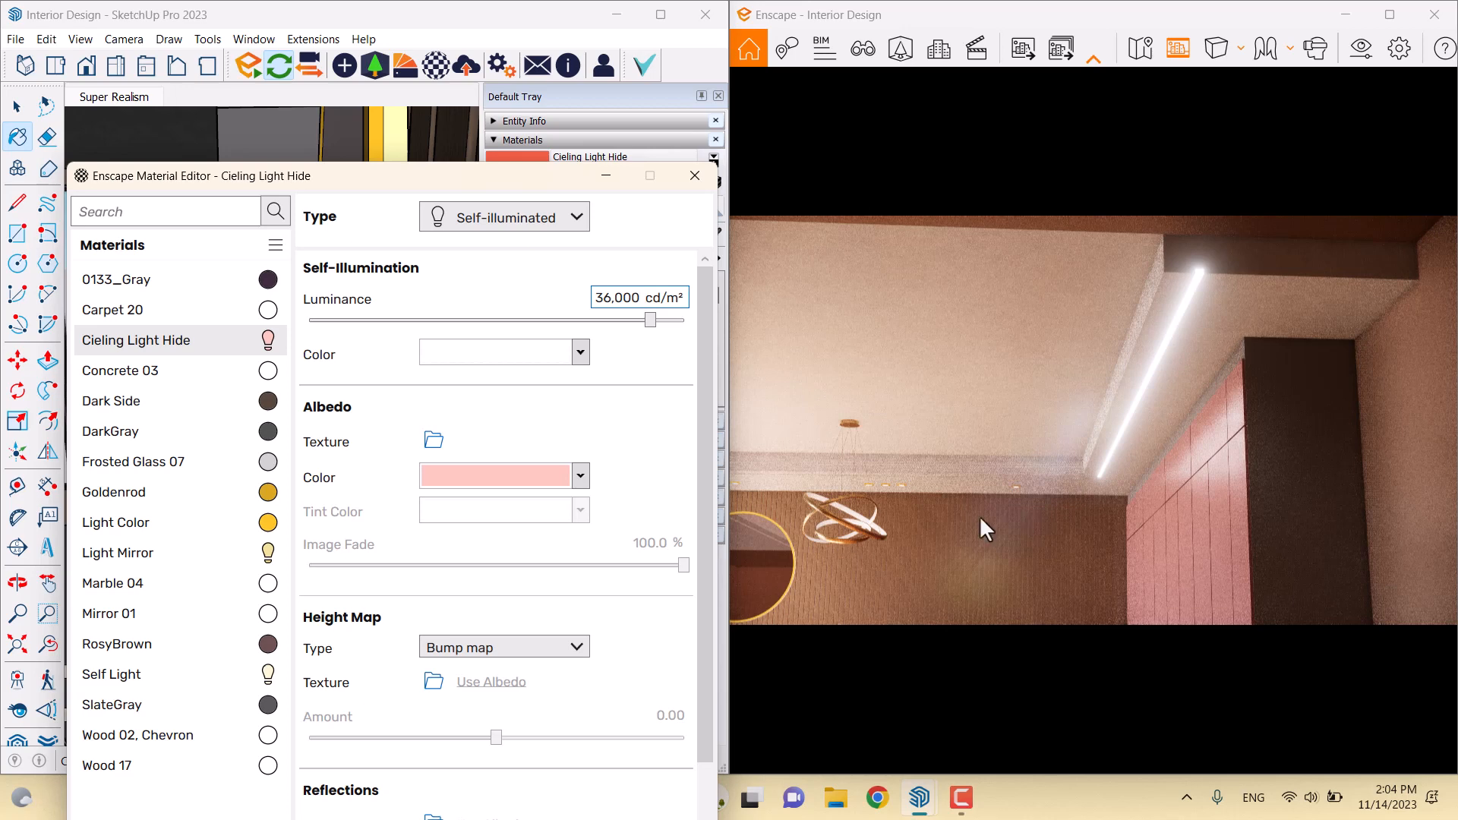
pyautogui.moveTo(606, 298); pyautogui.dragTo(673, 308)
pyautogui.press('BackSpace')
pyautogui.press('Return')
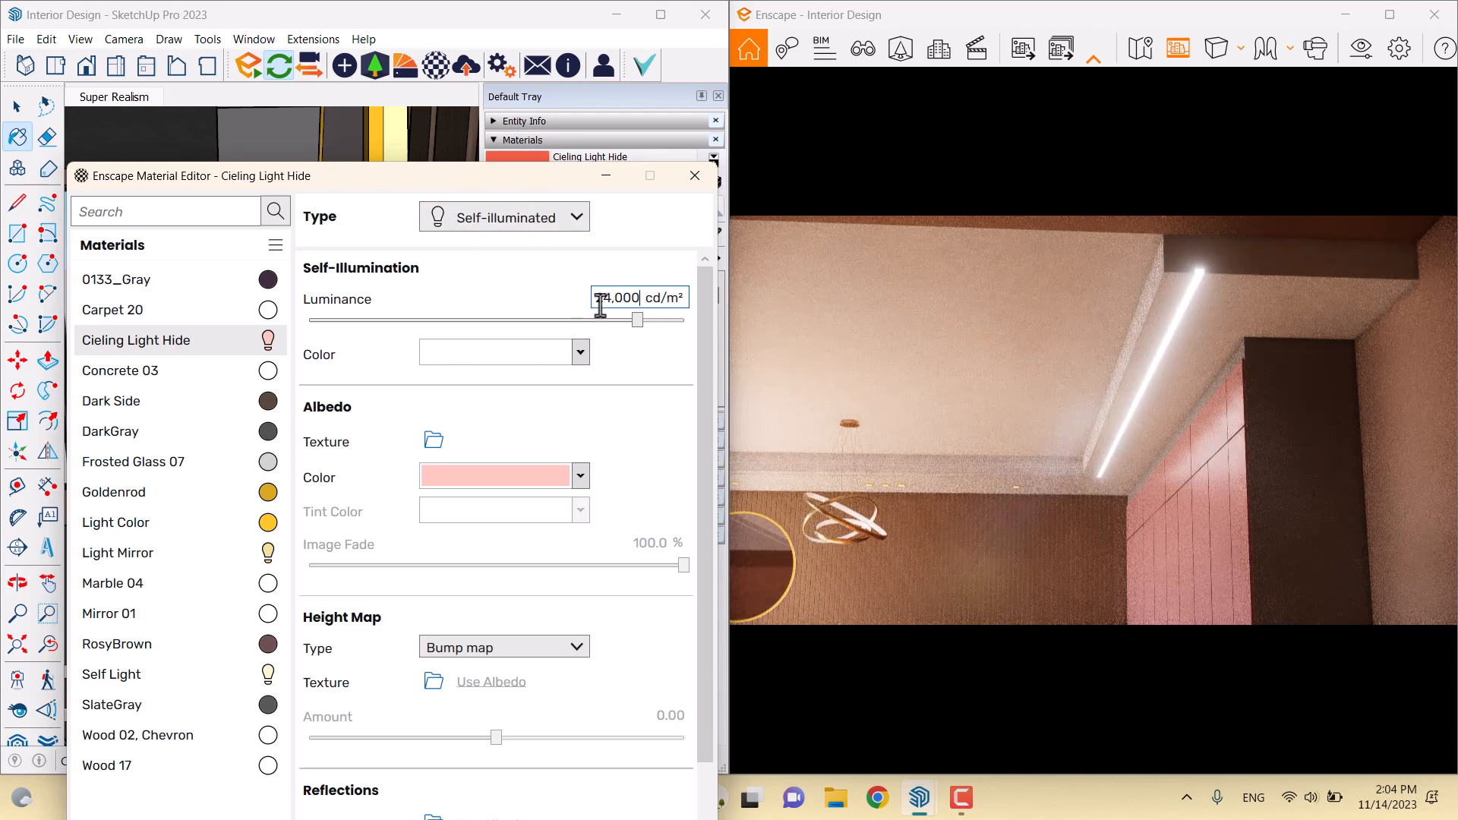
pyautogui.moveTo(604, 299); pyautogui.dragTo(700, 311)
pyautogui.write('1')
pyautogui.press('Return')
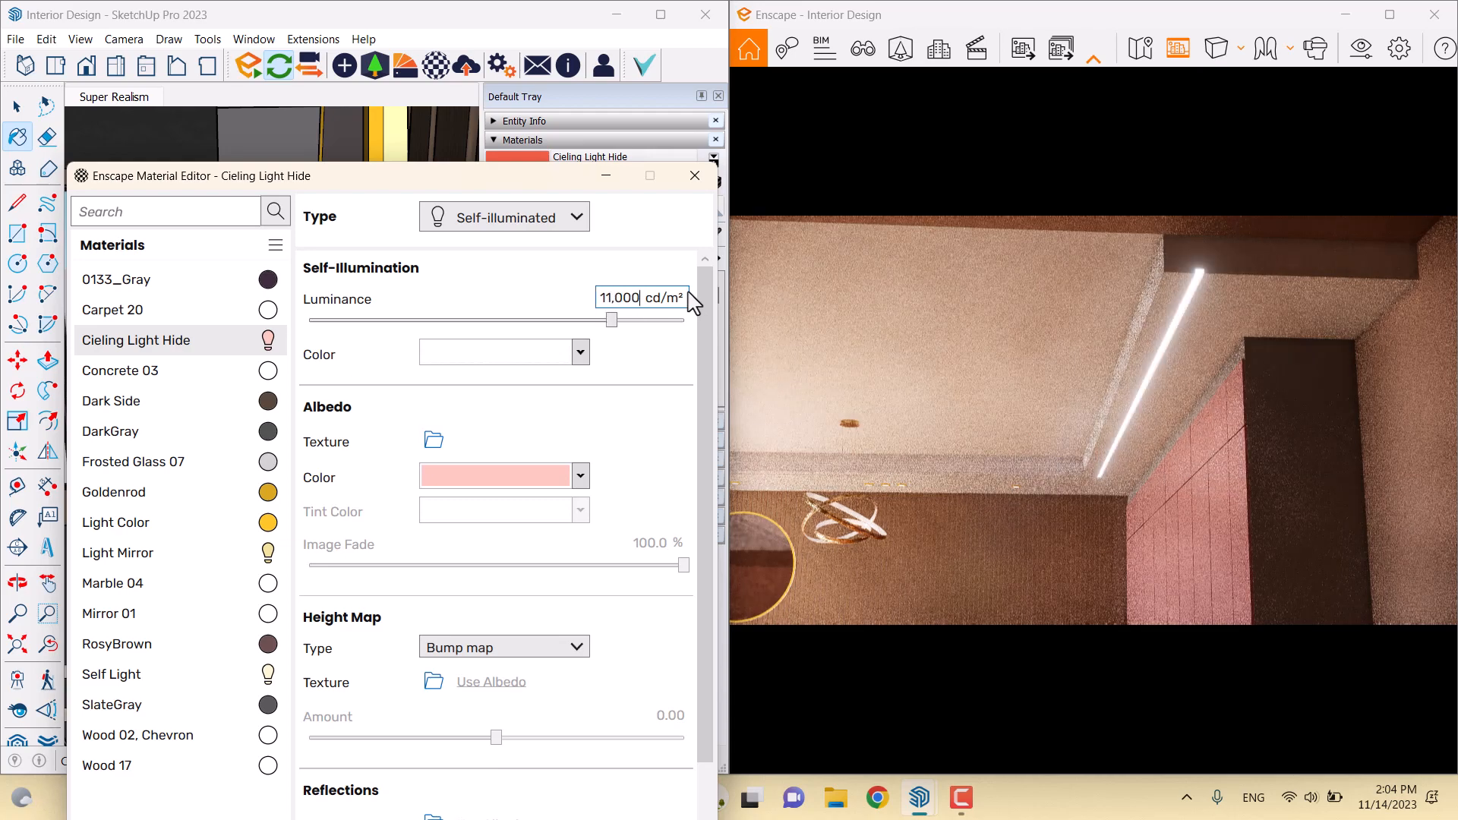
# Shift the Cieling Light Hide albedo colour from pink toward warm yellow
pyautogui.click(581, 476)
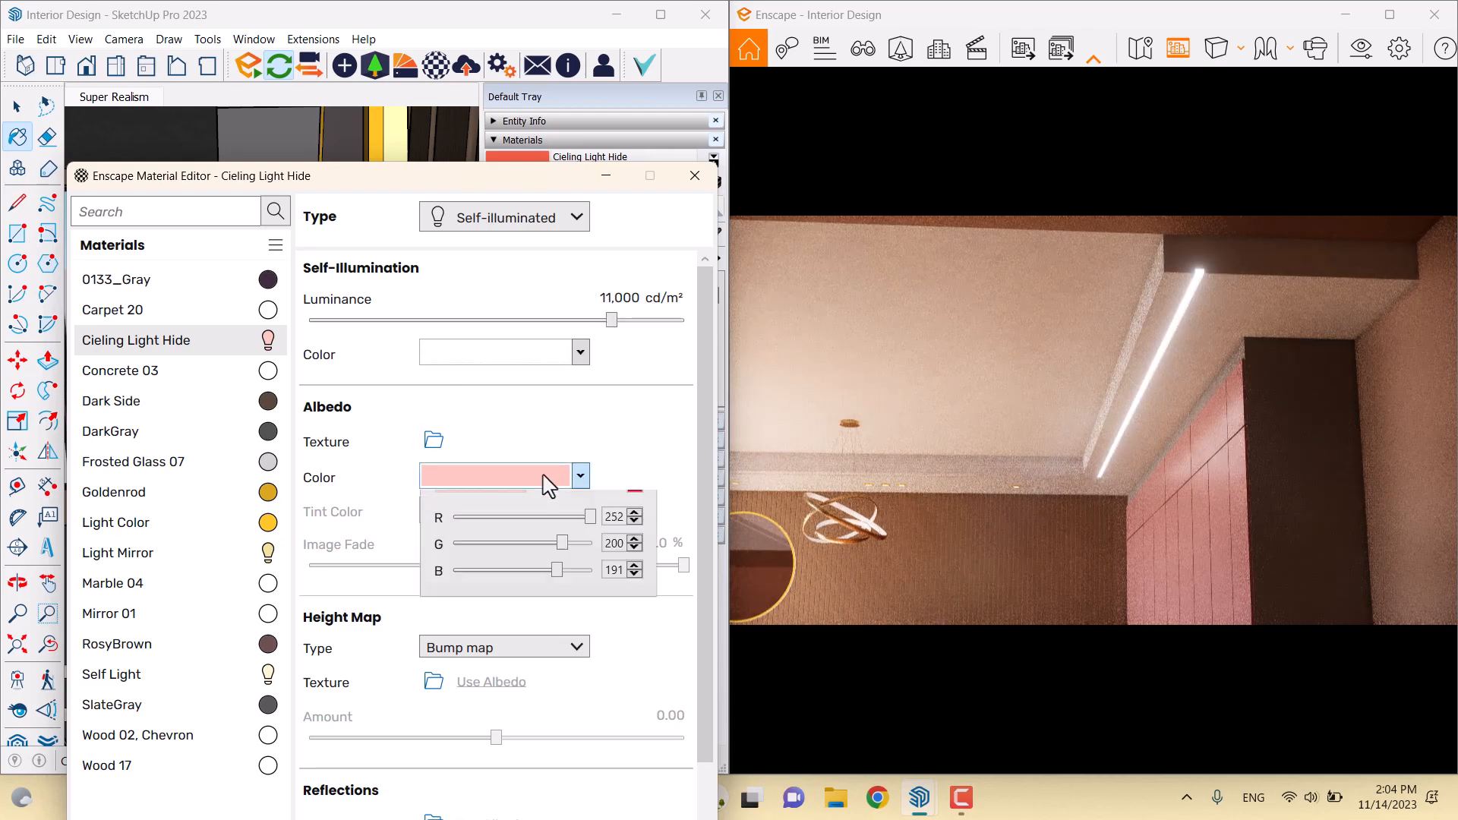
pyautogui.click(543, 506)
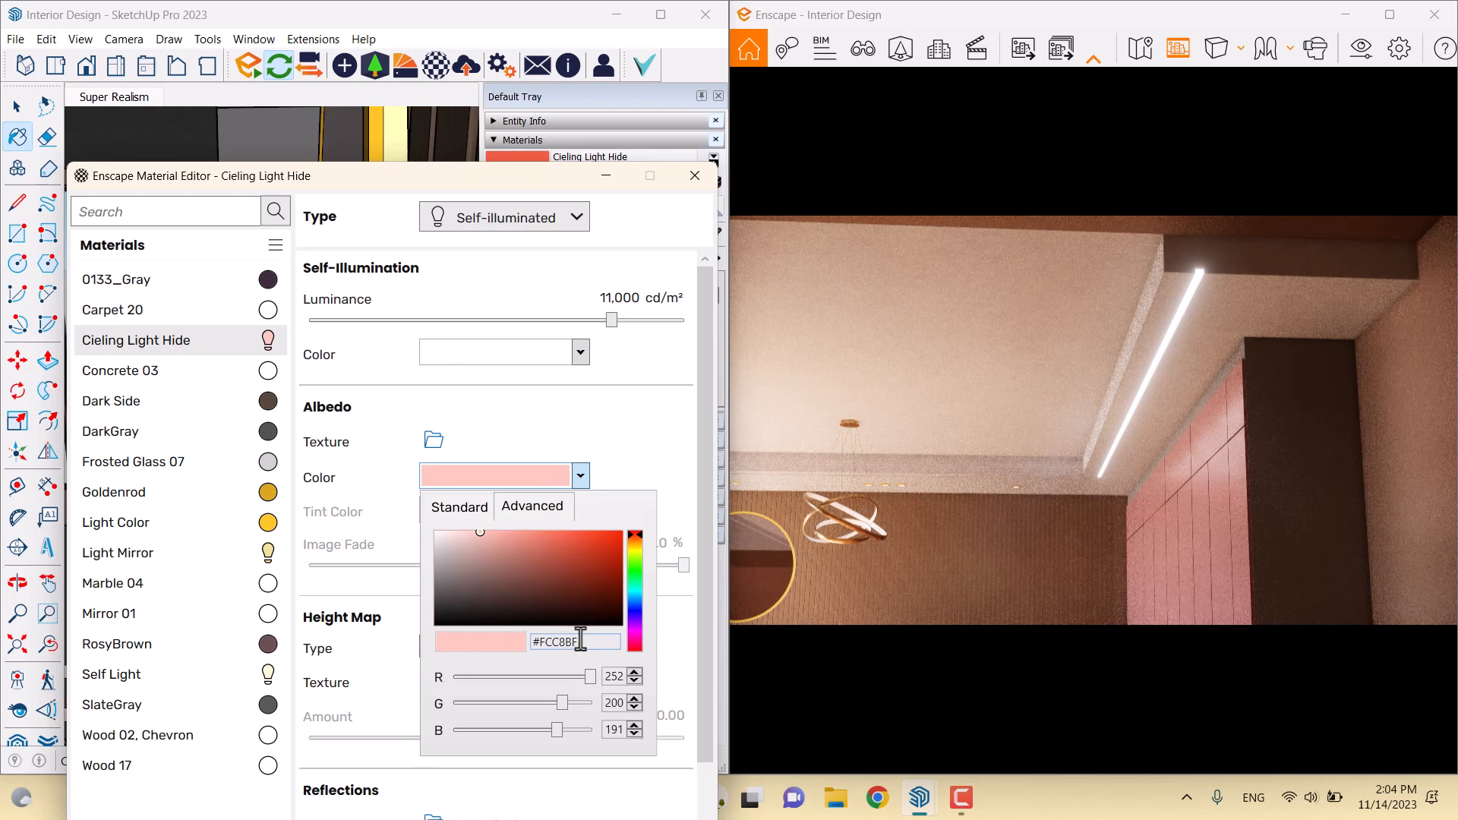
pyautogui.moveTo(637, 539)
pyautogui.mouseDown()
pyautogui.moveTo(641, 557)
pyautogui.moveTo(544, 536)
pyautogui.mouseUp()
pyautogui.click(662, 479)
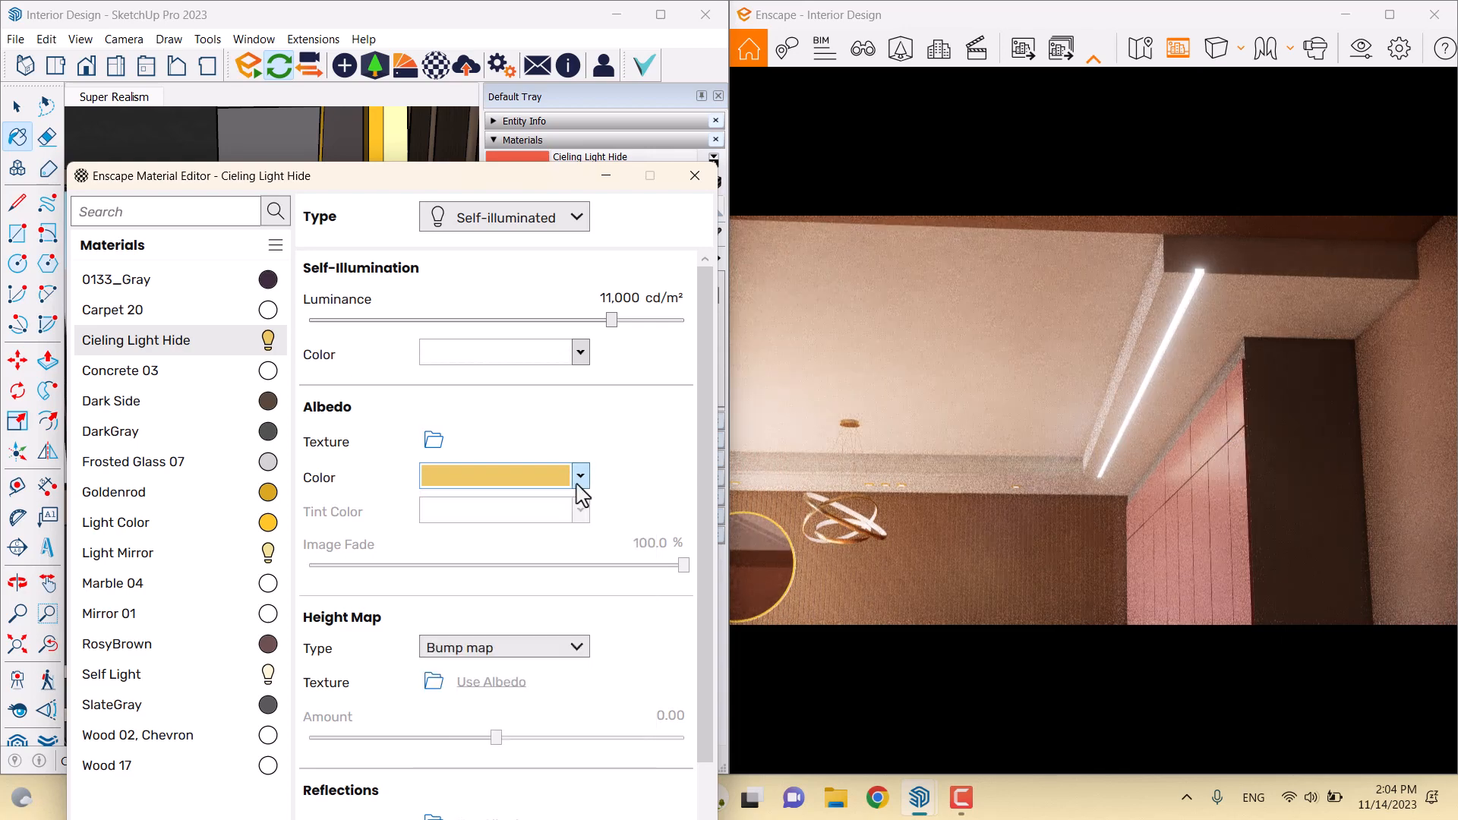
pyautogui.click(580, 477)
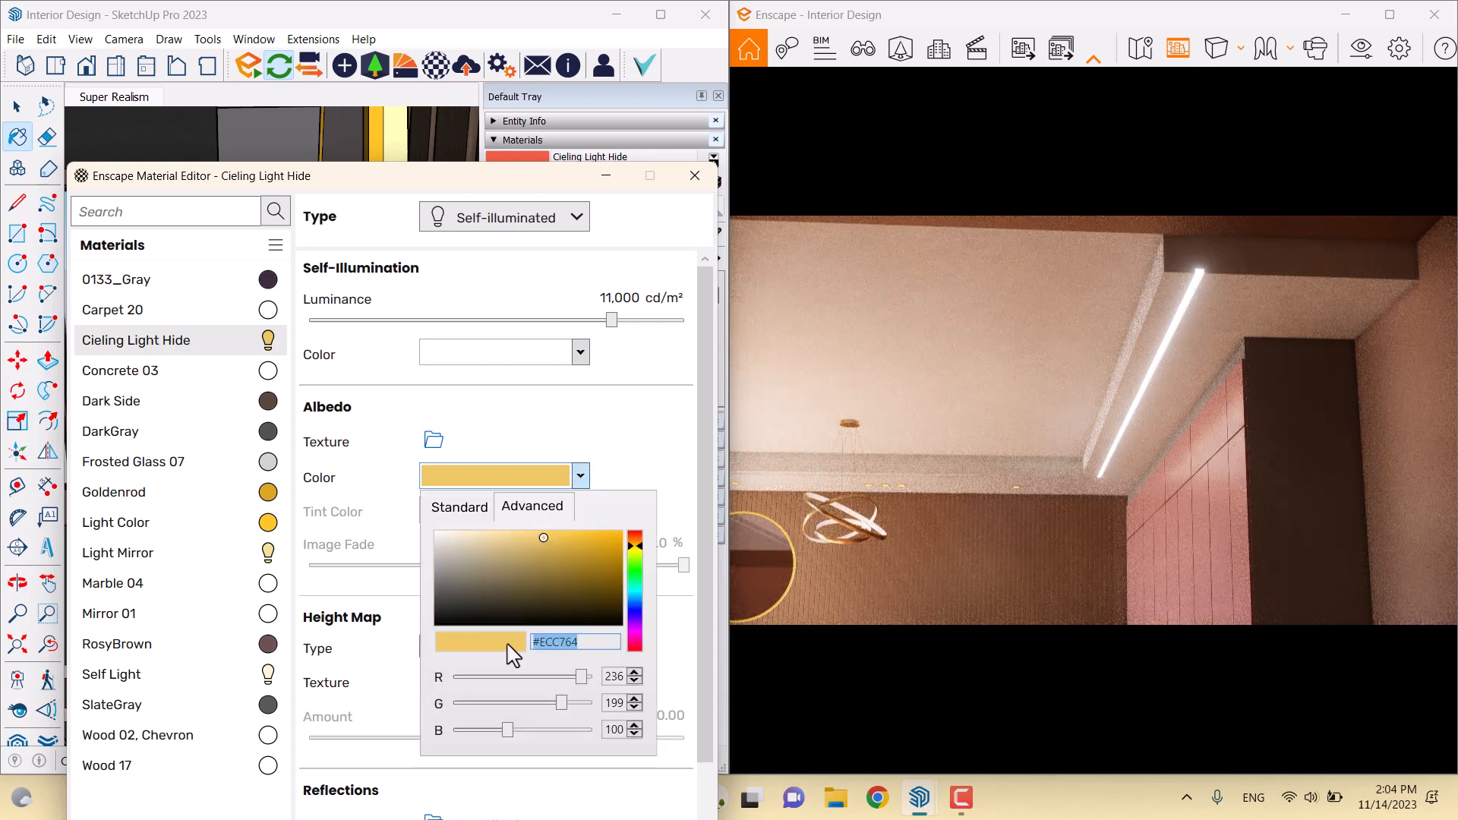
pyautogui.click(595, 454)
# Set the self-illumination colour to #ECC764
pyautogui.click(544, 355)
pyautogui.click(559, 518)
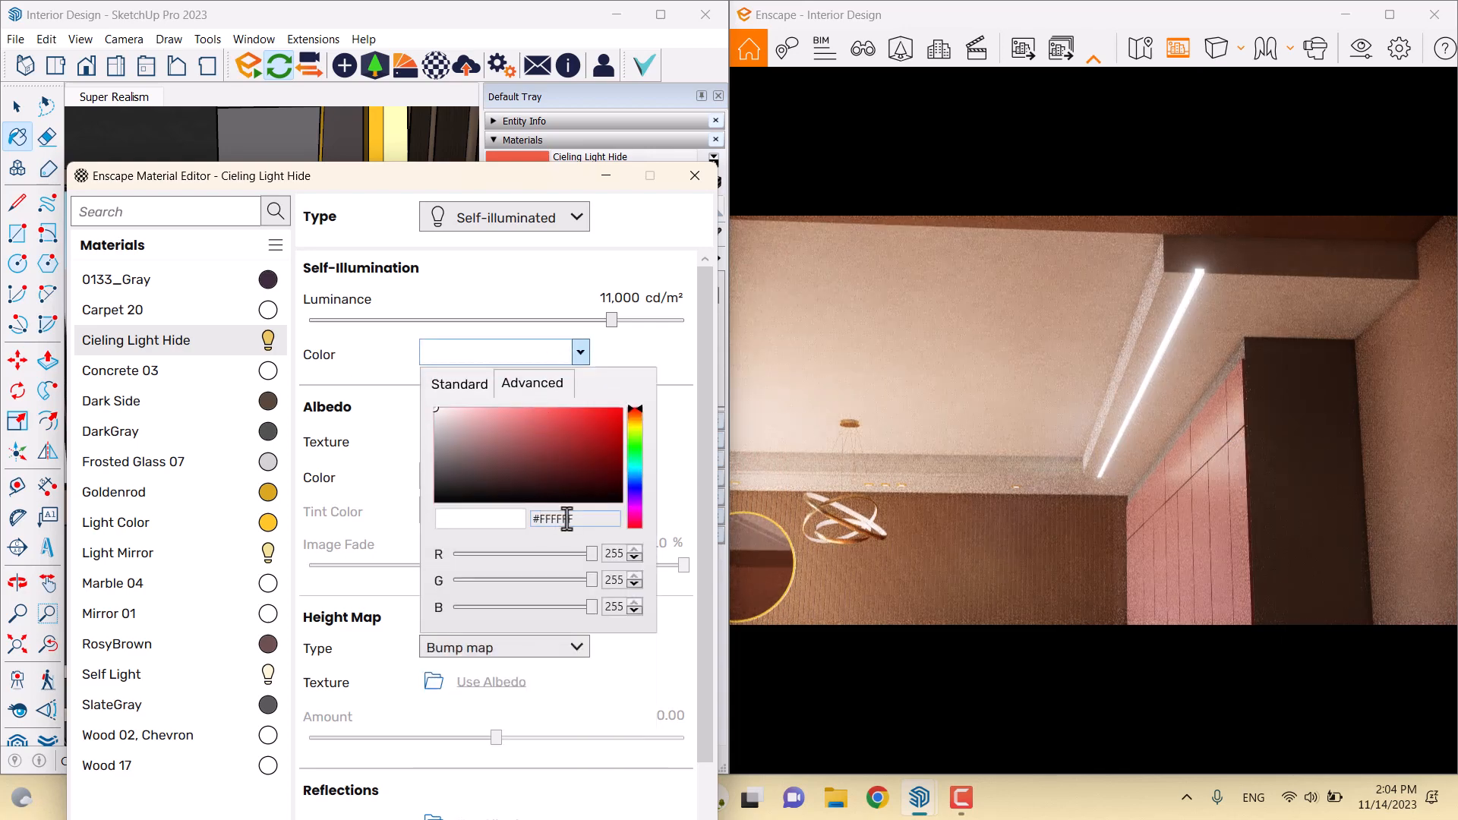
pyautogui.write('#ECC764')
pyautogui.press('Return')
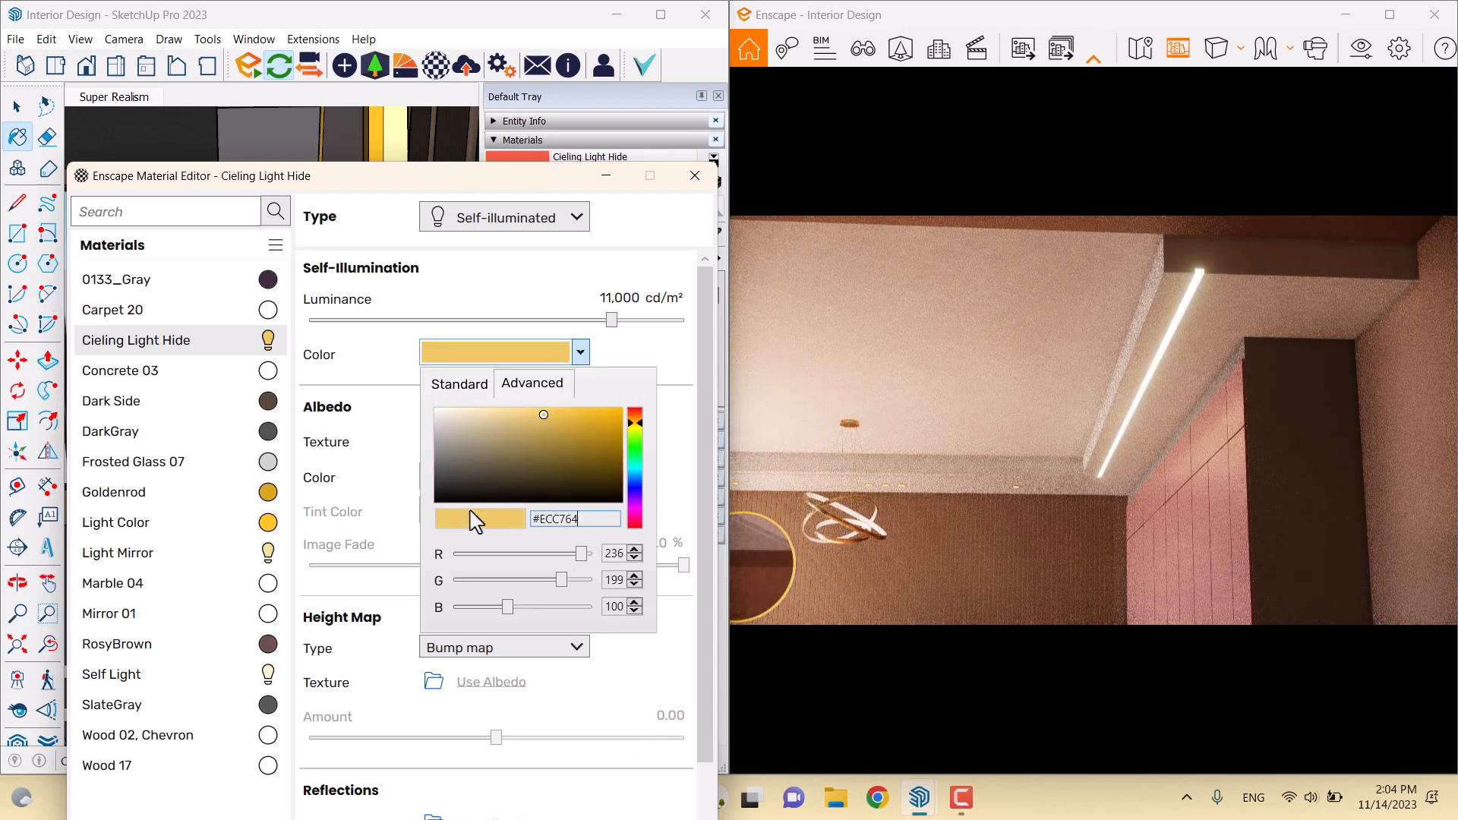
pyautogui.click(641, 353)
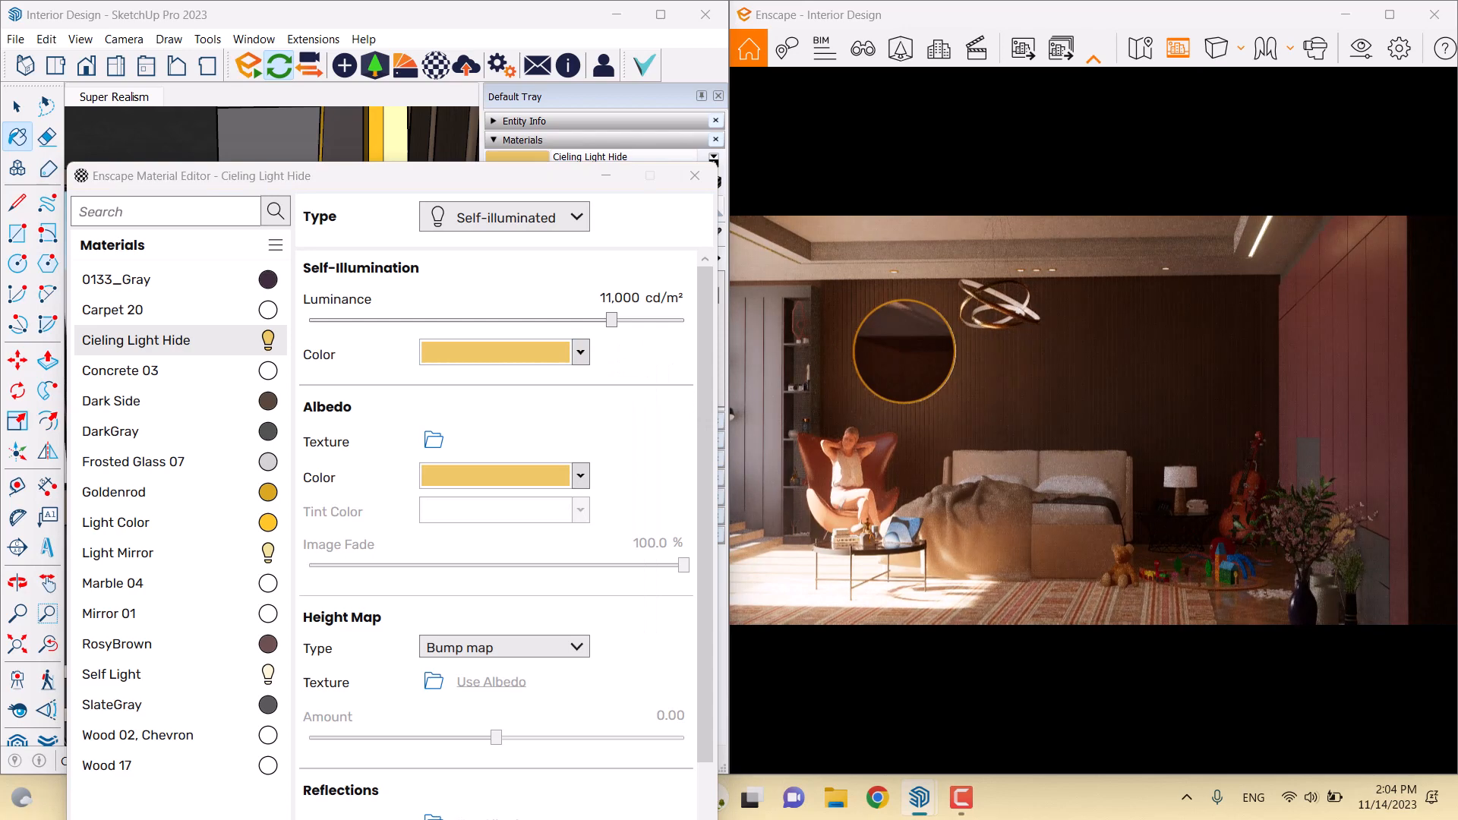
pyautogui.moveTo(1151, 411); pyautogui.dragTo(866, 406)
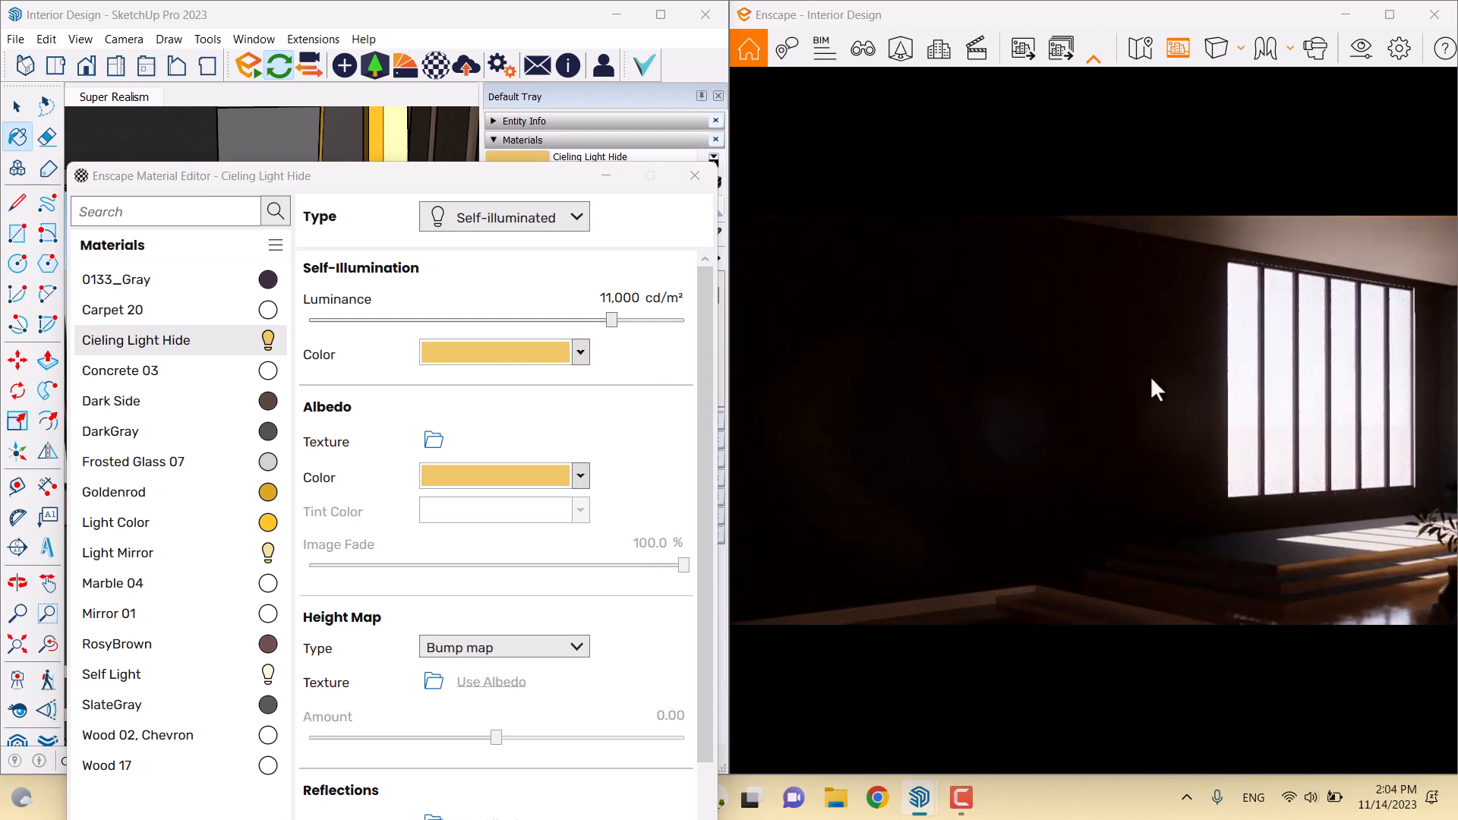
# Sample the window wall with the eyedropper to load Dark Side's Enscape material settings
pyautogui.moveTo(1156, 496); pyautogui.dragTo(749, 457)
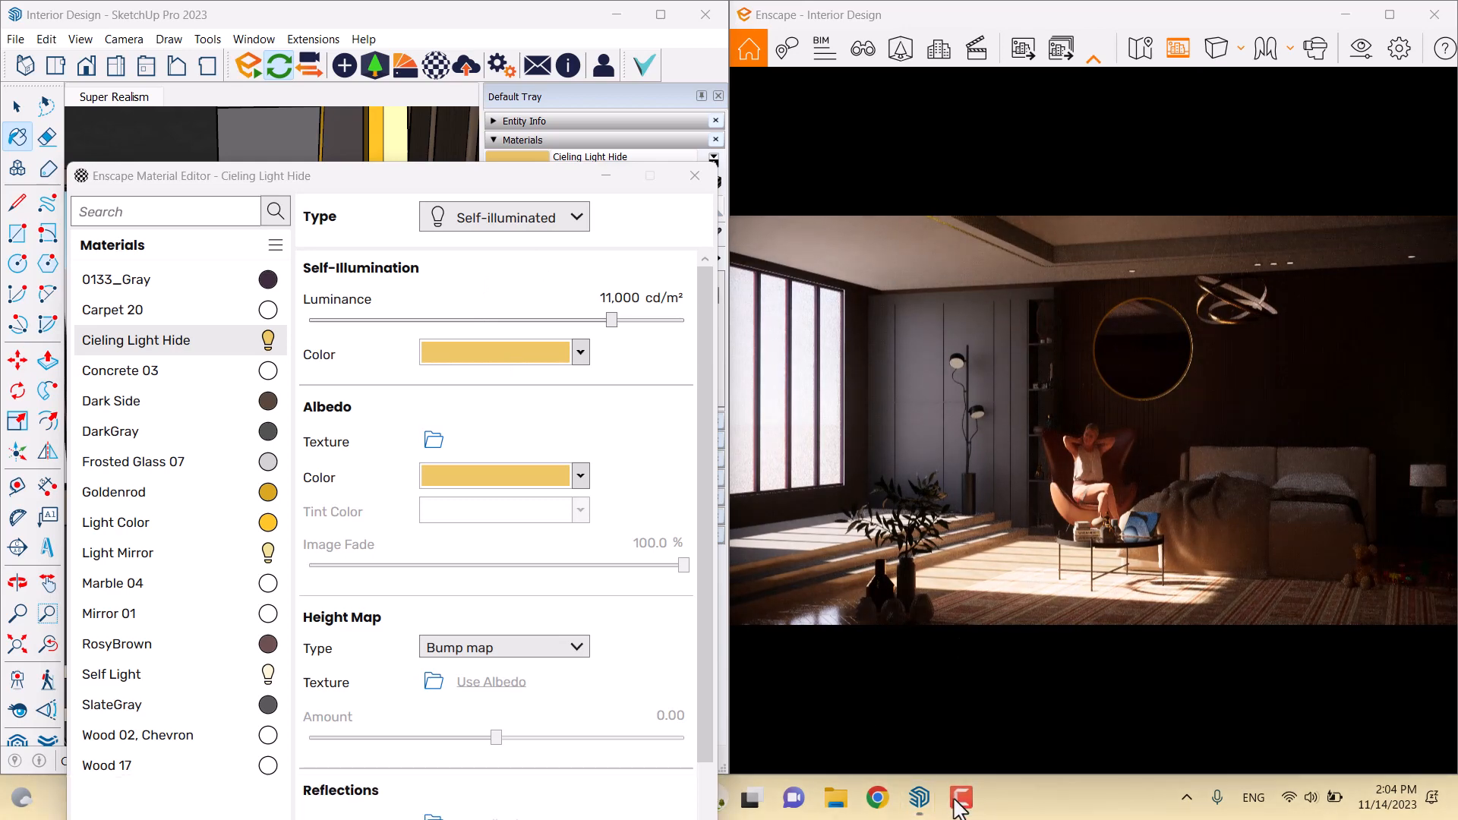
pyautogui.moveTo(423, 190); pyautogui.dragTo(482, 525)
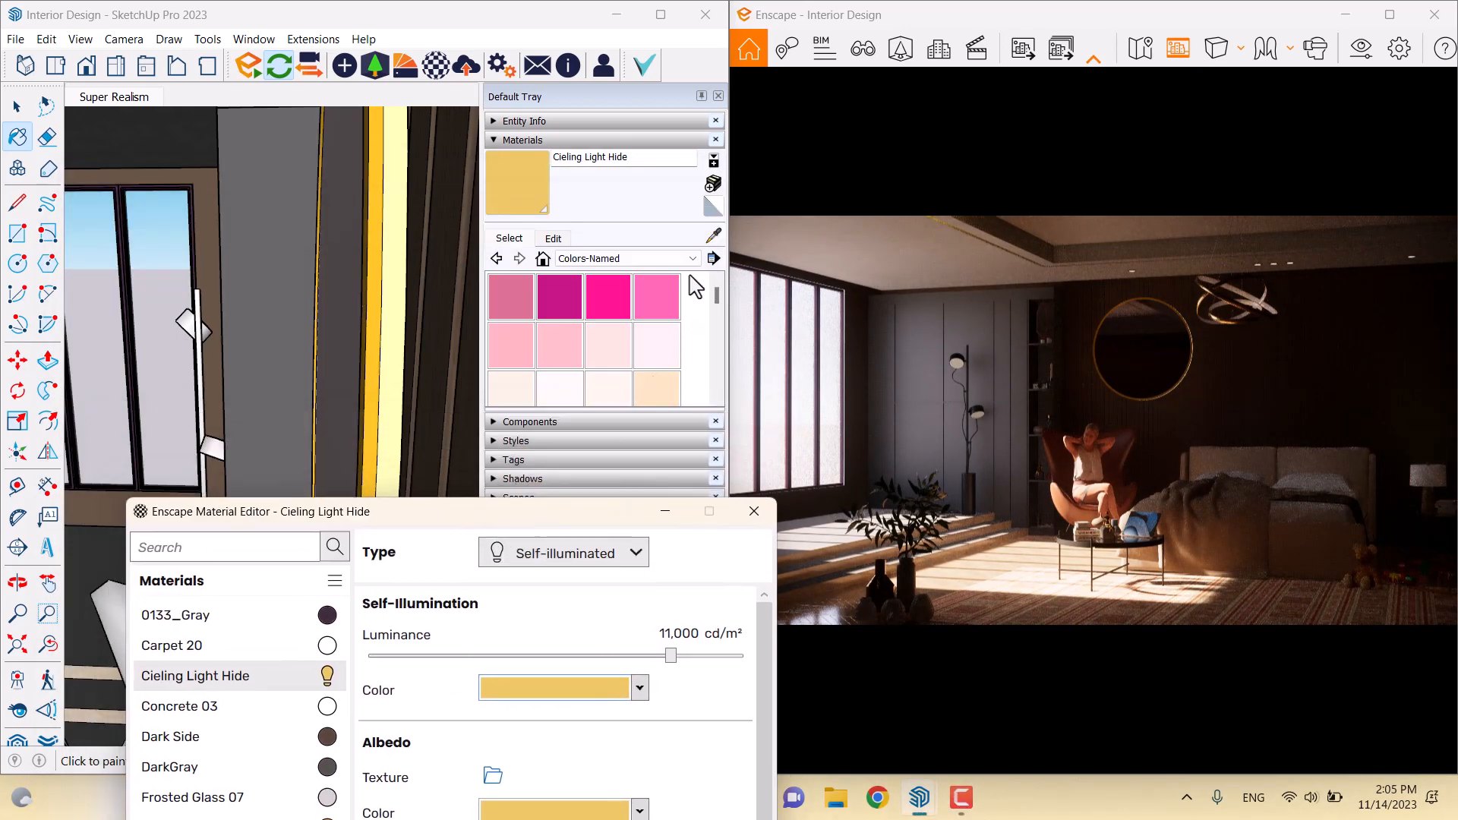
pyautogui.click(714, 236)
pyautogui.moveTo(216, 305)
pyautogui.mouseDown(button='middle')
pyautogui.moveTo(199, 299)
pyautogui.moveTo(641, 328)
pyautogui.mouseUp(button='middle')
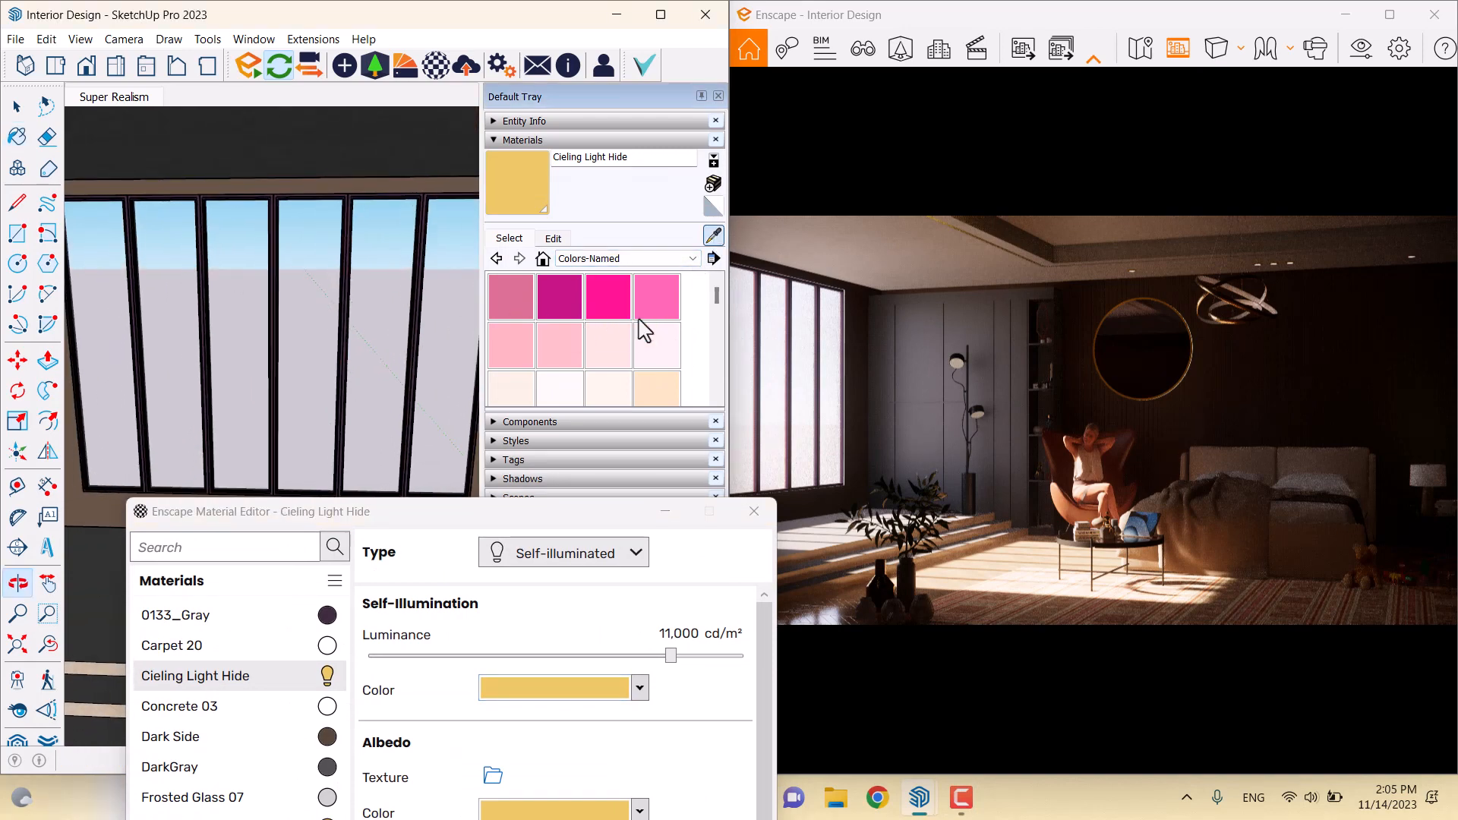
pyautogui.scroll(4, 455, 208)
pyautogui.click(423, 195)
pyautogui.moveTo(433, 512); pyautogui.dragTo(314, 95)
pyautogui.moveTo(1096, 383); pyautogui.dragTo(1056, 372)
pyautogui.press('w')
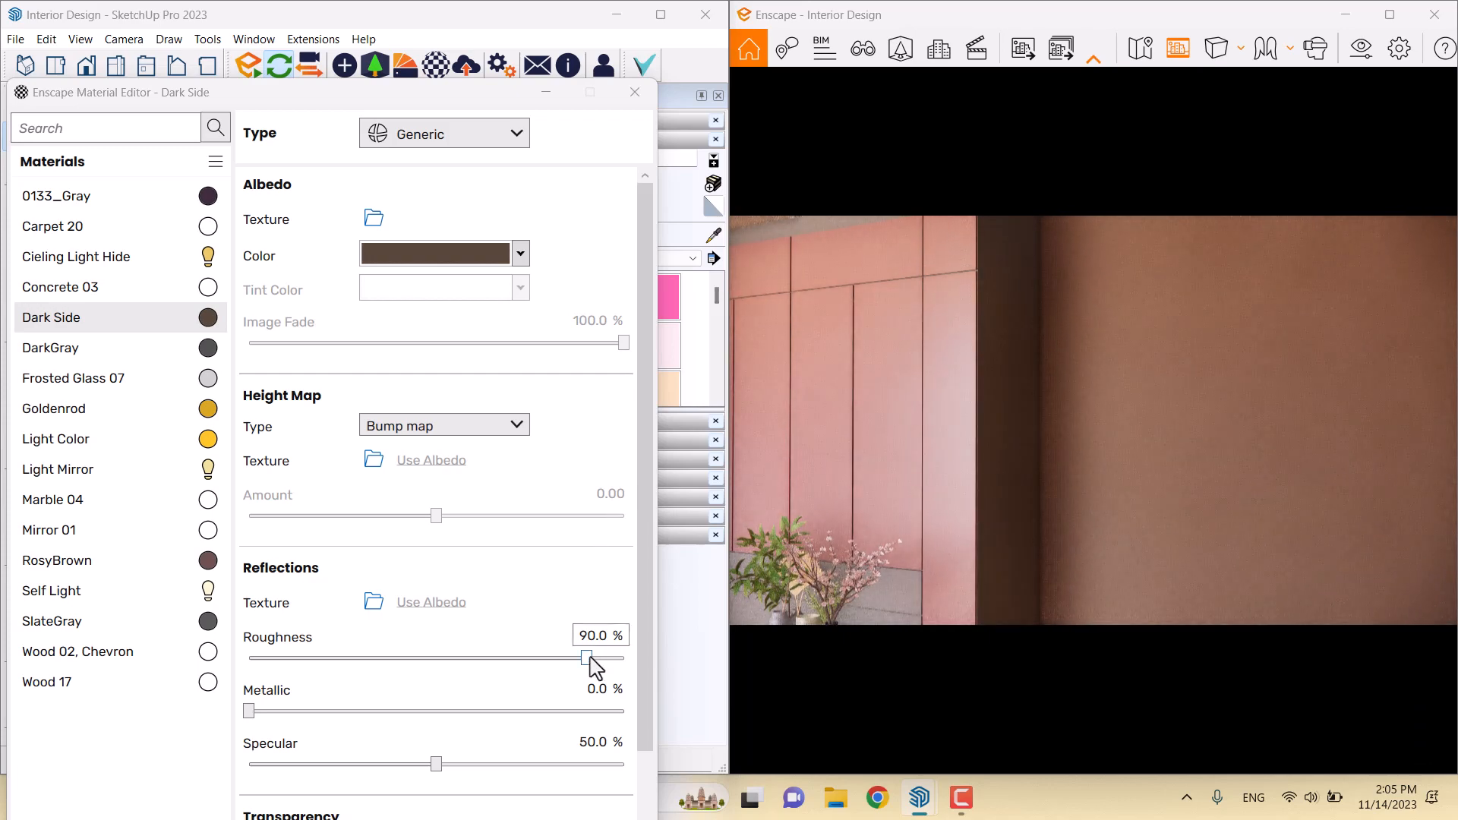
# Enter roughness 69, metallic 3 and specular 57 for Dark Side, then close the editor
pyautogui.moveTo(588, 657); pyautogui.dragTo(412, 661)
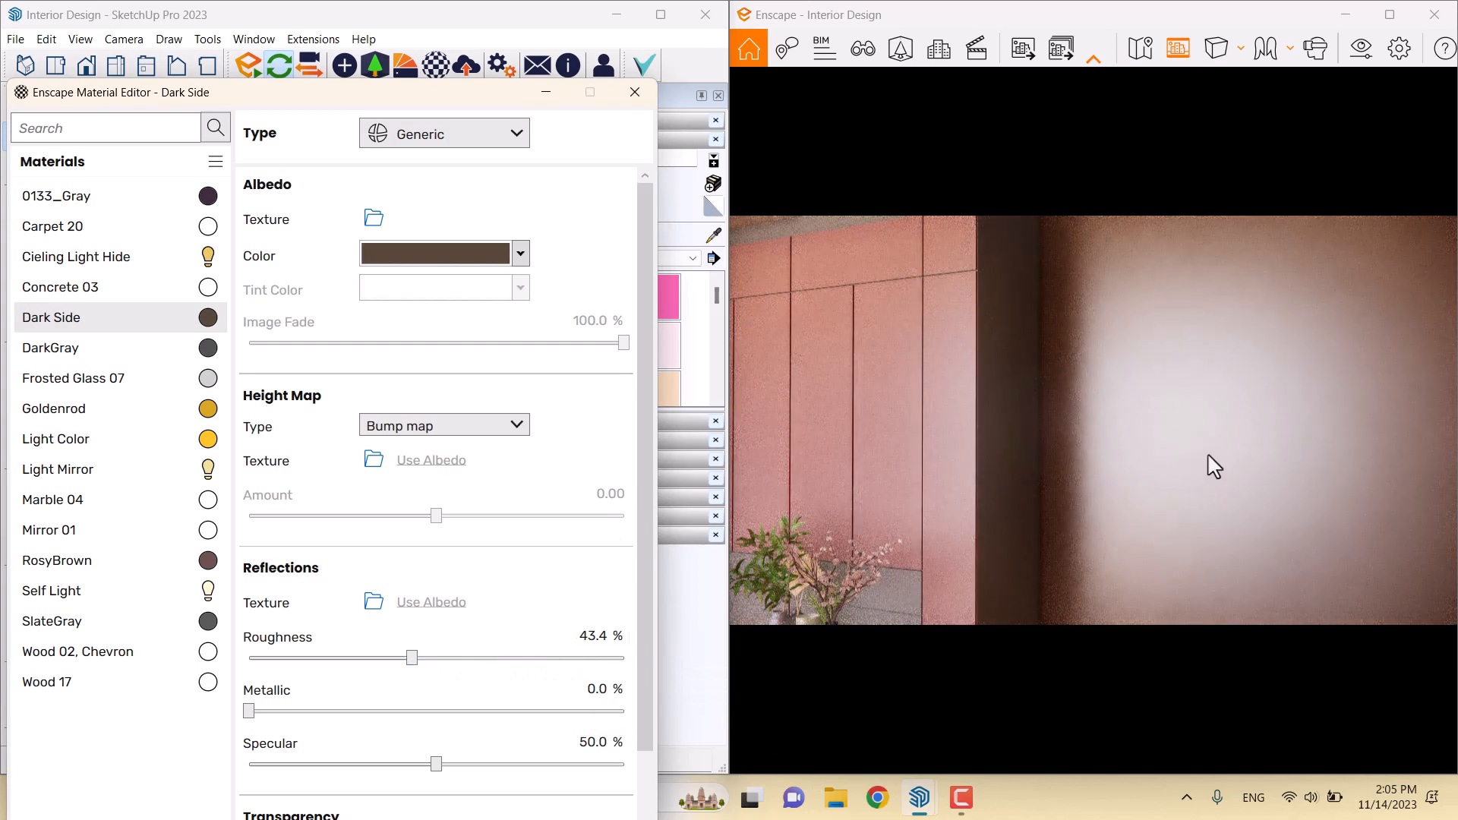
pyautogui.click(601, 637)
pyautogui.write('69')
pyautogui.press('Return')
pyautogui.click(596, 689)
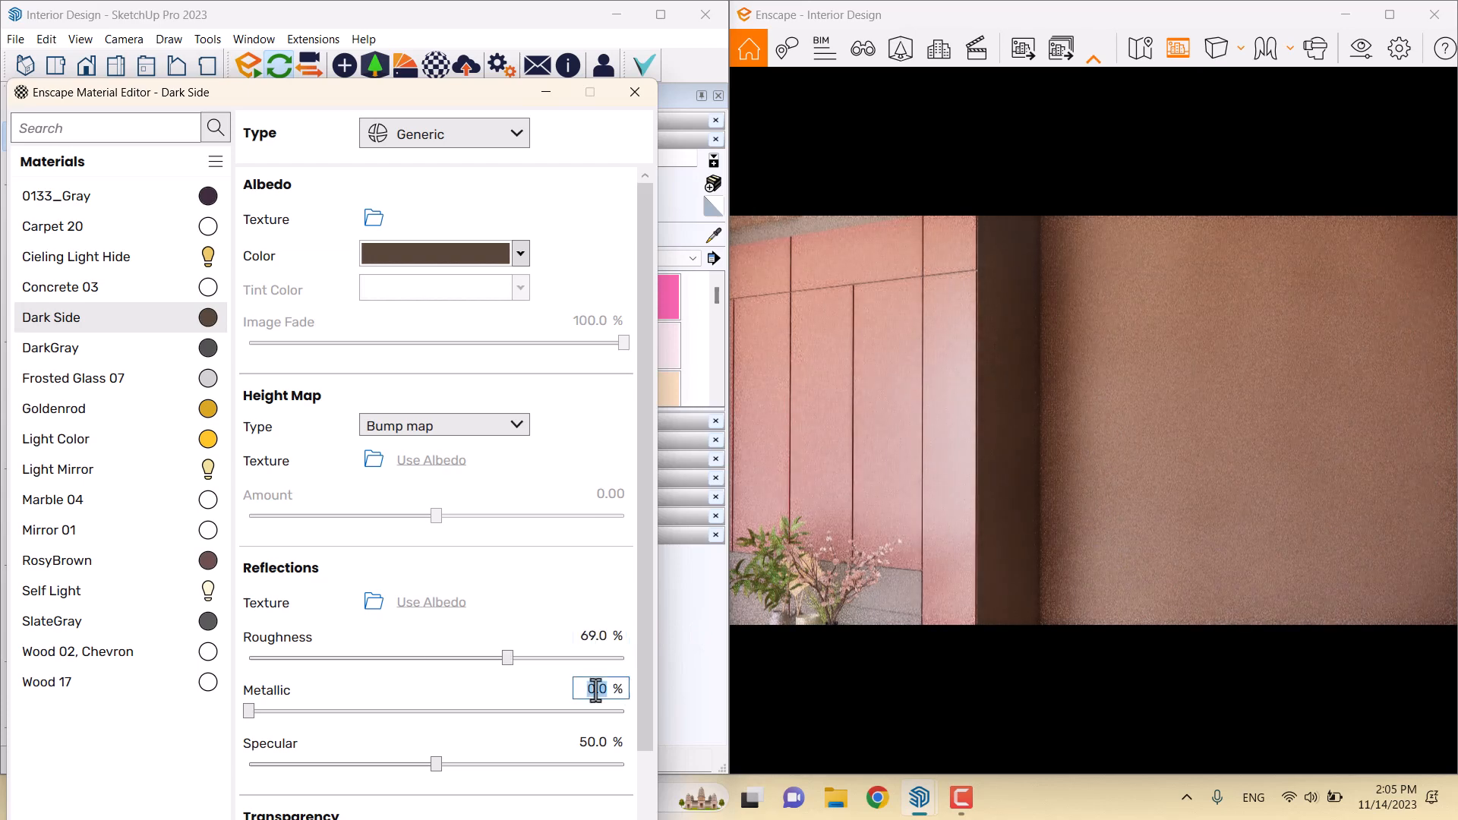
pyautogui.write('3')
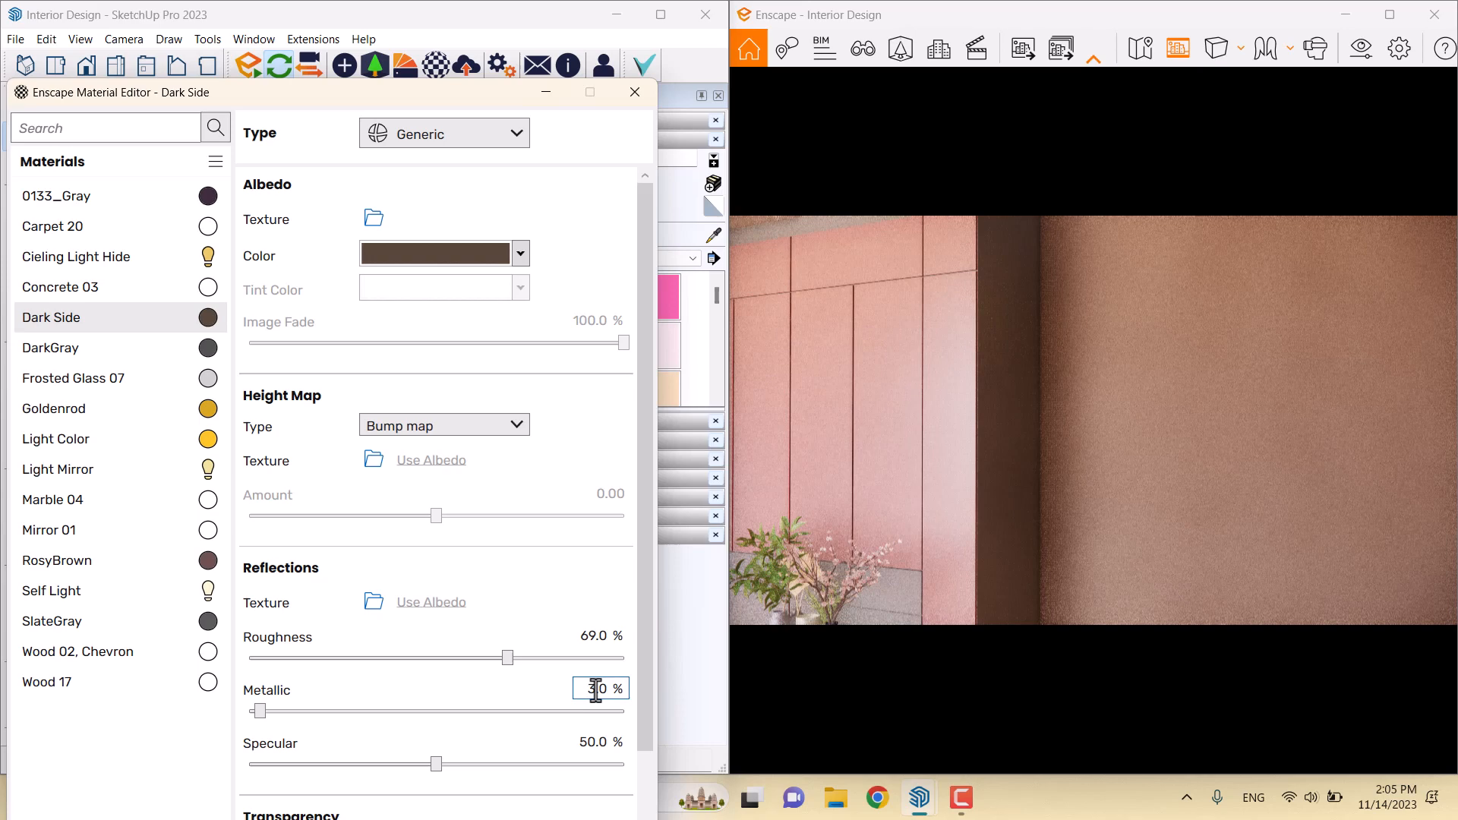
pyautogui.click(588, 744)
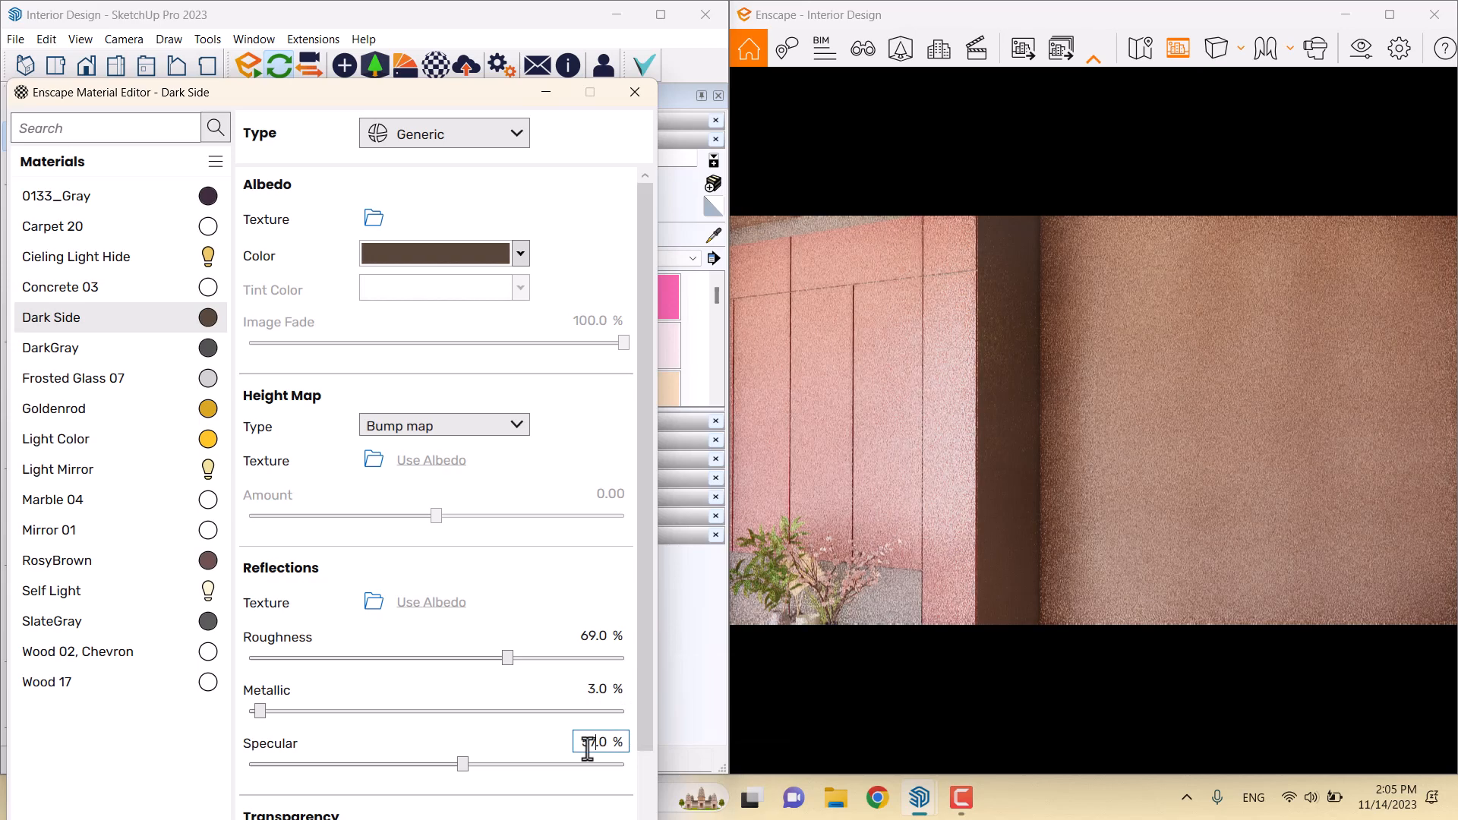
pyautogui.press('Return')
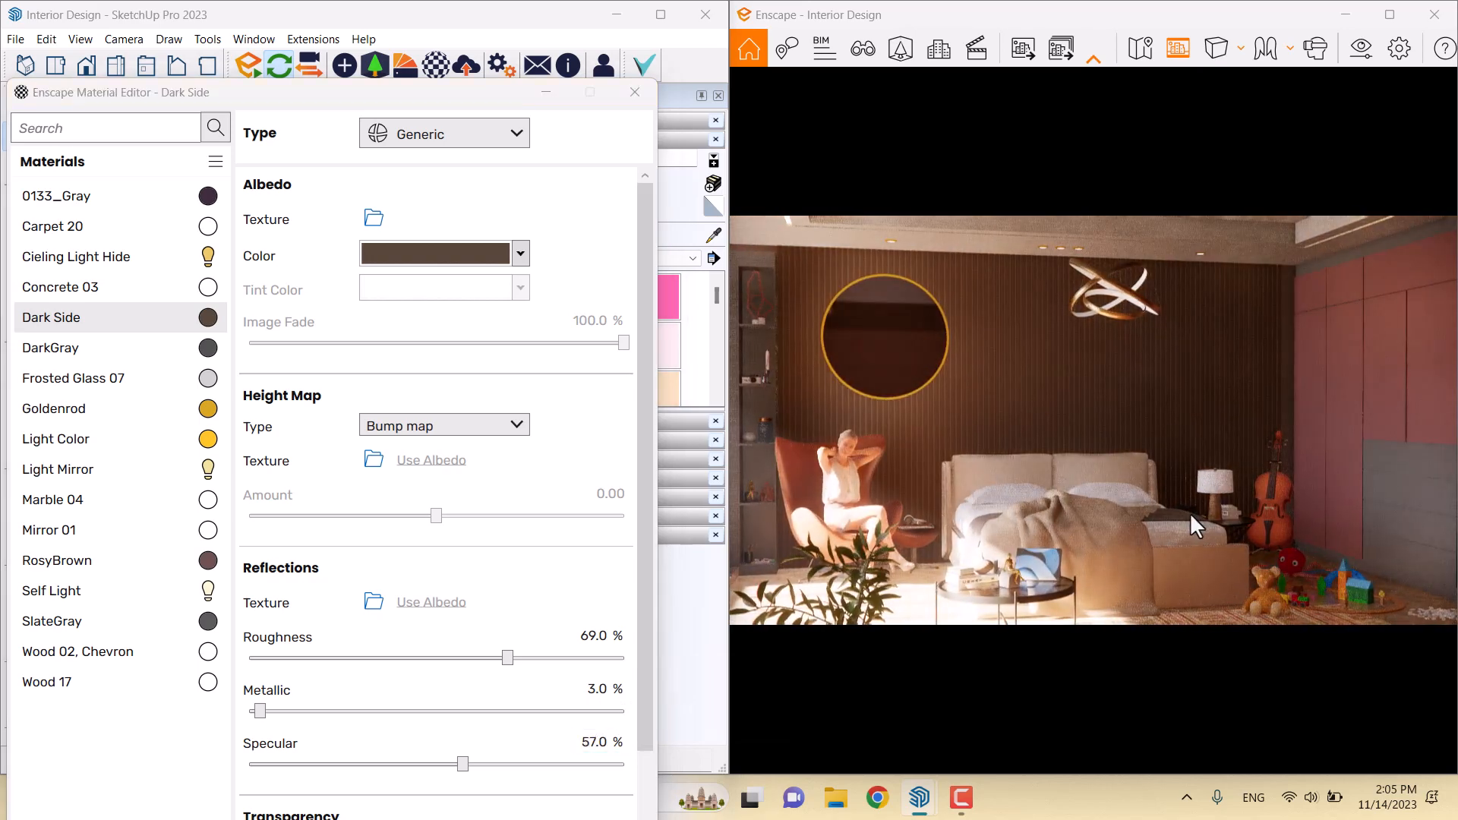
pyautogui.click(635, 92)
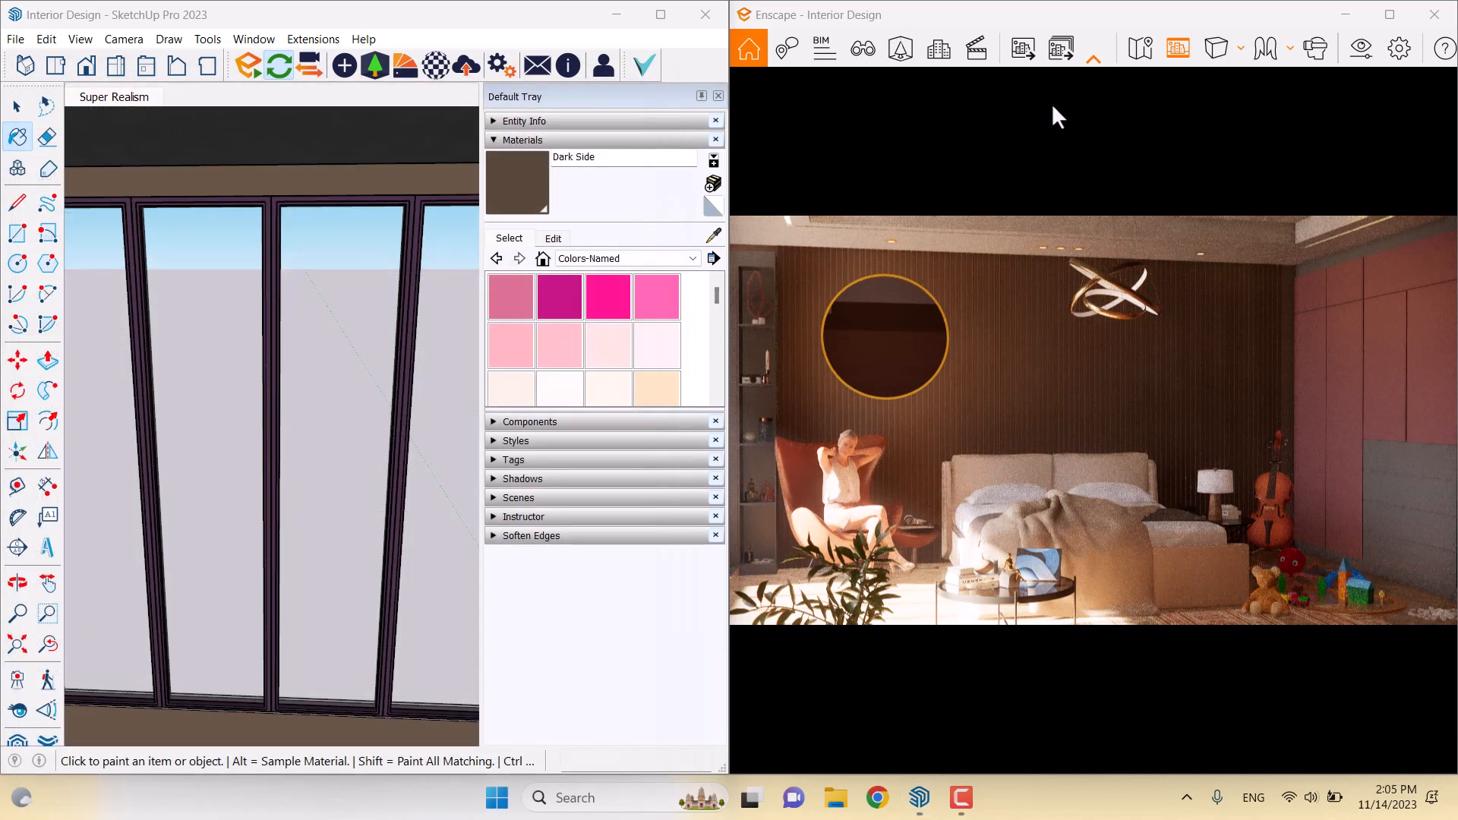
# Close the Default Tray and dock the Enscape render back on the right half of the screen
pyautogui.click(718, 96)
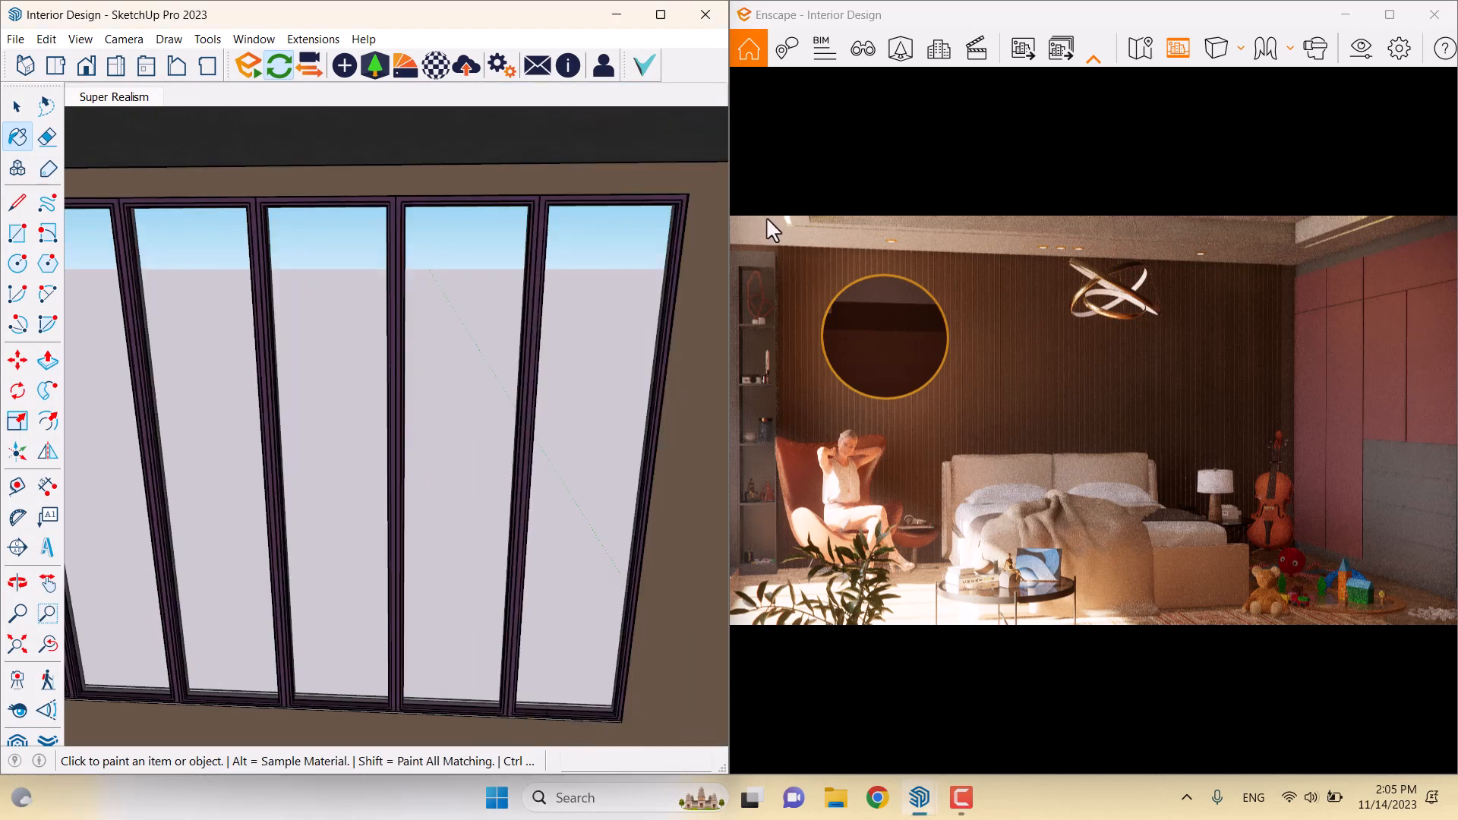
pyautogui.moveTo(1402, 17)
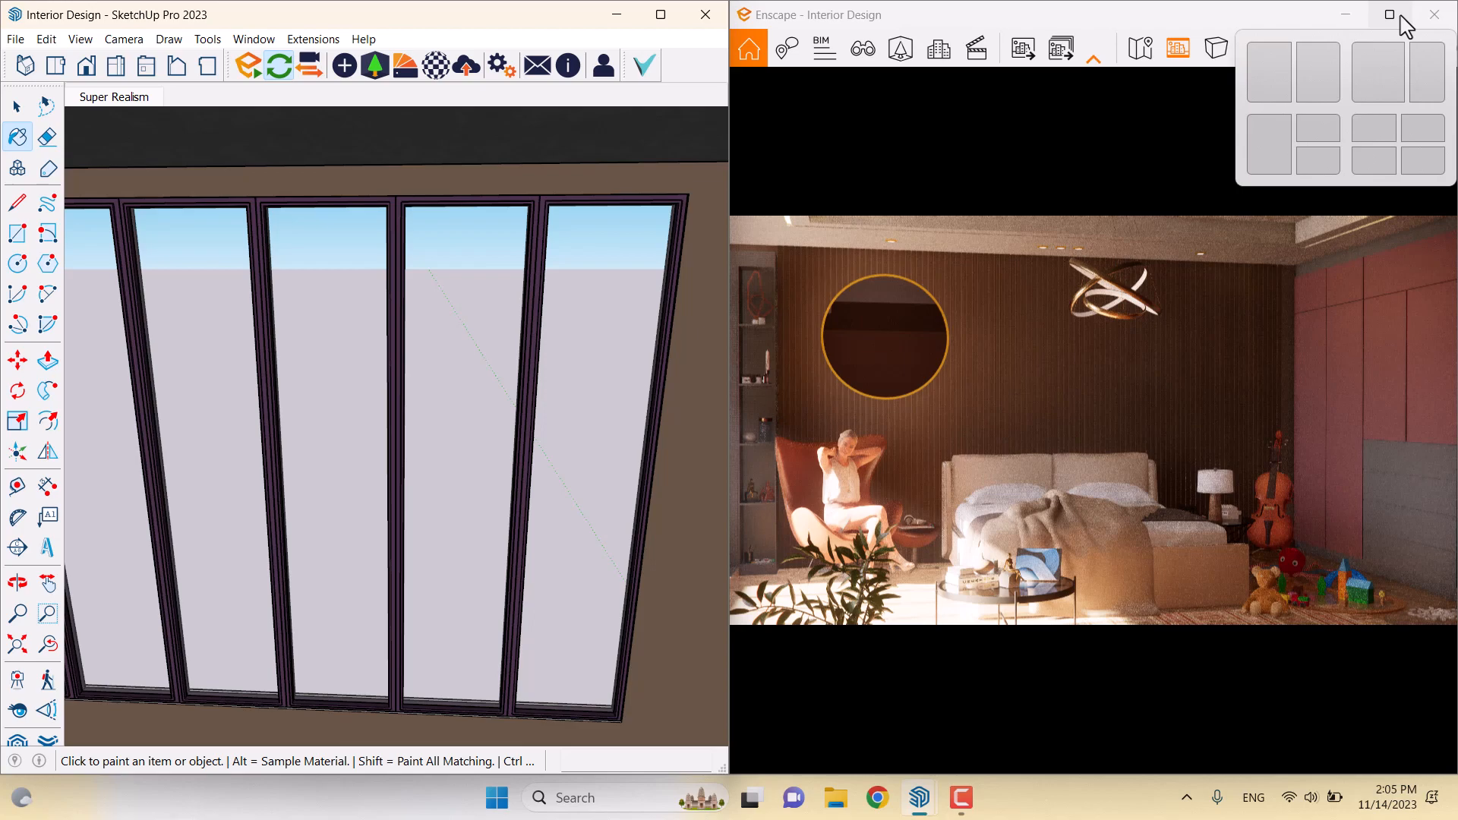
pyautogui.click(1402, 17)
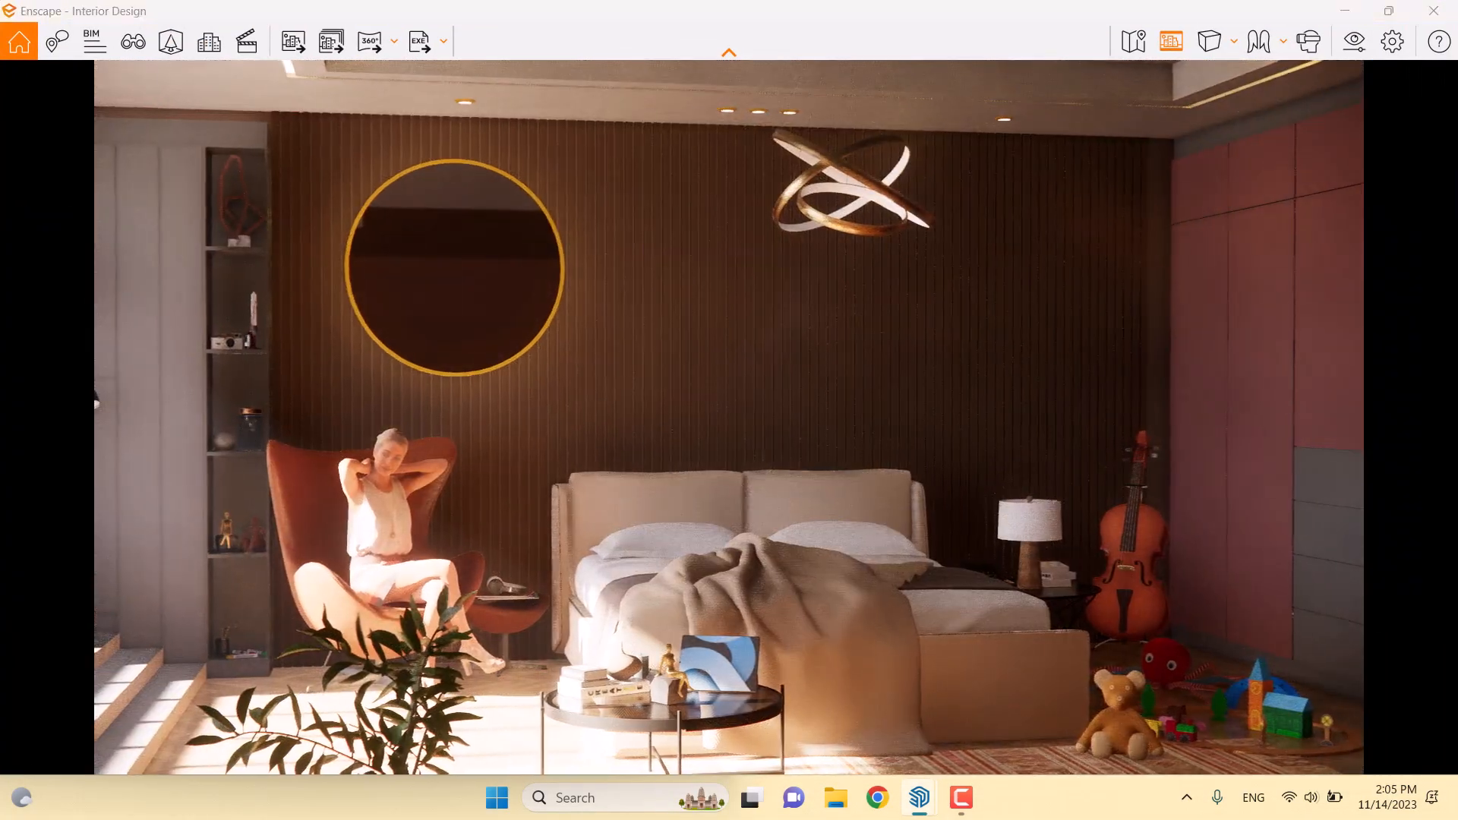
pyautogui.click(133, 41)
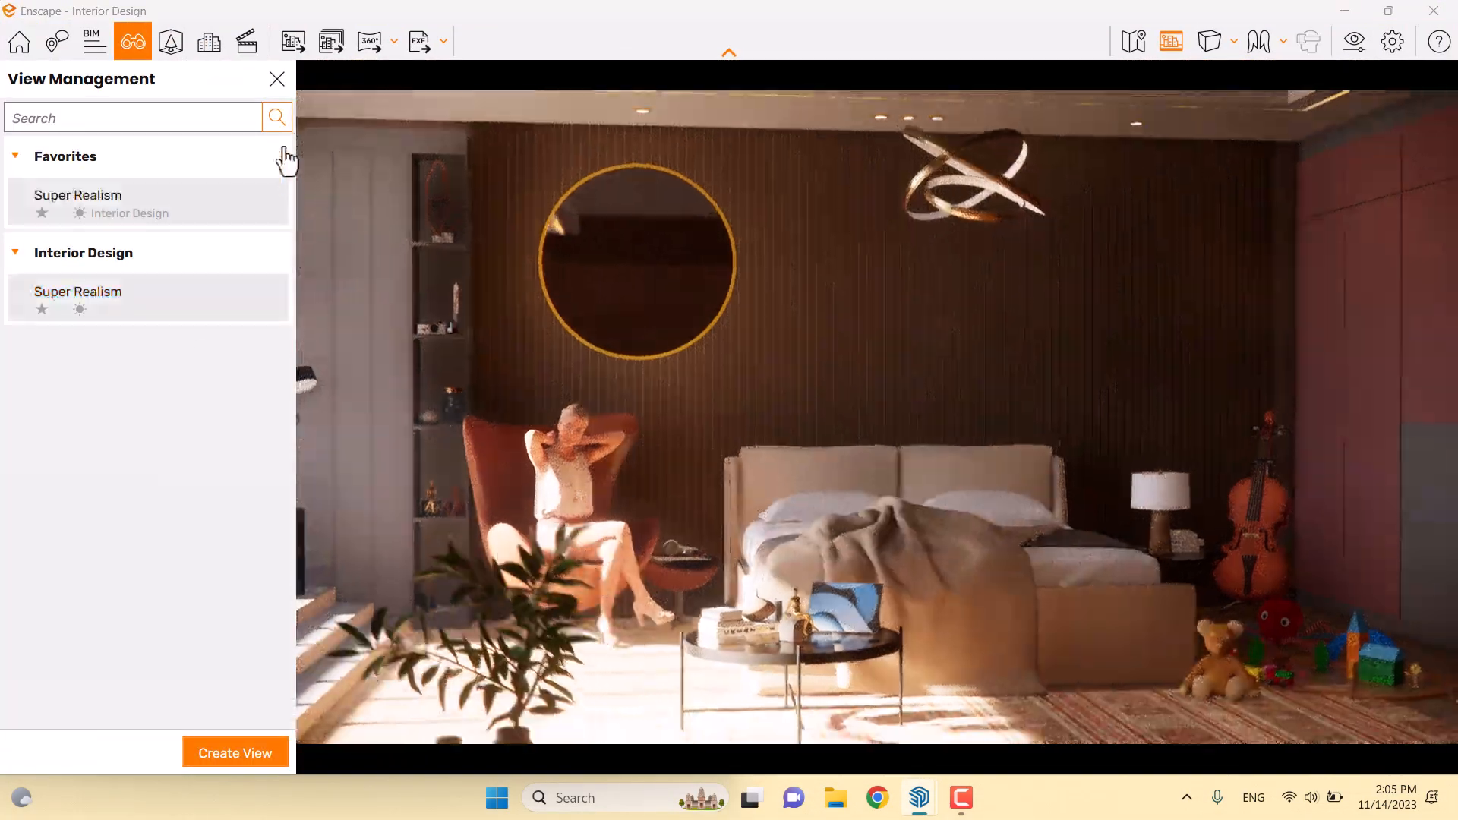
pyautogui.click(277, 80)
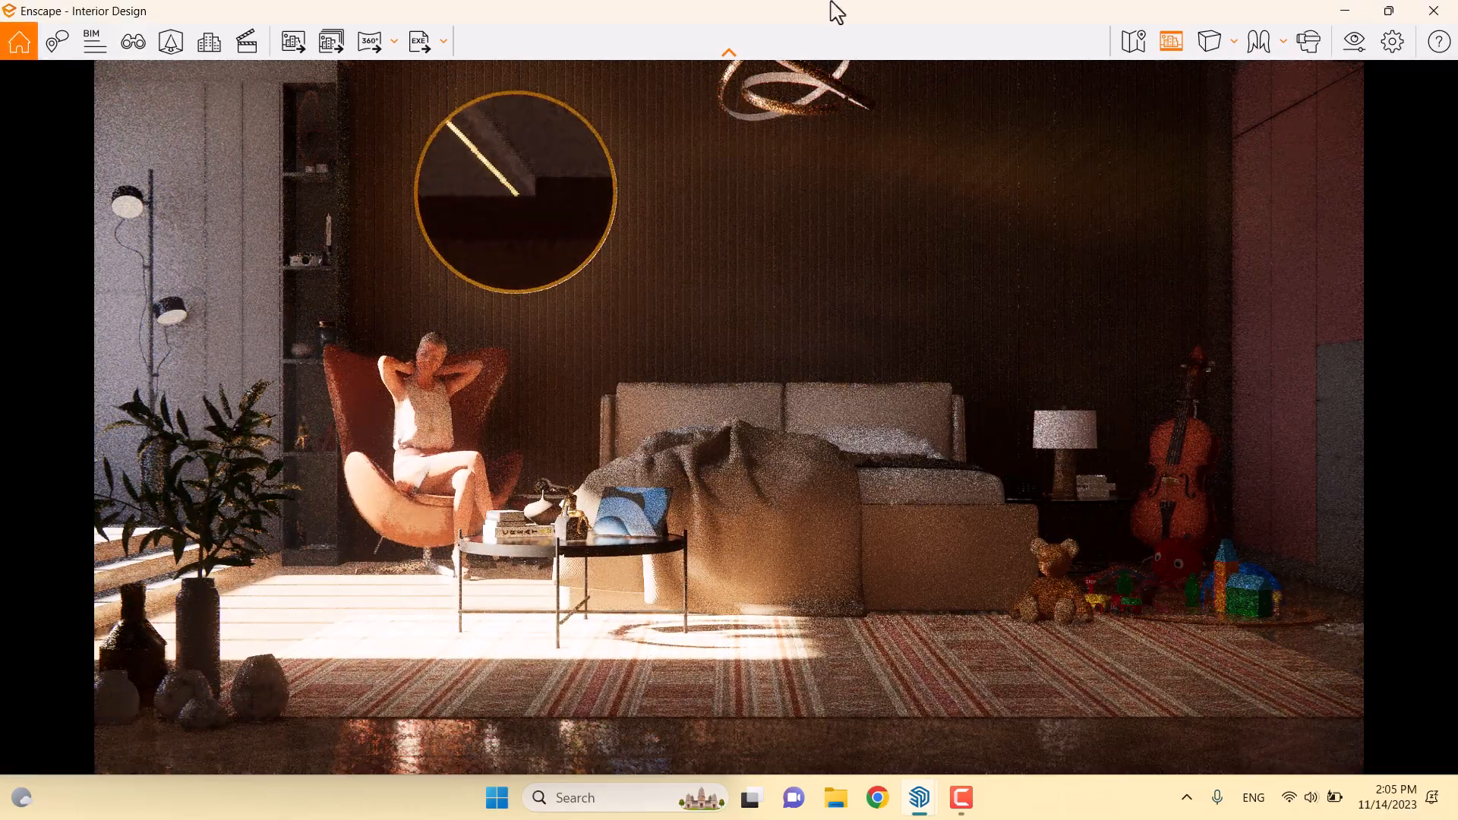
pyautogui.moveTo(836, 11); pyautogui.dragTo(1455, 163)
pyautogui.scroll(3, 676, 456)
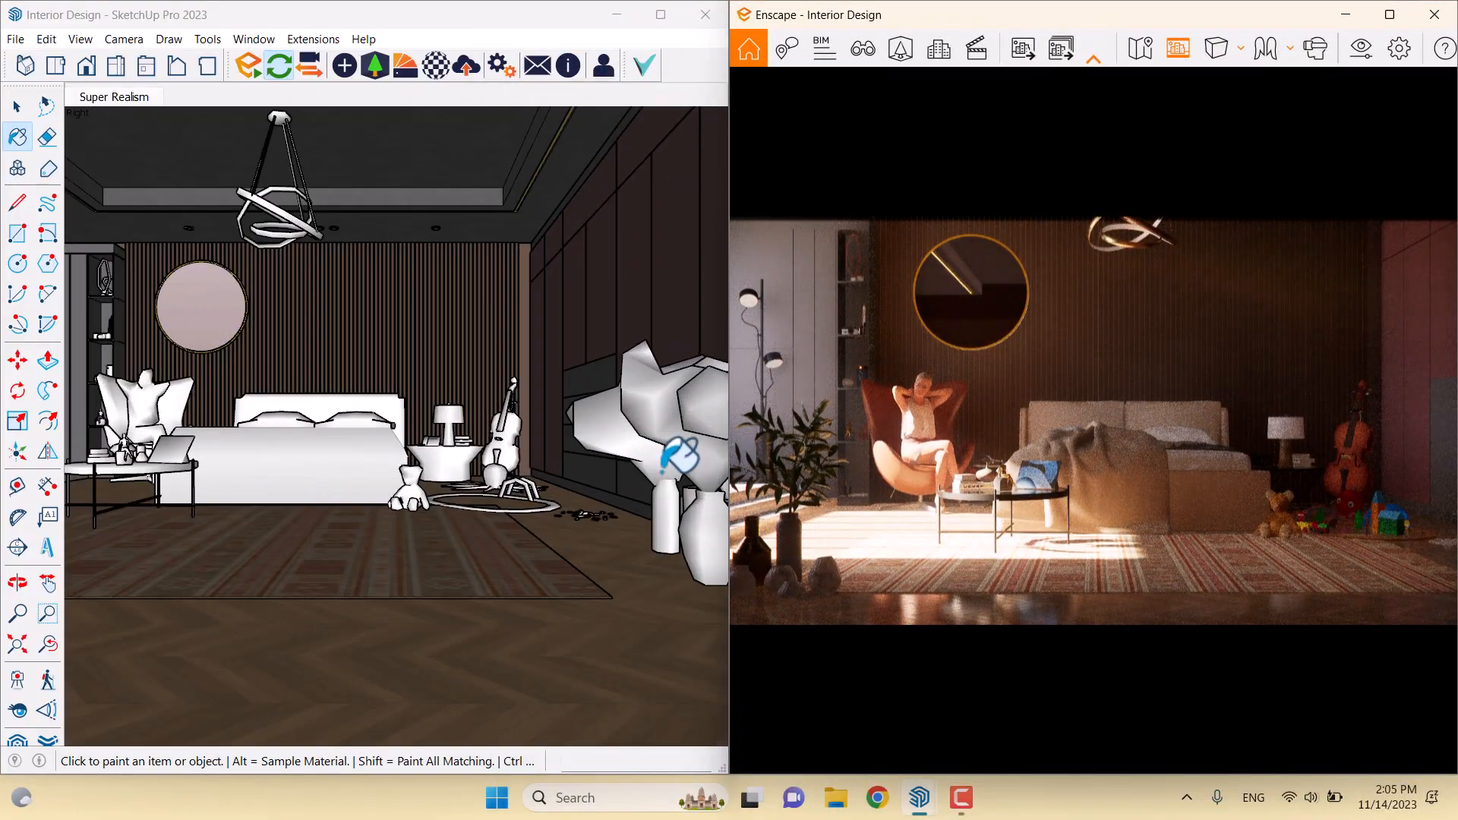
# Select the potted plant vase and the cylindrical vase
pyautogui.click(18, 109)
pyautogui.moveTo(385, 394)
pyautogui.keyDown('shift'); pyautogui.mouseDown(button='middle')
pyautogui.moveTo(313, 395)
pyautogui.moveTo(342, 395)
pyautogui.mouseUp(button='middle'); pyautogui.keyUp('shift')
pyautogui.scroll(3, 531, 588)
pyautogui.click(597, 505)
pyautogui.keyDown('ctrl'); pyautogui.click(579, 510); pyautogui.keyUp('ctrl')
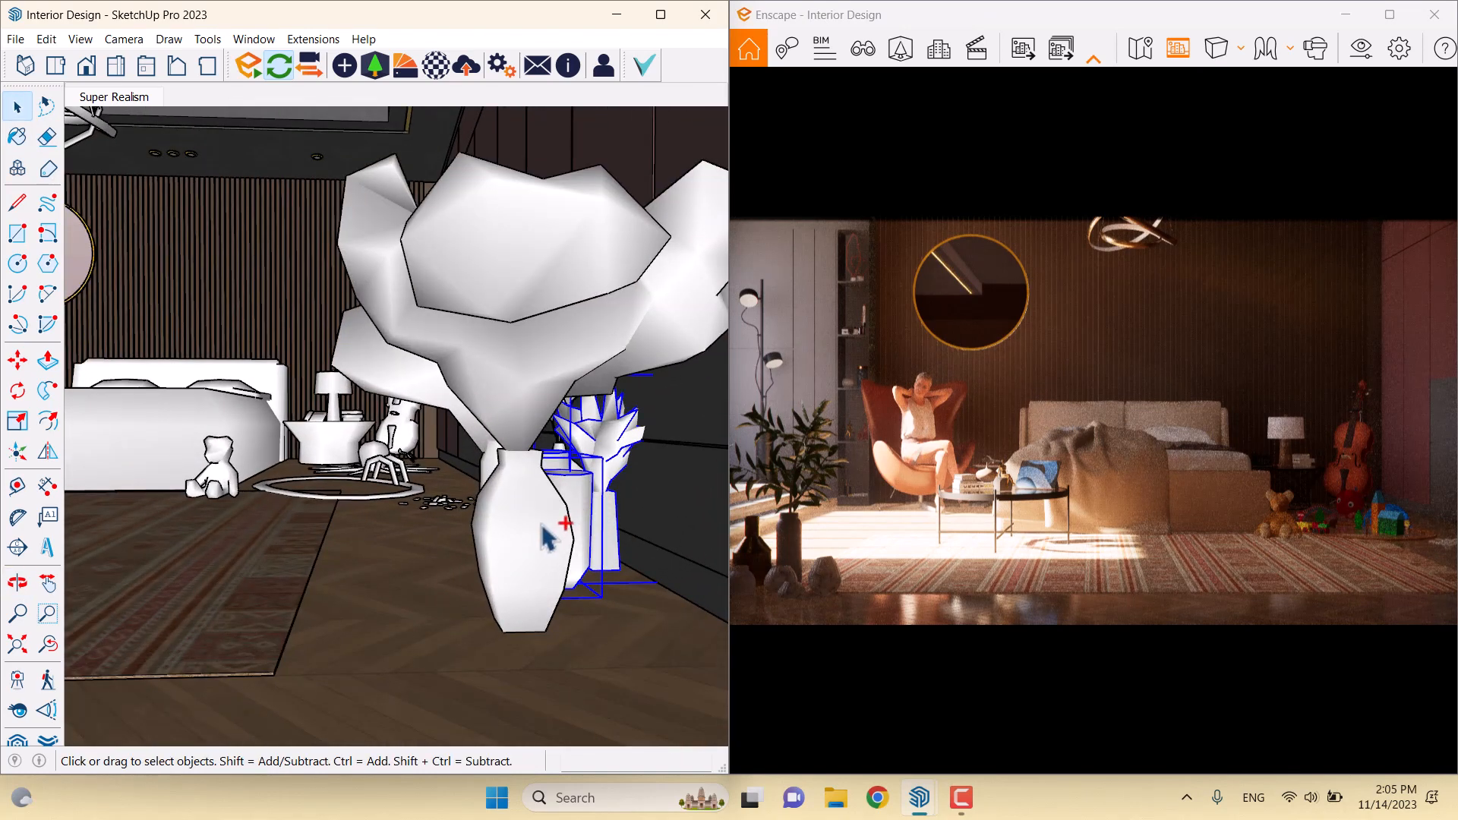
pyautogui.moveTo(546, 538)
pyautogui.mouseDown(button='middle')
pyautogui.moveTo(358, 521)
pyautogui.moveTo(646, 490)
pyautogui.mouseUp(button='middle')
pyautogui.scroll(3, 635, 486)
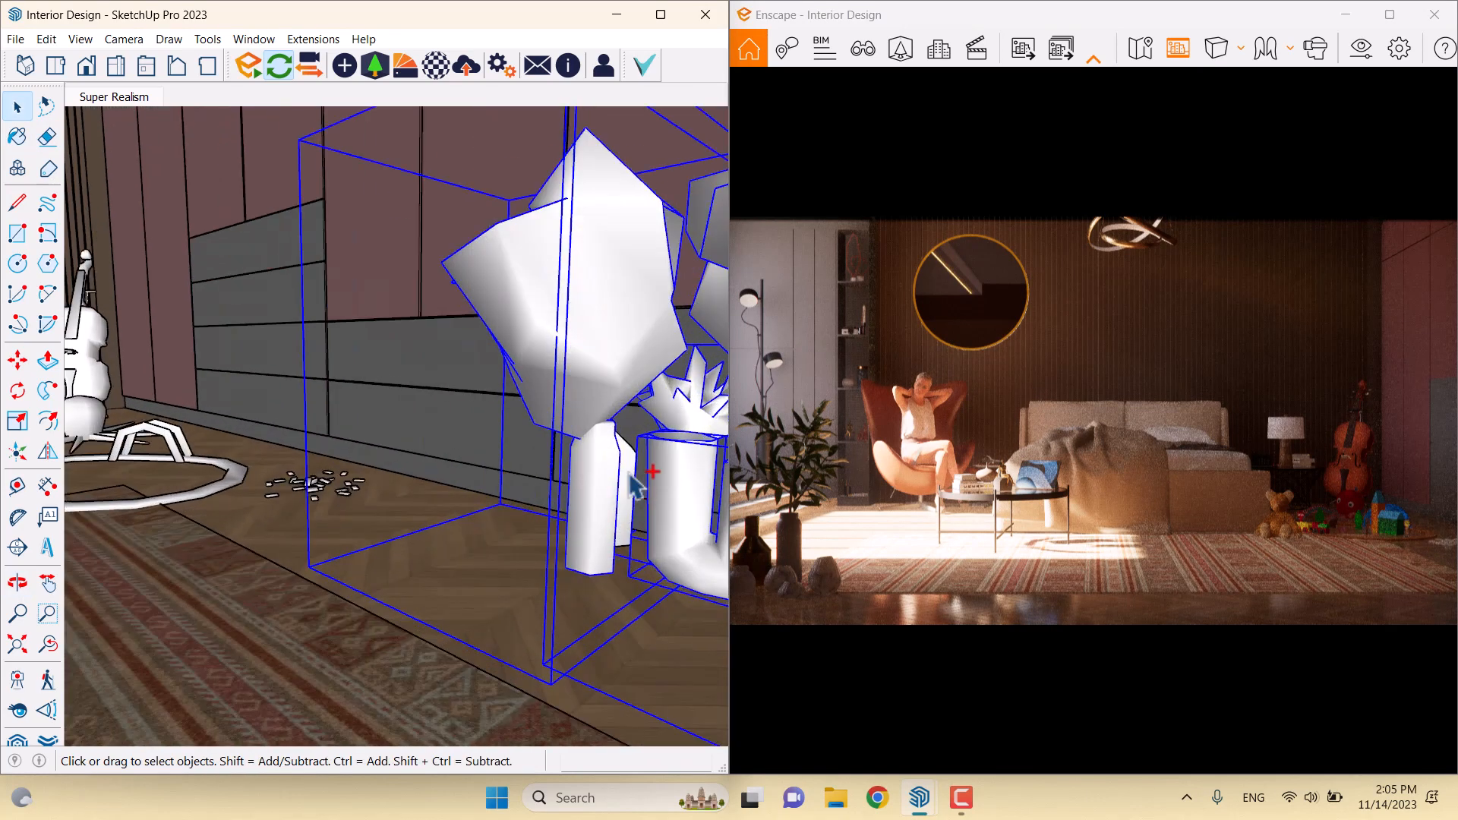
pyautogui.scroll(-5, 635, 487)
# Move the two vases left, then nudge them about 14 cm further
pyautogui.click(18, 360)
pyautogui.moveTo(368, 449); pyautogui.dragTo(352, 563, button='middle')
pyautogui.click(346, 565)
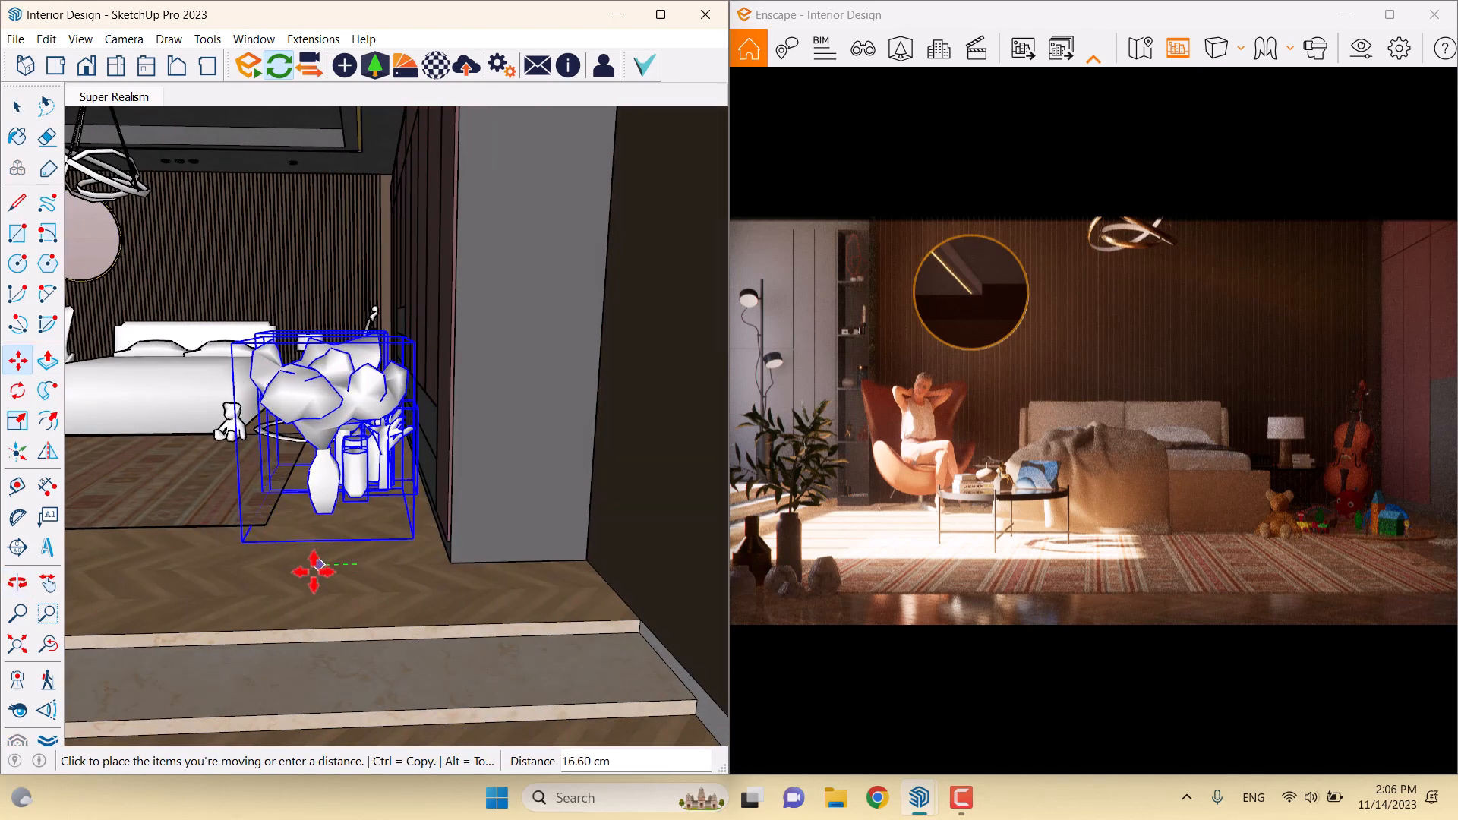
pyautogui.click(251, 570)
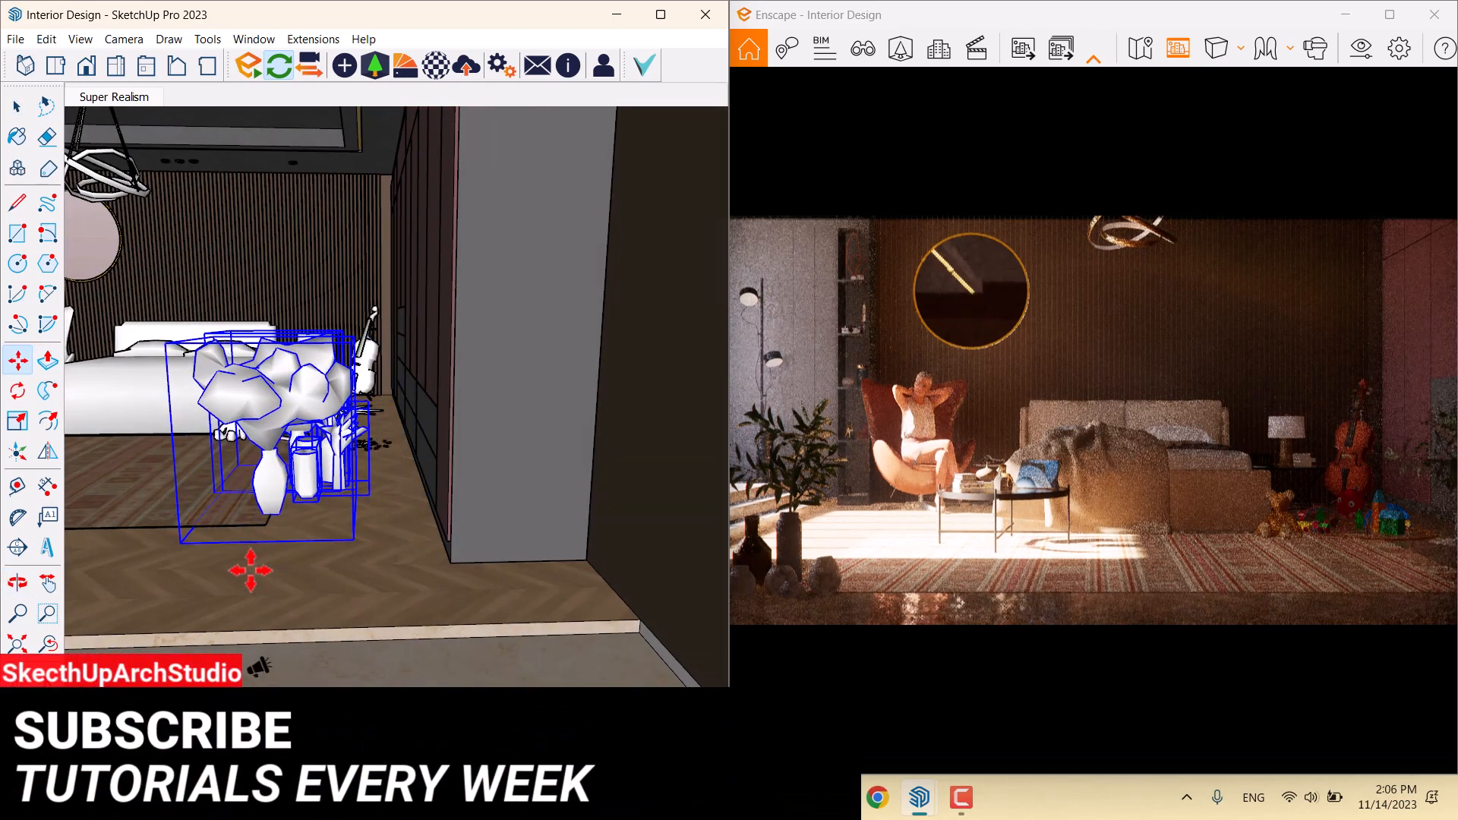
pyautogui.click(340, 568)
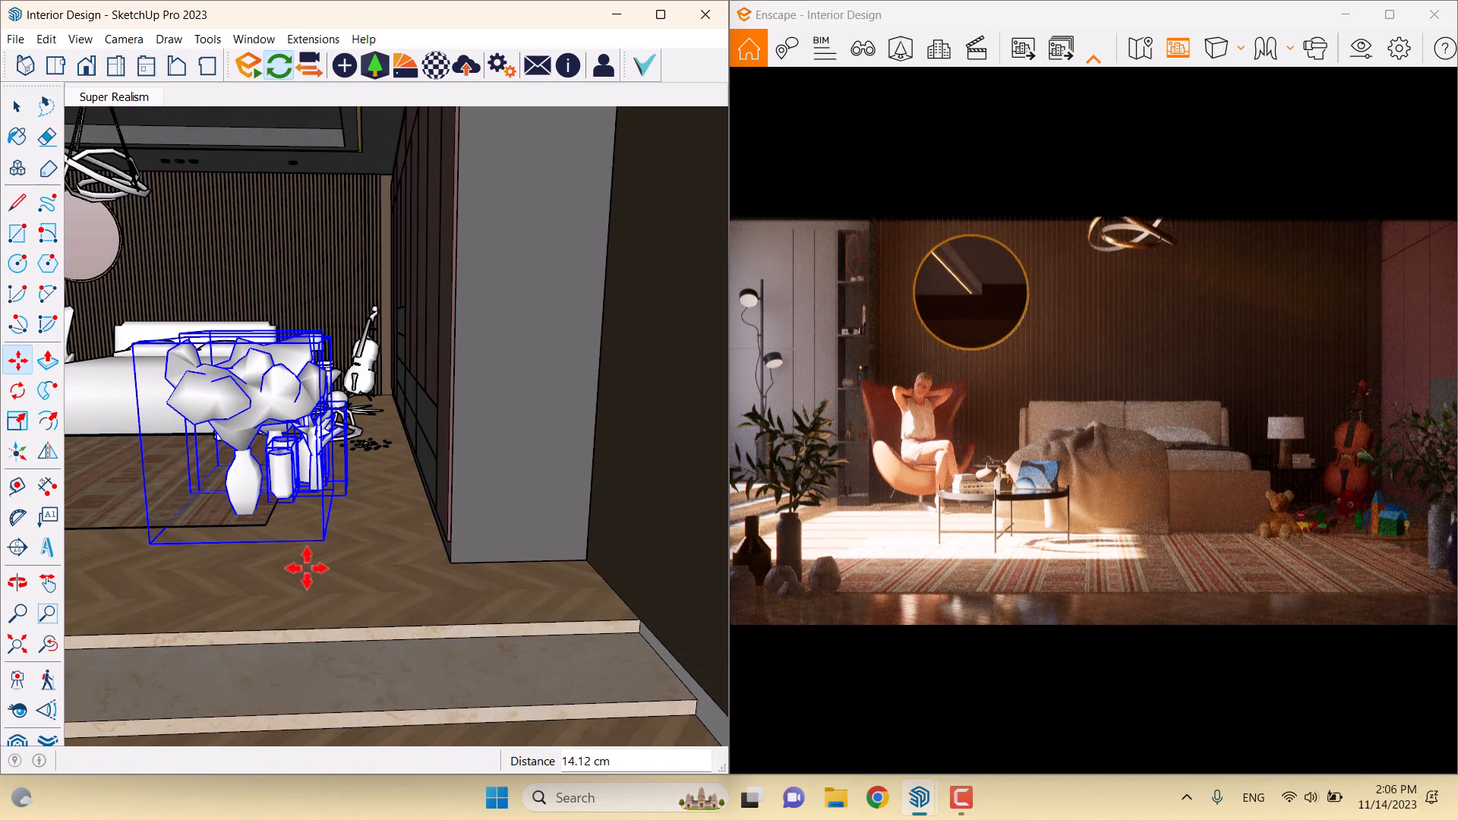
pyautogui.click(307, 568)
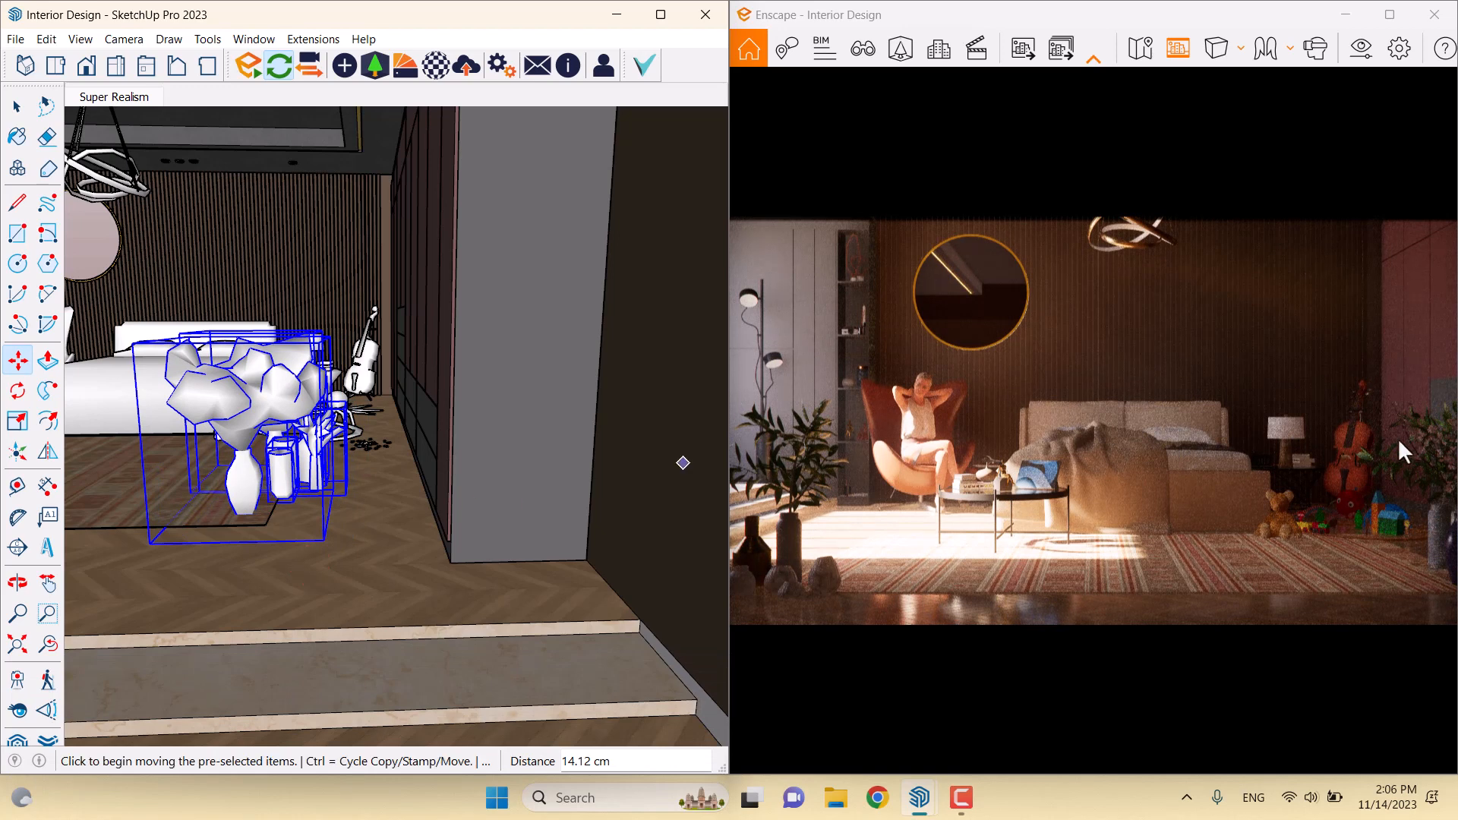
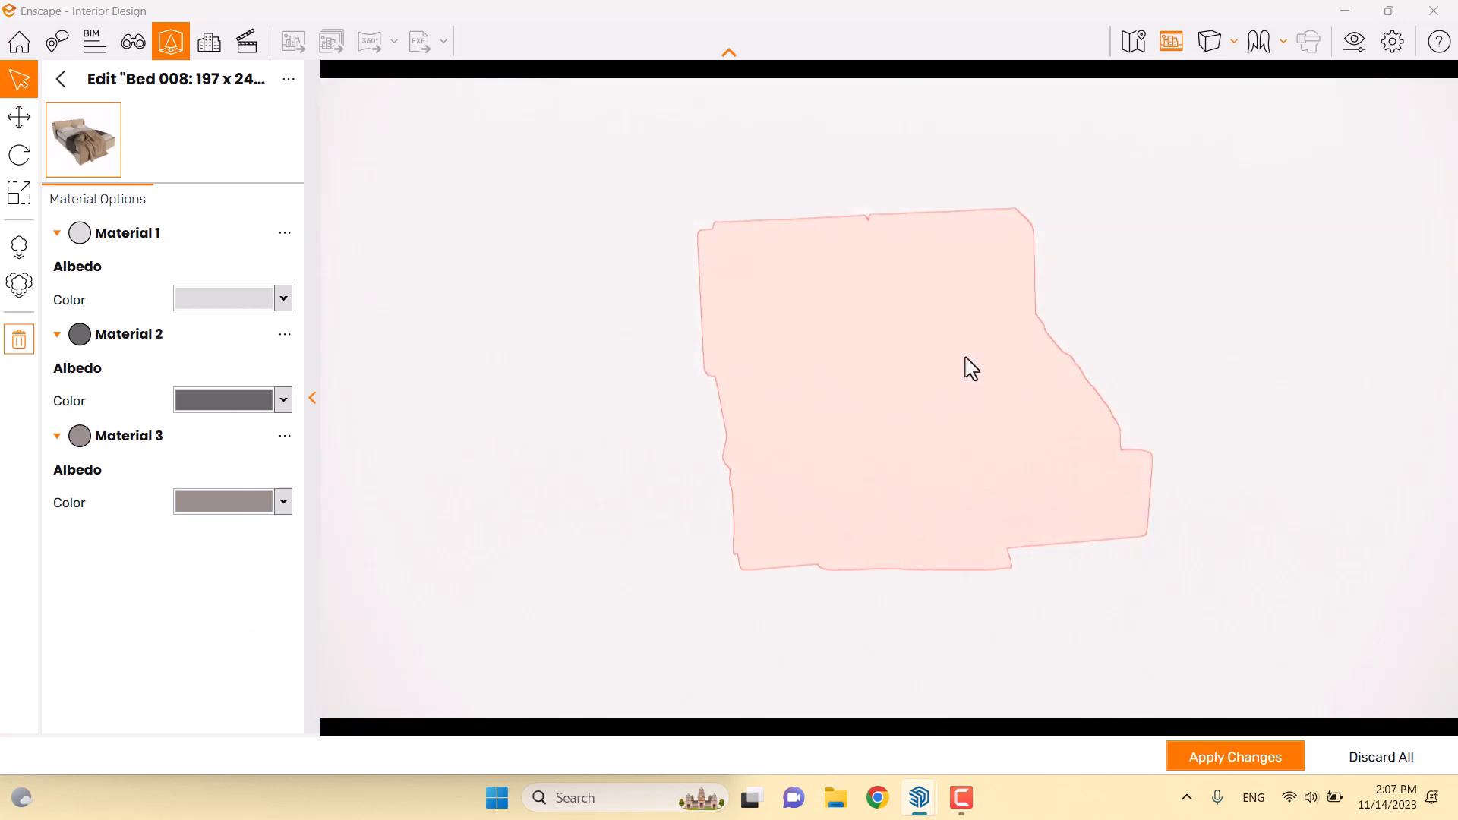
# Fly the camera down to the bed and open Material 3's colour swatches
pyautogui.scroll(2, 967, 398)
pyautogui.scroll(5, 967, 398)
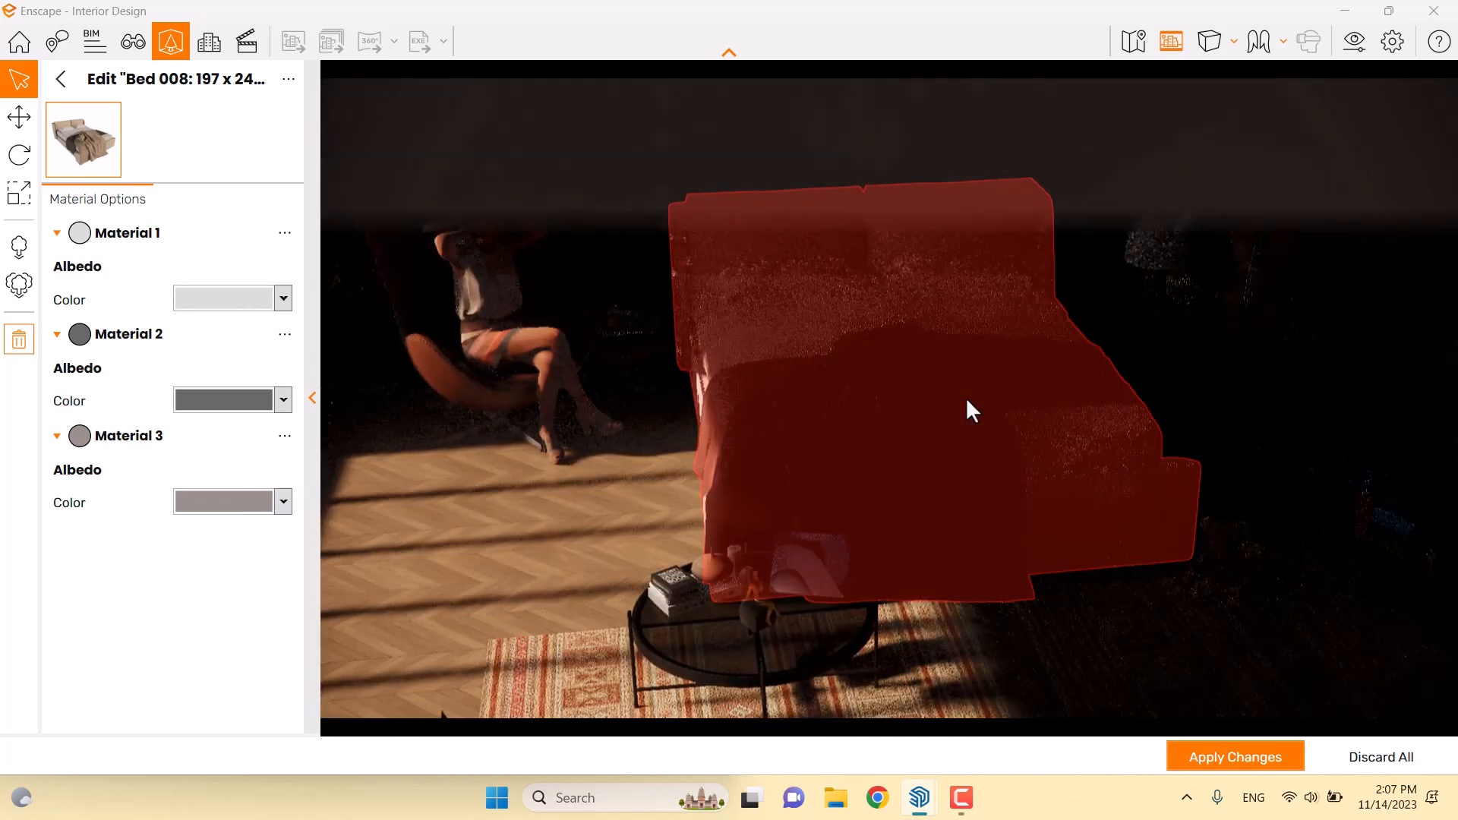
pyautogui.moveTo(966, 398); pyautogui.dragTo(971, 401, button='right')
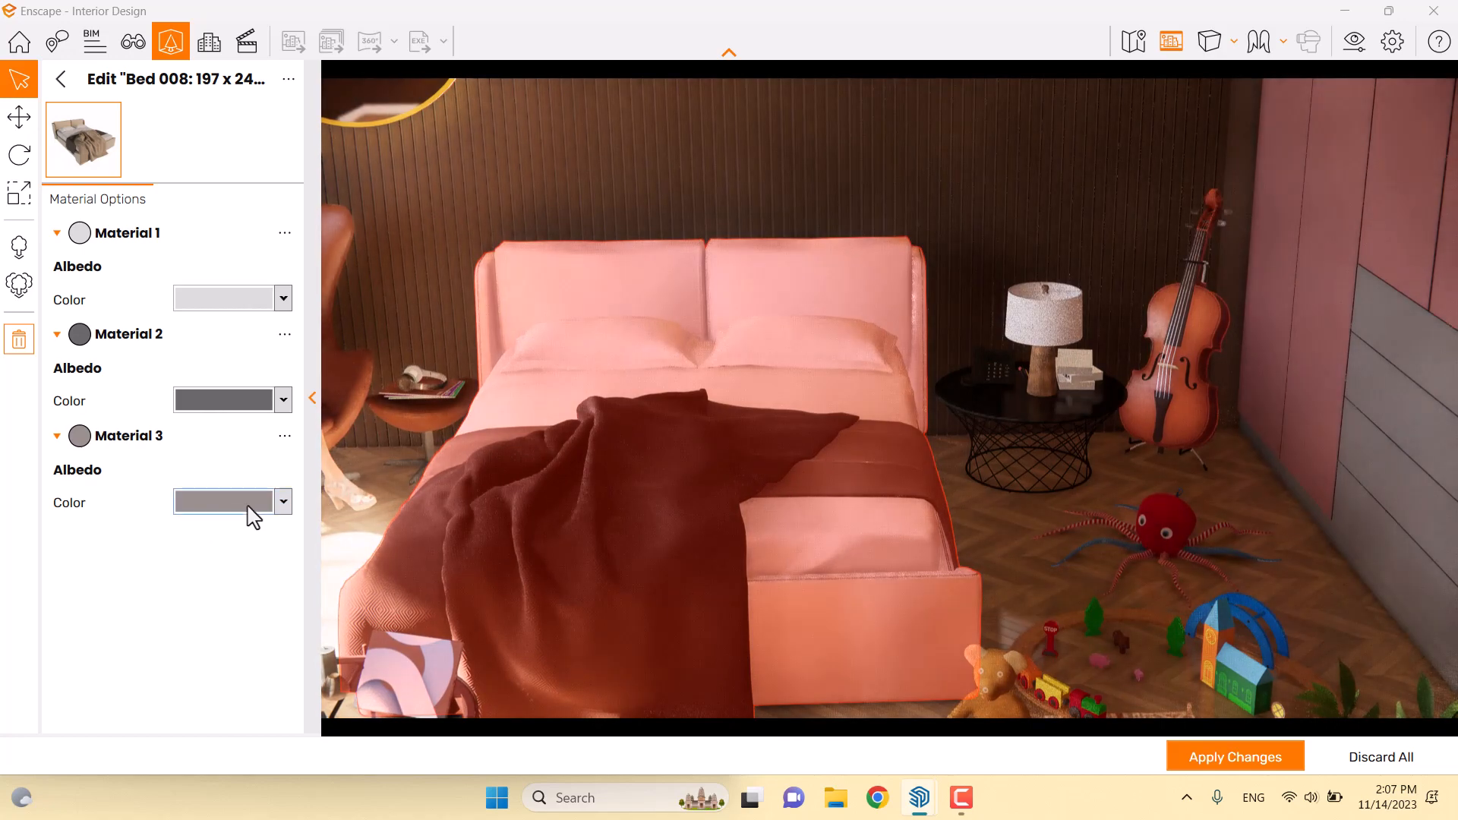
pyautogui.click(252, 516)
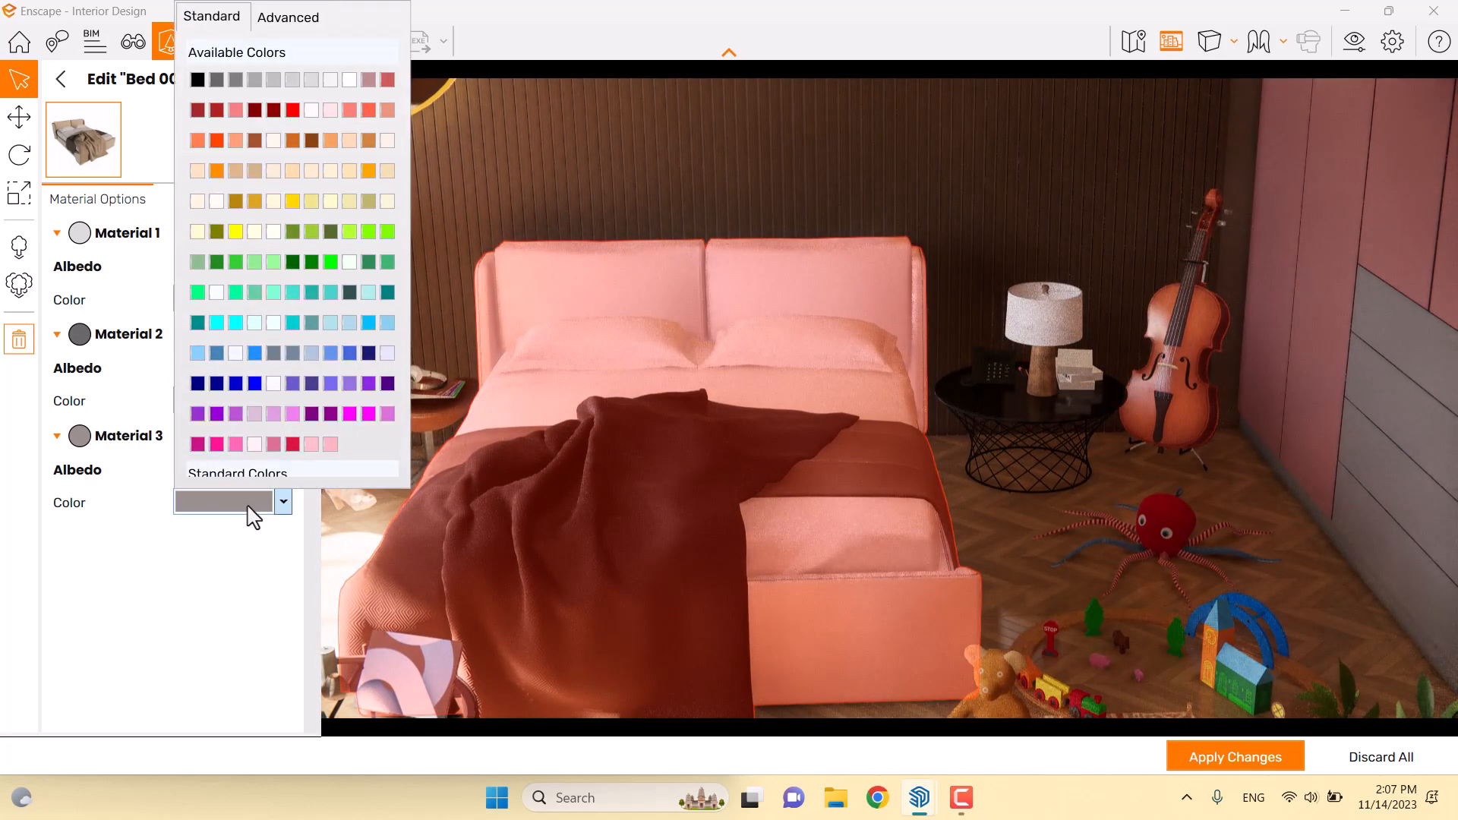
pyautogui.click(690, 376)
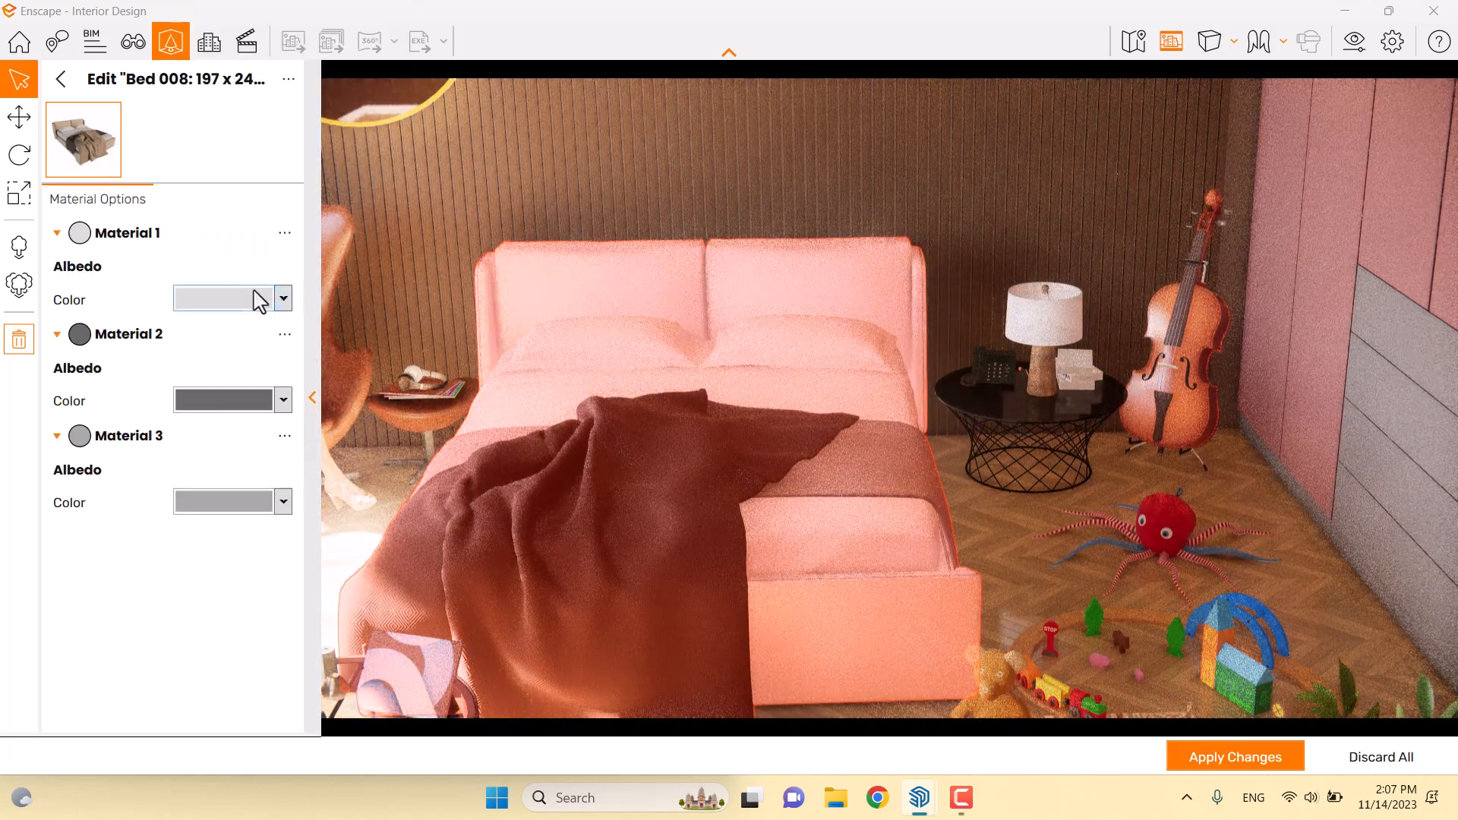
# Give the bed's Material 1 a light grey and apply the bed colour changes
pyautogui.click(260, 301)
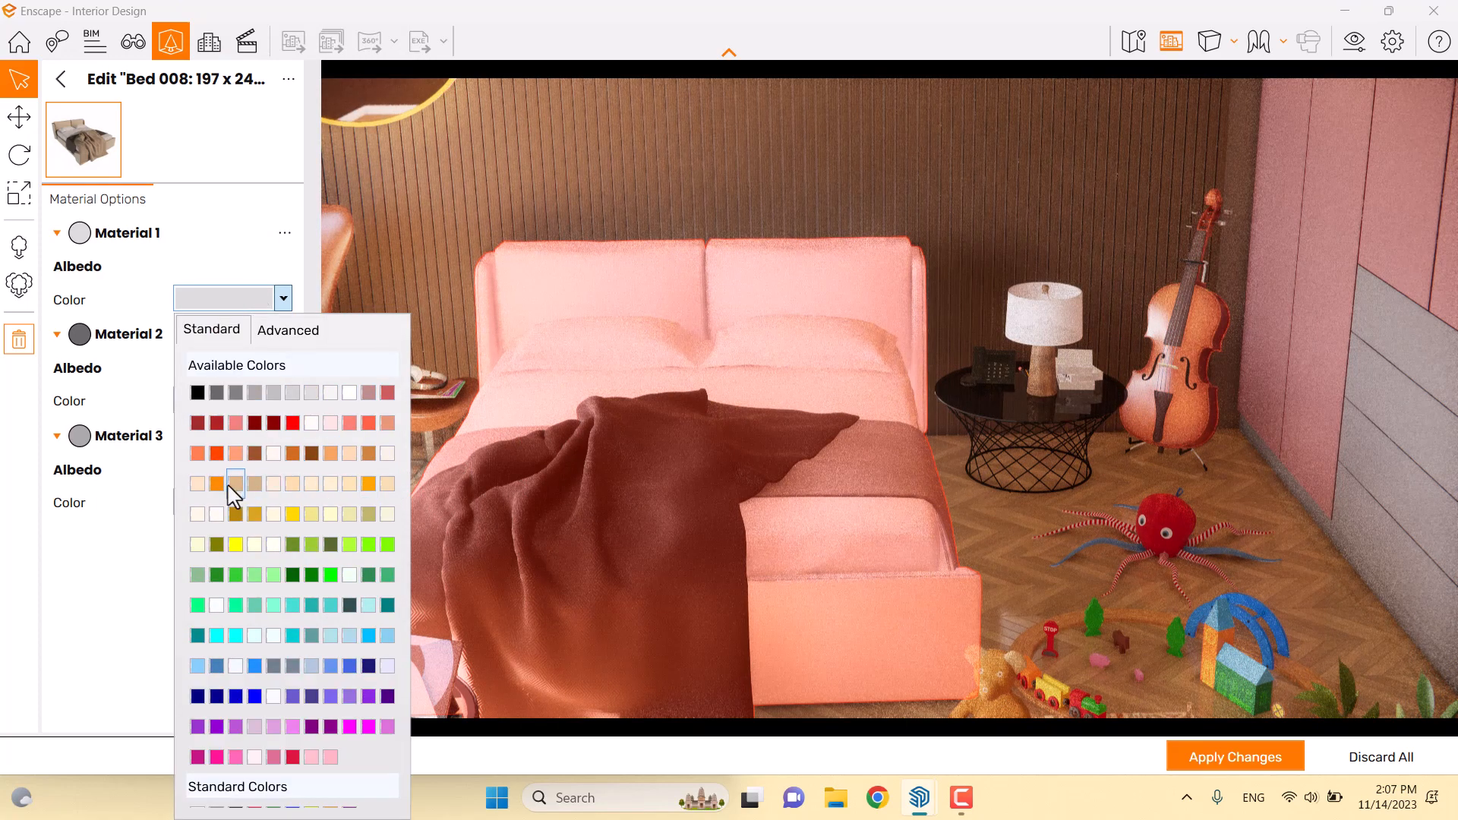
pyautogui.click(536, 576)
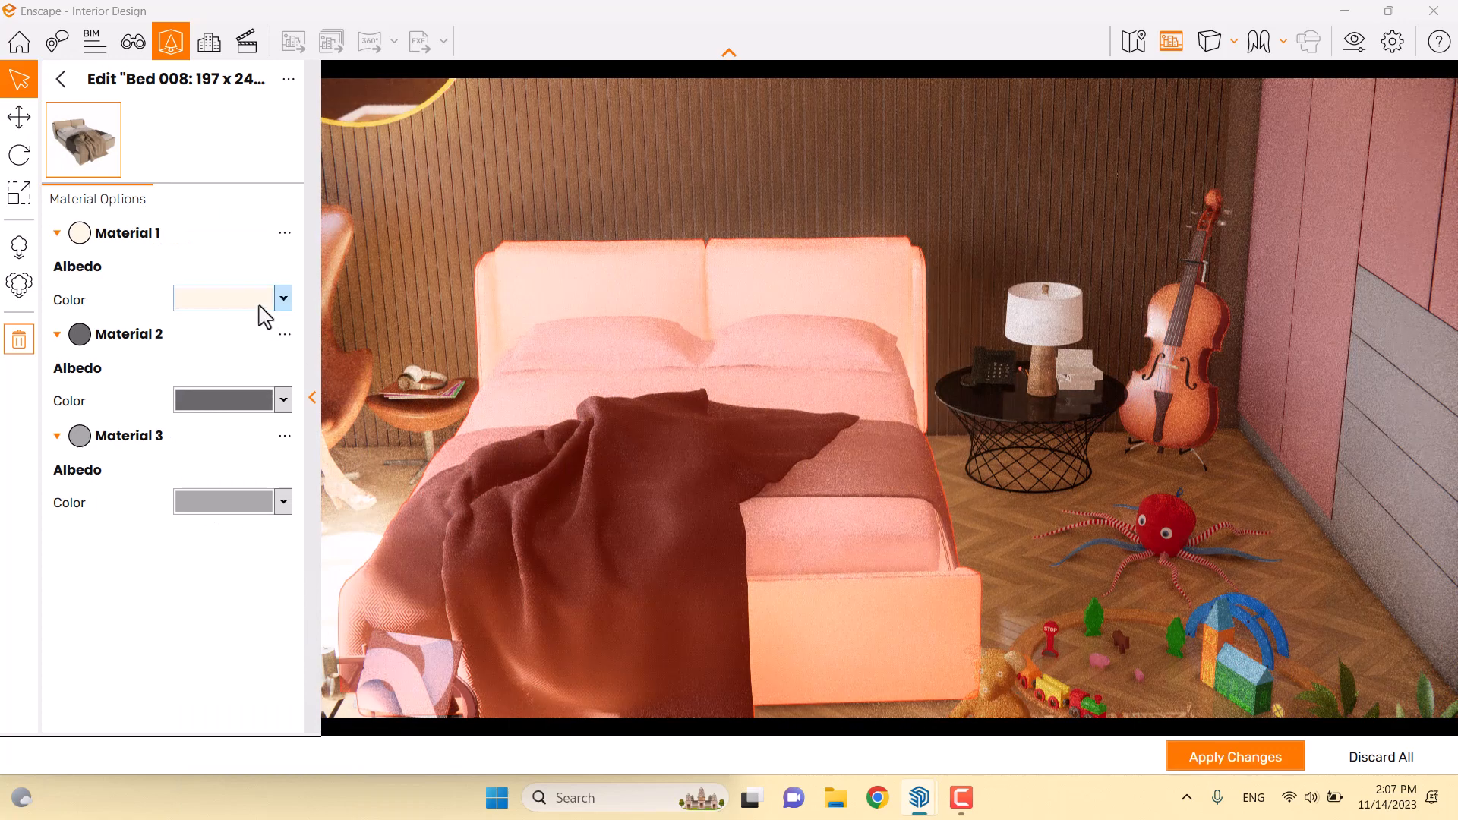
pyautogui.click(259, 306)
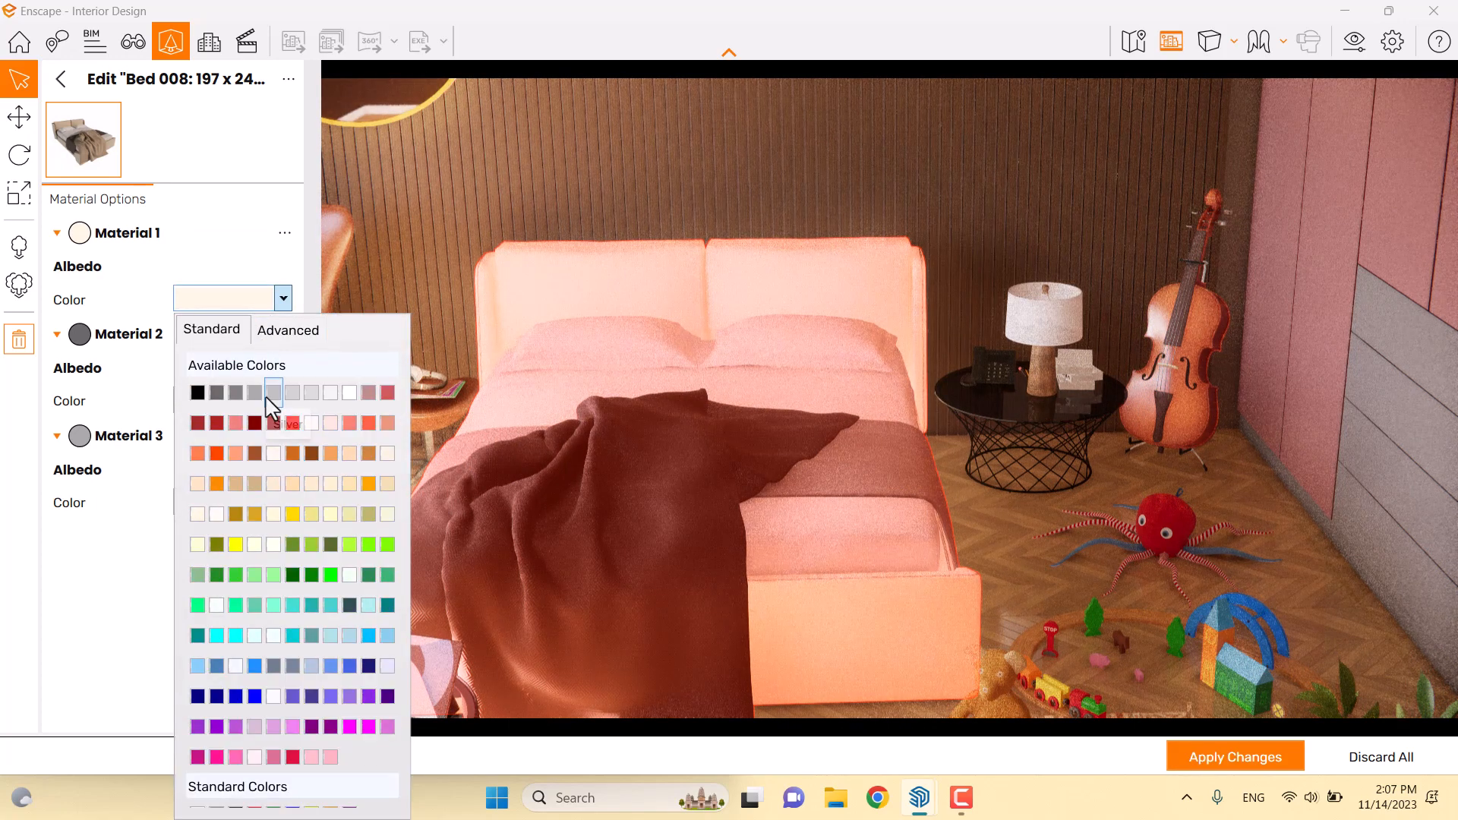
pyautogui.click(273, 392)
pyautogui.click(1028, 572)
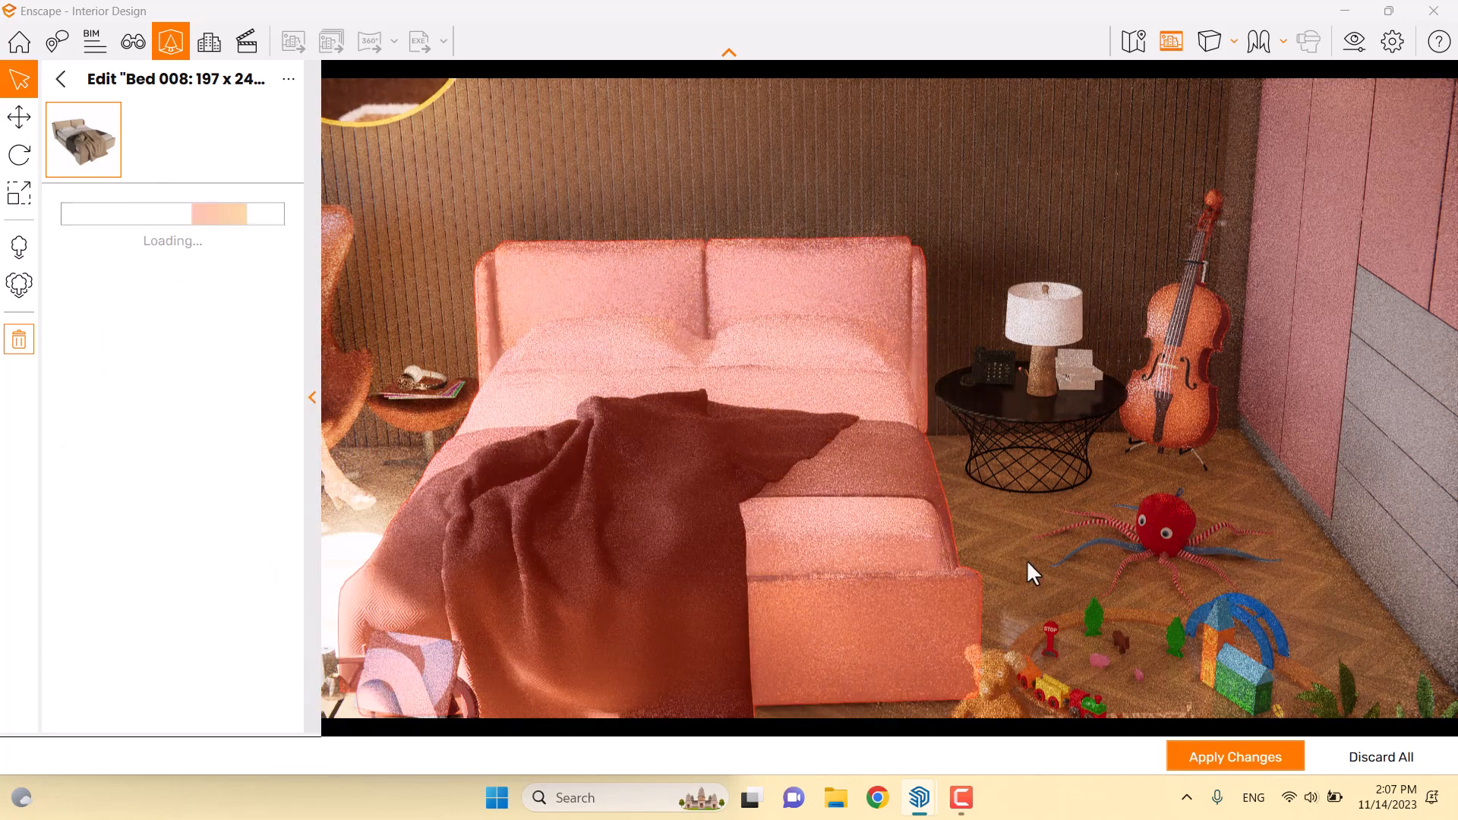
pyautogui.click(1208, 758)
pyautogui.moveTo(907, 590); pyautogui.dragTo(1027, 445, button='right')
# Give Table 071 the darker Material 2 finish and a grey Material 1, then apply
pyautogui.click(1027, 445)
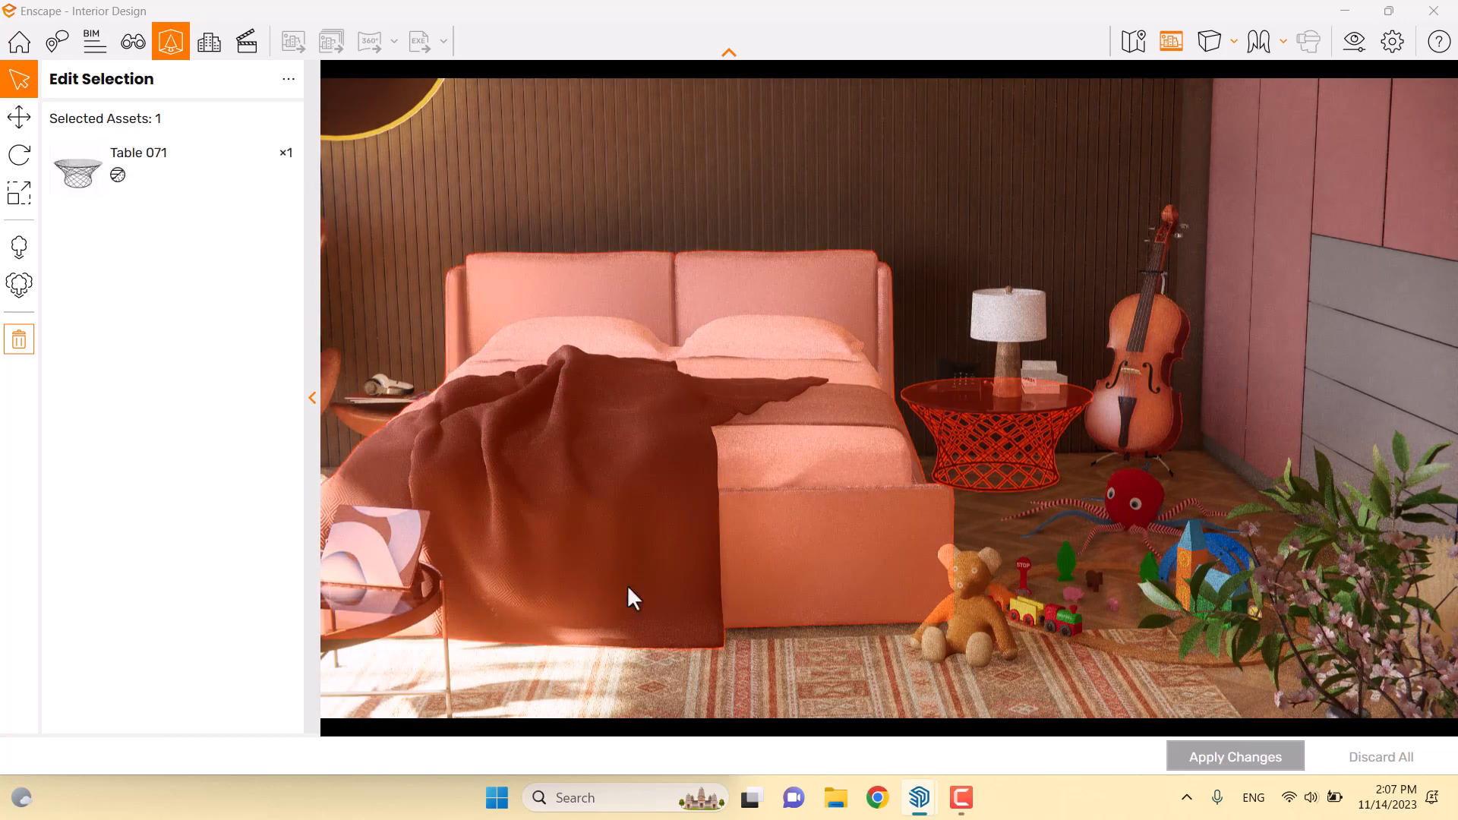
pyautogui.click(144, 173)
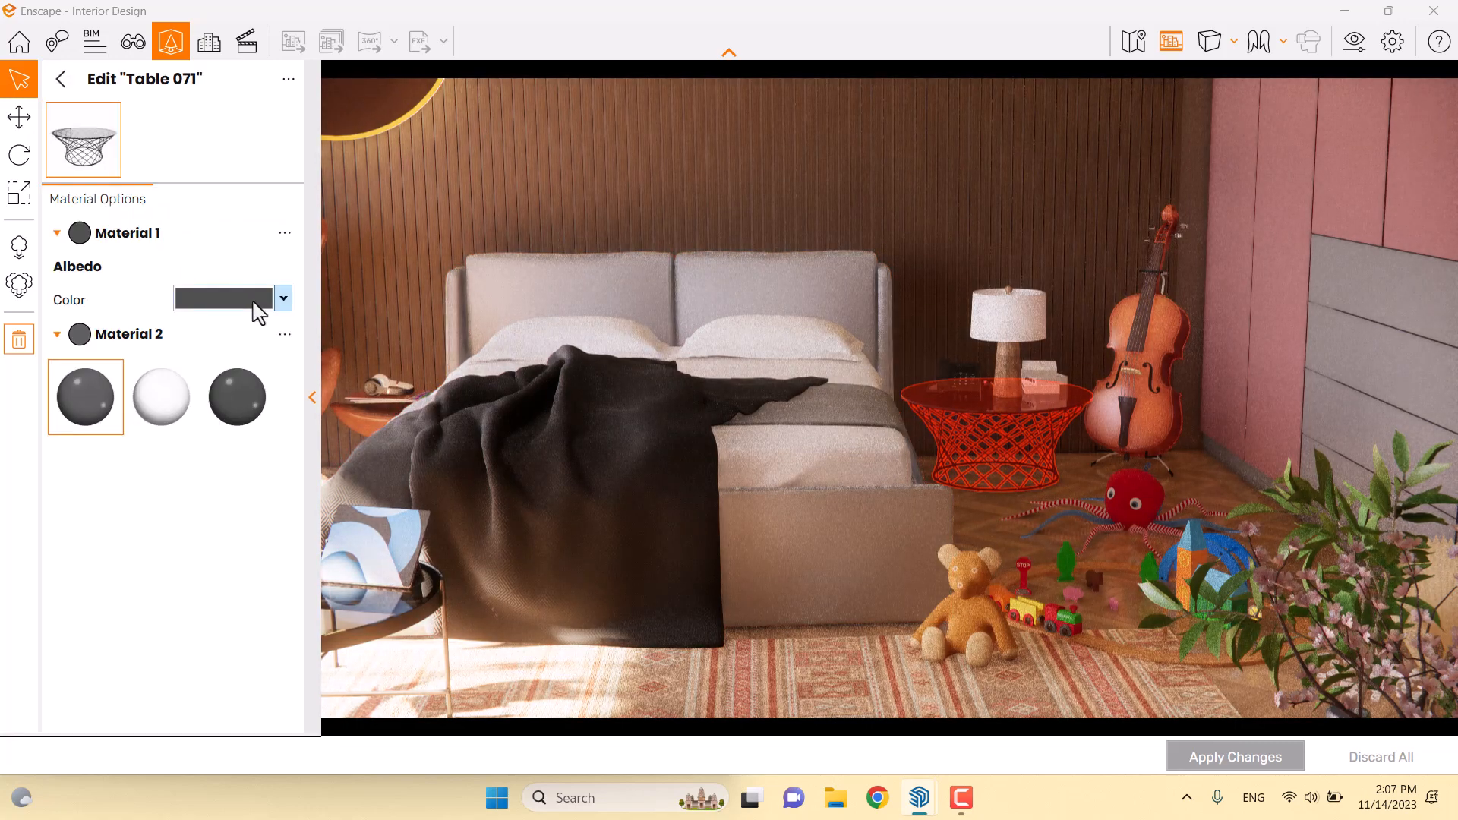
pyautogui.click(243, 394)
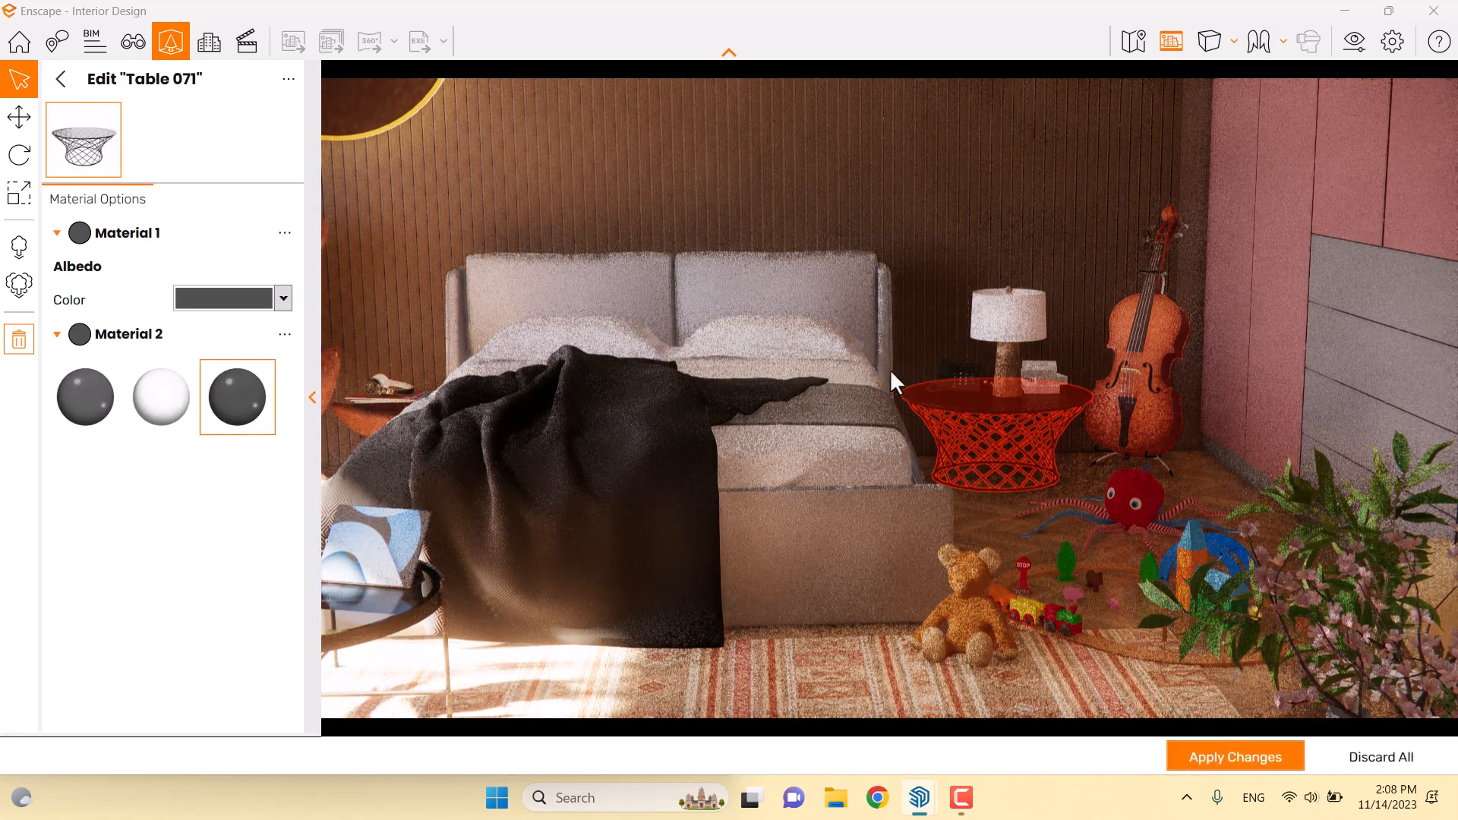
pyautogui.click(274, 301)
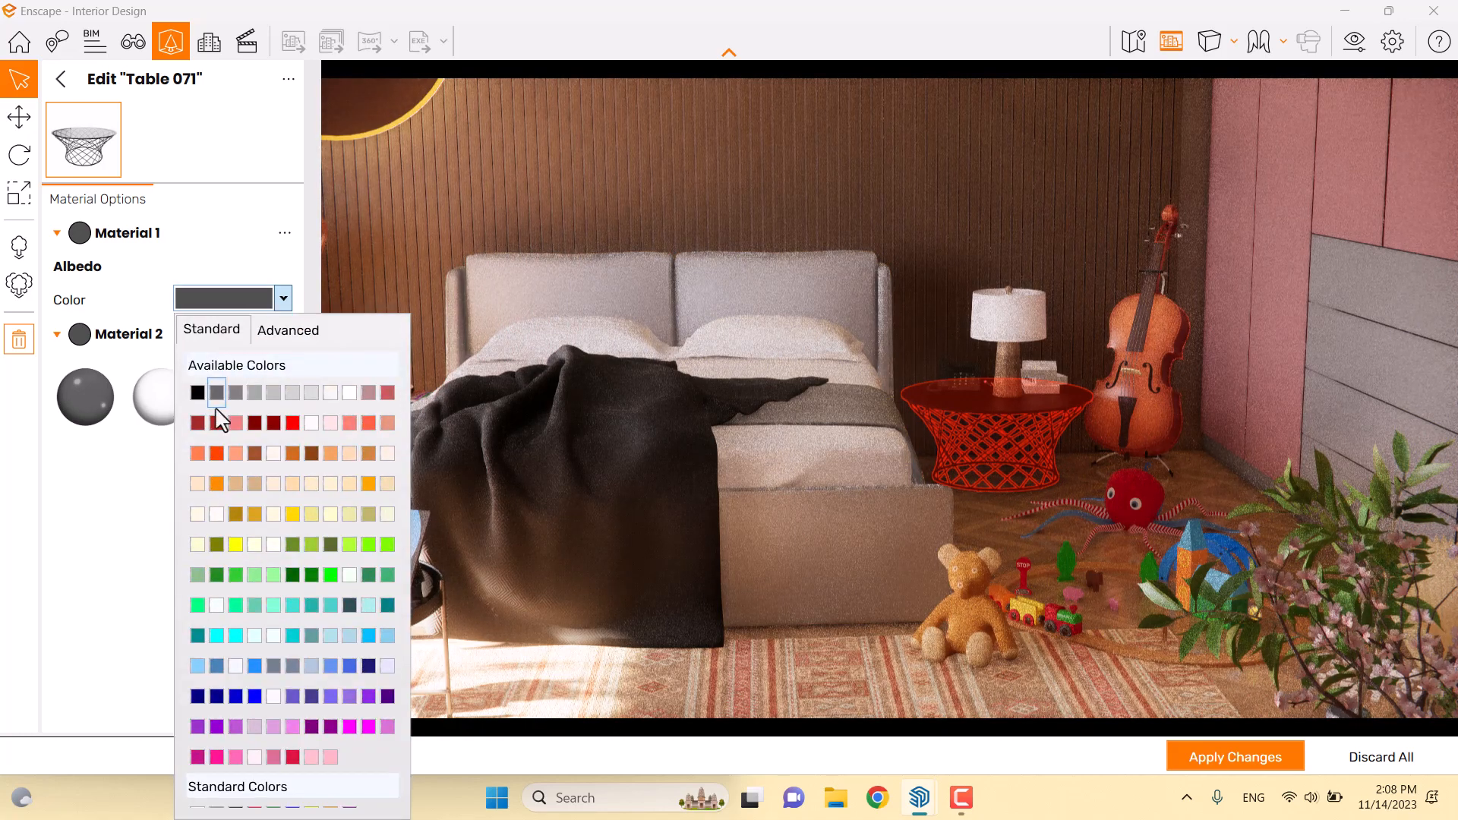
pyautogui.click(993, 471)
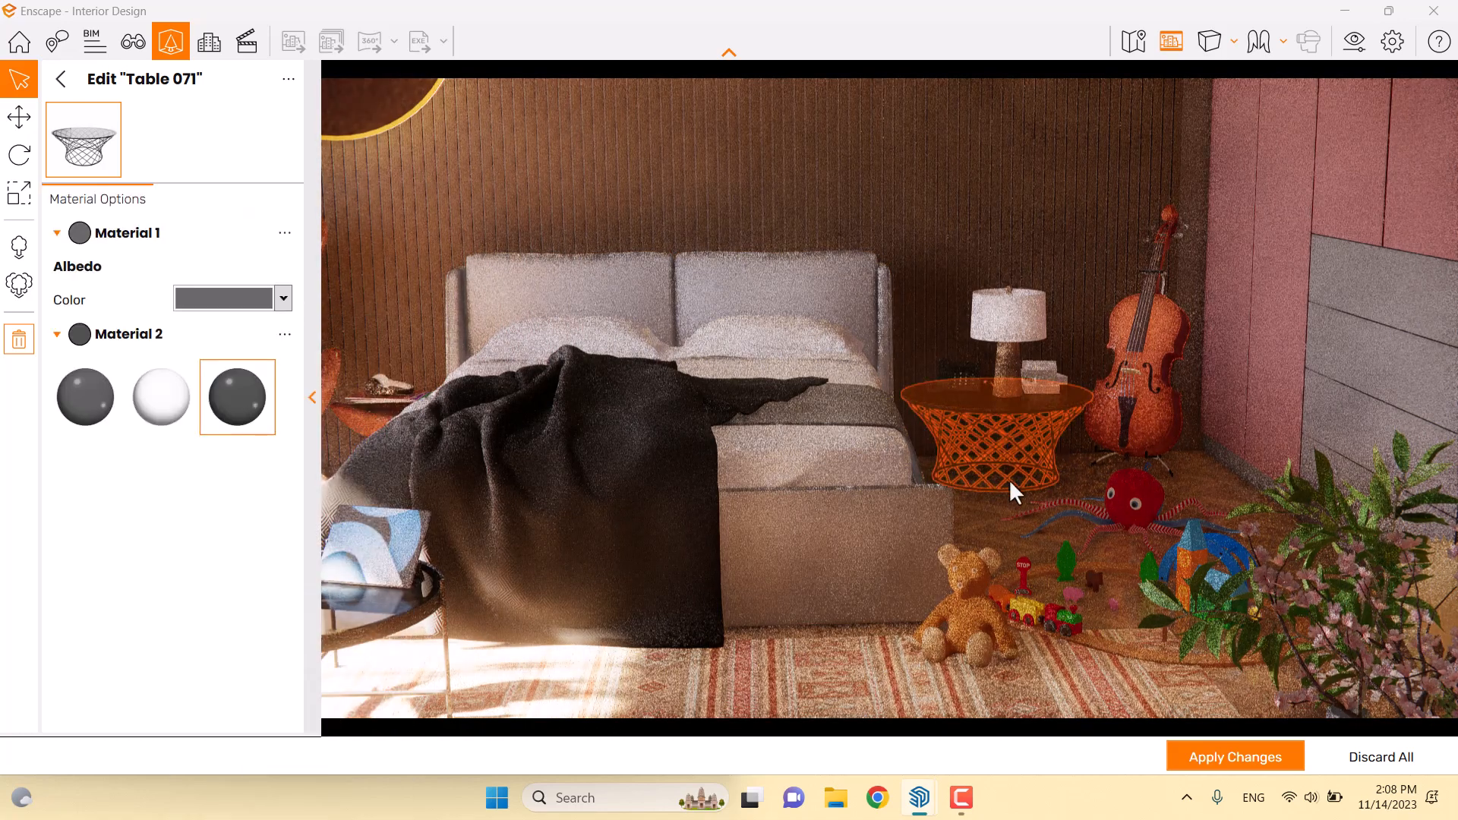
pyautogui.click(1222, 744)
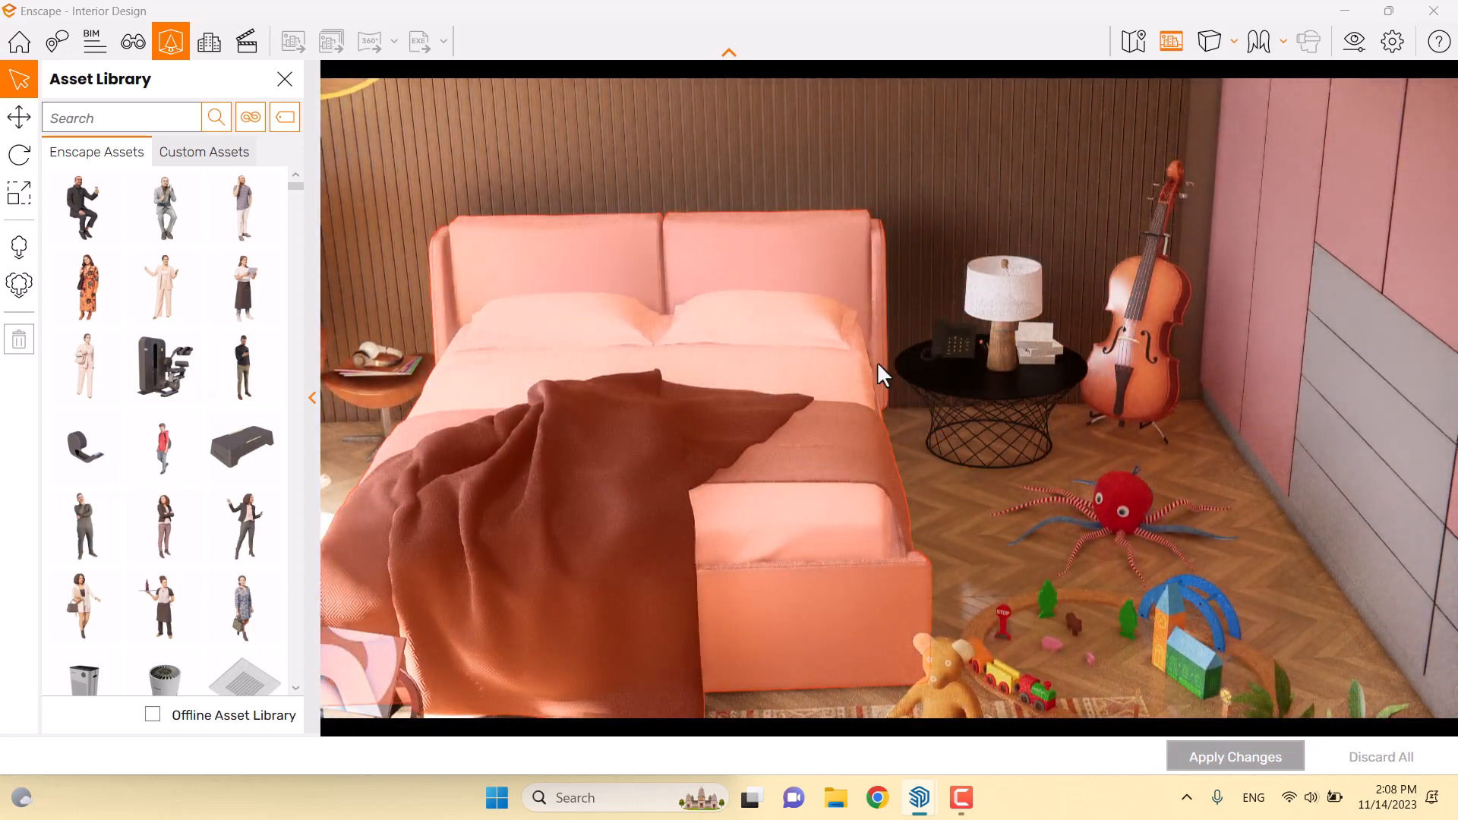
# Orbit toward the seated woman and select the egg armchair, Armchair 005
pyautogui.moveTo(942, 406); pyautogui.dragTo(714, 406)
pyautogui.moveTo(896, 455); pyautogui.dragTo(967, 433, button='right')
pyautogui.moveTo(967, 433); pyautogui.dragTo(844, 376)
pyautogui.press('w')
pyautogui.press('s')
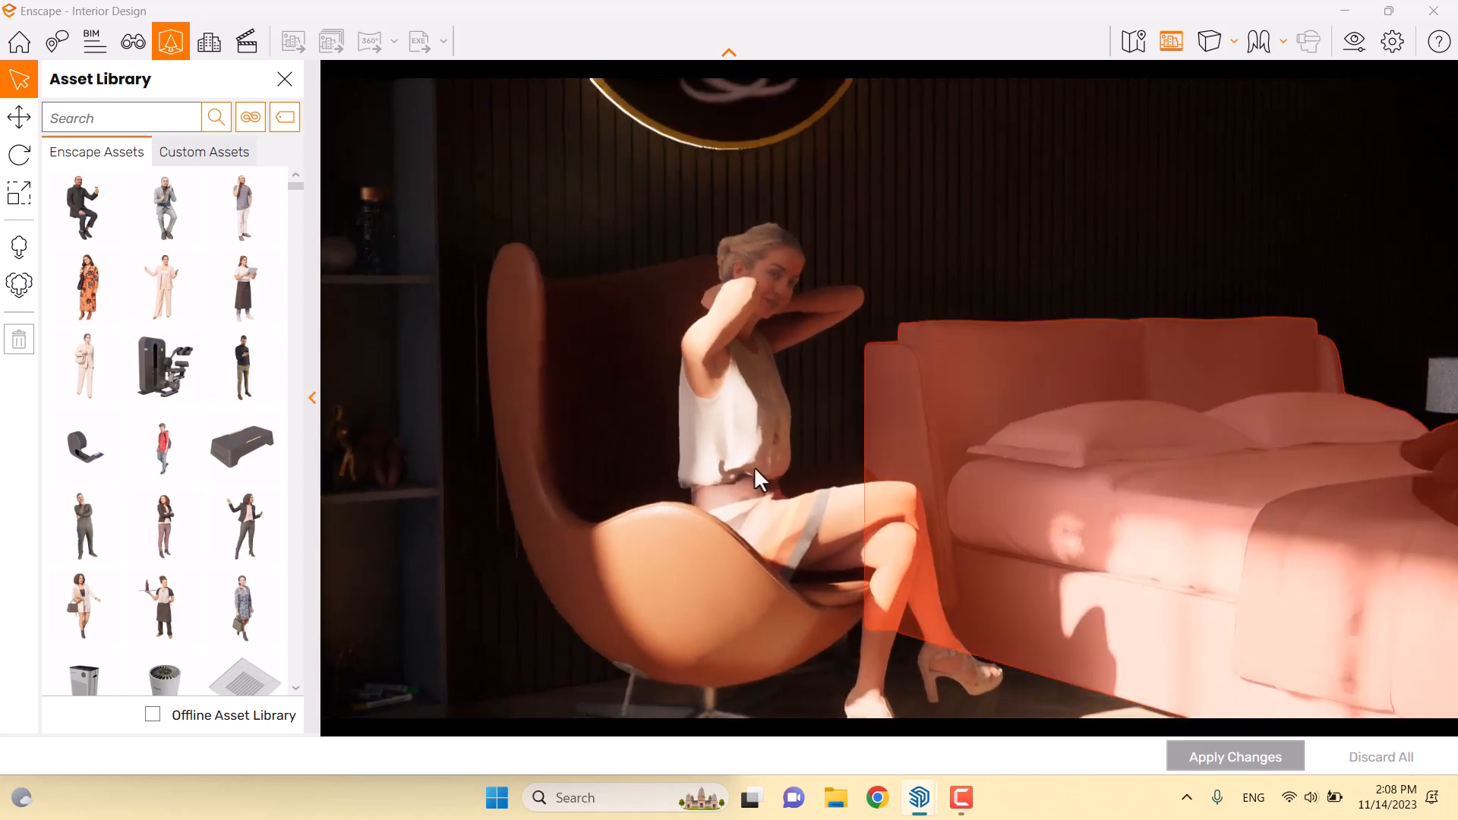
pyautogui.click(650, 560)
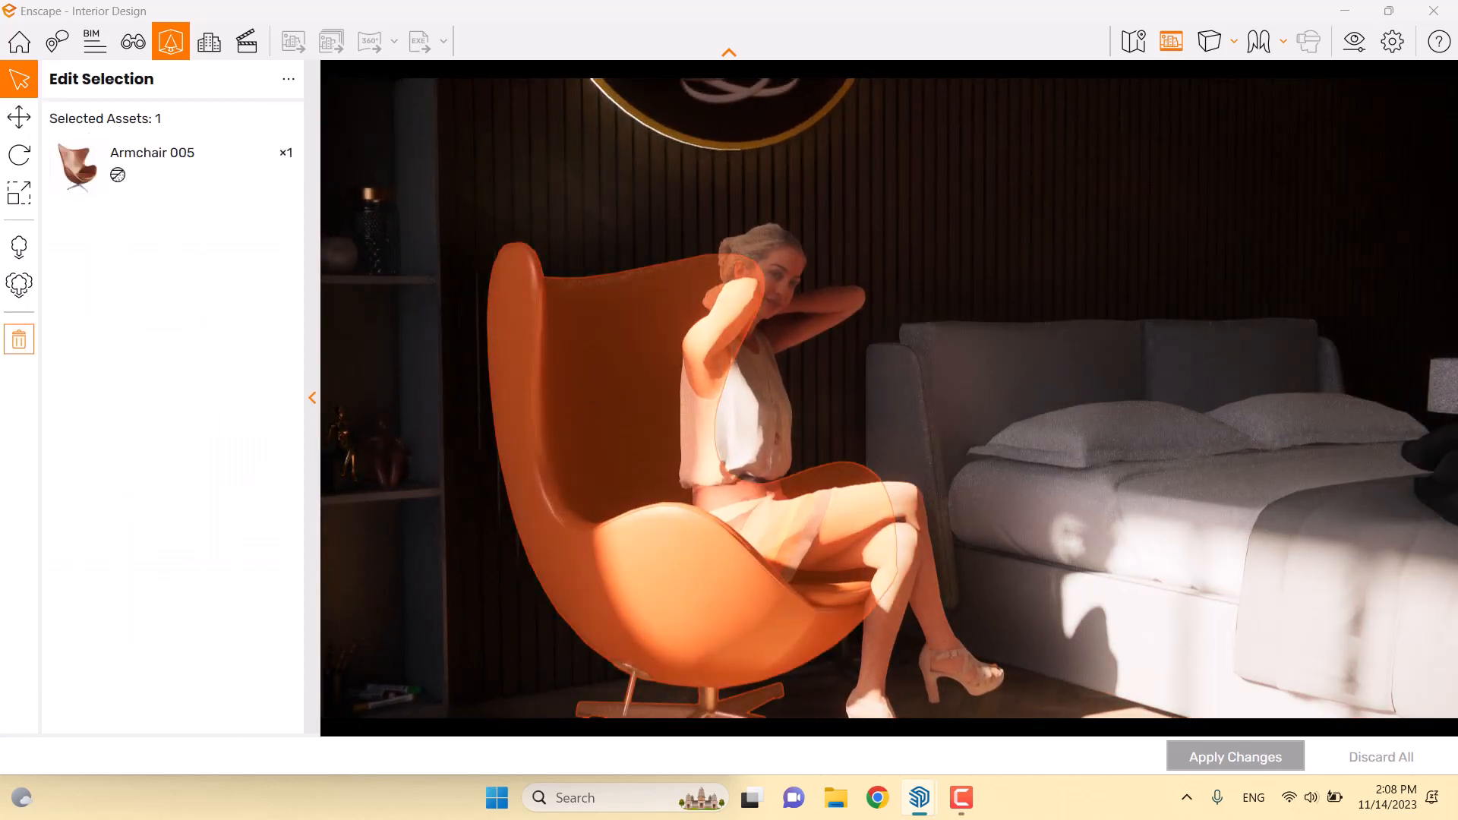
pyautogui.moveTo(586, 400); pyautogui.dragTo(573, 487)
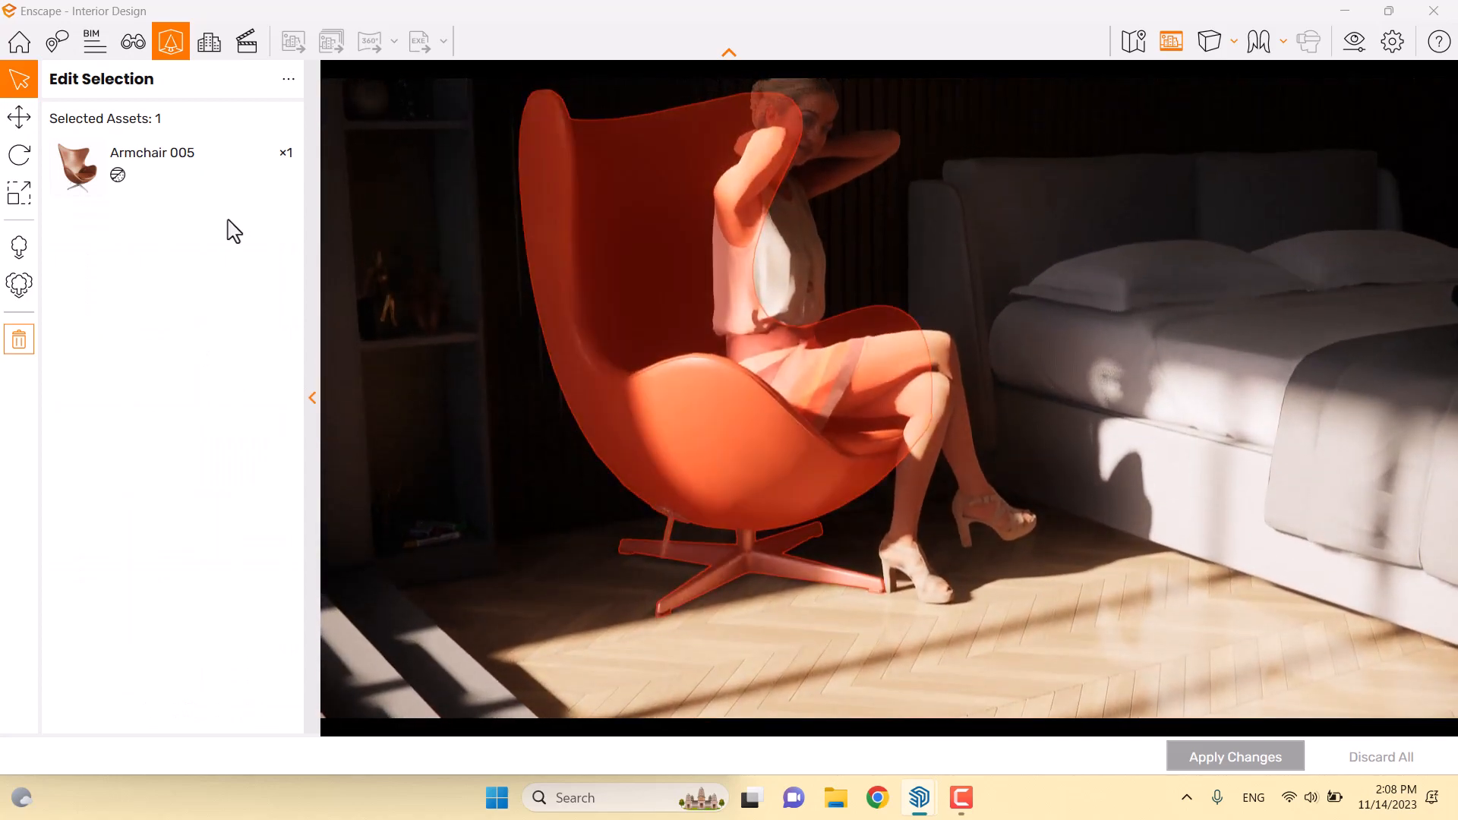
# Set the armchair's Material 1 to dark grey and Material 2 to #C3A28C, apply, then select the footstool
pyautogui.click(152, 178)
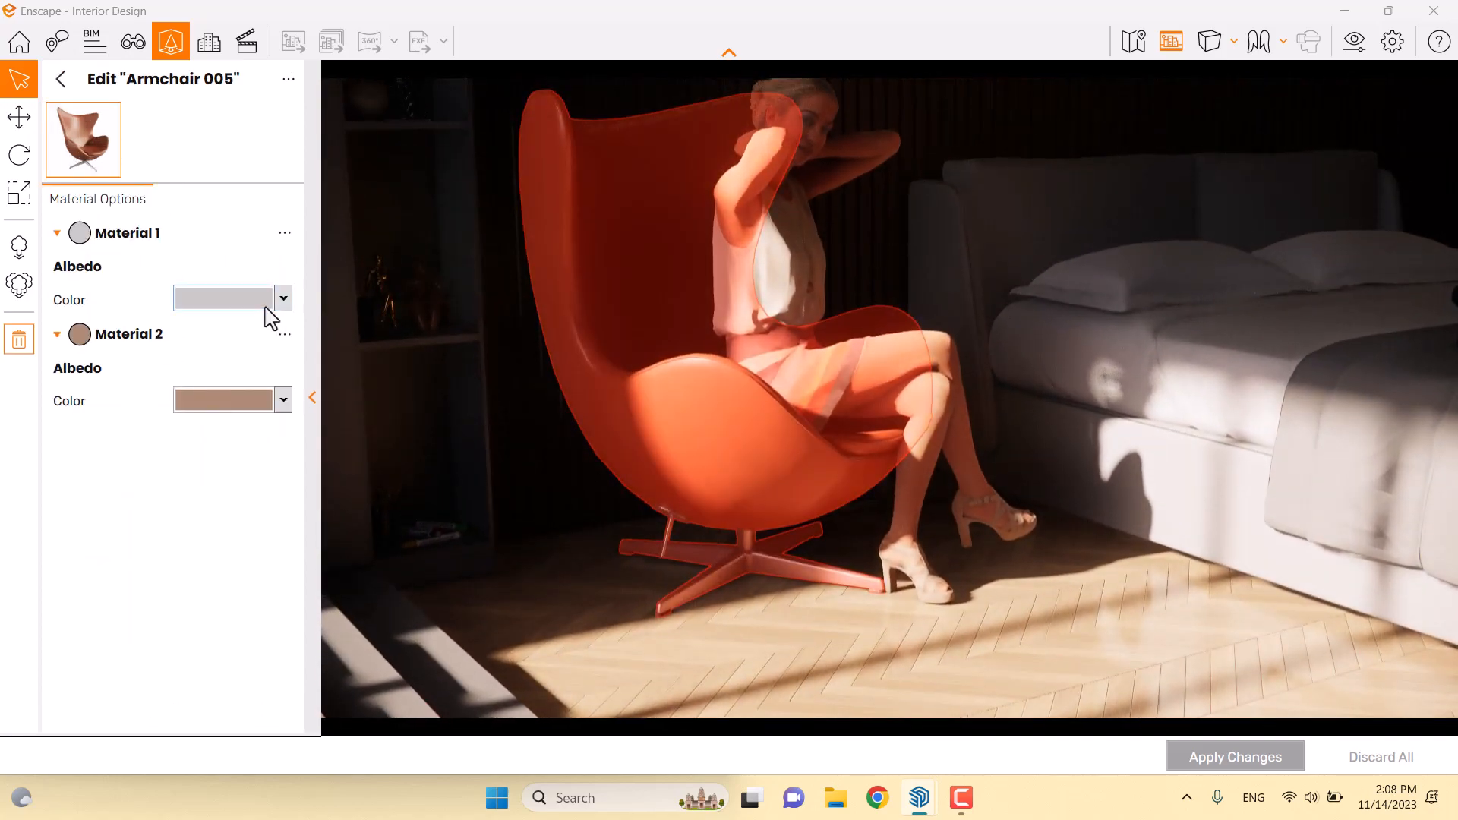
pyautogui.click(283, 299)
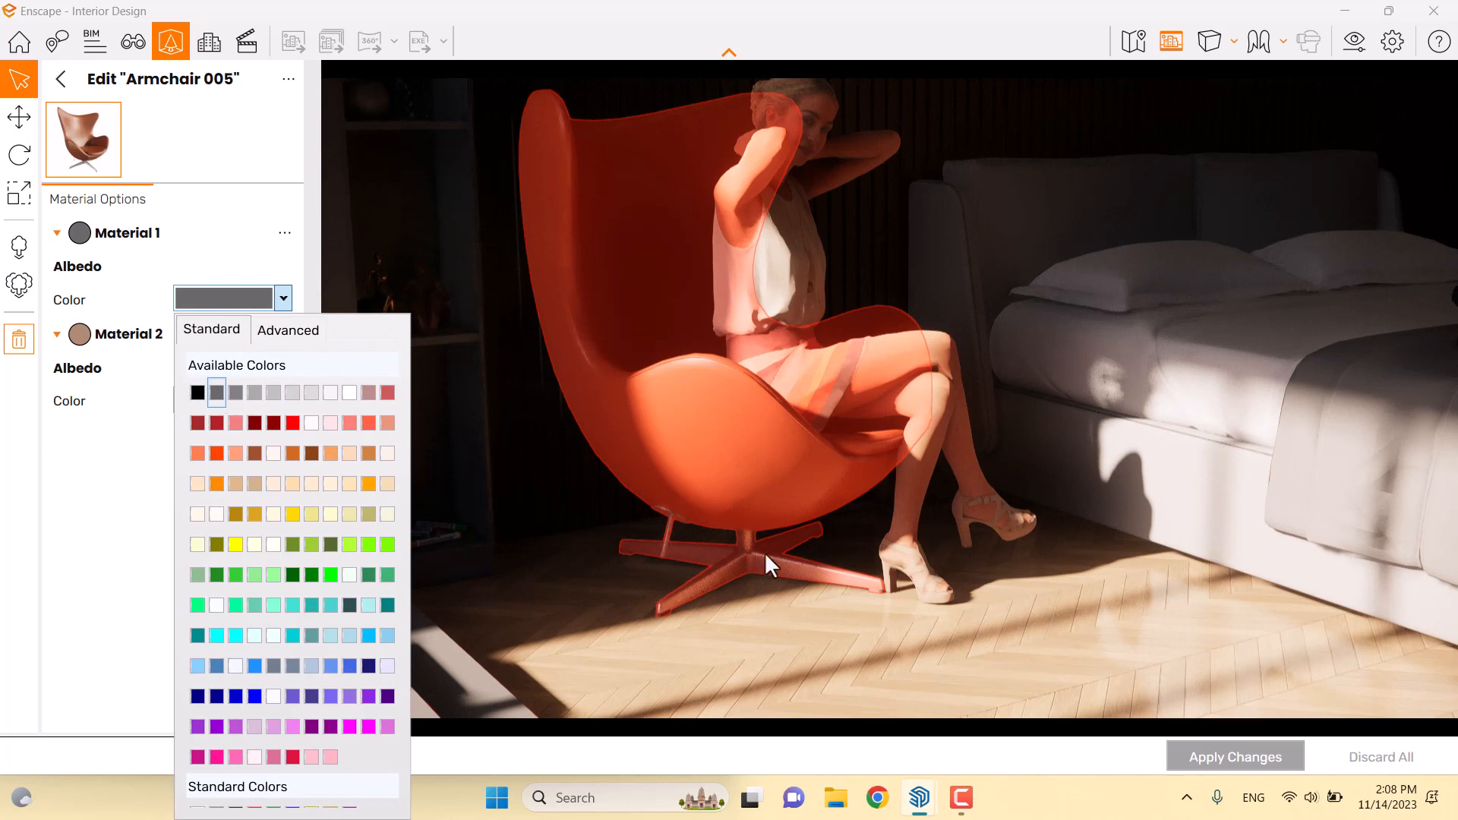
pyautogui.click(765, 560)
pyautogui.click(283, 401)
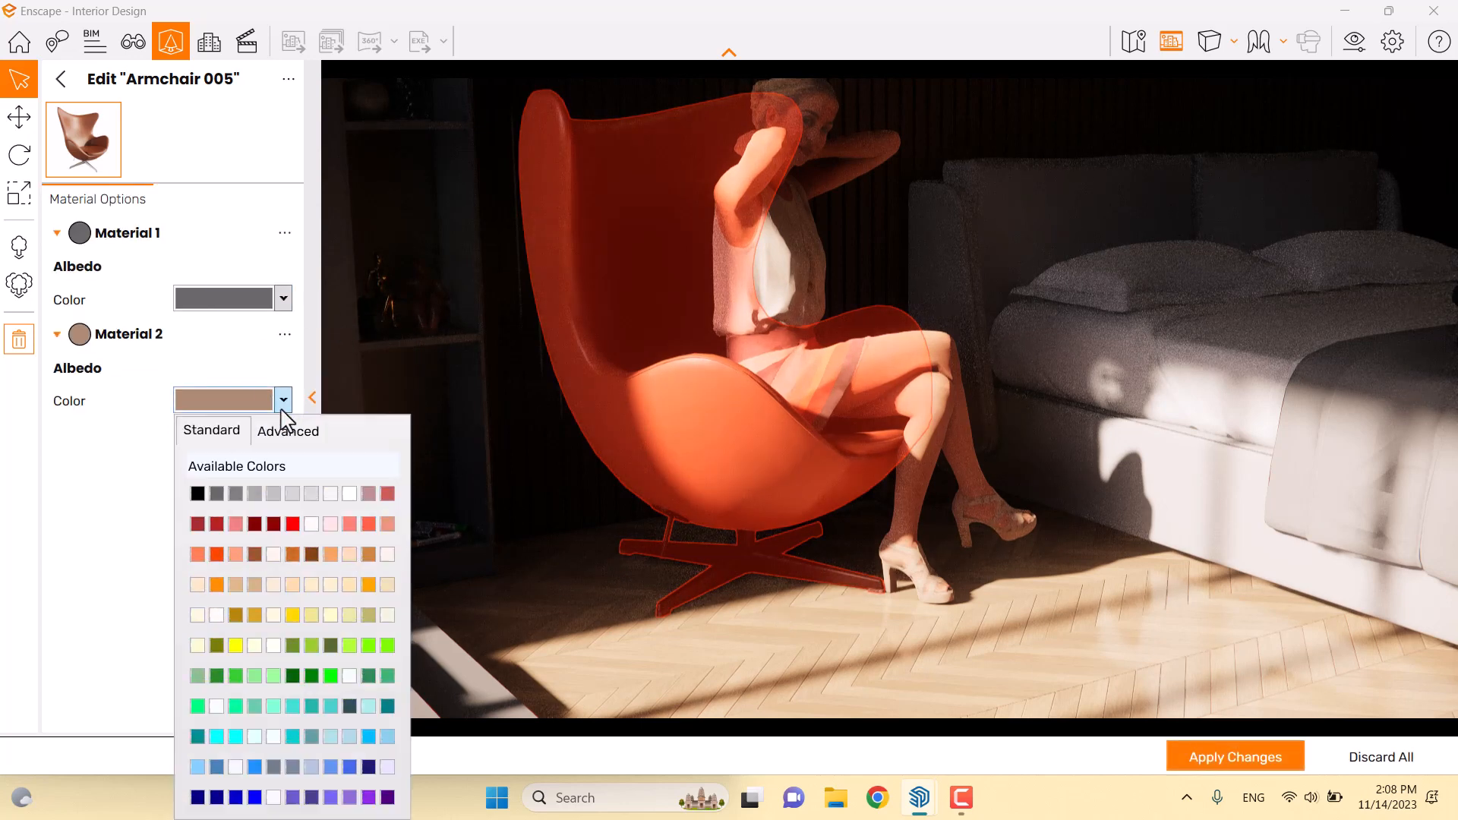
pyautogui.click(287, 433)
pyautogui.moveTo(250, 485); pyautogui.dragTo(242, 477)
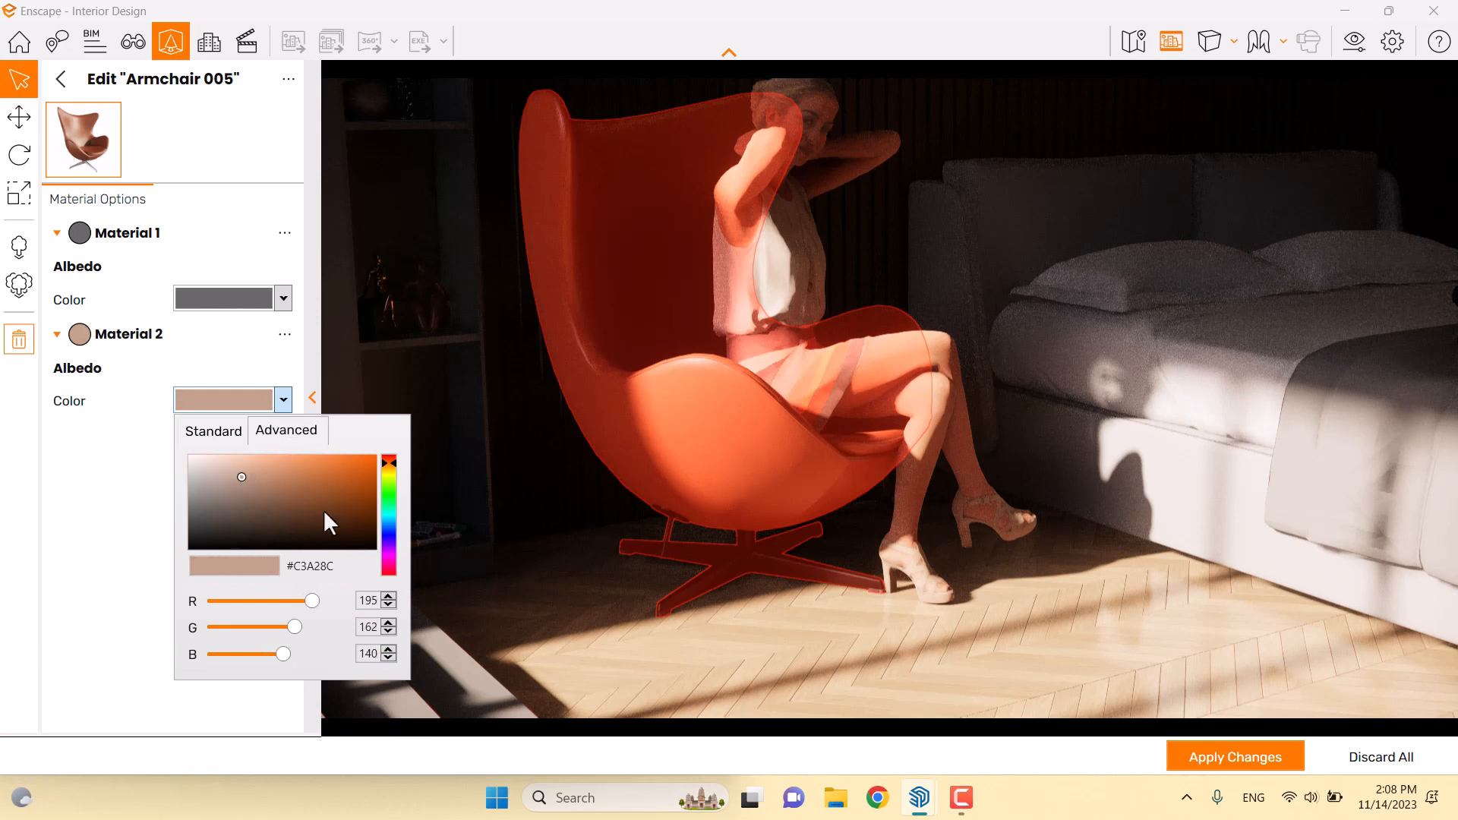
pyautogui.click(1191, 759)
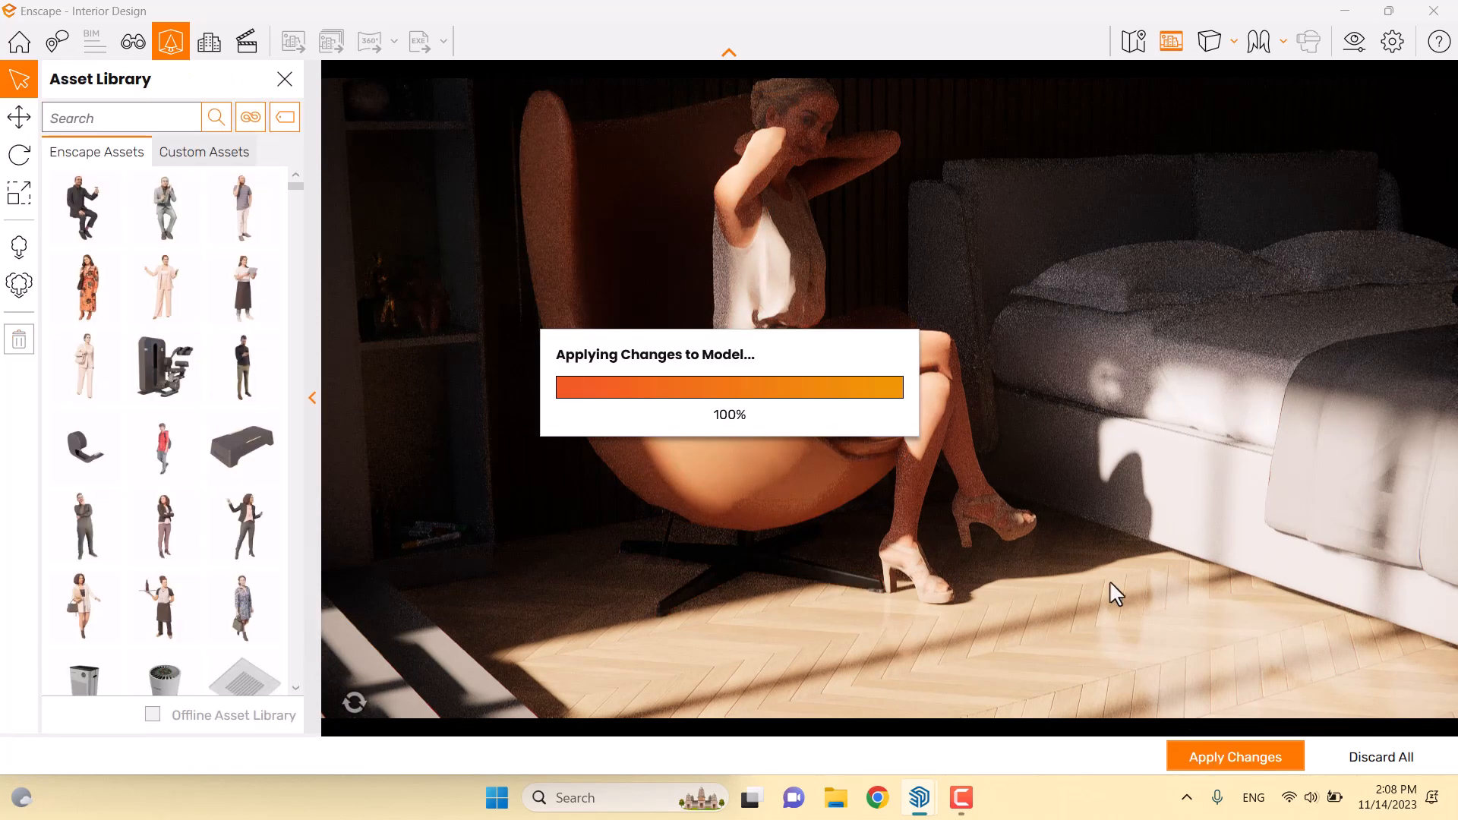
pyautogui.moveTo(1033, 538); pyautogui.dragTo(896, 539, button='right')
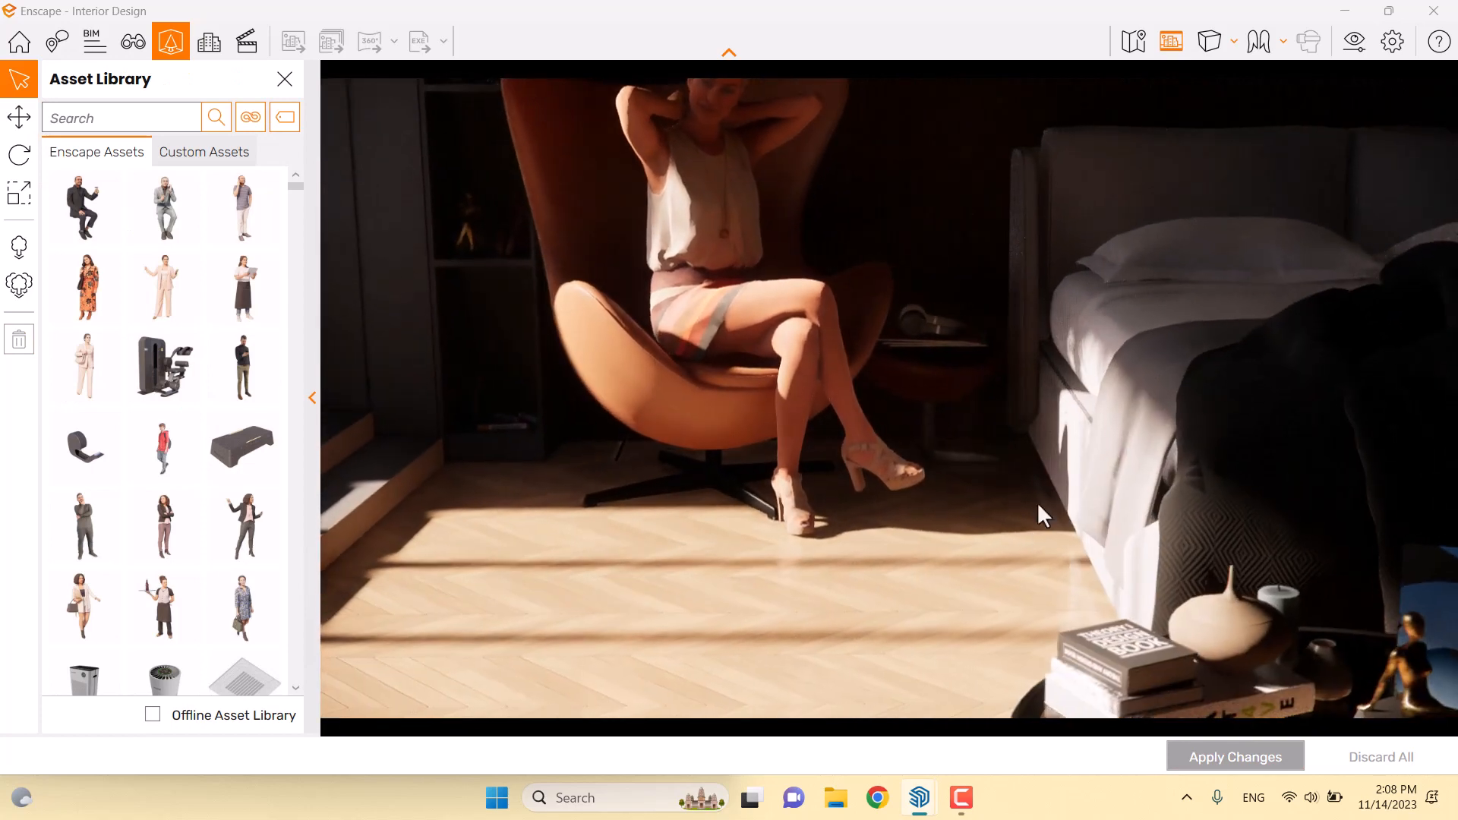
pyautogui.click(933, 389)
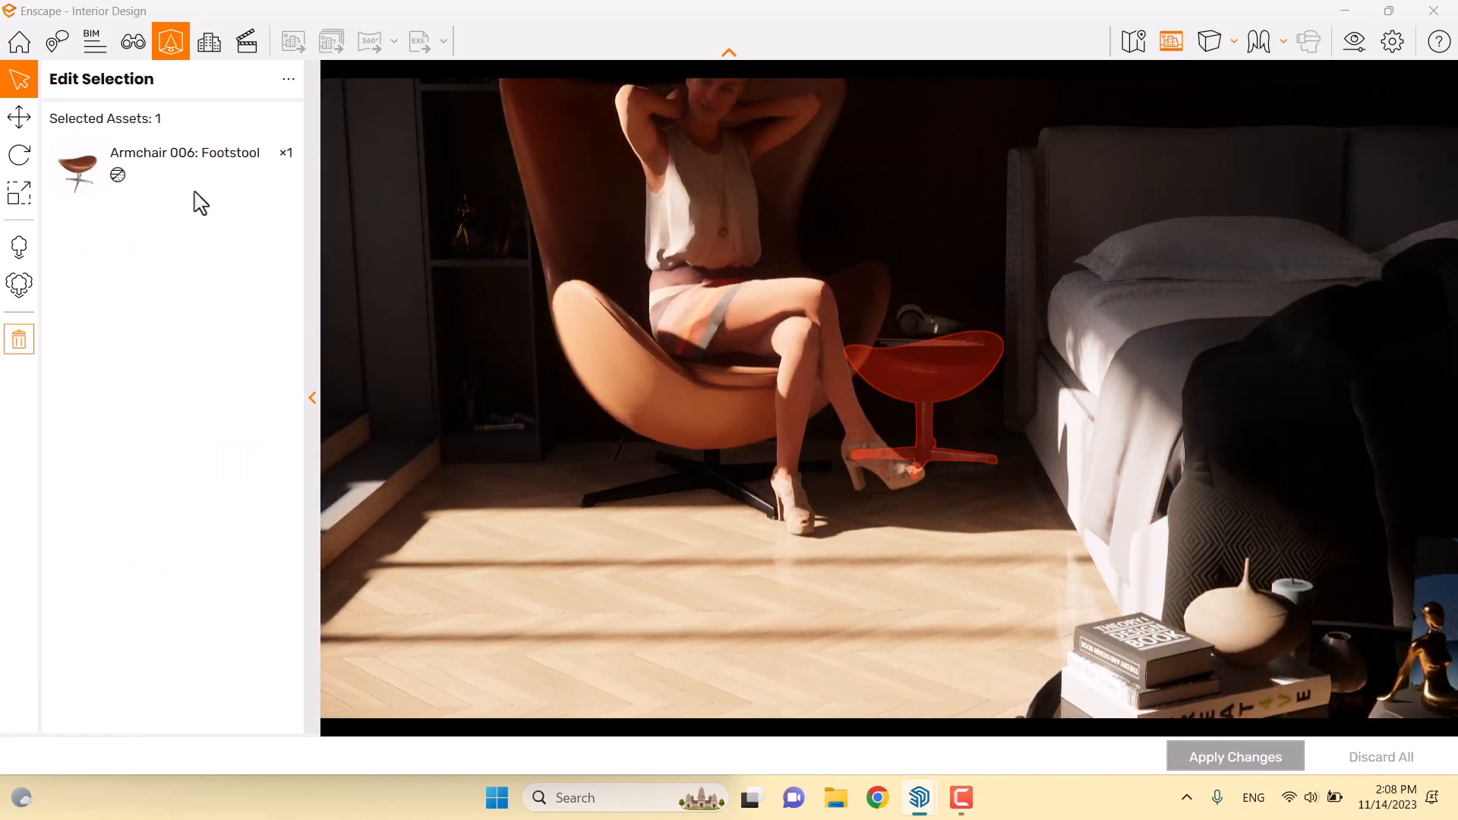
# Set the footstool's Material 1 to dark grey and apply the change
pyautogui.click(125, 167)
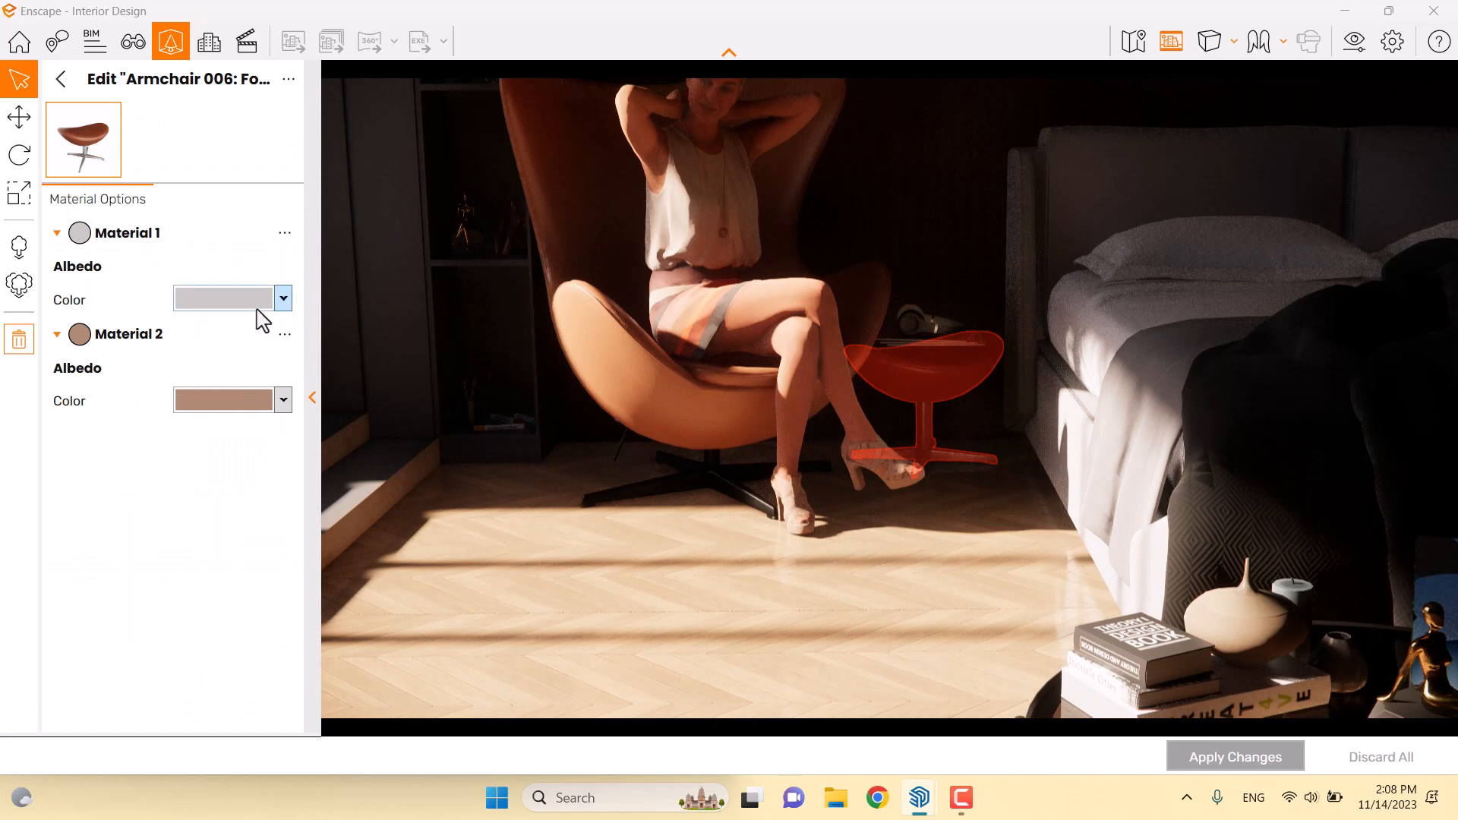
pyautogui.click(257, 305)
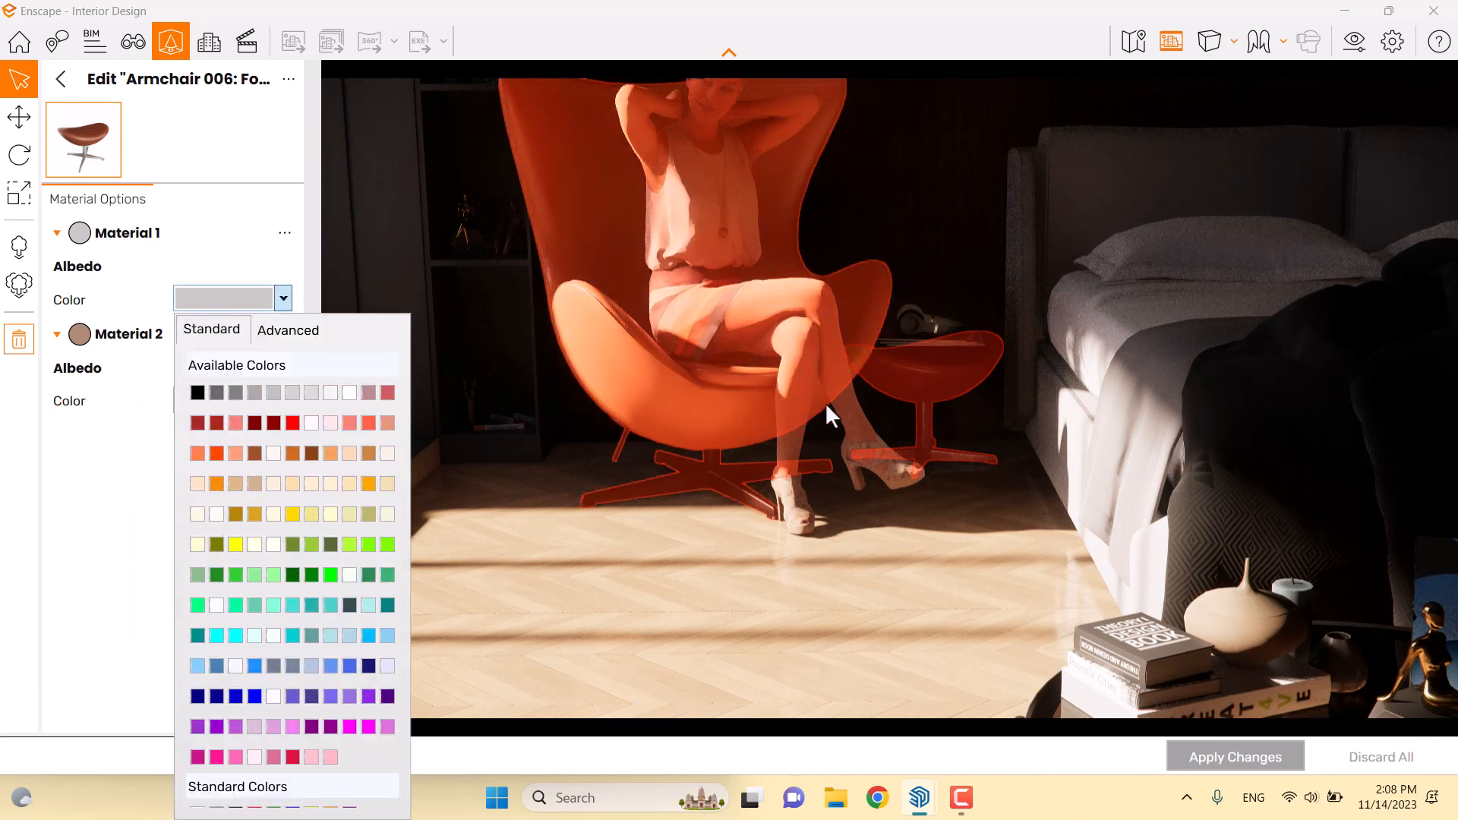
pyautogui.click(236, 392)
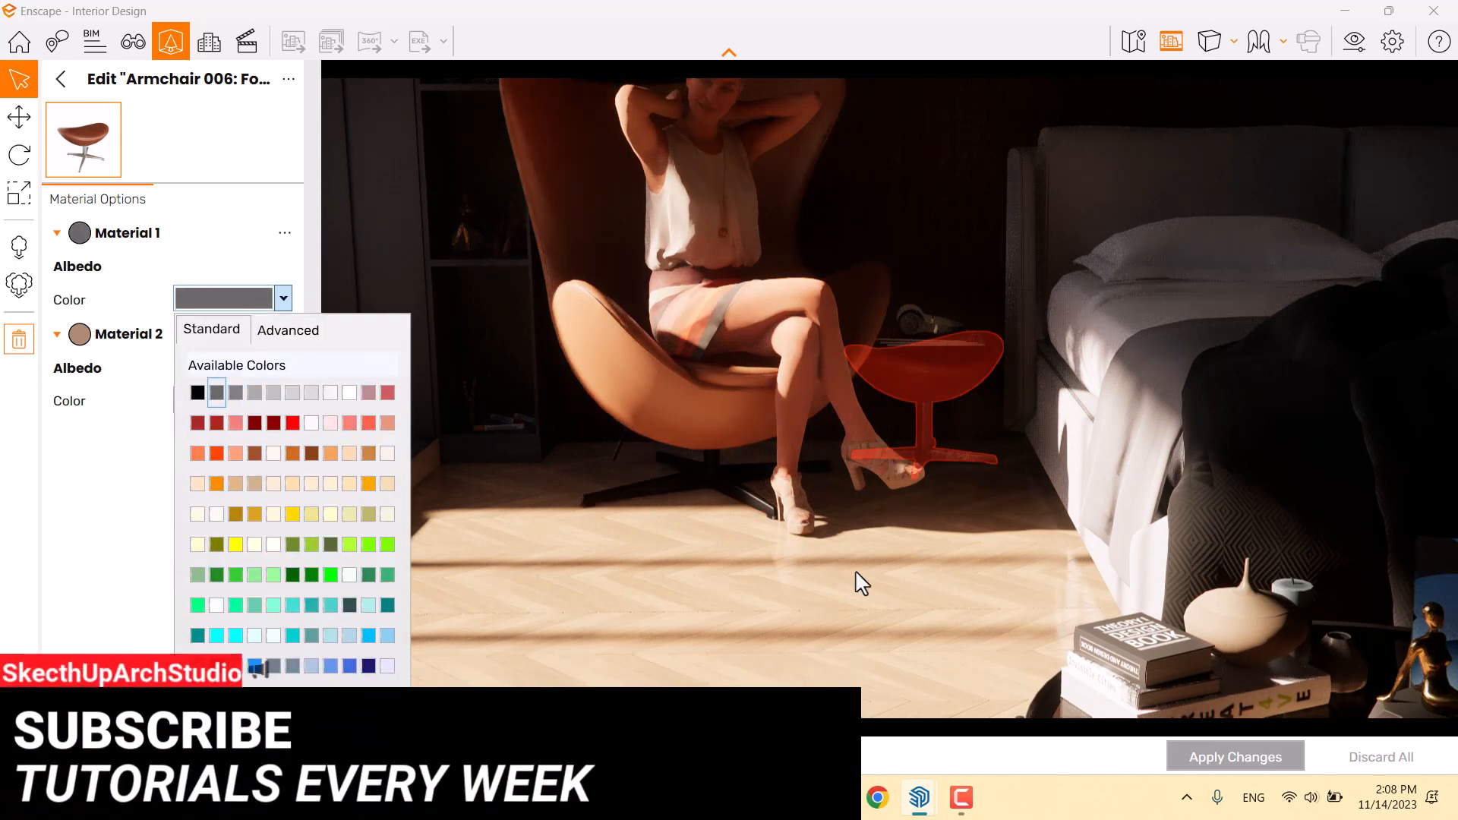
pyautogui.click(1240, 757)
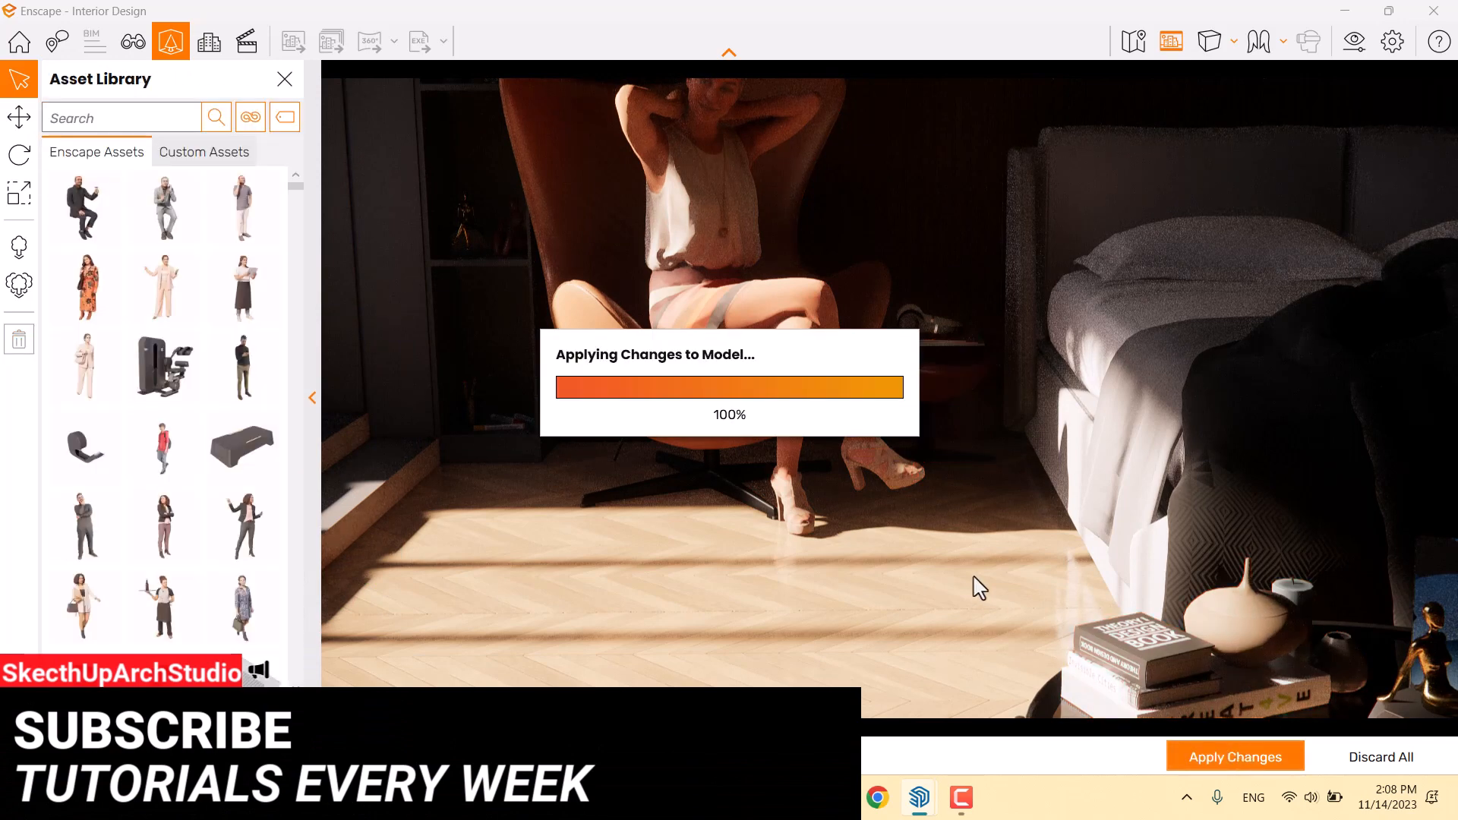
# Close the Asset Library and switch to the saved Super Realism view
pyautogui.click(297, 93)
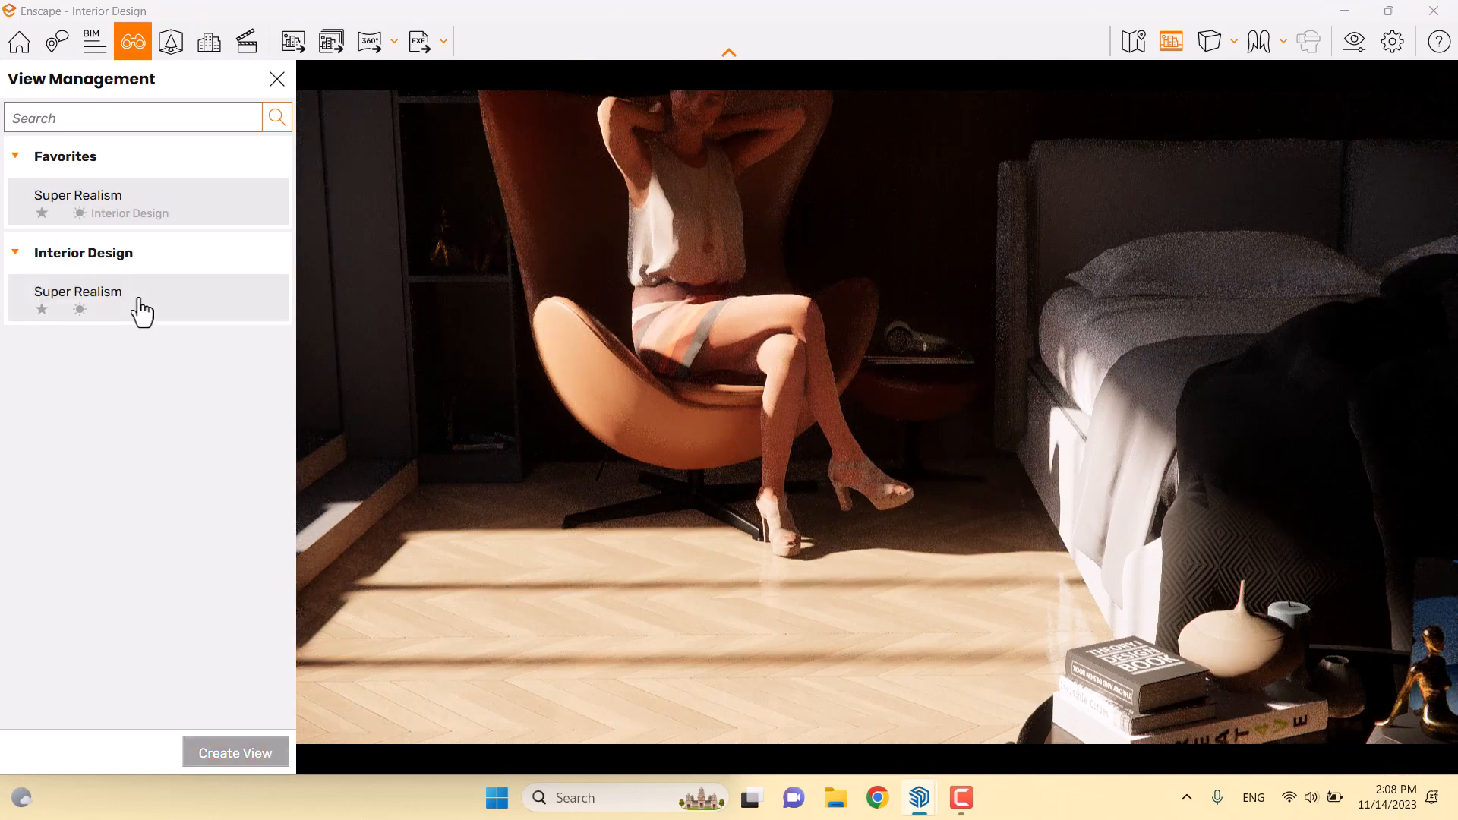
pyautogui.click(137, 304)
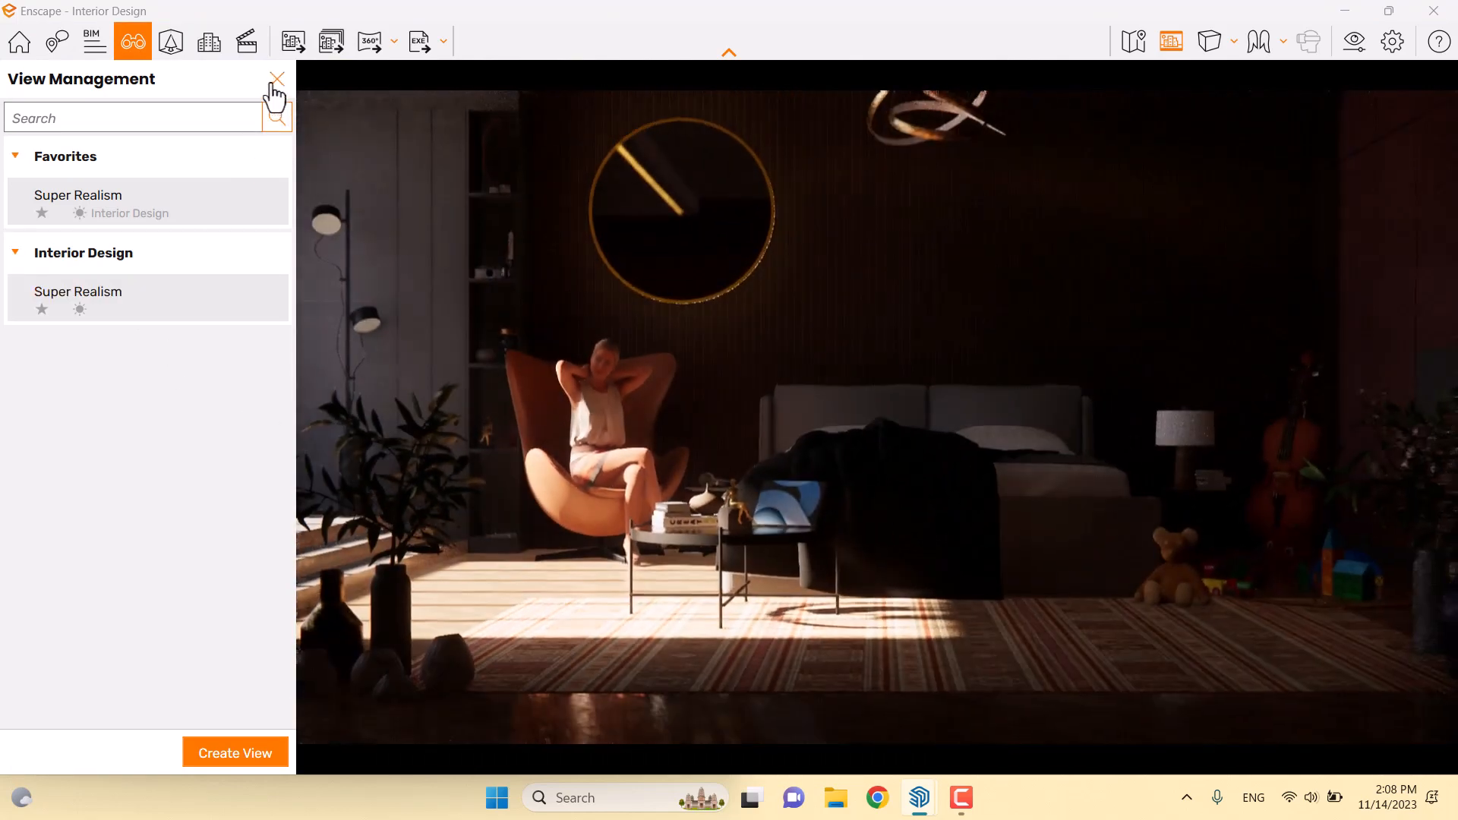
pyautogui.click(277, 81)
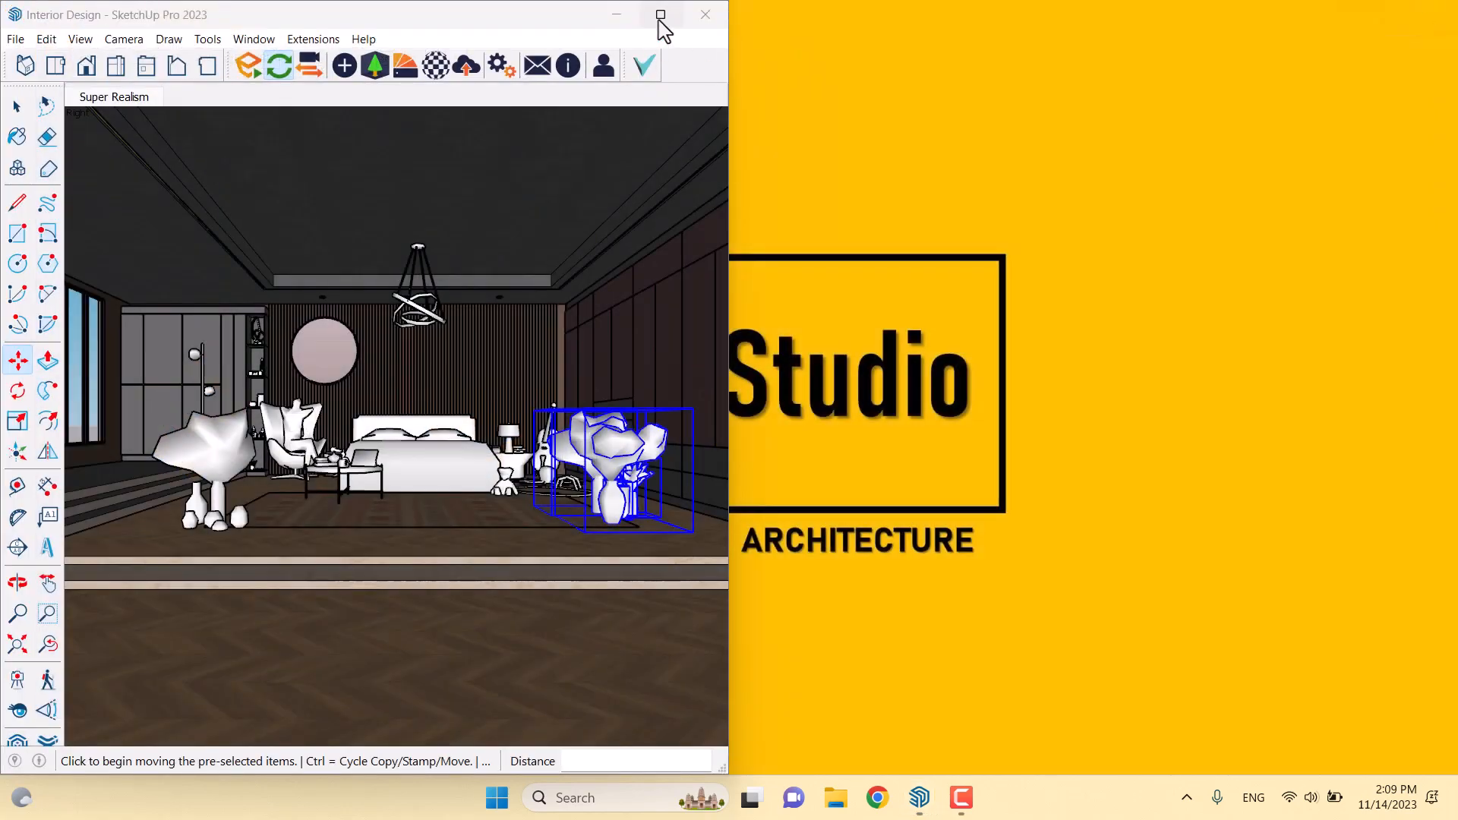
# Maximize the SketchUp window and orbit toward the slatted bed wall
pyautogui.click(660, 16)
pyautogui.click(16, 100)
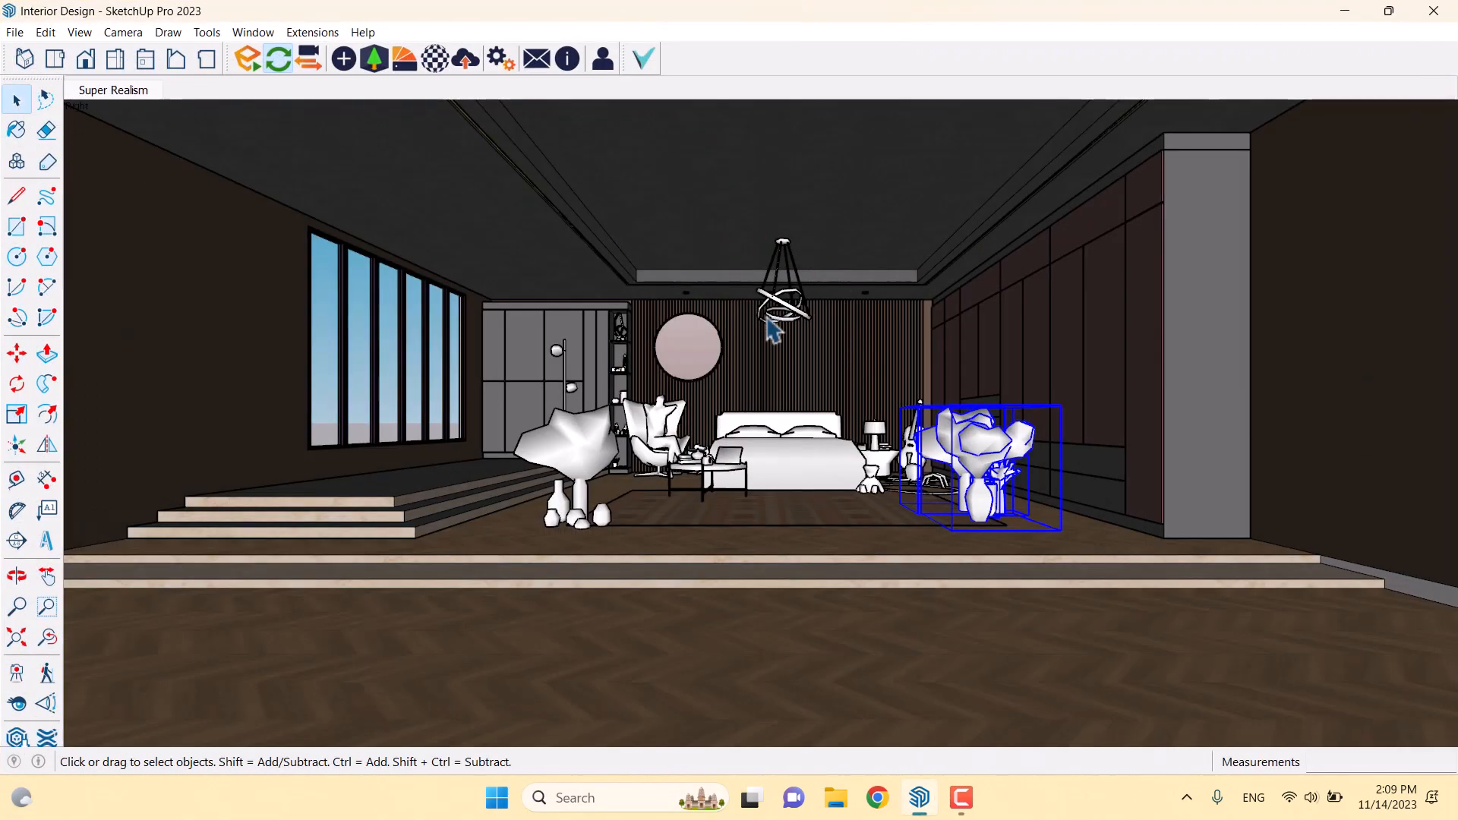
pyautogui.scroll(5, 783, 385)
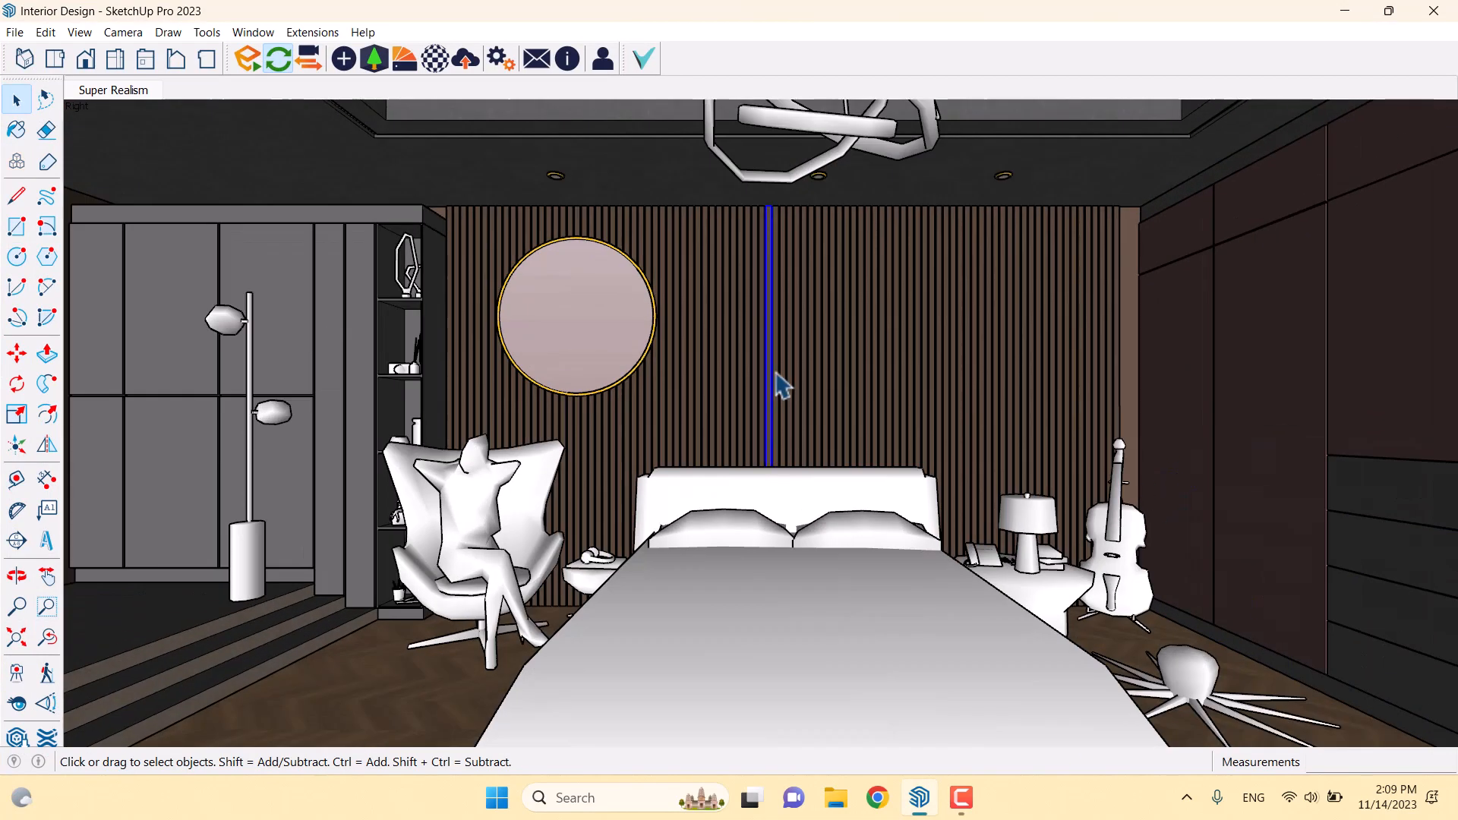
pyautogui.moveTo(782, 386); pyautogui.dragTo(863, 215, button='middle')
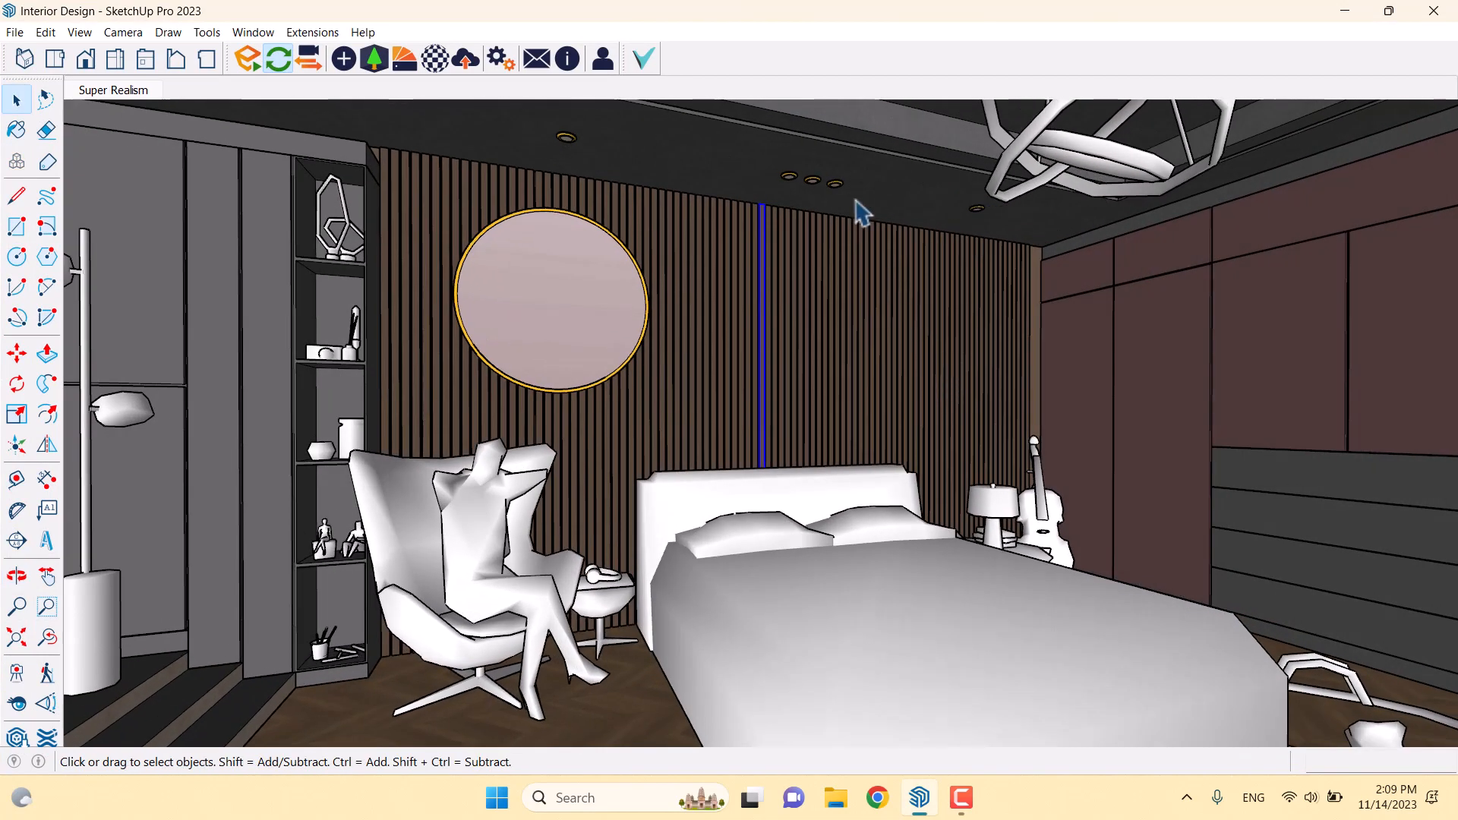
pyautogui.scroll(3, 851, 262)
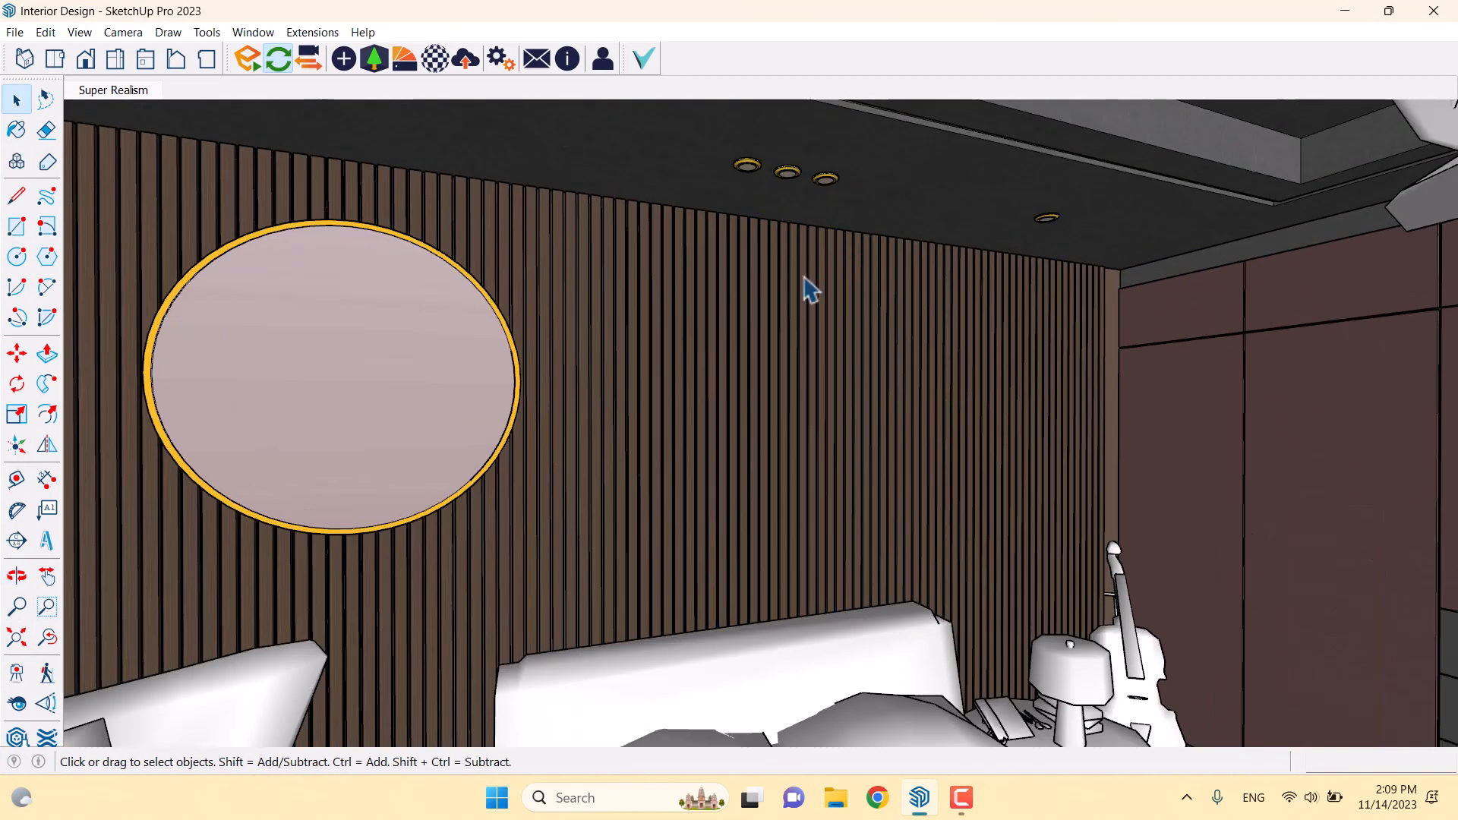
pyautogui.scroll(-5, 827, 277)
pyautogui.scroll(3, 782, 334)
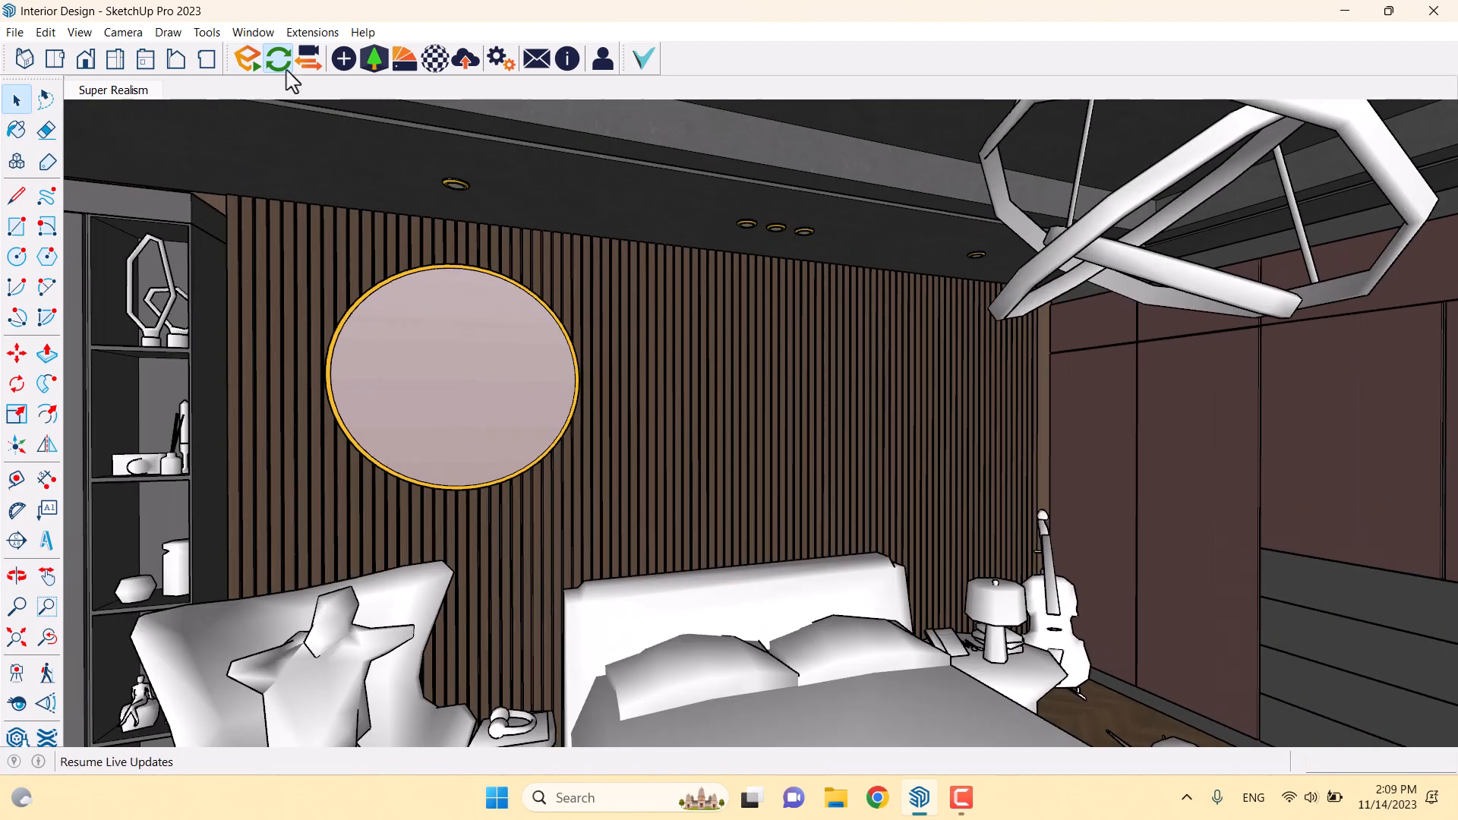
# Place an Enscape spot light high on the slatted wall
pyautogui.click(342, 71)
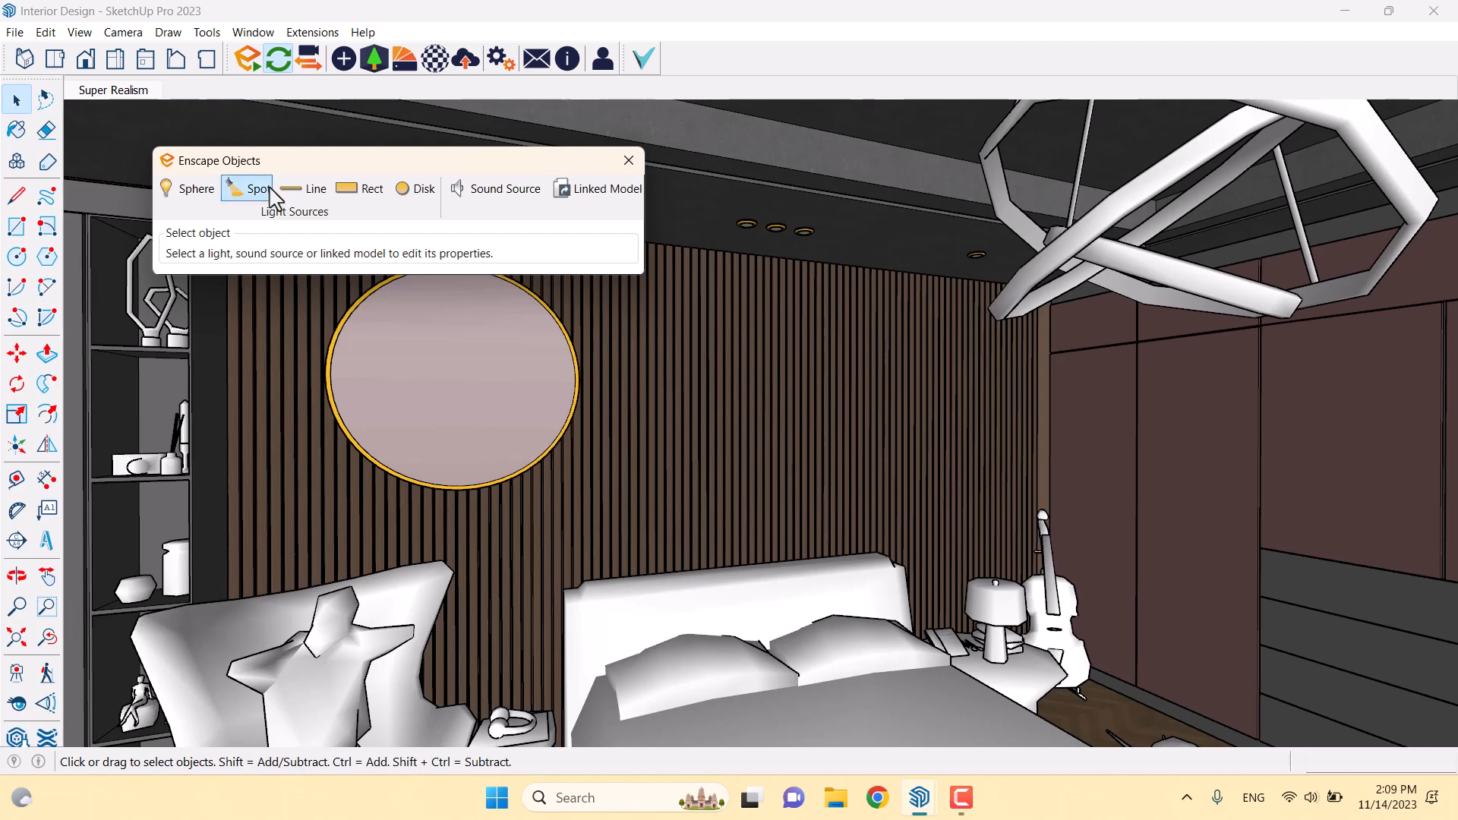
pyautogui.click(270, 196)
pyautogui.scroll(5, 763, 292)
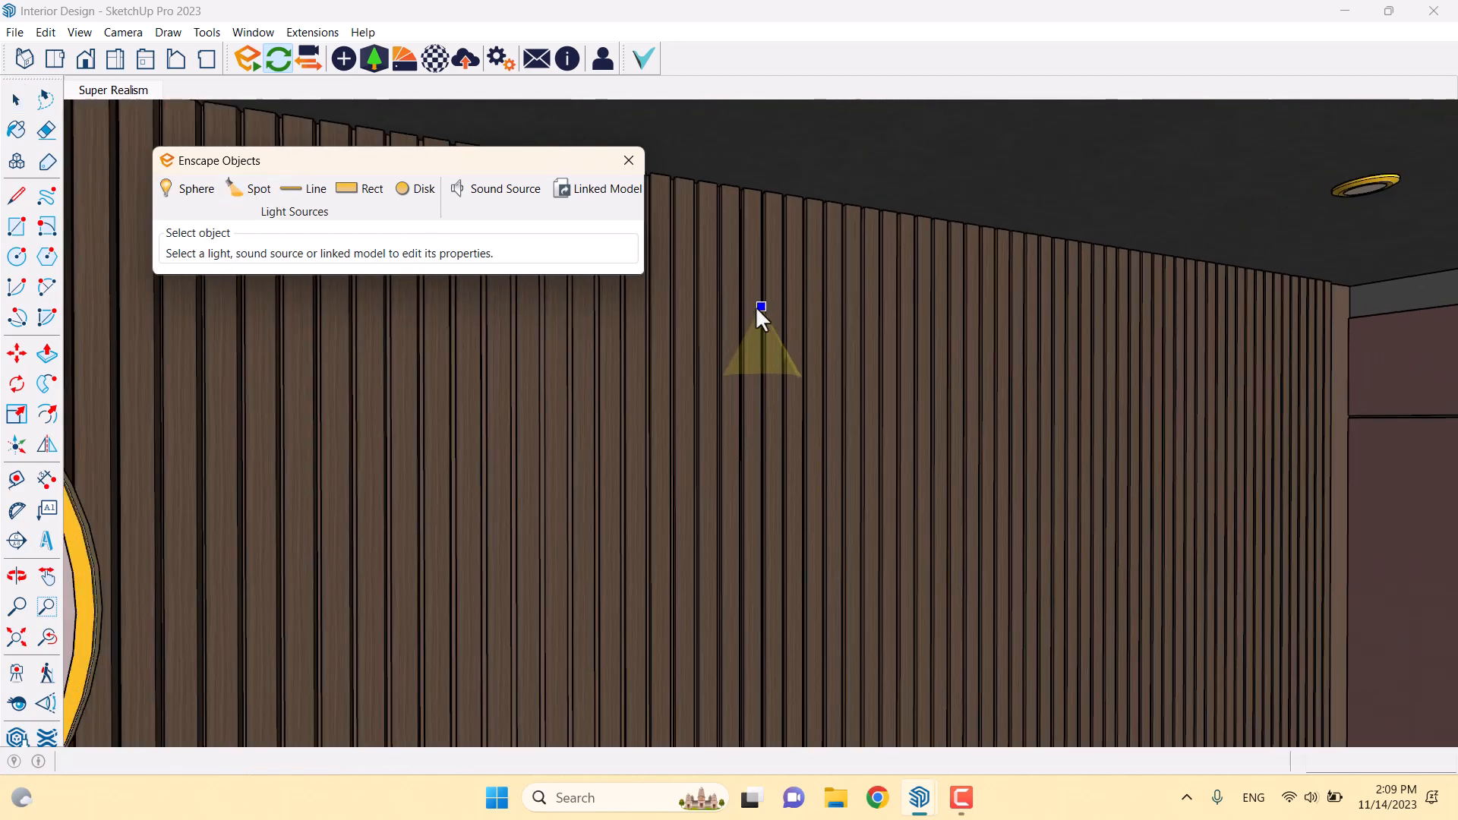
pyautogui.click(756, 308)
pyautogui.click(754, 256)
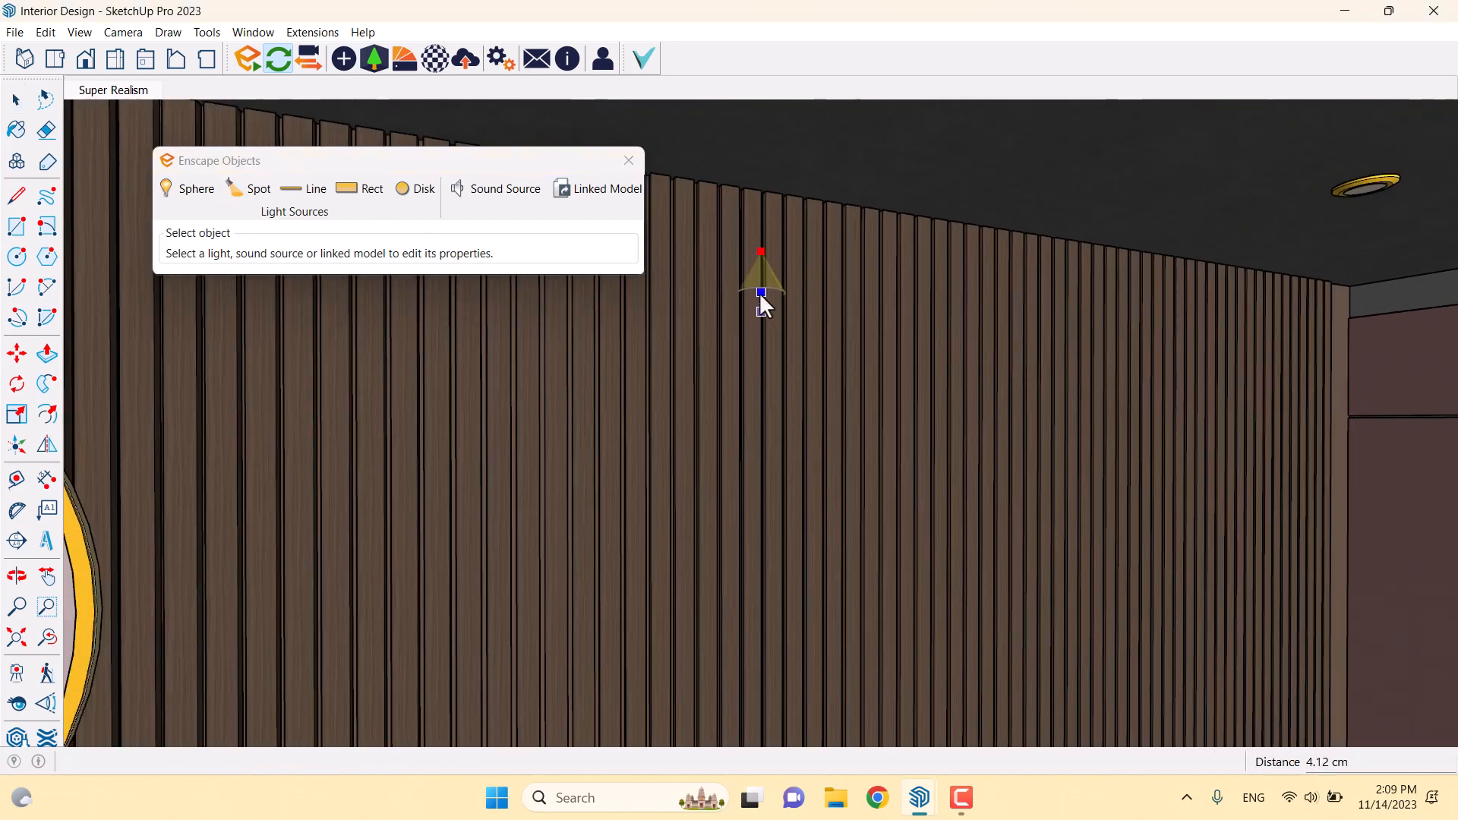
pyautogui.click(760, 293)
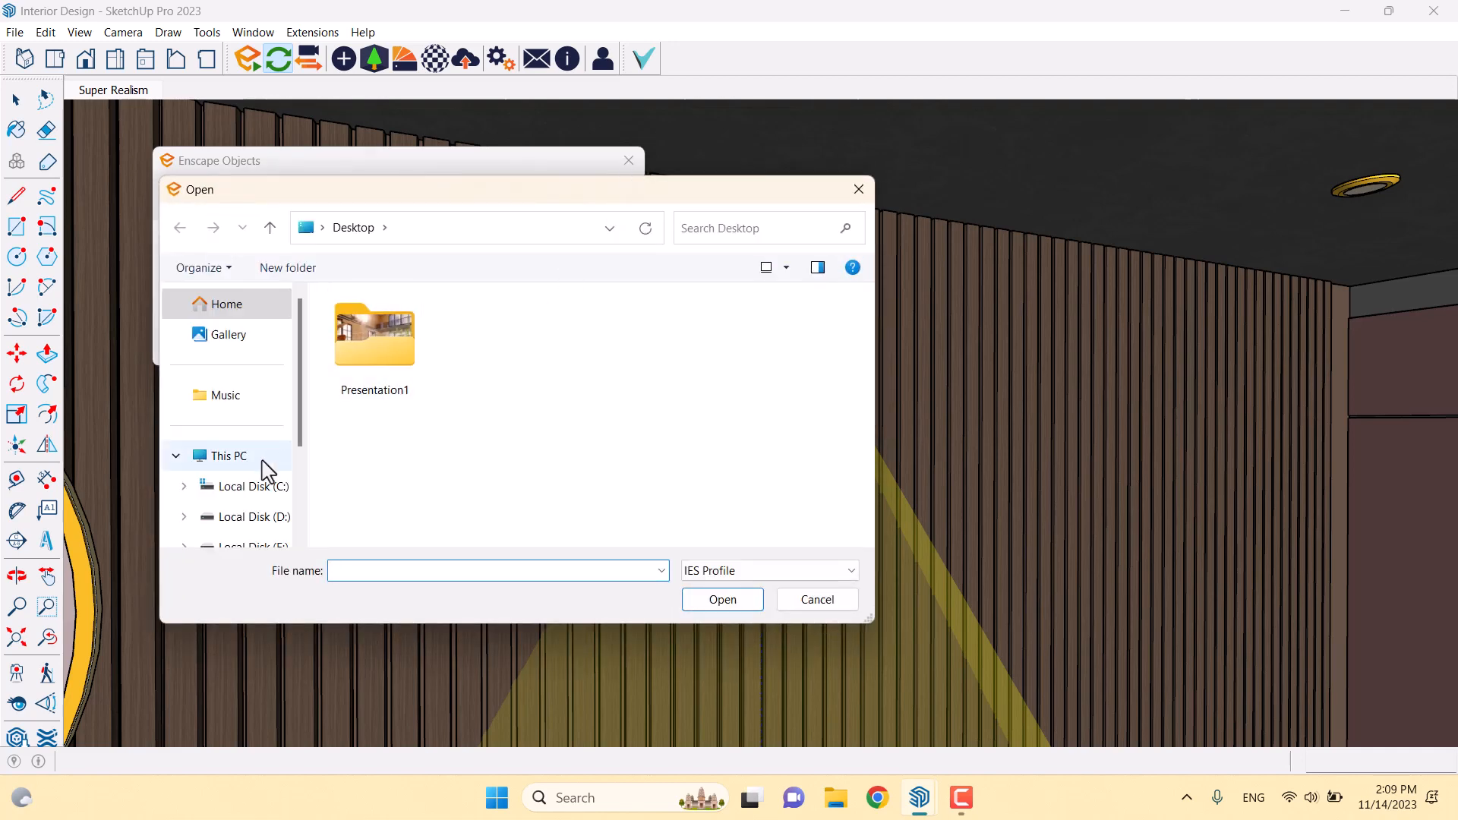
# Load the 5.ies profile from Ies Lights For Rendering and set intensity to about 15 cd
pyautogui.click(243, 544)
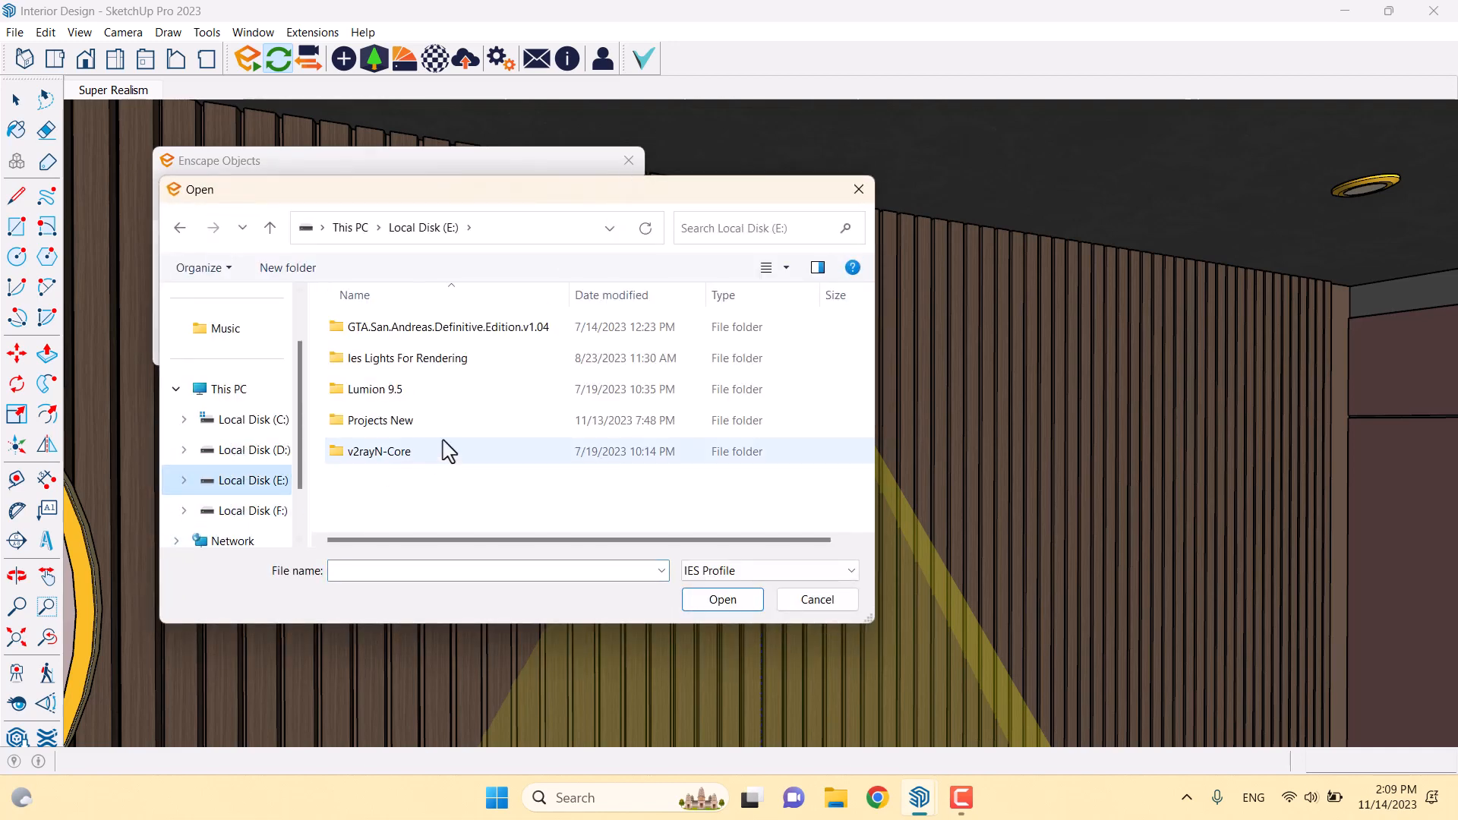
pyautogui.doubleClick(443, 364)
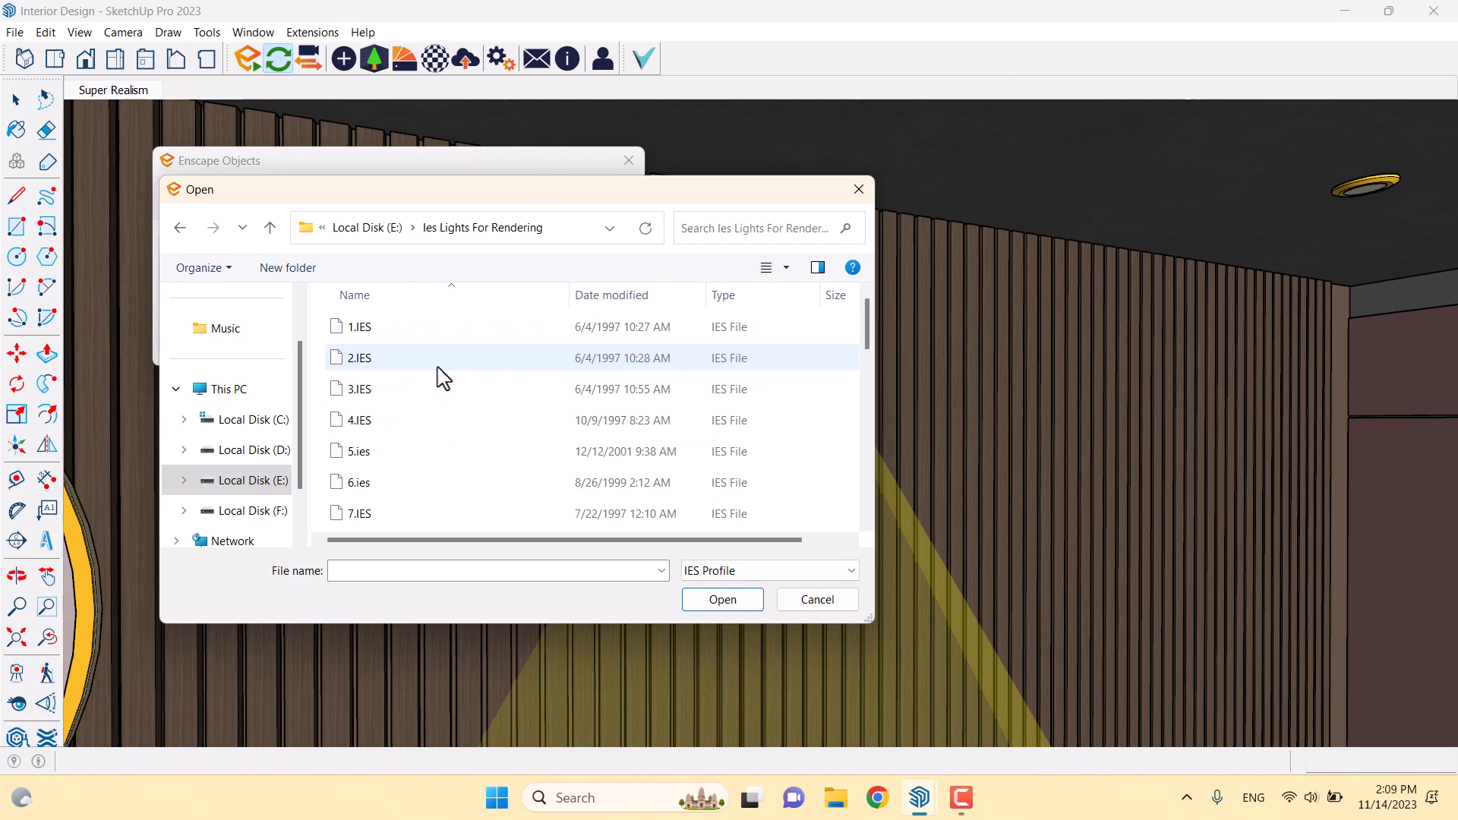
pyautogui.scroll(-1, 410, 449)
pyautogui.click(400, 363)
pyautogui.click(720, 600)
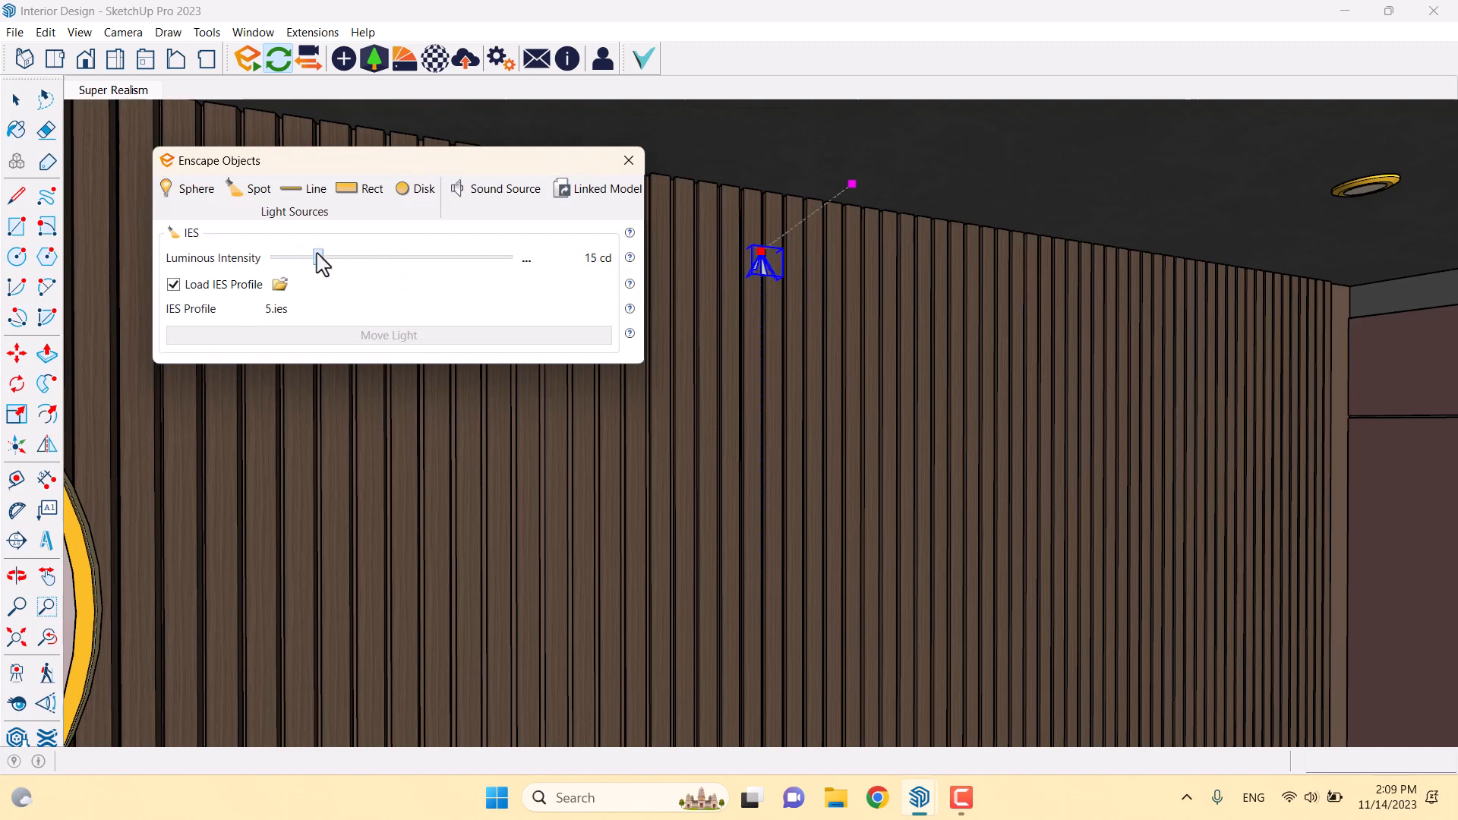
pyautogui.click(527, 260)
pyautogui.click(558, 299)
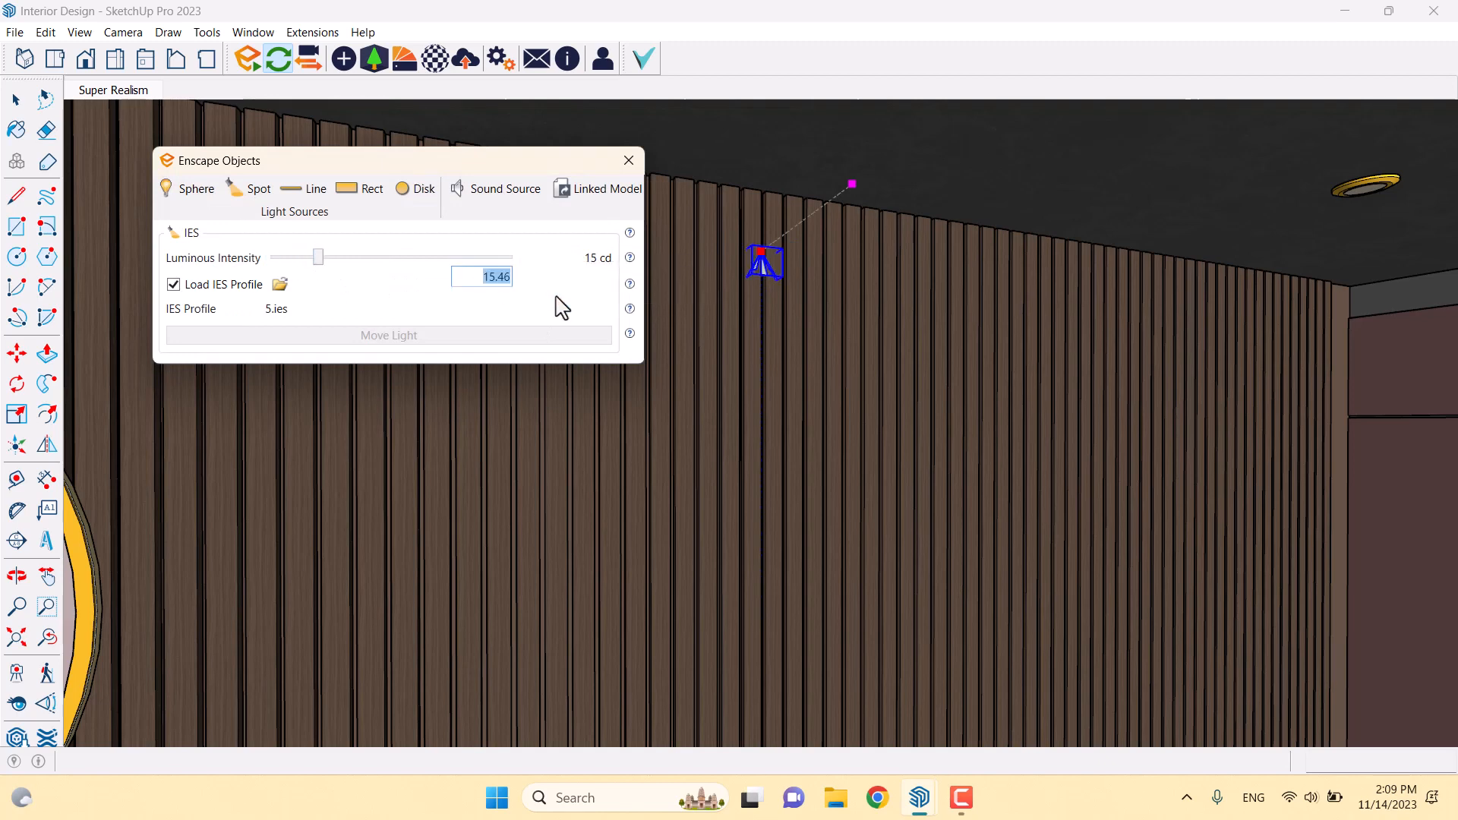
pyautogui.click(628, 160)
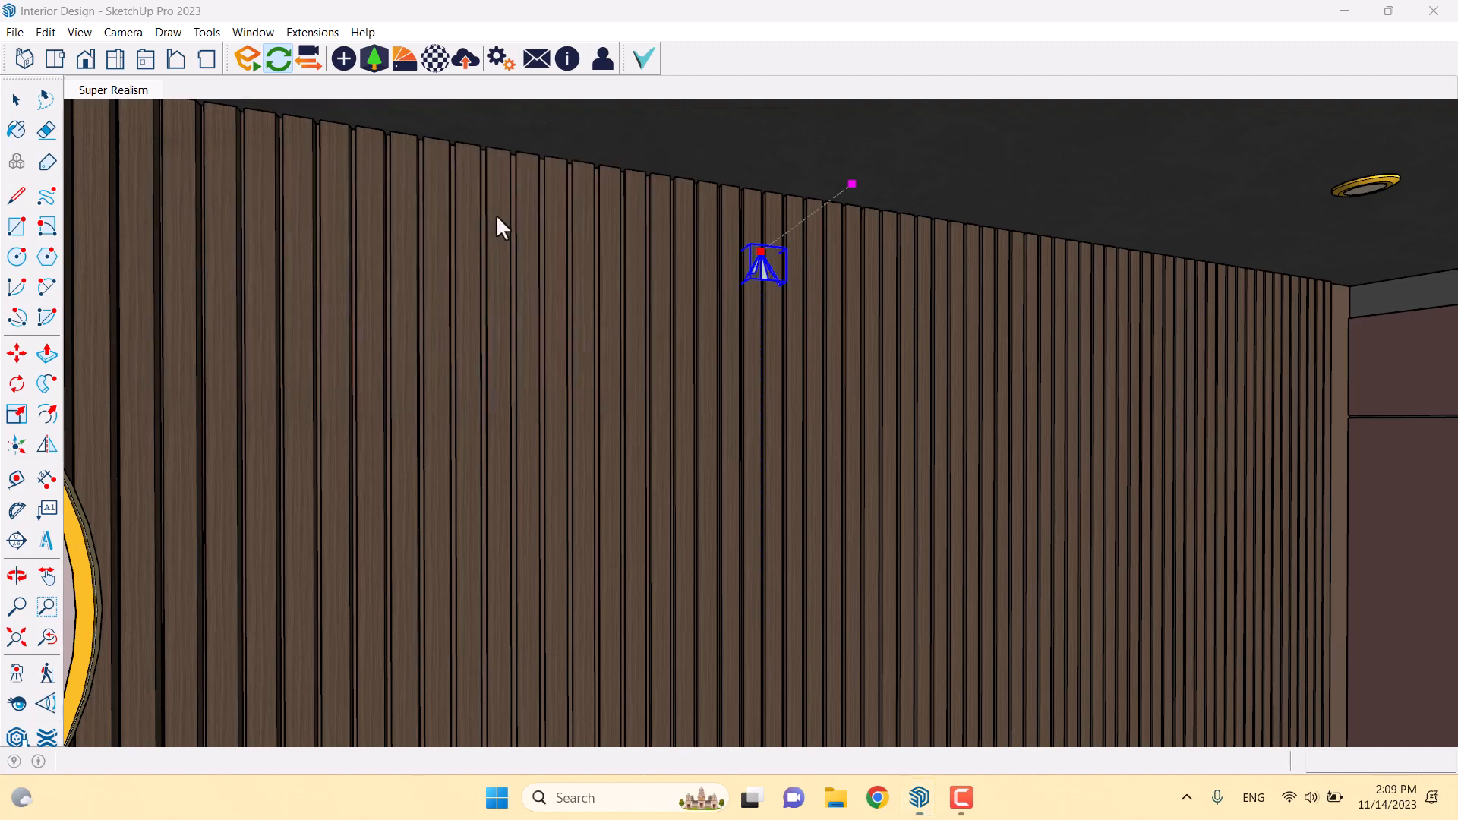
# Move the IES light under the first ceiling downlight
pyautogui.click(17, 353)
pyautogui.scroll(6, 763, 262)
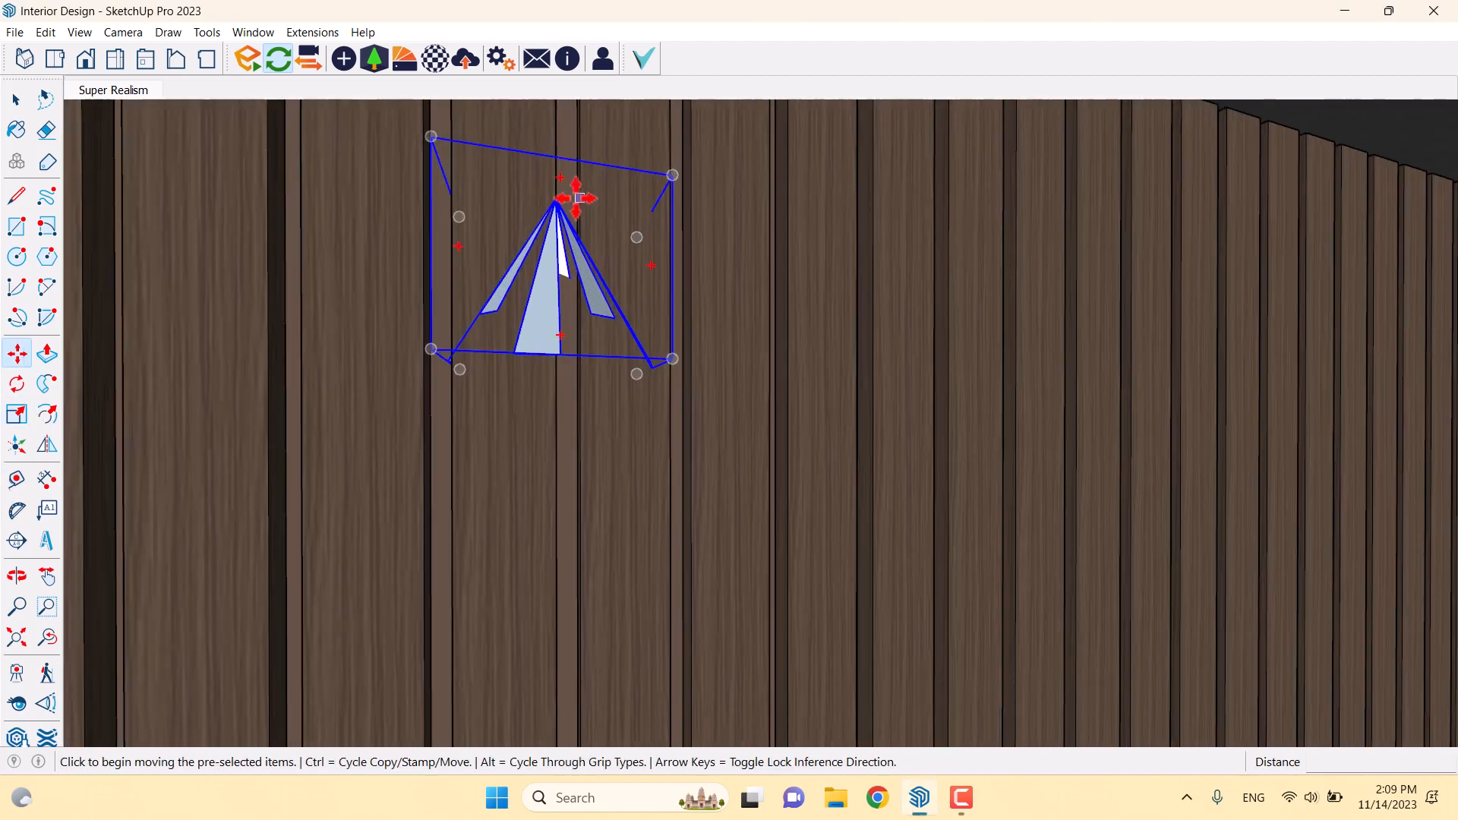
pyautogui.click(564, 199)
pyautogui.scroll(-5, 788, 465)
pyautogui.moveTo(788, 465); pyautogui.dragTo(635, 293, button='middle')
pyautogui.scroll(5, 635, 293)
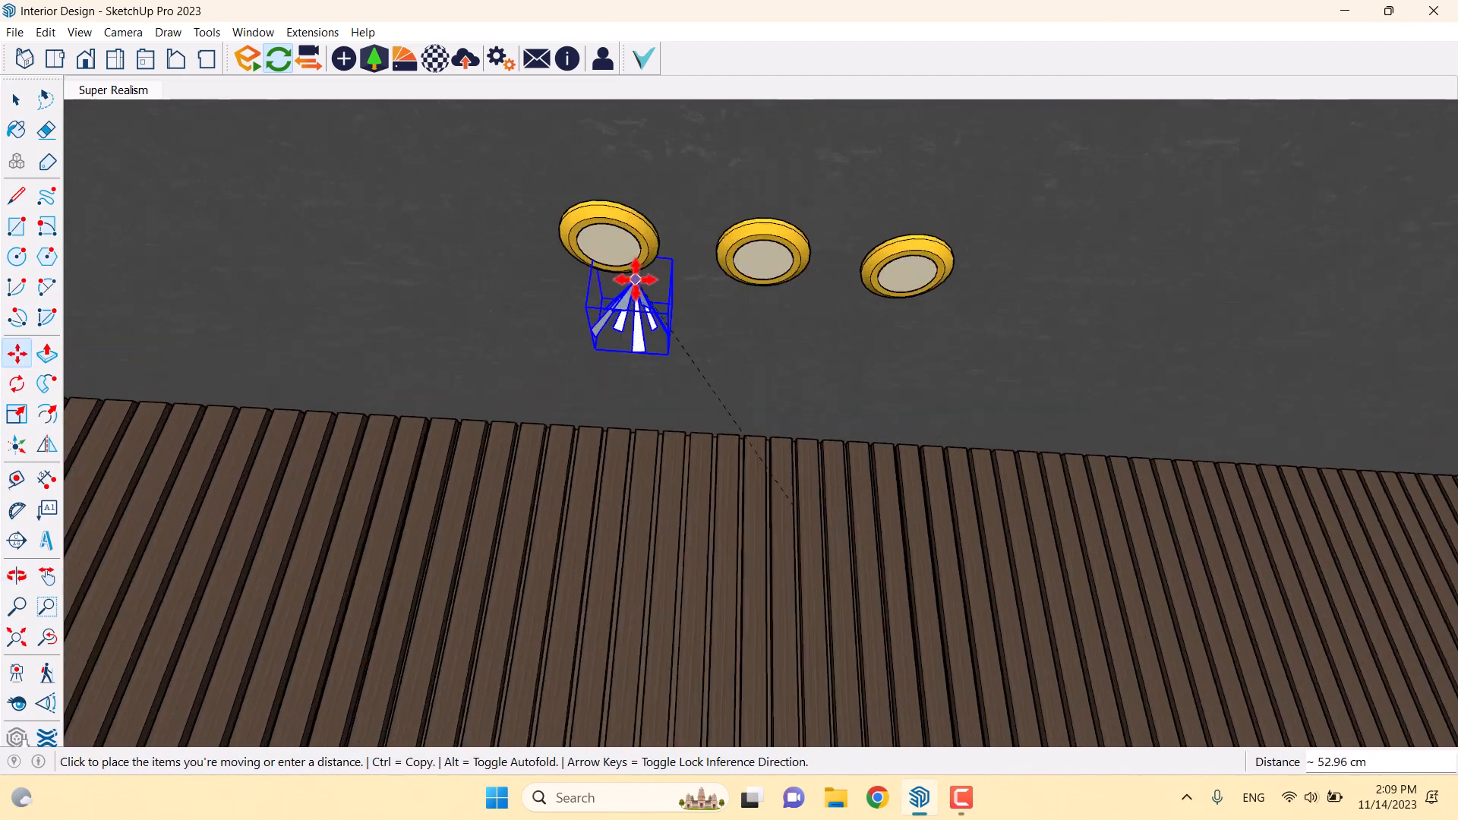
pyautogui.scroll(3, 615, 254)
pyautogui.scroll(2, 651, 267)
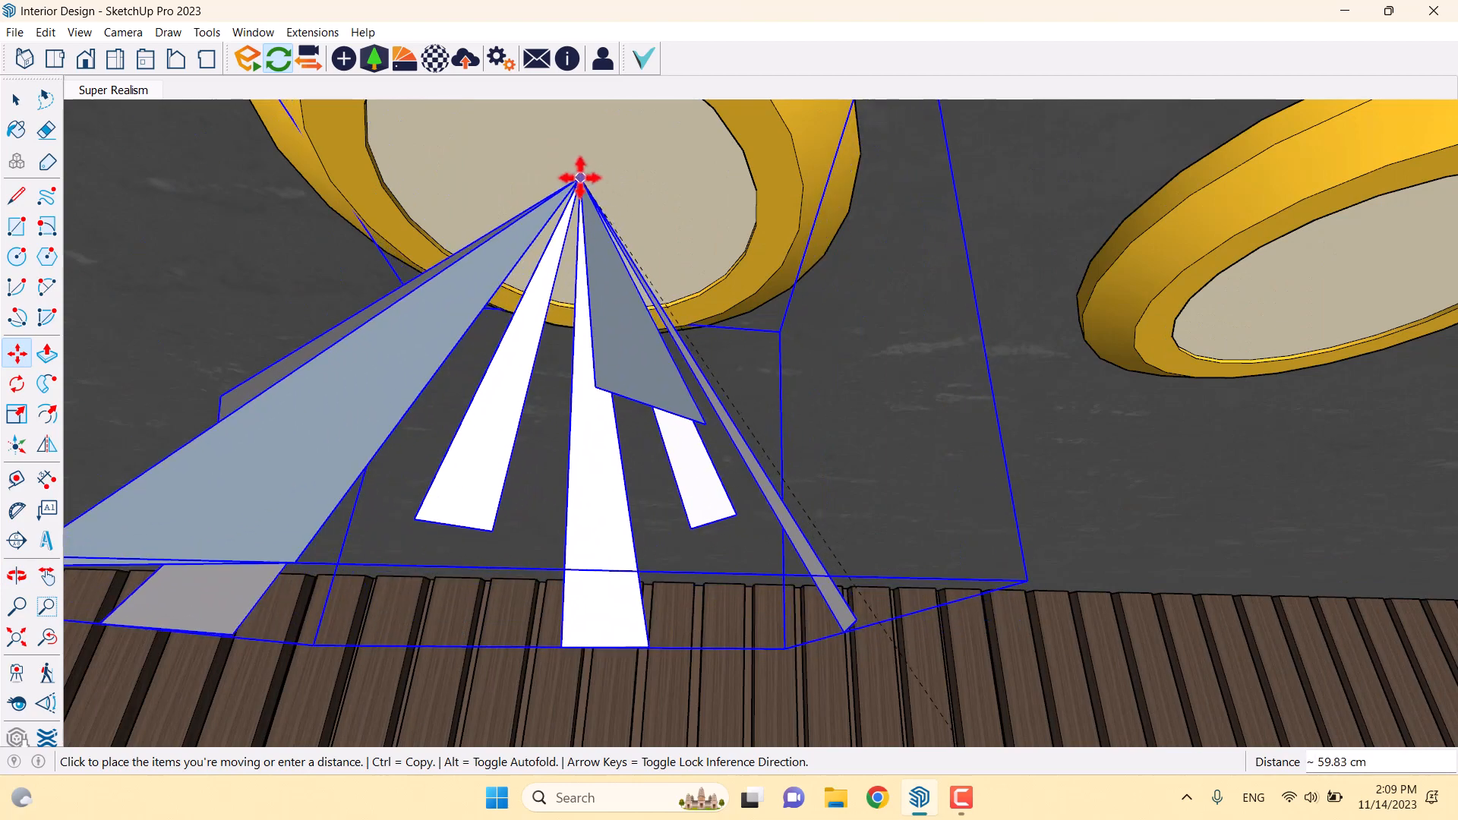
pyautogui.click(570, 177)
pyautogui.scroll(-9, 570, 285)
pyautogui.moveTo(548, 555); pyautogui.dragTo(482, 508, button='middle')
pyautogui.scroll(3, 508, 519)
pyautogui.scroll(1, 508, 501)
# Copy the light under the second downlight and array it 2x to the third
pyautogui.press('ctrl')
pyautogui.click(480, 456)
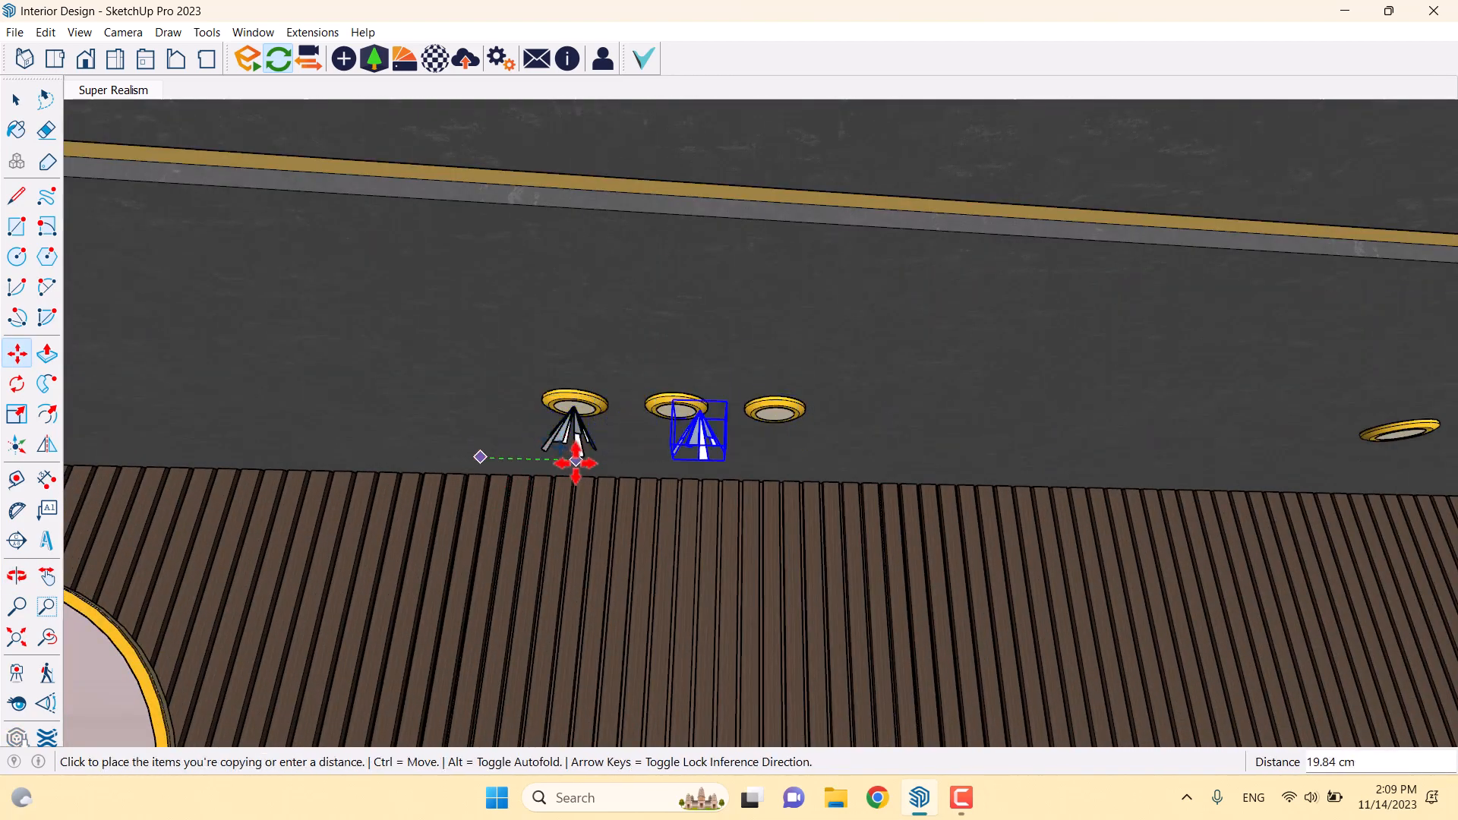
pyautogui.scroll(1, 574, 463)
pyautogui.scroll(1, 571, 461)
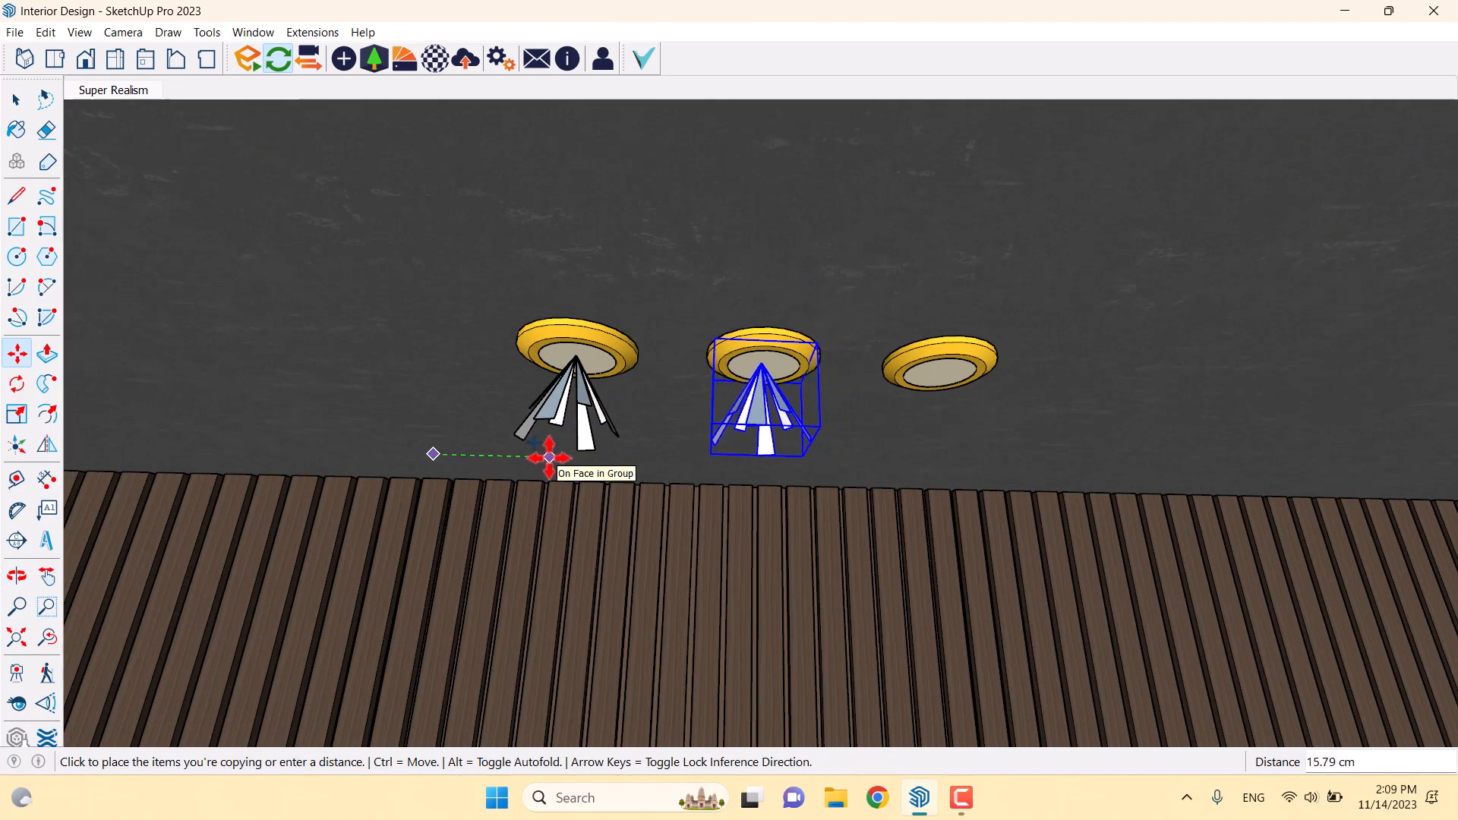
pyautogui.click(550, 458)
pyautogui.write('2x')
pyautogui.press('Return')
pyautogui.press('space')
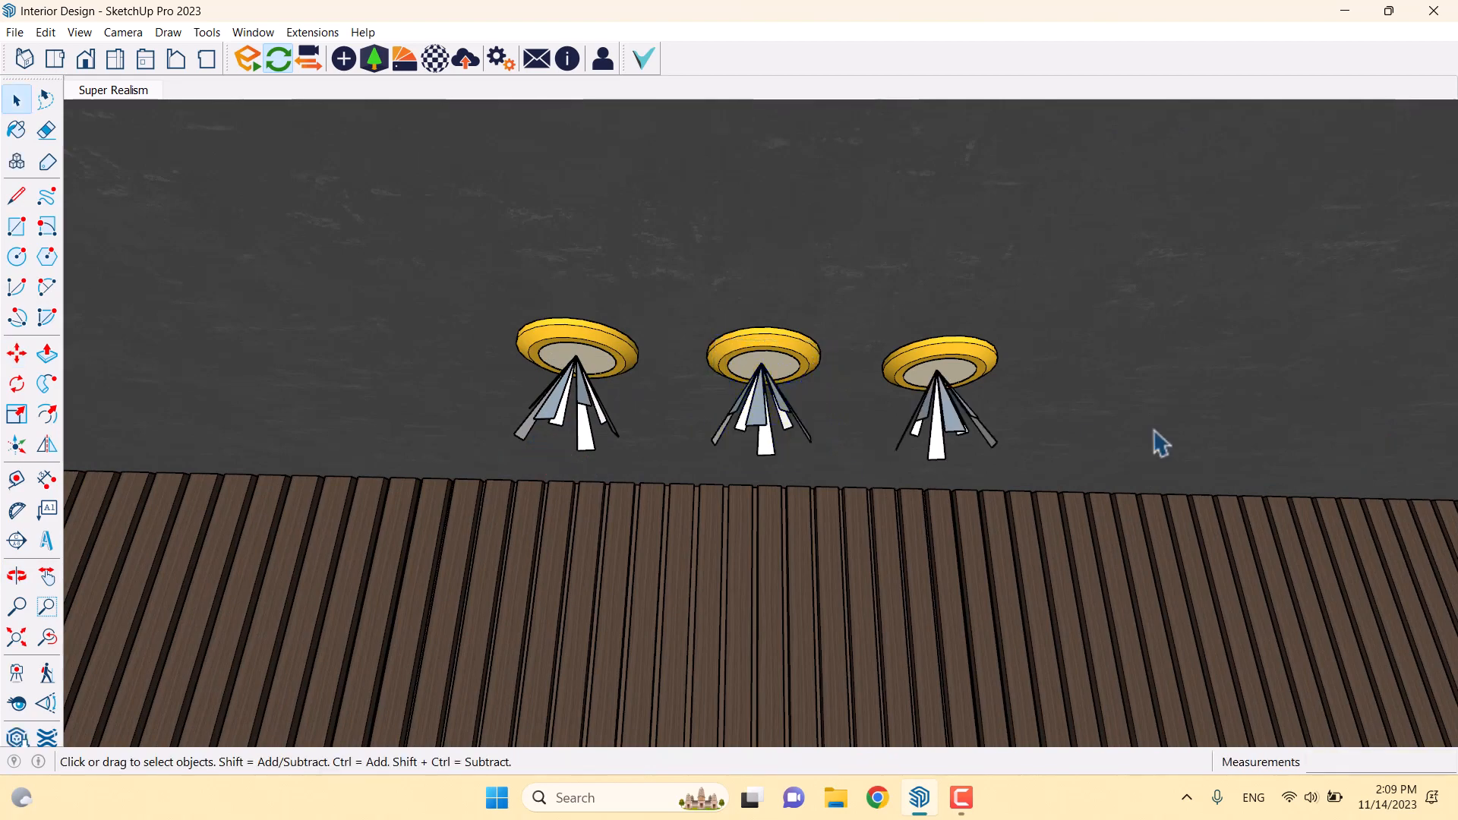
pyautogui.moveTo(1088, 432); pyautogui.dragTo(913, 455, button='middle')
# Copy the third light under the far-right downlight and another downlight farther along
pyautogui.click(878, 439)
pyautogui.press('m')
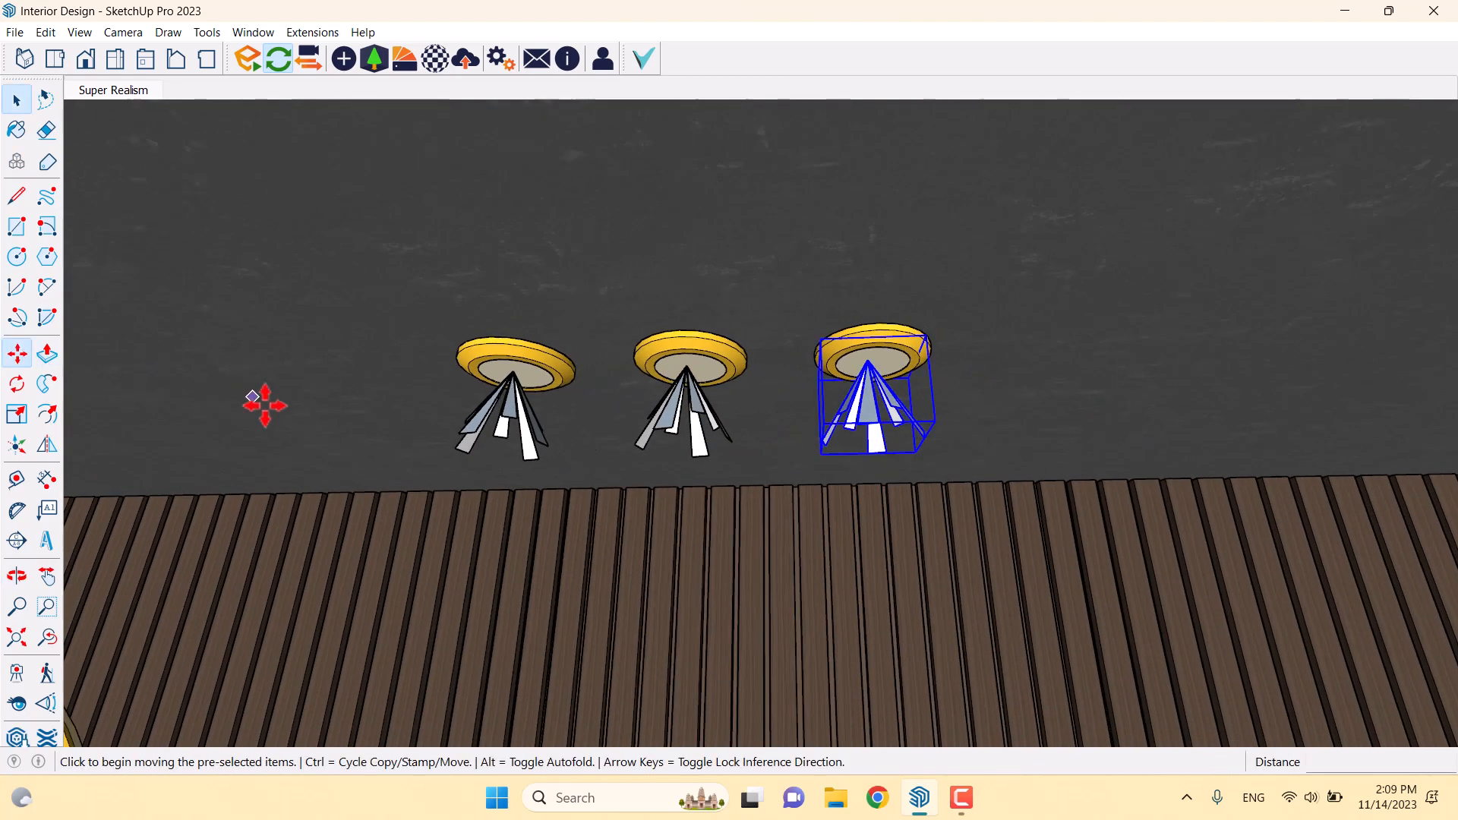
pyautogui.scroll(-3, 251, 397)
pyautogui.press('ctrl')
pyautogui.click(560, 344)
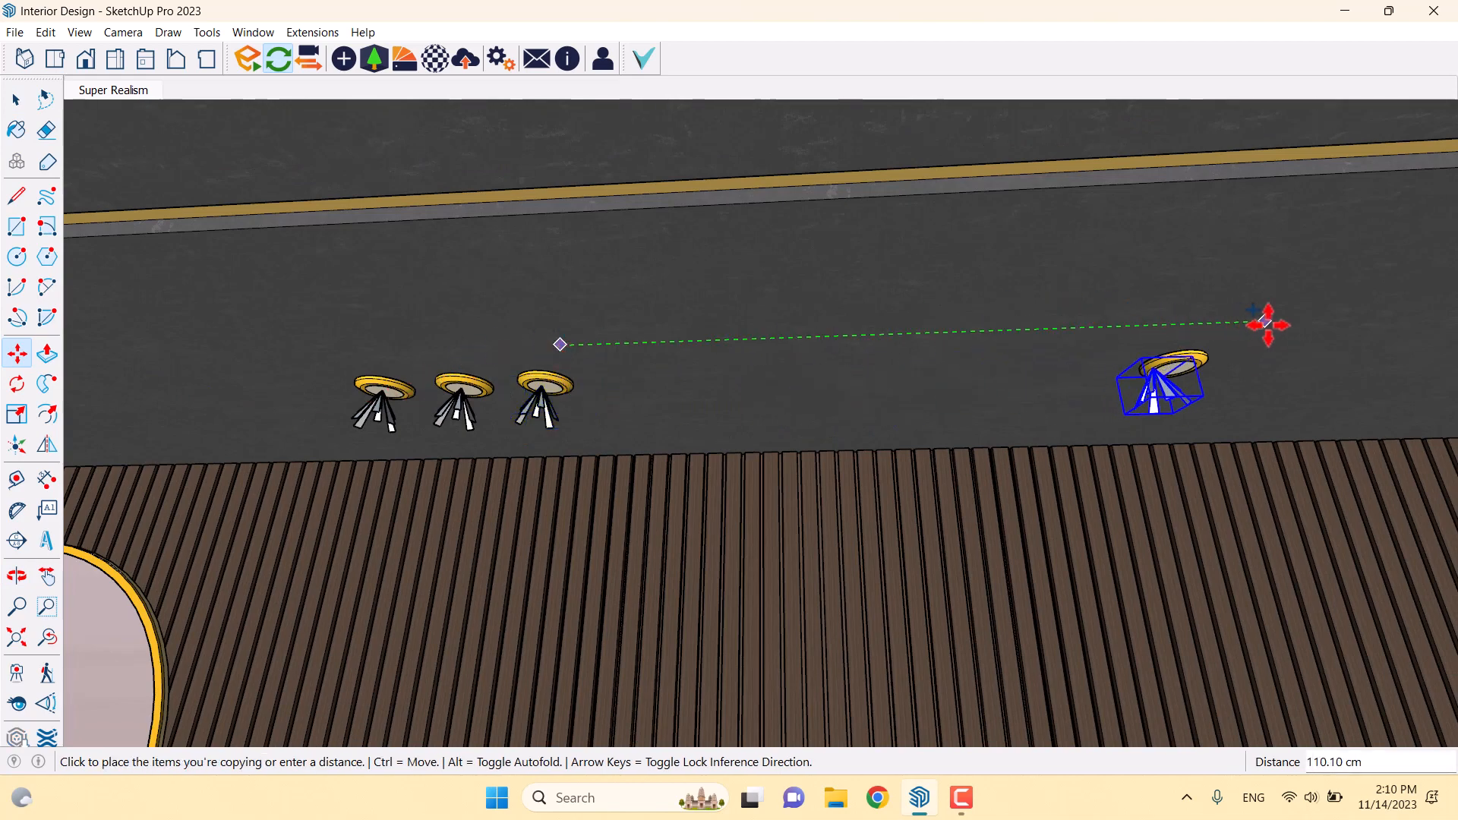
pyautogui.click(1286, 322)
pyautogui.click(1184, 319)
pyautogui.moveTo(1132, 318); pyautogui.dragTo(745, 316, button='middle')
pyautogui.scroll(2, 560, 320)
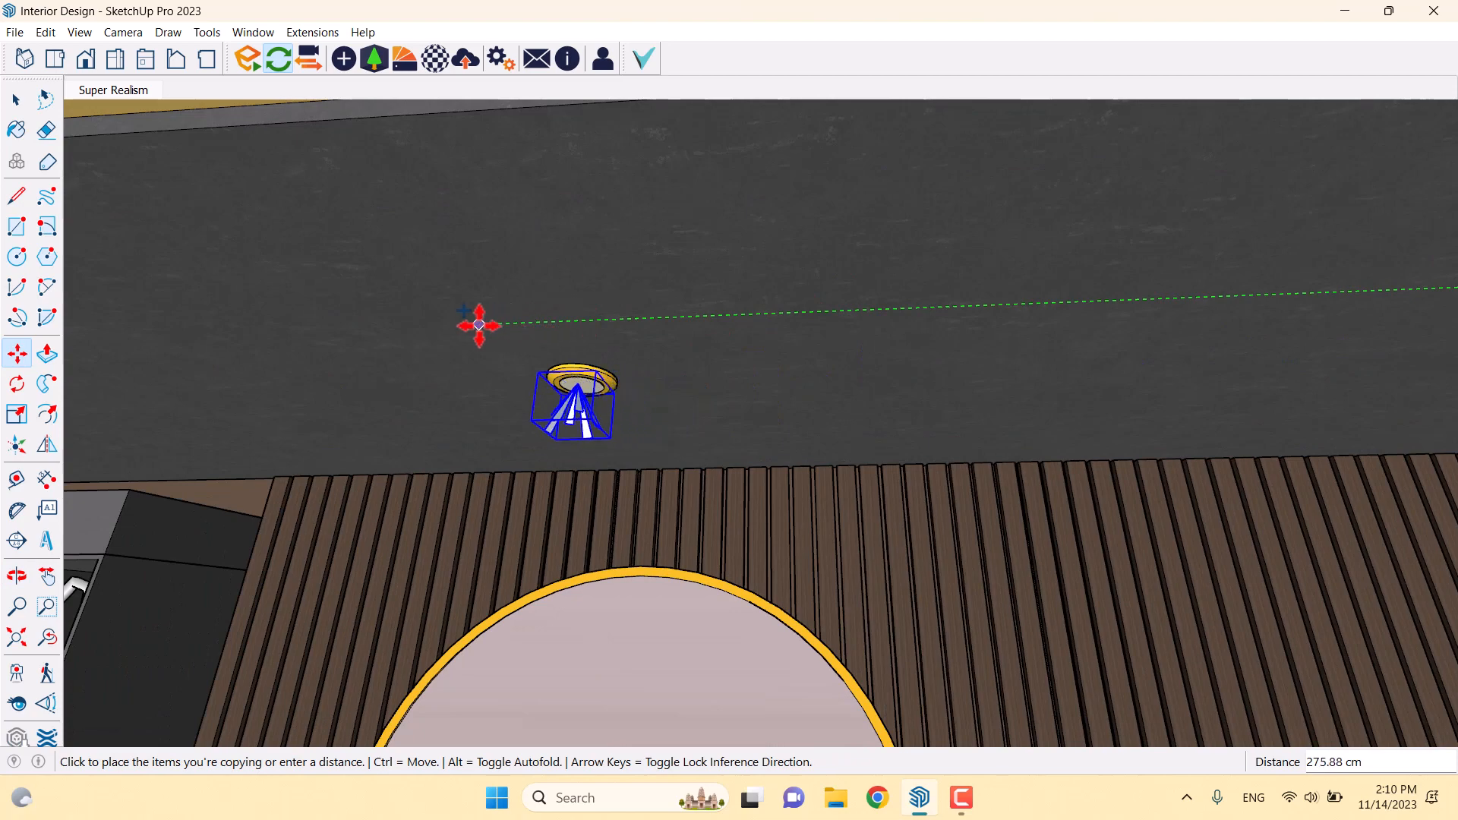
pyautogui.click(481, 325)
pyautogui.press('space')
pyautogui.scroll(-5, 580, 411)
pyautogui.moveTo(579, 410); pyautogui.dragTo(433, 374, button='middle')
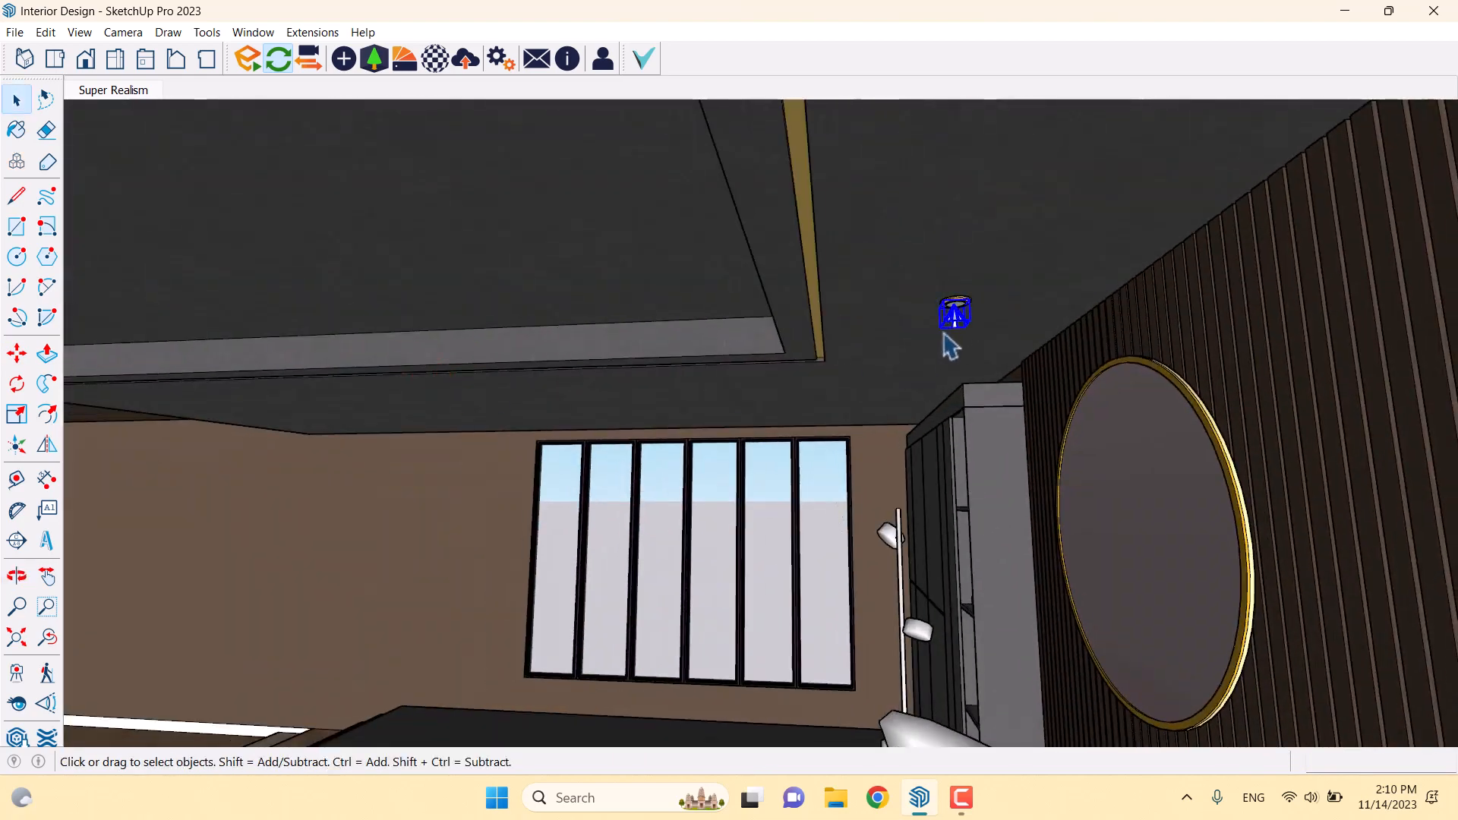
# Copy the spot light to successive points along the window-side ceiling
pyautogui.click(23, 357)
pyautogui.moveTo(612, 377); pyautogui.dragTo(841, 267, button='middle')
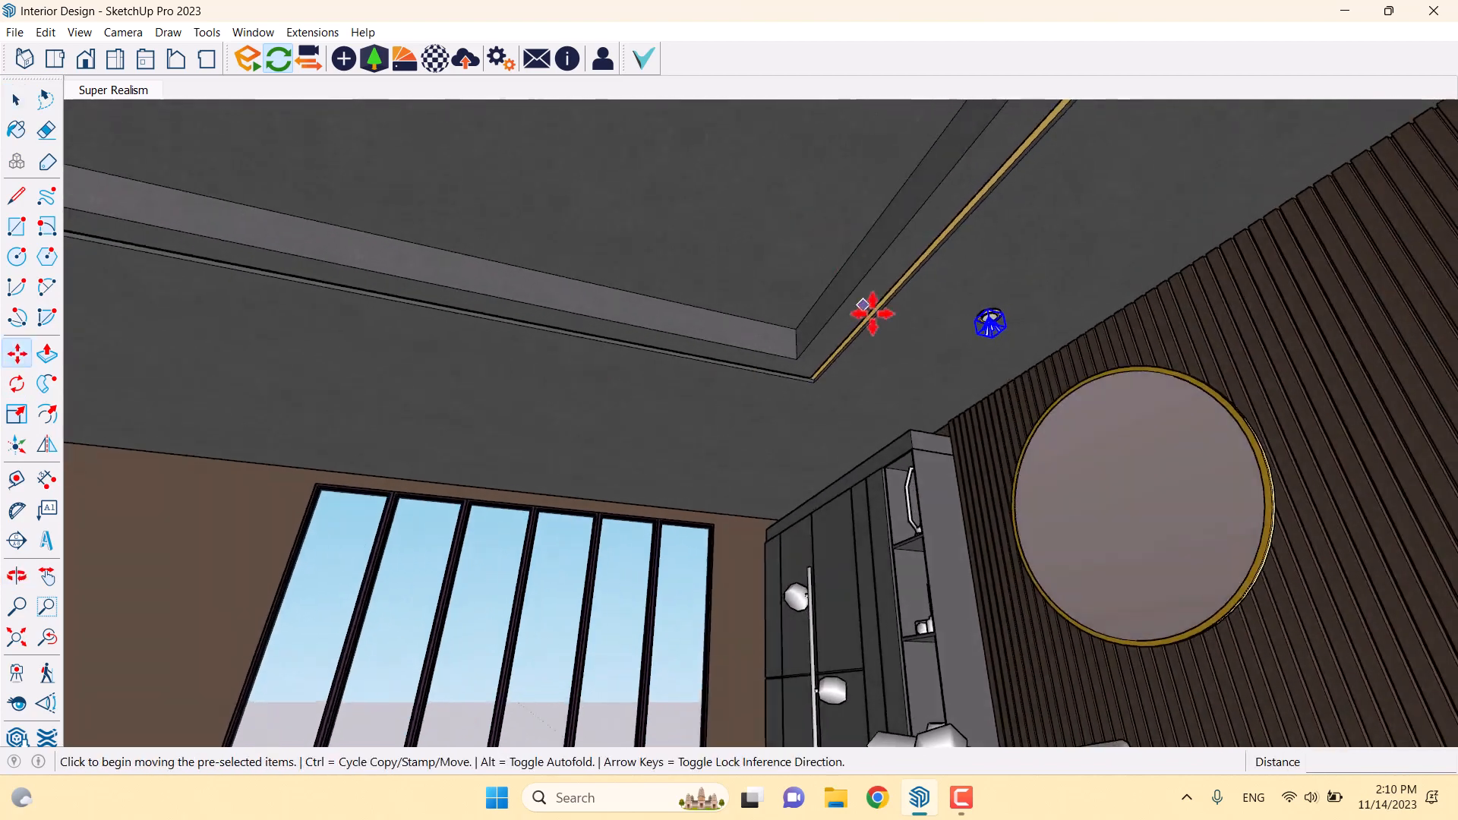
pyautogui.click(927, 337)
pyautogui.press('ctrl')
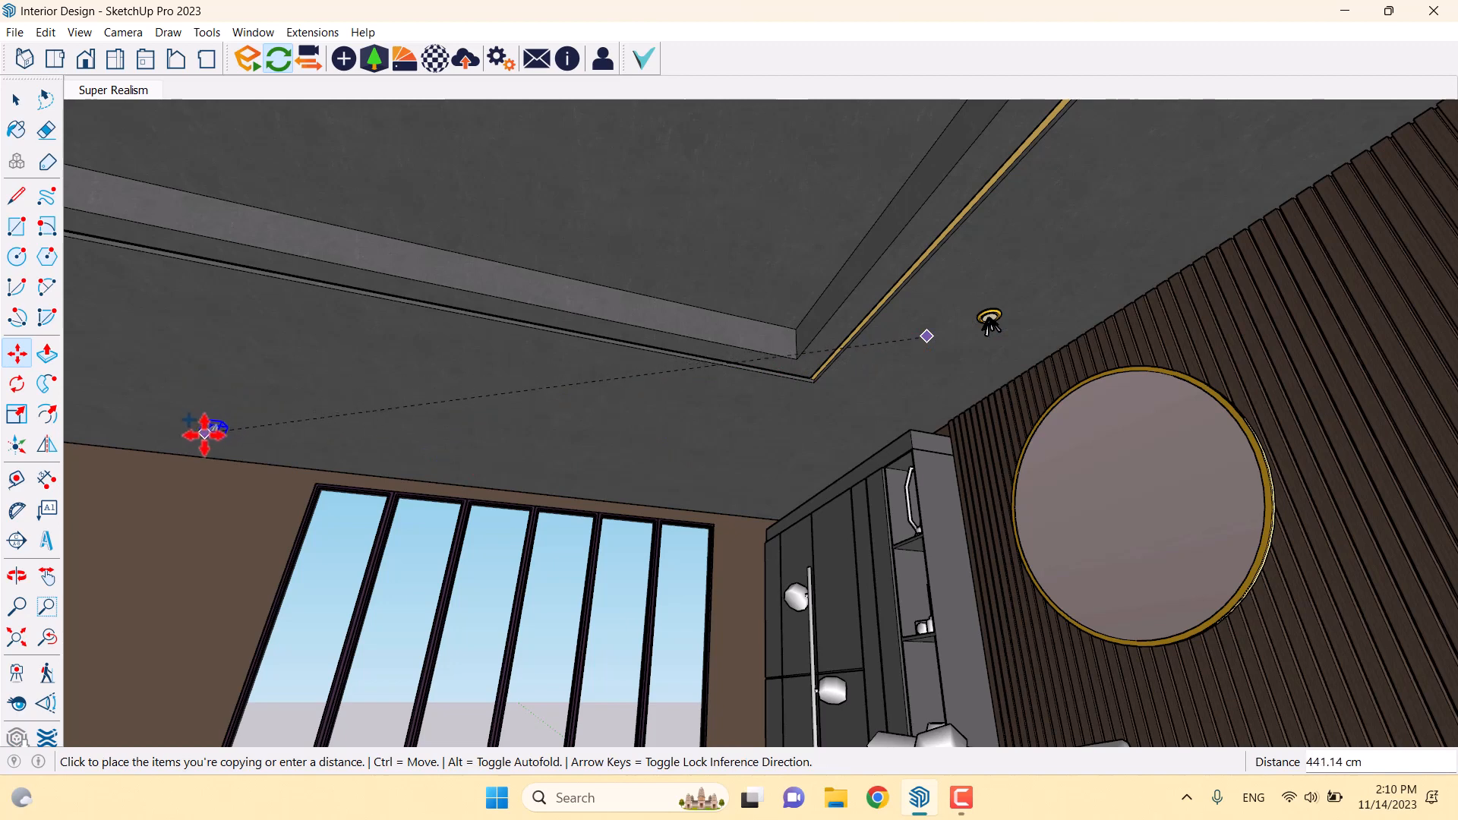
pyautogui.click(206, 431)
pyautogui.press('ctrl')
pyautogui.click(249, 416)
pyautogui.click(323, 306)
pyautogui.press('ctrl')
pyautogui.click(292, 306)
pyautogui.moveTo(202, 322); pyautogui.dragTo(669, 268, button='middle')
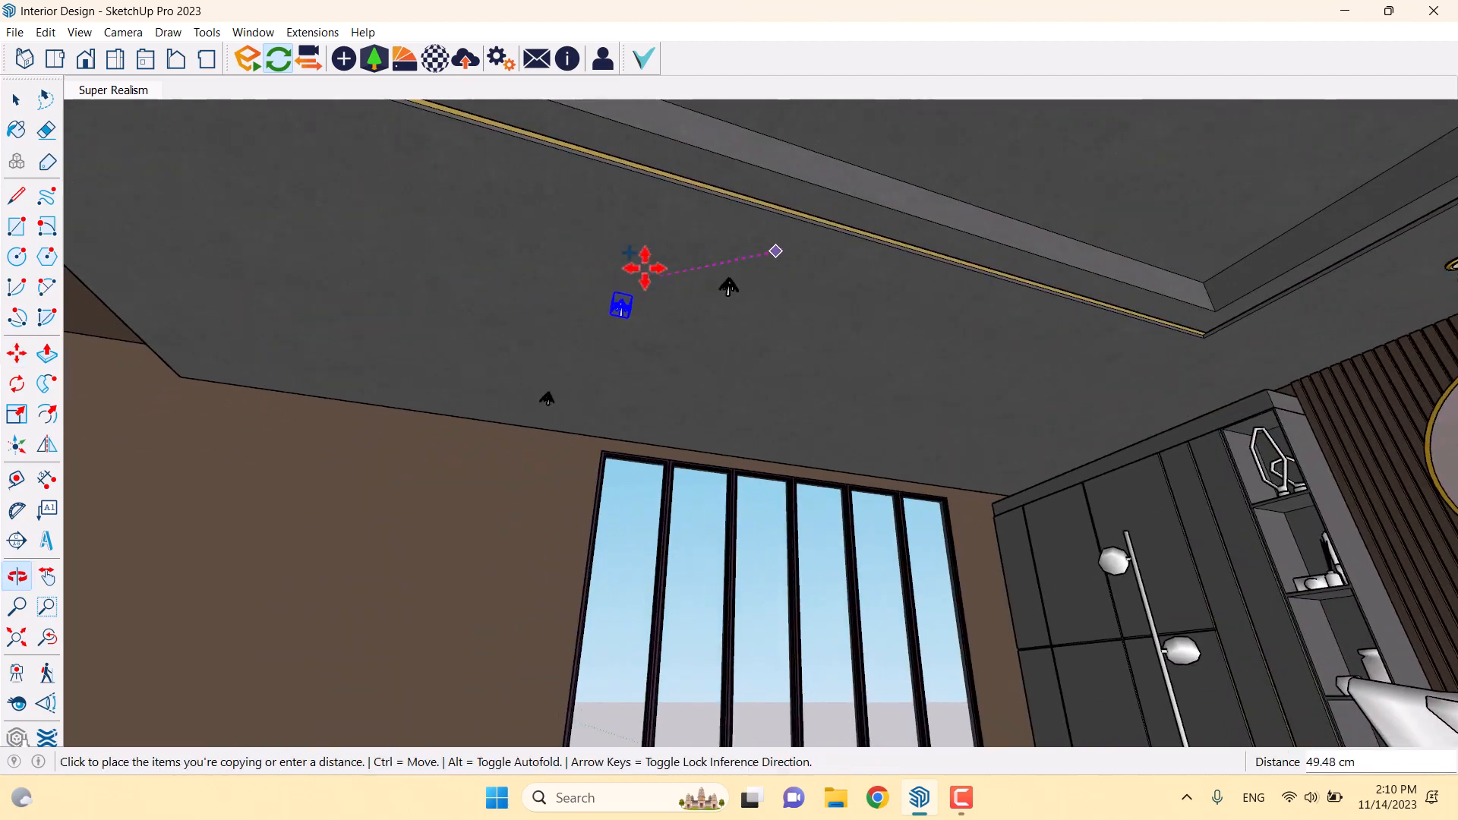
pyautogui.click(446, 264)
pyautogui.press('space')
pyautogui.moveTo(641, 374); pyautogui.dragTo(486, 448, button='middle')
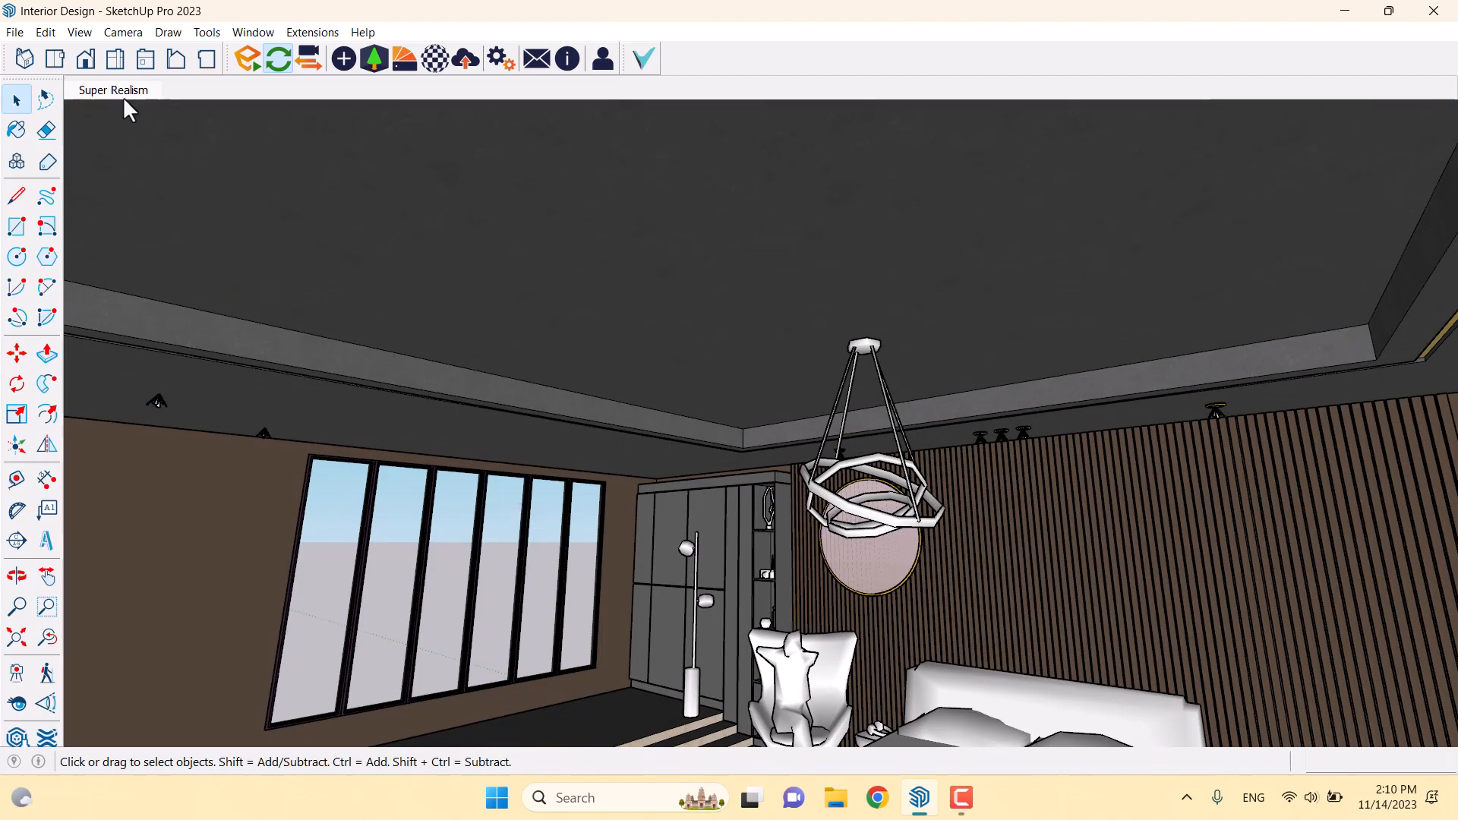
# Return to the Super Realism view and try moving the two selected lights, cancelling each attempt
pyautogui.click(121, 92)
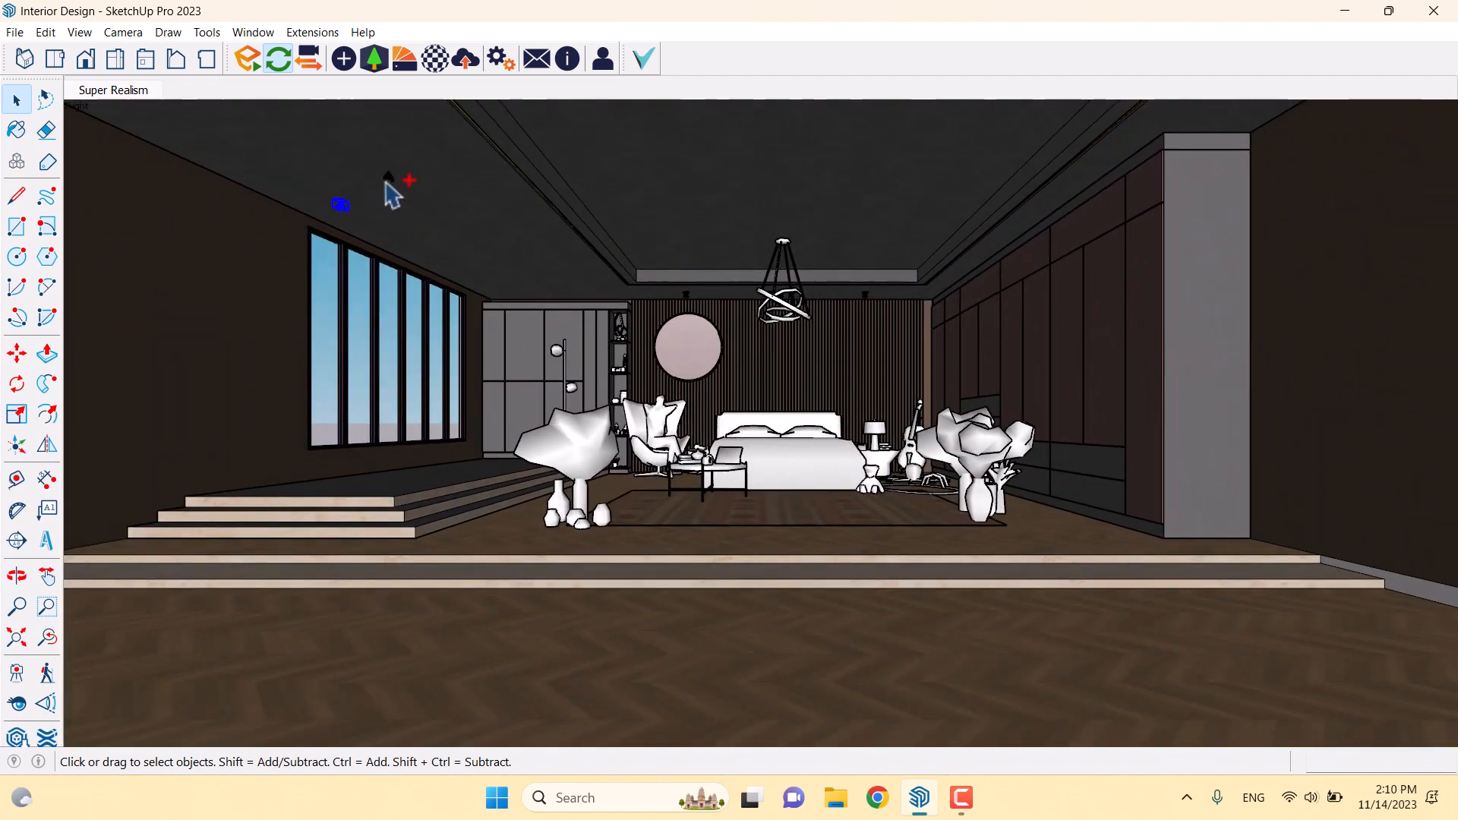
pyautogui.click(15, 355)
pyautogui.press('ctrl')
pyautogui.click(409, 245)
pyautogui.press('Escape')
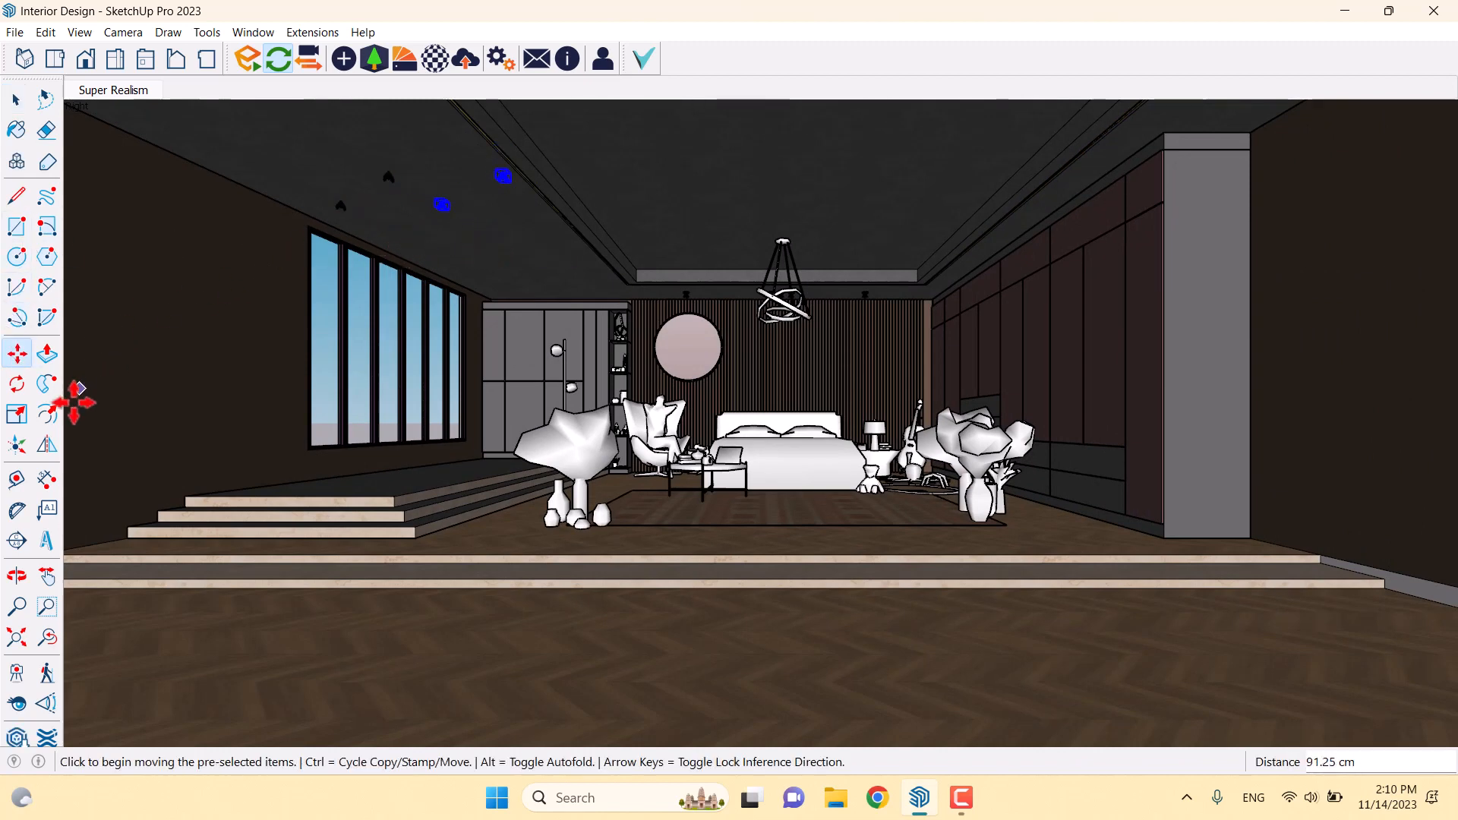
pyautogui.click(47, 444)
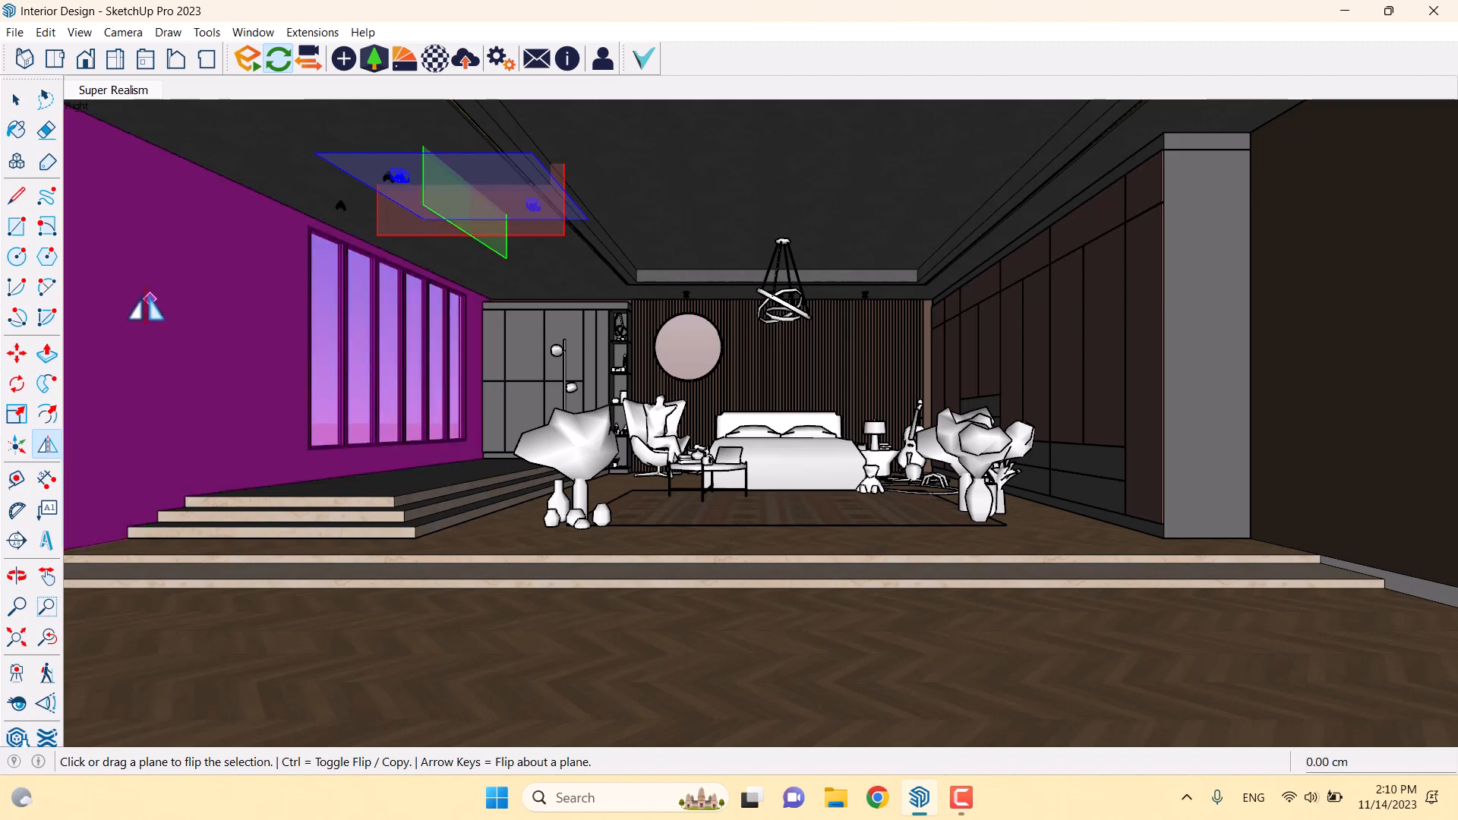
pyautogui.click(15, 355)
pyautogui.click(492, 282)
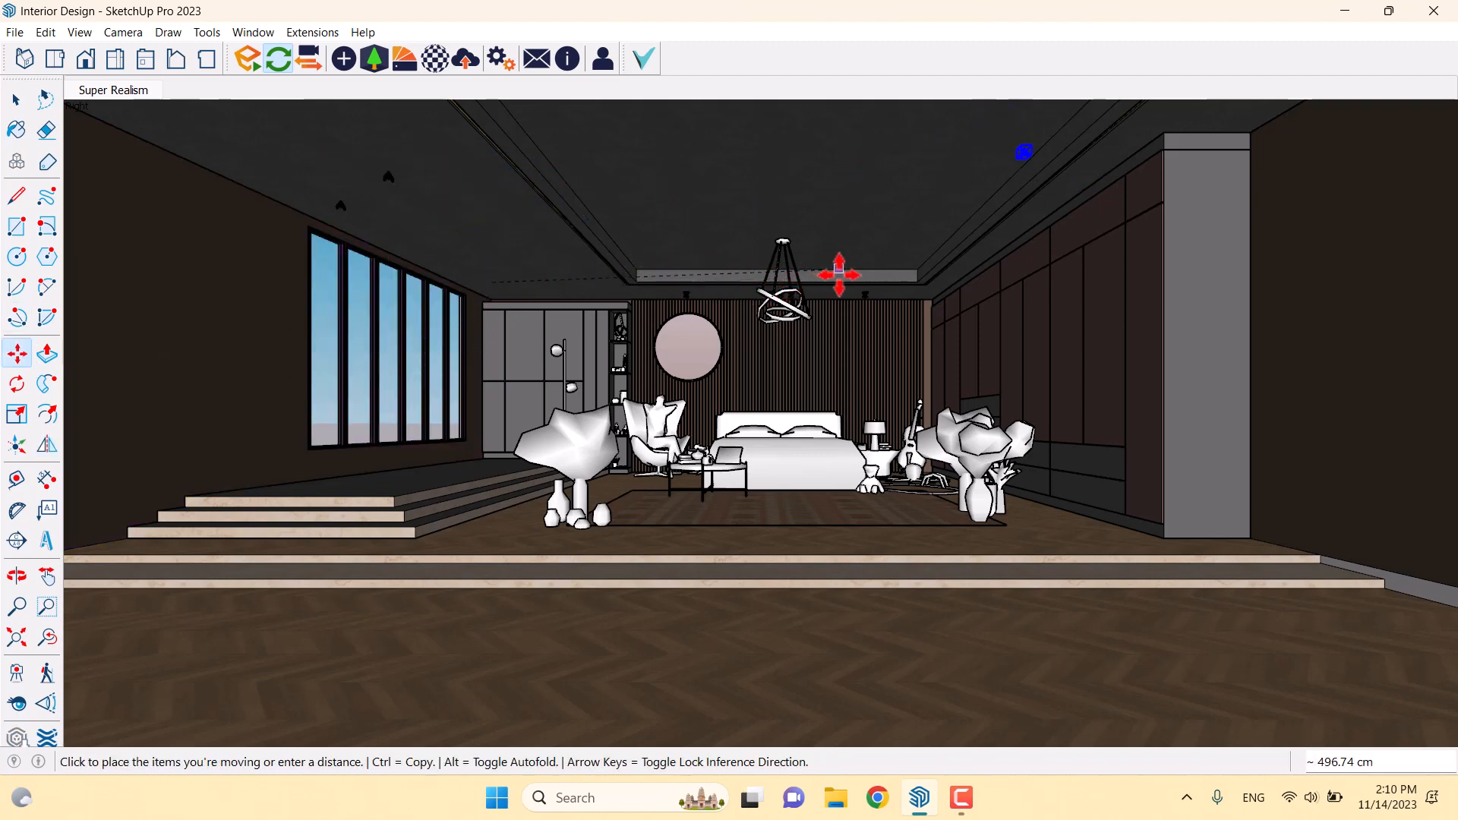
pyautogui.press('space')
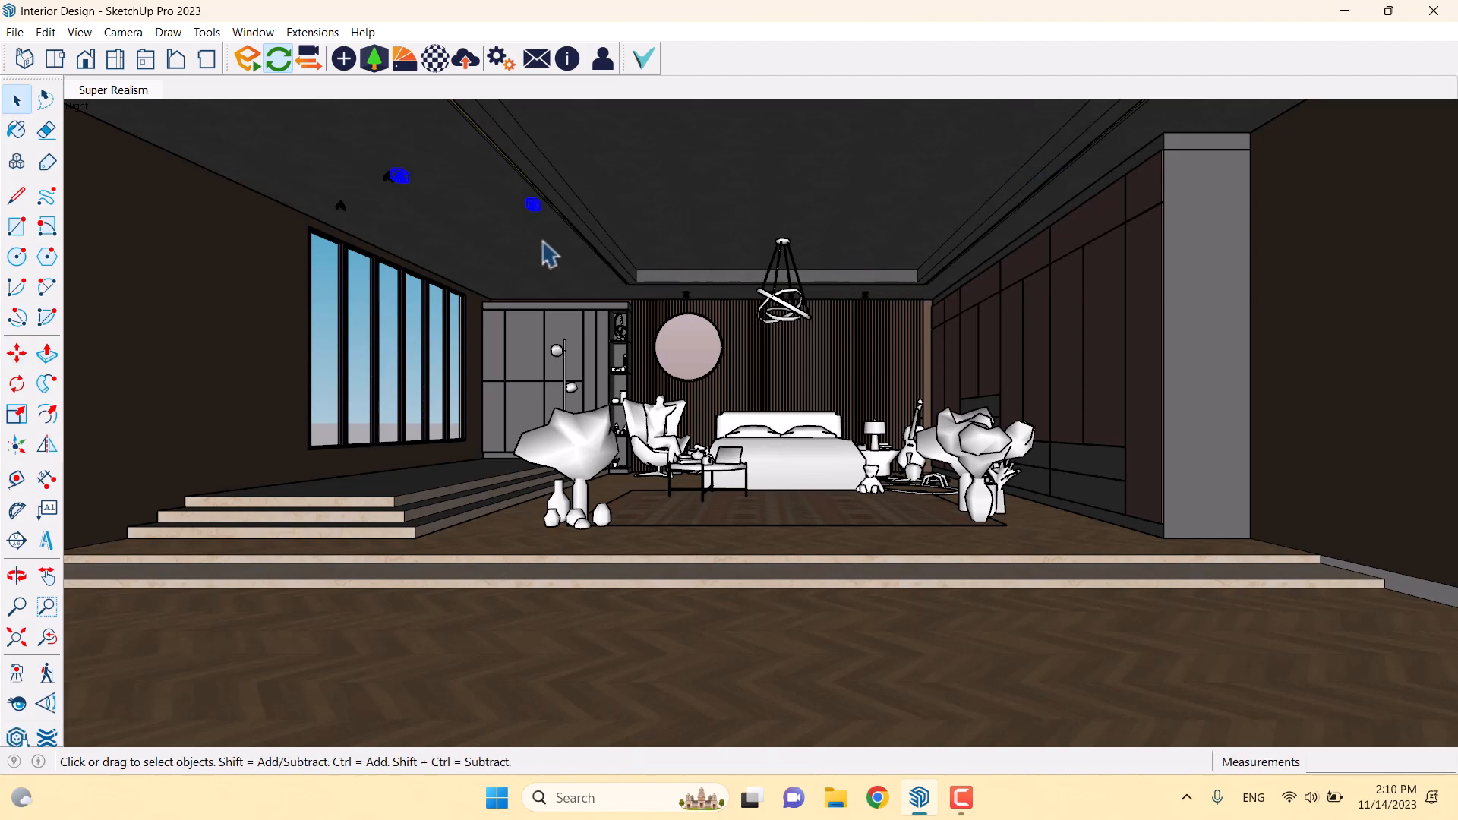
# Move one ceiling light into the corner above the wardrobe
pyautogui.scroll(3, 414, 186)
pyautogui.click(379, 169)
pyautogui.click(17, 353)
pyautogui.scroll(4, 380, 163)
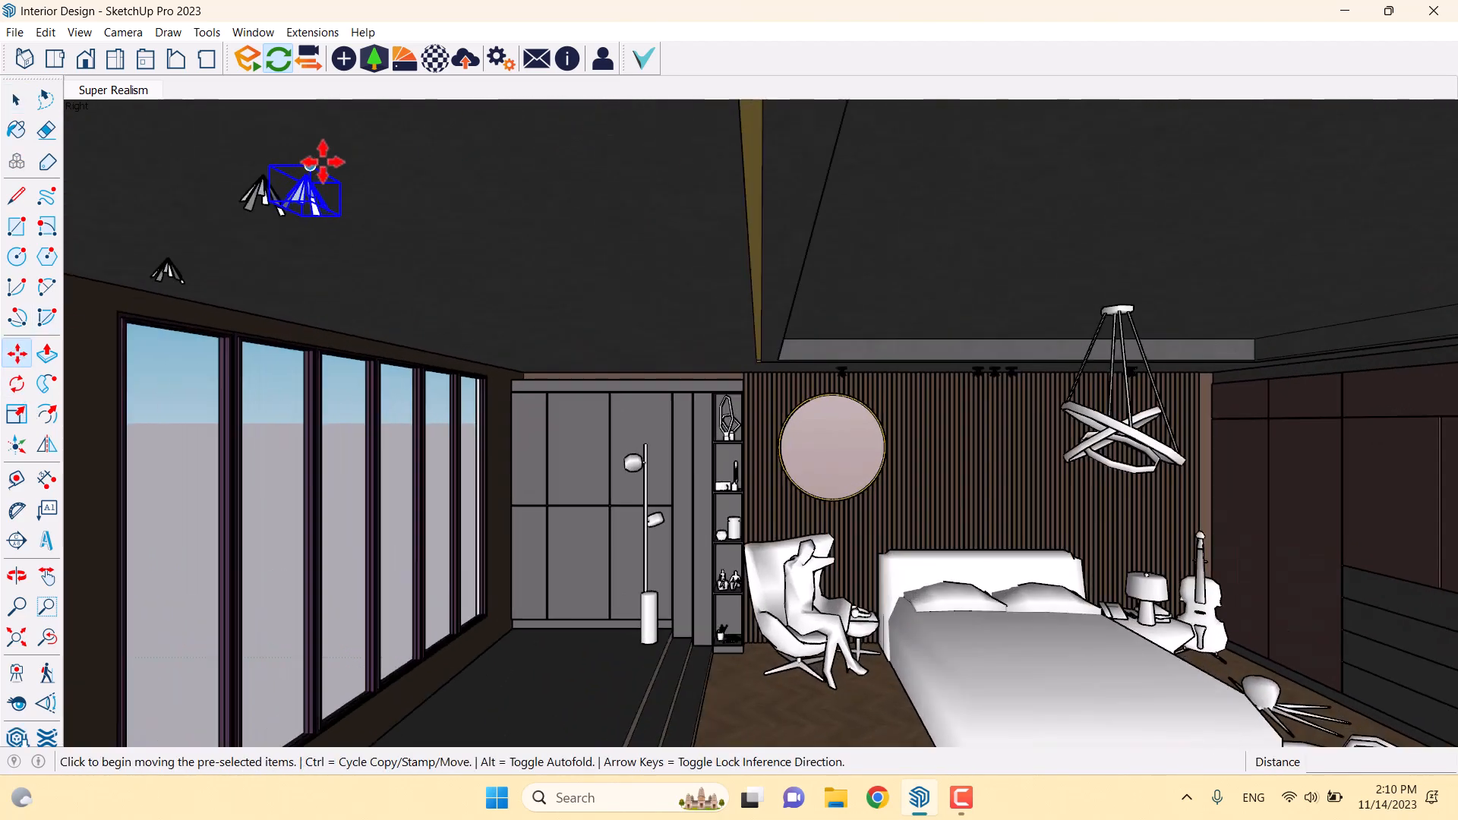
pyautogui.click(319, 162)
pyautogui.scroll(-5, 449, 374)
pyautogui.scroll(3, 986, 324)
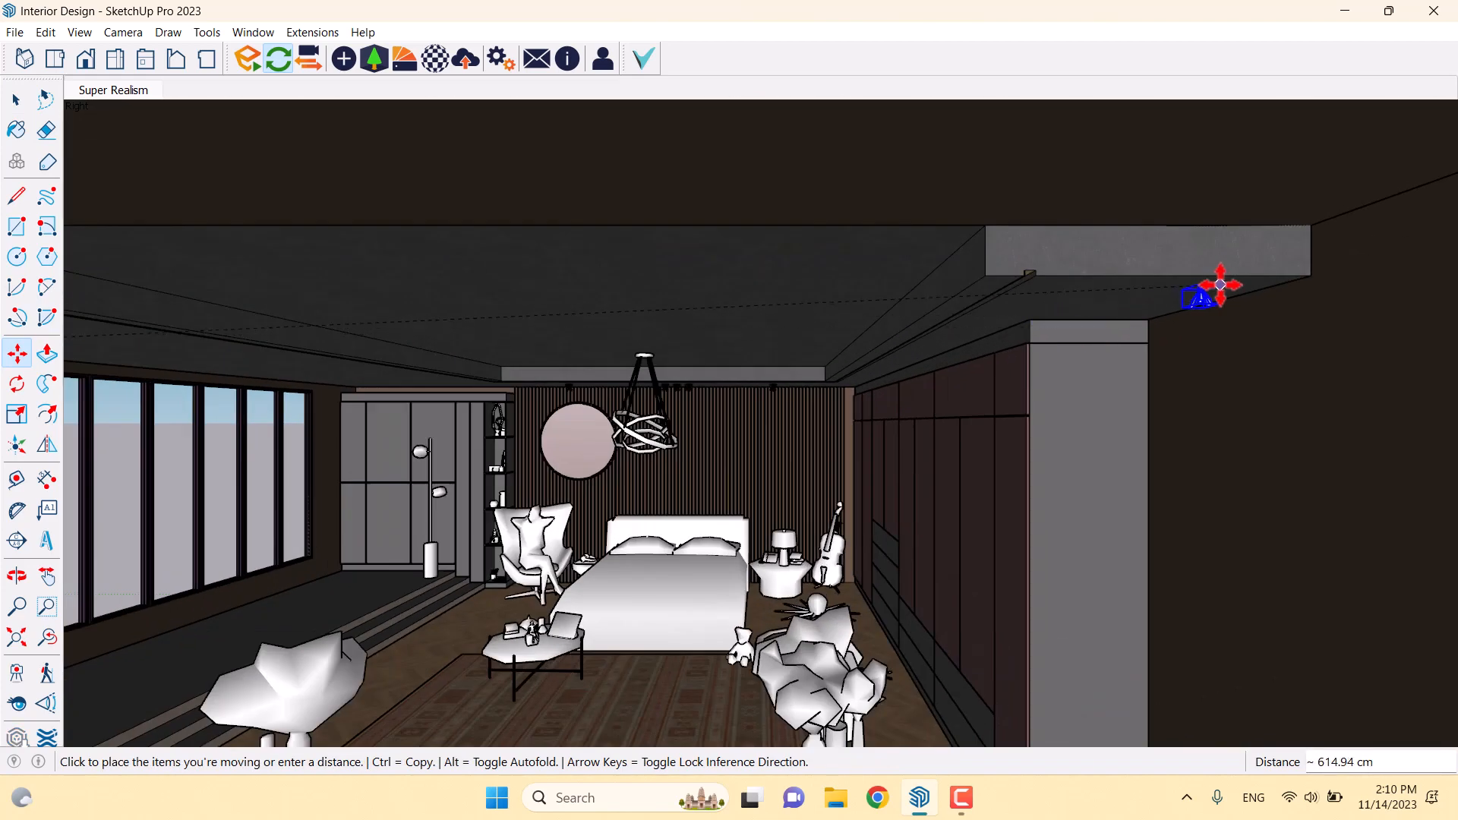
pyautogui.moveTo(1166, 299); pyautogui.dragTo(1317, 401, button='middle')
pyautogui.scroll(2, 1102, 395)
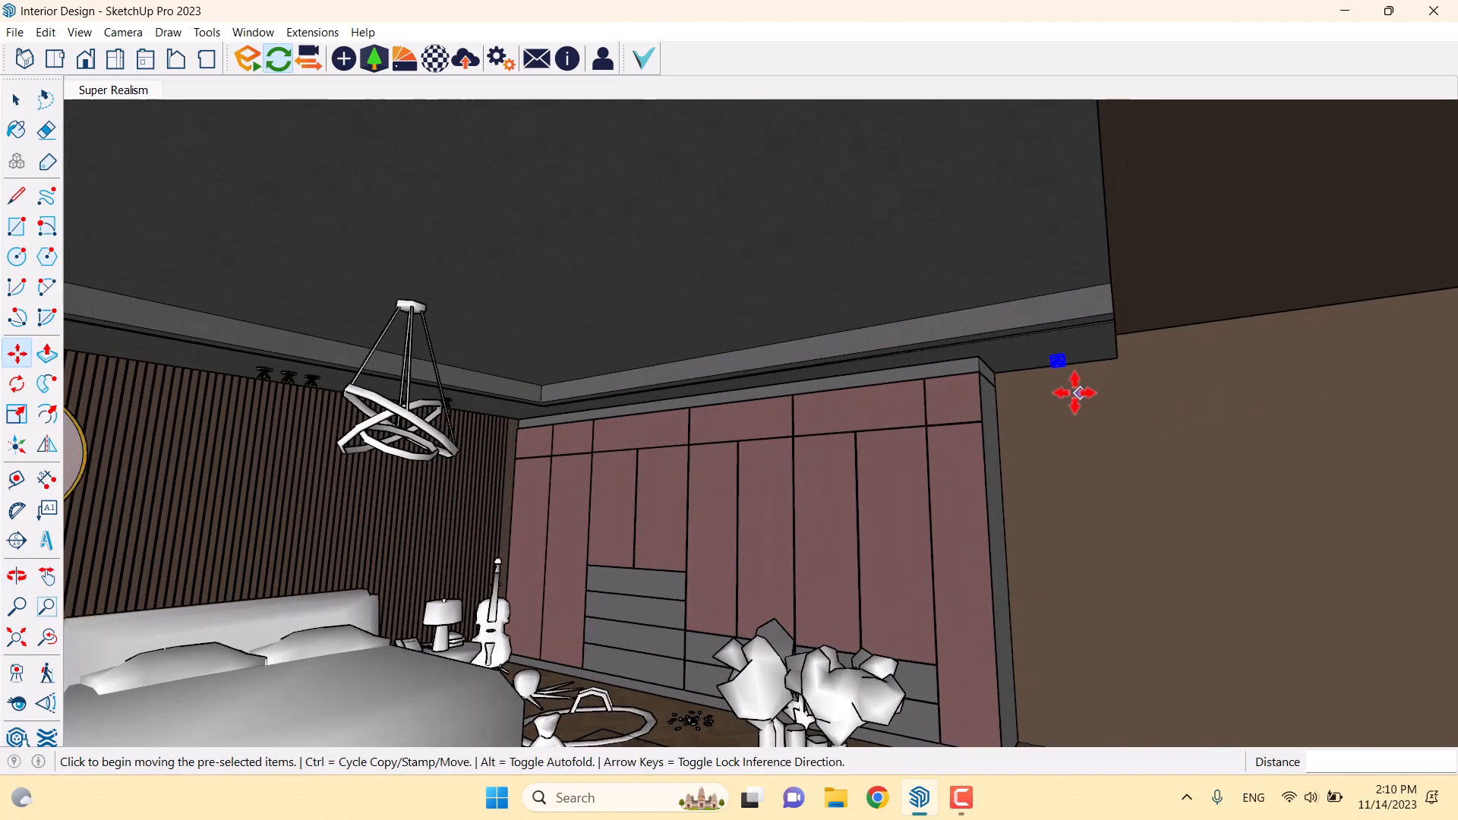
pyautogui.scroll(3, 1059, 349)
# Copy that light twice alongside it, the first copy 65.73 cm away
pyautogui.press('ctrl')
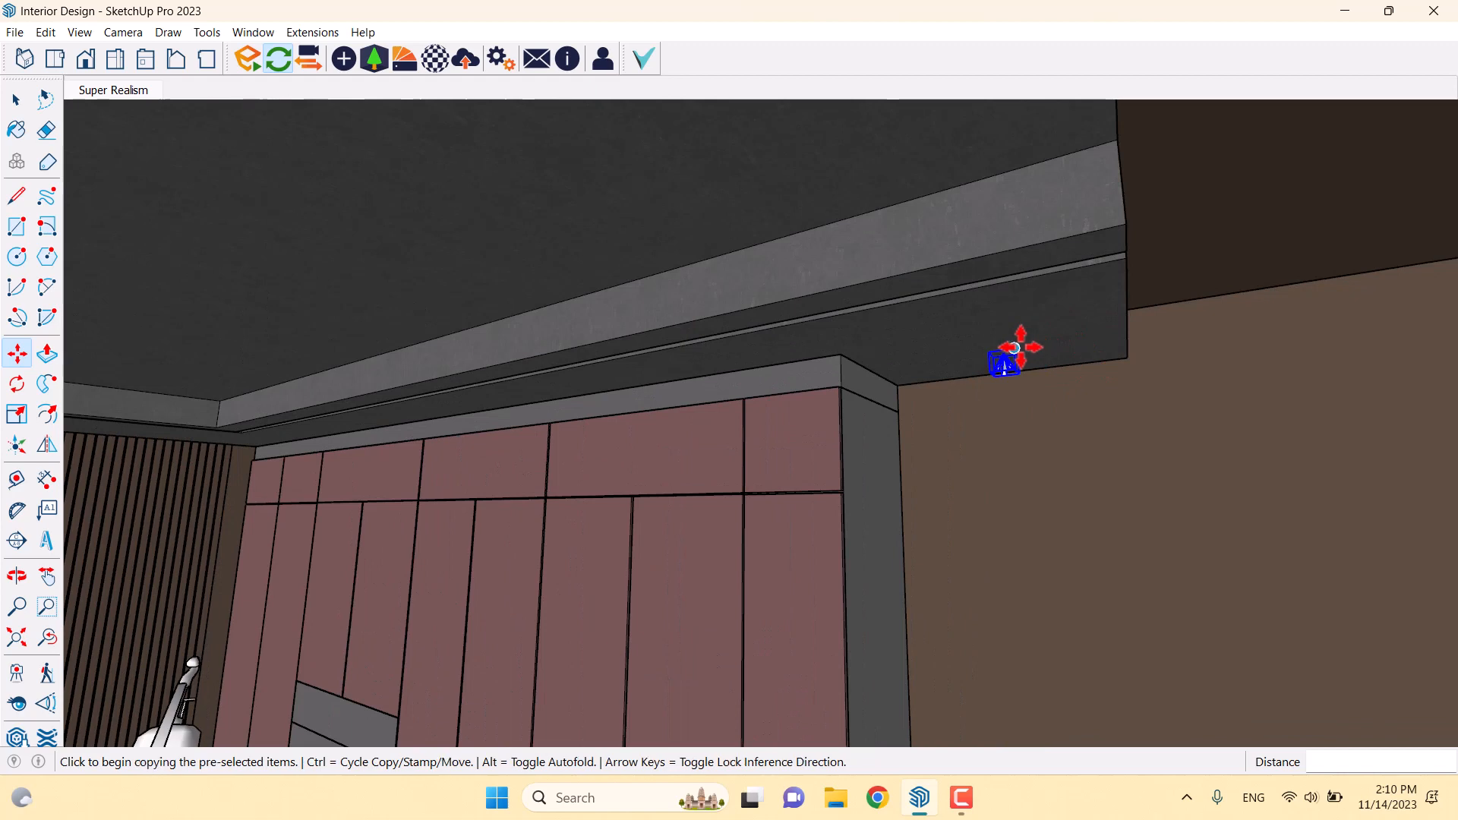
pyautogui.click(1018, 346)
pyautogui.click(1266, 245)
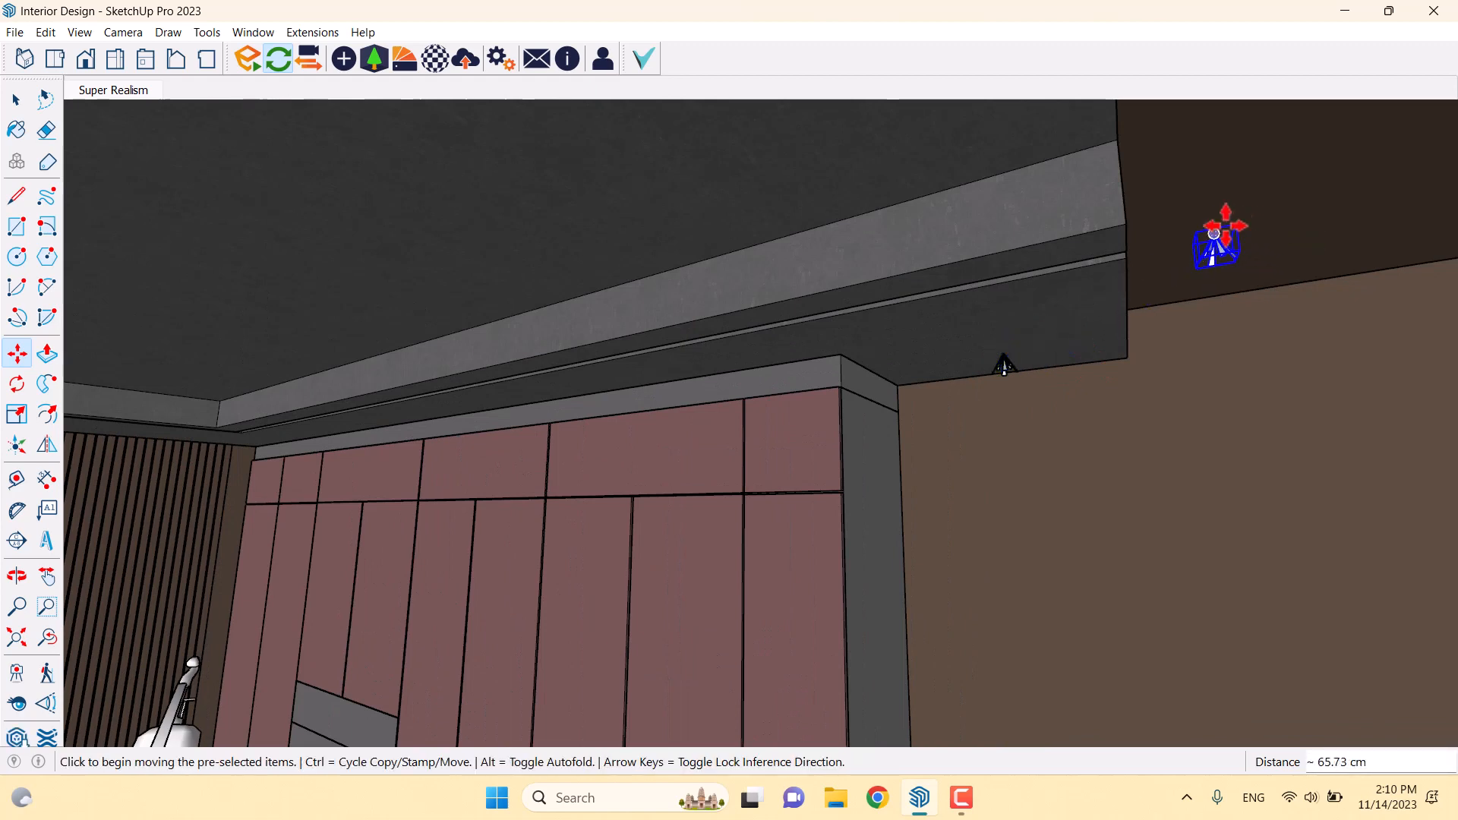
pyautogui.click(1197, 231)
pyautogui.click(906, 142)
pyautogui.press('space')
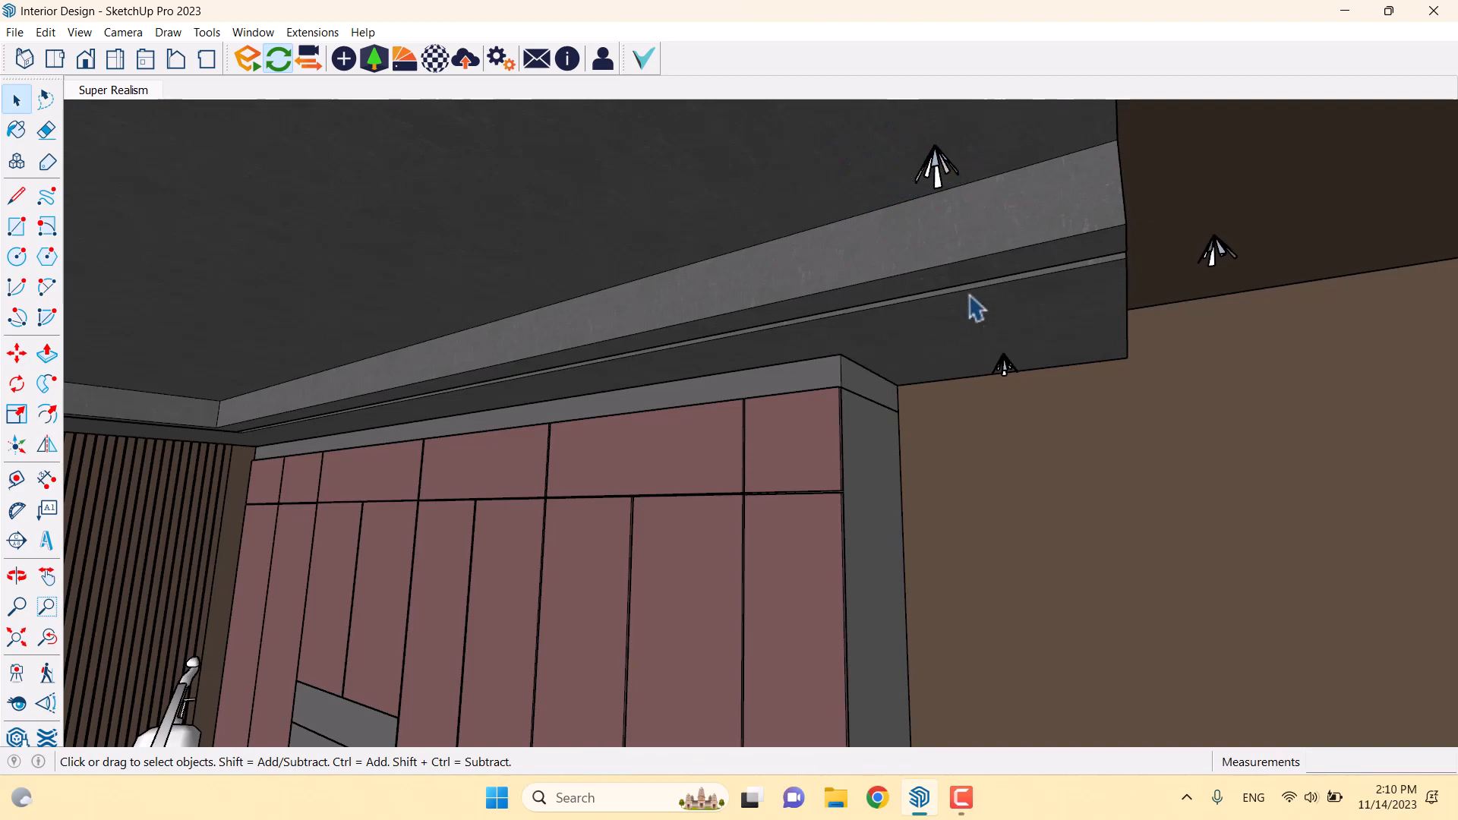
pyautogui.scroll(-6, 152, 114)
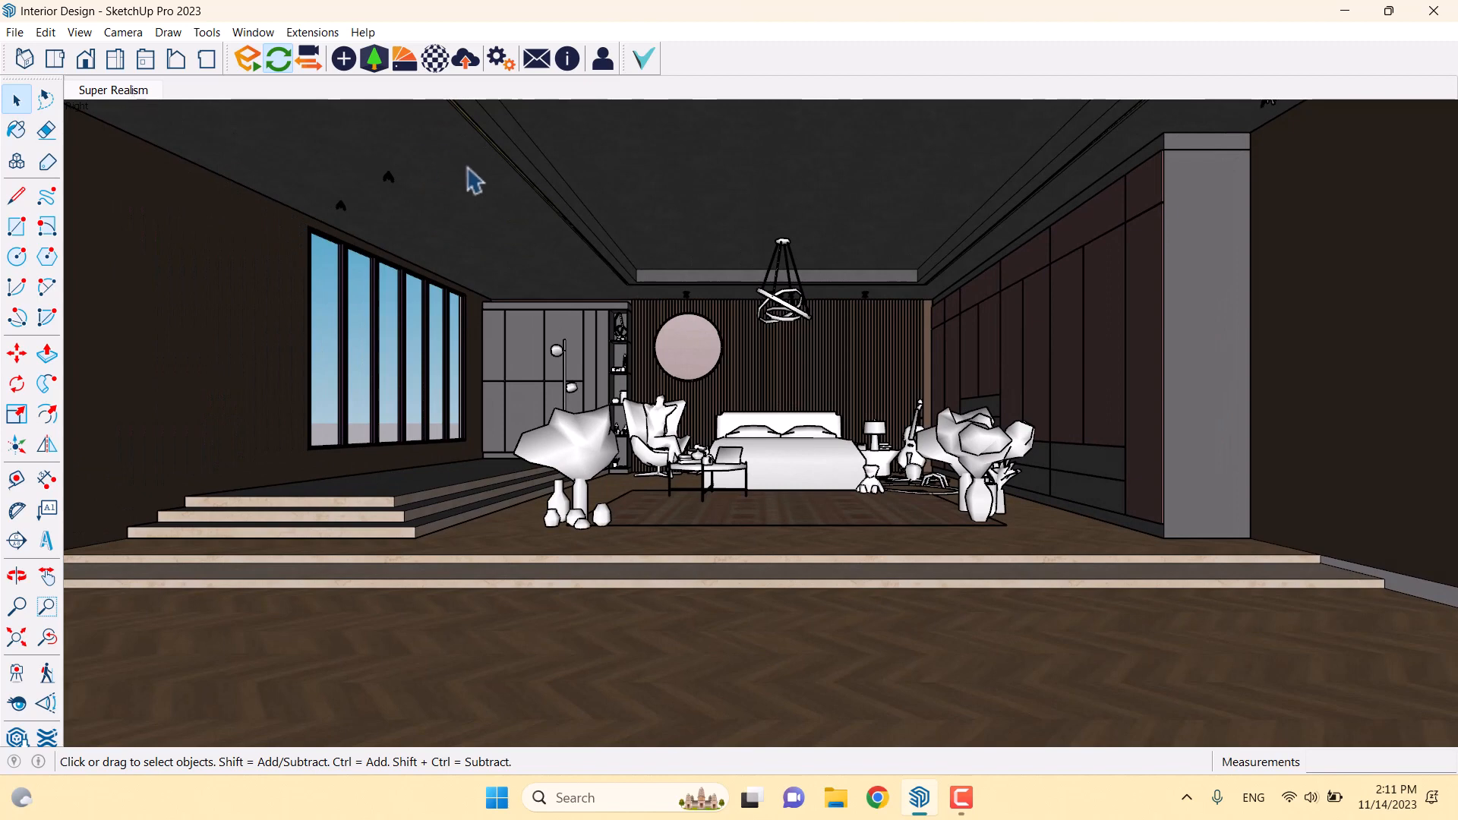
# Start Enscape for the Interior Design model and bring its window forward from the taskbar
pyautogui.click(503, 59)
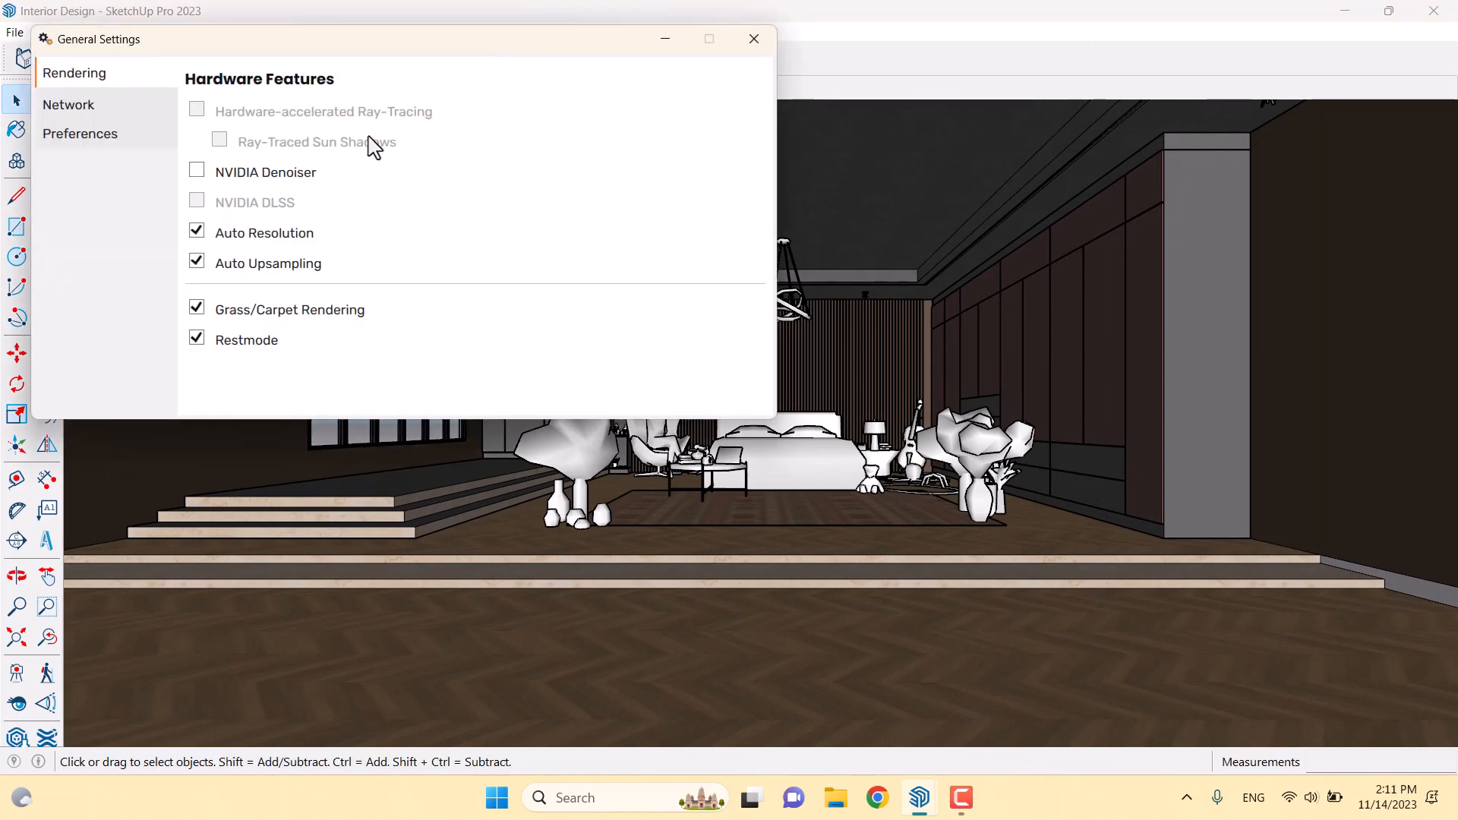
pyautogui.click(752, 45)
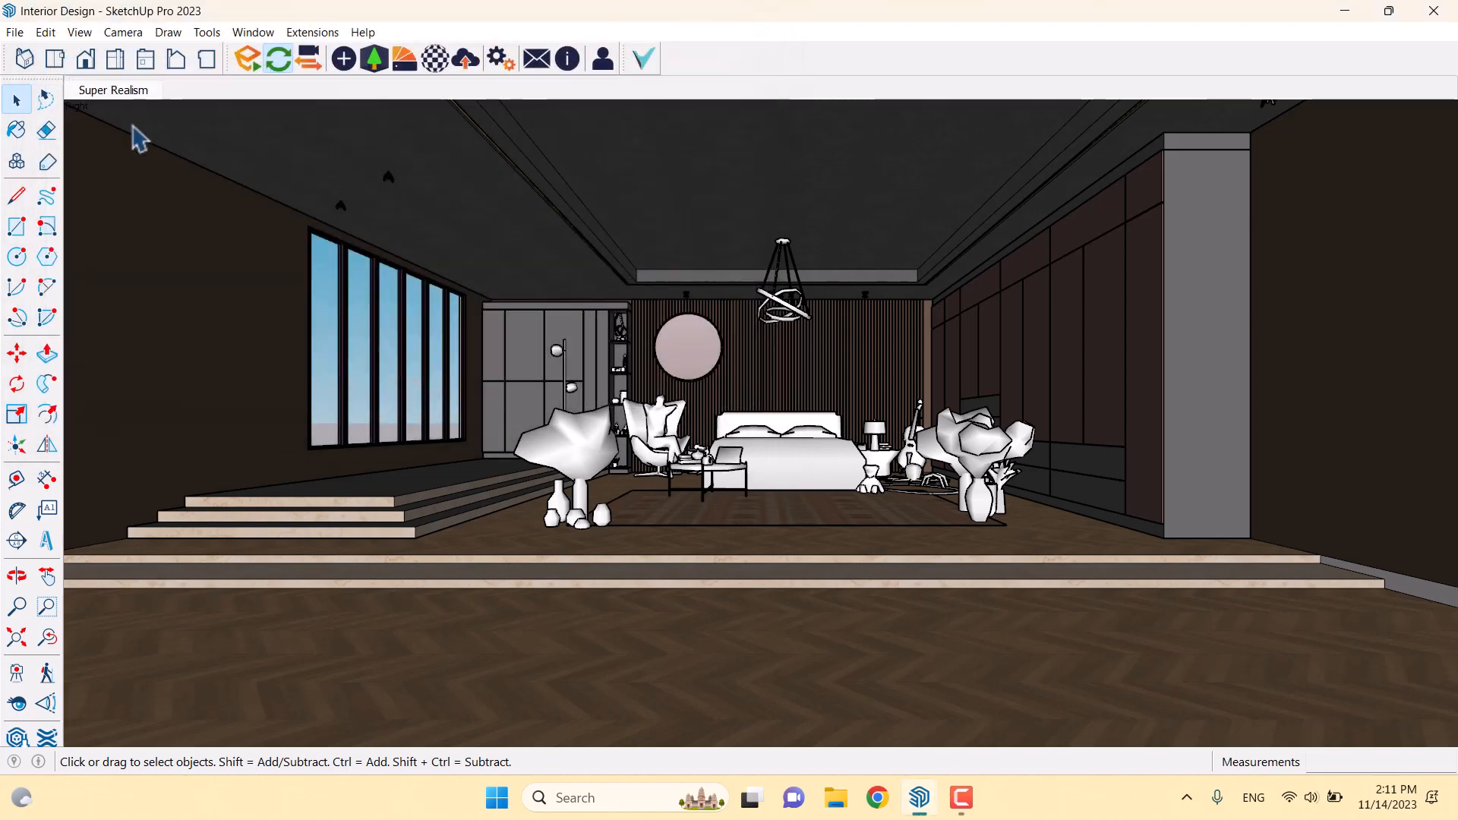
pyautogui.click(249, 61)
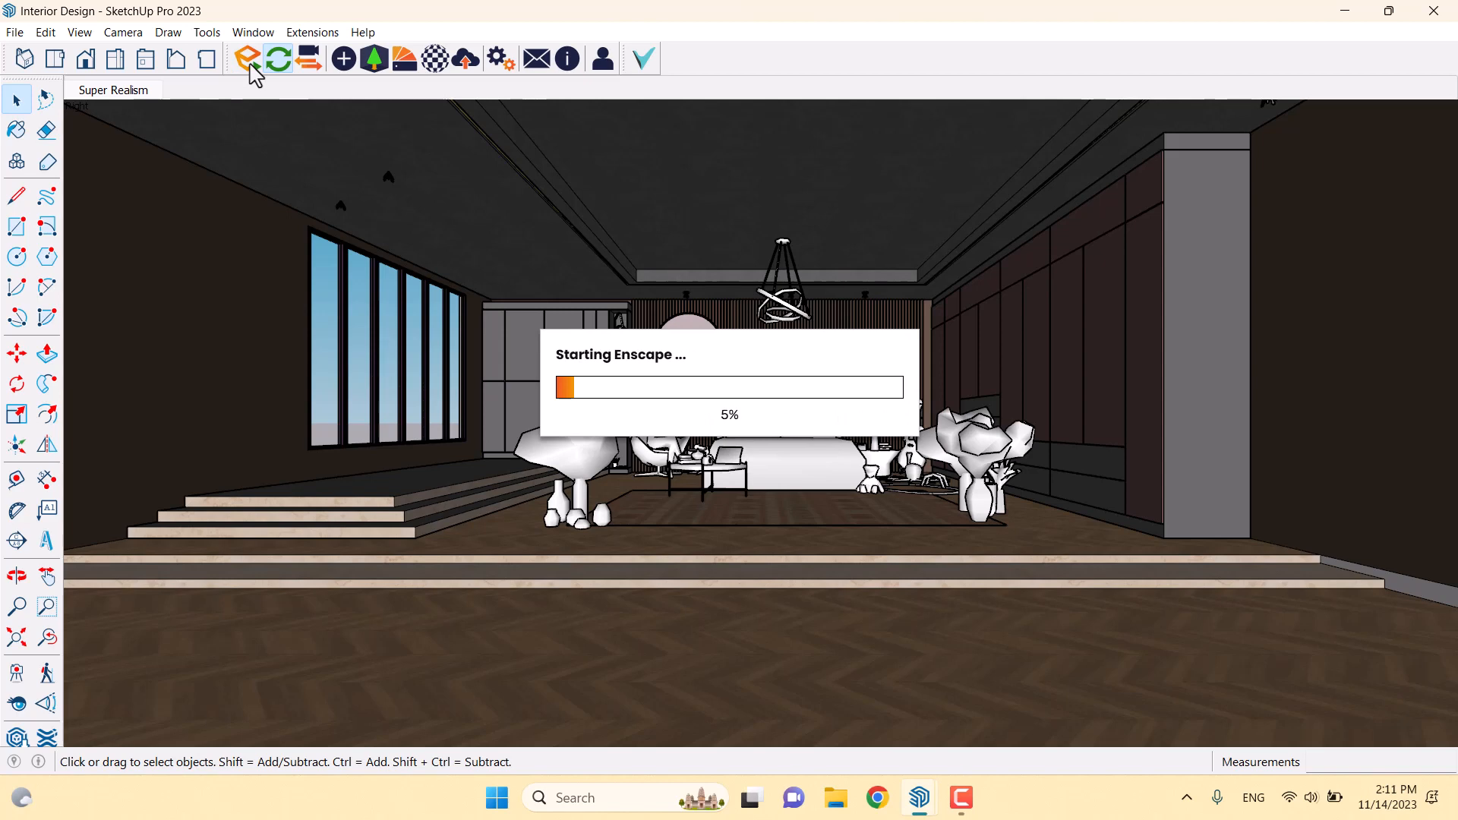
pyautogui.click(964, 796)
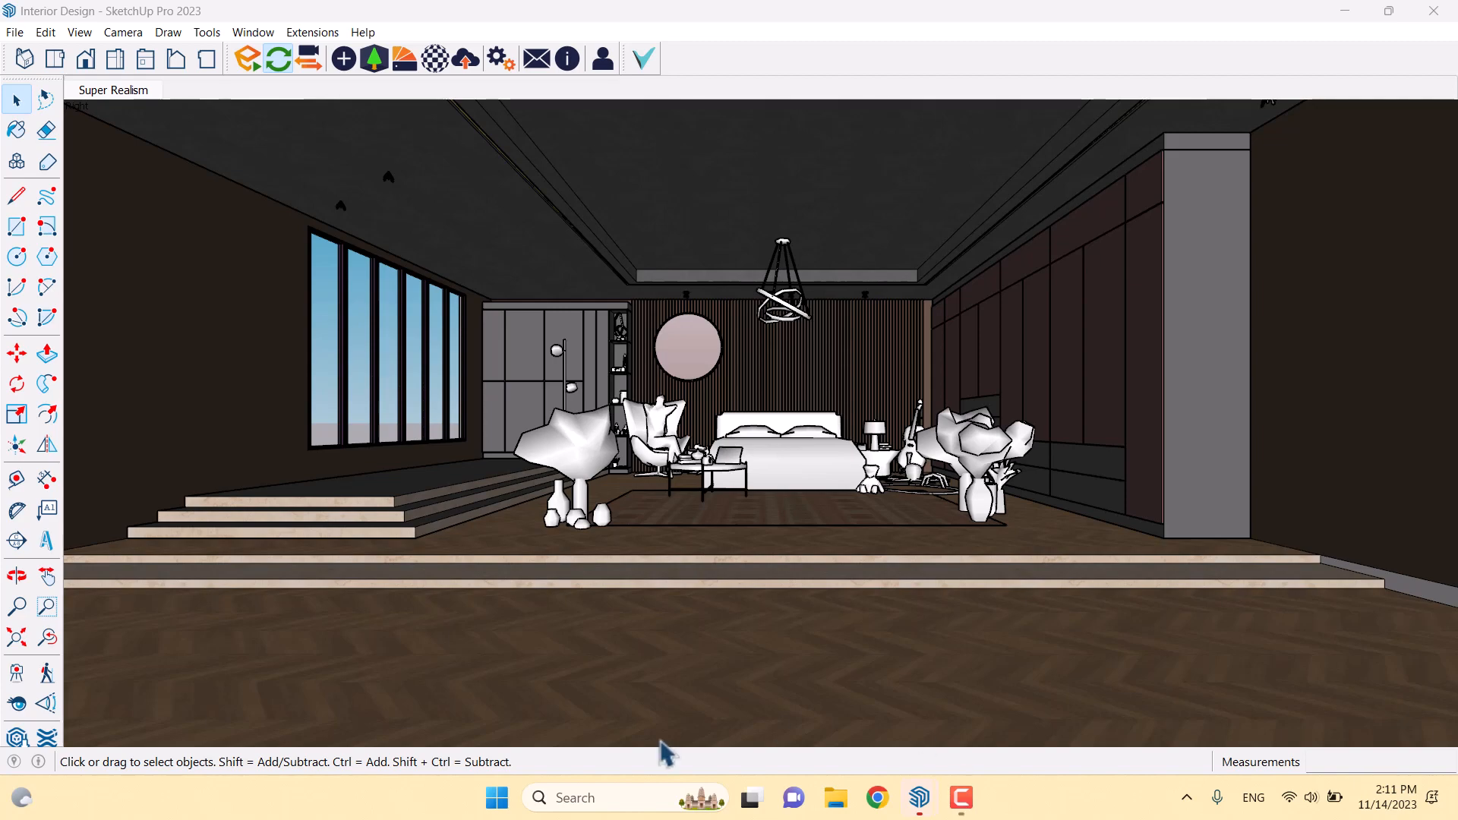
pyautogui.moveTo(920, 809)
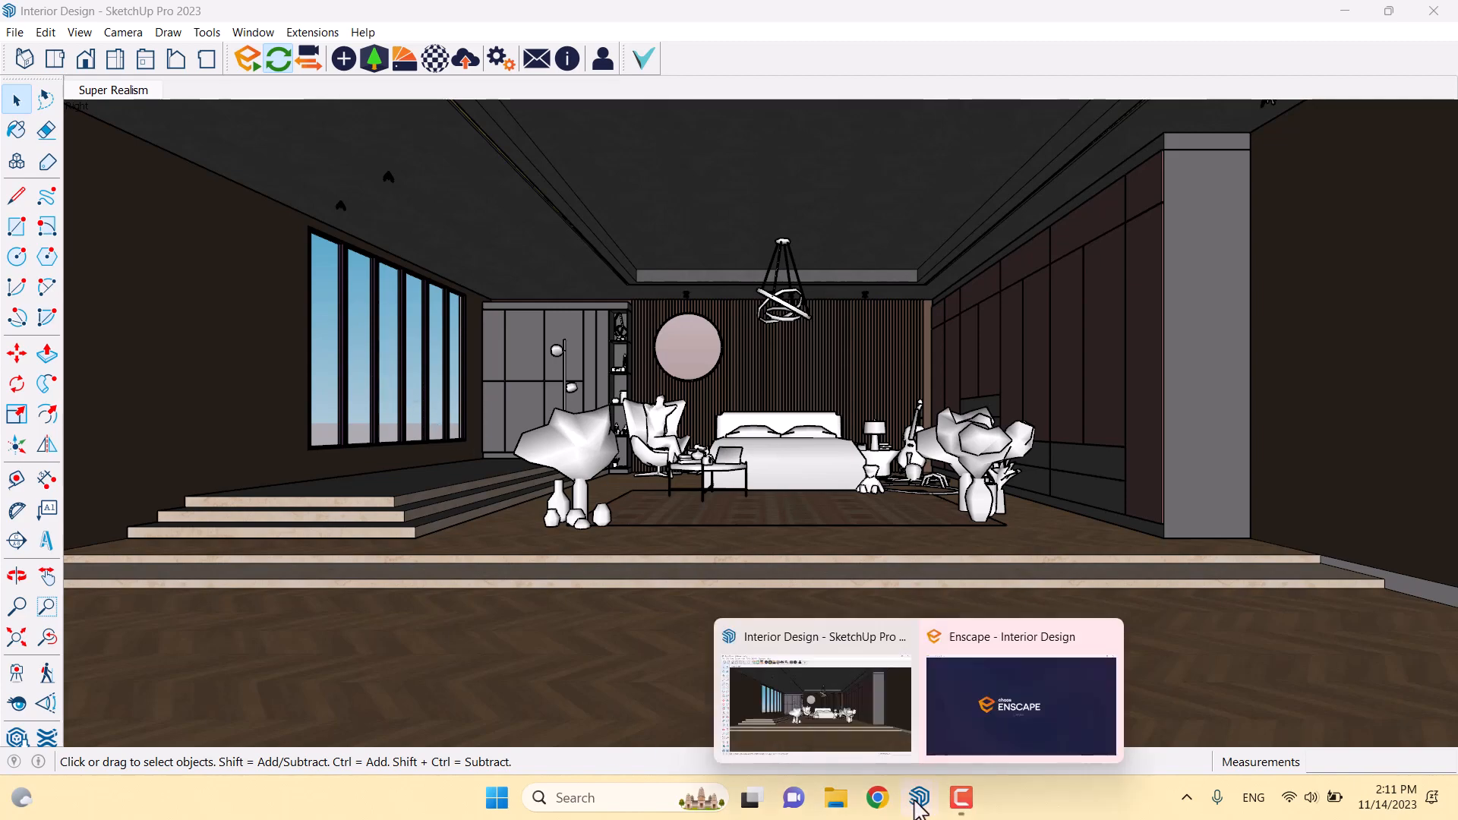
pyautogui.click(995, 694)
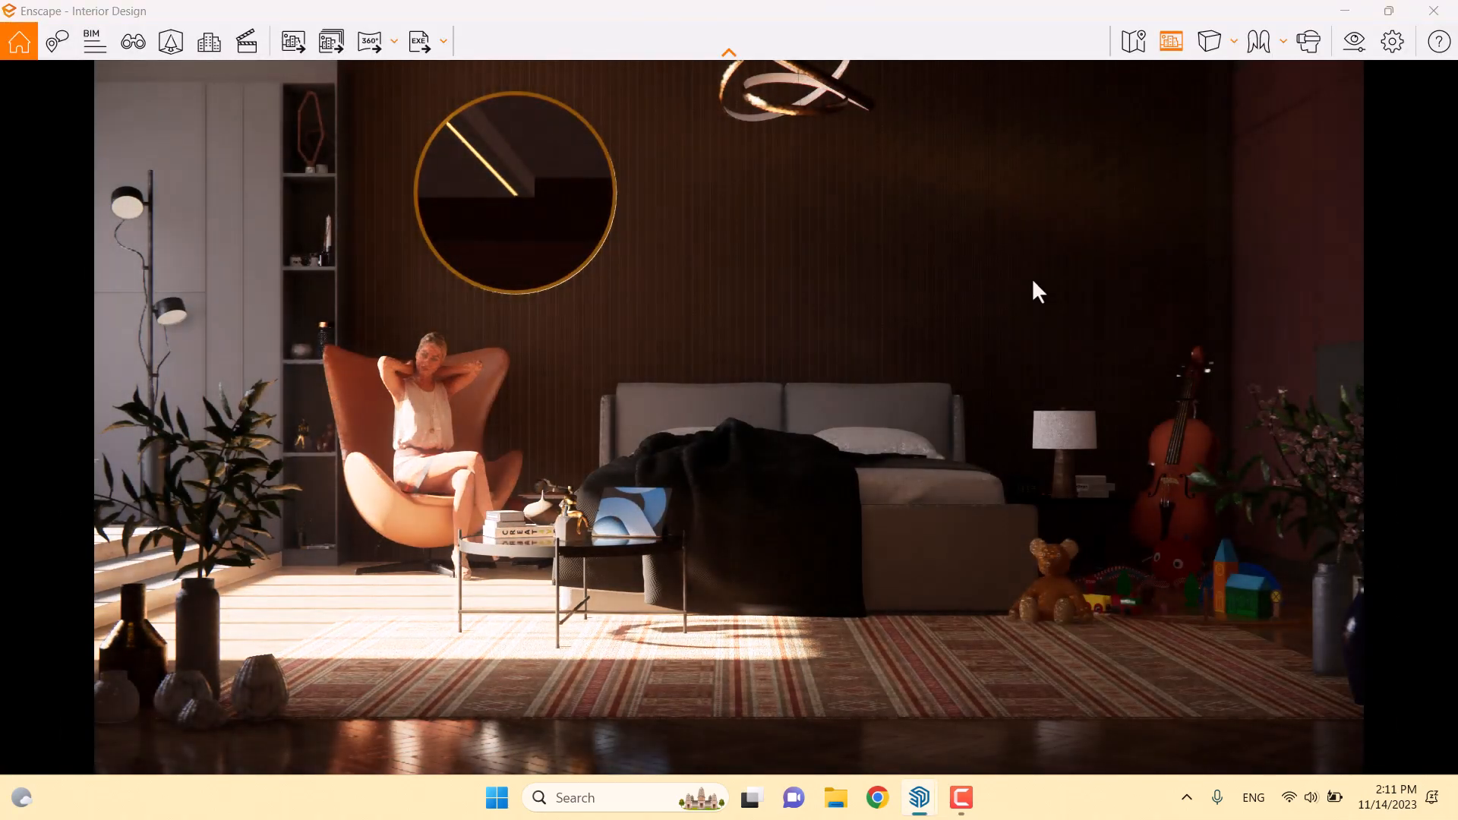
# Drop Sun Brightness to 0% in Enscape's Atmosphere settings, checking the ceiling lights
pyautogui.click(1346, 45)
pyautogui.moveTo(357, 20); pyautogui.dragTo(1184, 33)
pyautogui.click(677, 99)
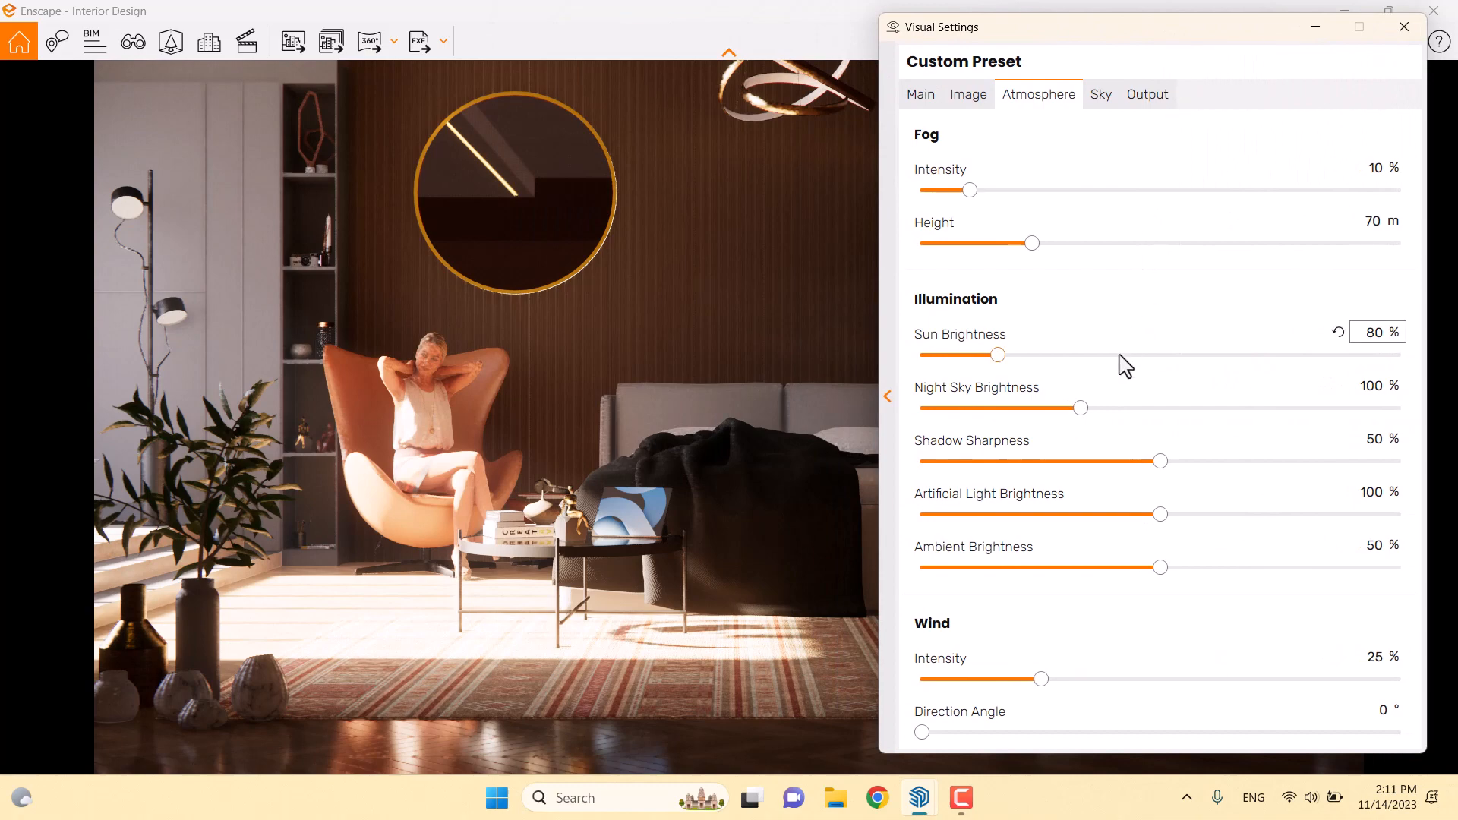
pyautogui.moveTo(998, 363); pyautogui.dragTo(918, 361)
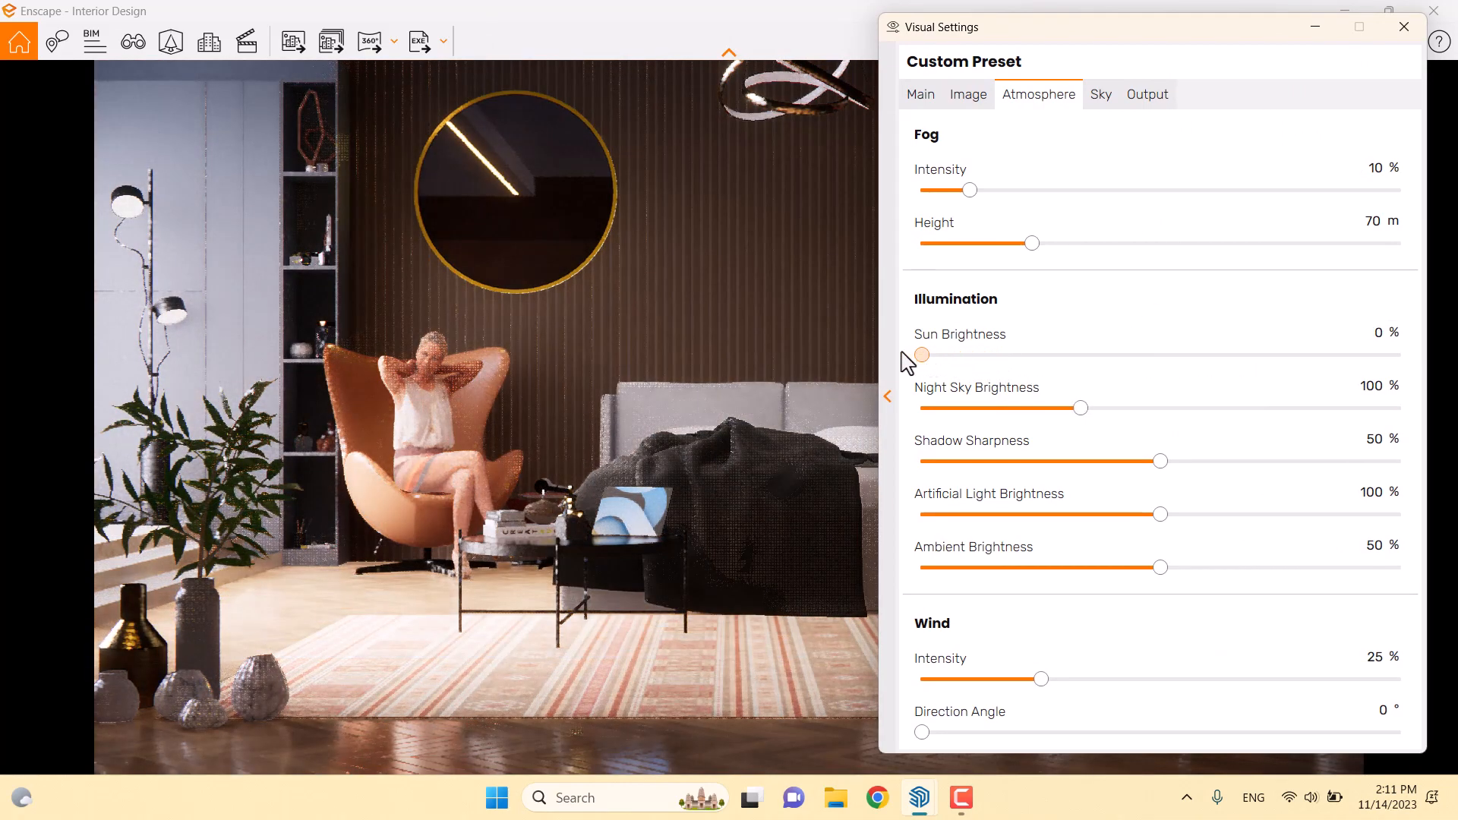
pyautogui.moveTo(1102, 48); pyautogui.dragTo(574, 49)
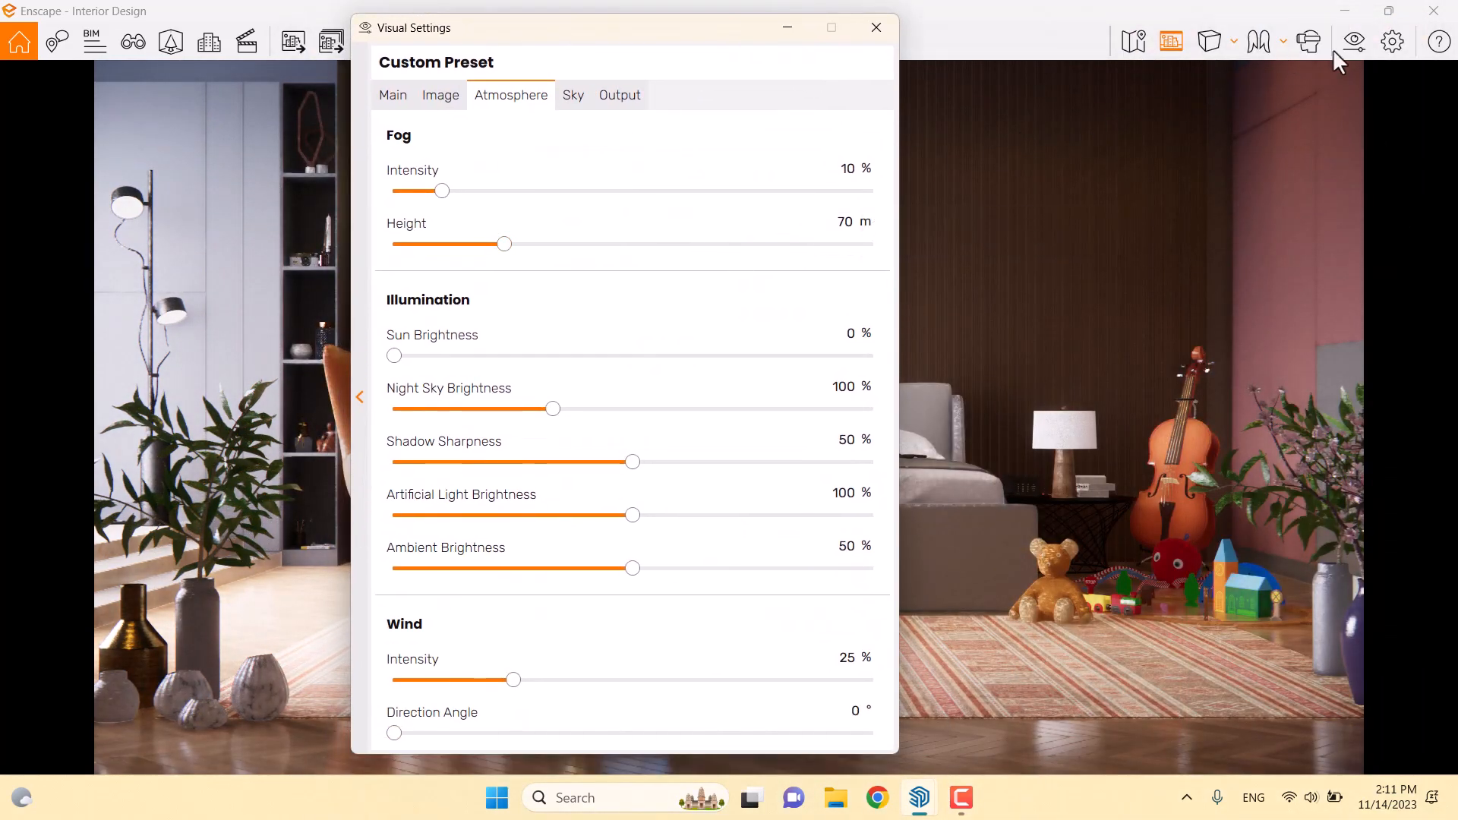
pyautogui.moveTo(1262, 205); pyautogui.dragTo(1237, 155)
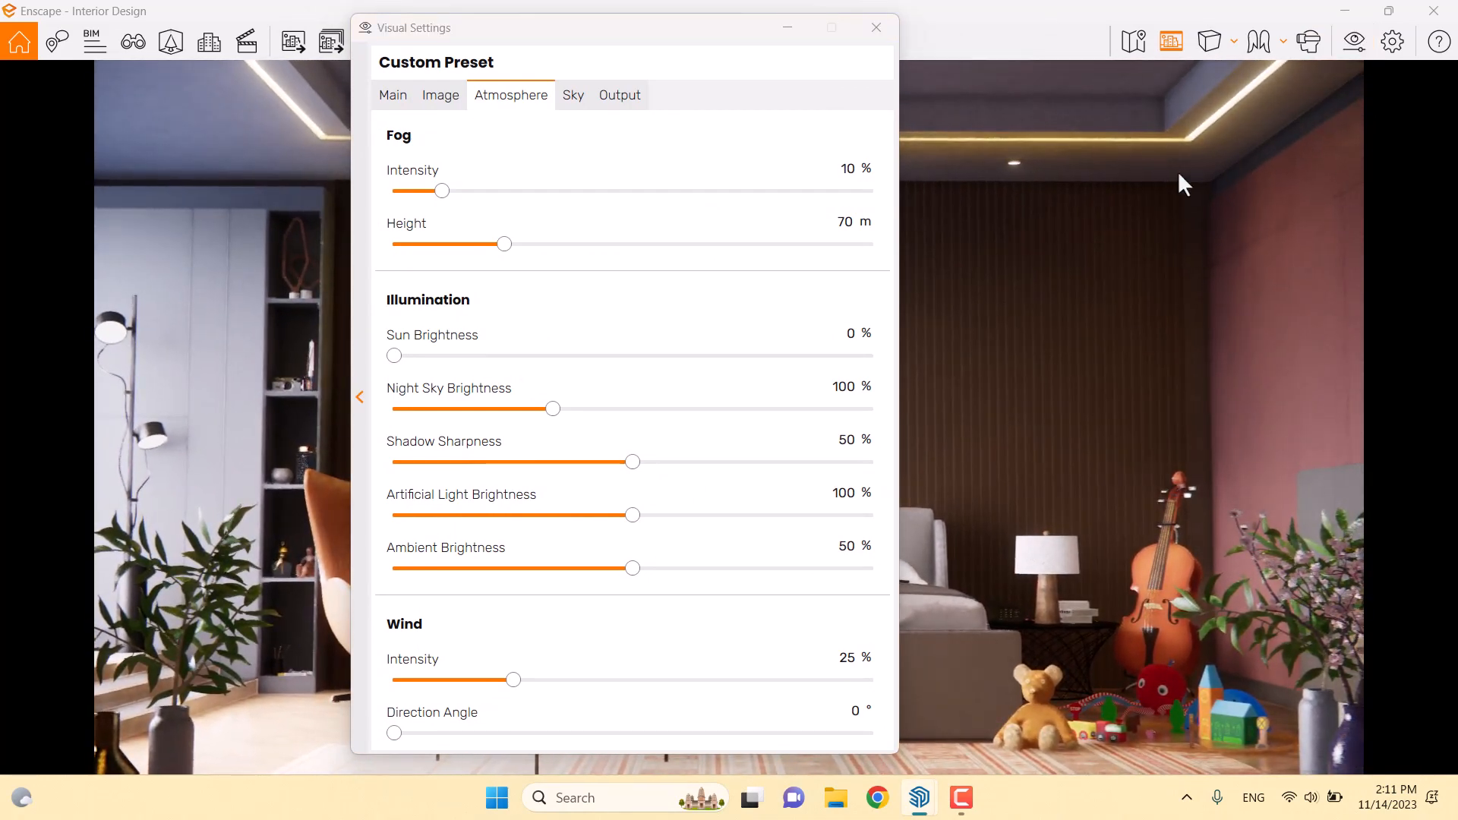
pyautogui.click(877, 27)
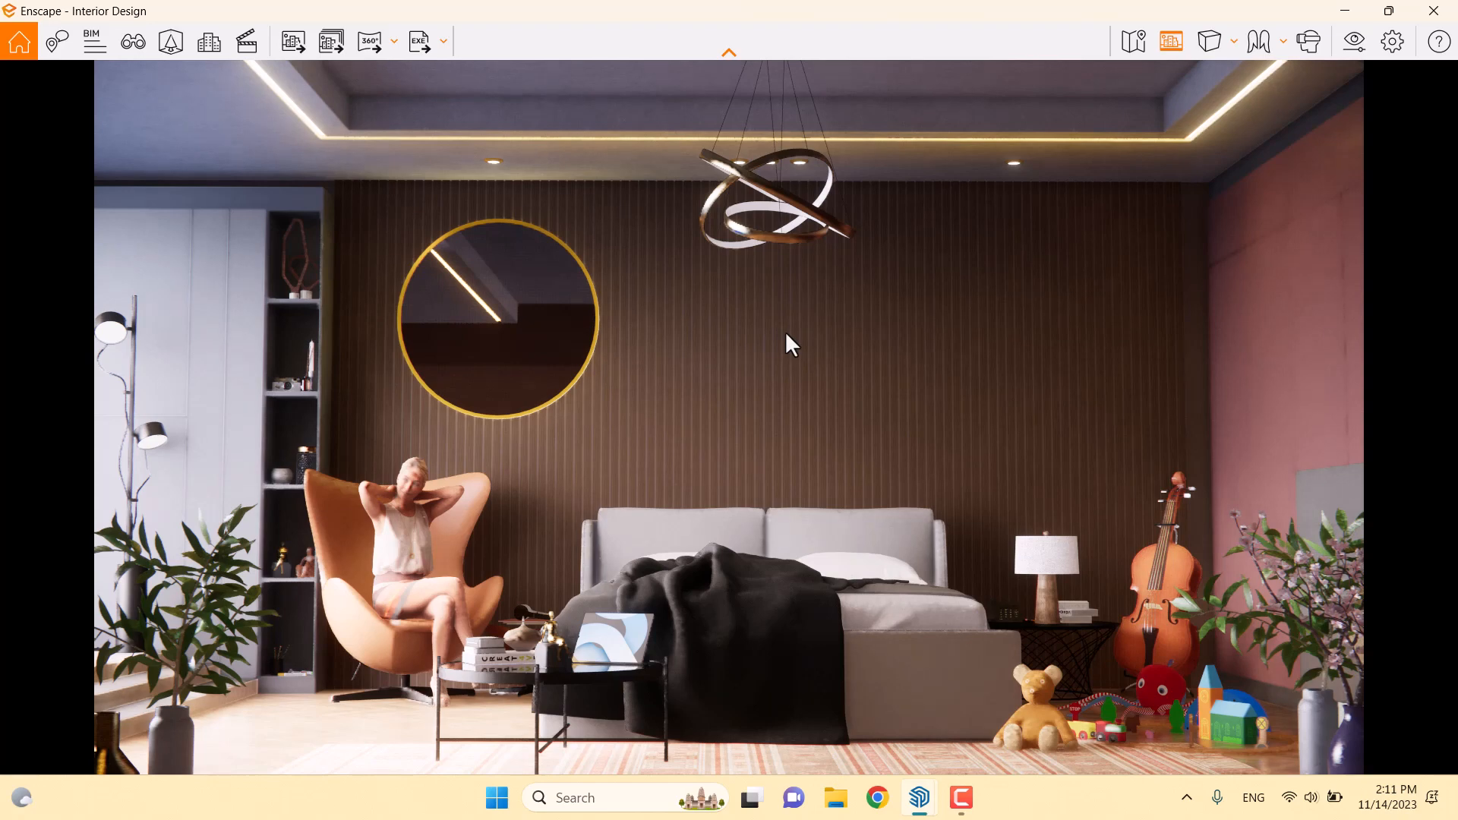
# Select the saved Super Realism view in View Management and open it for editing
pyautogui.click(132, 41)
pyautogui.click(124, 304)
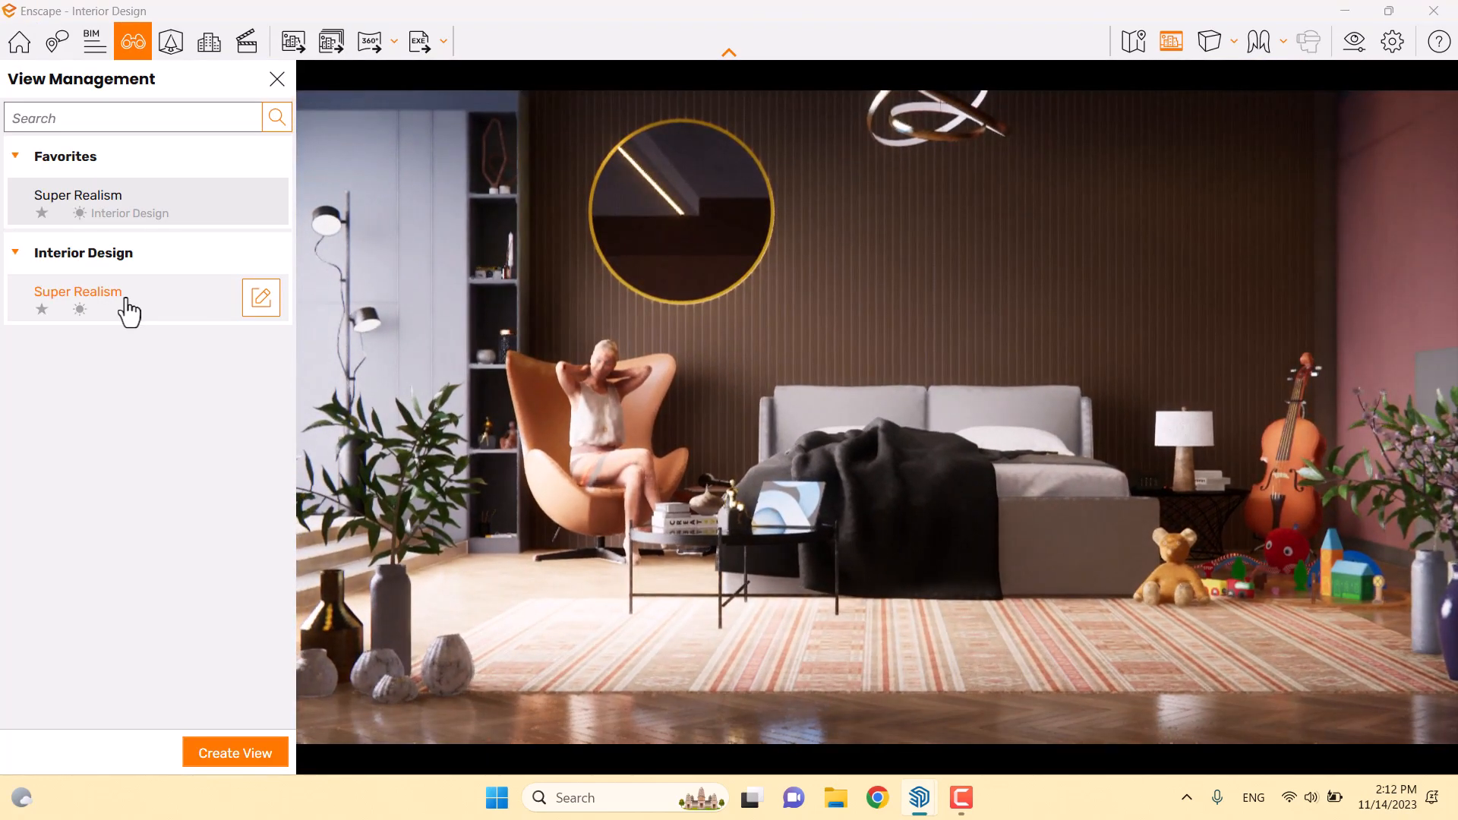
pyautogui.moveTo(1221, 354); pyautogui.dragTo(1244, 193)
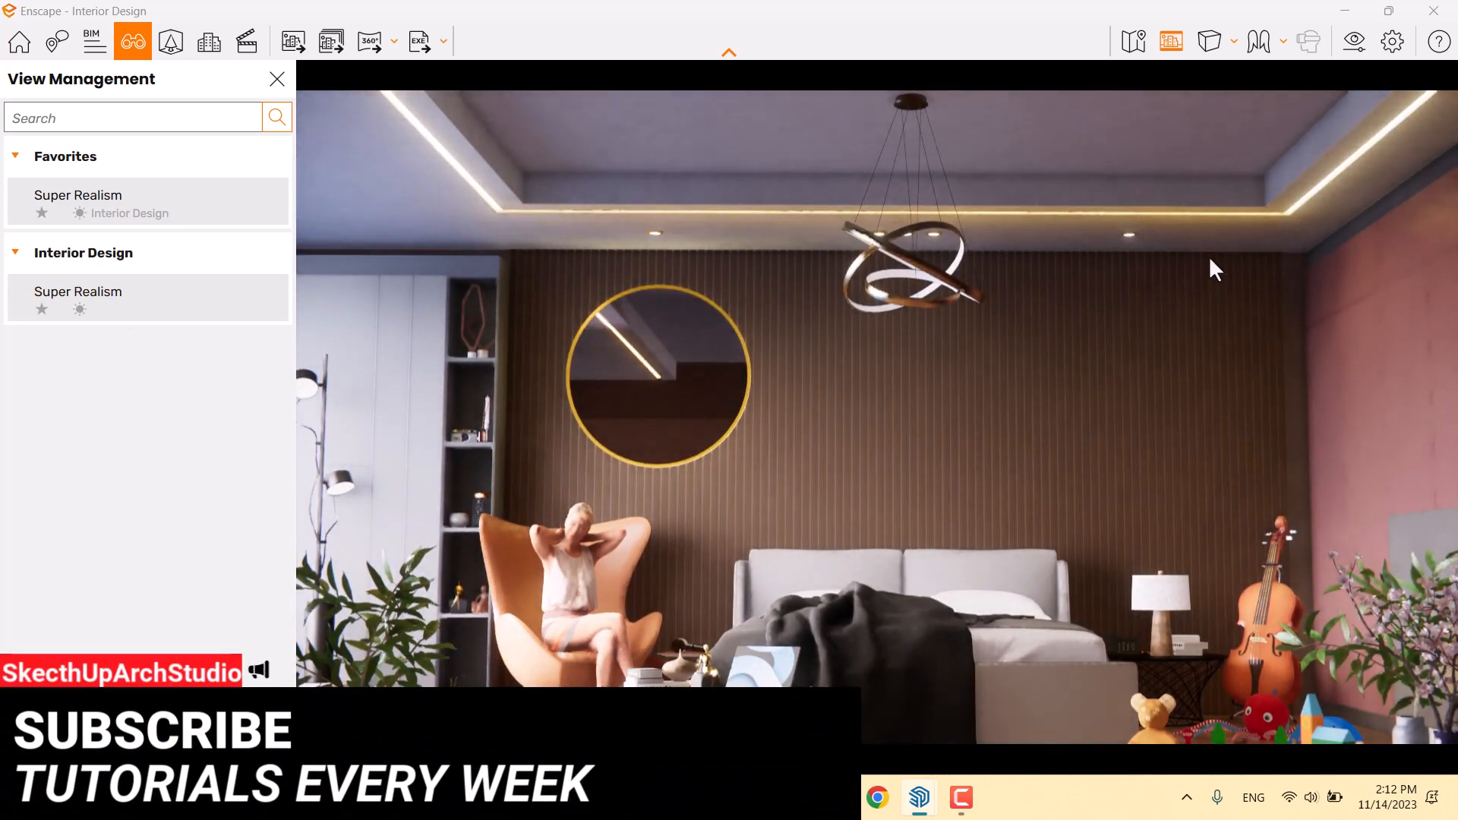
pyautogui.click(107, 315)
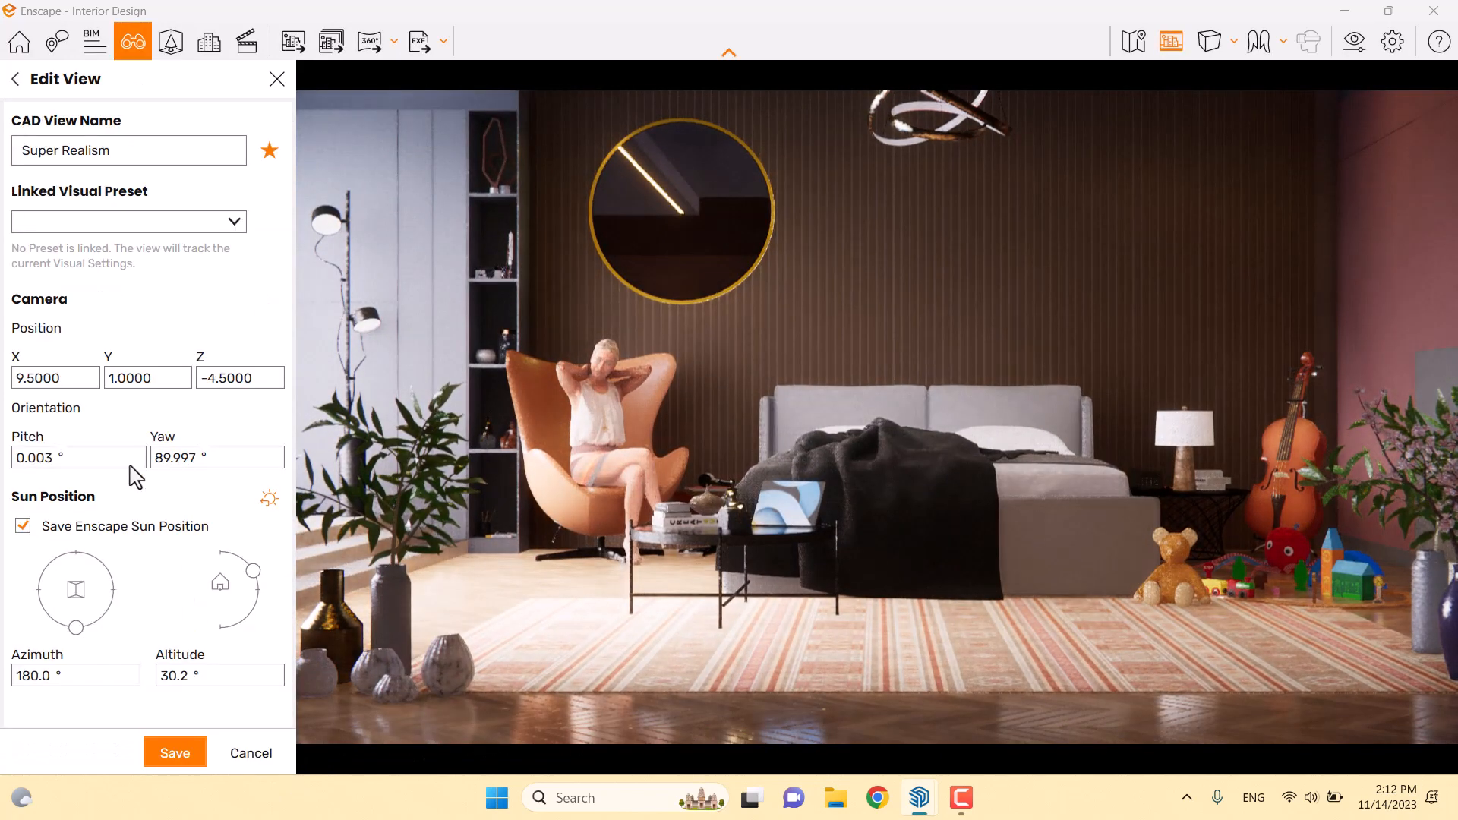
pyautogui.doubleClick(130, 378)
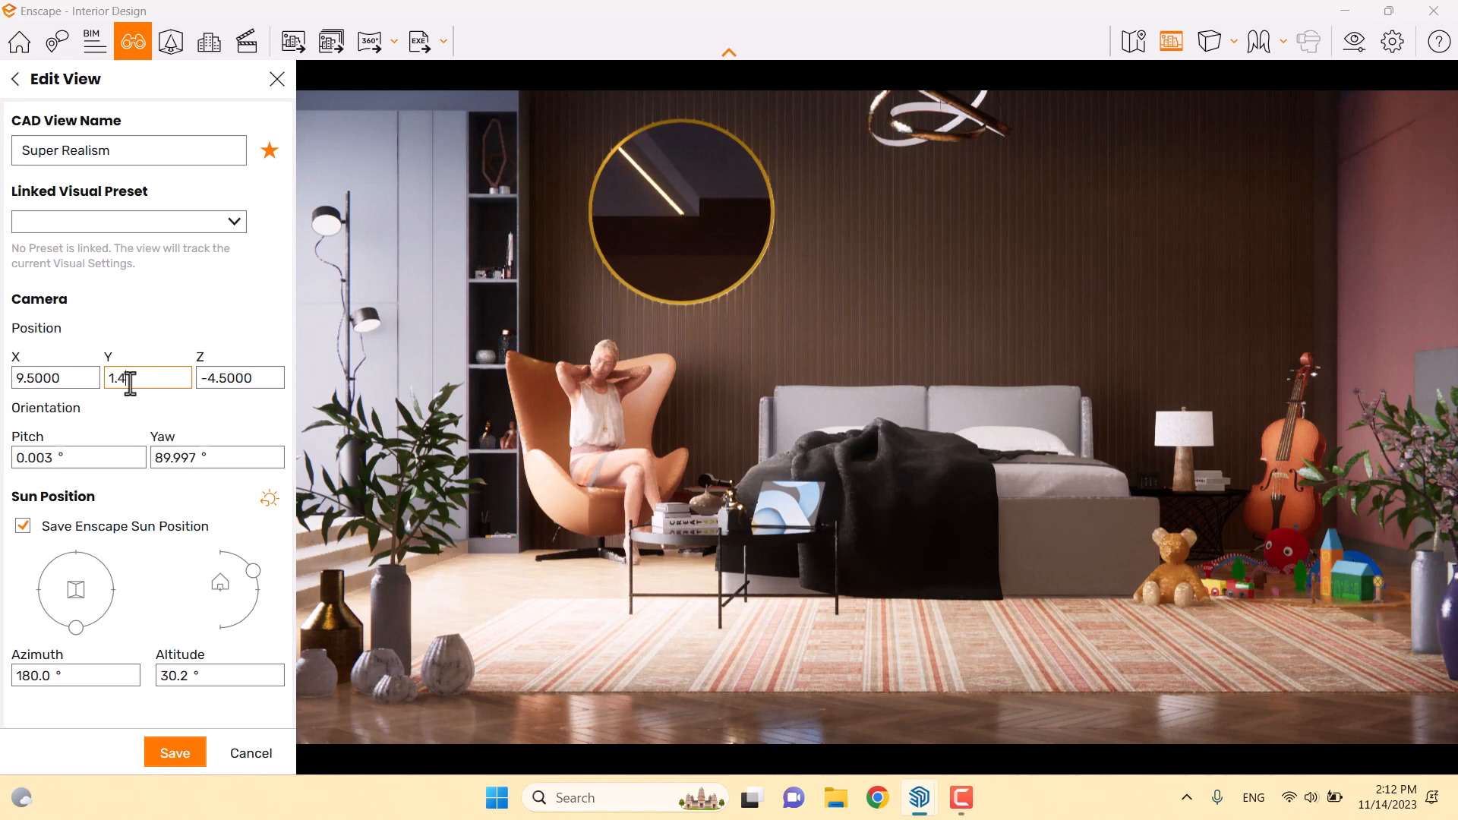
# Settle the camera's Y position at 1.4 after trying 1.3 and 1.5
pyautogui.write('1.4')
pyautogui.press('Return')
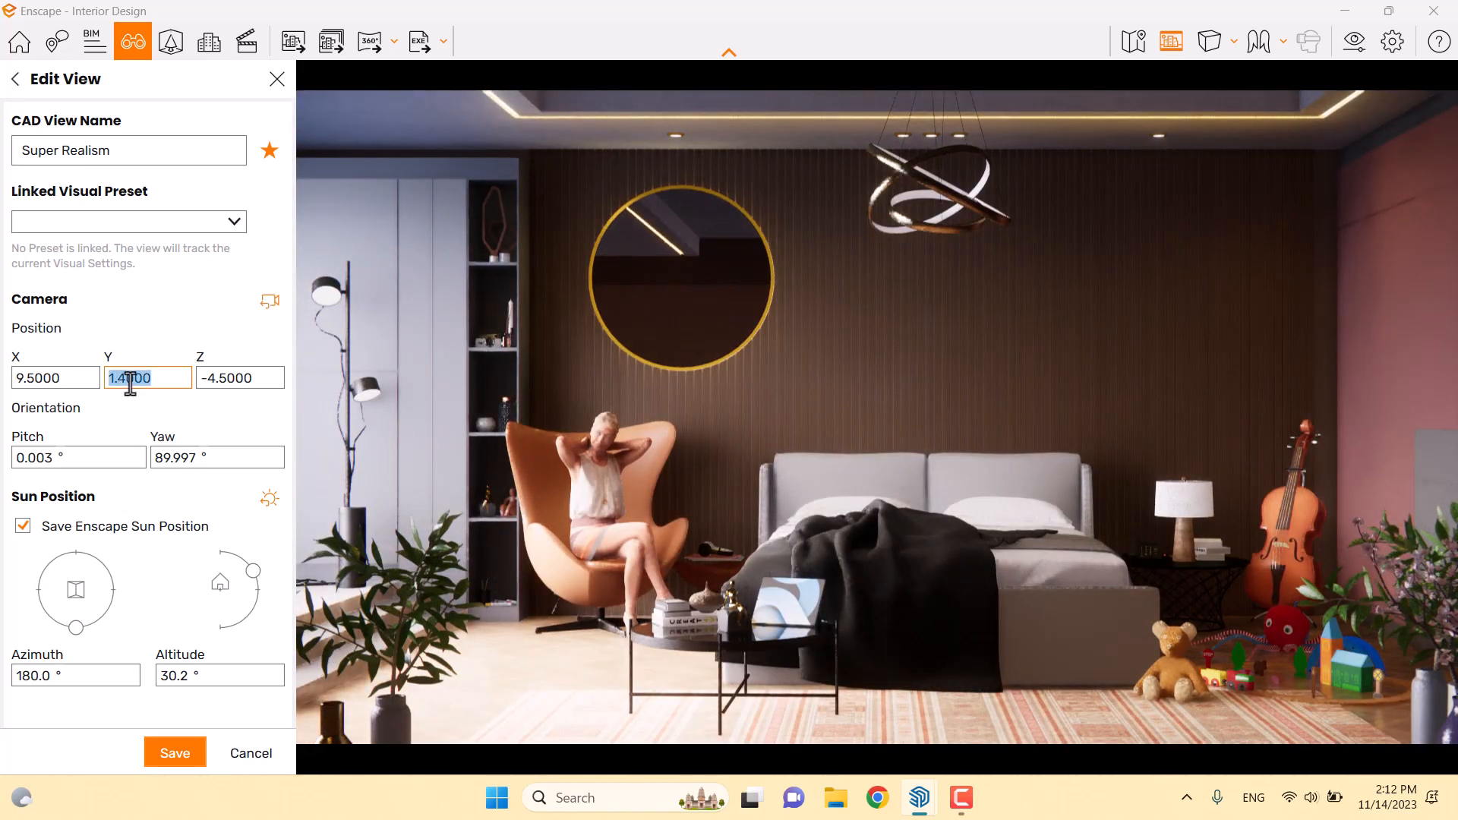
pyautogui.write('3')
pyautogui.press('Return')
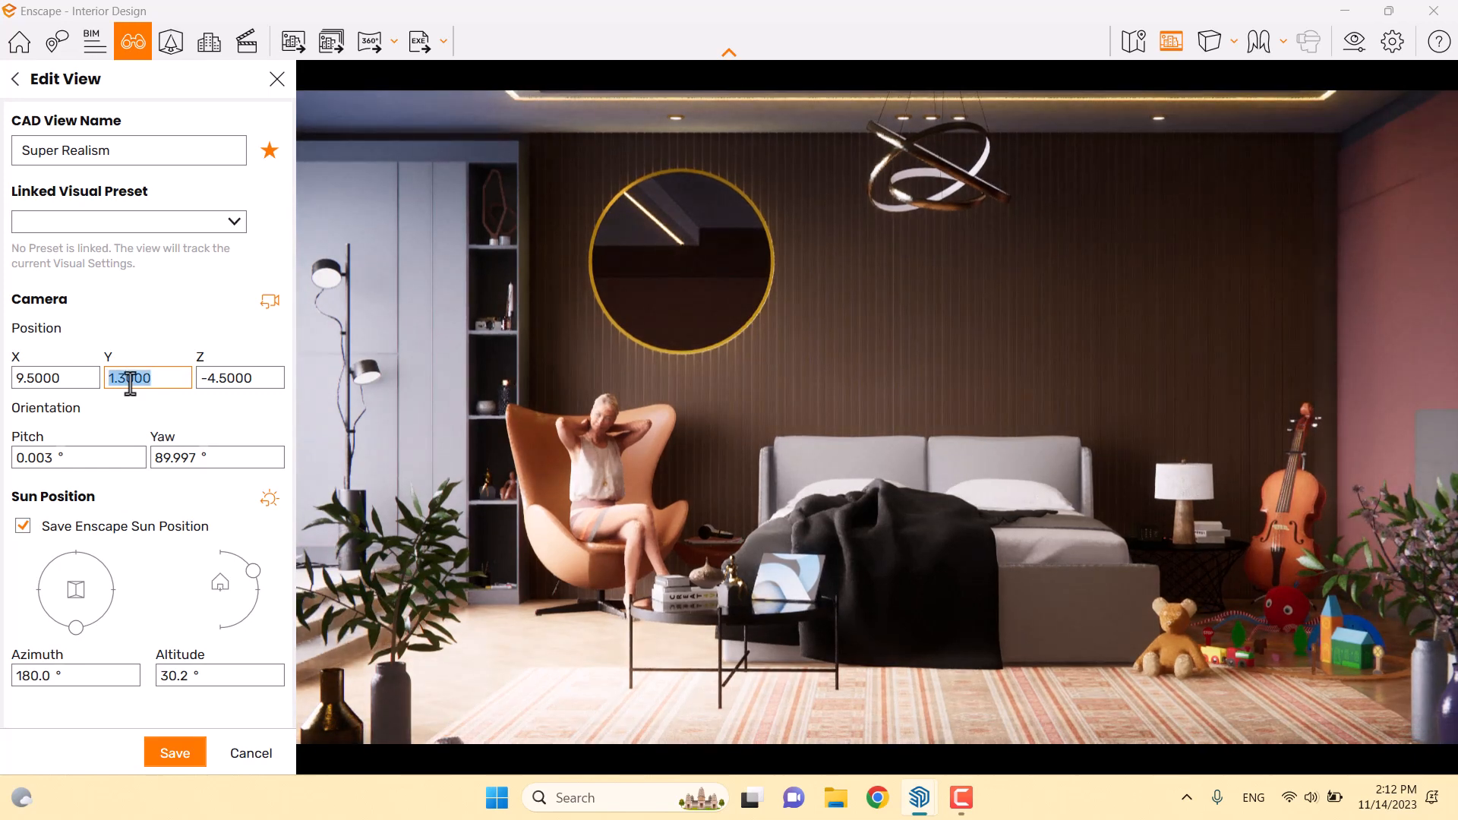
pyautogui.write('1.5')
pyautogui.press('Return')
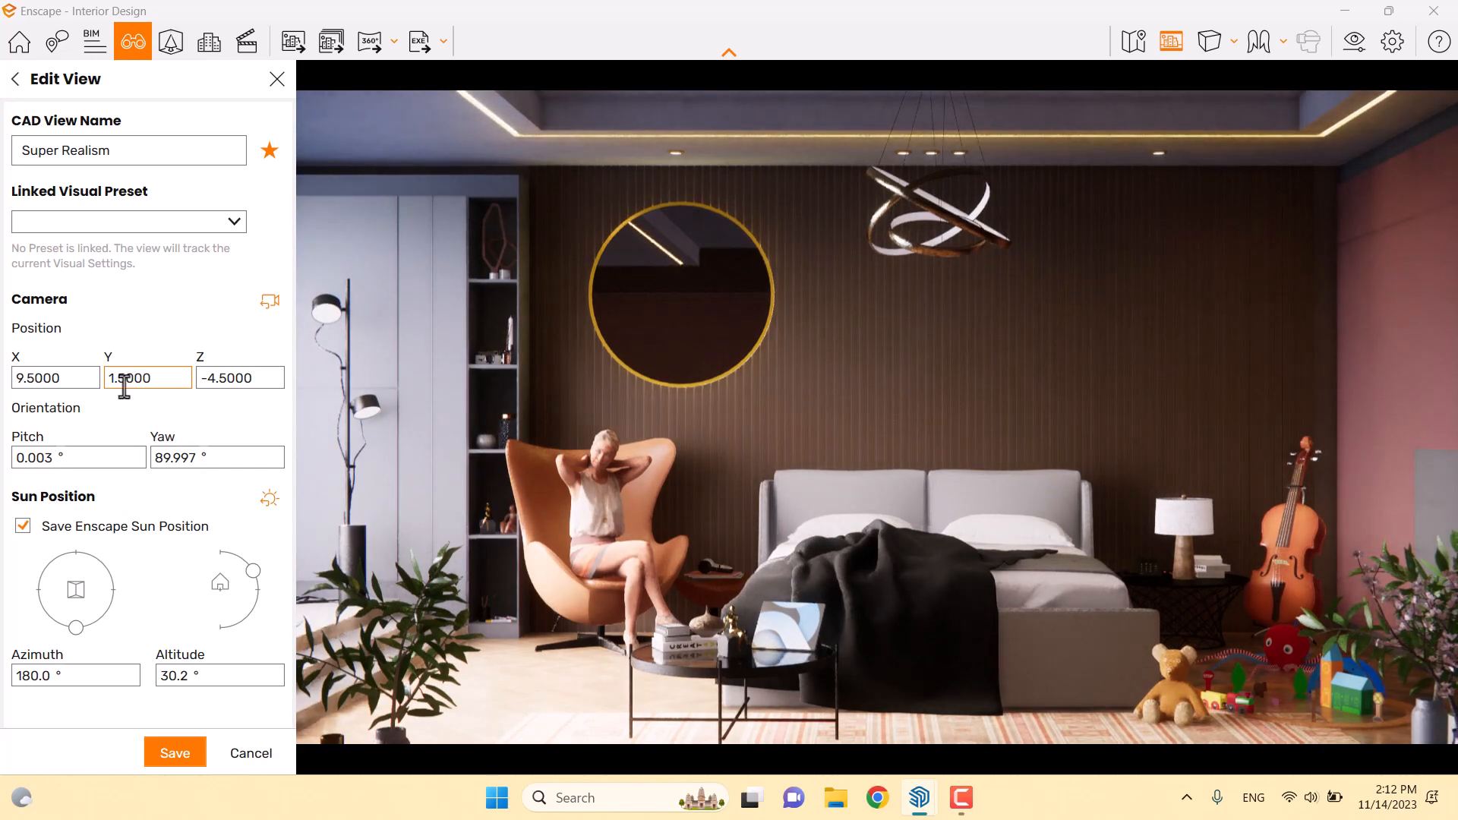
pyautogui.press('BackSpace')
pyautogui.write('4')
pyautogui.press('Return')
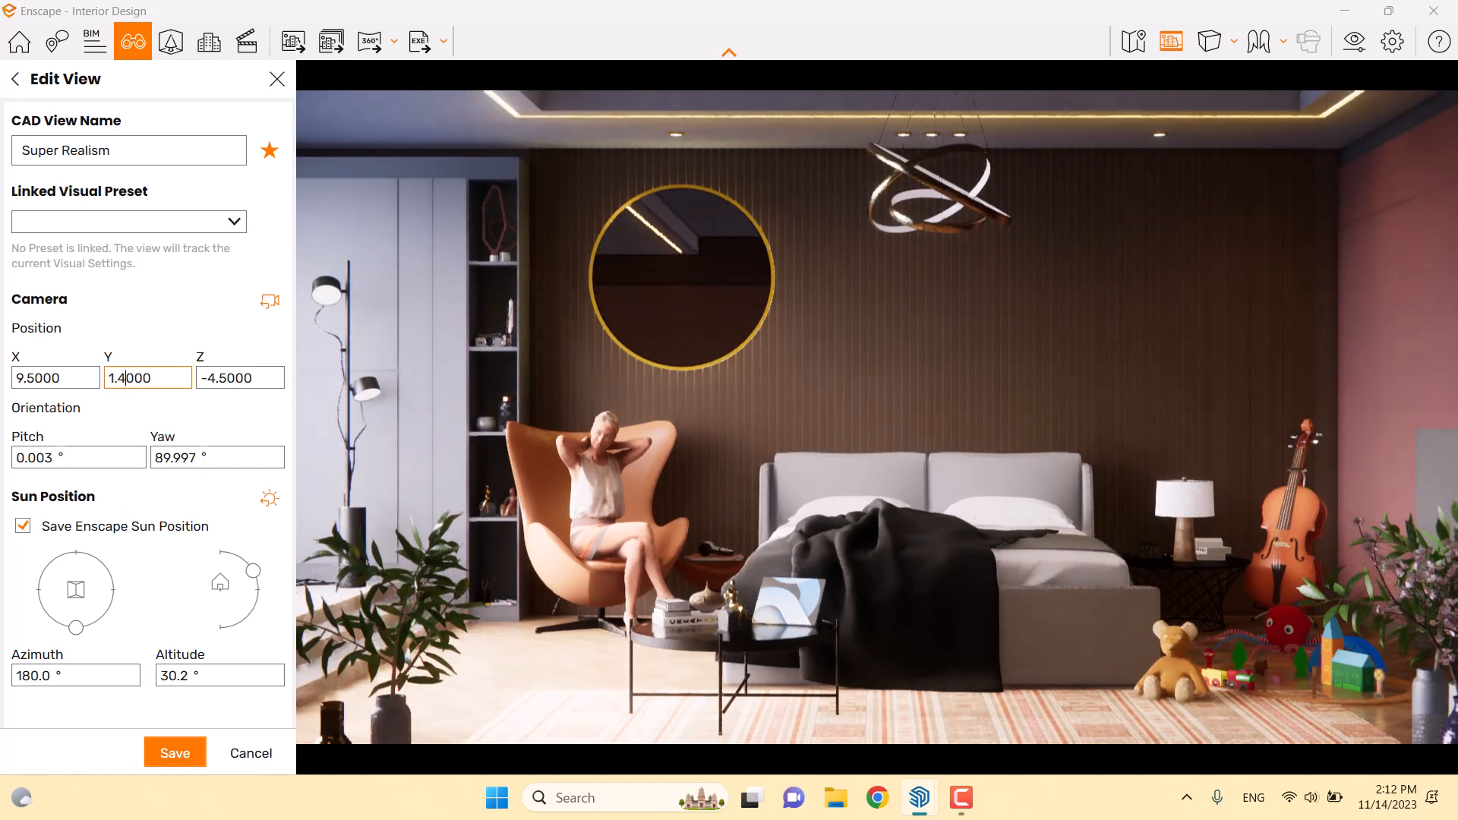
# Keep camera X at 9.8 and set the Z position to -4.6
pyautogui.click(27, 378)
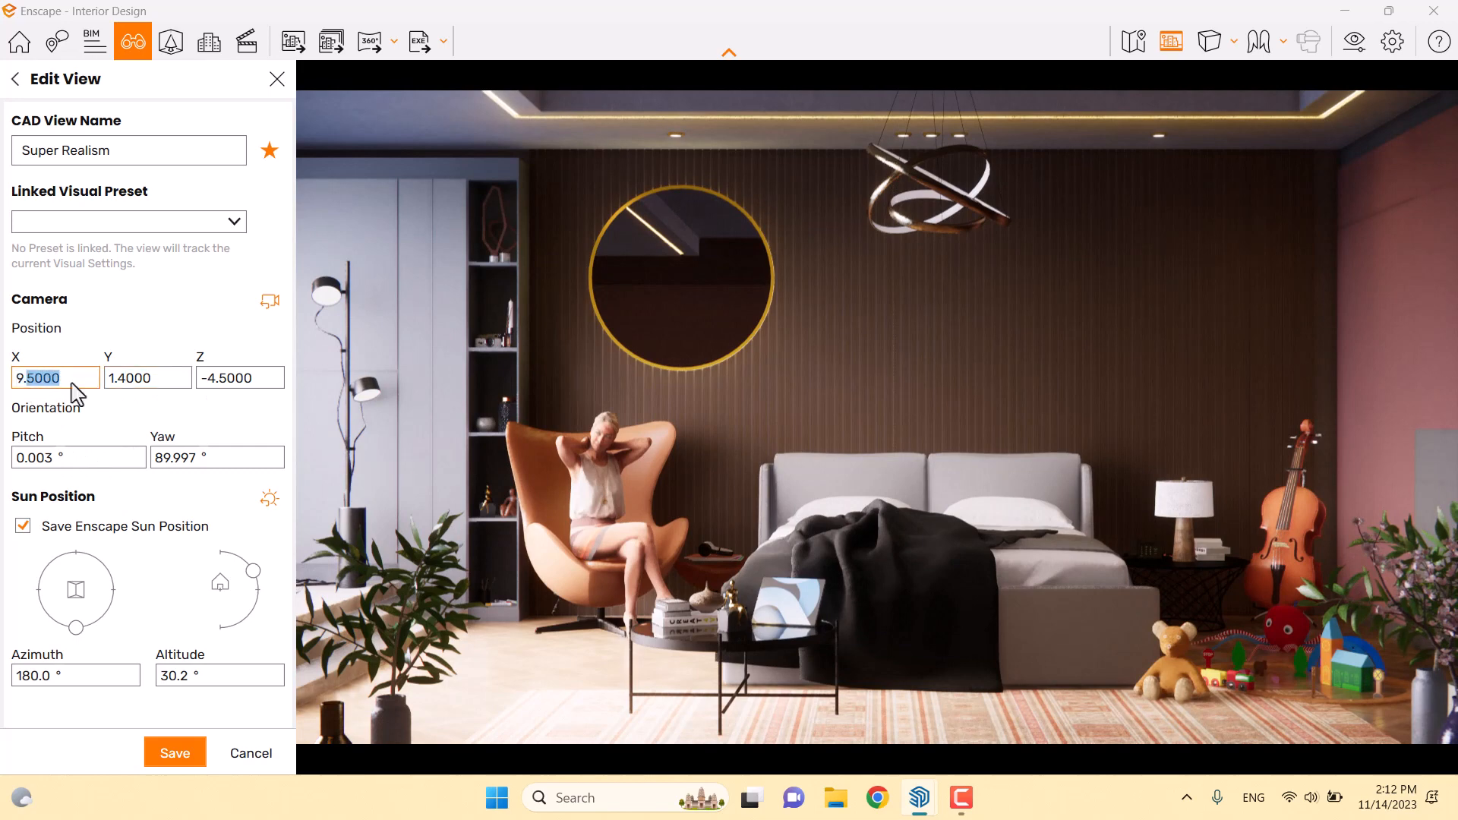
pyautogui.press('Return')
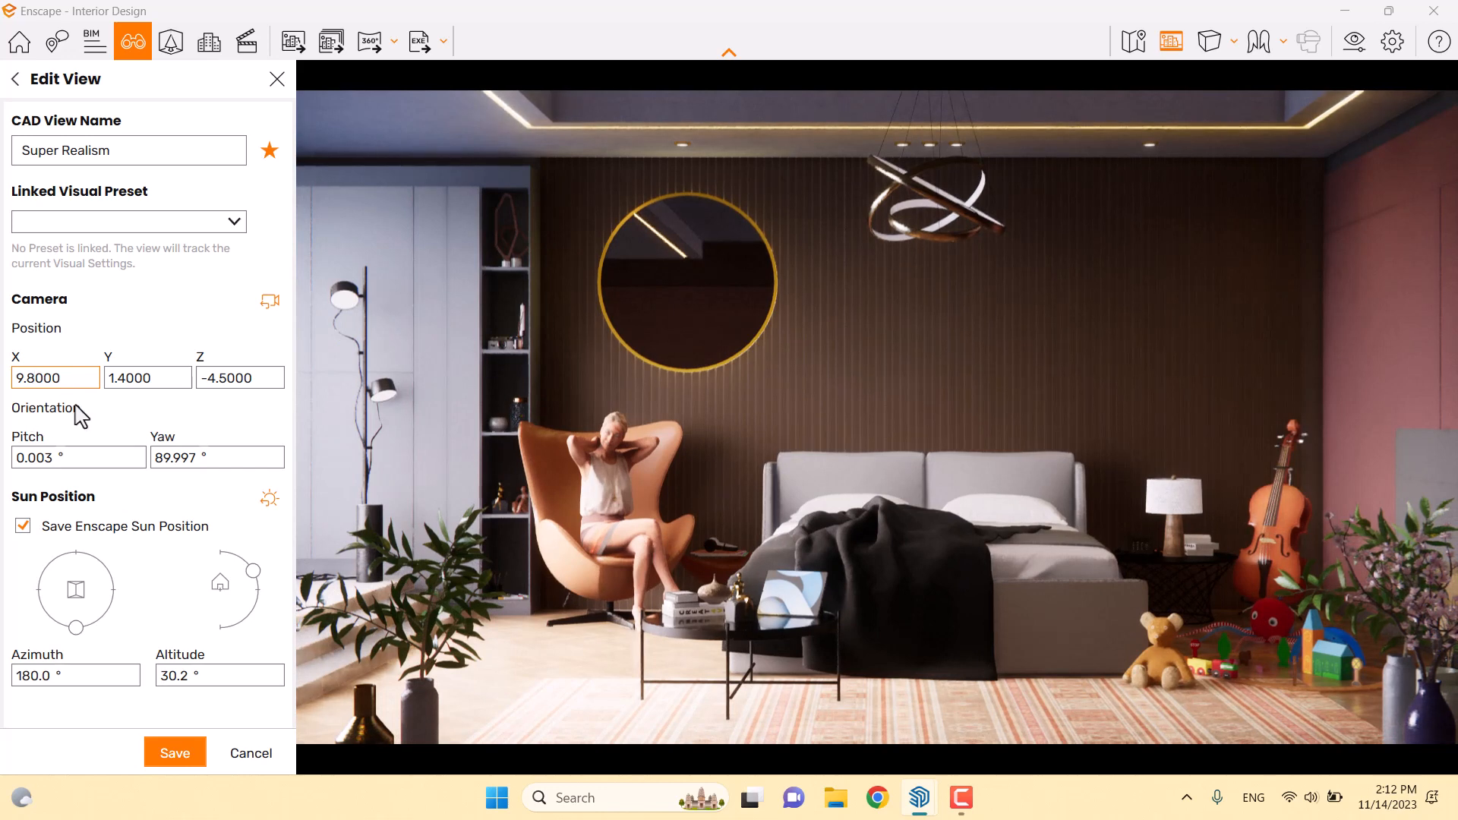
pyautogui.click(233, 379)
pyautogui.click(224, 378)
pyautogui.moveTo(219, 378); pyautogui.dragTo(262, 385)
pyautogui.press('Return')
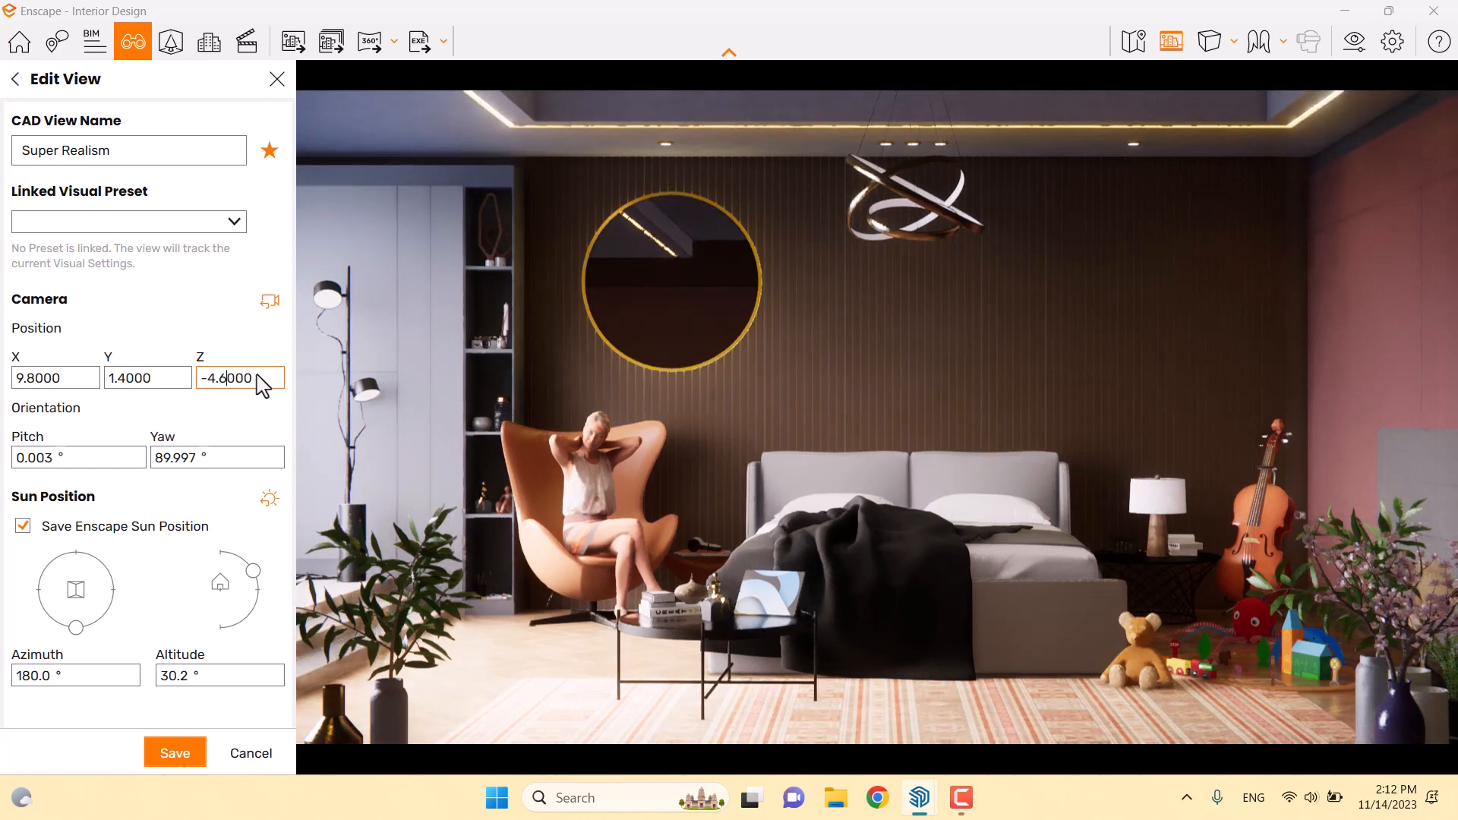
# Level the camera pitch to 0° and set its yaw to 90°
pyautogui.click(39, 456)
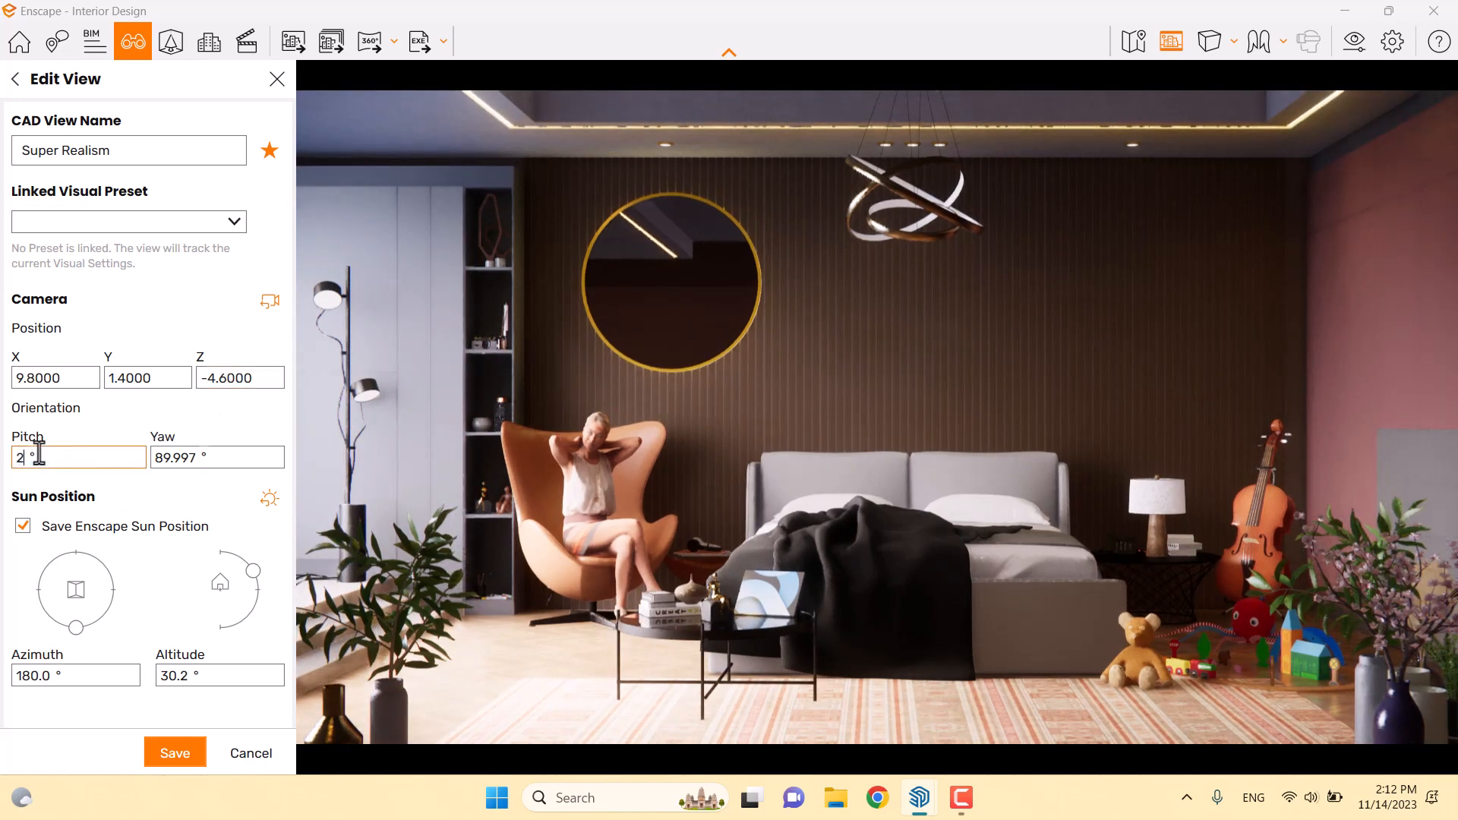
pyautogui.write('2')
pyautogui.press('Return')
pyautogui.doubleClick(50, 459)
pyautogui.write('1')
pyautogui.press('Return')
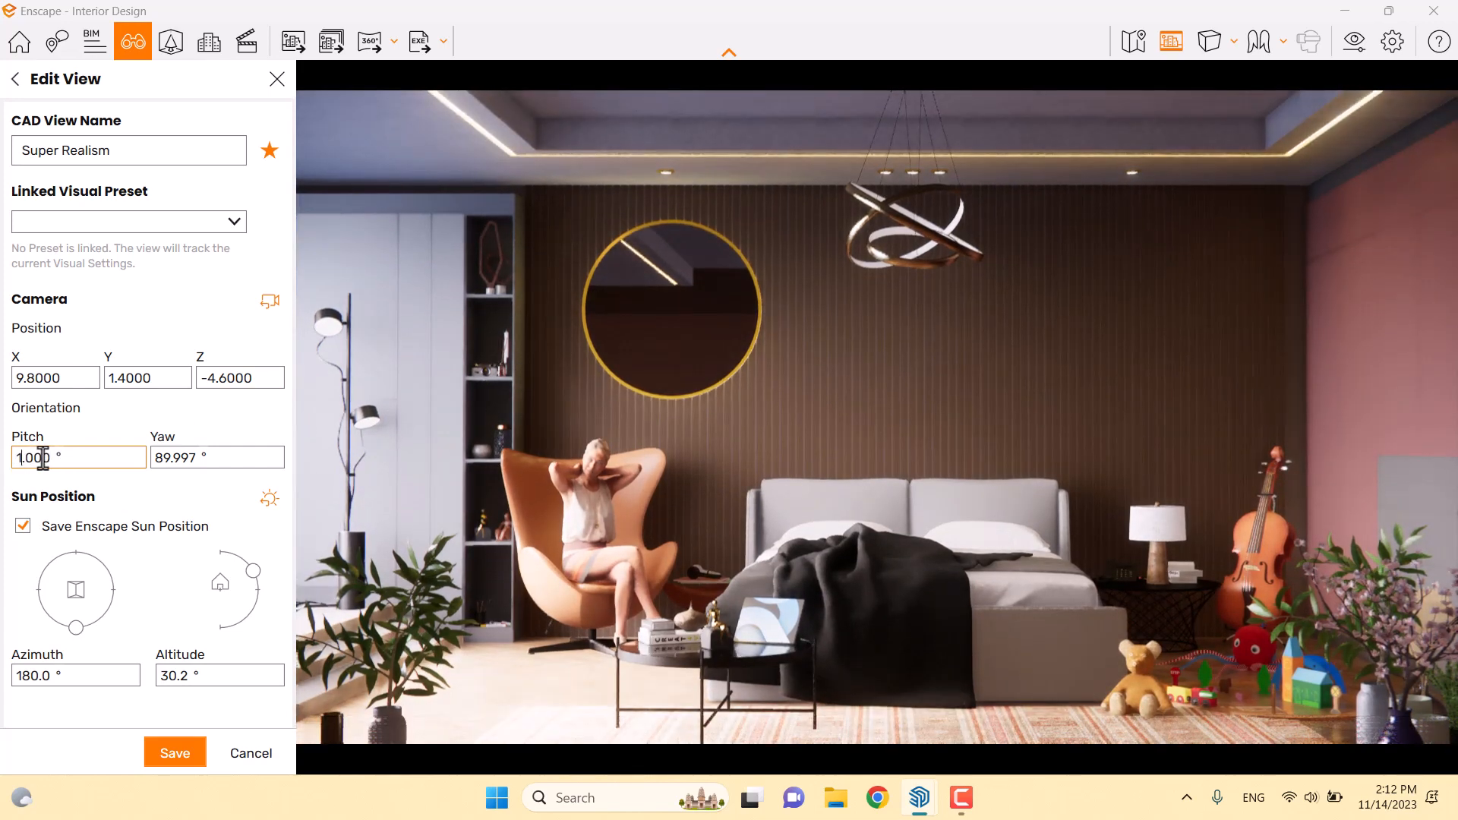
pyautogui.moveTo(47, 458); pyautogui.dragTo(1, 459)
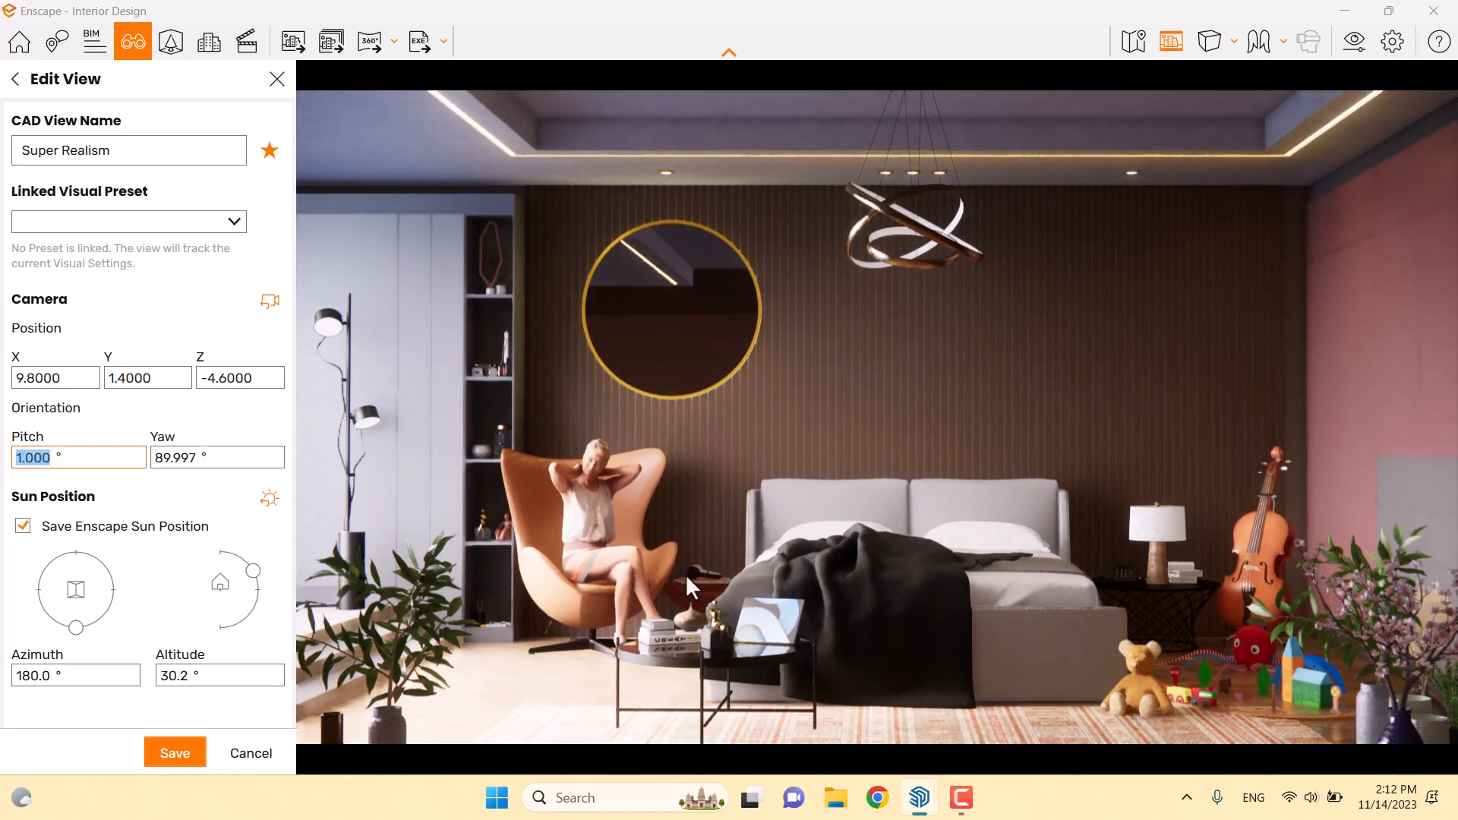
pyautogui.write('0')
pyautogui.press('Return')
pyautogui.doubleClick(176, 458)
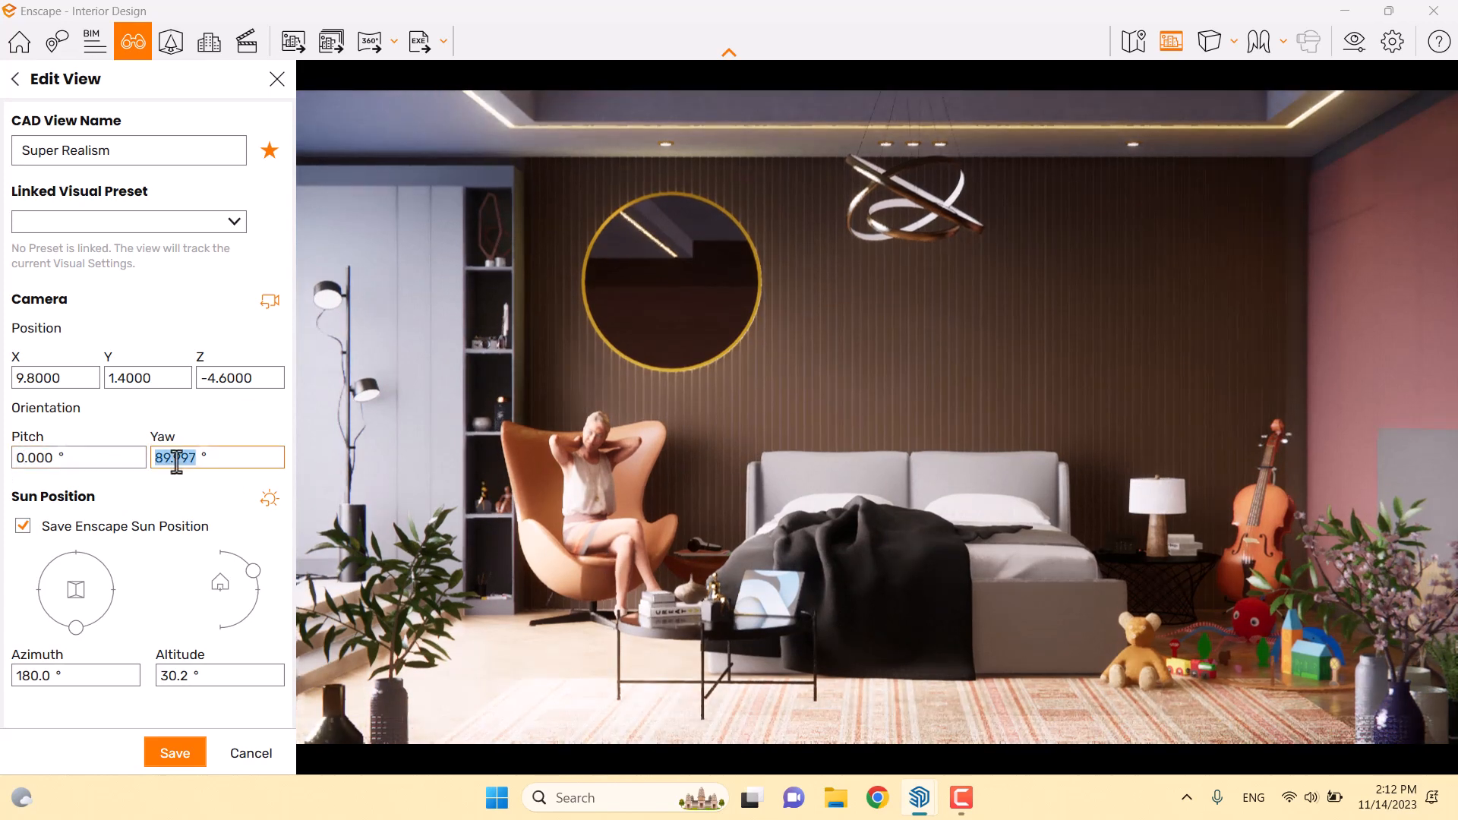
pyautogui.write('90')
pyautogui.press('Return')
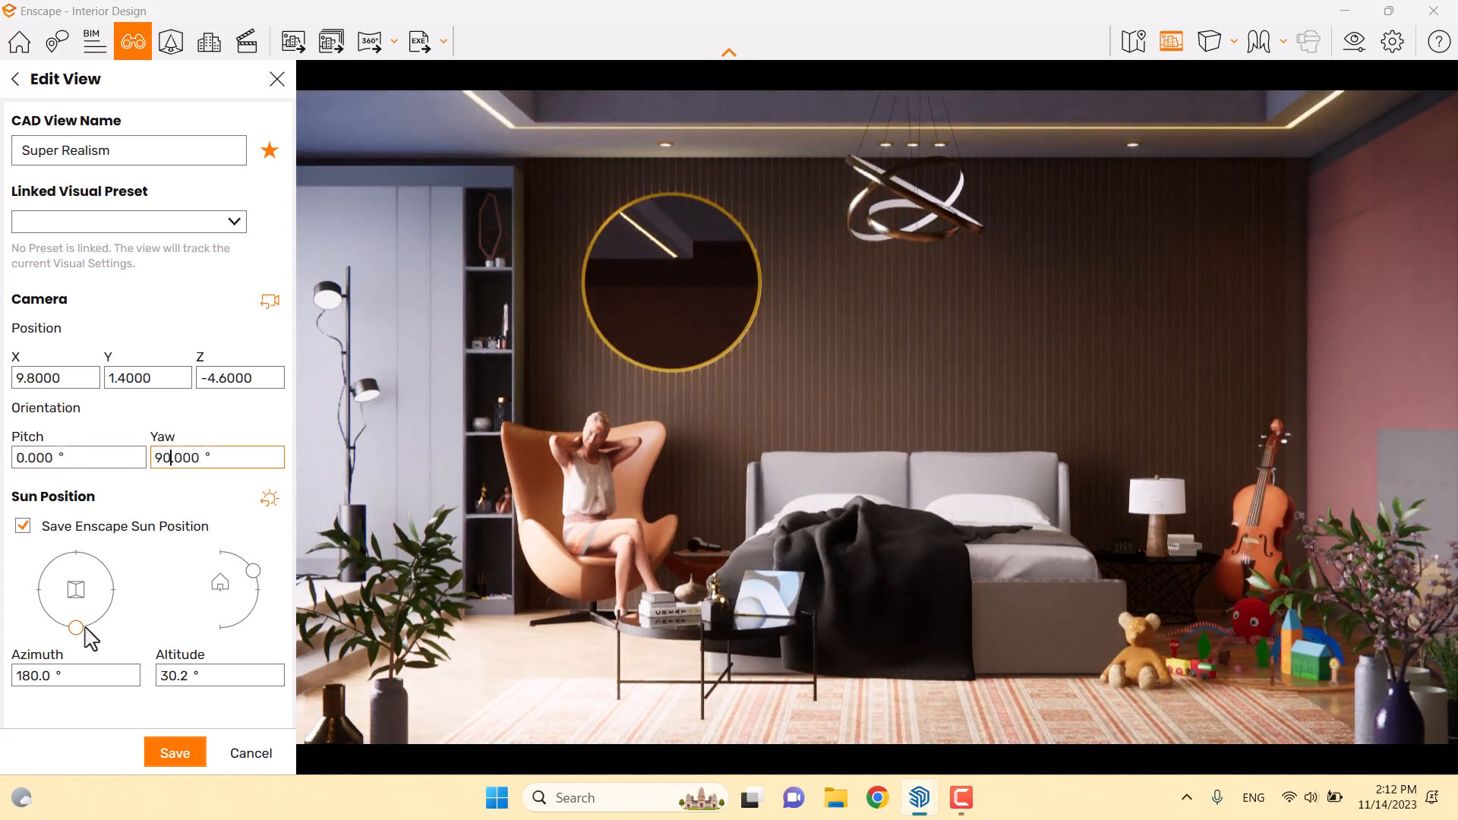
# Set sun azimuth 100° and altitude 10°, save the Super Realism view, and close the list
pyautogui.moveTo(81, 629); pyautogui.dragTo(112, 602)
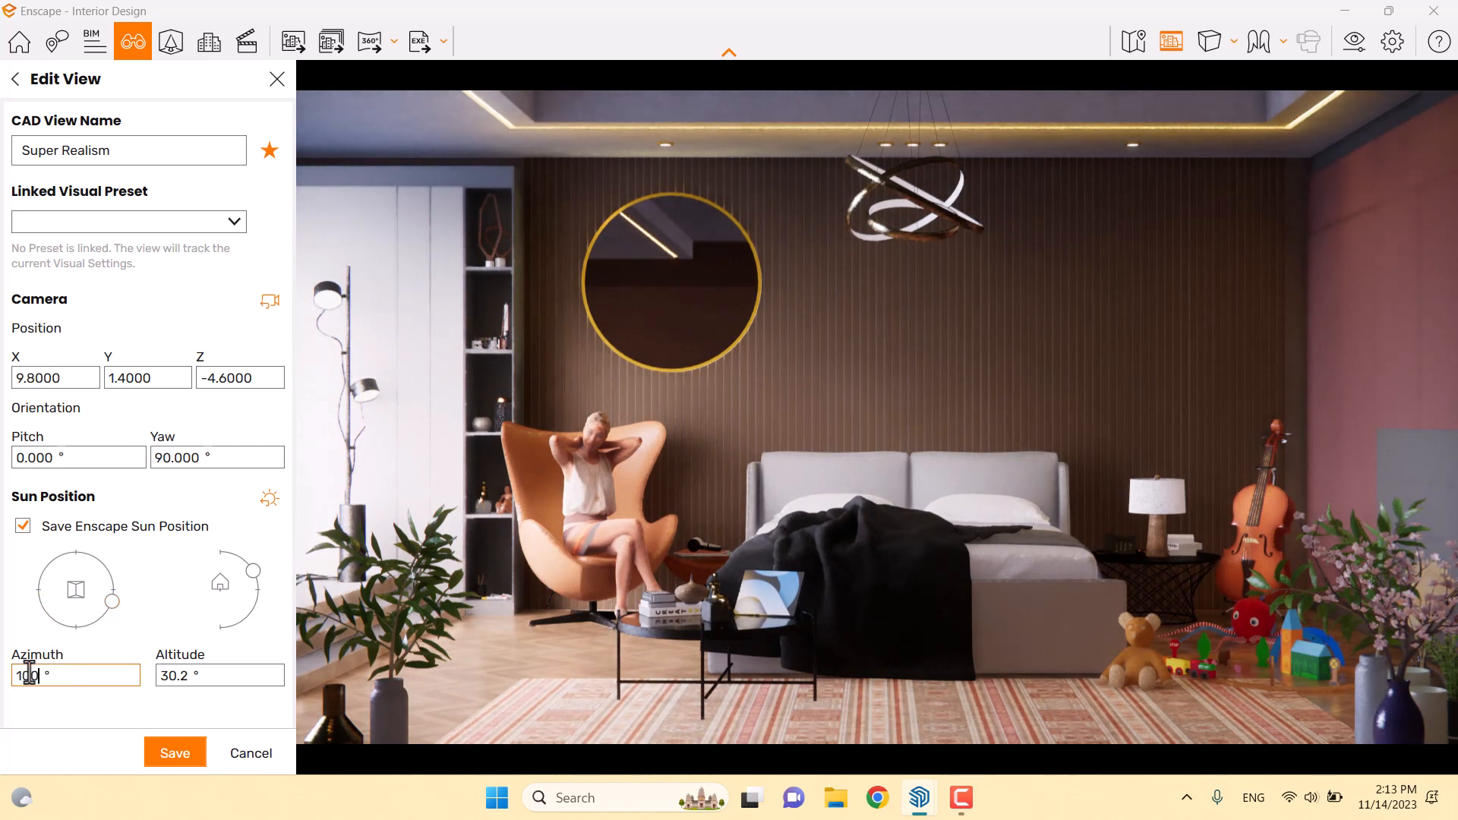
pyautogui.press('Return')
pyautogui.moveTo(259, 575)
pyautogui.mouseDown()
pyautogui.moveTo(221, 560)
pyautogui.moveTo(261, 597)
pyautogui.moveTo(259, 583)
pyautogui.mouseUp()
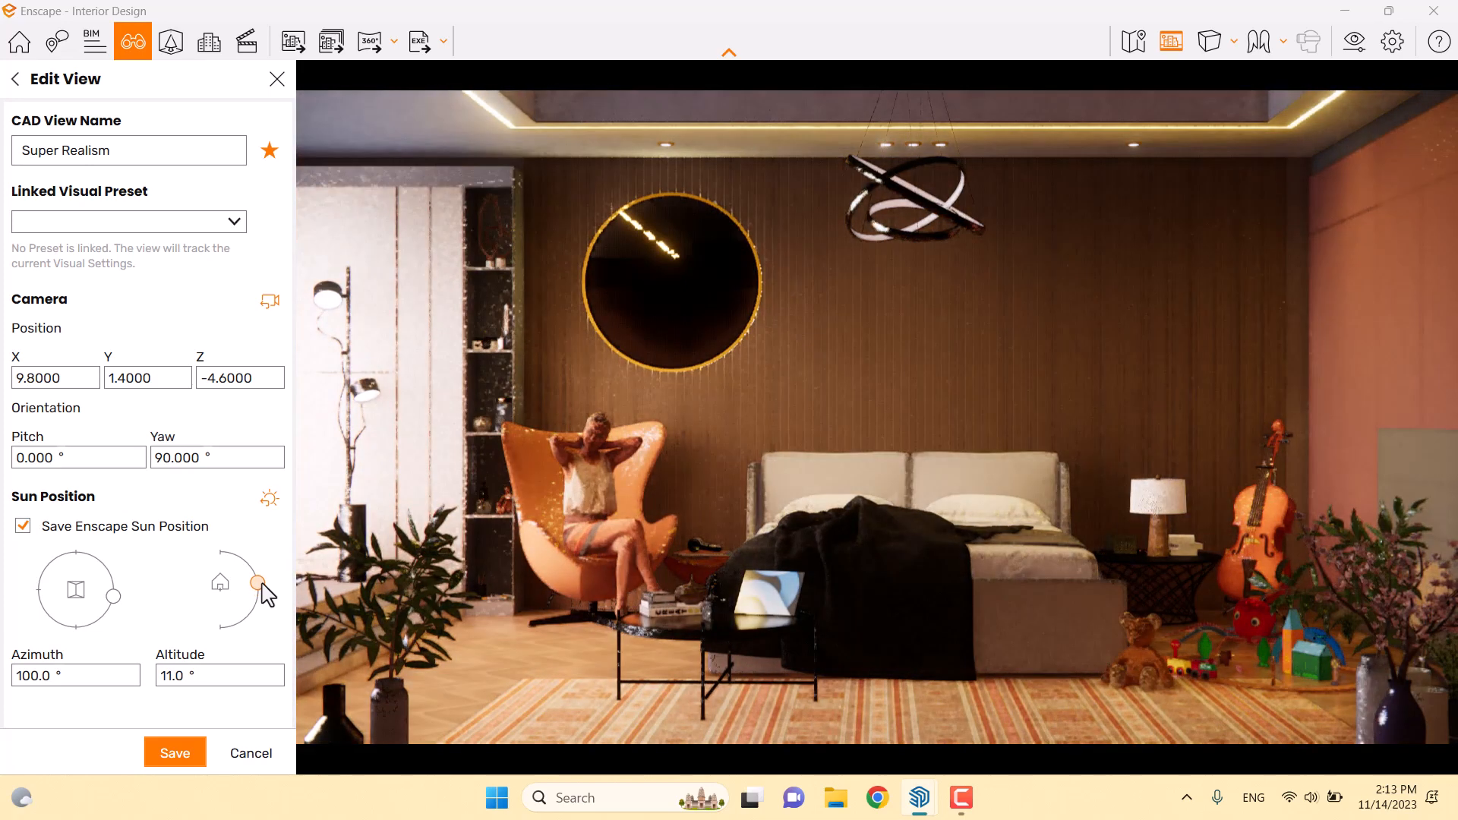
pyautogui.moveTo(704, 532)
pyautogui.keyDown('shift'); pyautogui.mouseDown(button='right')
pyautogui.moveTo(747, 531)
pyautogui.moveTo(646, 532)
pyautogui.moveTo(693, 532)
pyautogui.mouseUp(button='right'); pyautogui.keyUp('shift')
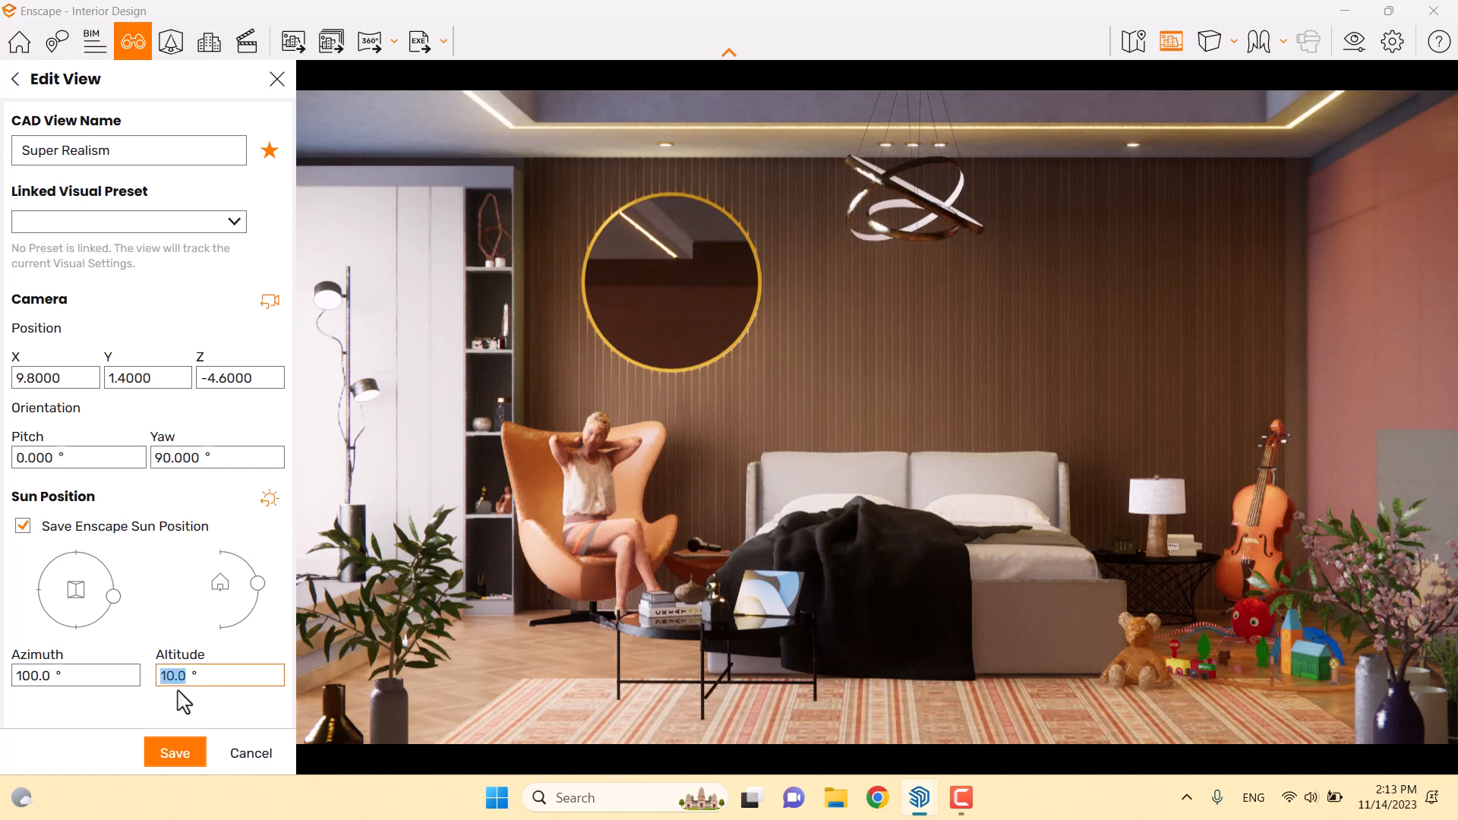
pyautogui.write('0')
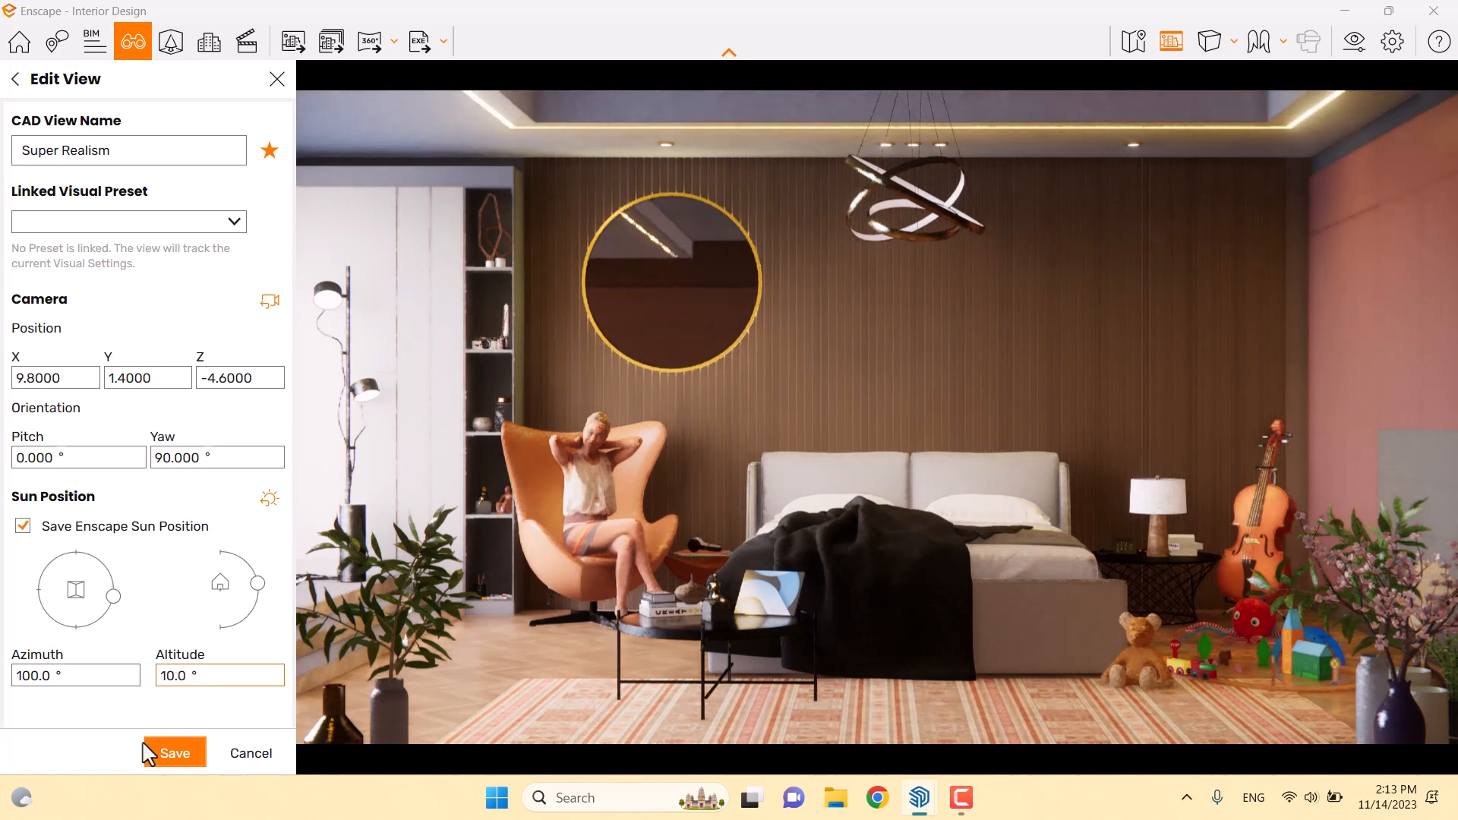
pyautogui.click(169, 752)
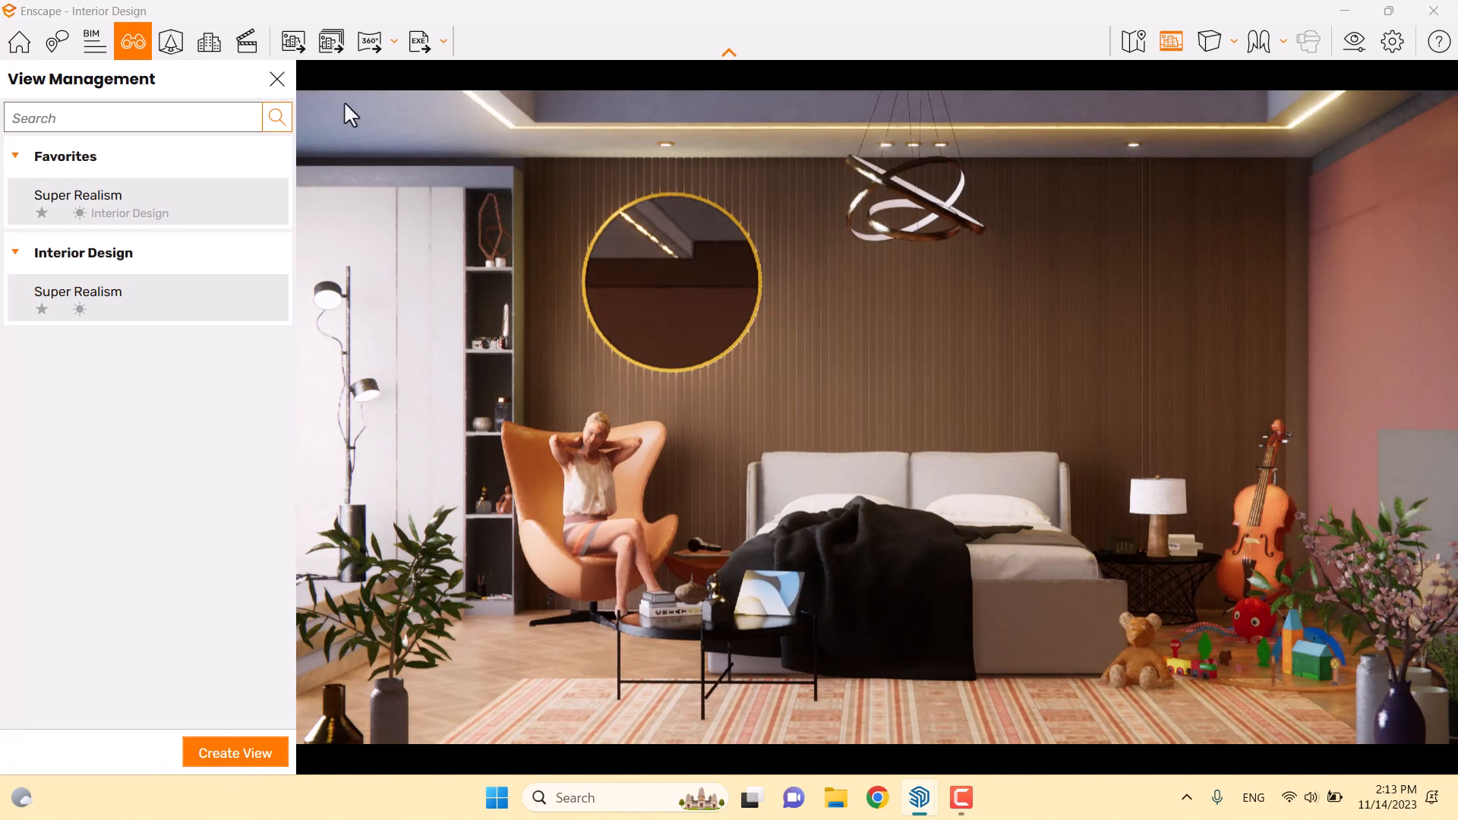
pyautogui.click(277, 79)
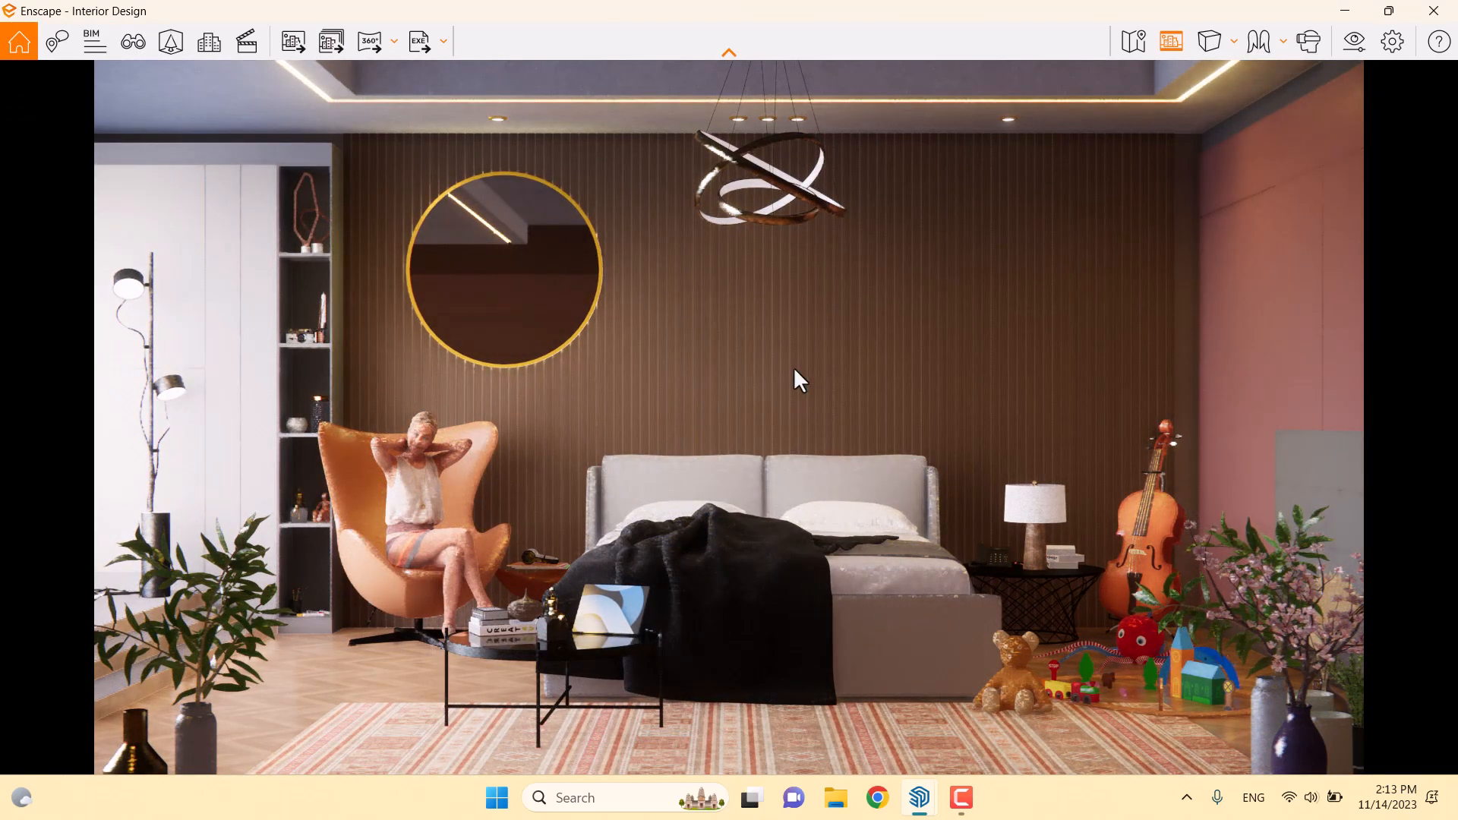
# Set Night Sky brightness to 0% and Artificial Light brightness to 90% under Atmosphere
pyautogui.click(1353, 41)
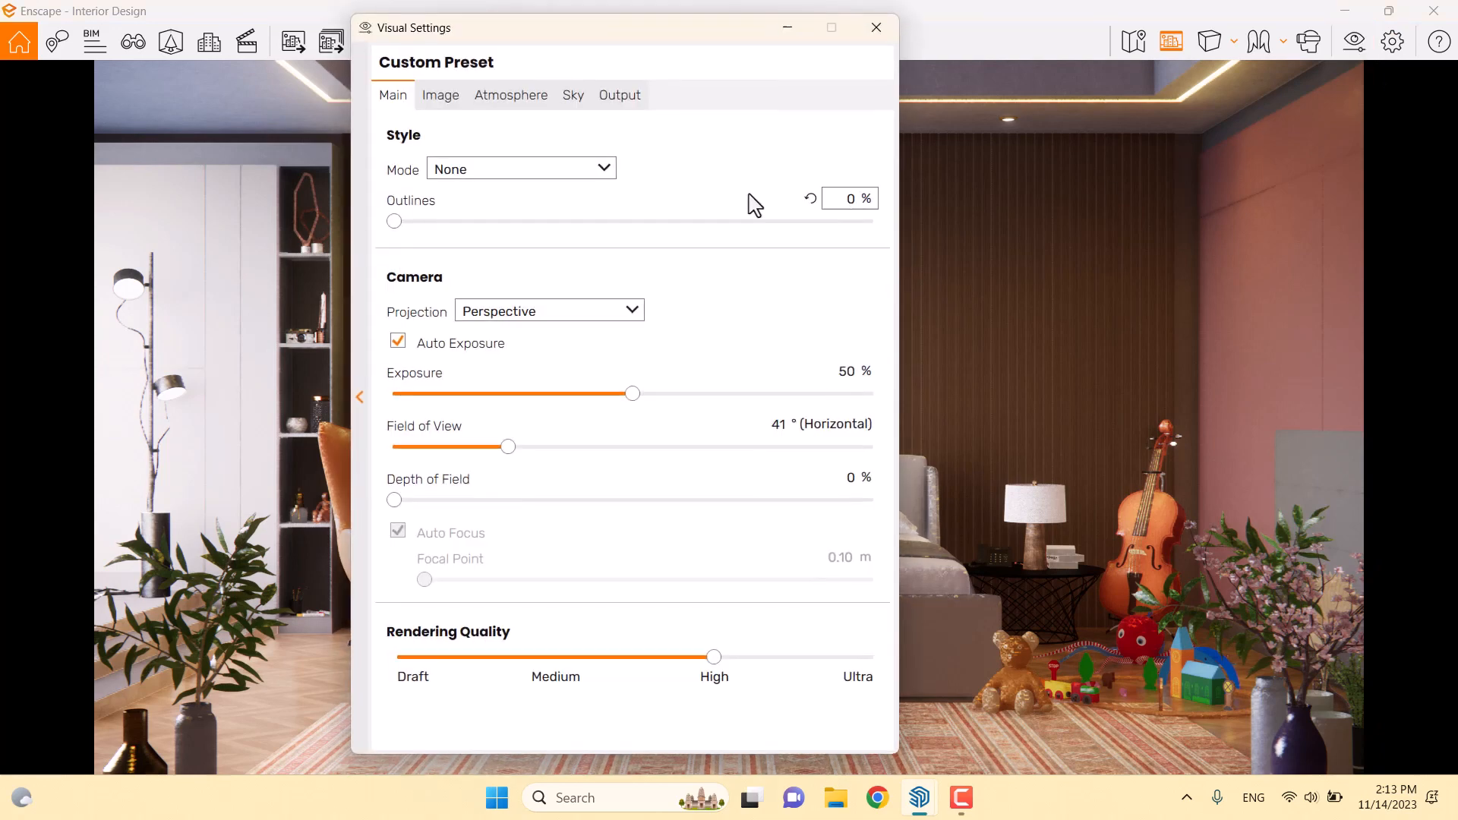
pyautogui.click(542, 96)
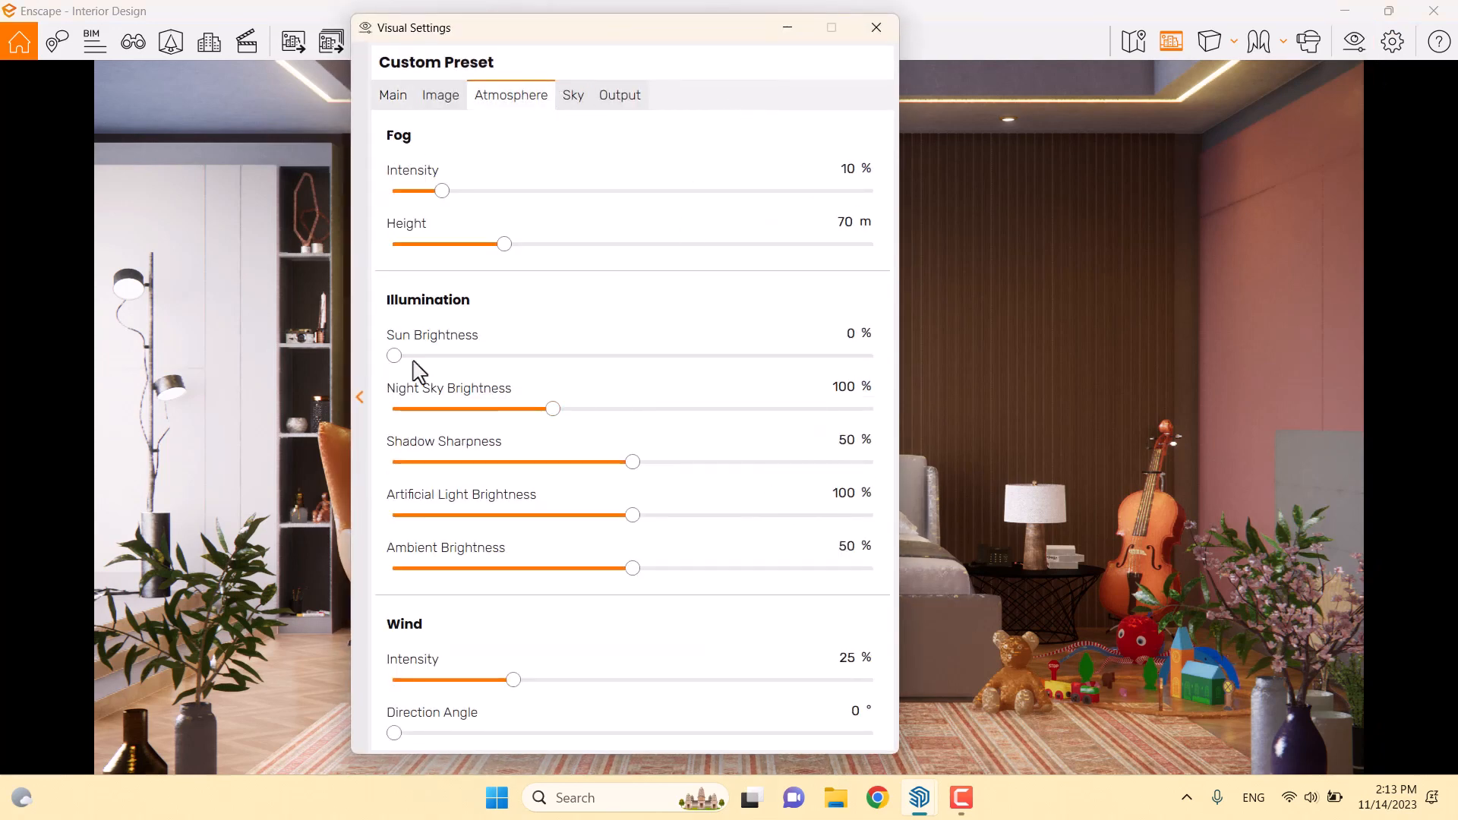
pyautogui.moveTo(553, 409); pyautogui.dragTo(3, 481)
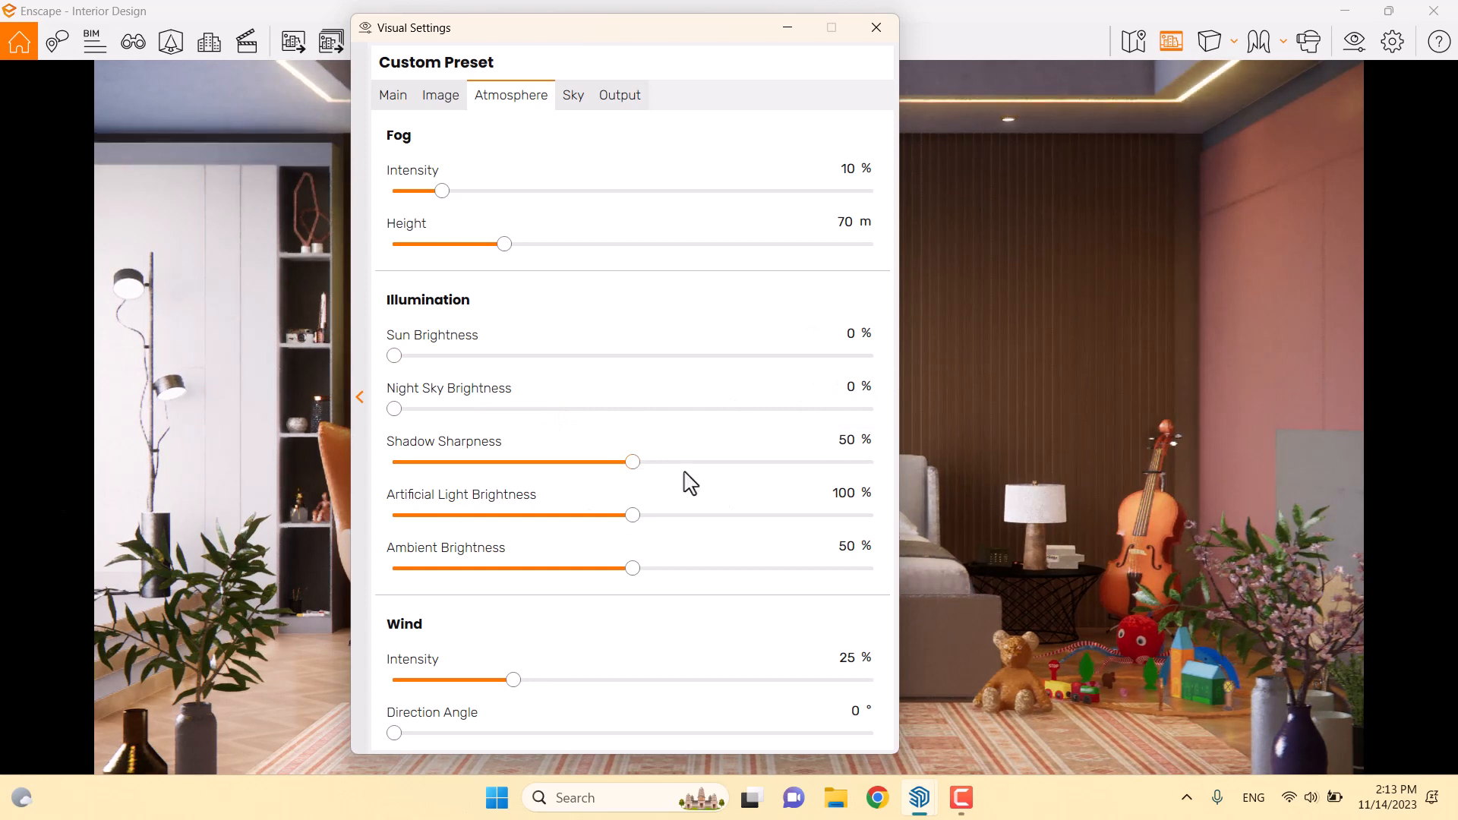
pyautogui.write('0')
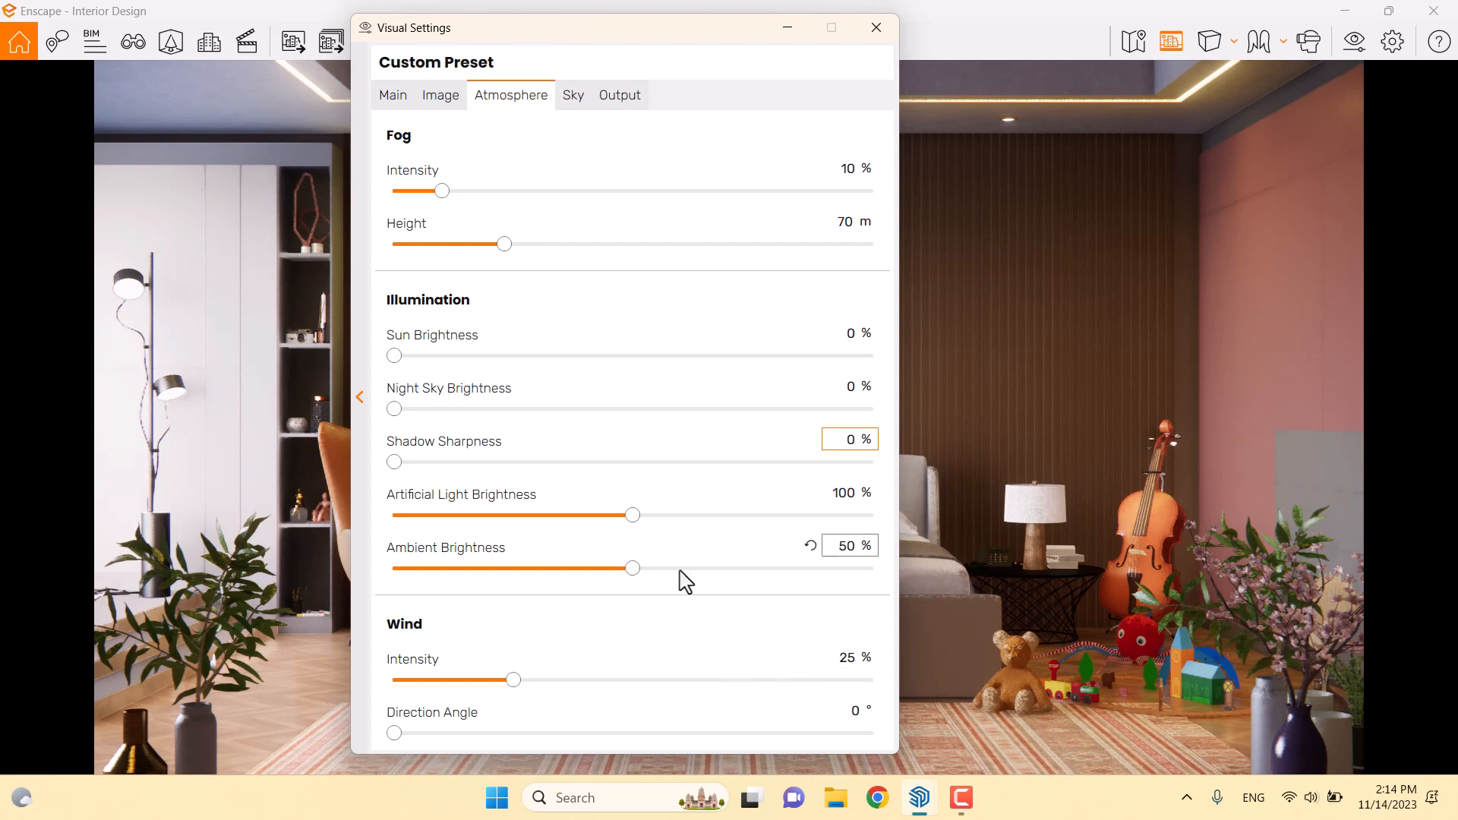
pyautogui.moveTo(648, 30); pyautogui.dragTo(984, 267)
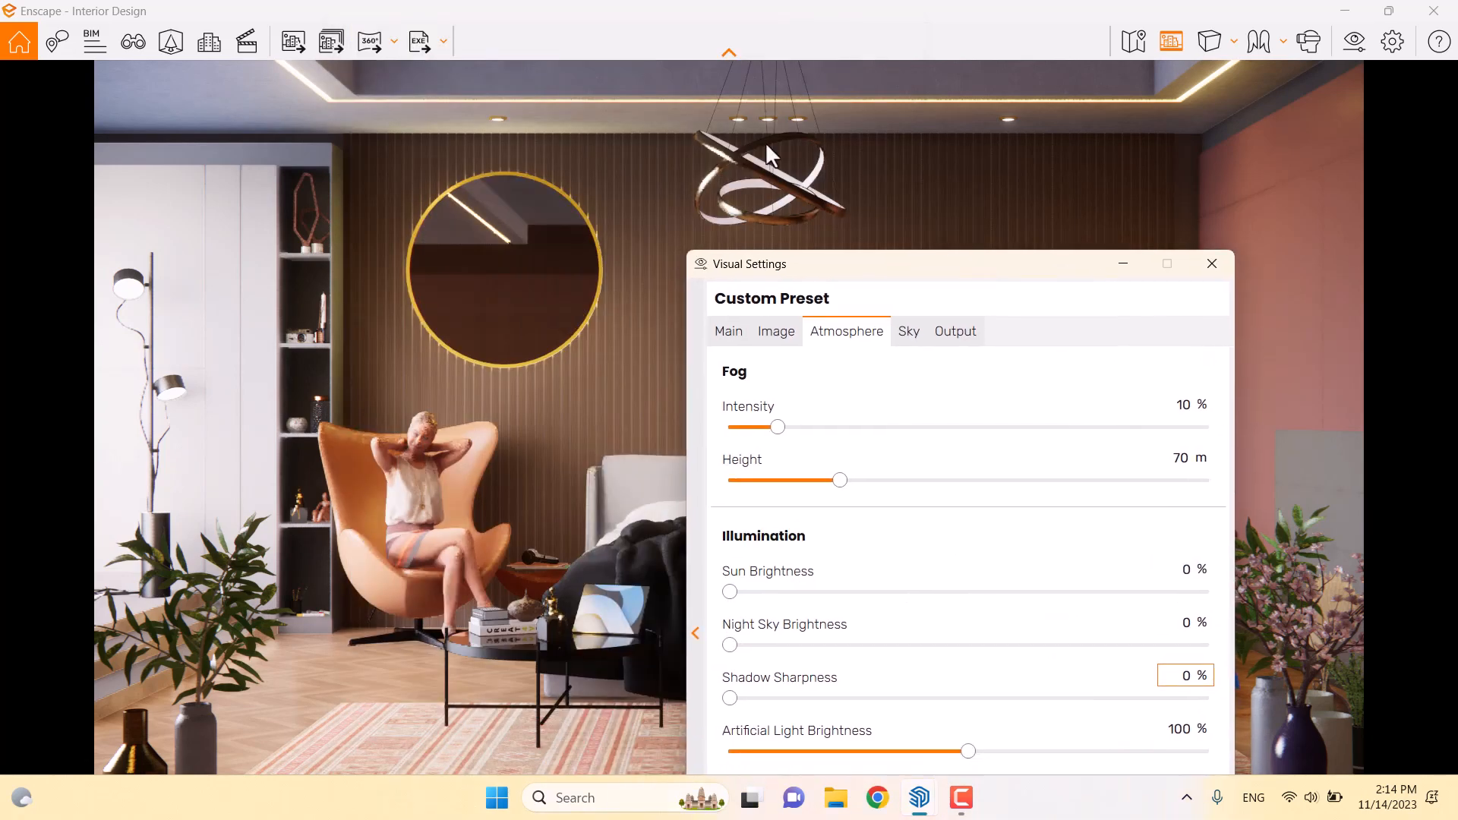
pyautogui.moveTo(966, 756)
pyautogui.mouseDown()
pyautogui.moveTo(1072, 756)
pyautogui.moveTo(948, 756)
pyautogui.mouseUp()
pyautogui.doubleClick(1175, 734)
pyautogui.write('90')
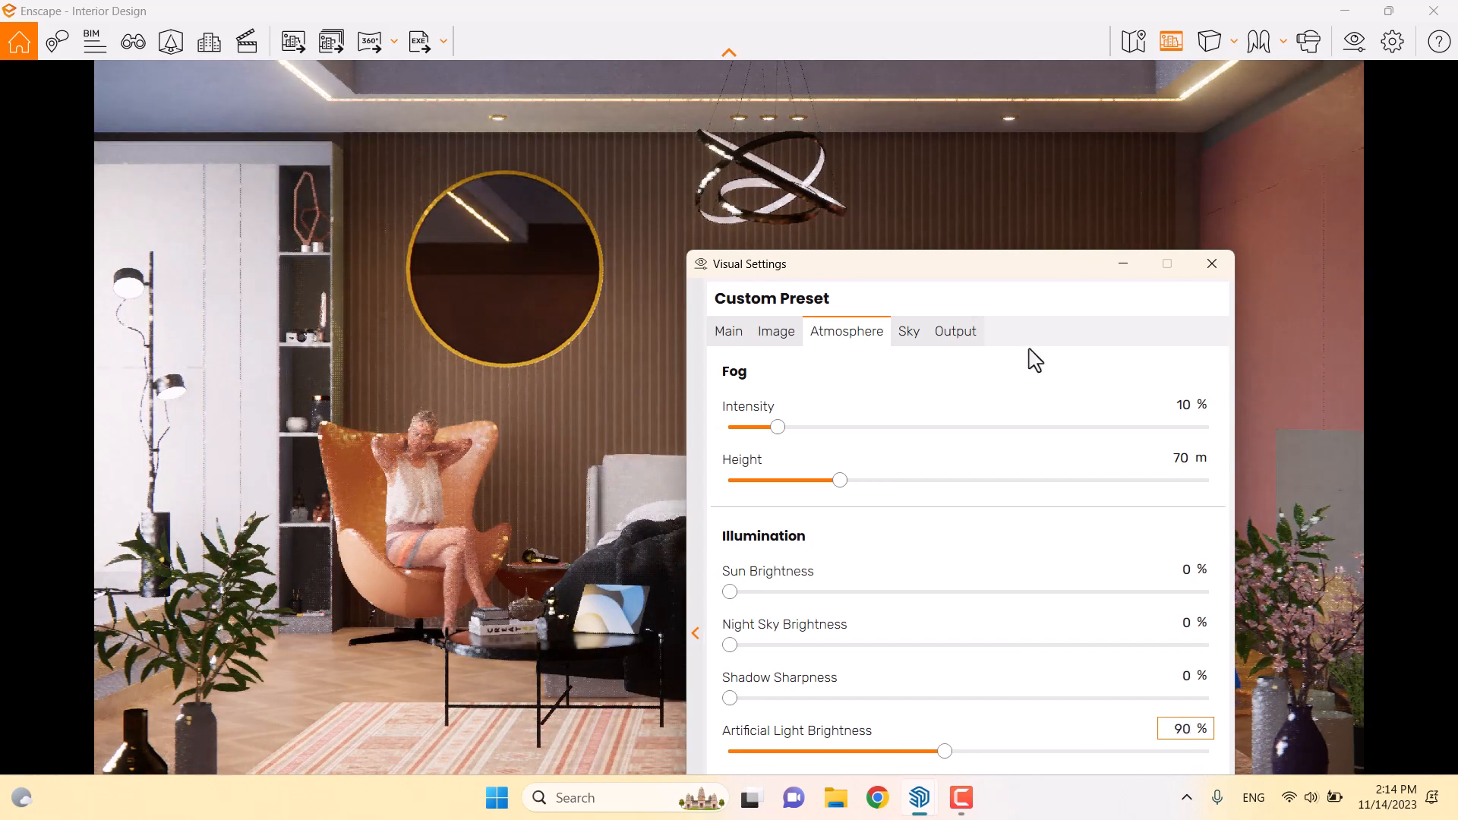
# Settle Ambient Brightness at 6% after trying 24% and 9%
pyautogui.moveTo(977, 272); pyautogui.dragTo(816, 66)
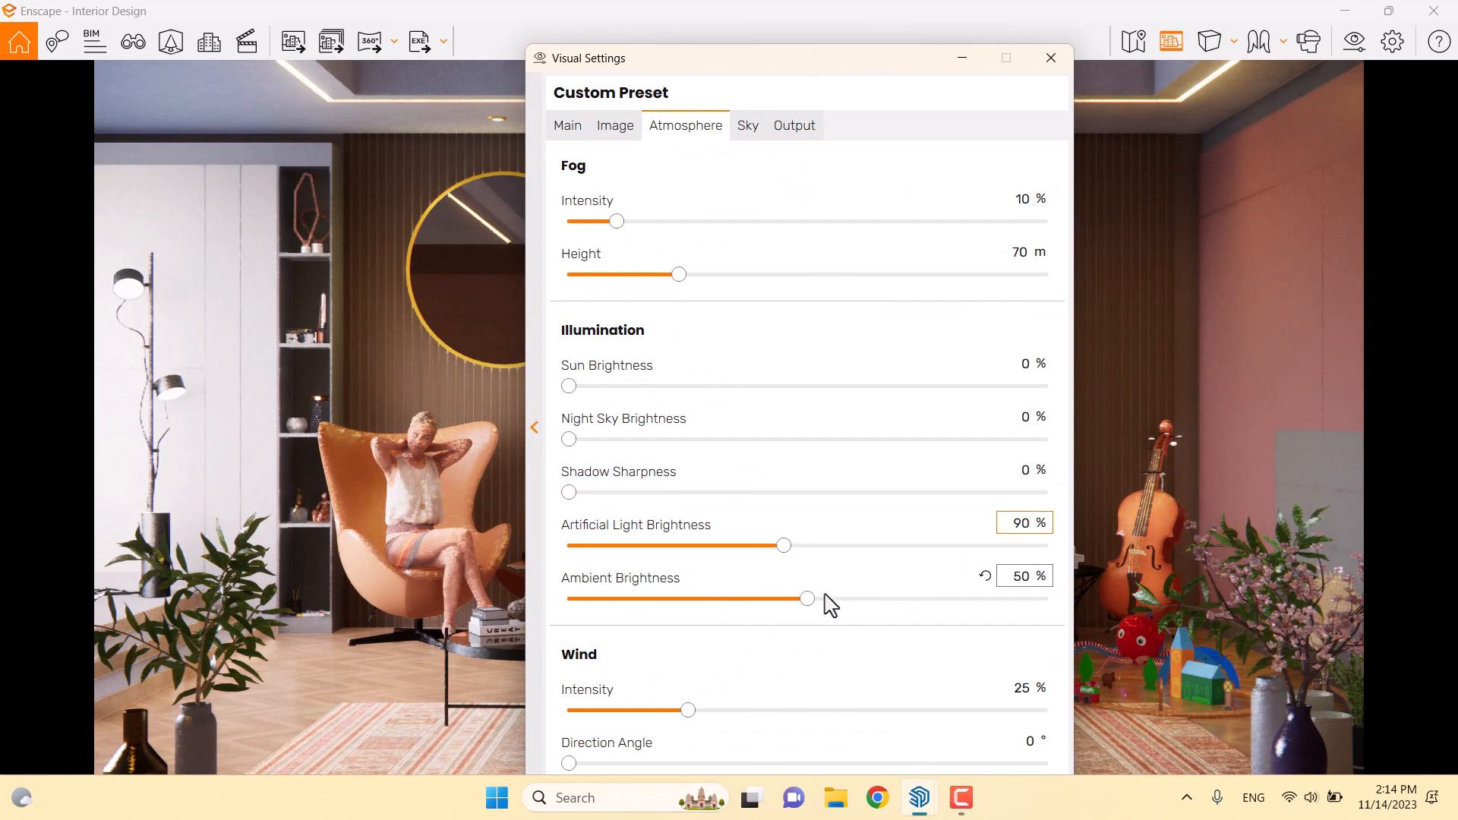
pyautogui.moveTo(808, 599); pyautogui.dragTo(1043, 602)
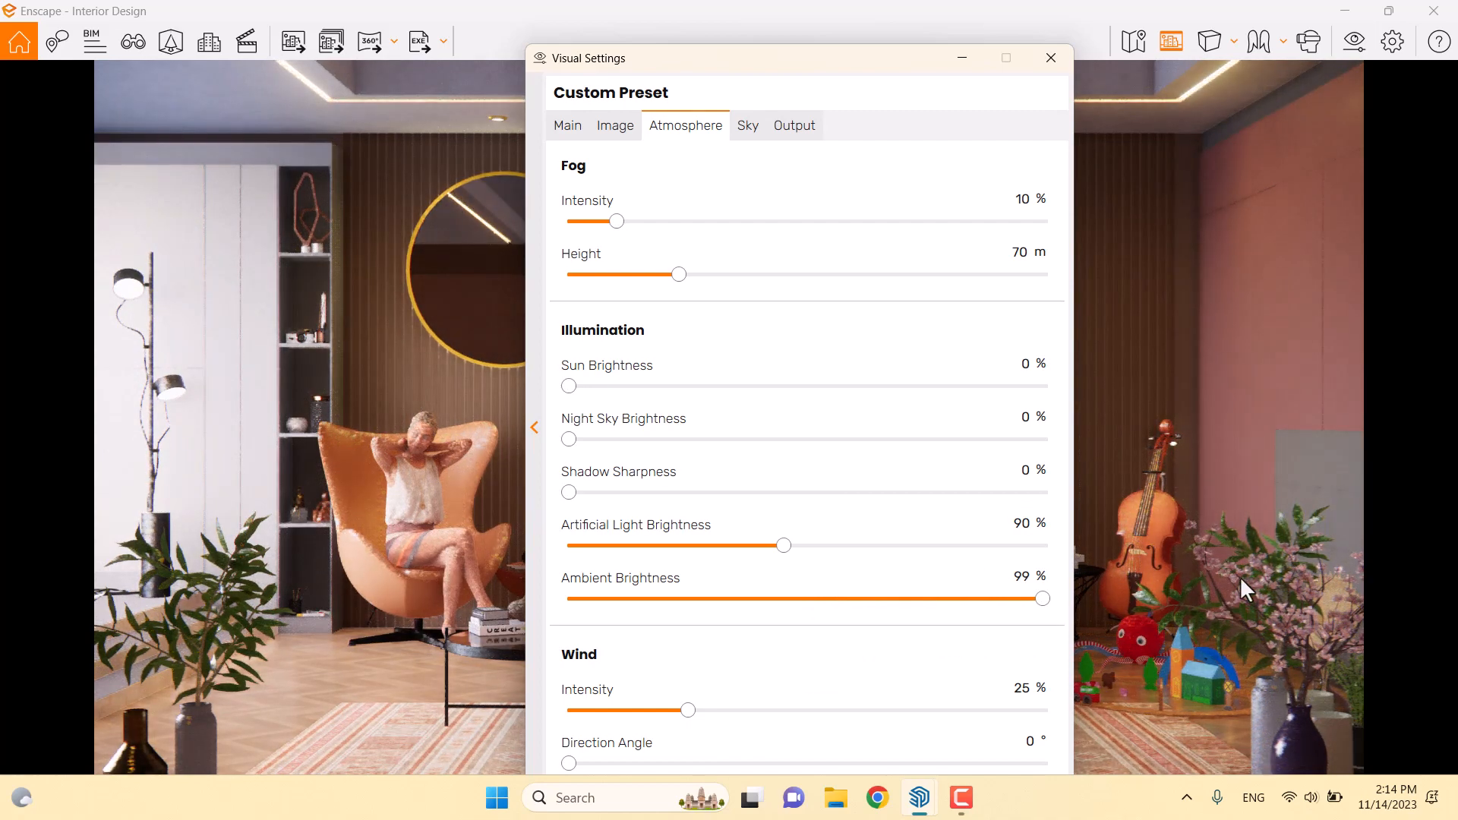
pyautogui.moveTo(1041, 599); pyautogui.dragTo(558, 599)
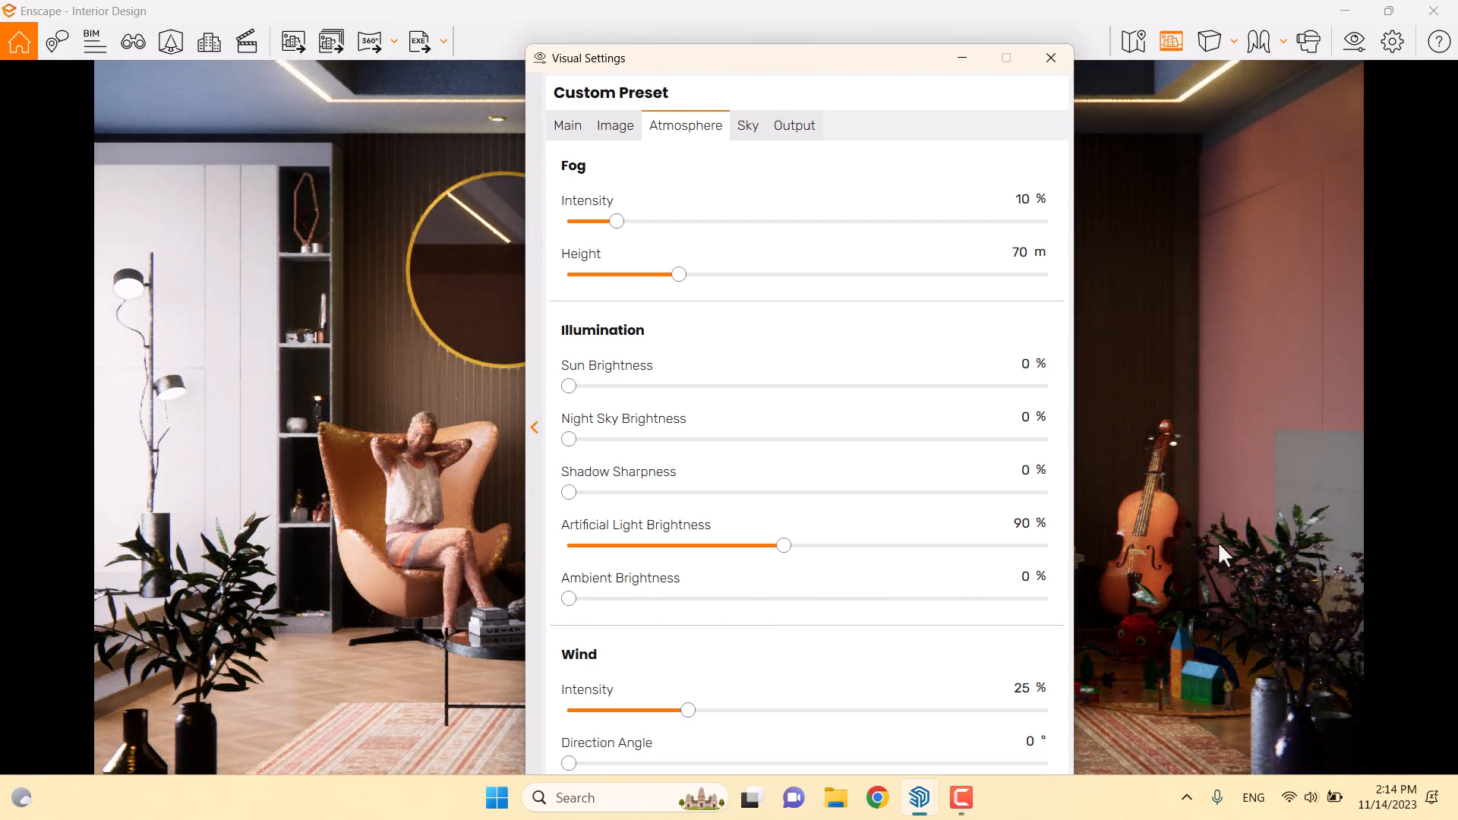
pyautogui.moveTo(896, 66); pyautogui.dragTo(603, 59)
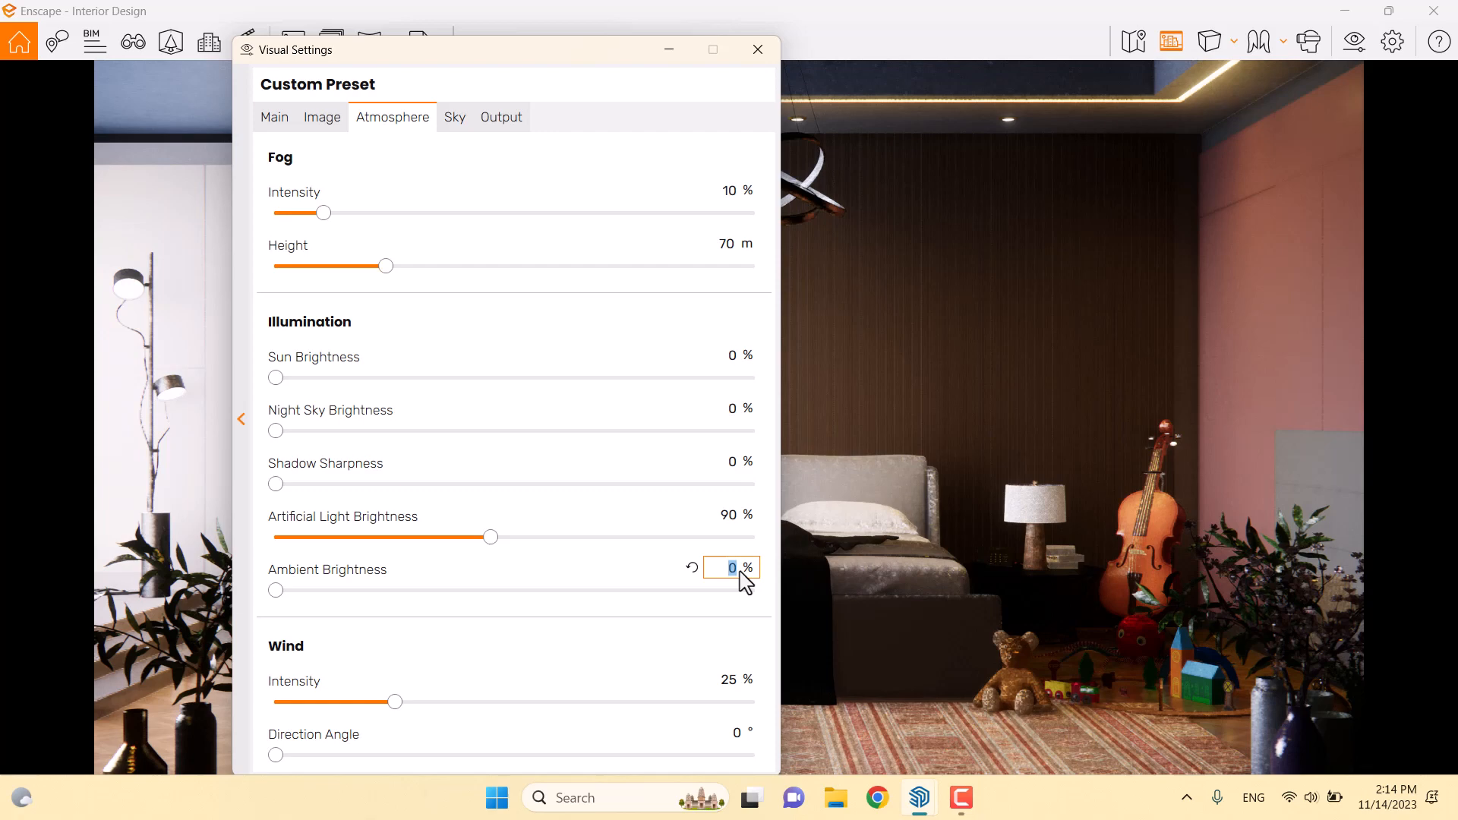
pyautogui.press('Return')
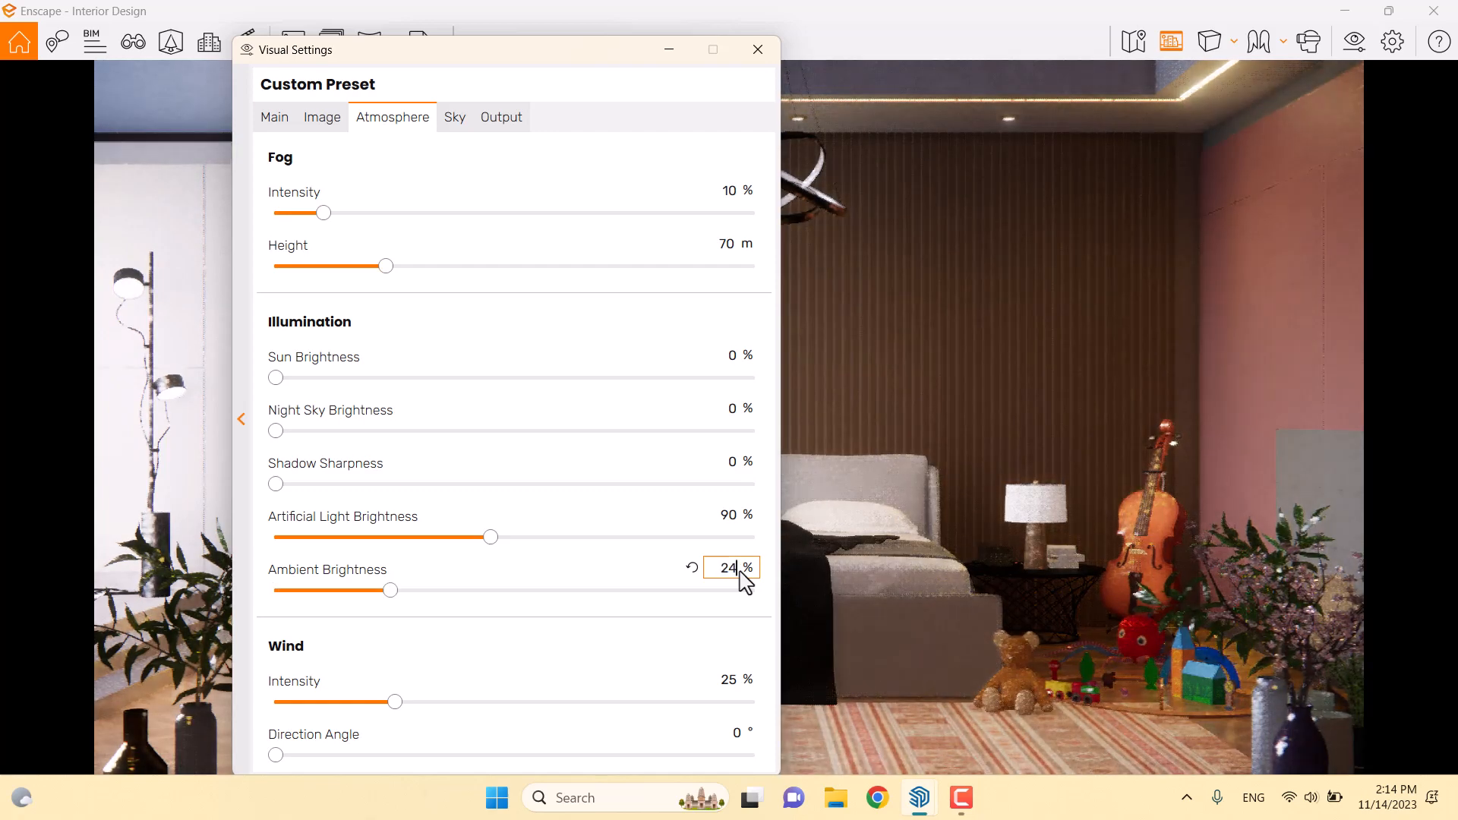
pyautogui.moveTo(741, 580); pyautogui.dragTo(717, 577)
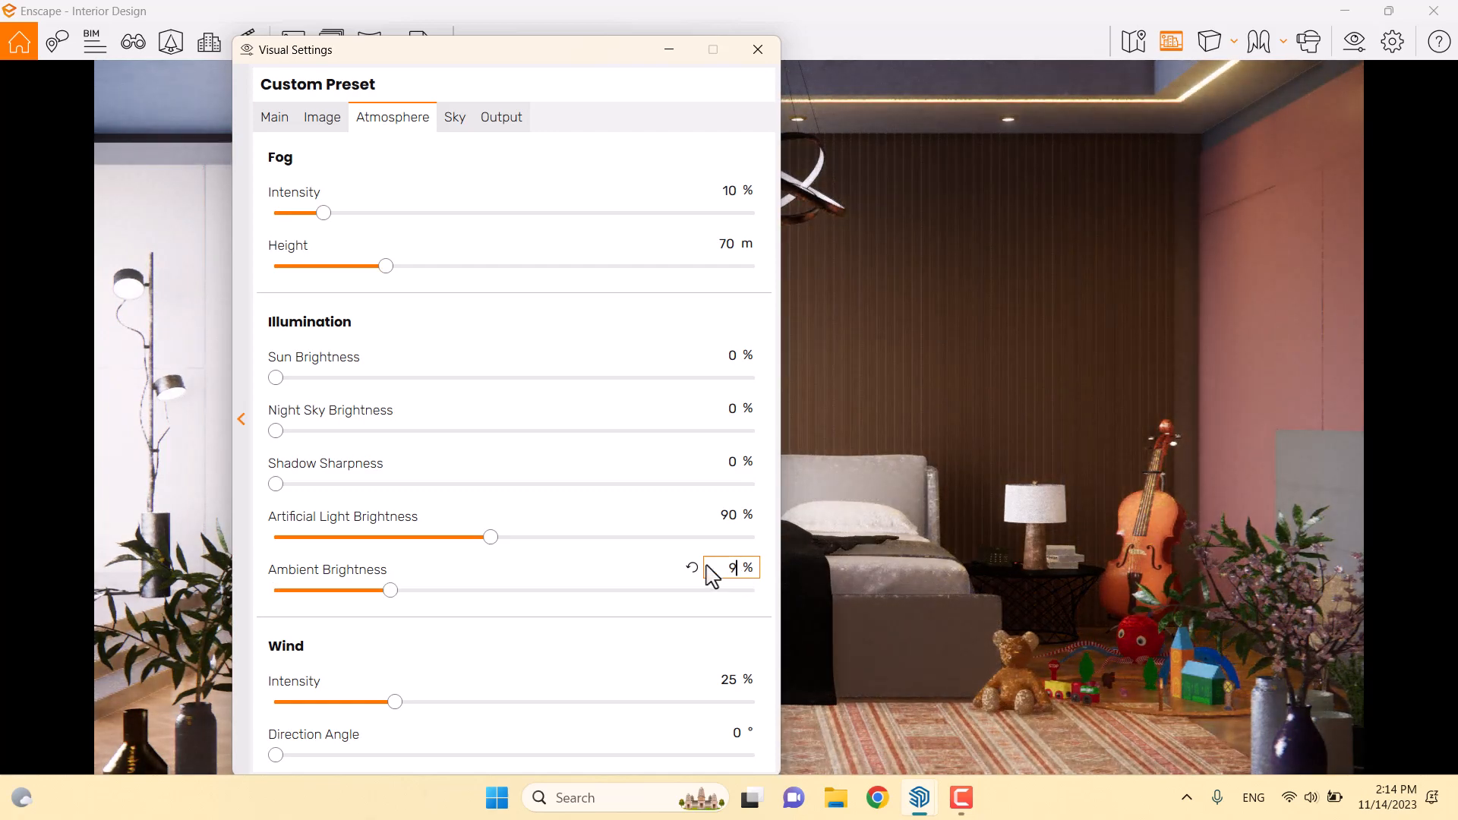
pyautogui.write('9')
pyautogui.press('Return')
pyautogui.doubleClick(730, 569)
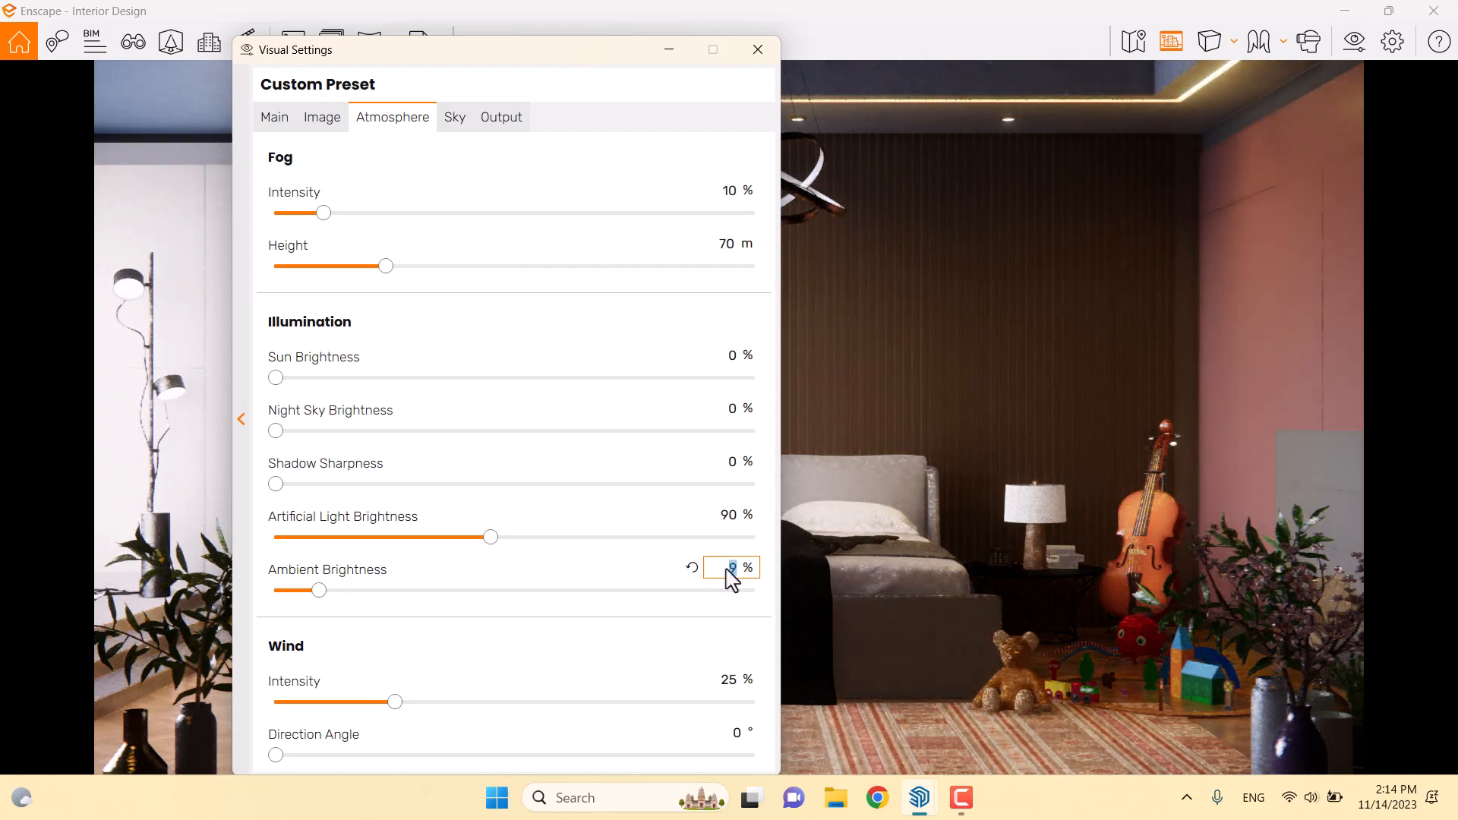
pyautogui.write('6')
pyautogui.press('Return')
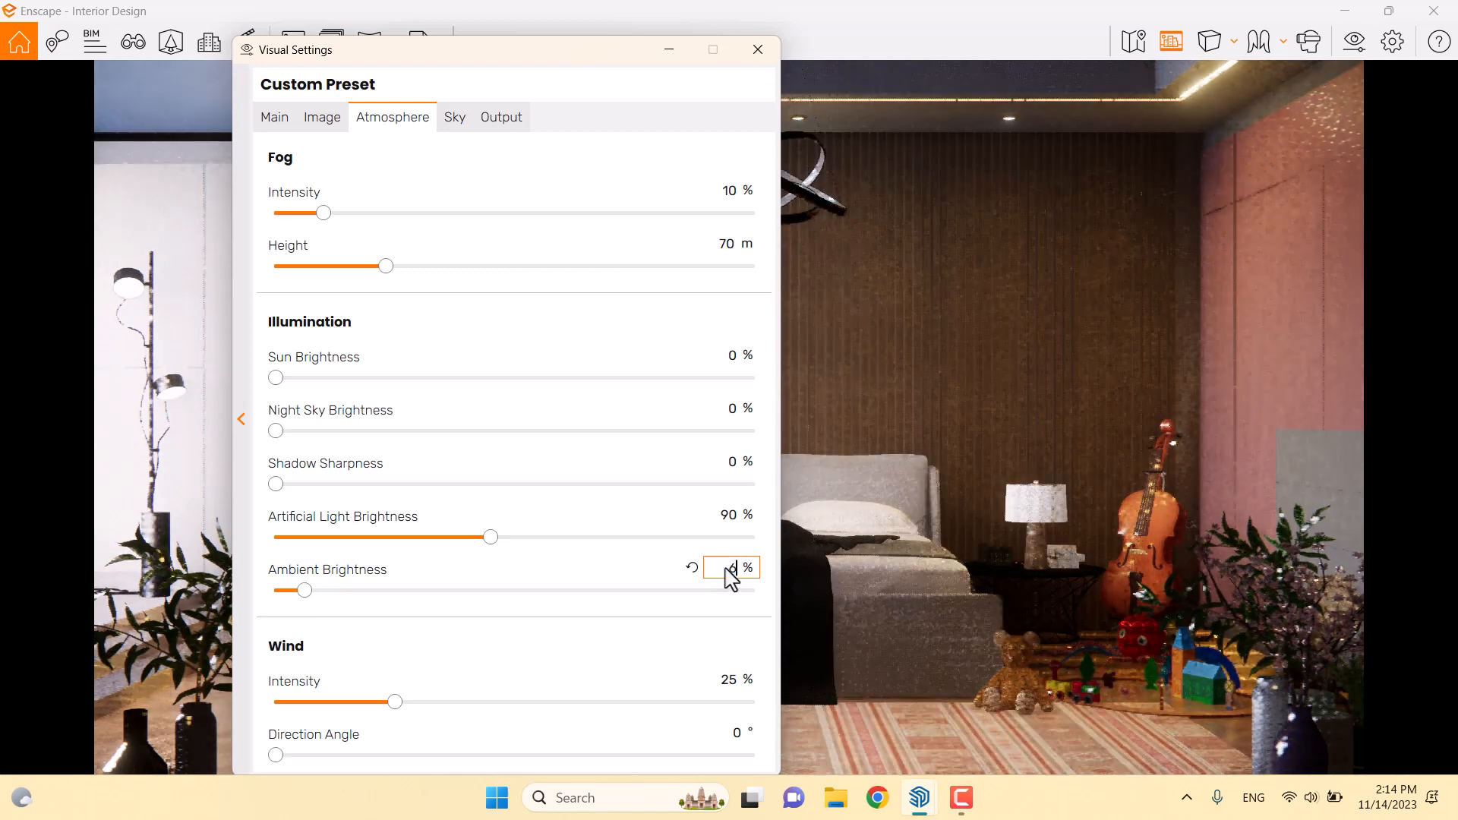
# Zero the wind intensity and all four cloud values on the Sky settings
pyautogui.doubleClick(727, 679)
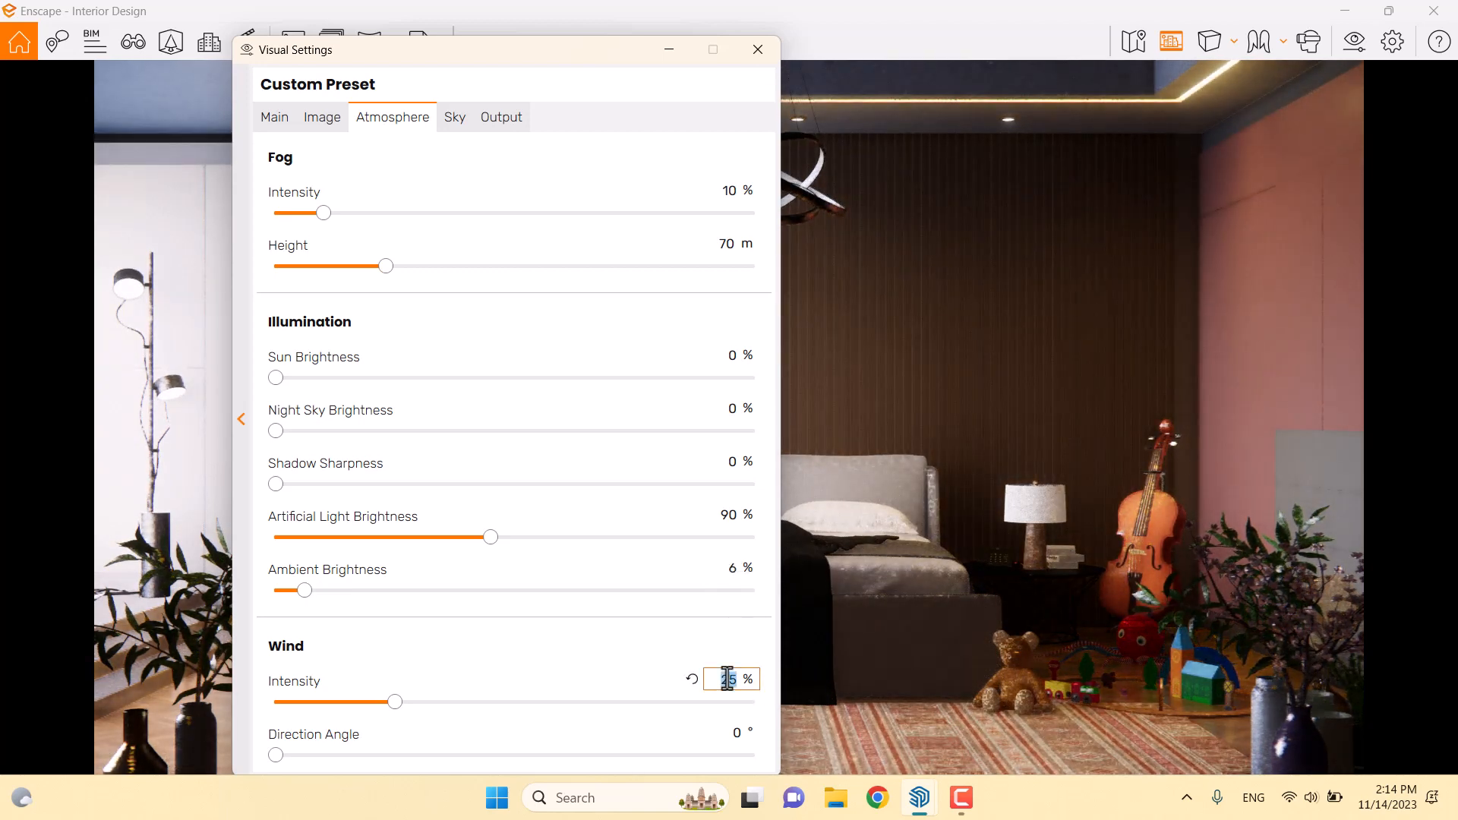
pyautogui.write('0')
pyautogui.press('Return')
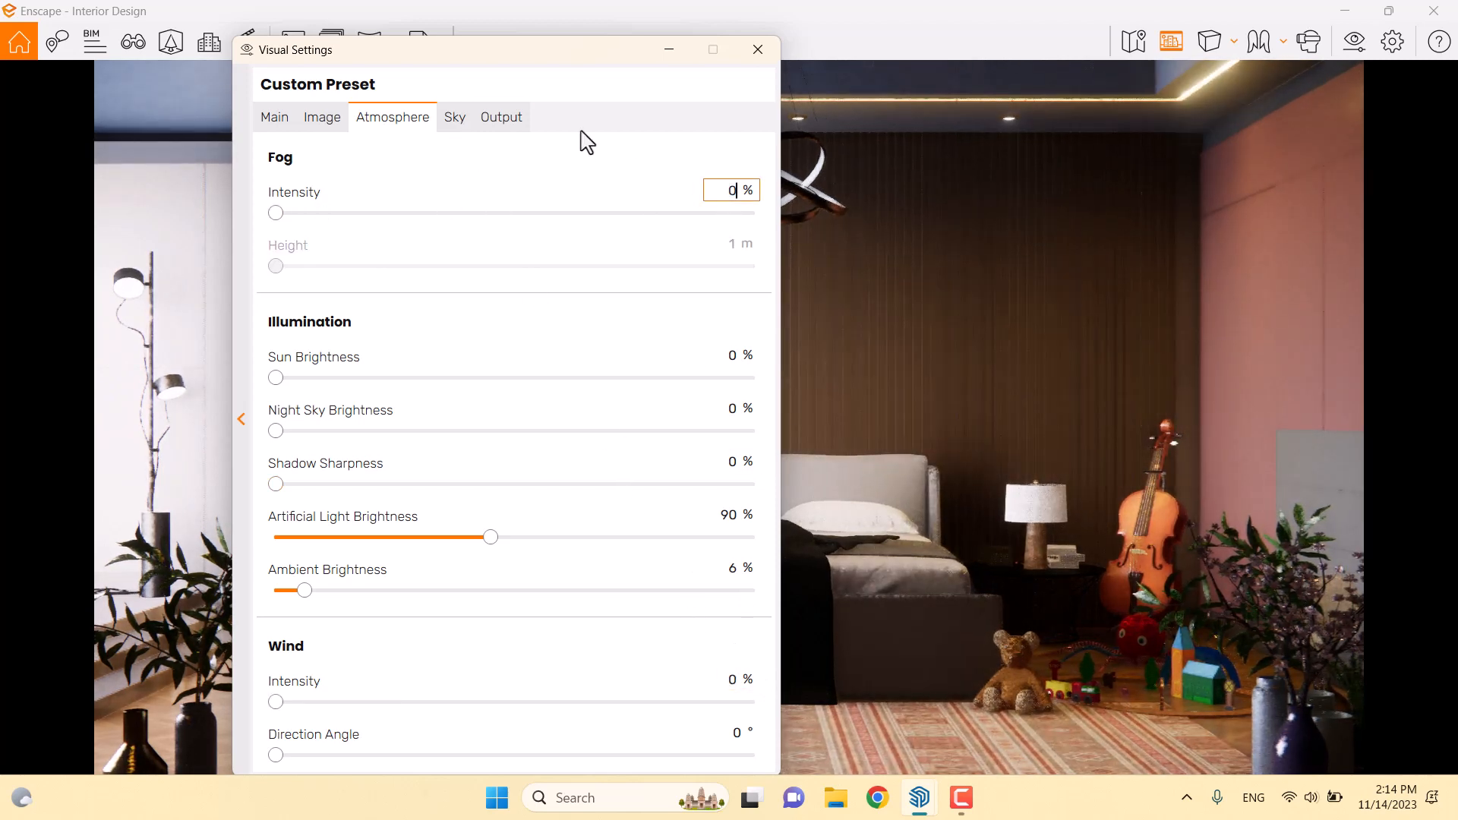
pyautogui.click(455, 117)
pyautogui.doubleClick(749, 587)
pyautogui.write('0')
pyautogui.doubleClick(726, 532)
pyautogui.write('0')
pyautogui.doubleClick(723, 479)
pyautogui.write('0')
pyautogui.doubleClick(722, 428)
pyautogui.write('0')
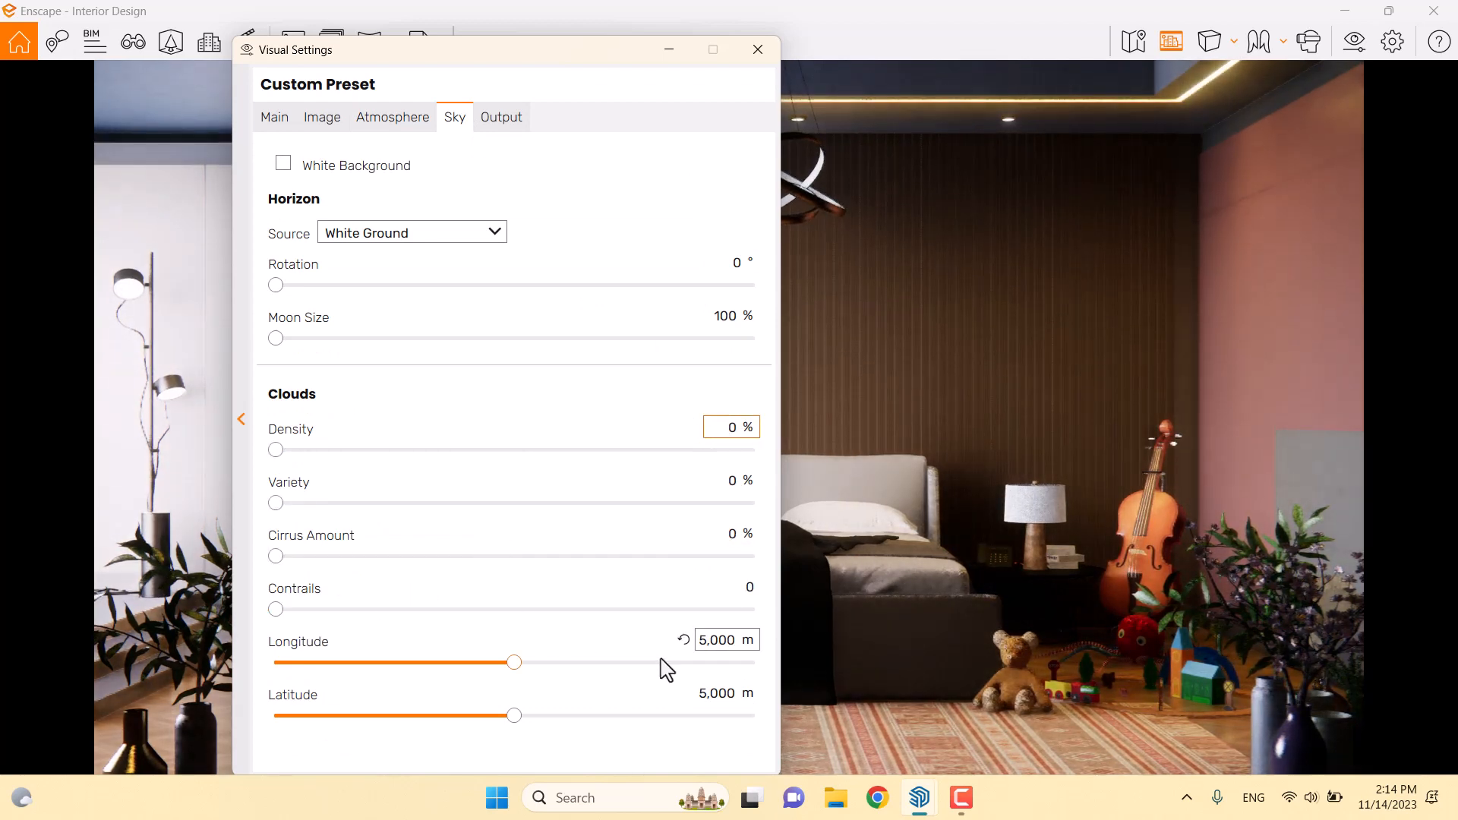
# Set the horizon to White Cubes and keep the output resolution at Full HD
pyautogui.click(410, 234)
pyautogui.click(391, 442)
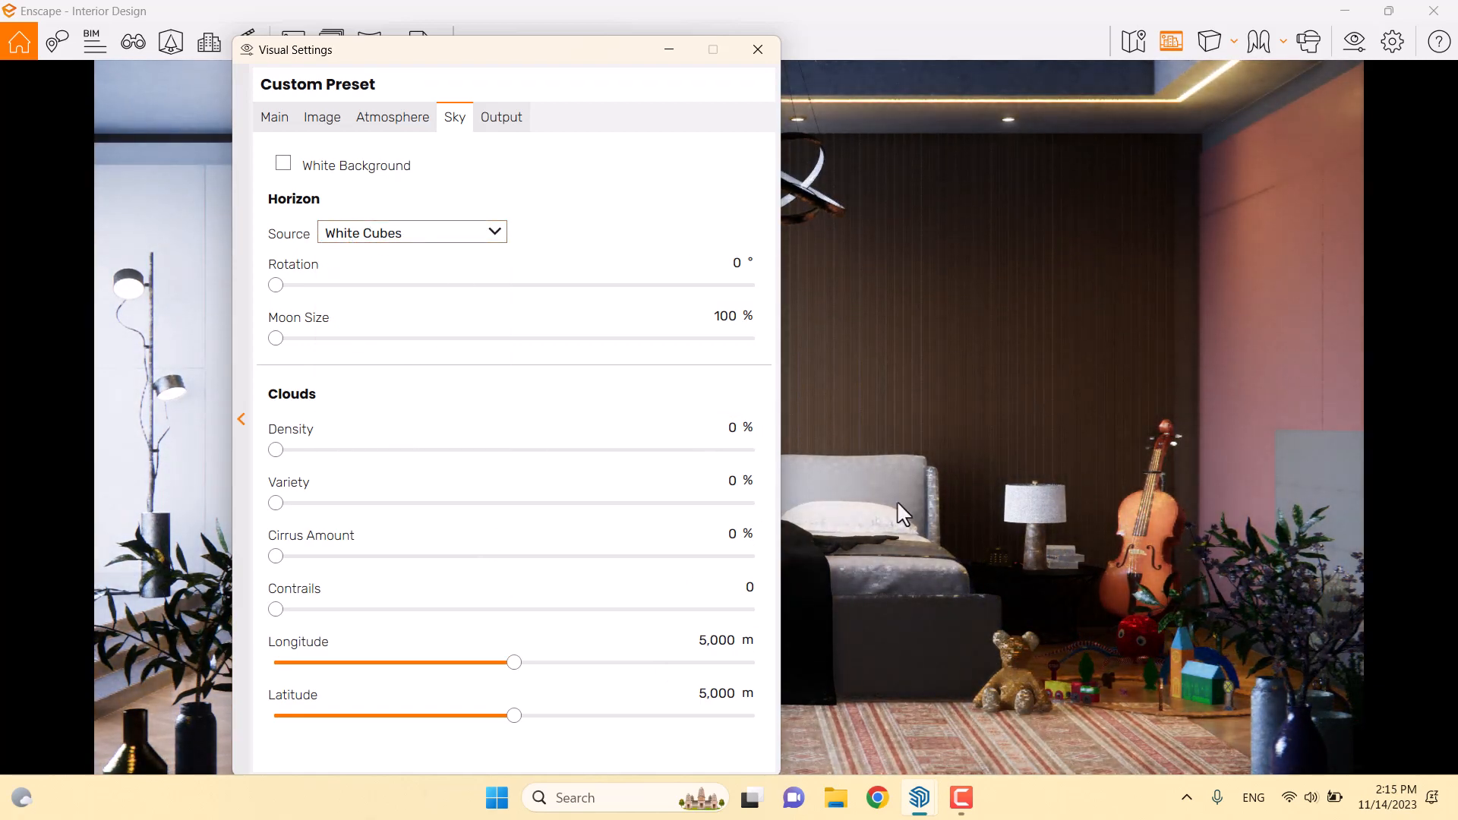
pyautogui.click(514, 117)
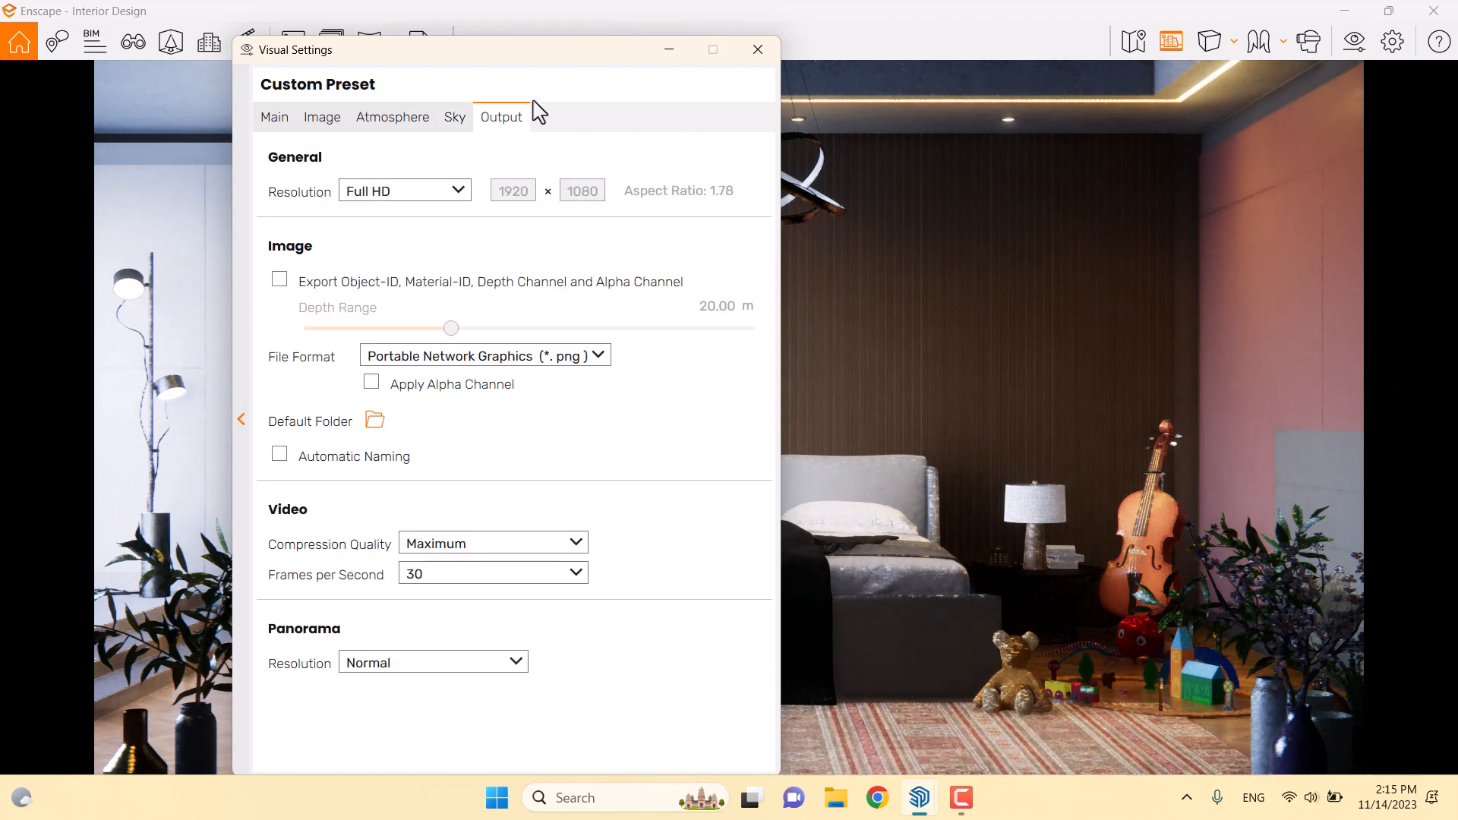
pyautogui.click(405, 193)
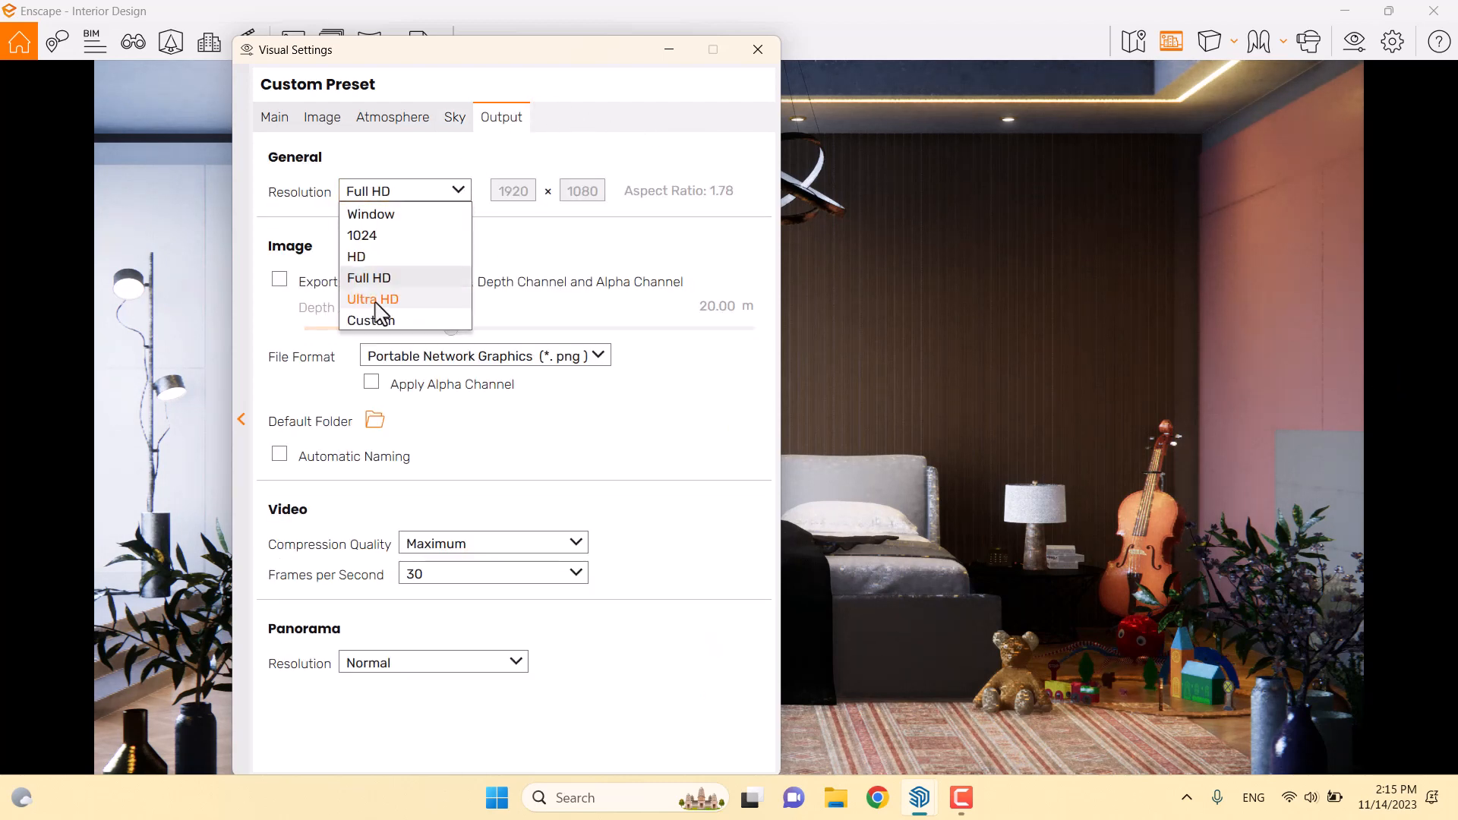
pyautogui.click(520, 257)
# Enable Auto Contrast and dock the render window on the right half of the screen
pyautogui.click(329, 128)
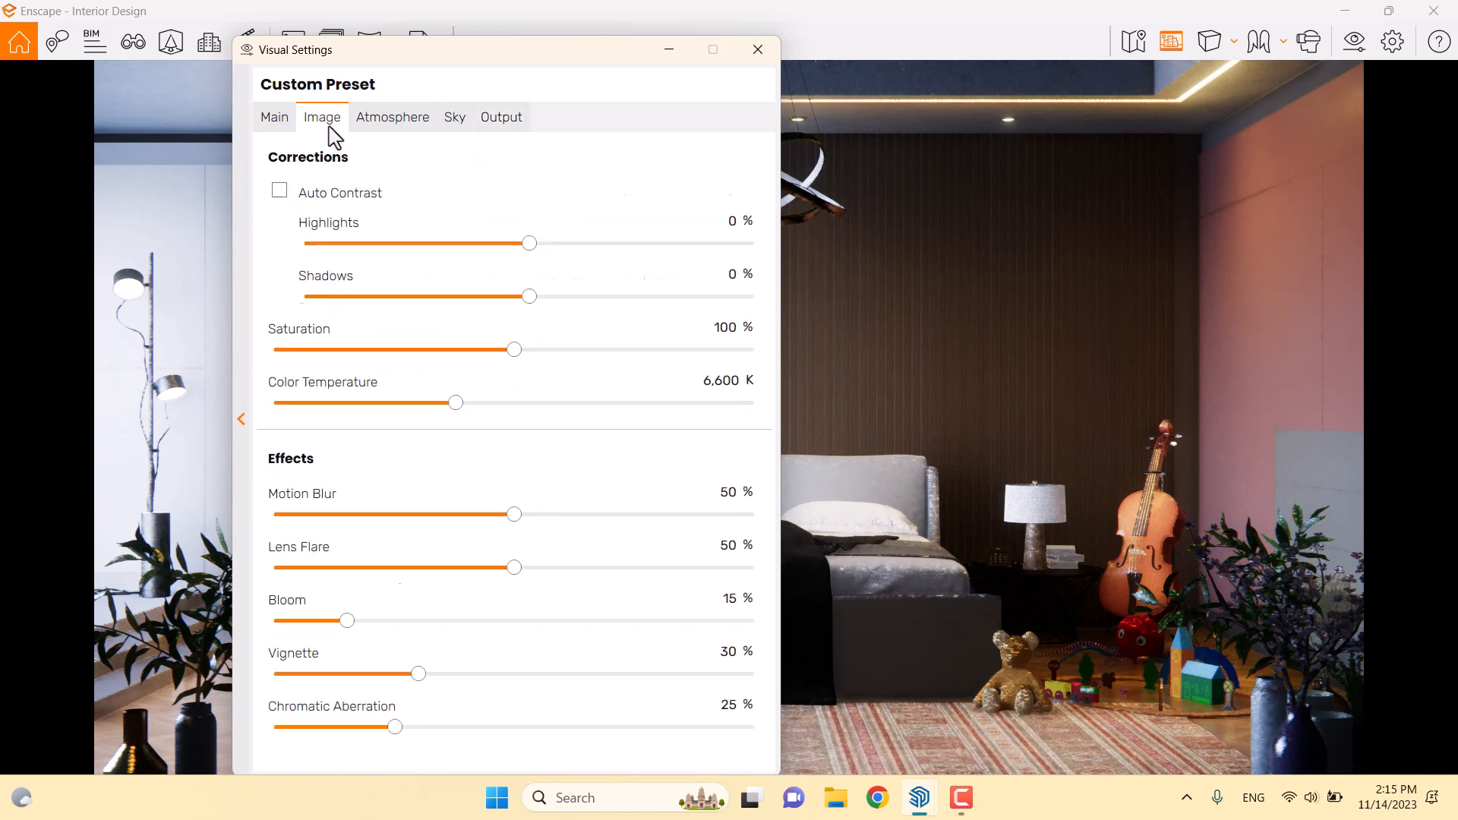
pyautogui.click(293, 194)
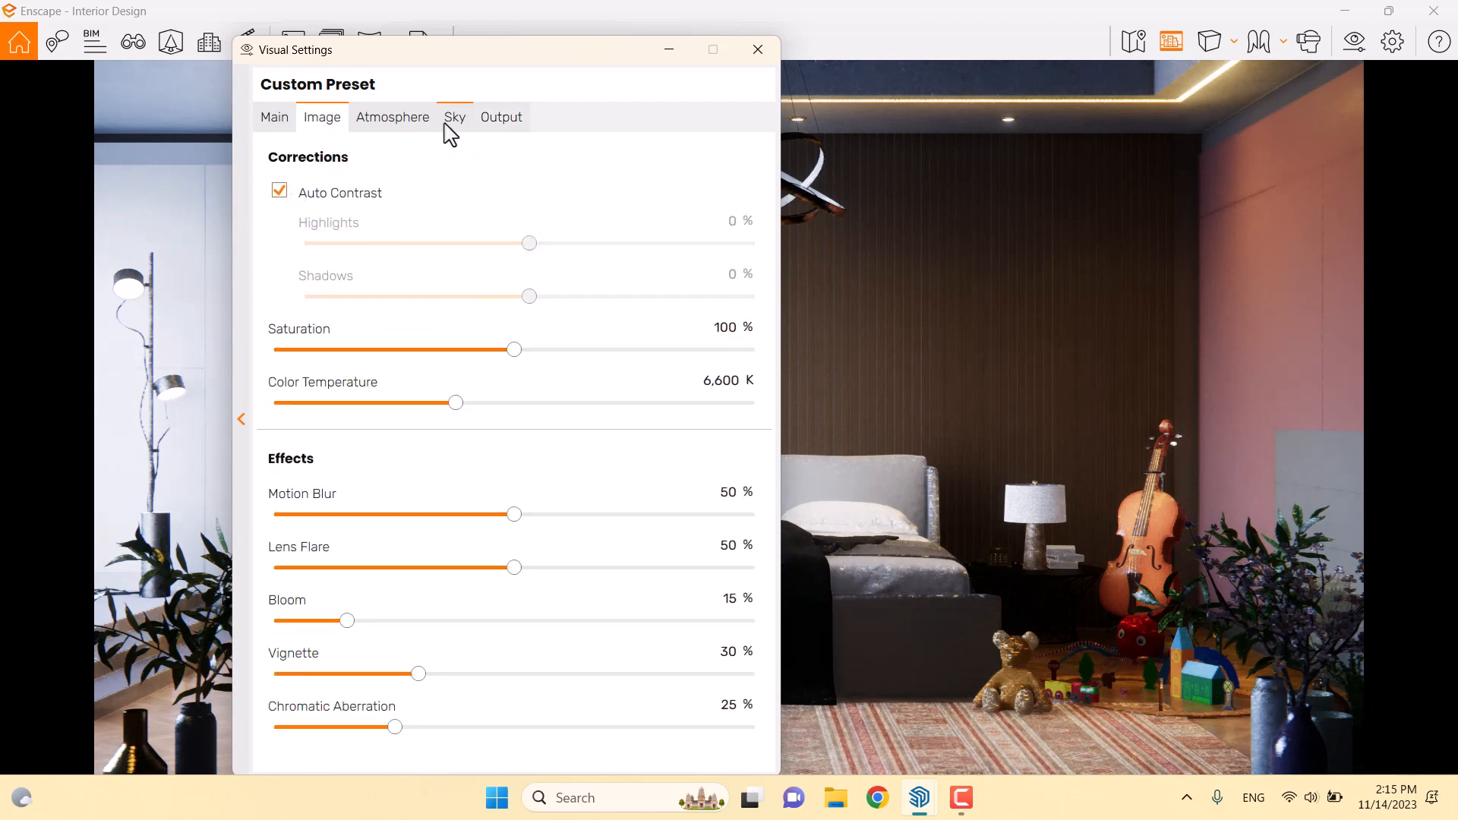
pyautogui.moveTo(884, 12); pyautogui.dragTo(1456, 179)
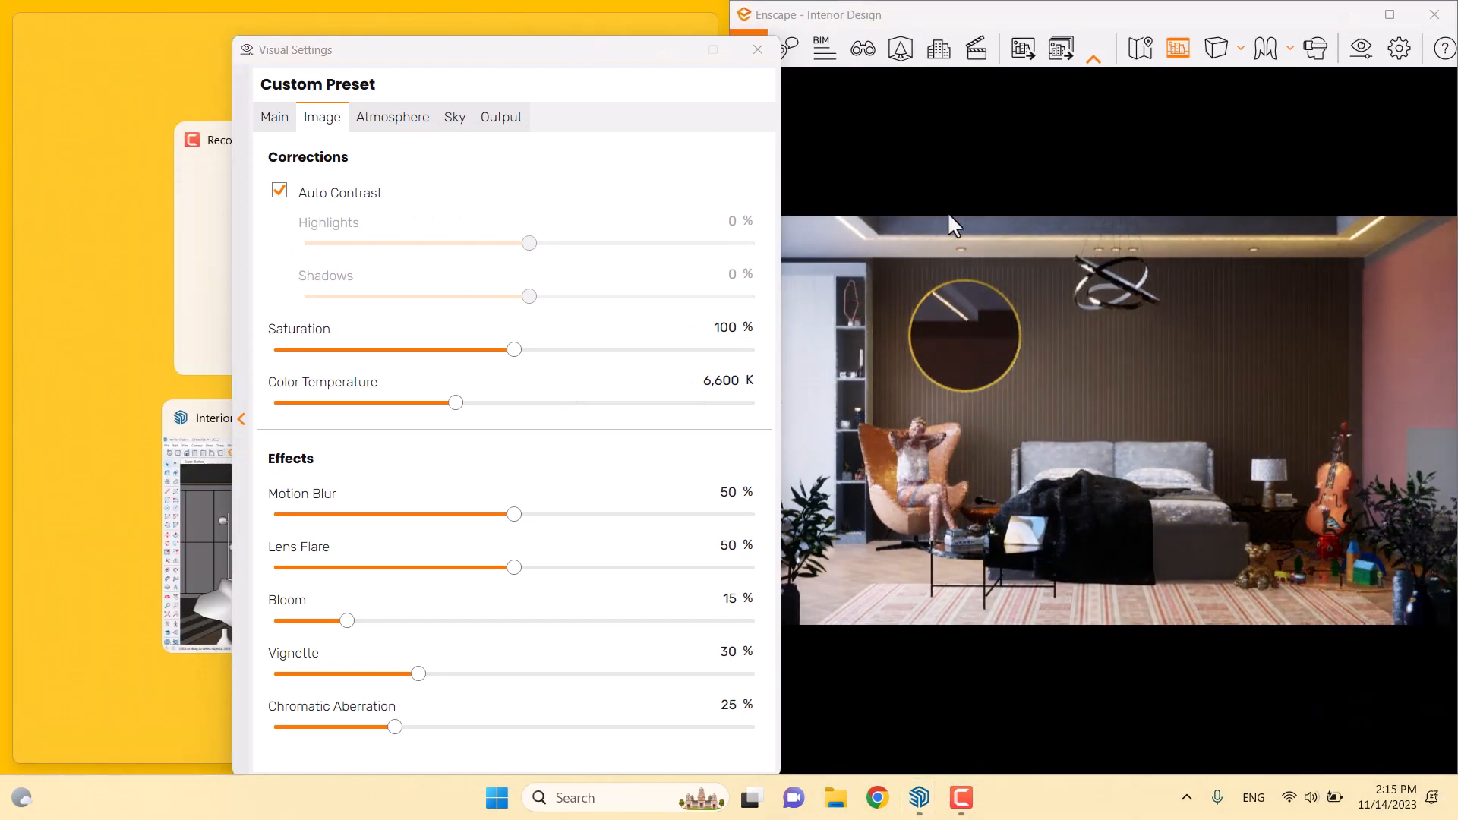
pyautogui.moveTo(521, 67); pyautogui.dragTo(403, 47)
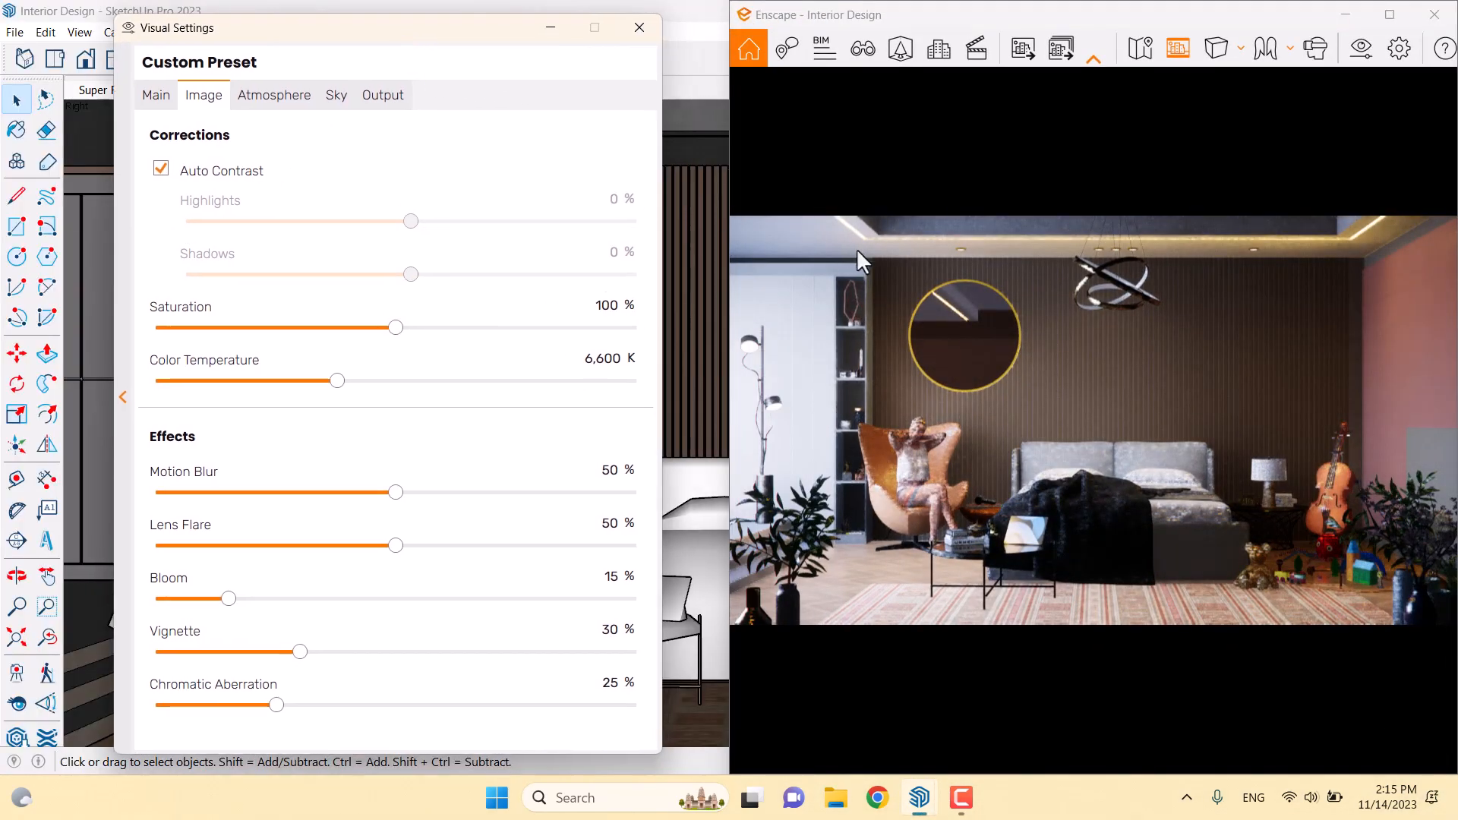
pyautogui.click(1060, 480)
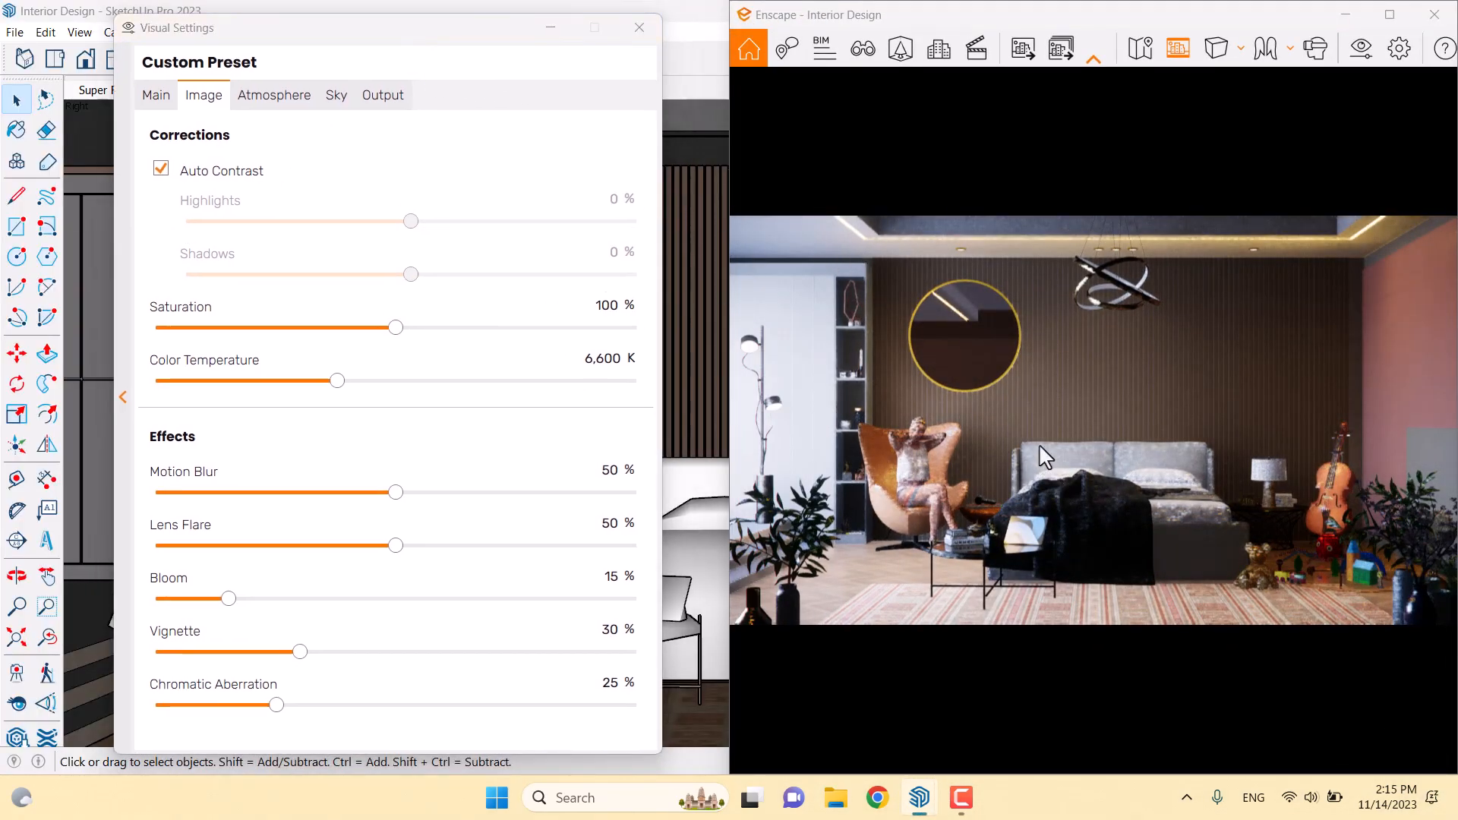
# Raise saturation to 111% and set the colour temperature to 5,000 K
pyautogui.moveTo(396, 328); pyautogui.dragTo(423, 328)
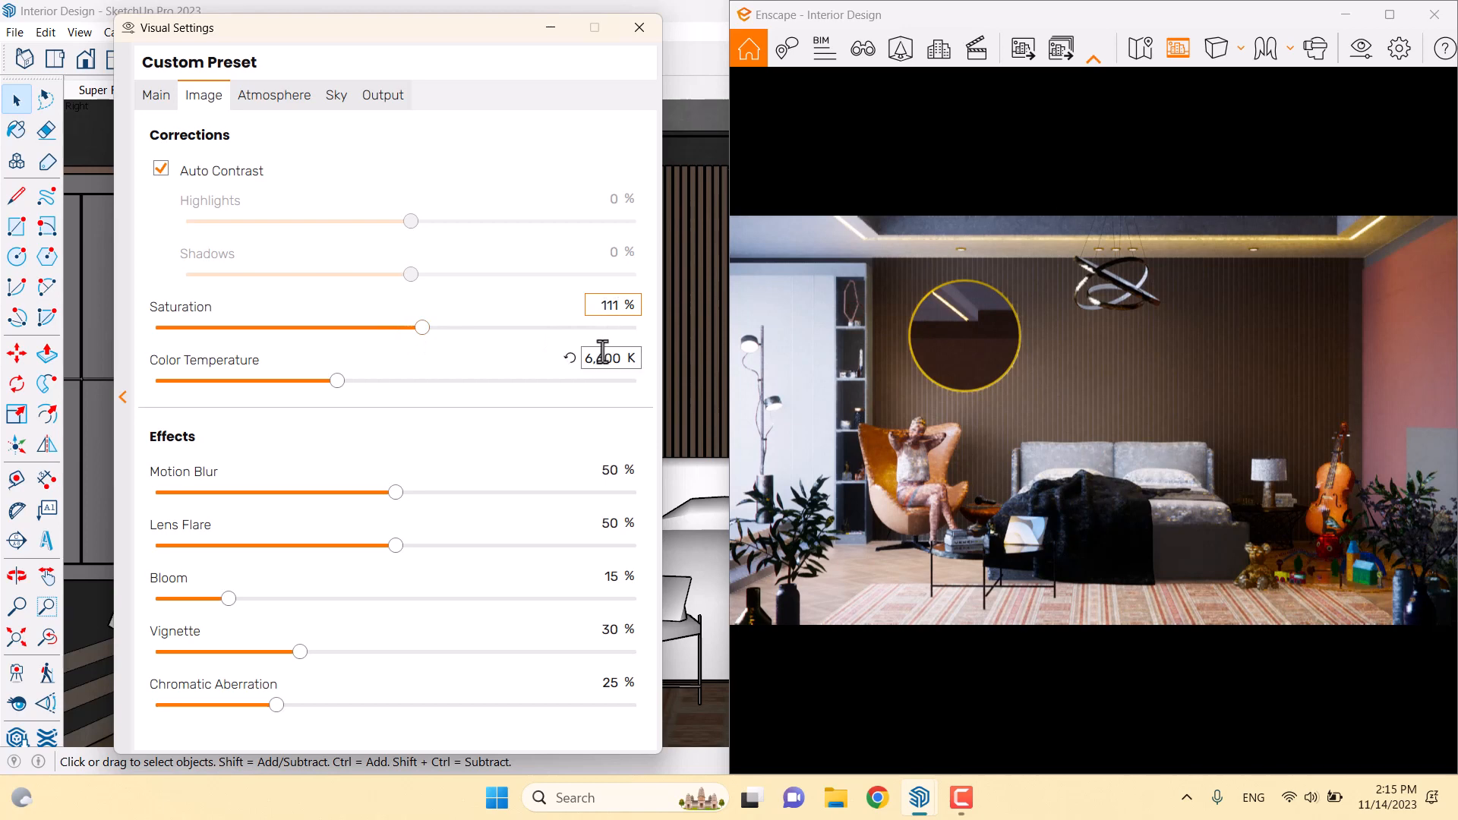
pyautogui.moveTo(335, 389); pyautogui.dragTo(265, 384)
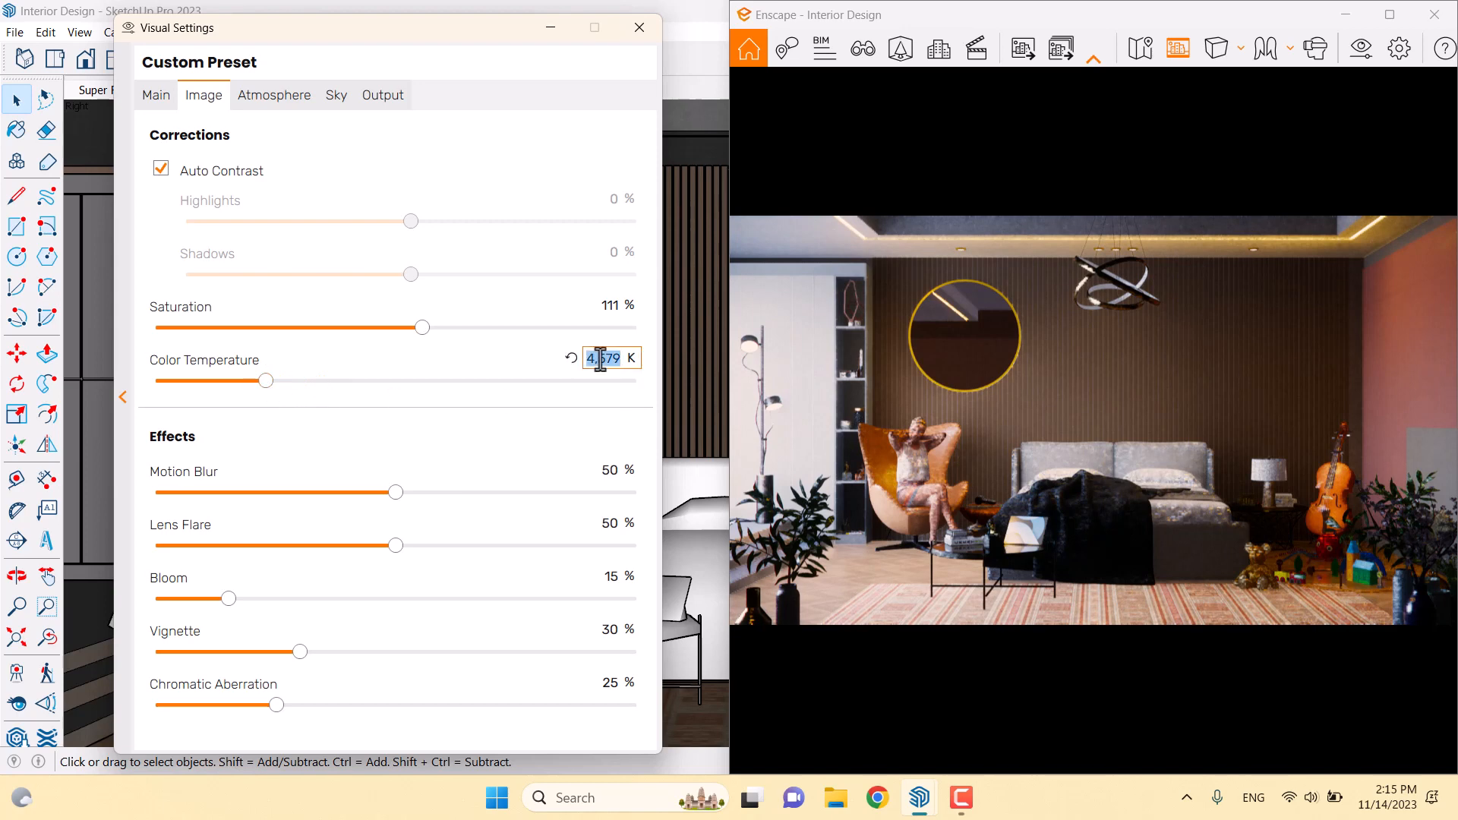
pyautogui.write('5')
# Set Ambient Brightness to 26% and Sun Brightness to 21% under Atmosphere
pyautogui.click(283, 97)
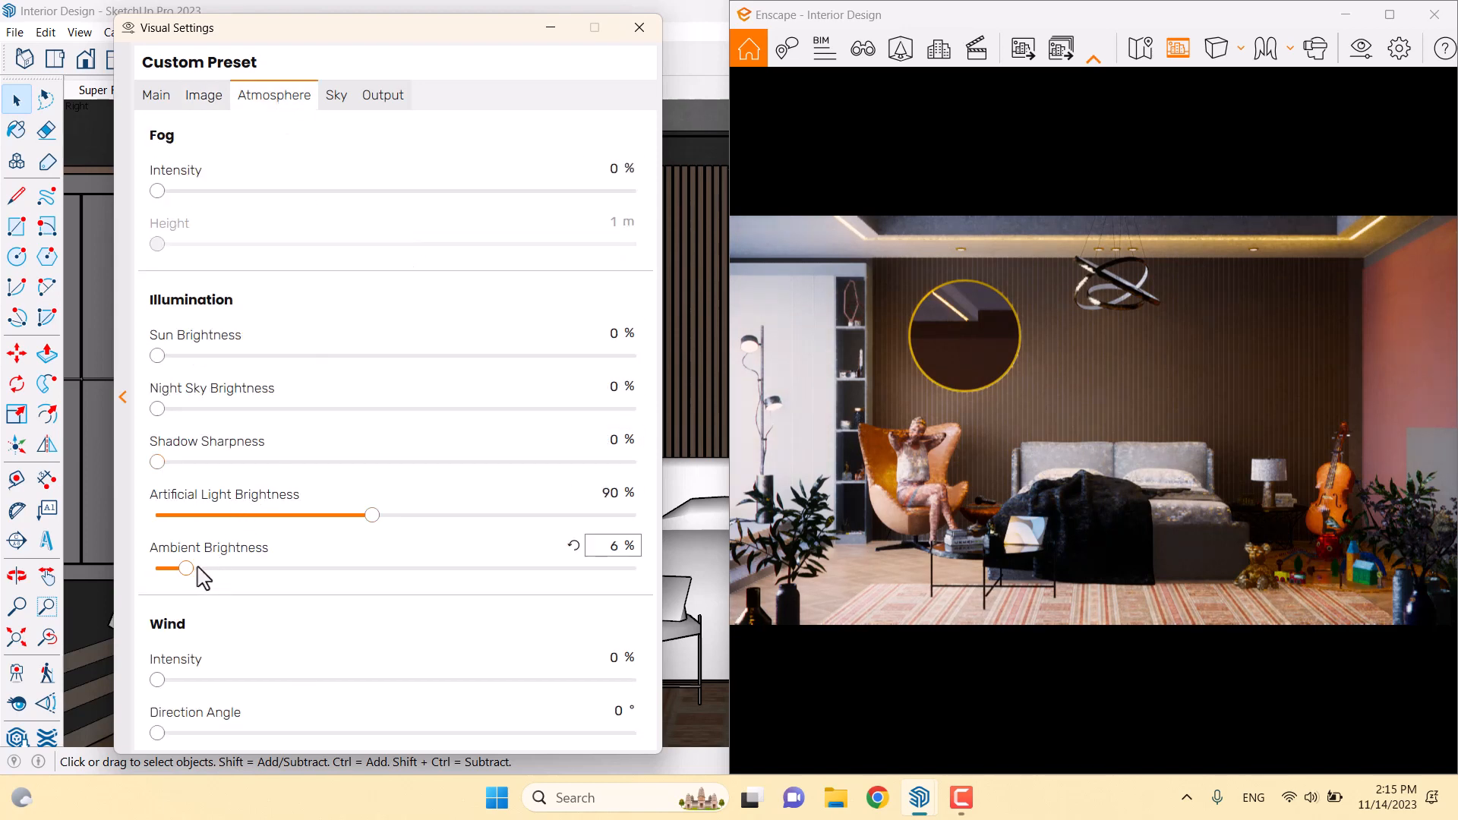
pyautogui.moveTo(191, 570); pyautogui.dragTo(218, 571)
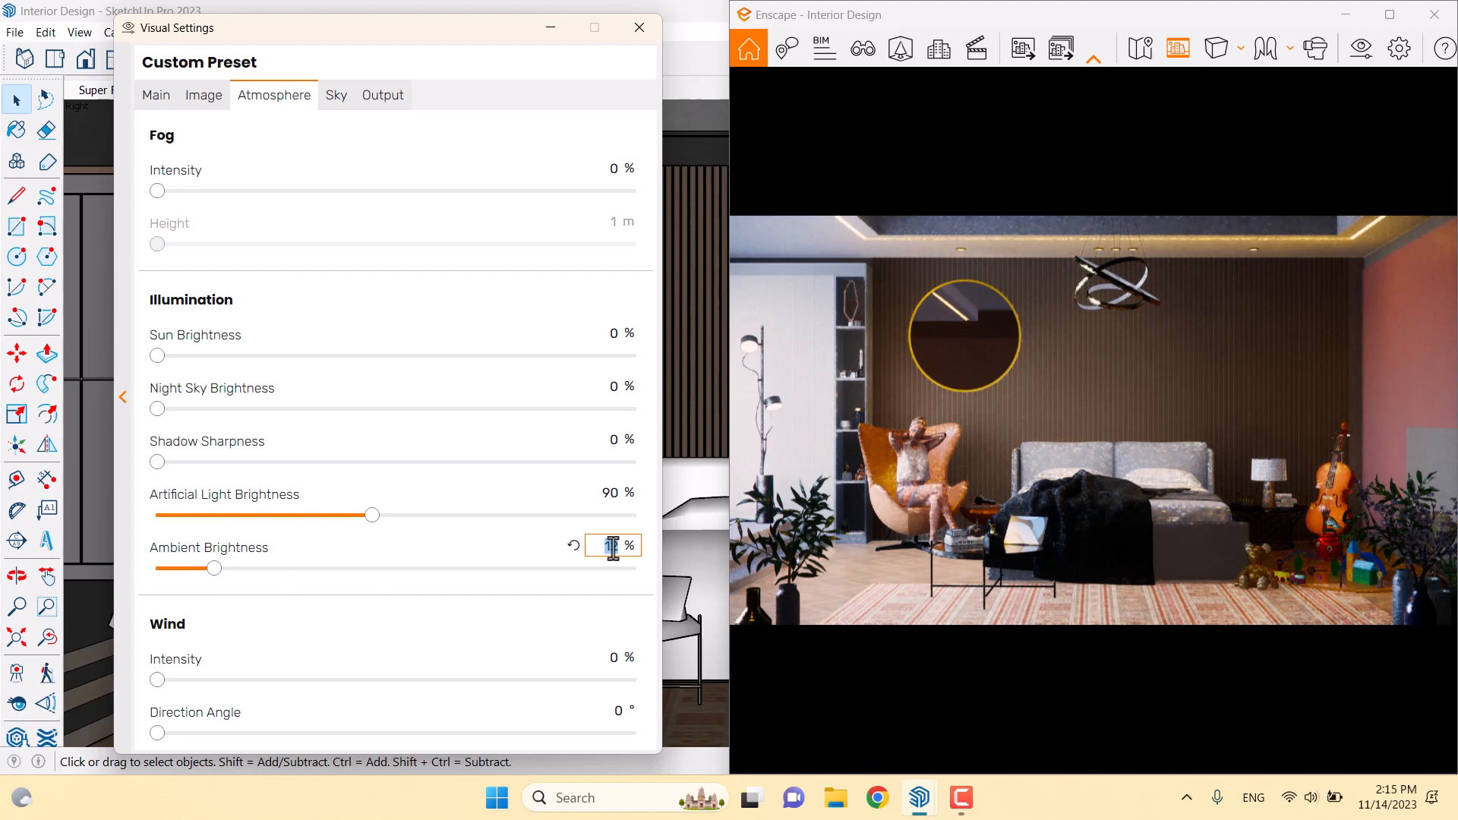
pyautogui.press('Return')
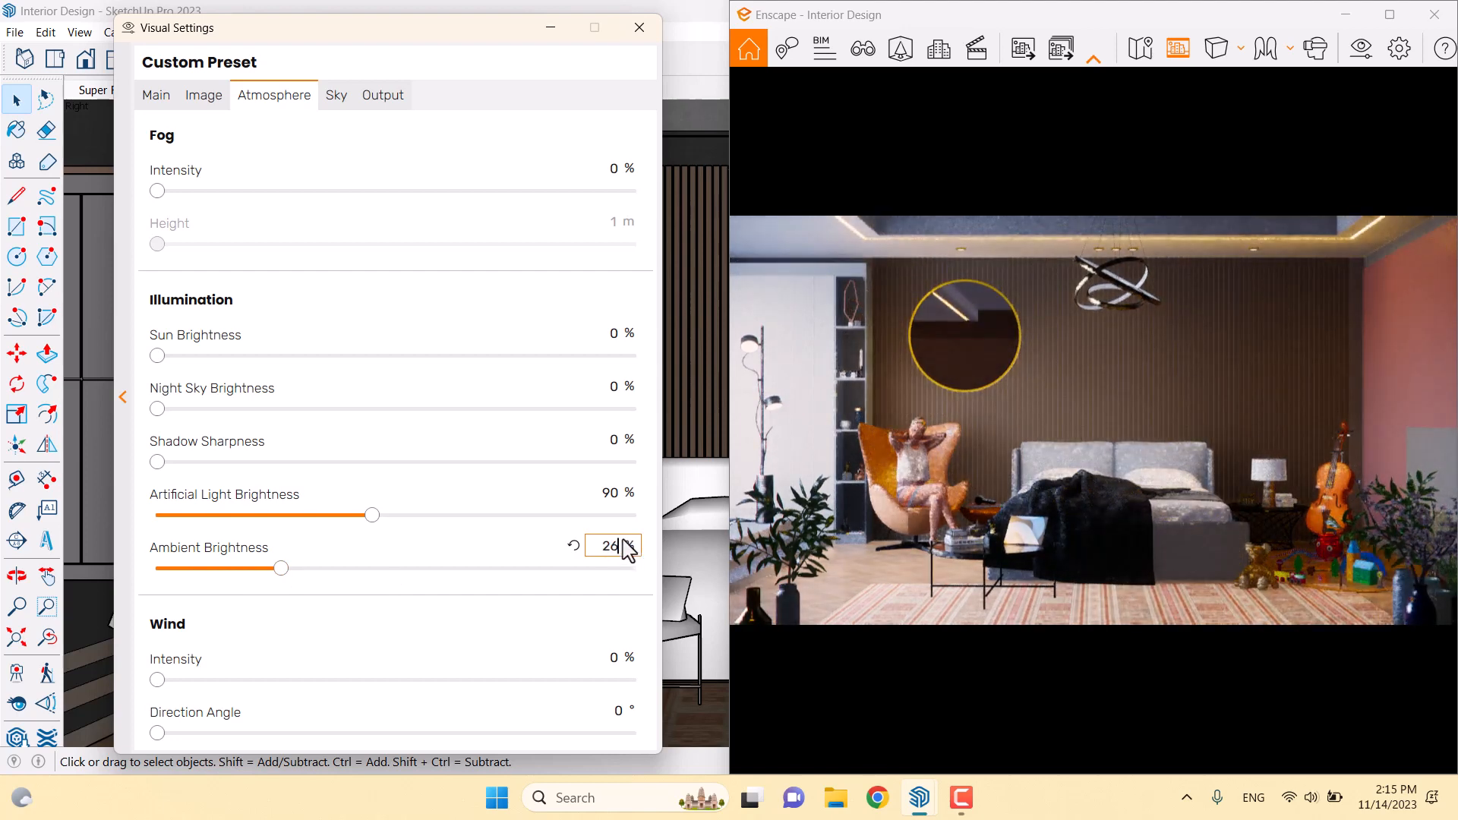
pyautogui.click(205, 98)
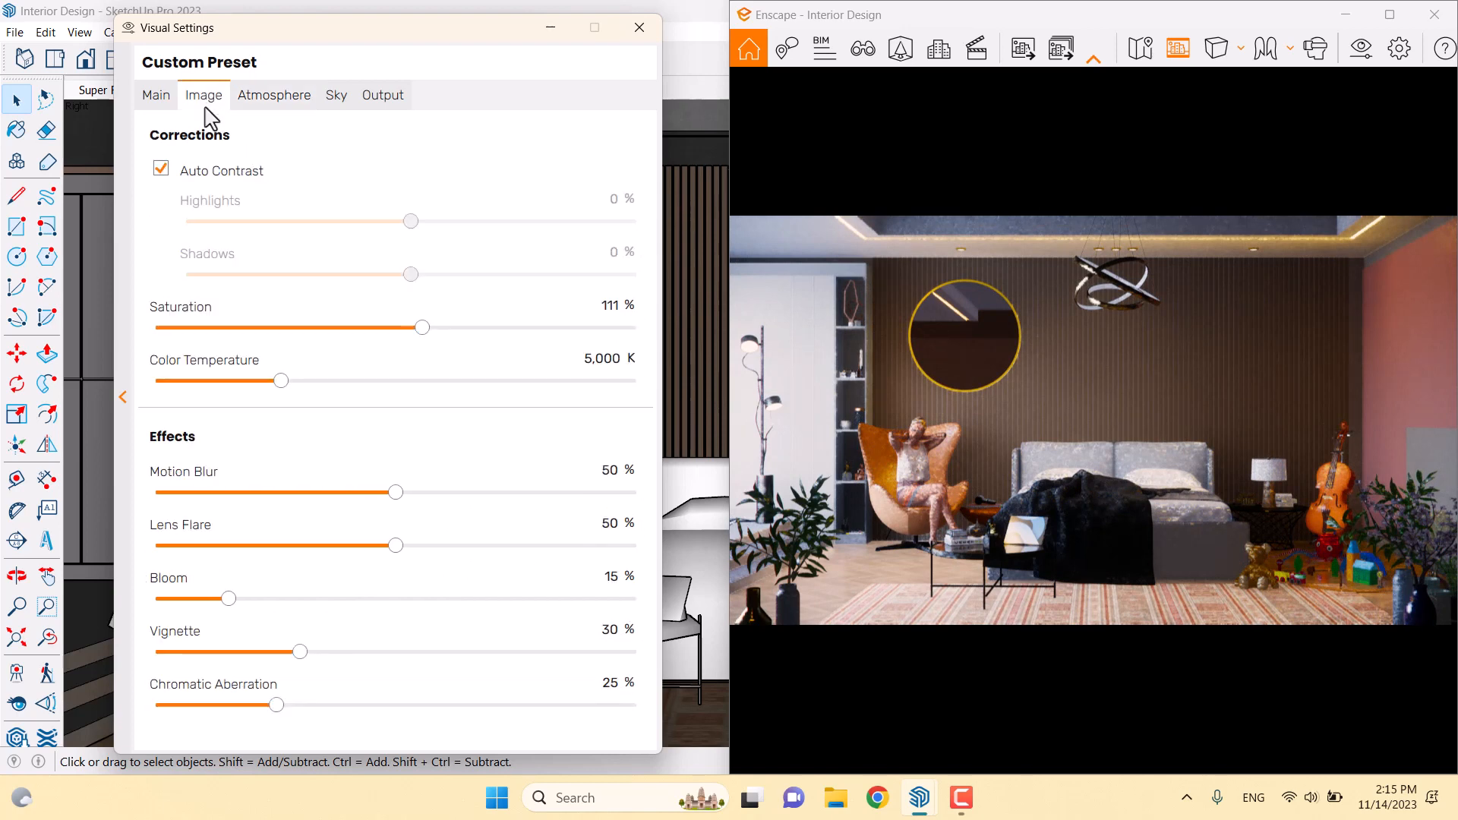
pyautogui.click(262, 97)
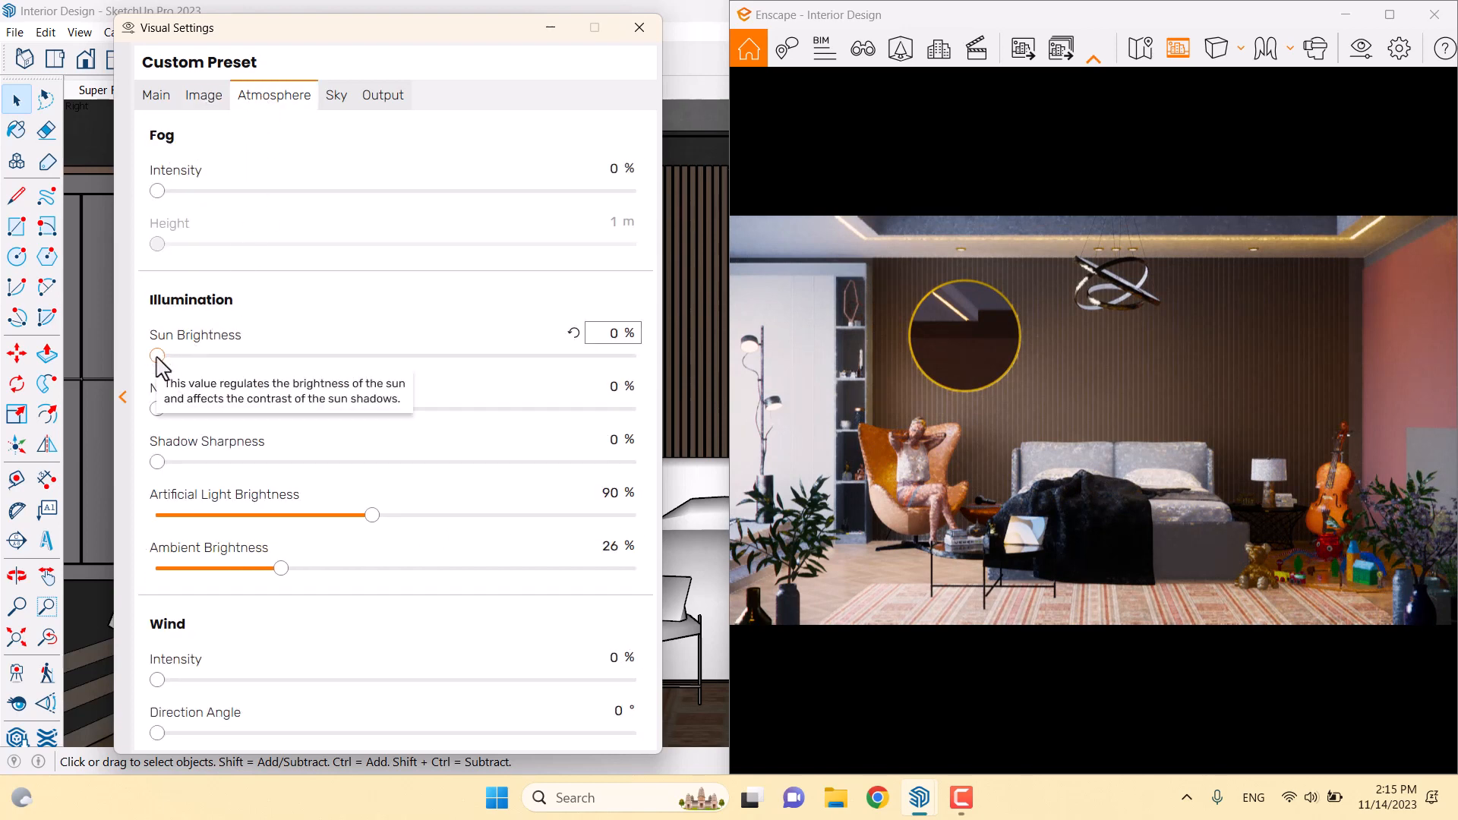
pyautogui.moveTo(160, 367); pyautogui.dragTo(181, 369)
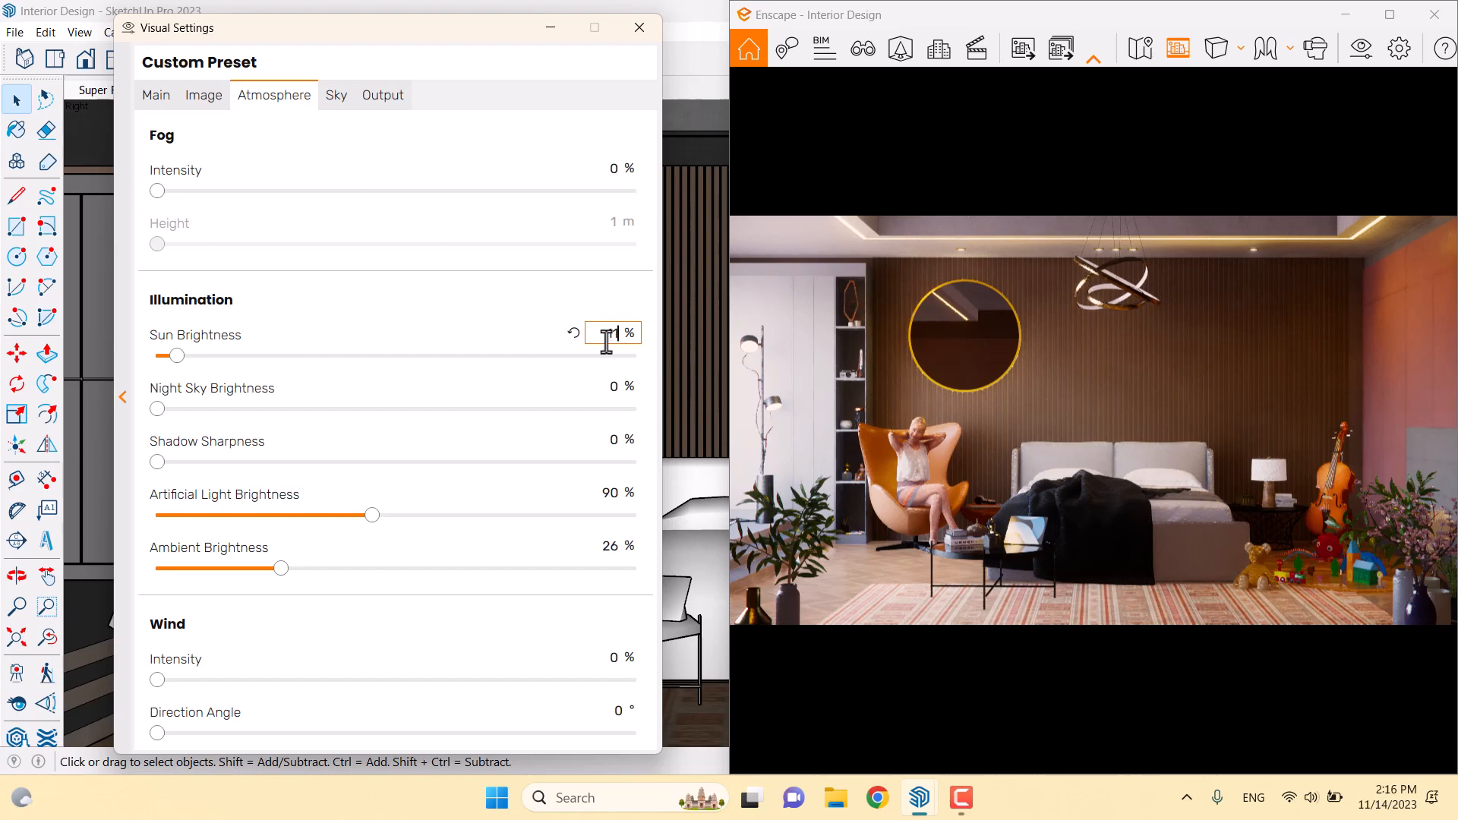
# Turn Motion Blur to 0% and set Bloom to 6% and Lens Flare to 44%
pyautogui.click(204, 97)
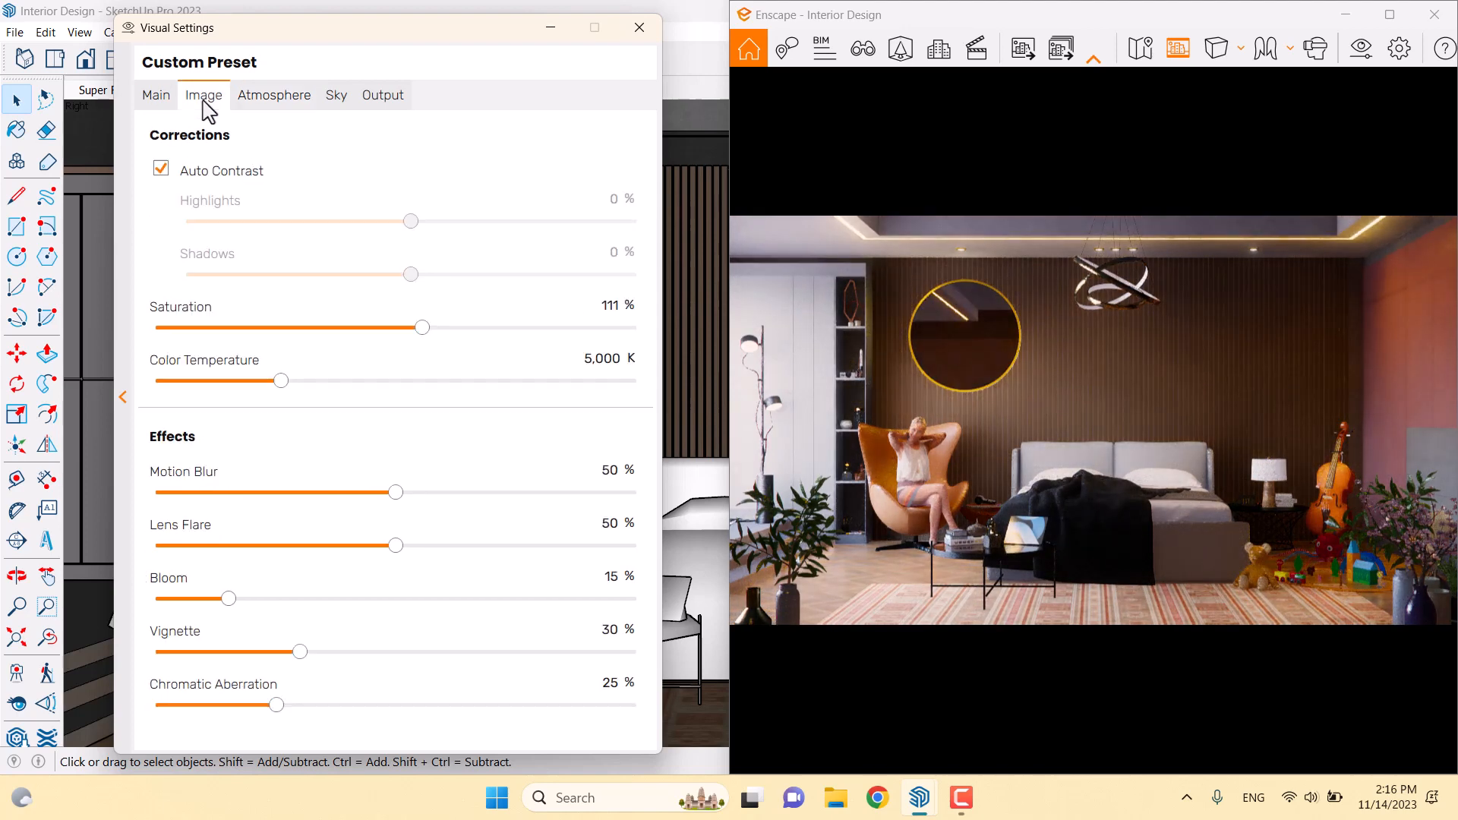
pyautogui.moveTo(394, 494); pyautogui.dragTo(47, 493)
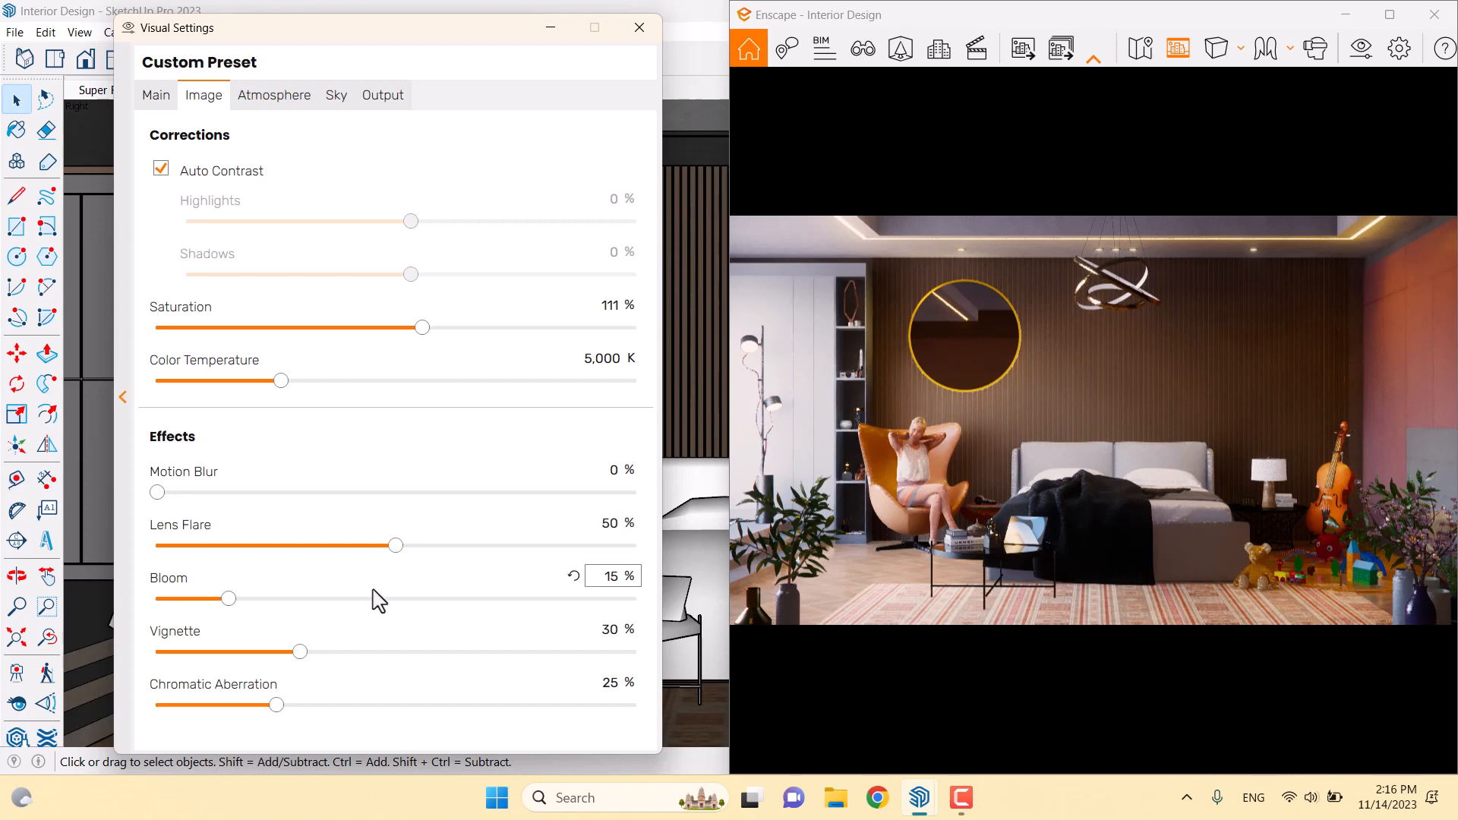
pyautogui.moveTo(238, 605); pyautogui.dragTo(295, 605)
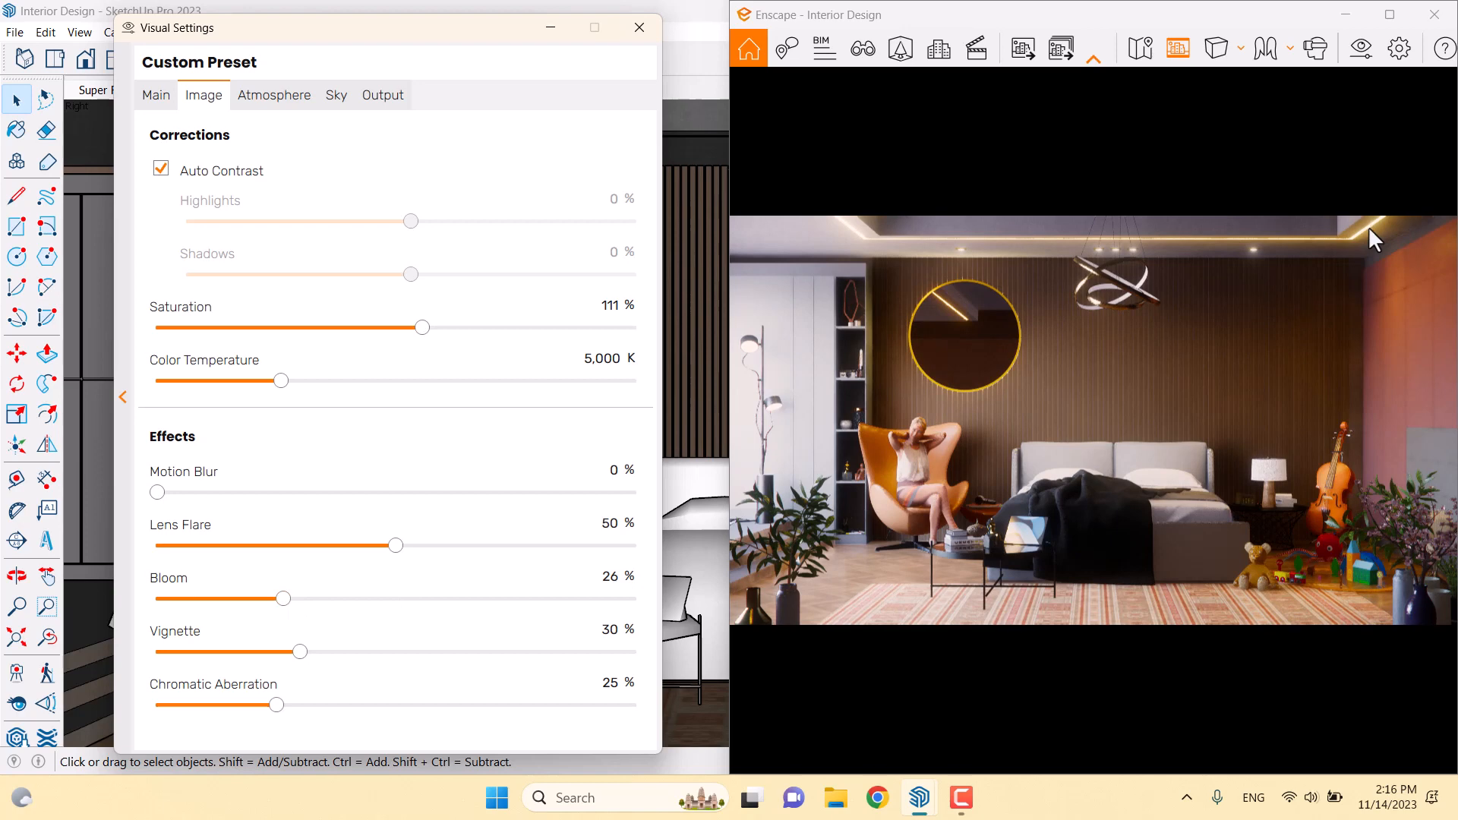
pyautogui.moveTo(294, 600); pyautogui.dragTo(368, 610)
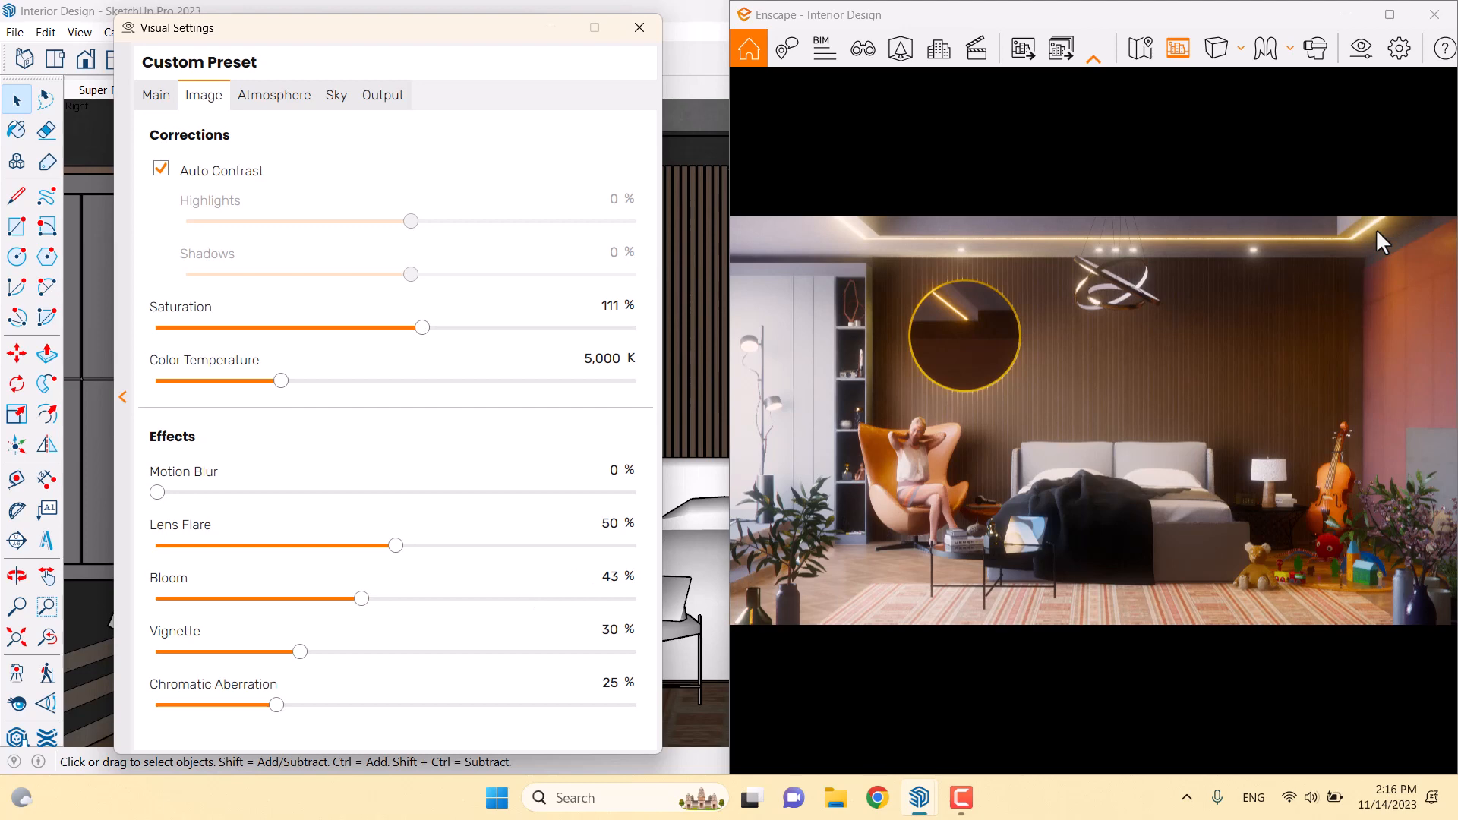
pyautogui.moveTo(413, 546); pyautogui.dragTo(501, 547)
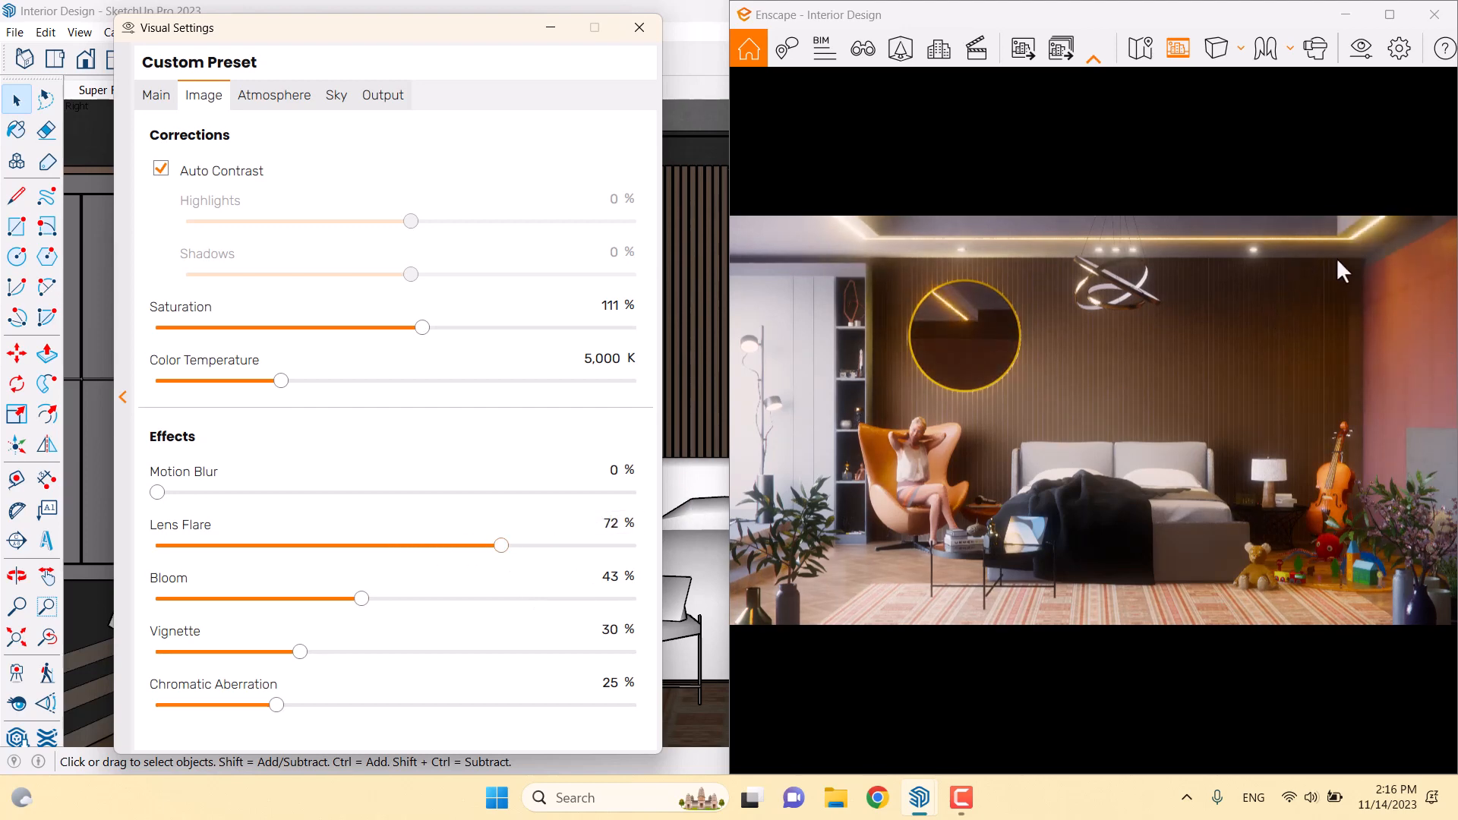
pyautogui.click(612, 576)
pyautogui.write('6')
pyautogui.click(611, 522)
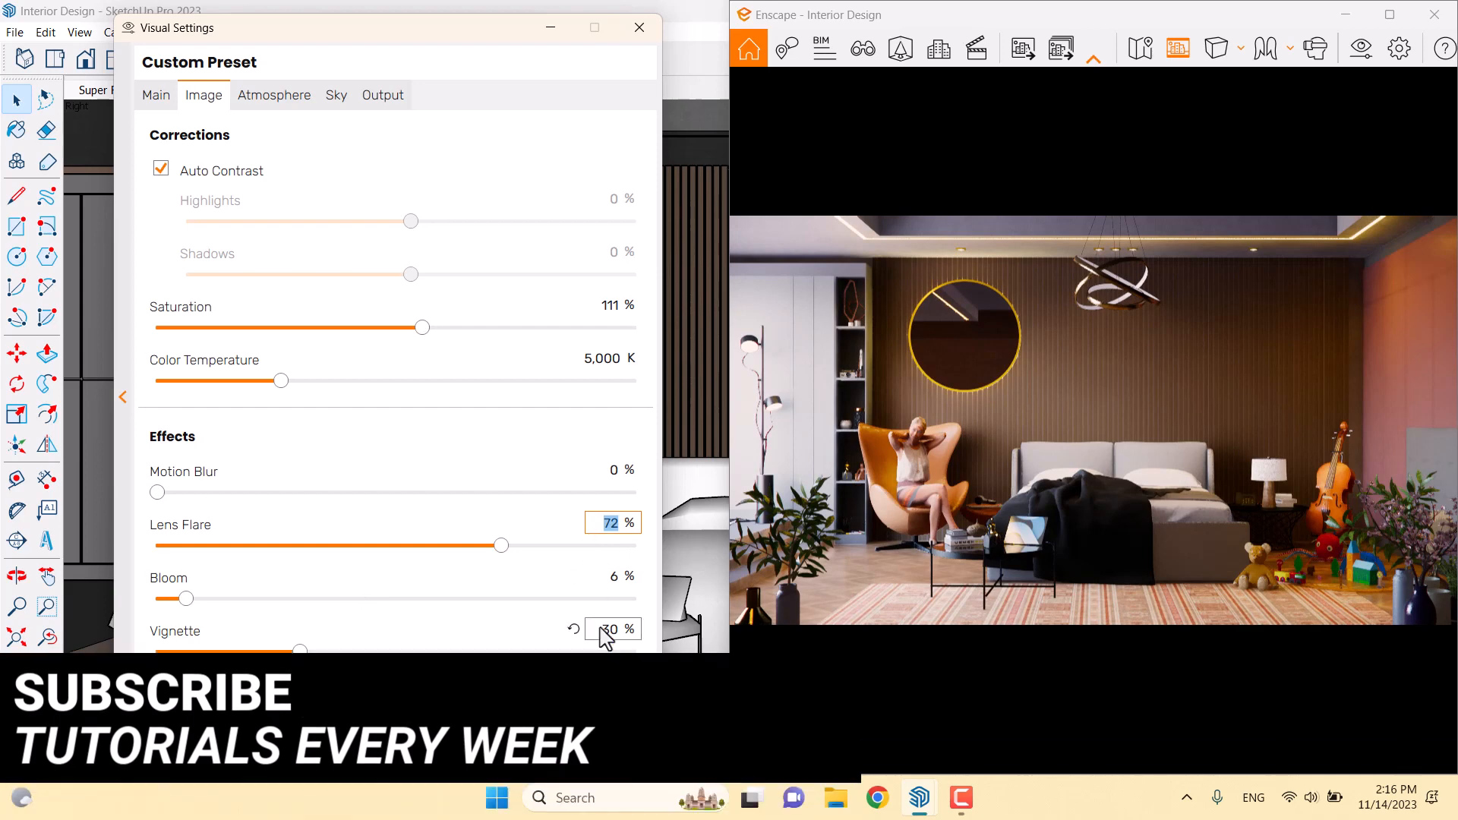
pyautogui.write('44')
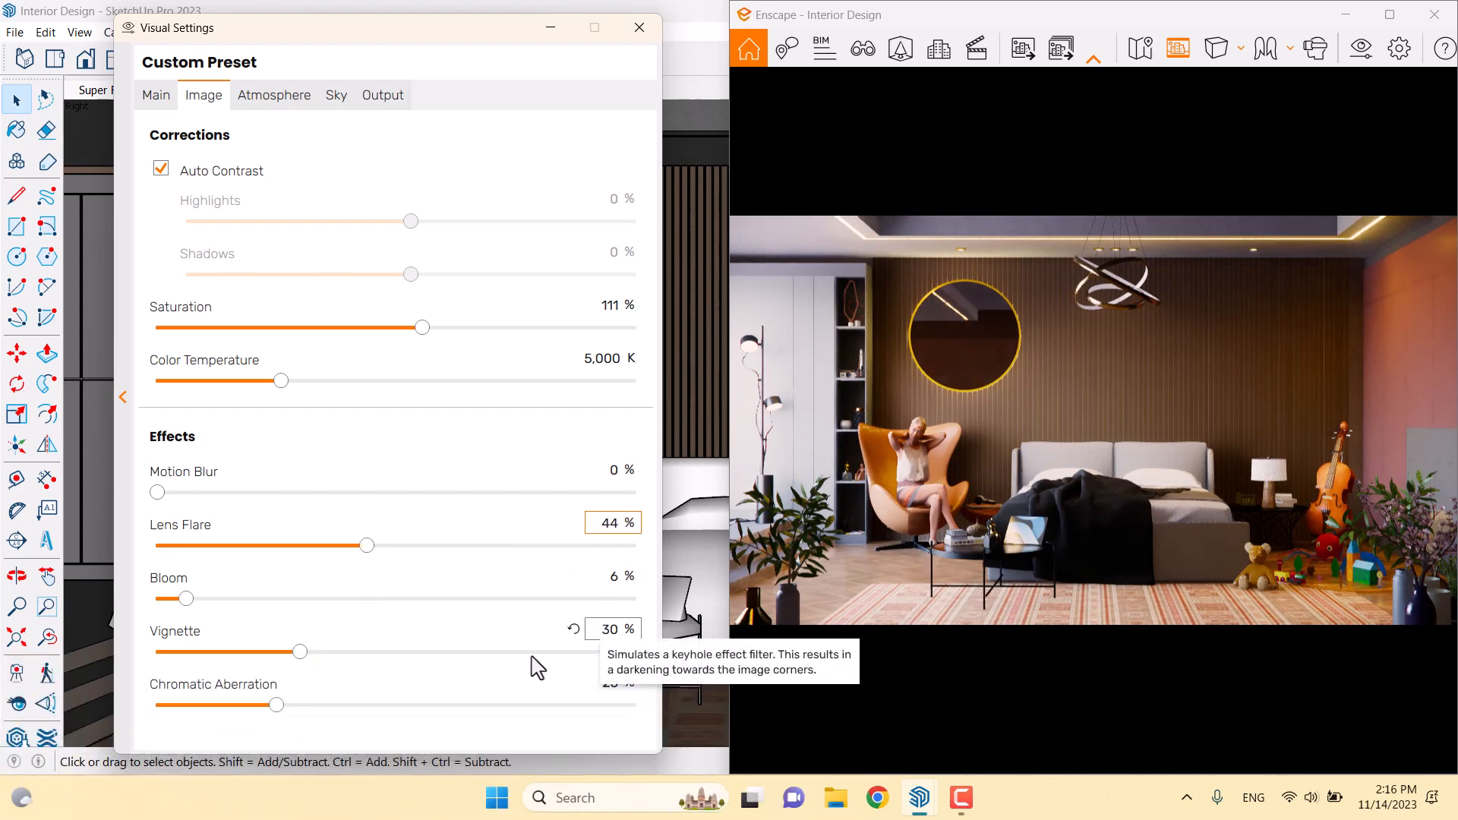
pyautogui.click(610, 632)
# Set Vignette to 62% and Chromatic Aberration to 1%
pyautogui.moveTo(304, 653); pyautogui.dragTo(499, 652)
pyautogui.click(616, 629)
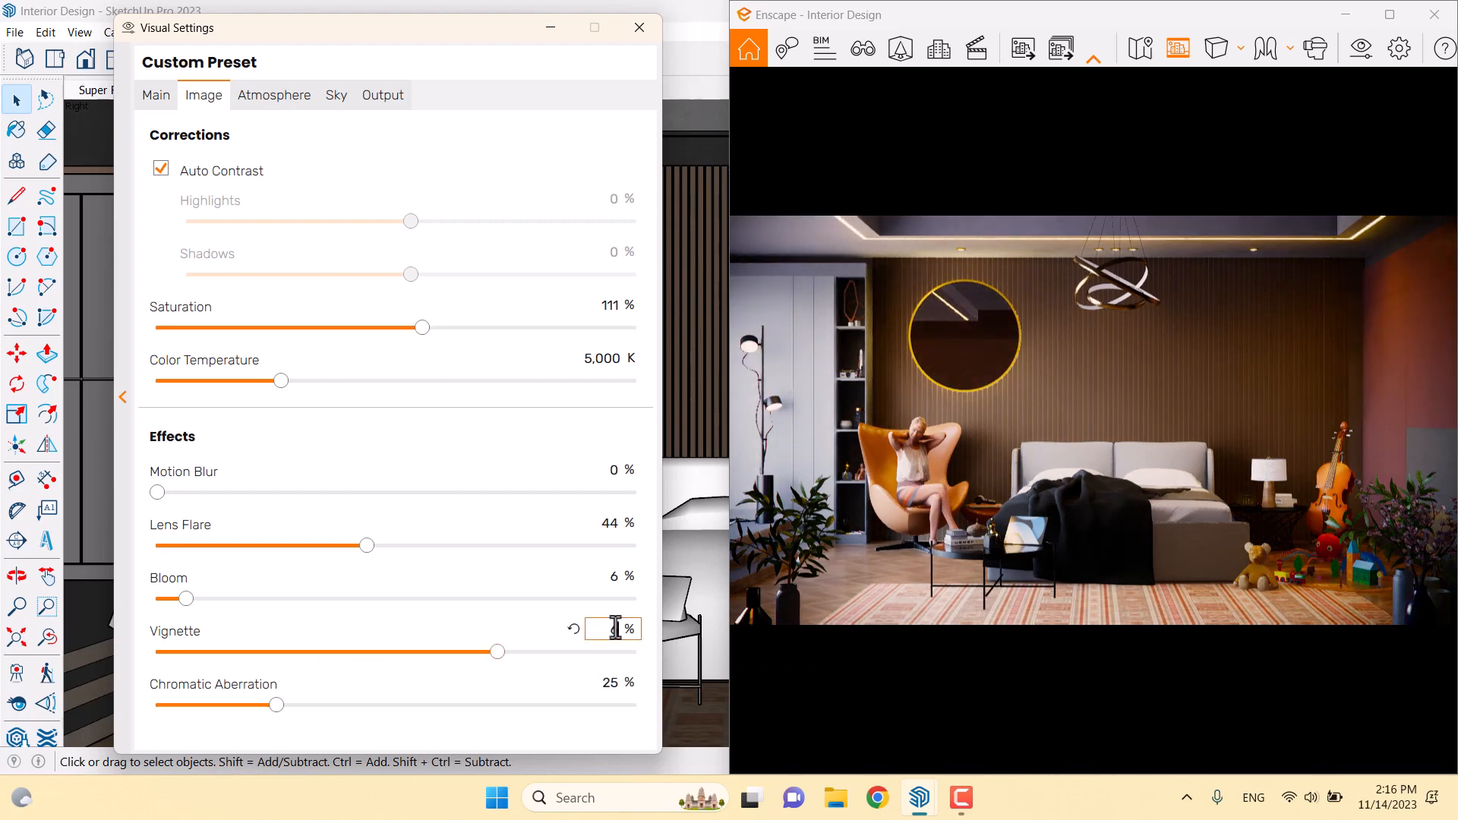
pyautogui.write('62')
pyautogui.press('Return')
pyautogui.click(598, 682)
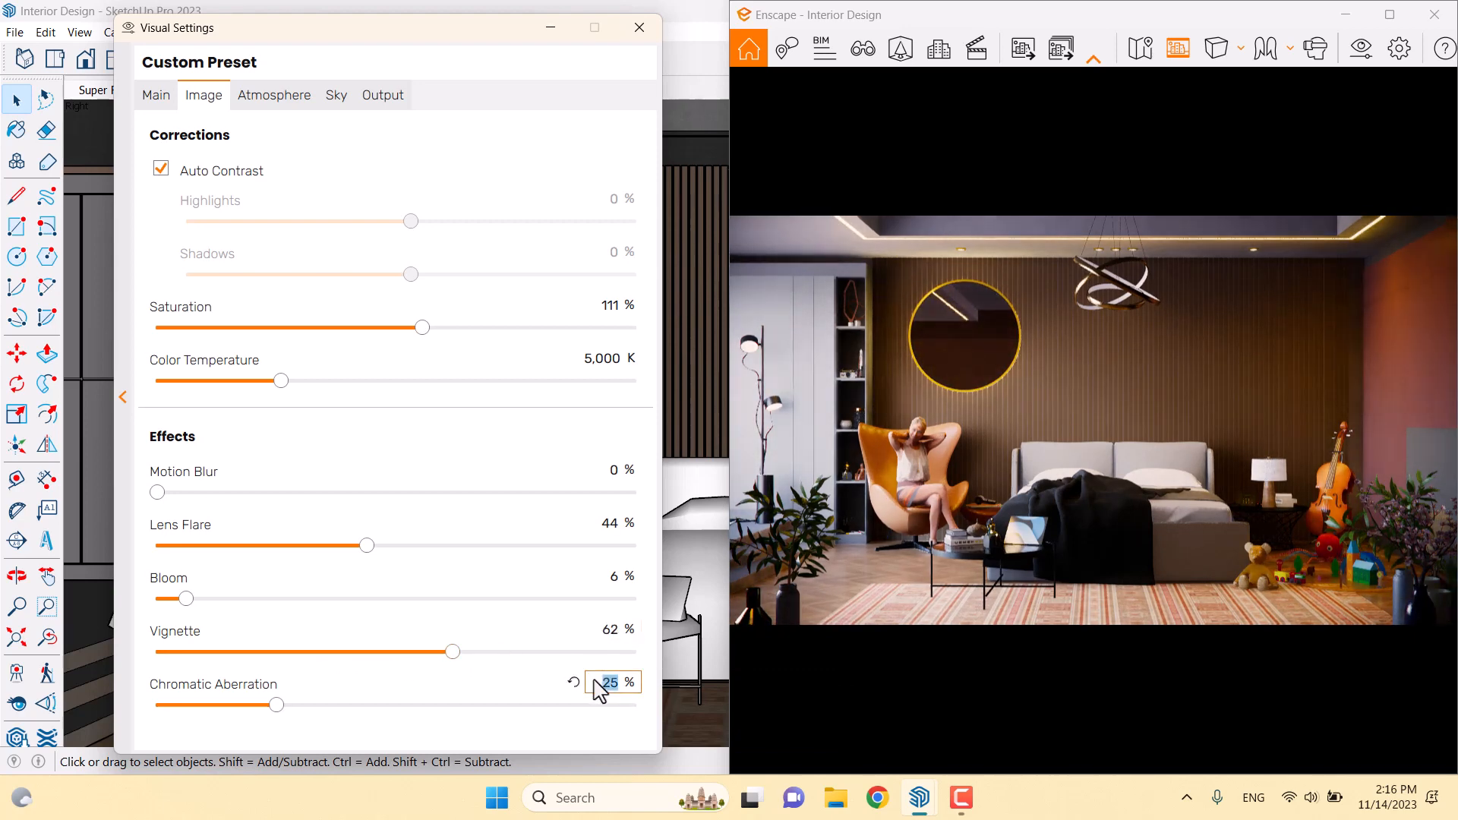
pyautogui.press('Return')
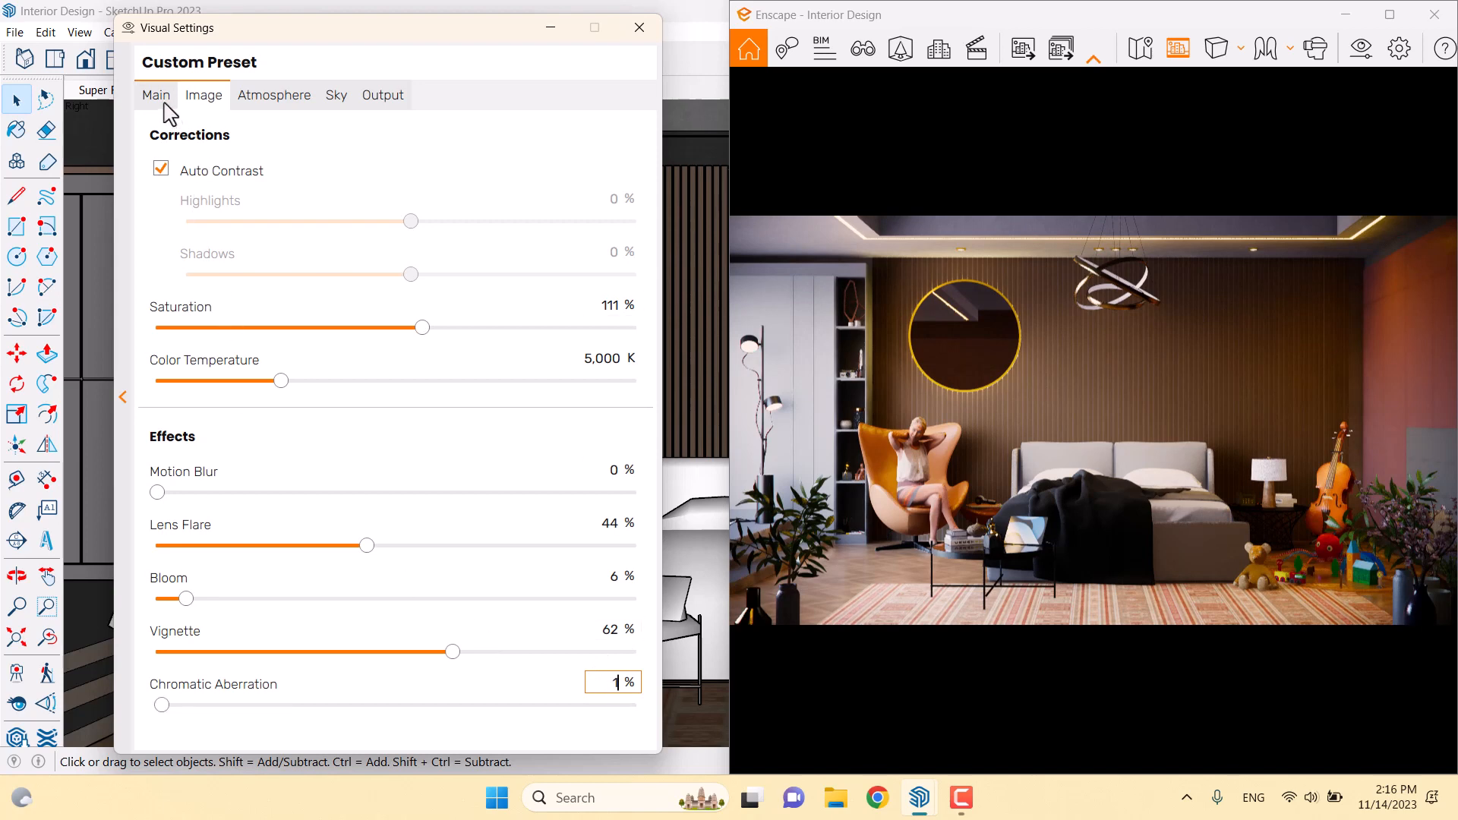
pyautogui.click(157, 95)
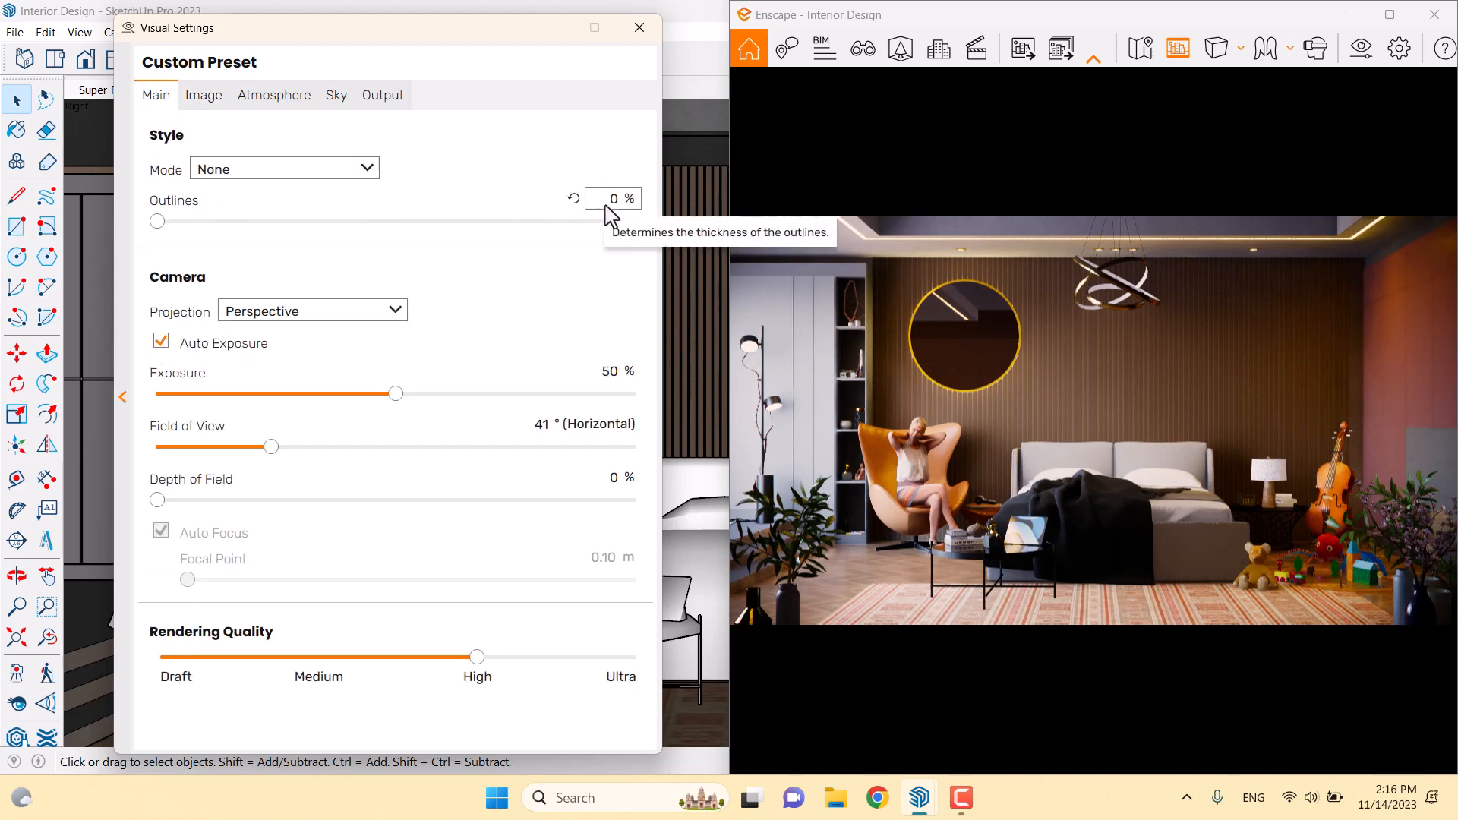
# Turn off auto exposure and set exposure to 71%
pyautogui.click(199, 349)
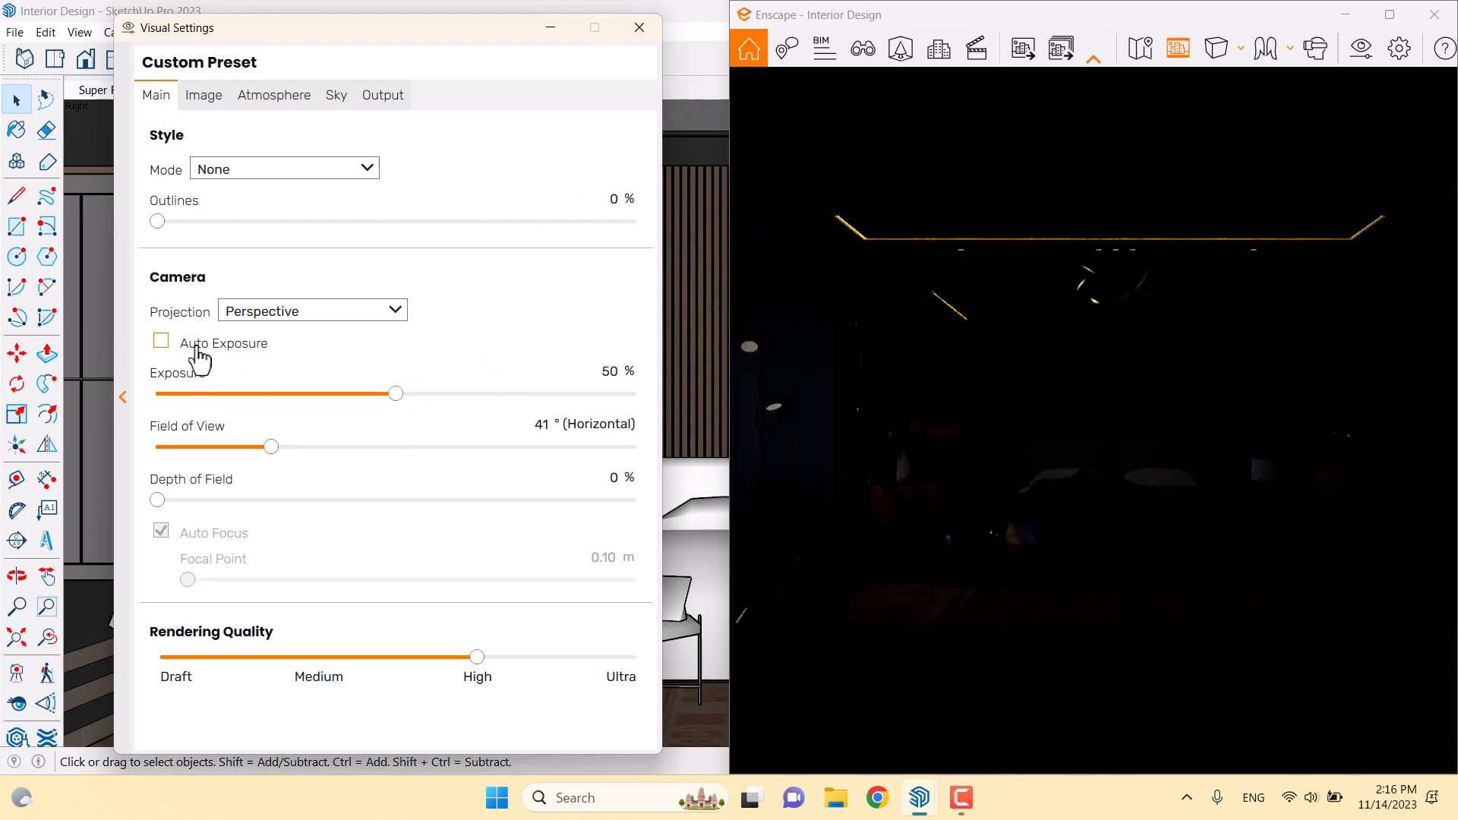
pyautogui.moveTo(397, 395); pyautogui.dragTo(500, 395)
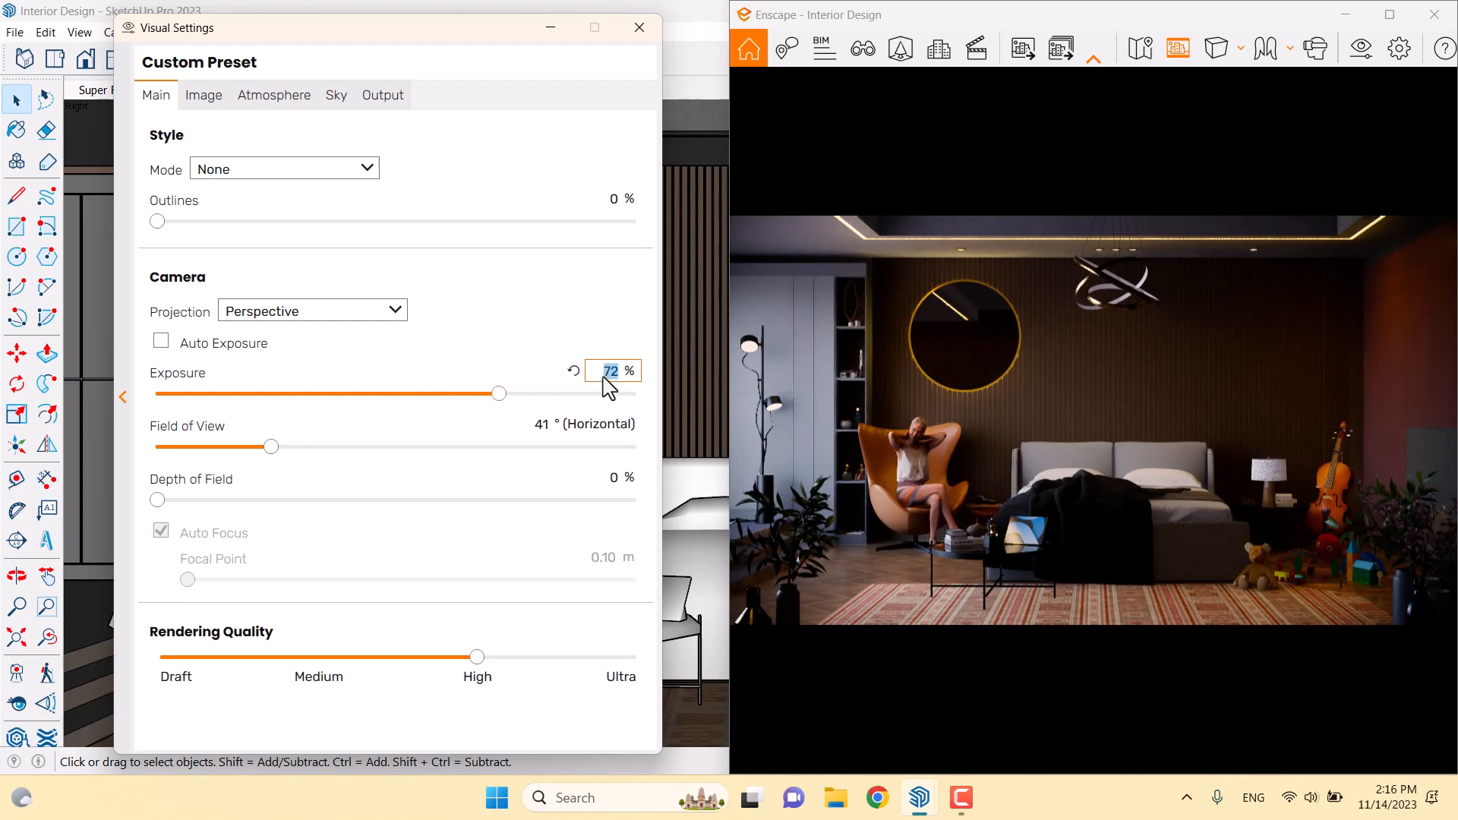
pyautogui.click(605, 377)
# Set depth of field to 16% with manual focus at a 9.00 m focal distance
pyautogui.moveTo(158, 500); pyautogui.dragTo(312, 502)
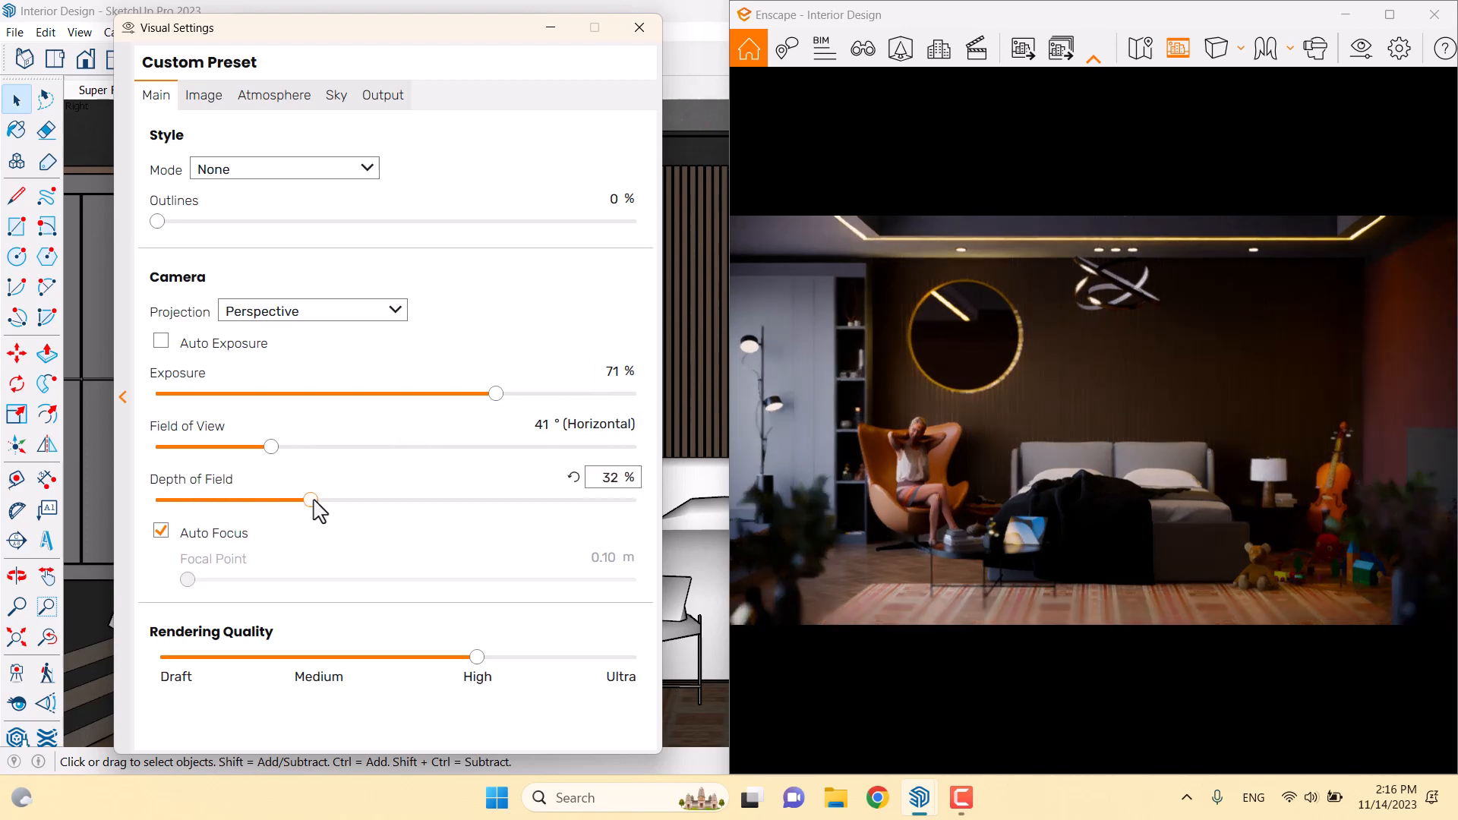
pyautogui.click(184, 533)
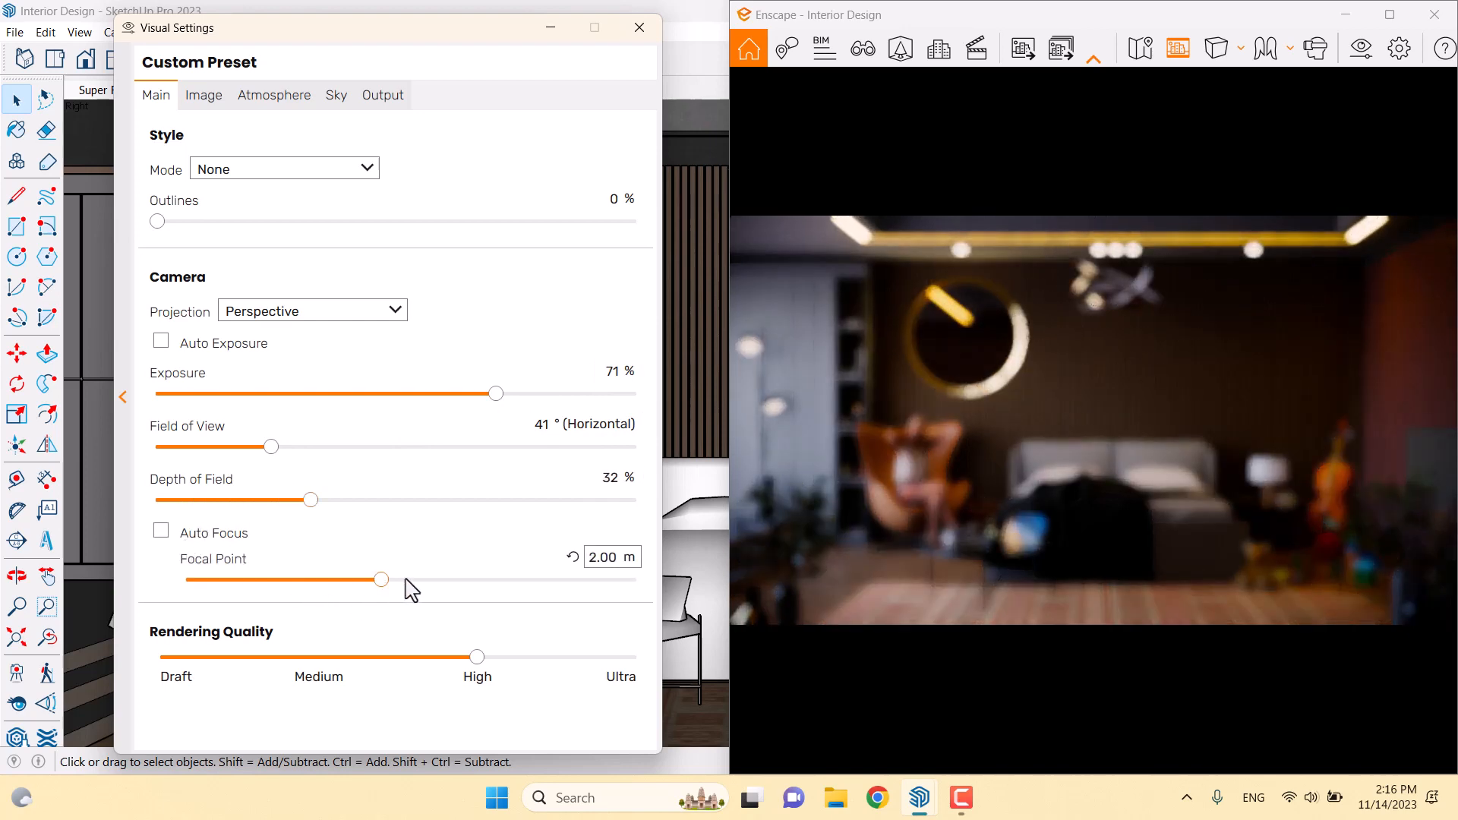
pyautogui.moveTo(385, 580); pyautogui.dragTo(478, 580)
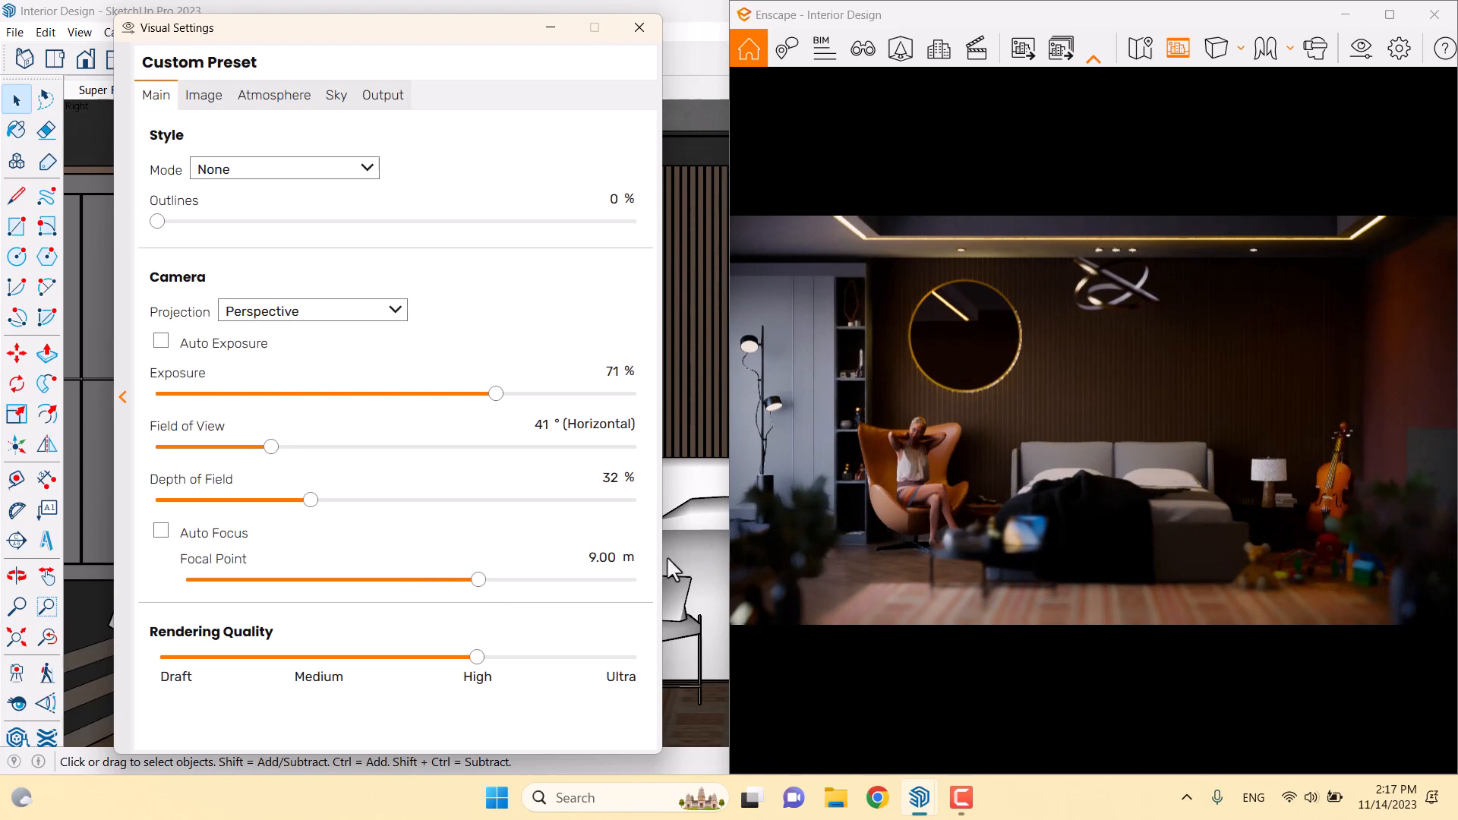
pyautogui.click(613, 559)
pyautogui.click(608, 490)
pyautogui.moveTo(308, 500); pyautogui.dragTo(251, 501)
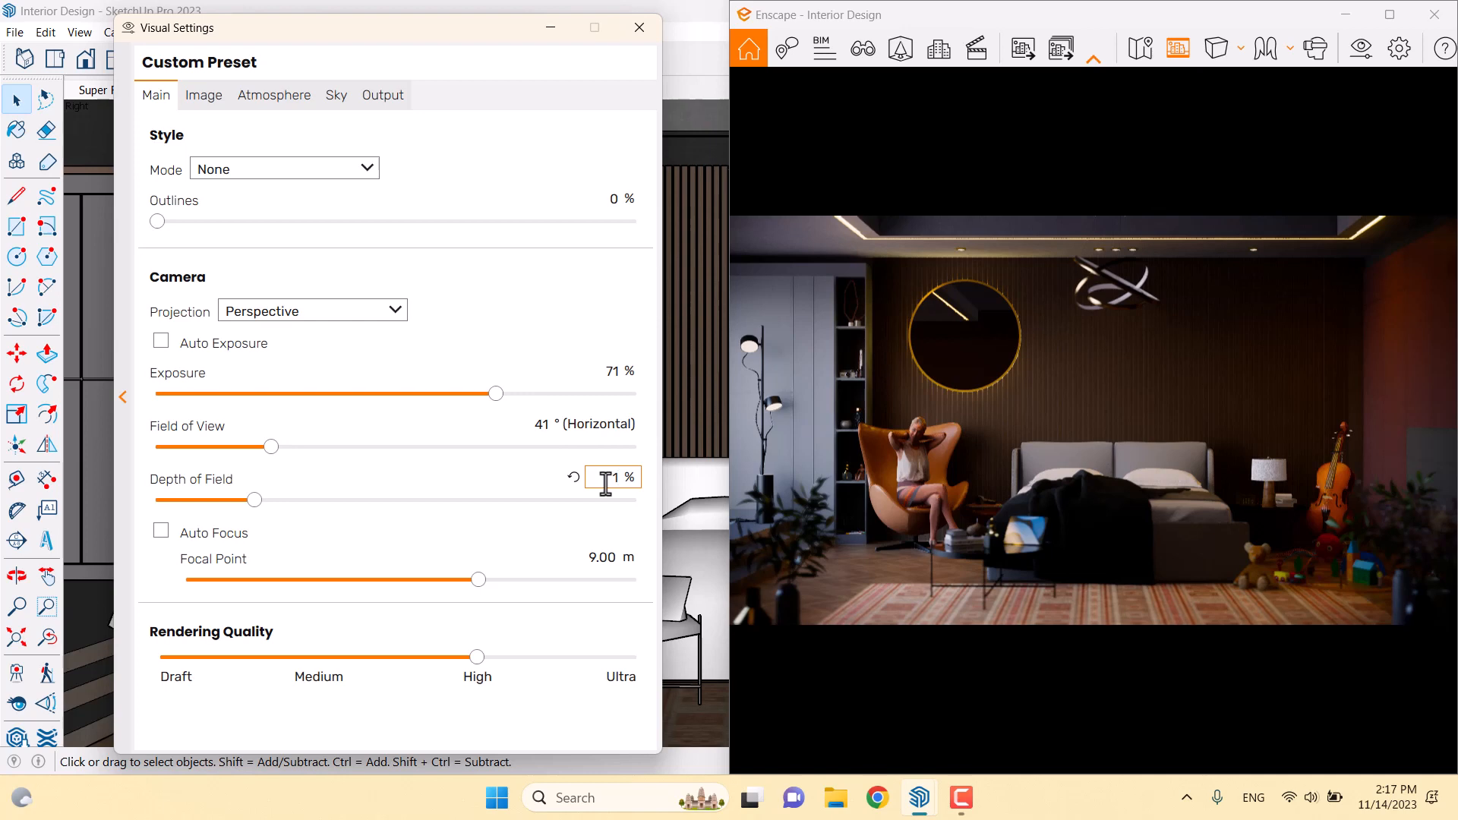
pyautogui.press('Return')
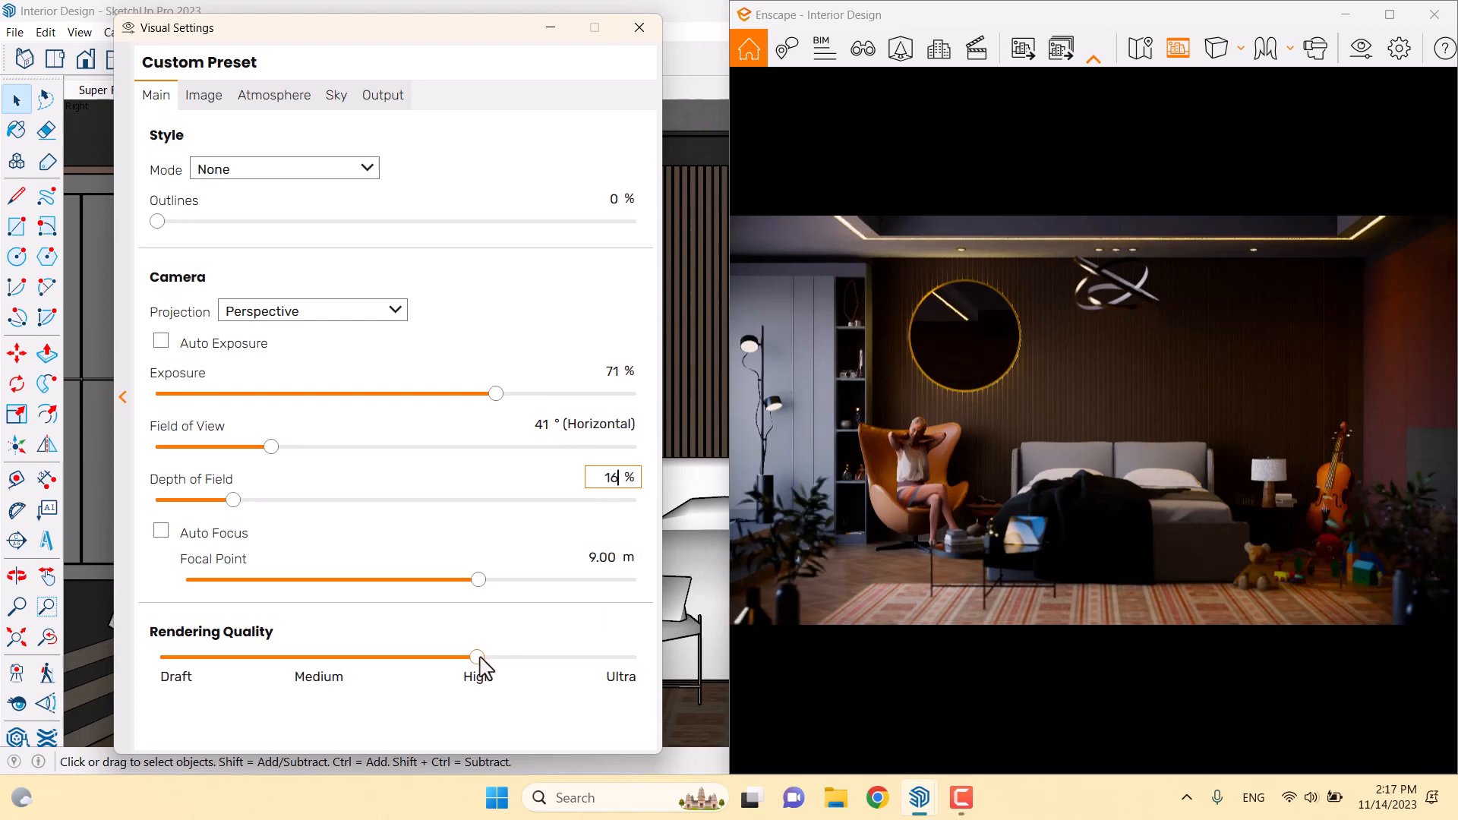
# Raise rendering quality to Ultra and choose Ultra HD 3840×2160 output resolution
pyautogui.moveTo(479, 659); pyautogui.dragTo(664, 664)
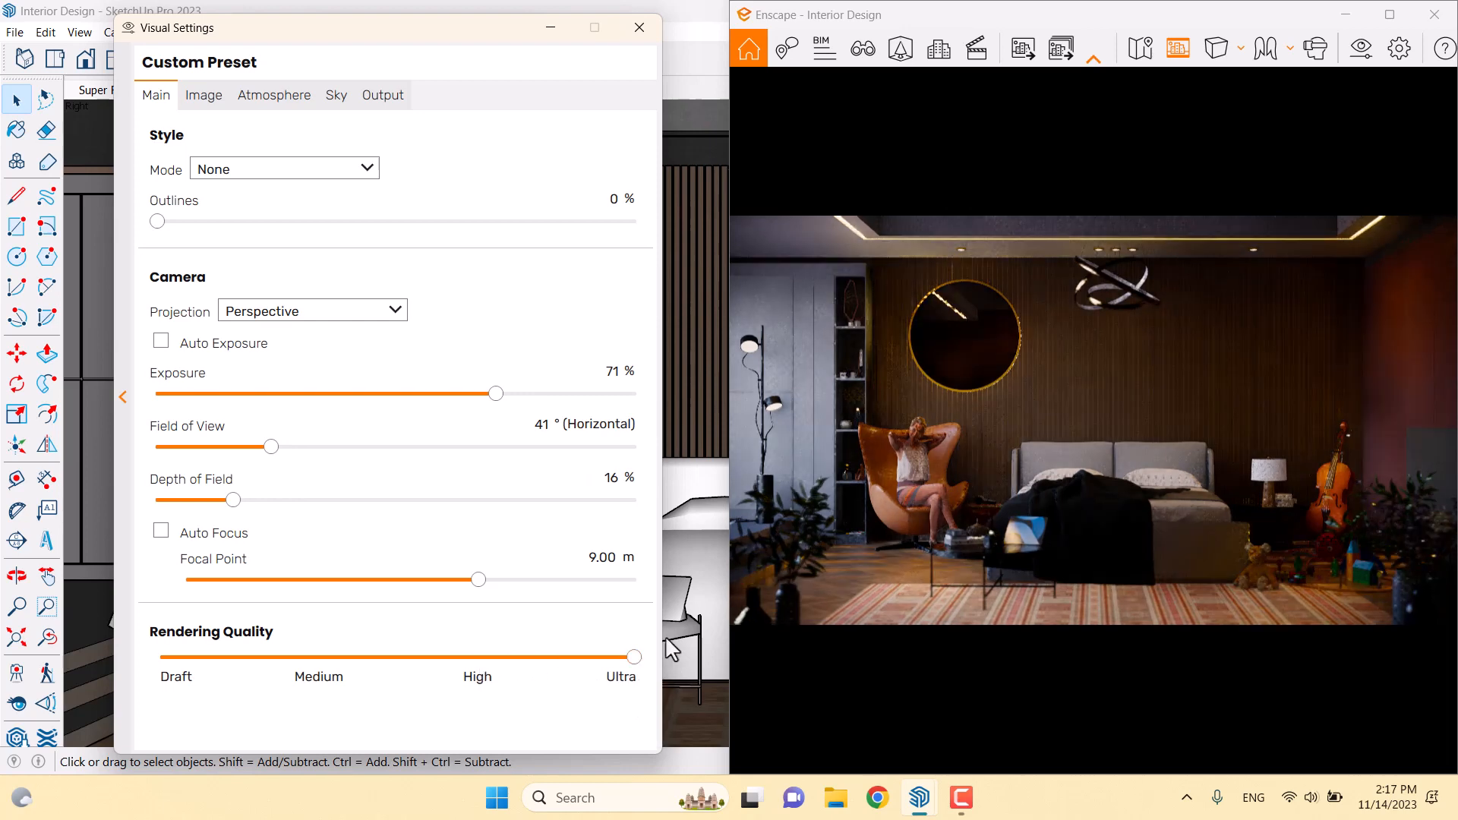
pyautogui.click(1106, 495)
pyautogui.click(398, 101)
pyautogui.click(287, 172)
pyautogui.click(251, 277)
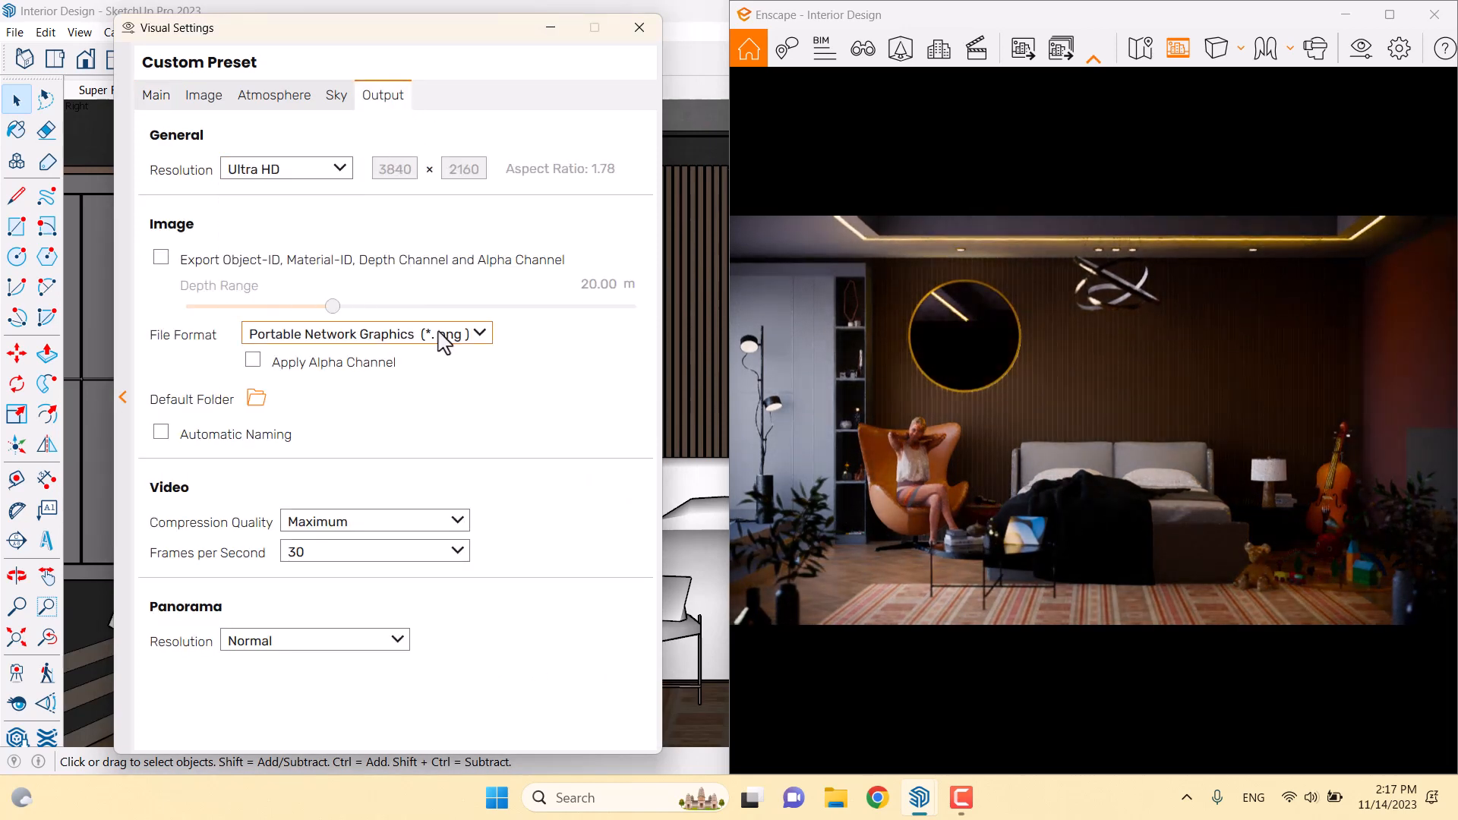
# Close Visual Settings and tile the Enscape render on the right with SketchUp on the left
pyautogui.click(640, 28)
pyautogui.click(1390, 14)
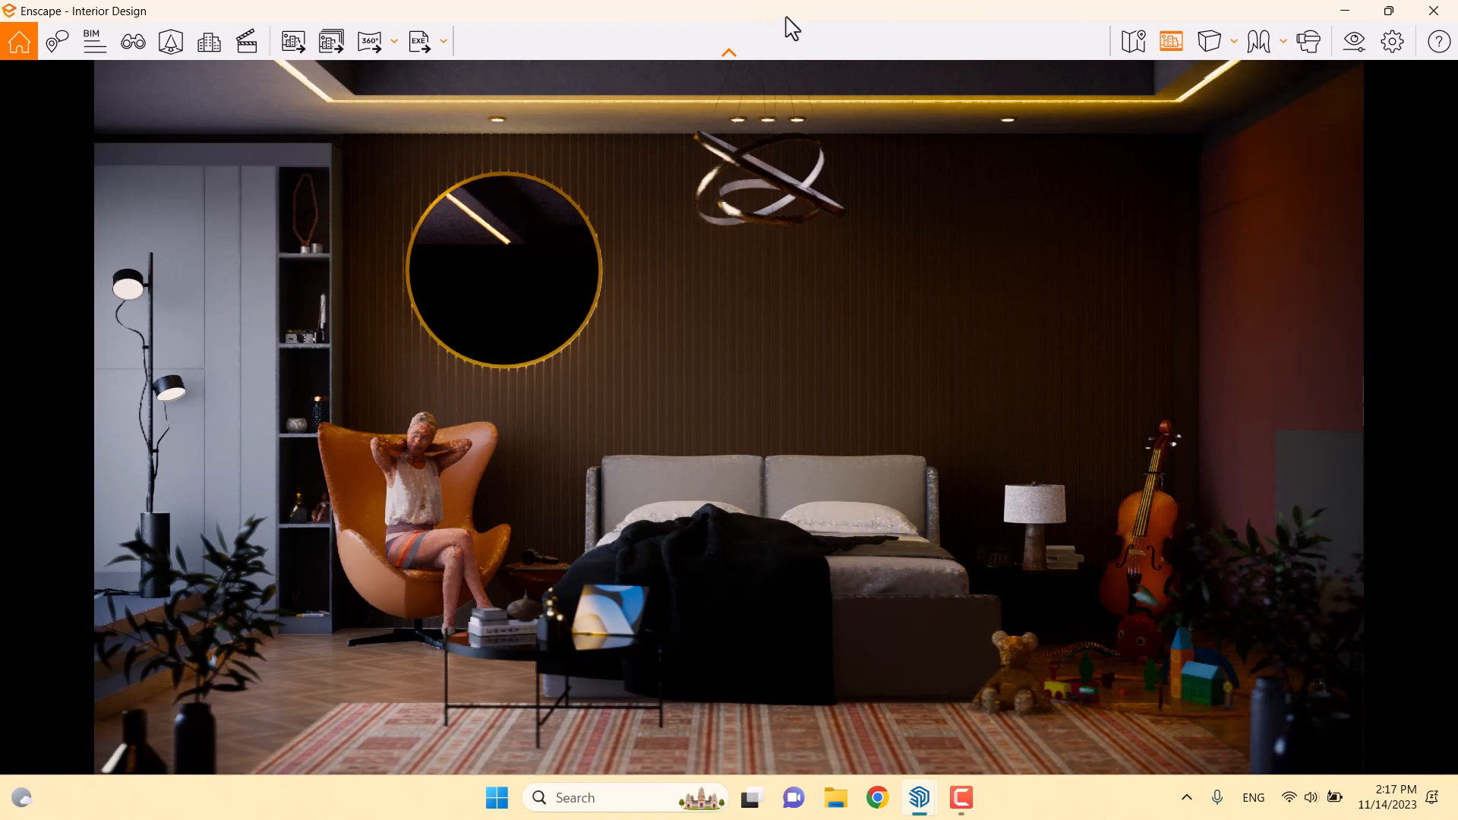
pyautogui.press('super+Right')
pyautogui.click(473, 486)
pyautogui.scroll(3, 596, 381)
pyautogui.moveTo(595, 381)
pyautogui.mouseDown(button='middle')
pyautogui.moveTo(596, 368)
pyautogui.moveTo(494, 423)
pyautogui.moveTo(598, 348)
pyautogui.moveTo(472, 440)
pyautogui.moveTo(524, 410)
pyautogui.moveTo(541, 202)
pyautogui.mouseUp(button='middle')
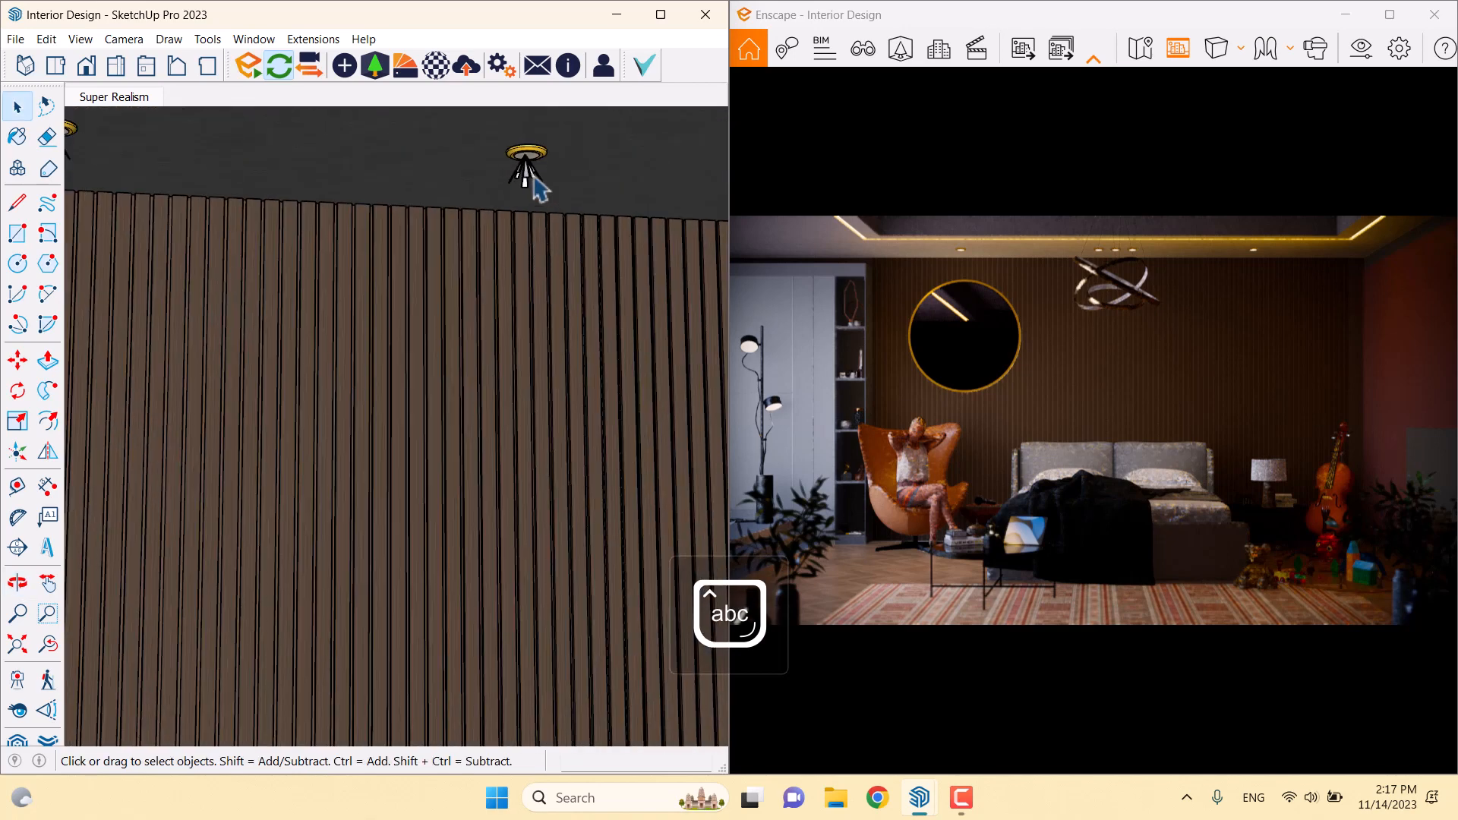
# Select the ceiling IES light and enter 2000 cd as its luminous intensity in Enscape Objects
pyautogui.scroll(2, 534, 176)
pyautogui.click(534, 176)
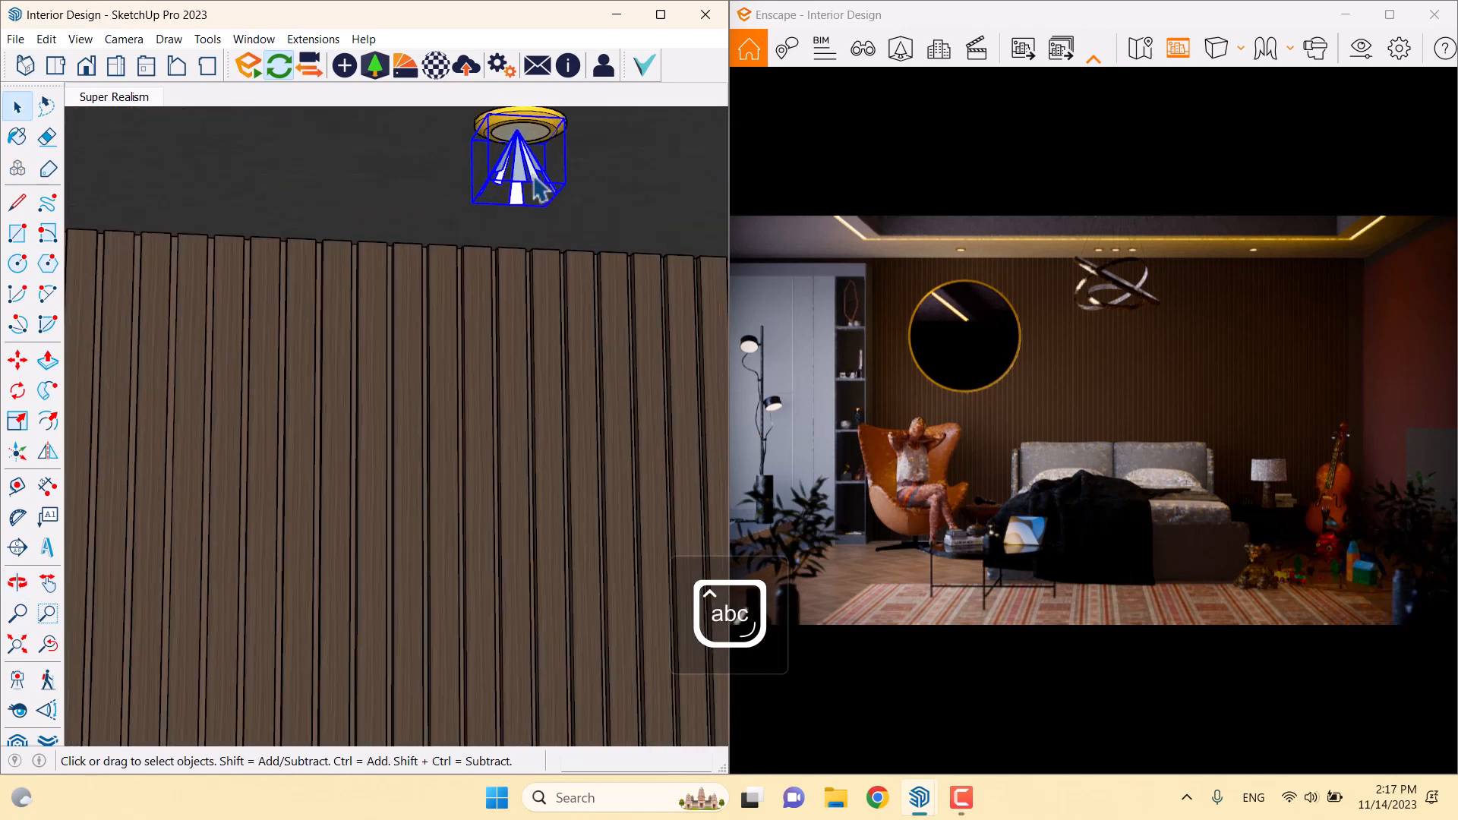
pyautogui.click(347, 70)
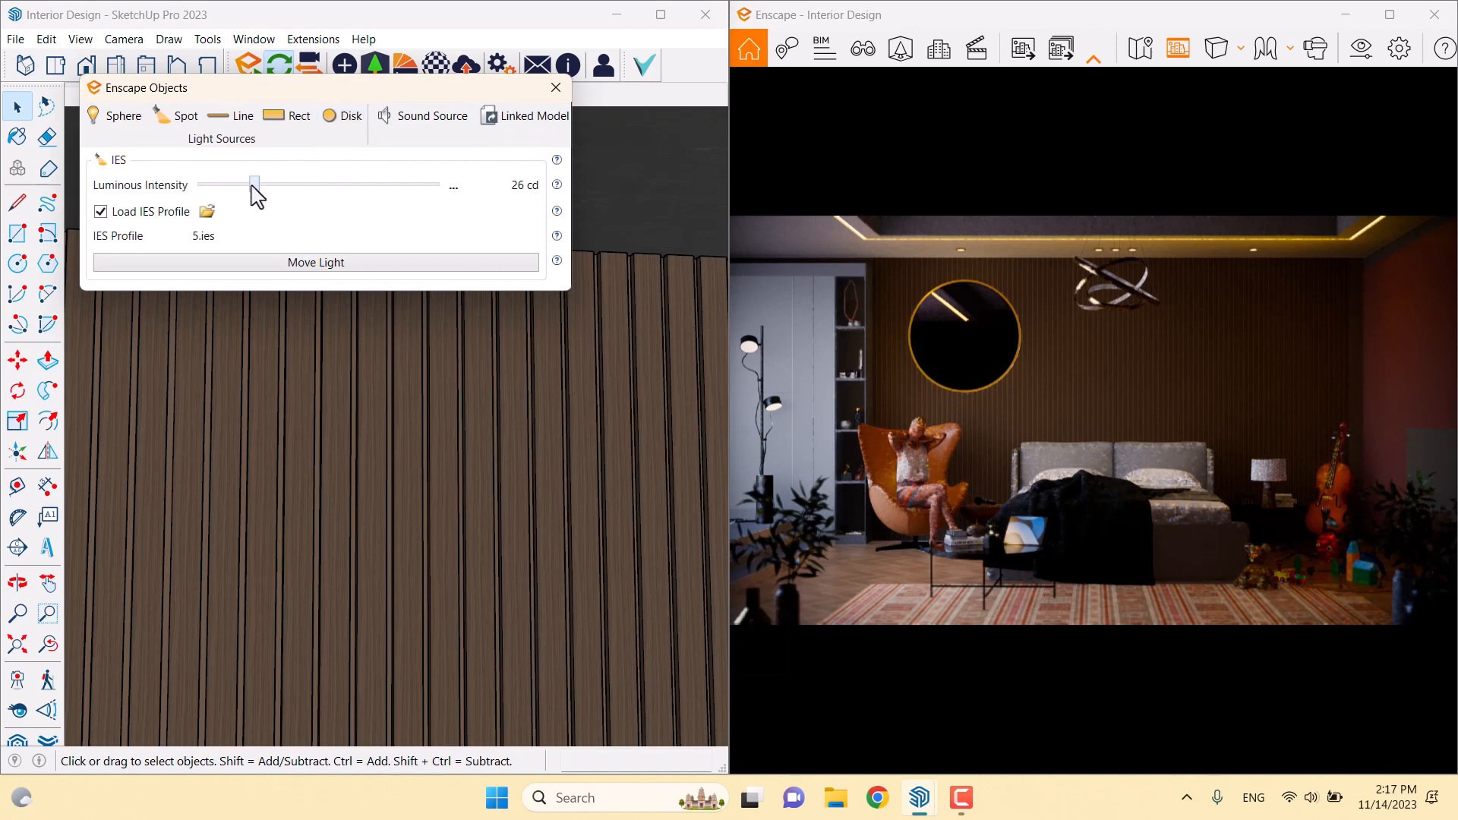
pyautogui.moveTo(255, 188); pyautogui.dragTo(331, 188)
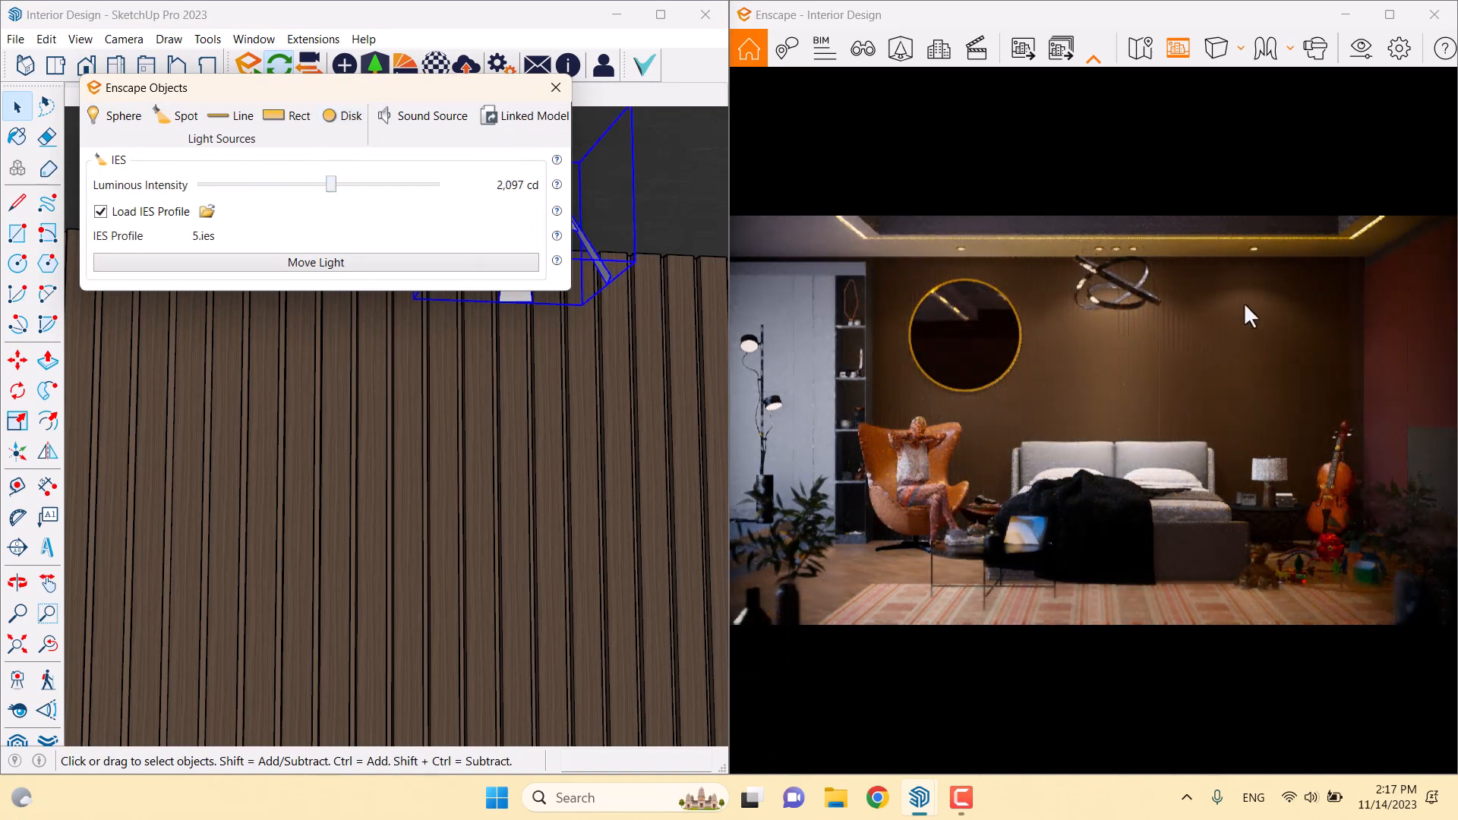
pyautogui.rightClick(469, 201)
pyautogui.click(494, 225)
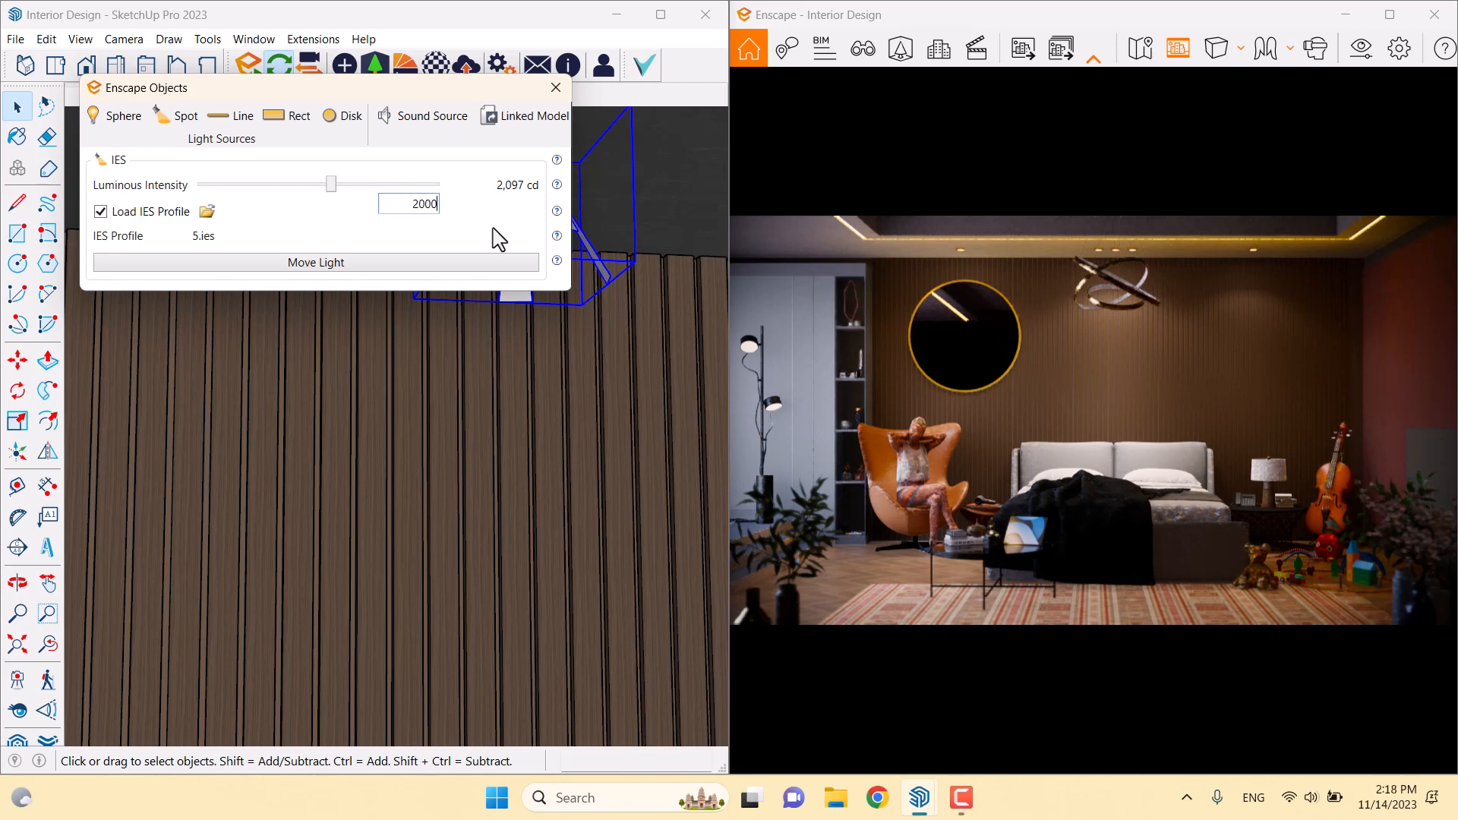
pyautogui.write('2000')
pyautogui.press('Return')
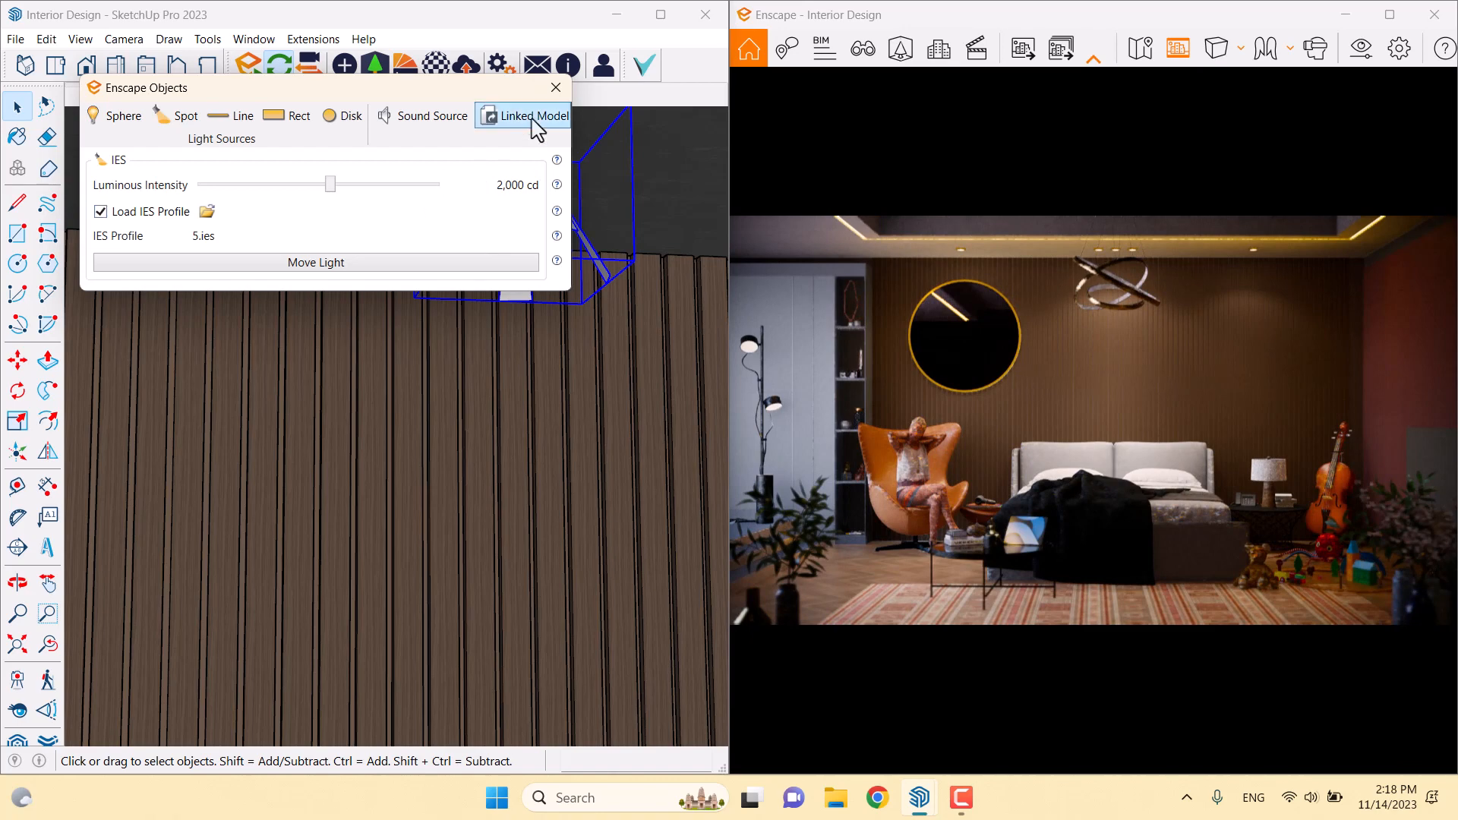
pyautogui.click(555, 88)
pyautogui.scroll(-3, 523, 226)
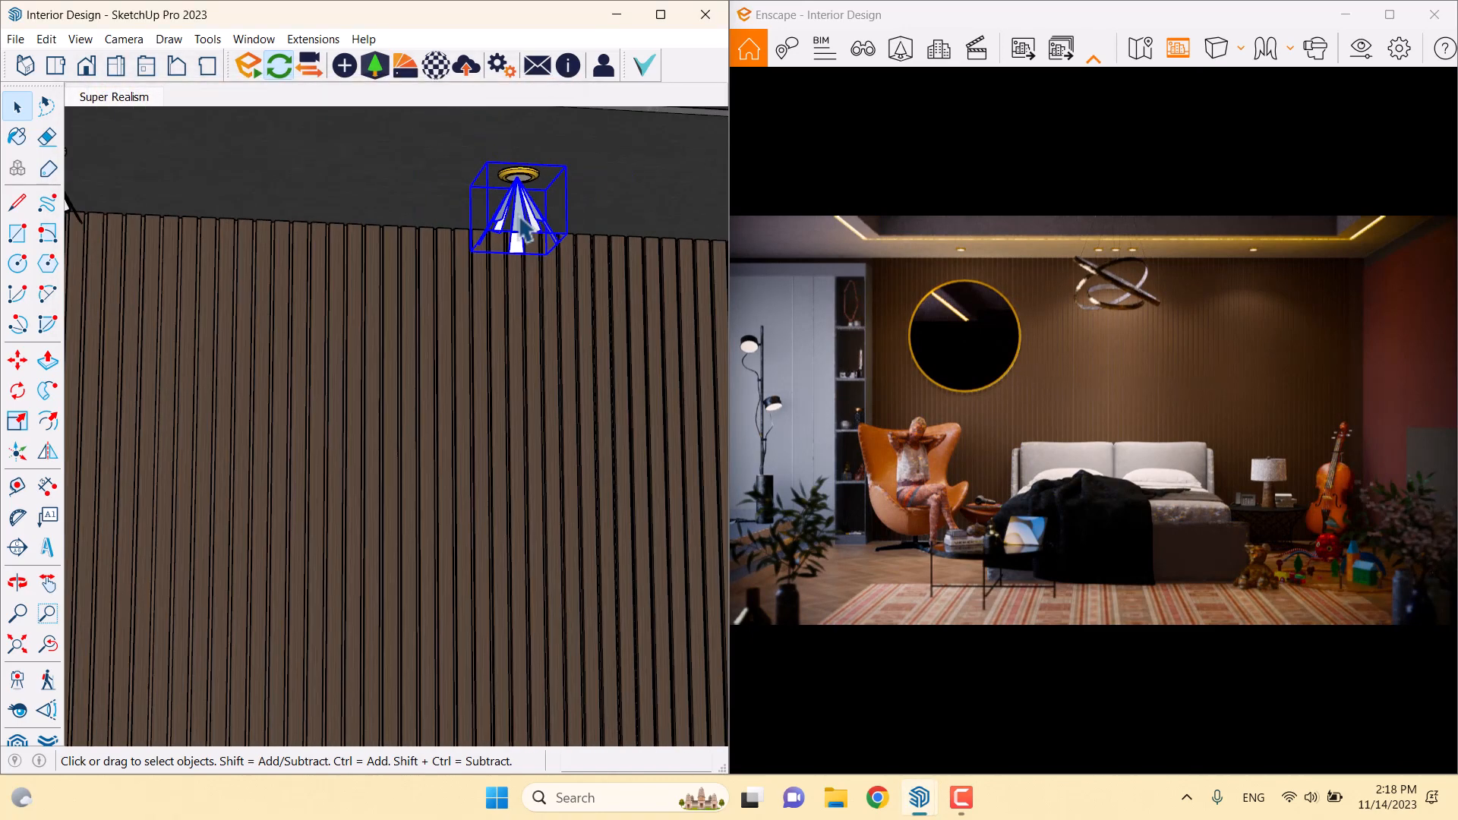
# Copy the ceiling light about 106 cm straight down using Move with Ctrl
pyautogui.scroll(-4, 523, 226)
pyautogui.click(18, 361)
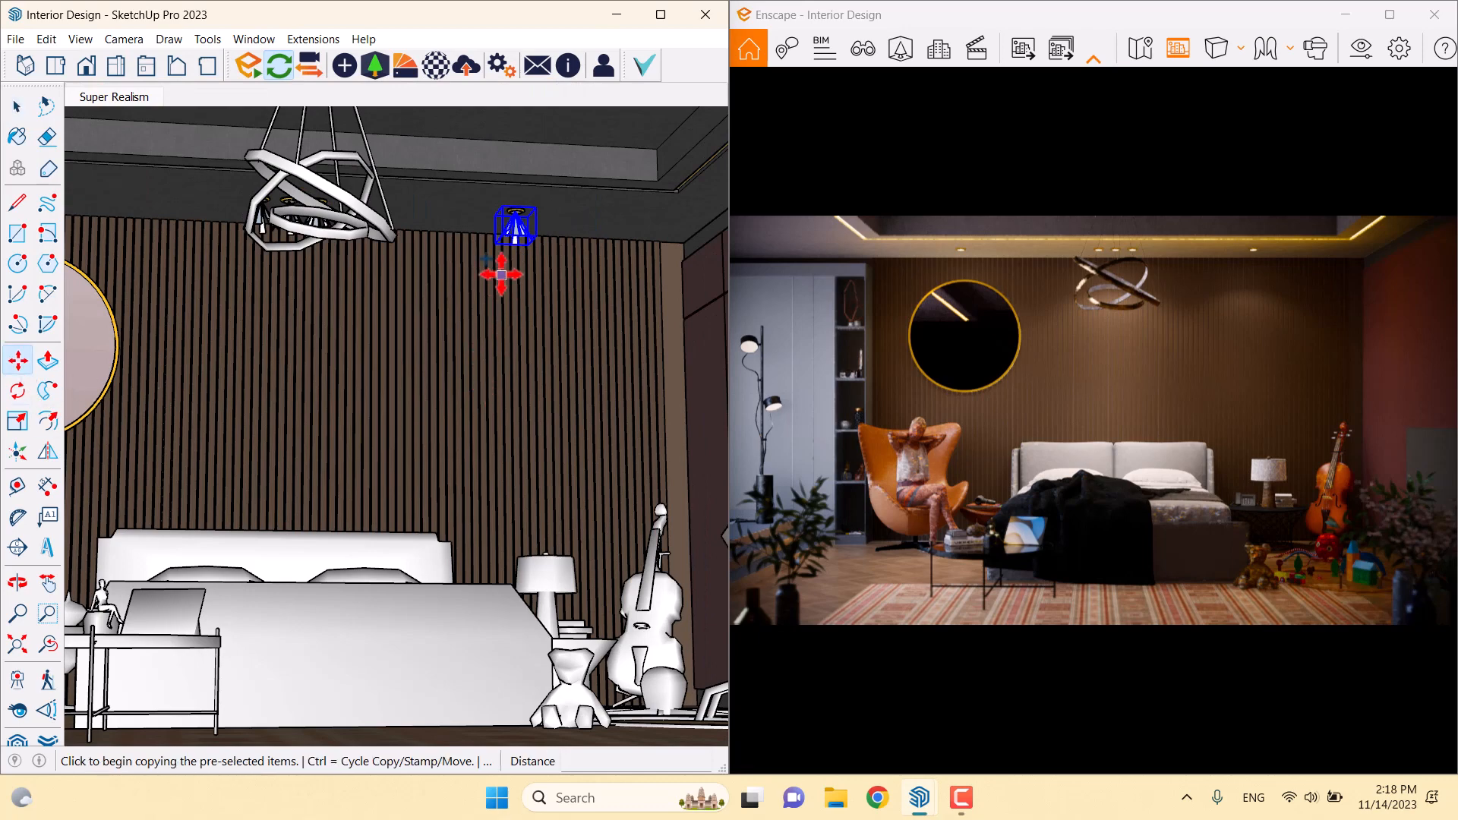
pyautogui.press('ctrl')
pyautogui.click(502, 277)
pyautogui.click(504, 447)
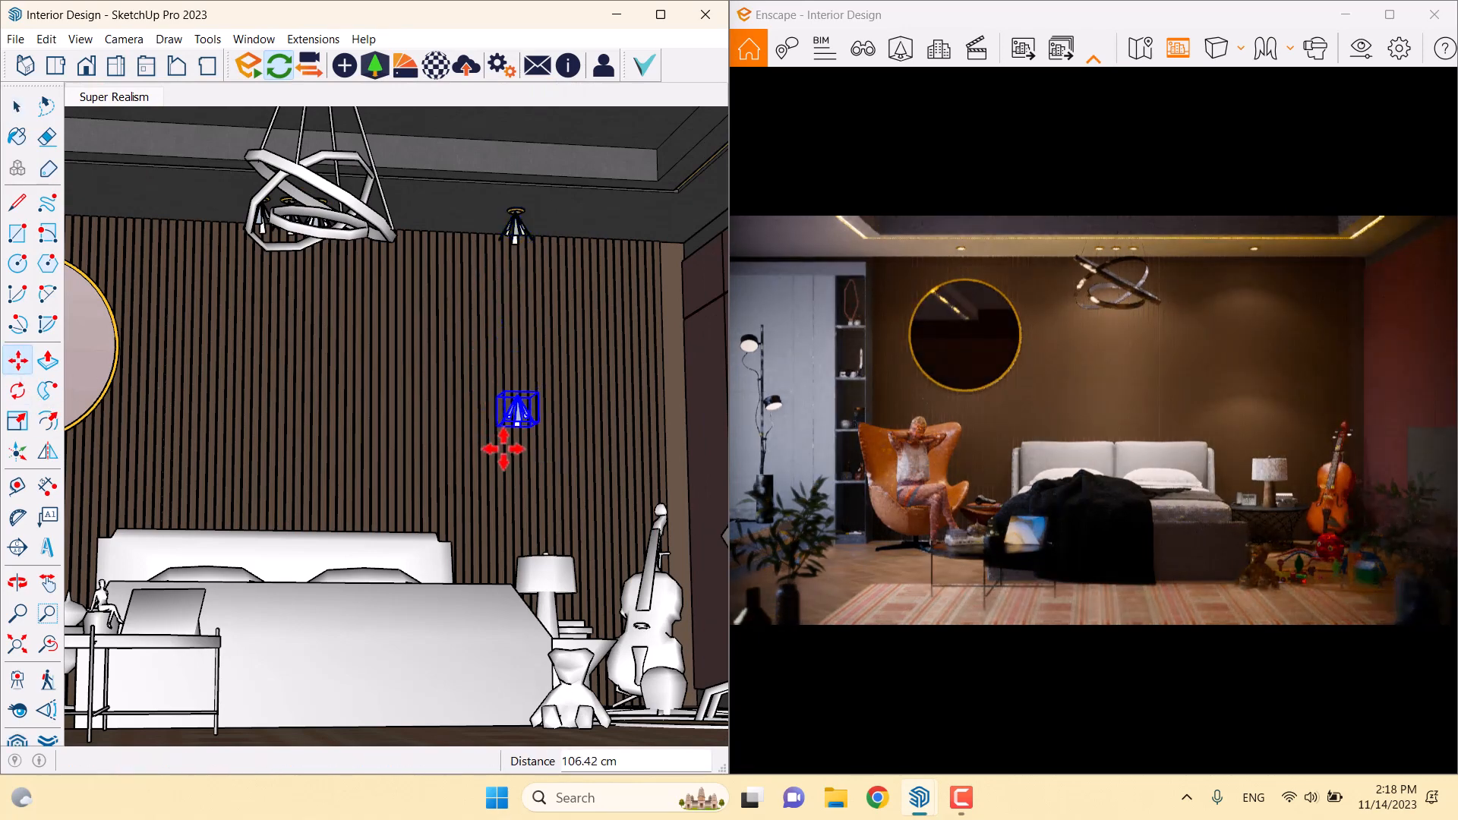
pyautogui.scroll(3, 563, 434)
pyautogui.scroll(-2, 566, 446)
pyautogui.scroll(4, 563, 446)
pyautogui.scroll(-4, 564, 446)
pyautogui.moveTo(564, 446)
pyautogui.mouseDown(button='middle')
pyautogui.moveTo(540, 433)
pyautogui.moveTo(600, 403)
pyautogui.mouseUp(button='middle')
pyautogui.press('space')
# Make the copied light unique so it is independent of the original
pyautogui.scroll(2, 534, 319)
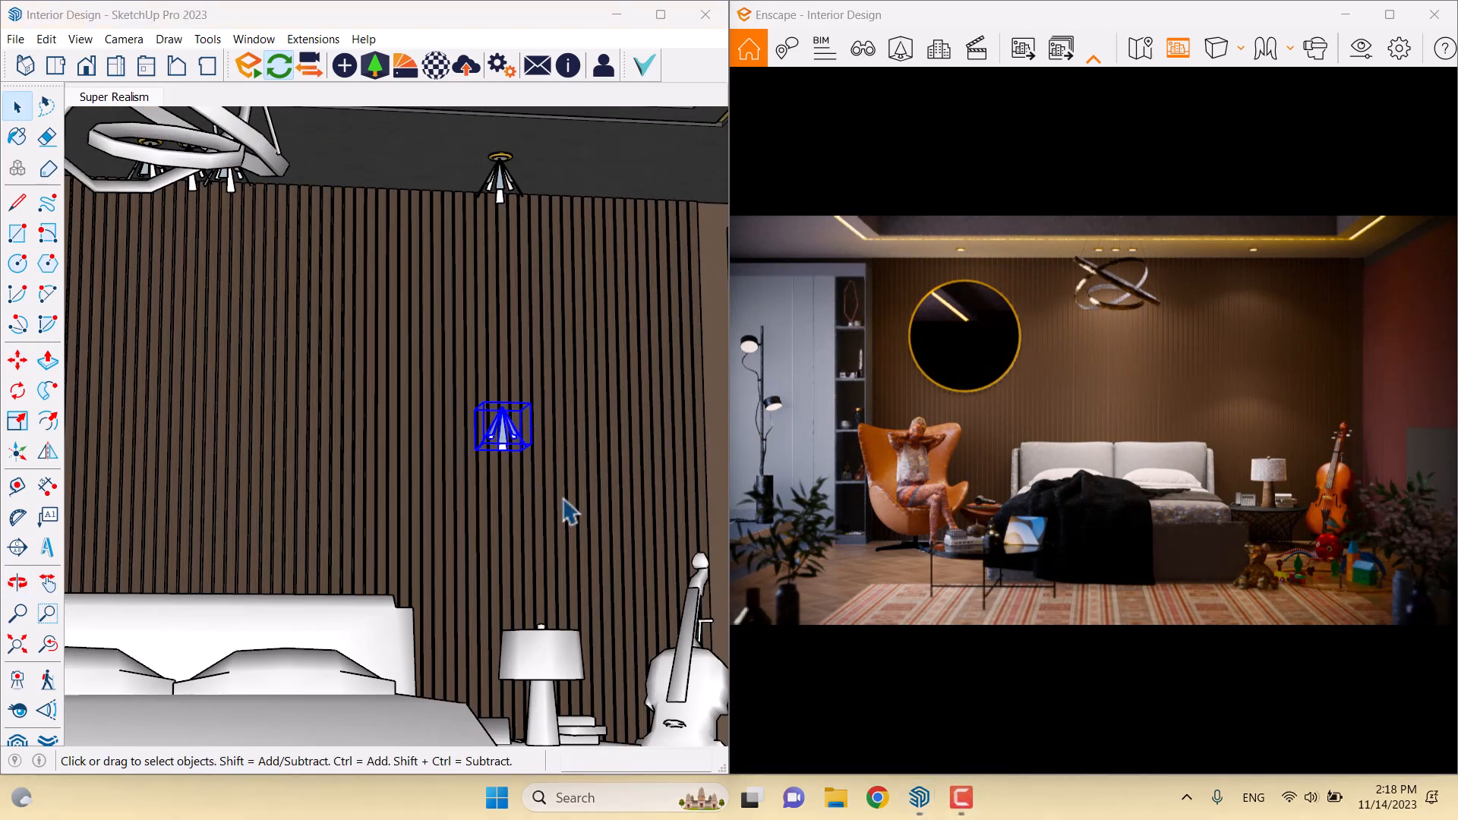
pyautogui.scroll(2, 524, 454)
pyautogui.rightClick(513, 425)
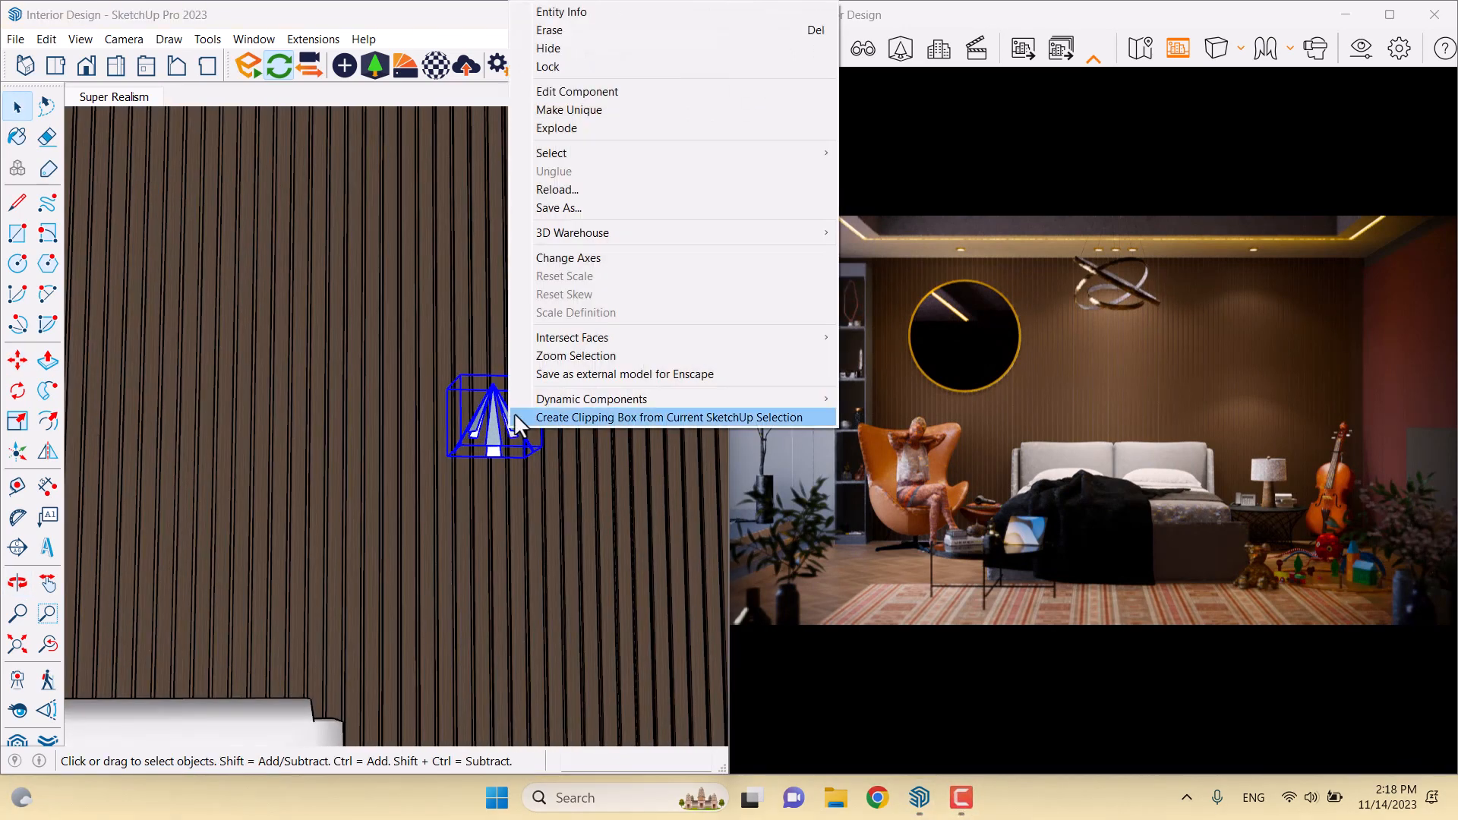
pyautogui.click(611, 110)
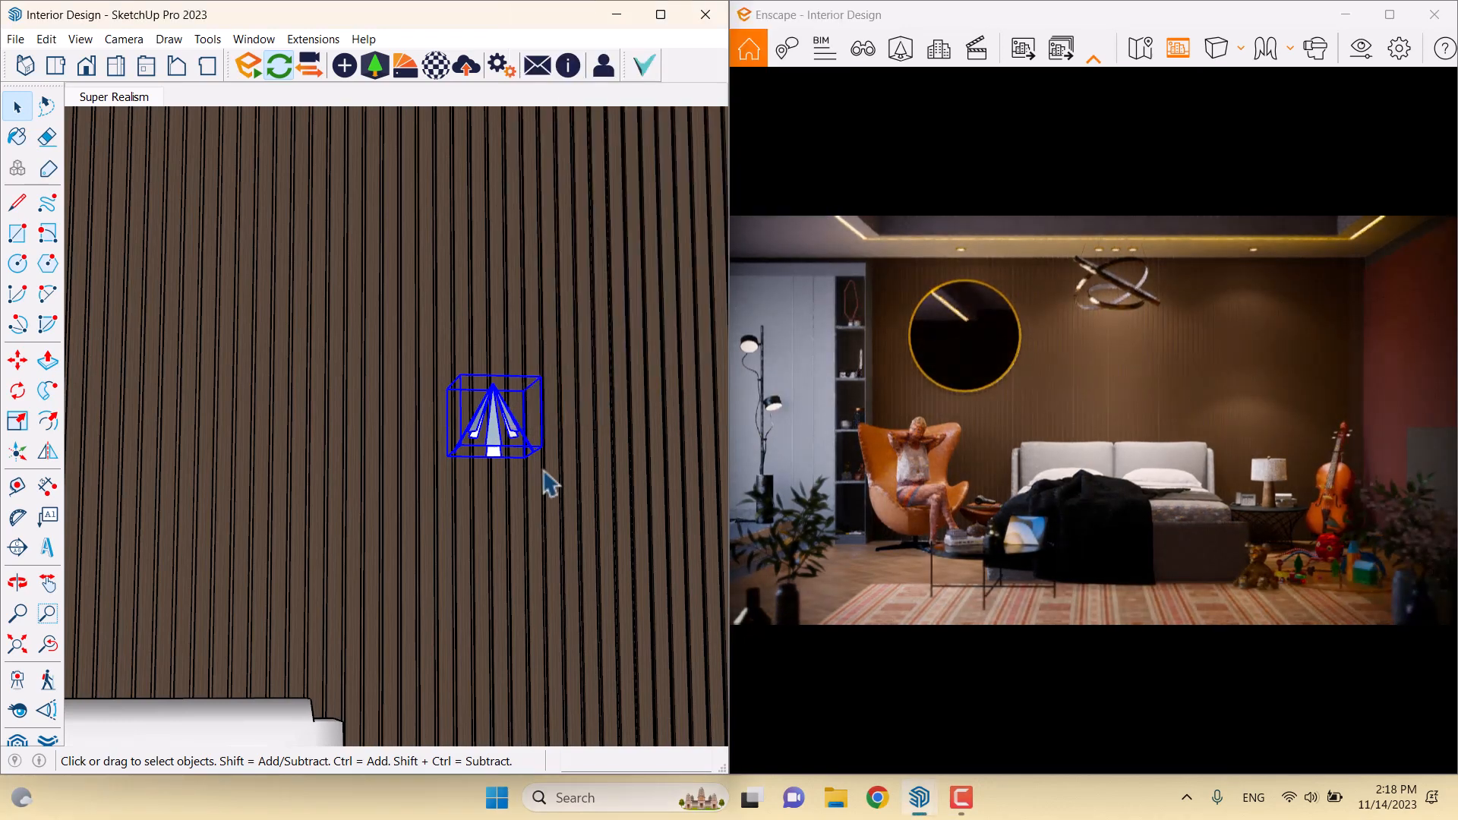
pyautogui.scroll(-3, 502, 448)
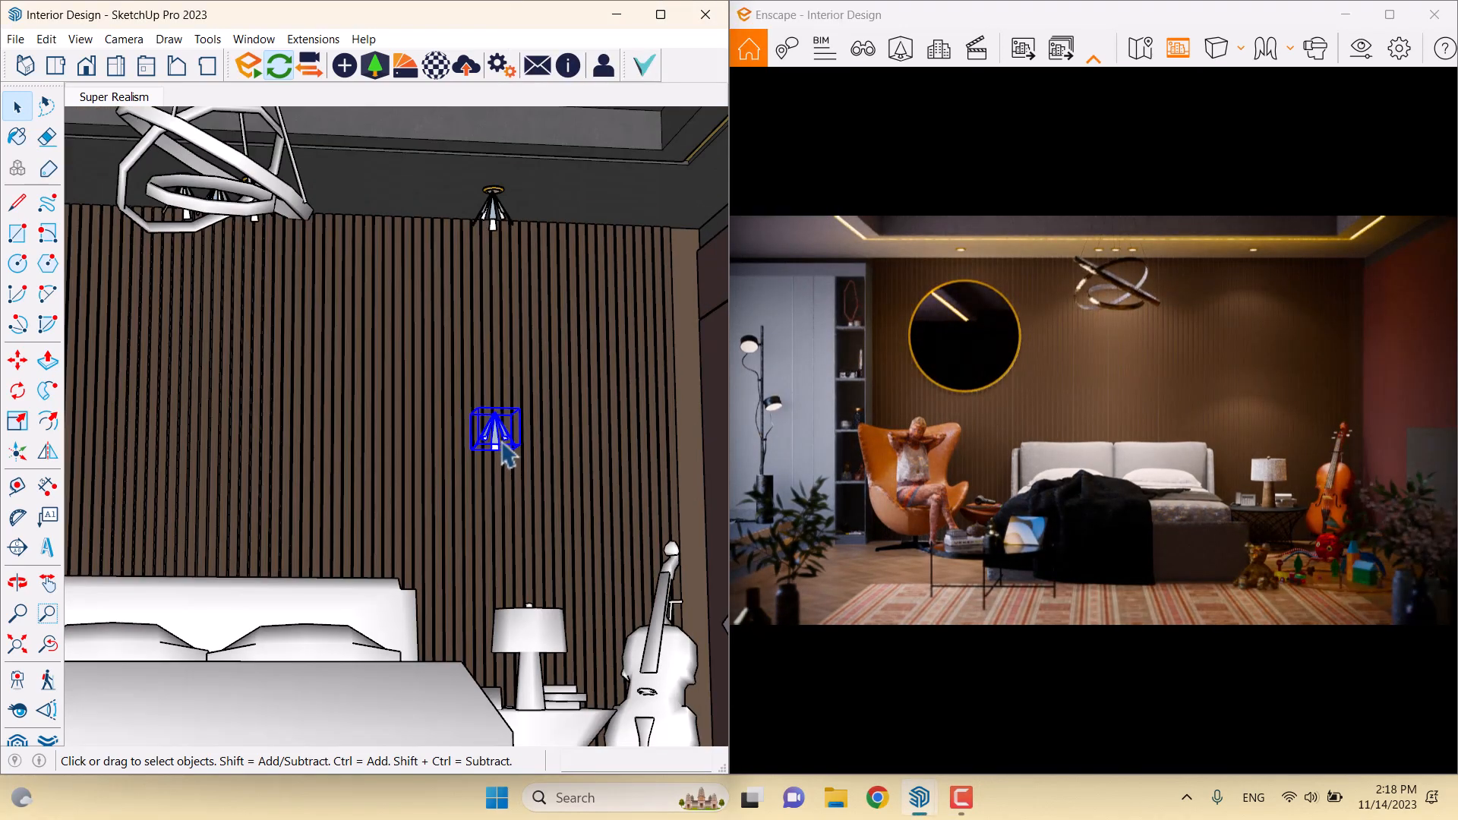
pyautogui.moveTo(430, 583); pyautogui.dragTo(551, 643, button='middle')
# Move the copied light onto the top of the bedside table lamp
pyautogui.scroll(3, 551, 642)
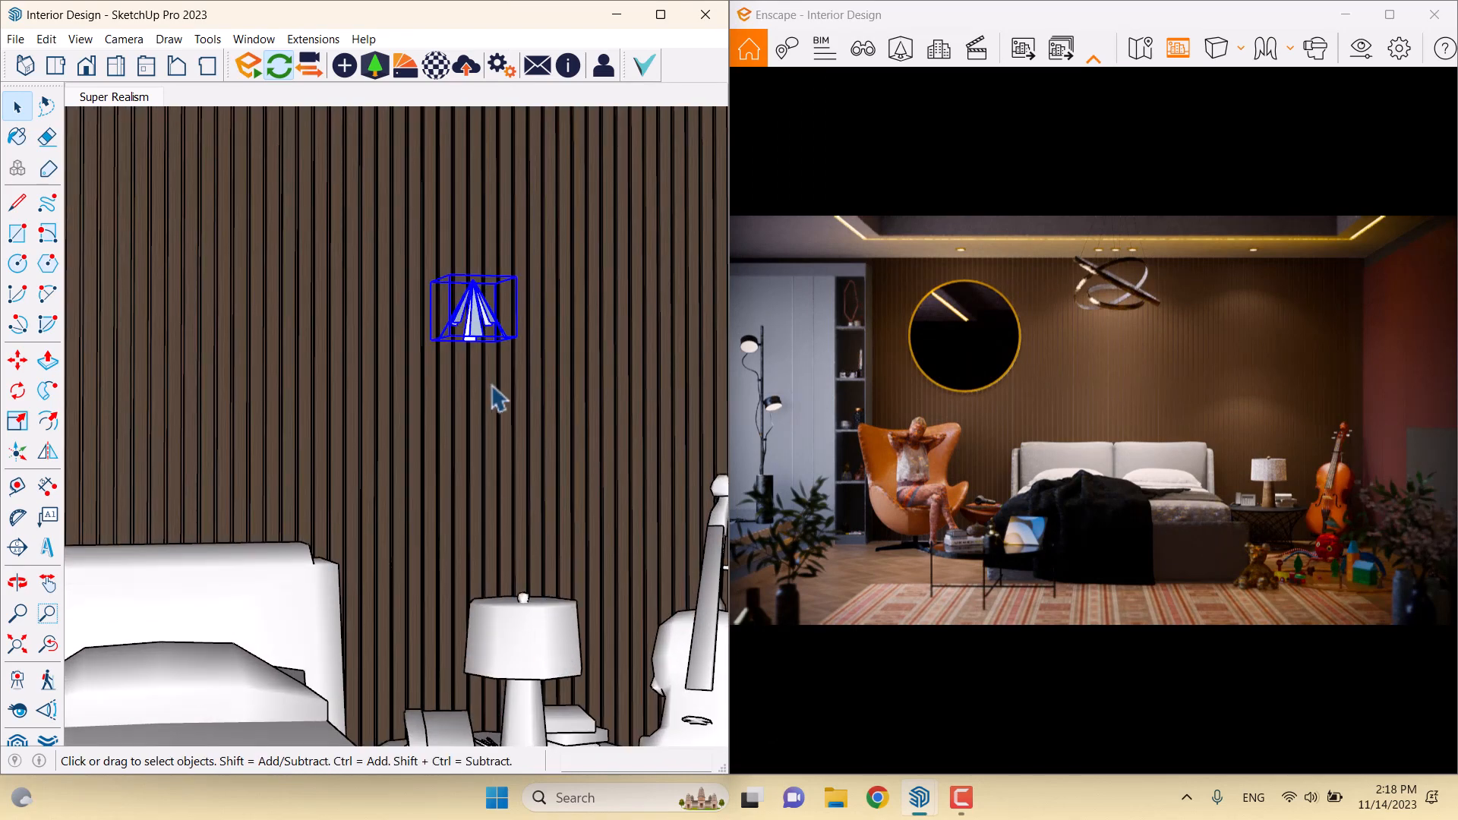
pyautogui.click(17, 361)
pyautogui.scroll(2, 429, 314)
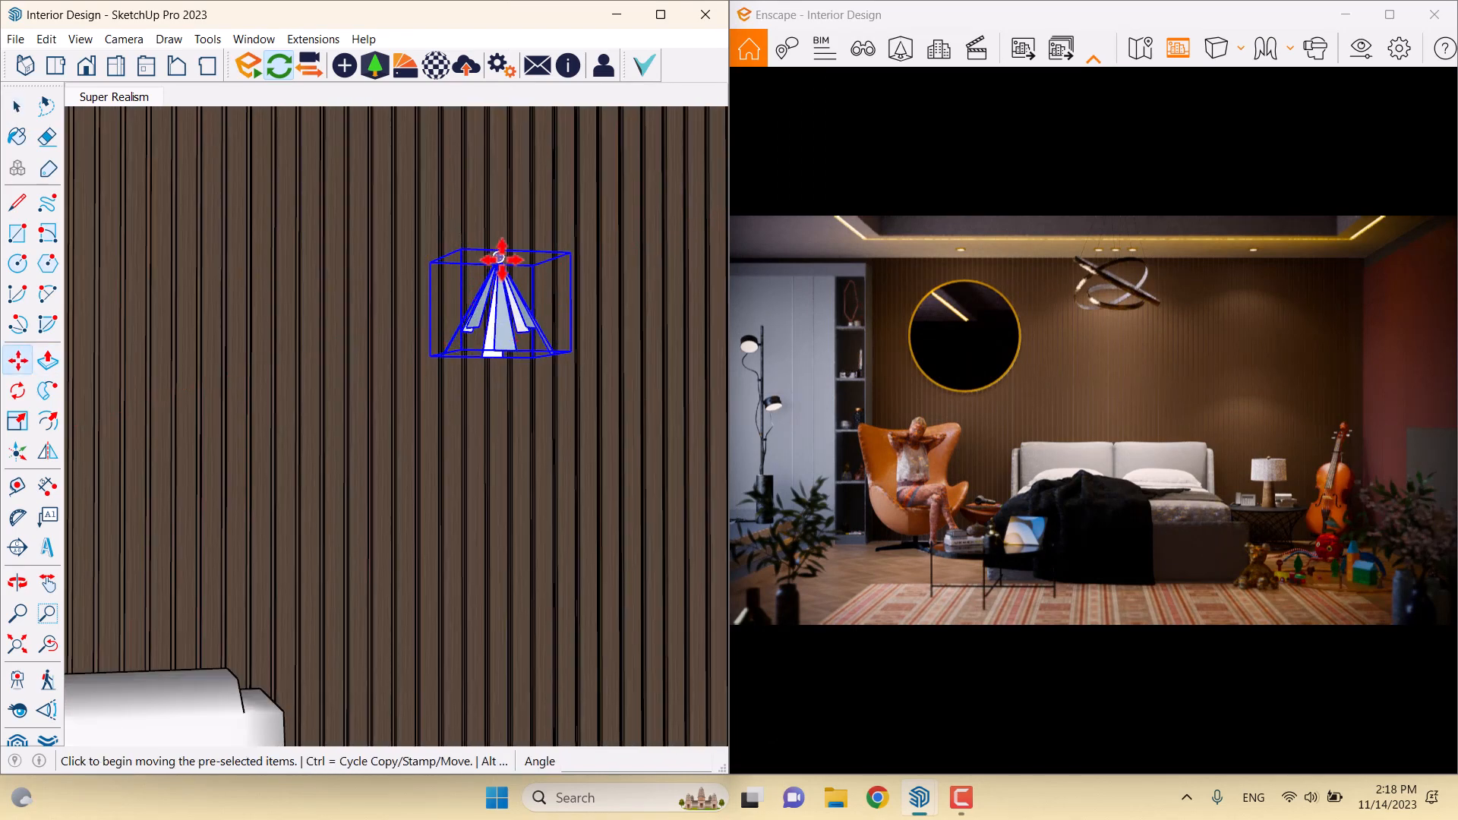
pyautogui.click(499, 256)
pyautogui.scroll(-3, 378, 251)
pyautogui.scroll(3, 458, 575)
pyautogui.moveTo(460, 574); pyautogui.dragTo(531, 731, button='middle')
pyautogui.scroll(2, 489, 458)
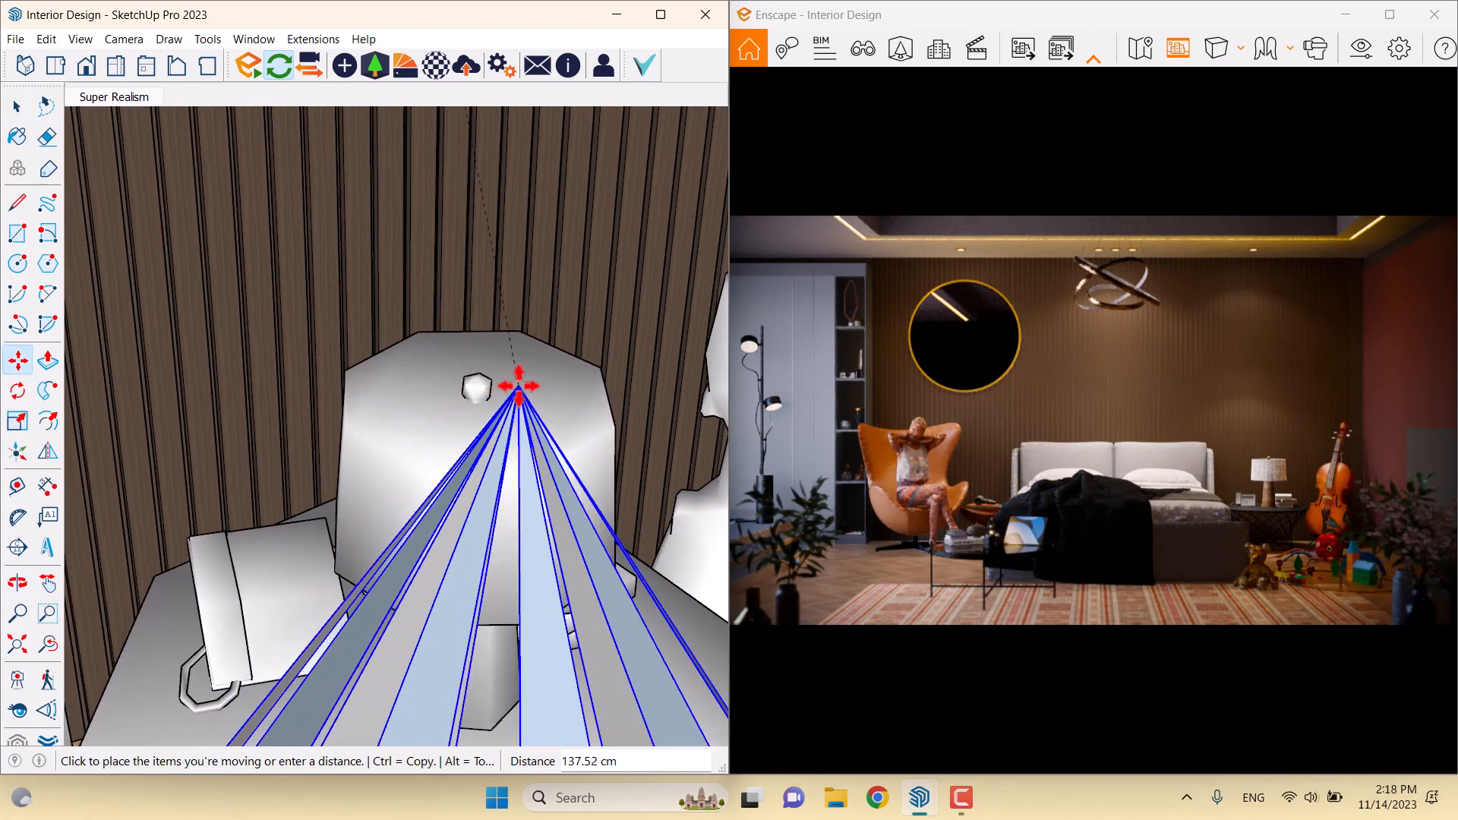
pyautogui.moveTo(519, 386); pyautogui.dragTo(1132, 411, button='middle')
pyautogui.scroll(-3, 511, 378)
pyautogui.moveTo(498, 372); pyautogui.dragTo(338, 65, button='middle')
pyautogui.scroll(-3, 355, 425)
pyautogui.keyDown('shift'); pyautogui.moveTo(355, 428); pyautogui.dragTo(372, 255, button='middle'); pyautogui.keyUp('shift')
pyautogui.moveTo(372, 255); pyautogui.dragTo(537, 303, button='middle')
pyautogui.scroll(8, 537, 489)
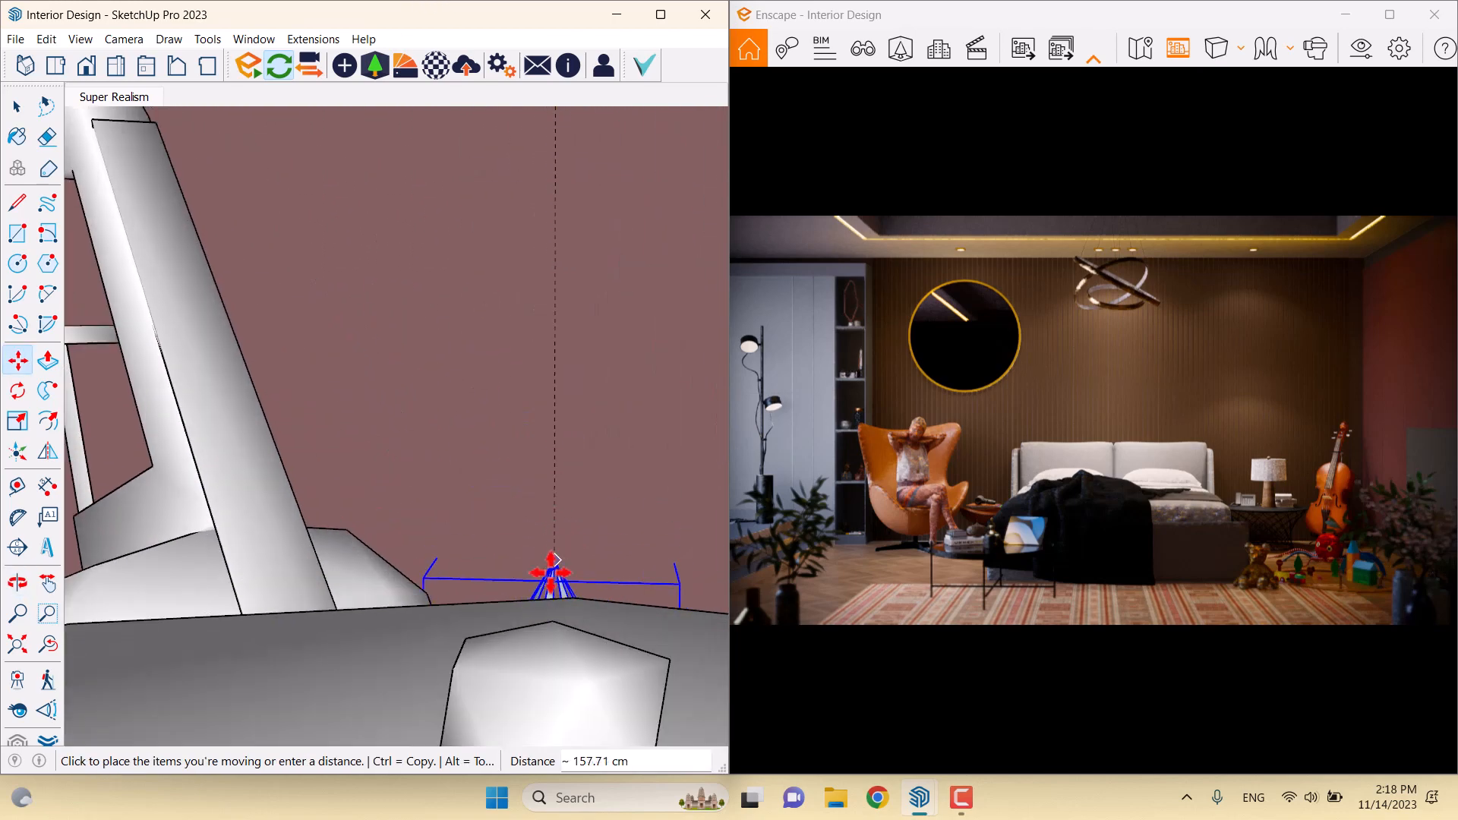
pyautogui.click(549, 646)
pyautogui.scroll(-3, 456, 576)
# Flip the light's orientation at the bedside lamp
pyautogui.moveTo(482, 585); pyautogui.dragTo(239, 537, button='middle')
pyautogui.click(47, 449)
pyautogui.moveTo(291, 488); pyautogui.dragTo(343, 448, button='middle')
pyautogui.click(260, 686)
# Lower the light to the bottom edge of the lamp shade
pyautogui.click(16, 358)
pyautogui.moveTo(393, 625); pyautogui.dragTo(307, 490, button='middle')
pyautogui.click(462, 465)
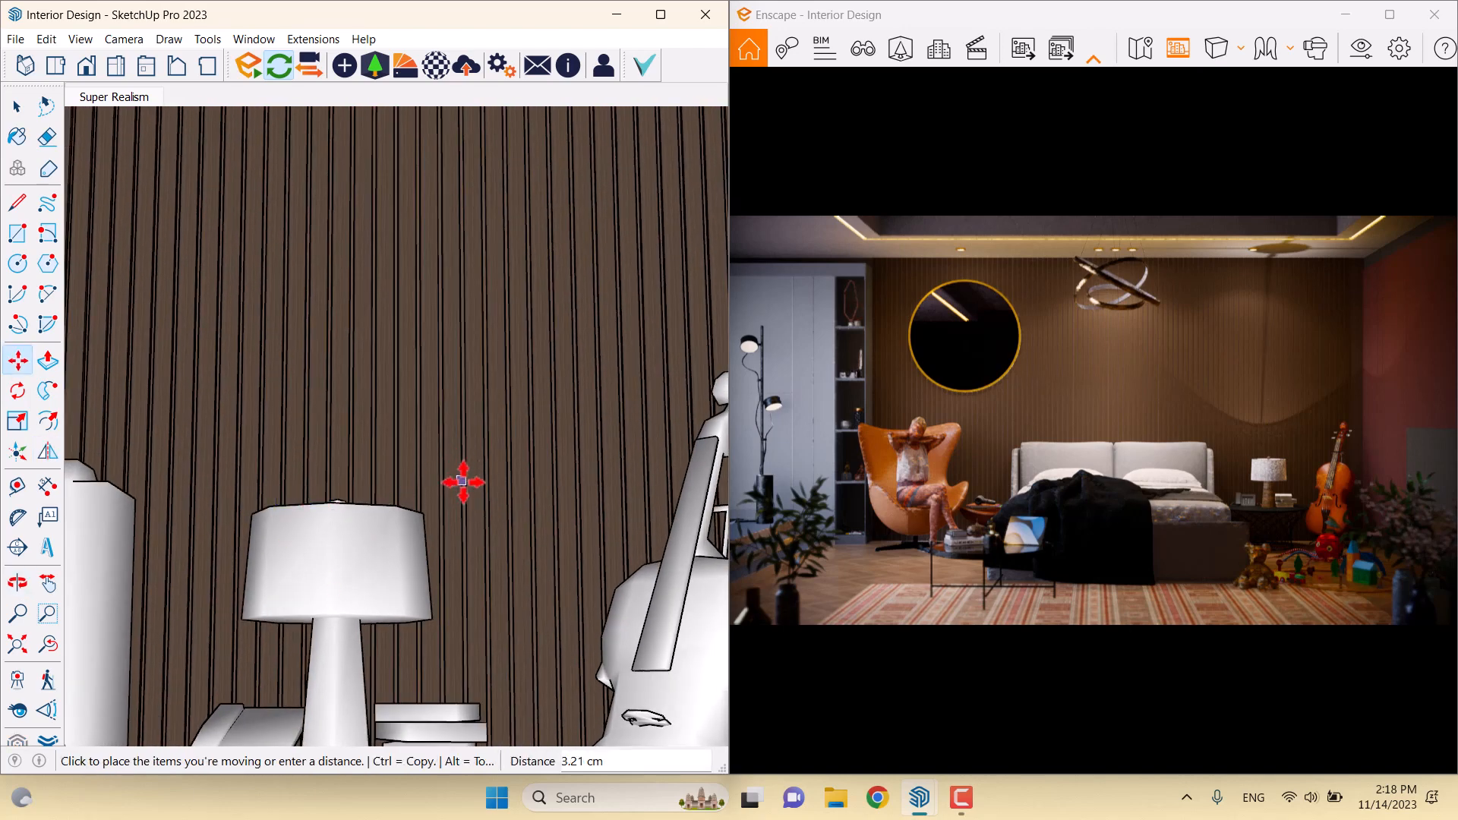
pyautogui.click(462, 490)
pyautogui.press('space')
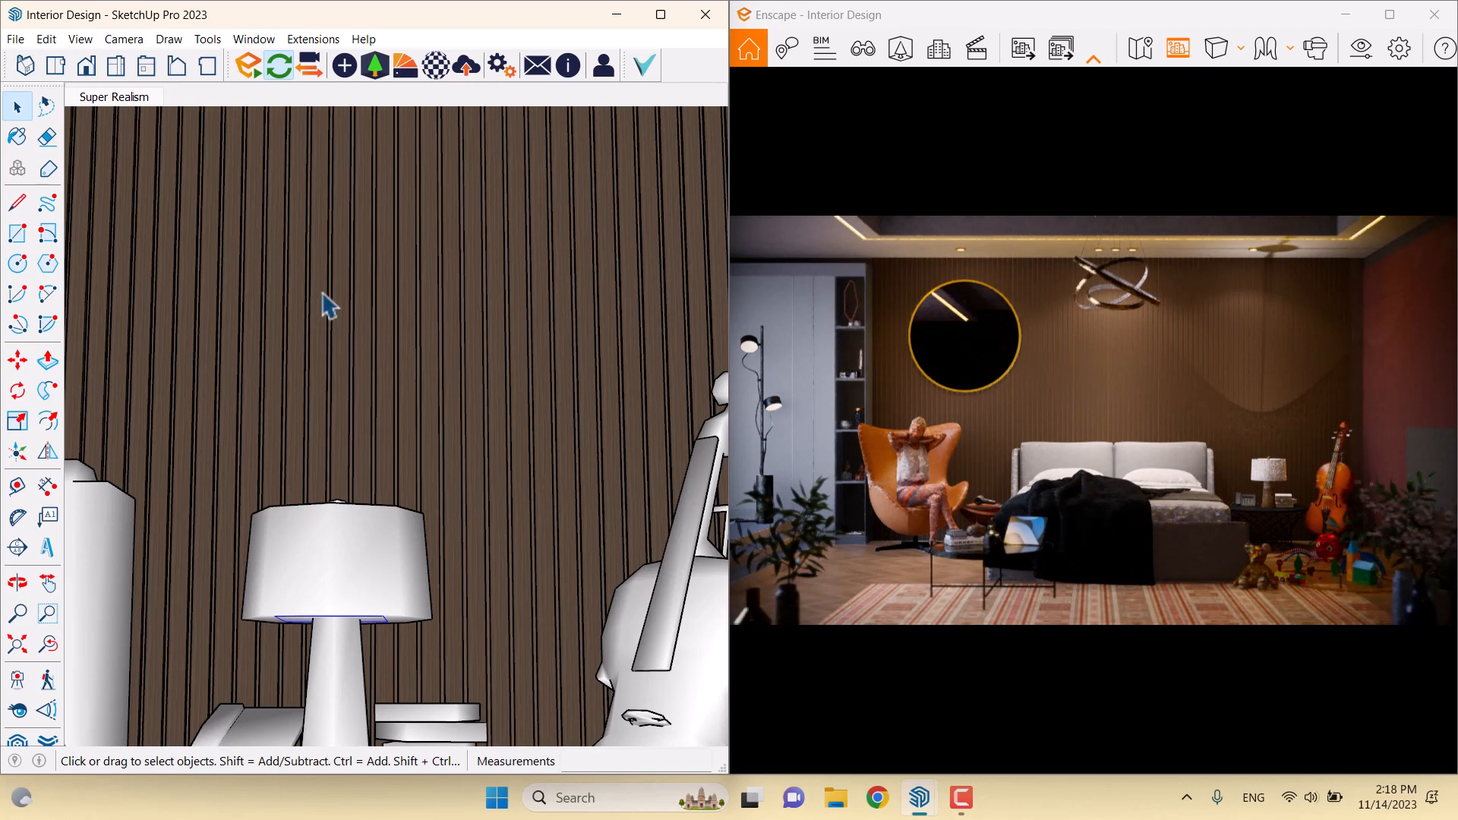
pyautogui.scroll(3, 306, 597)
pyautogui.moveTo(313, 616); pyautogui.dragTo(376, 714, button='middle')
pyautogui.scroll(3, 366, 623)
pyautogui.scroll(-3, 366, 623)
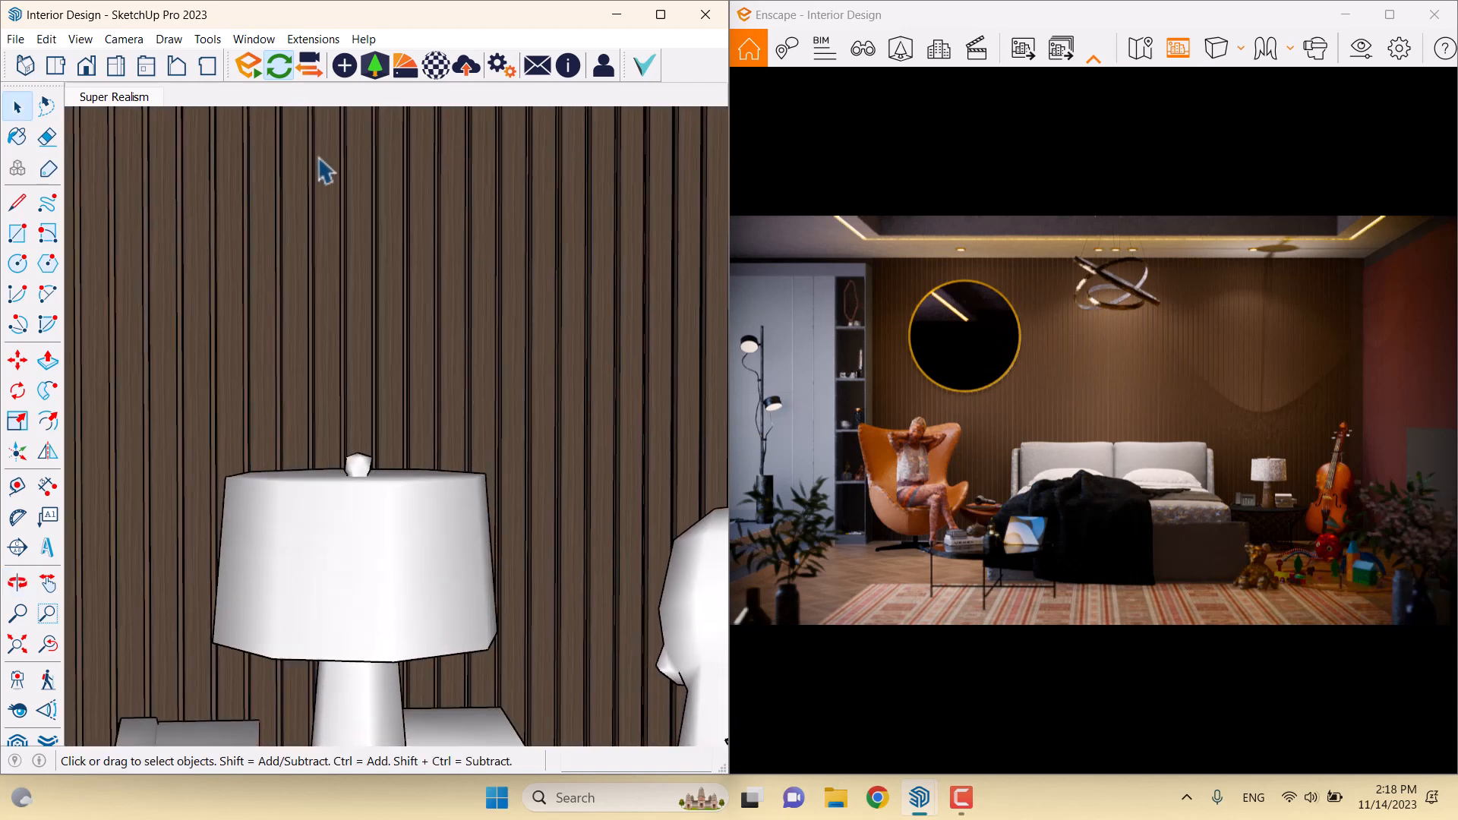
# Set the selected lamp light's luminous intensity to 20 cd in Enscape Objects
pyautogui.click(345, 66)
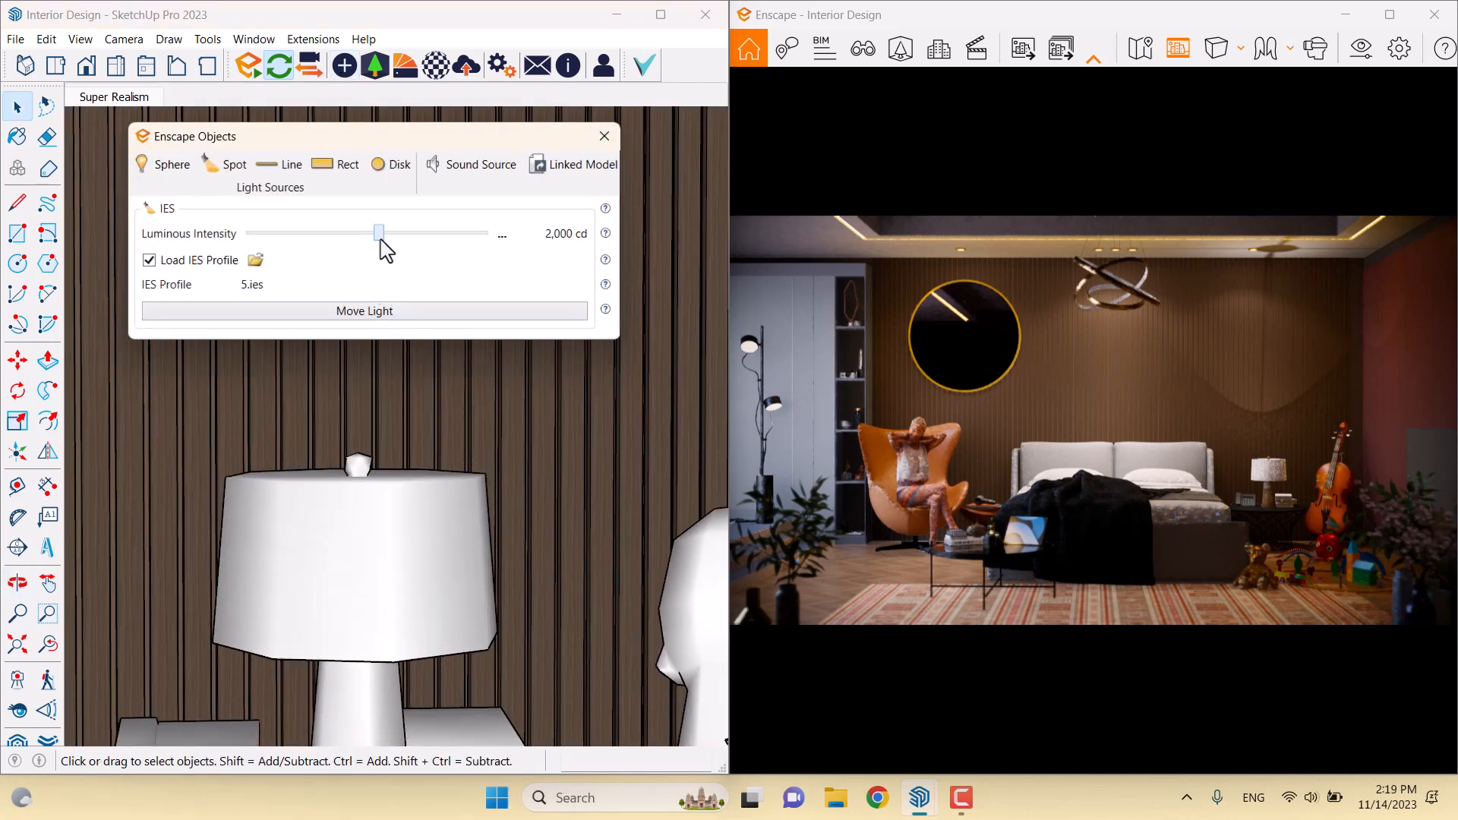
pyautogui.moveTo(378, 236); pyautogui.dragTo(320, 236)
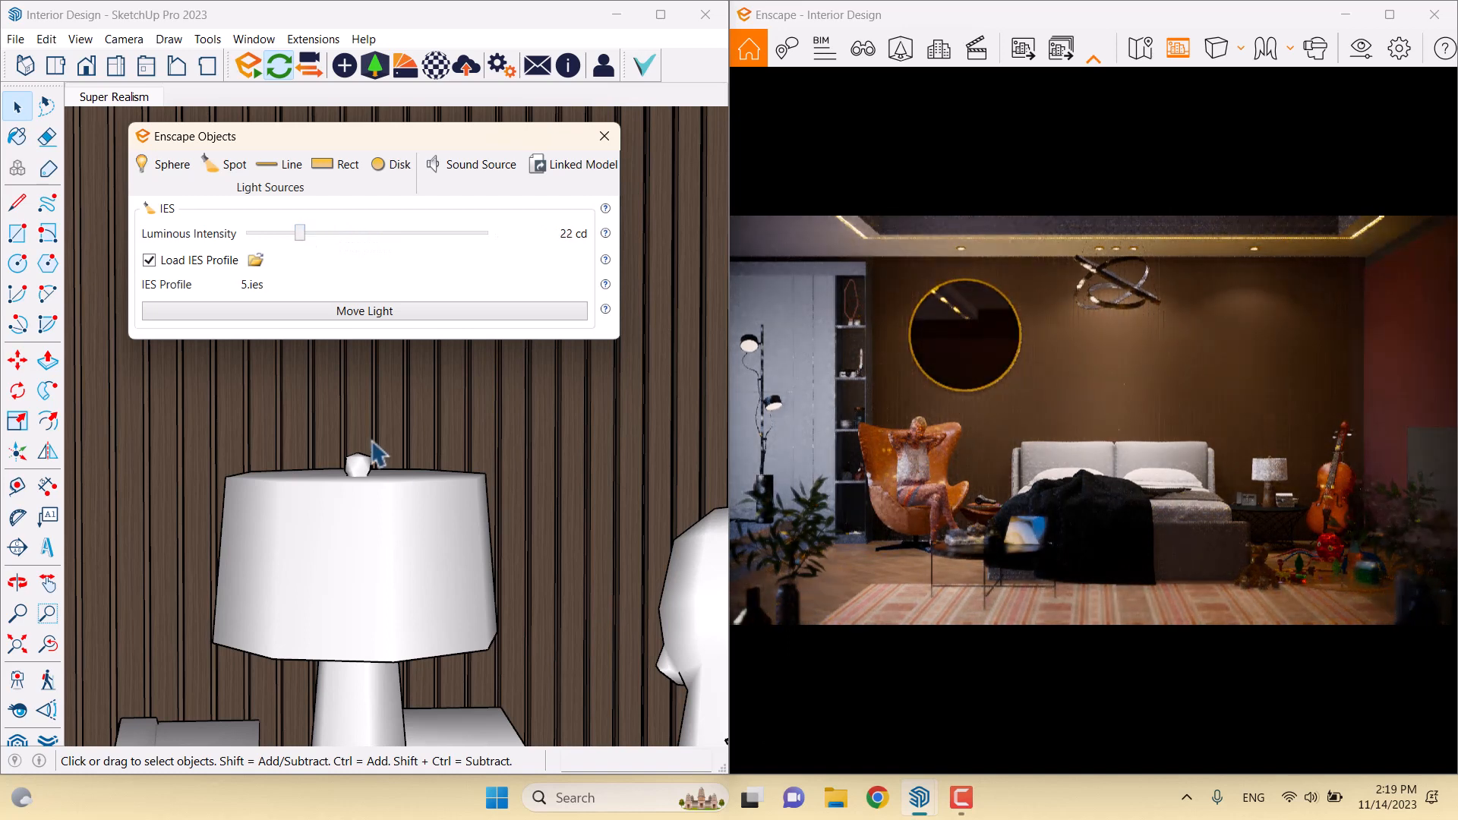
pyautogui.click(502, 236)
pyautogui.click(521, 262)
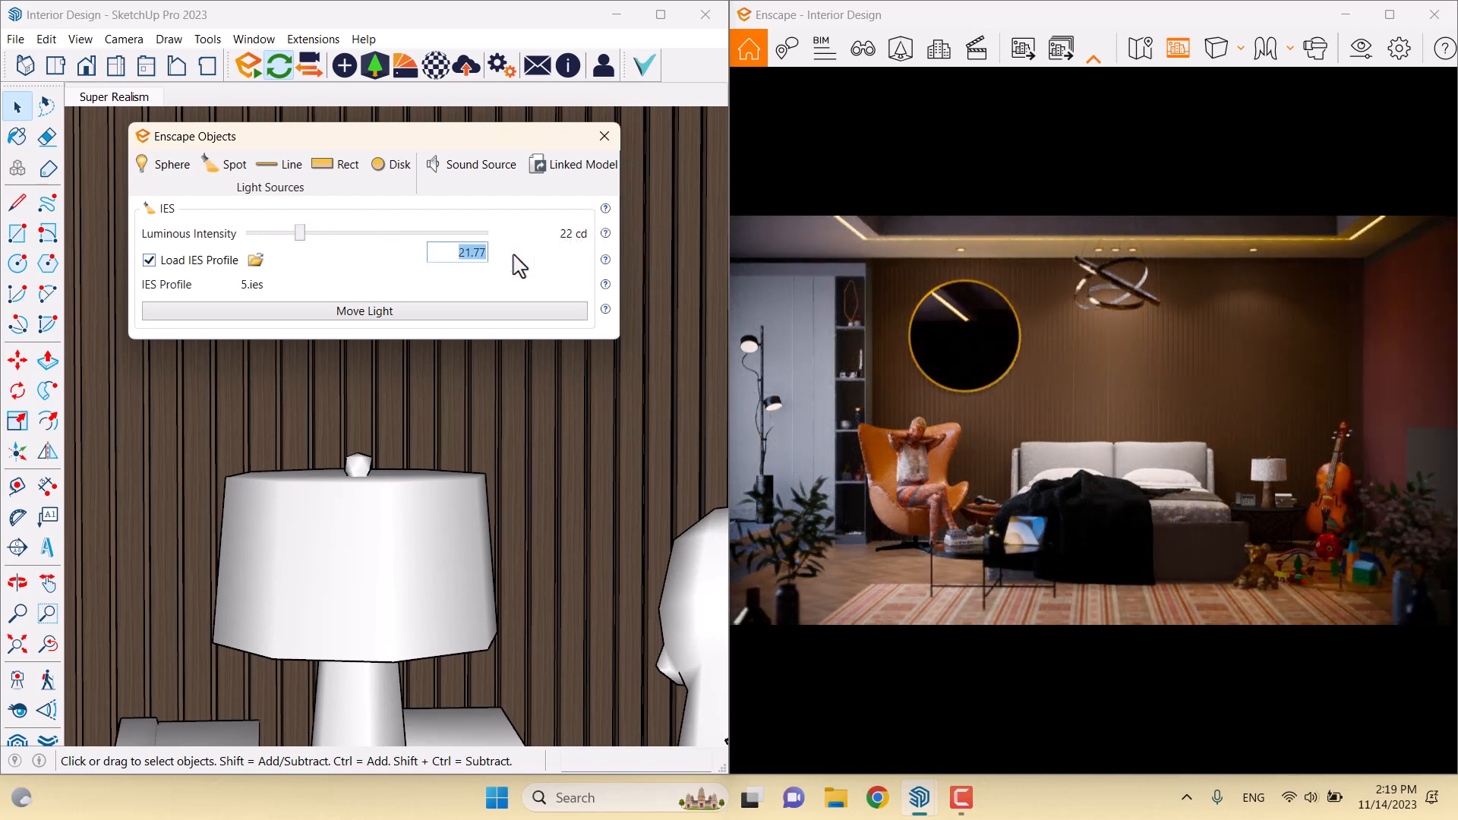
pyautogui.write('20')
pyautogui.press('Return')
# In Visual Settings, enter 10 under Atmosphere, set camera exposure to 70%, then close
pyautogui.click(1360, 54)
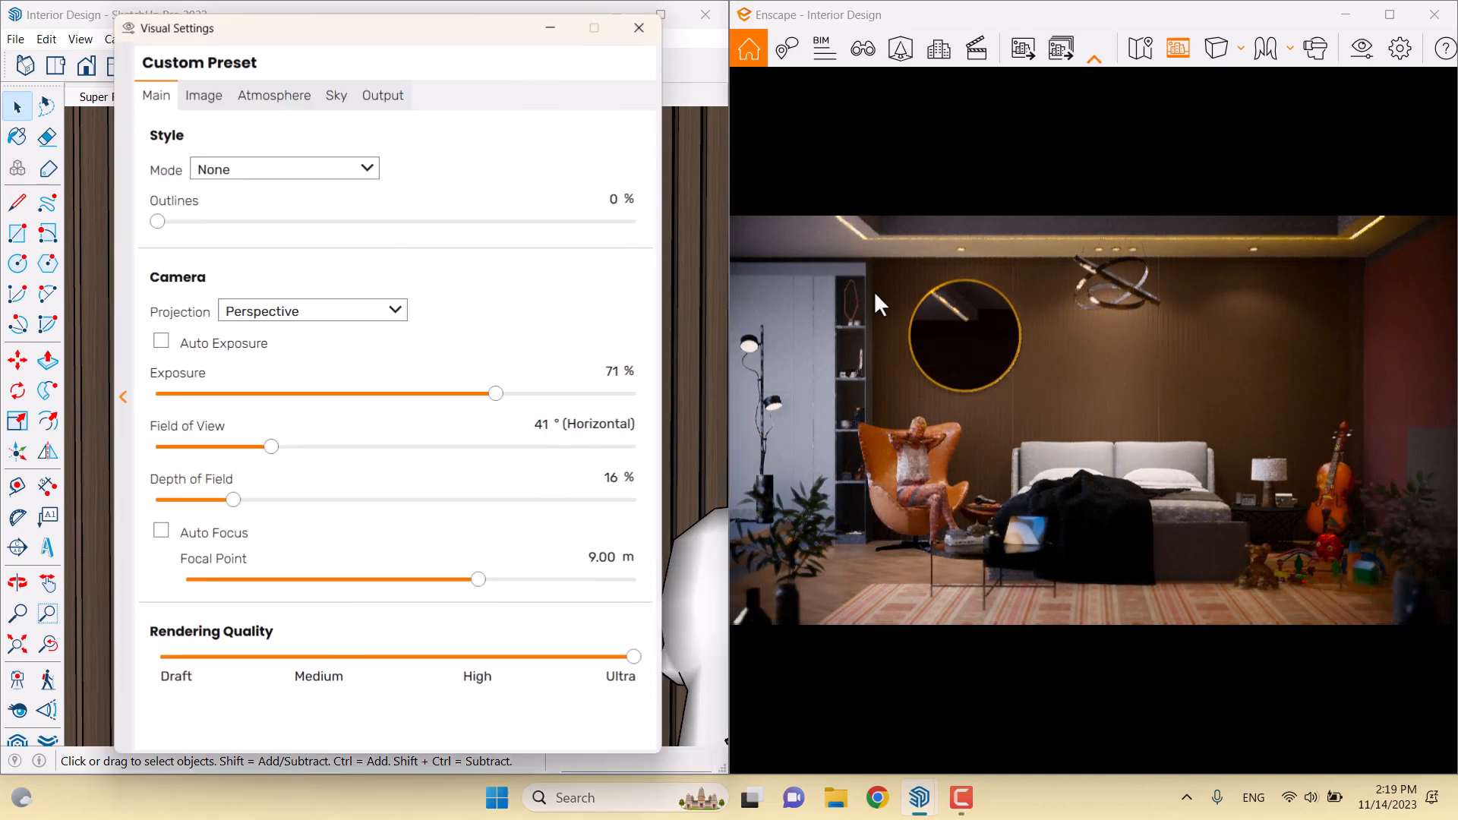
pyautogui.click(297, 94)
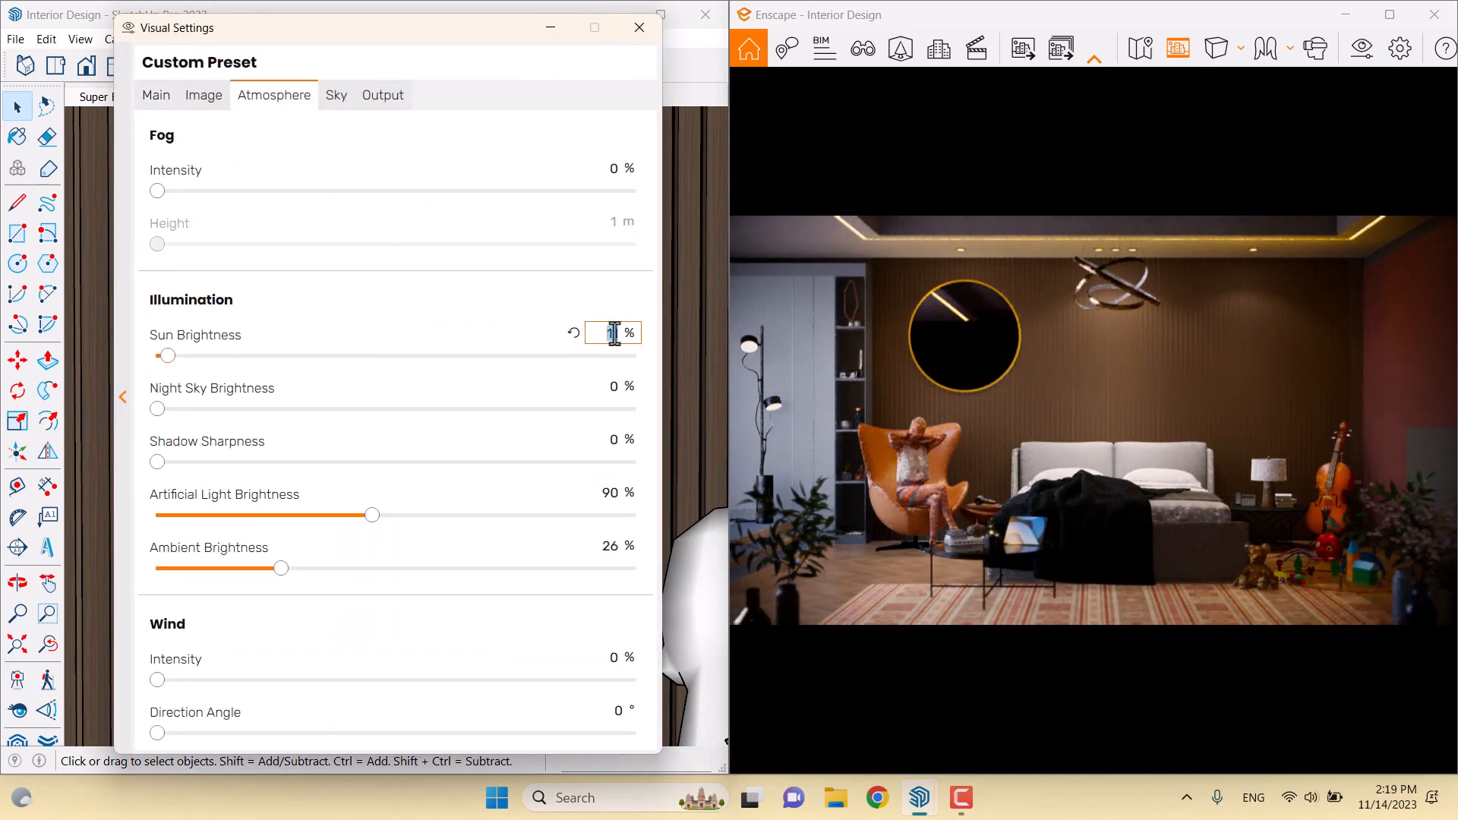
pyautogui.write('1')
pyautogui.write('0')
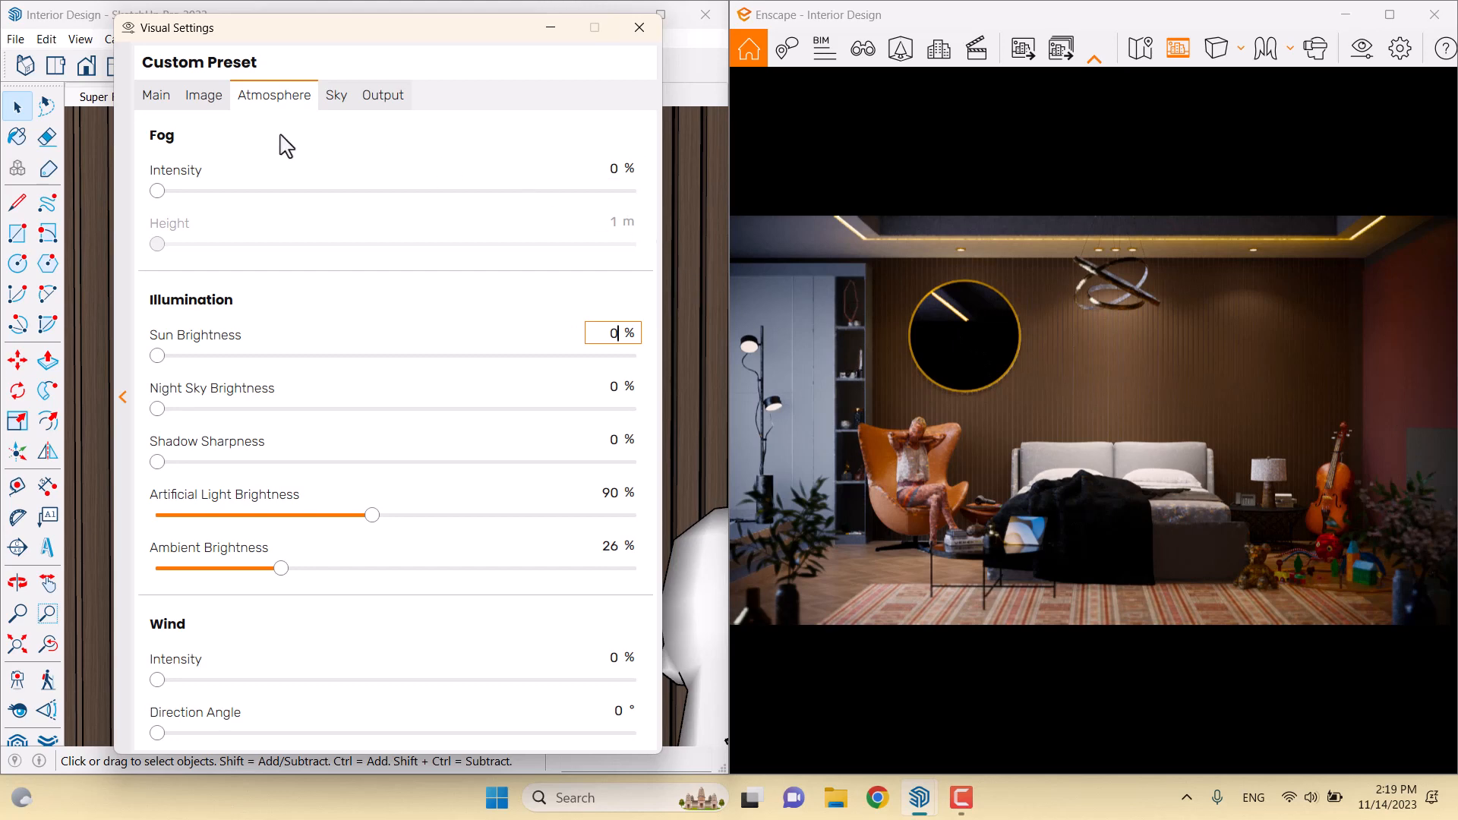
pyautogui.click(157, 95)
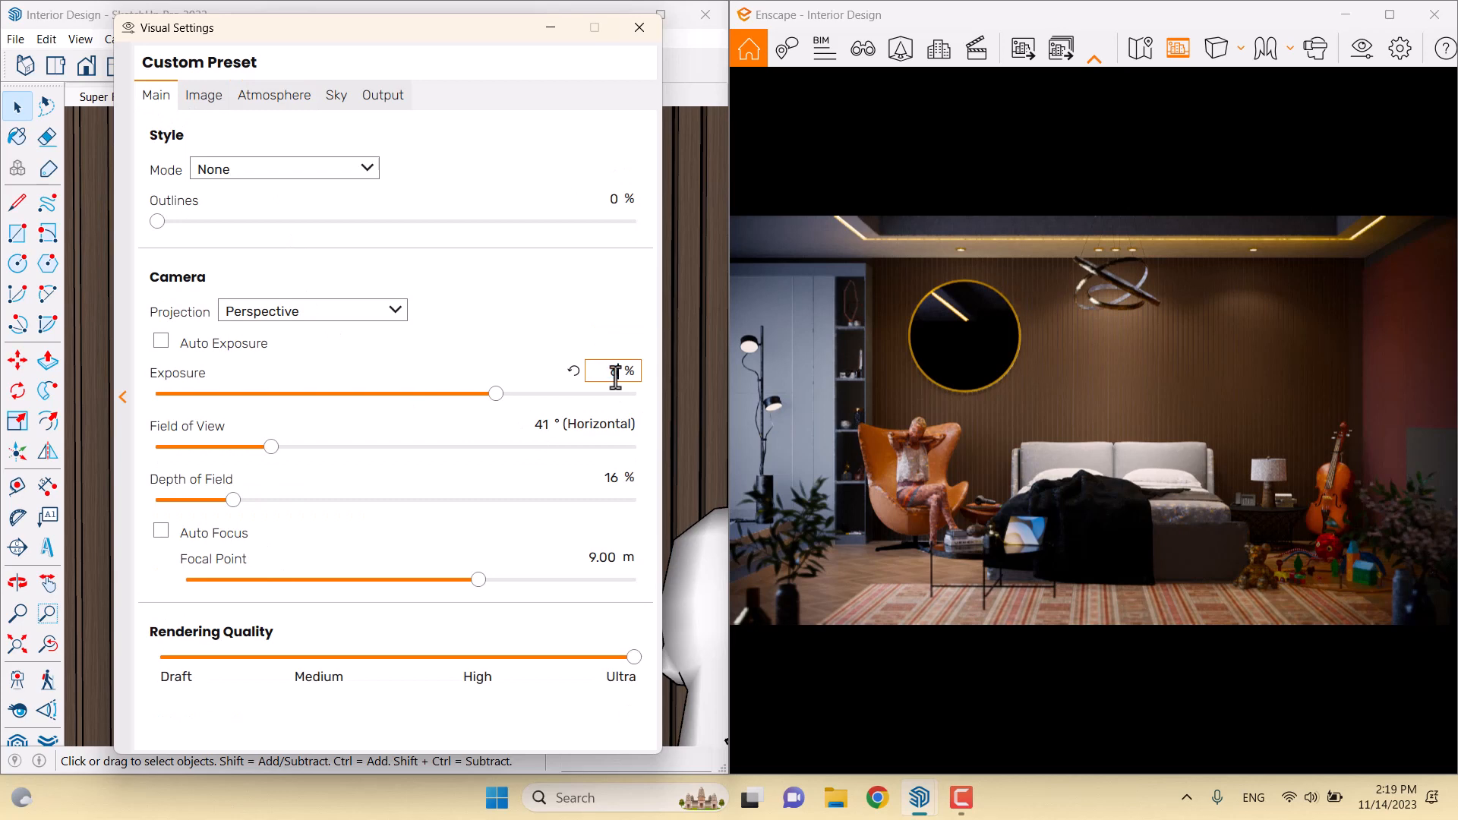
pyautogui.write('69')
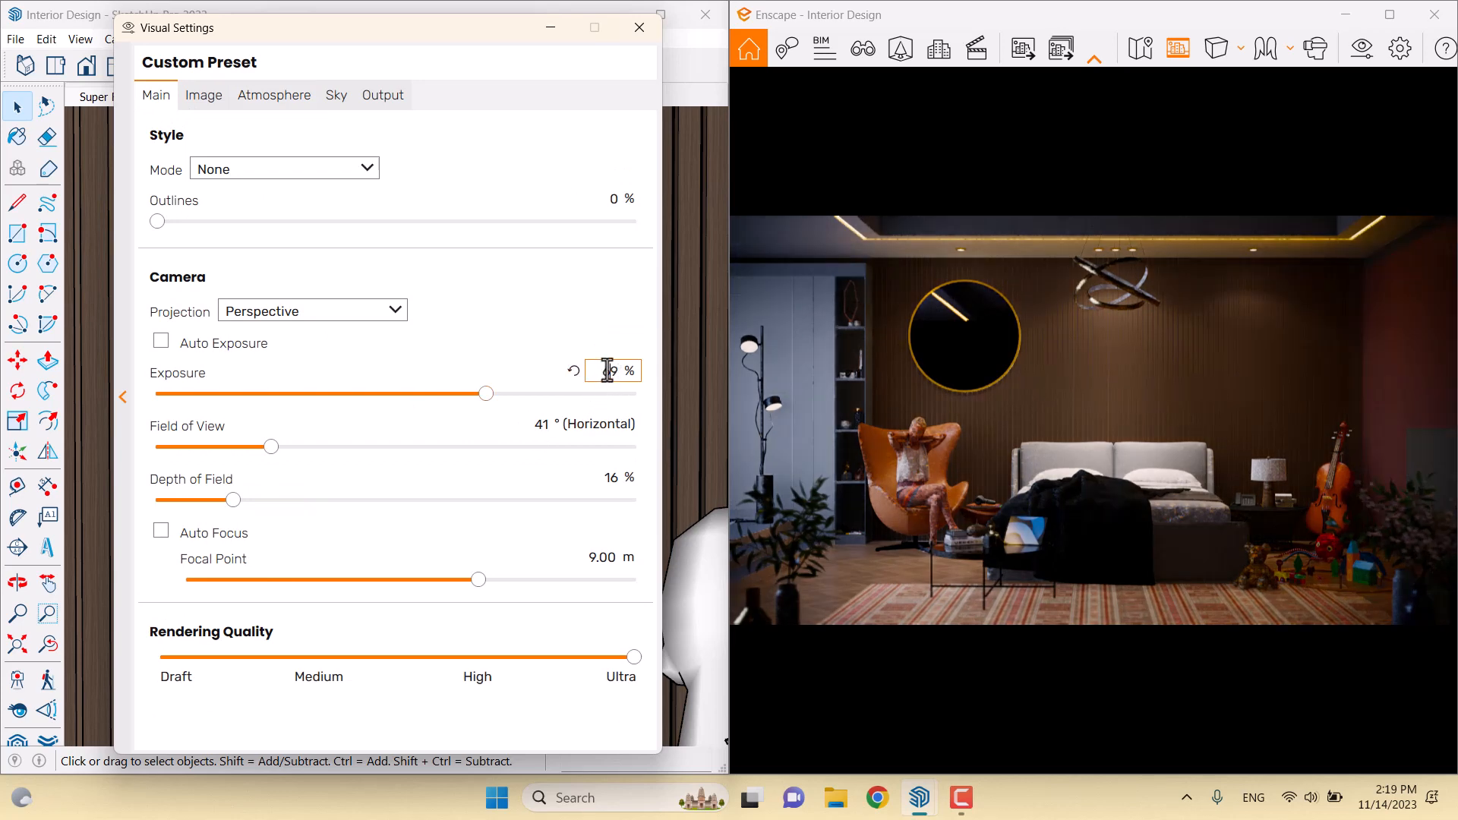
pyautogui.write('70')
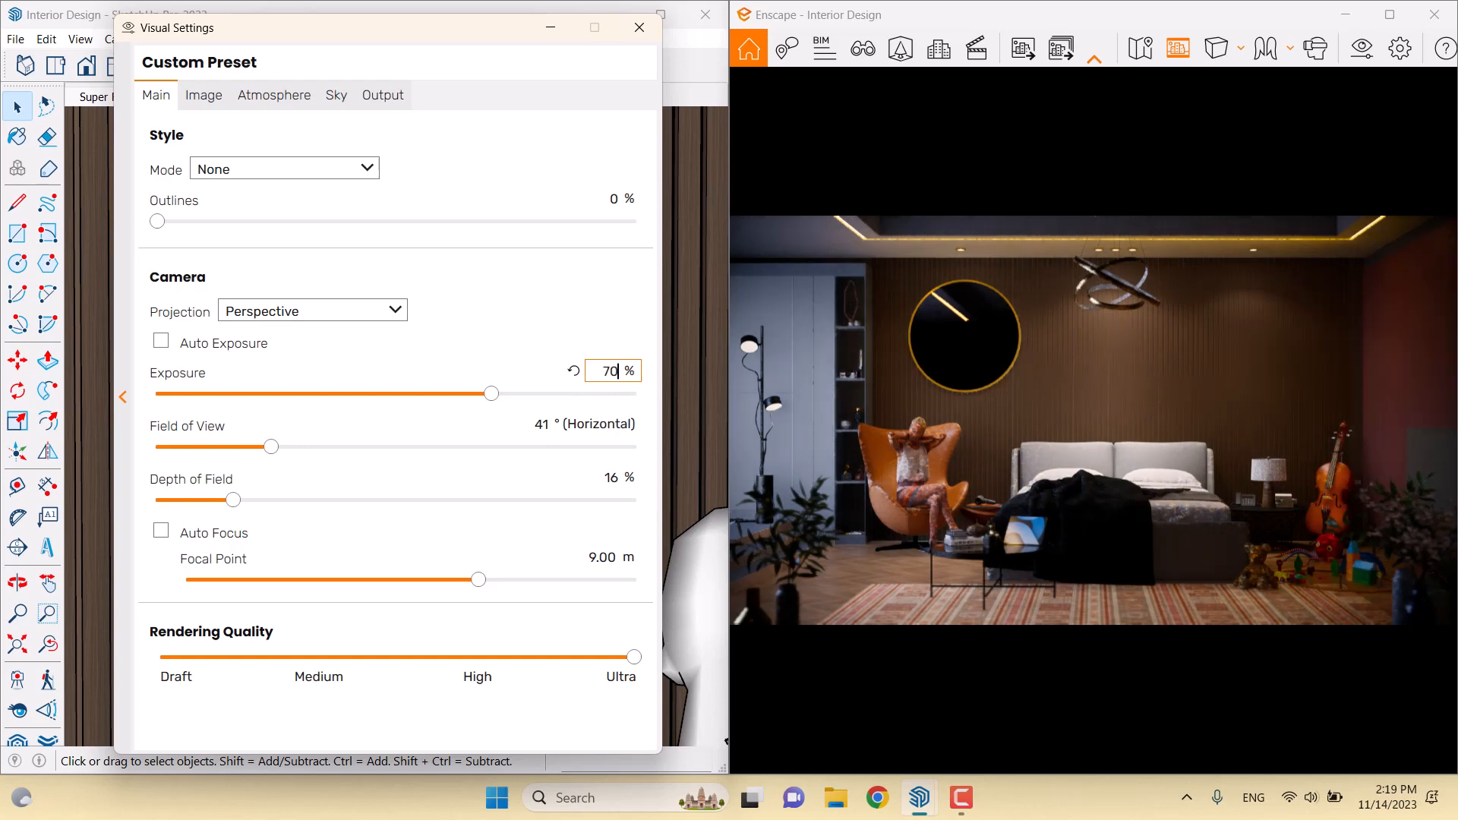
pyautogui.click(640, 27)
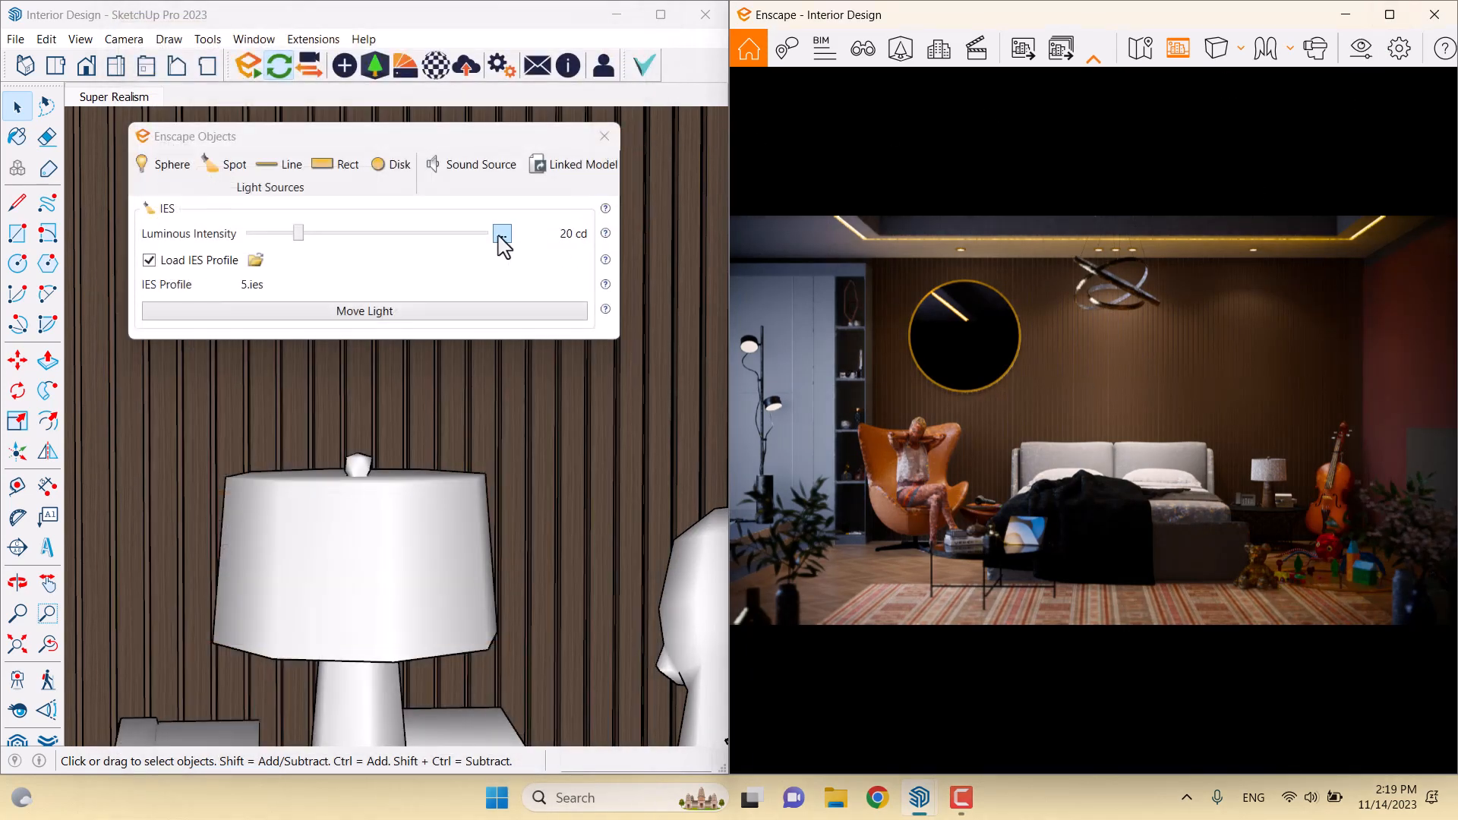
# Set the lamp's luminous intensity to 36 cd, close Enscape Objects, and maximize Enscape
pyautogui.rightClick(499, 236)
pyautogui.click(528, 269)
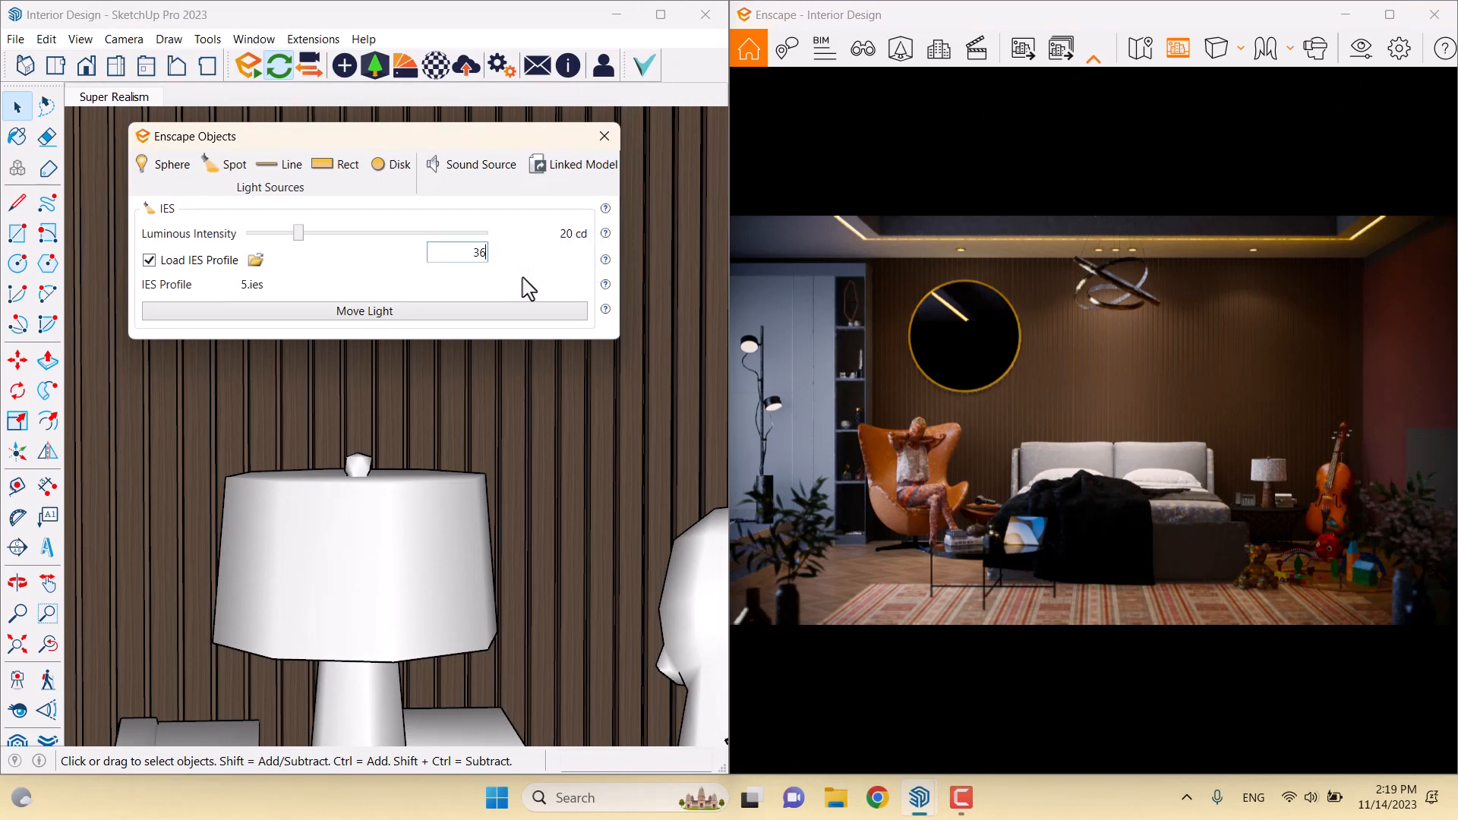
pyautogui.press('Return')
pyautogui.click(605, 136)
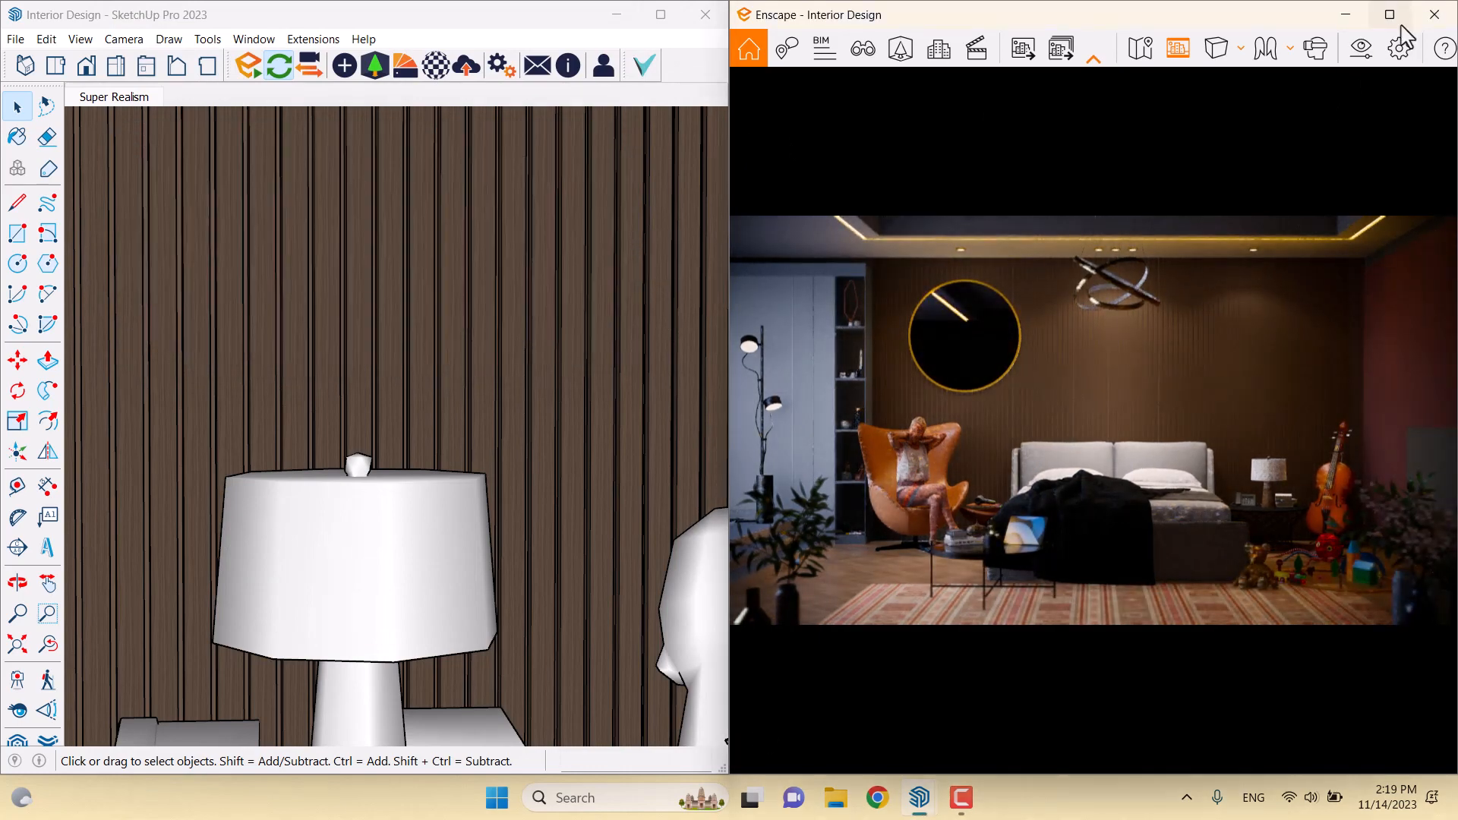
pyautogui.click(1391, 15)
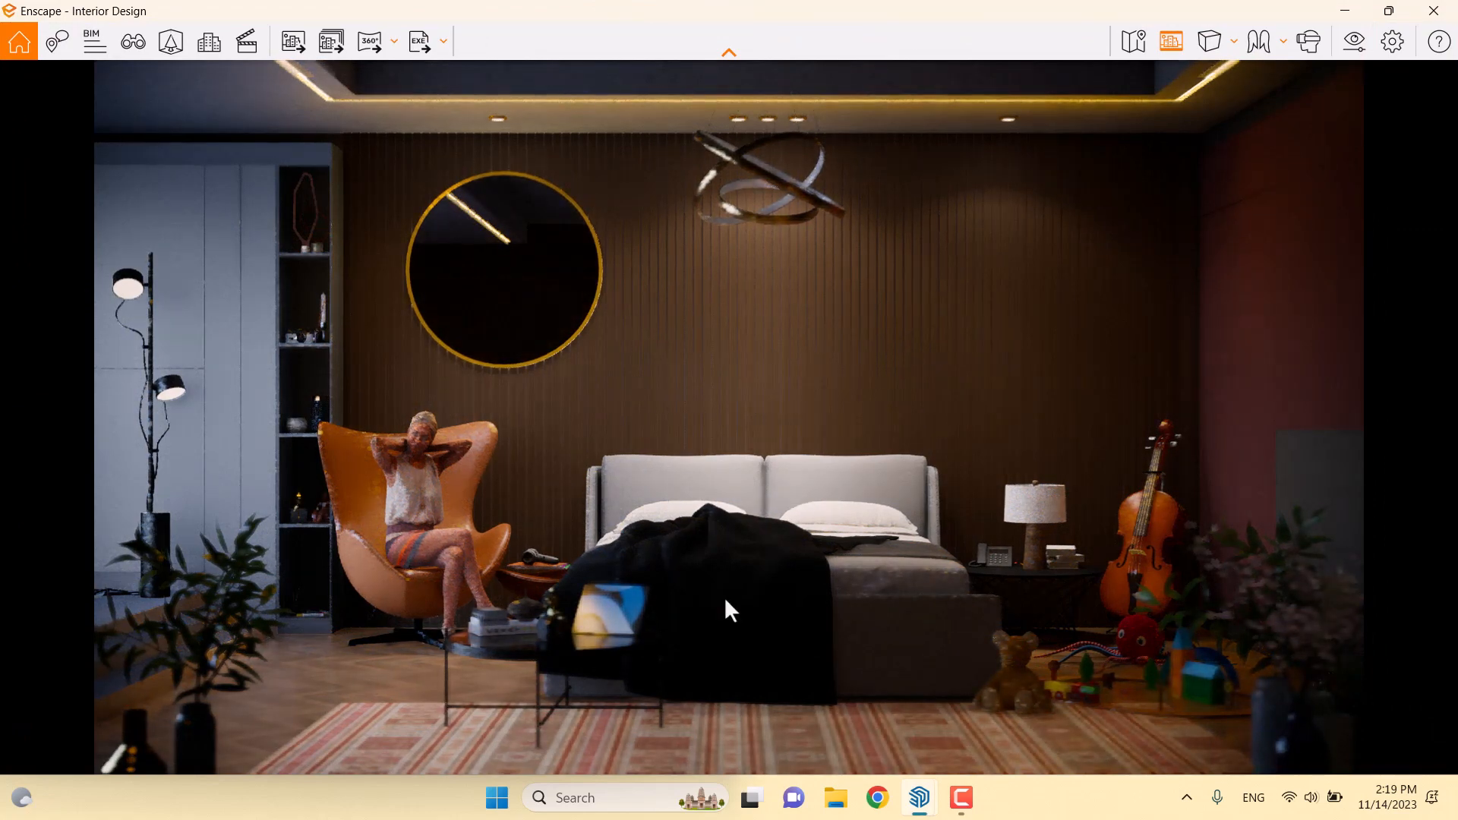
# Recolour Bed 008's Material 2 to #B79D84 in the Asset Library and apply the changes
pyautogui.click(171, 41)
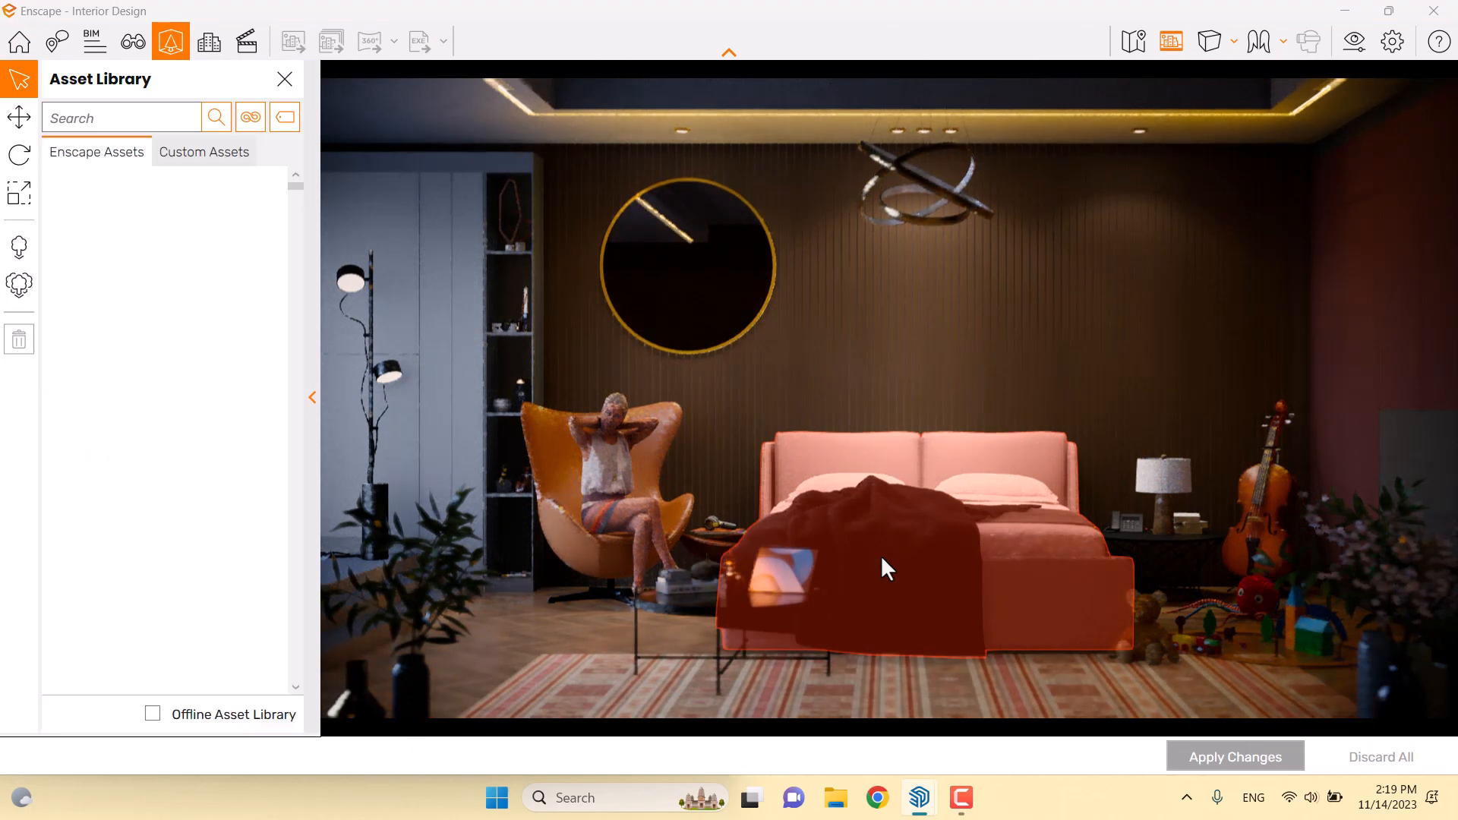
pyautogui.click(883, 559)
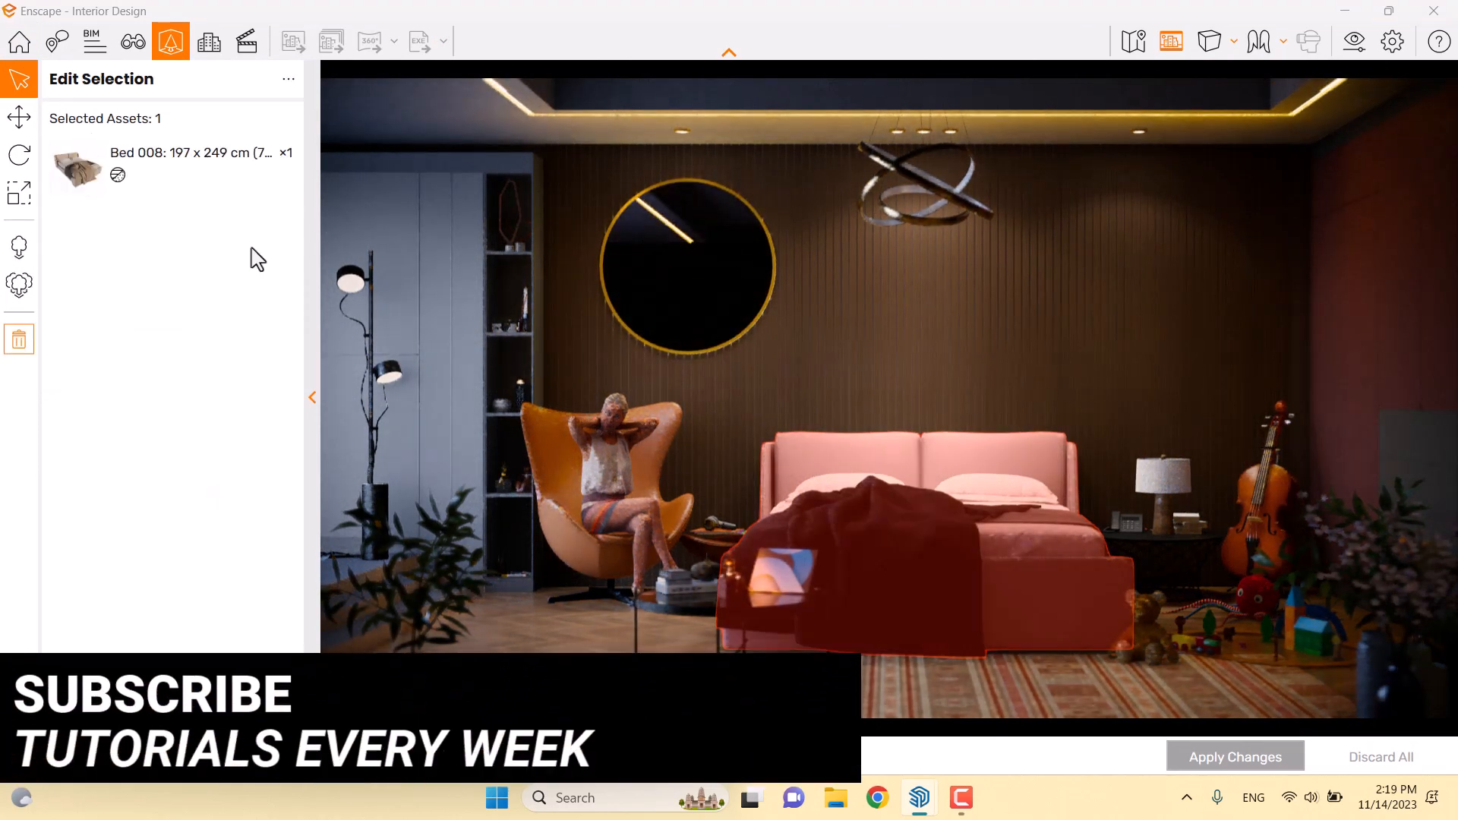
pyautogui.click(156, 168)
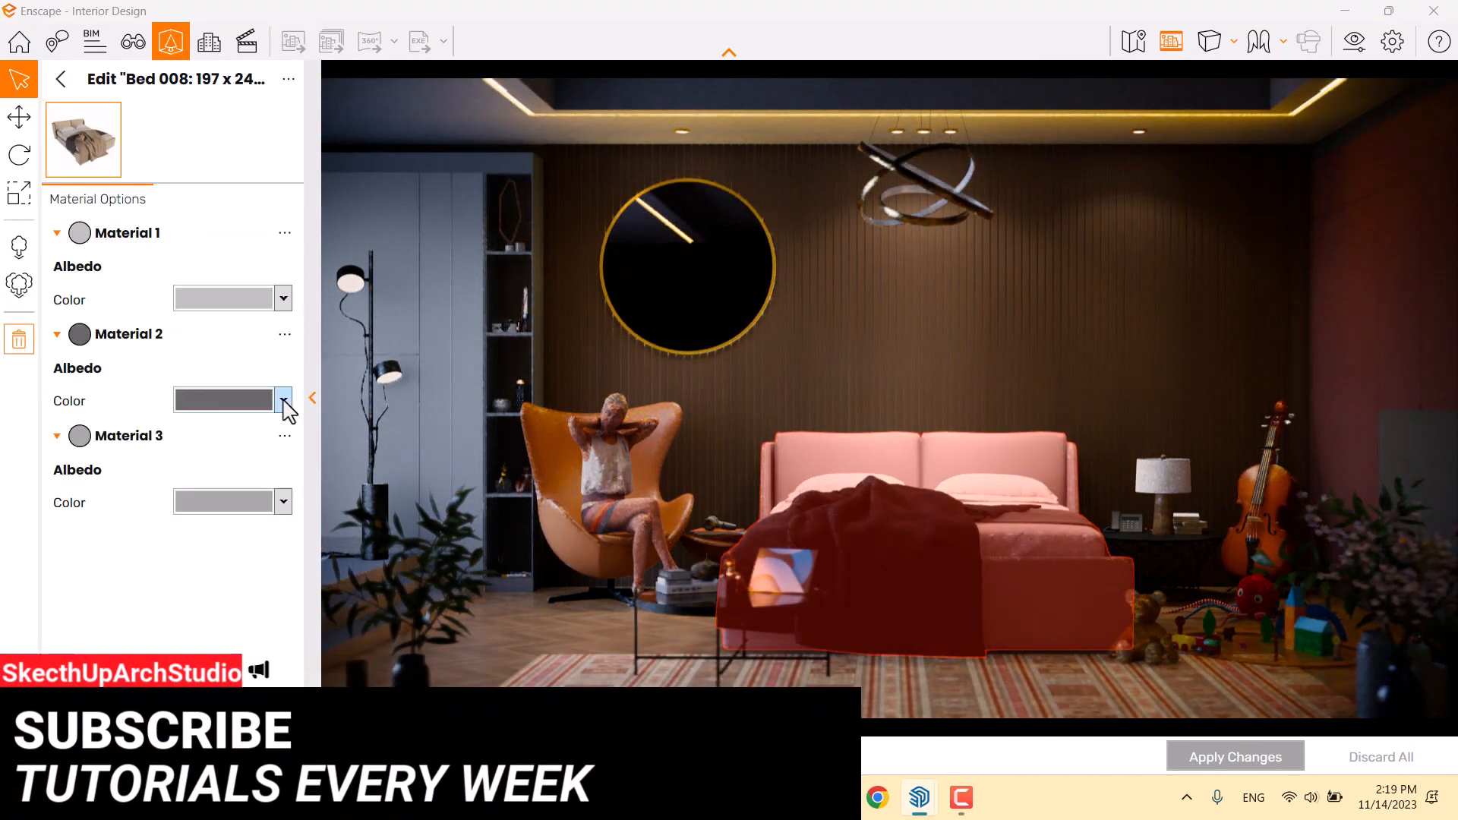
pyautogui.click(284, 401)
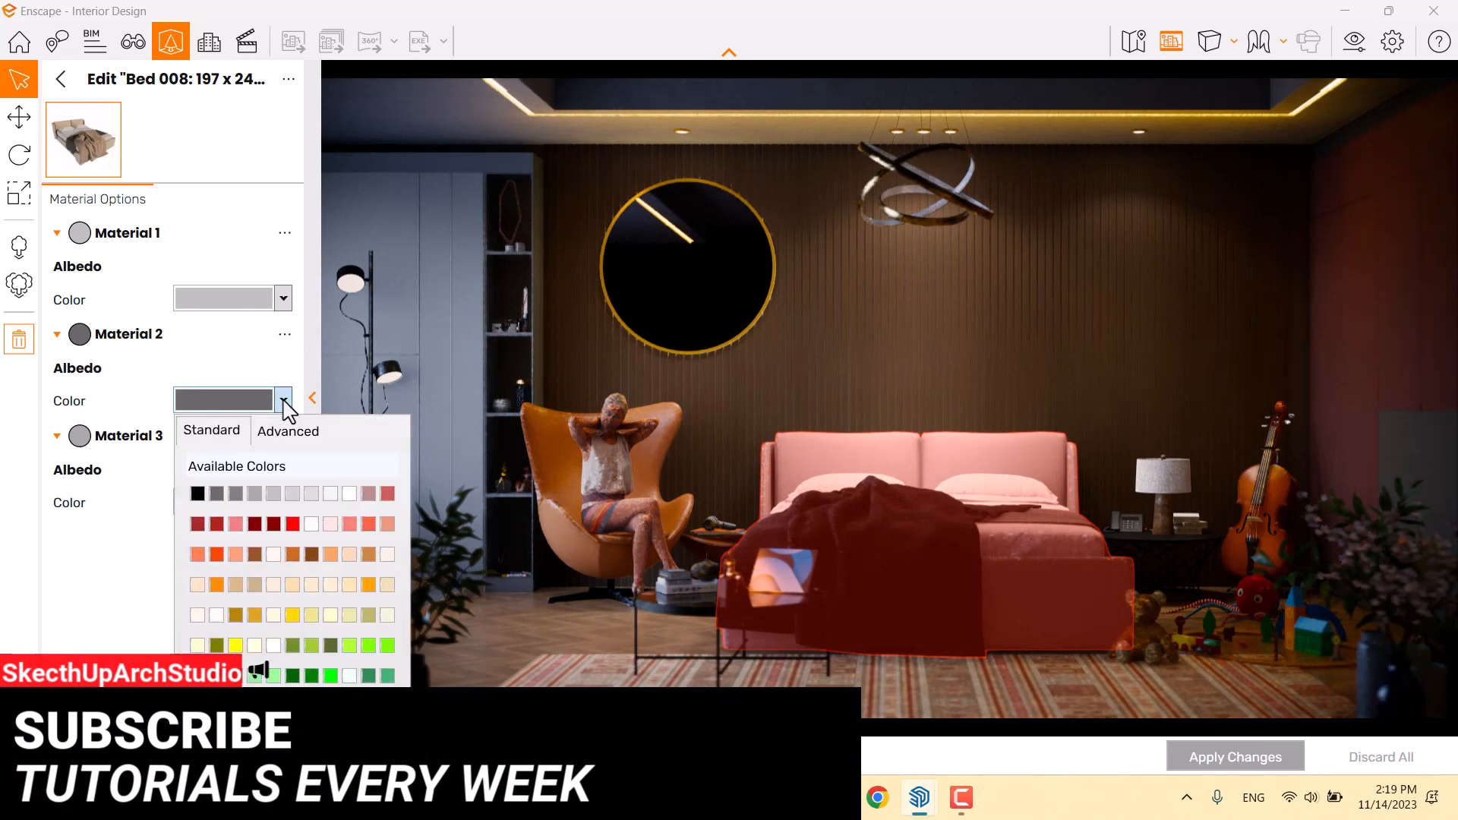
pyautogui.click(387, 556)
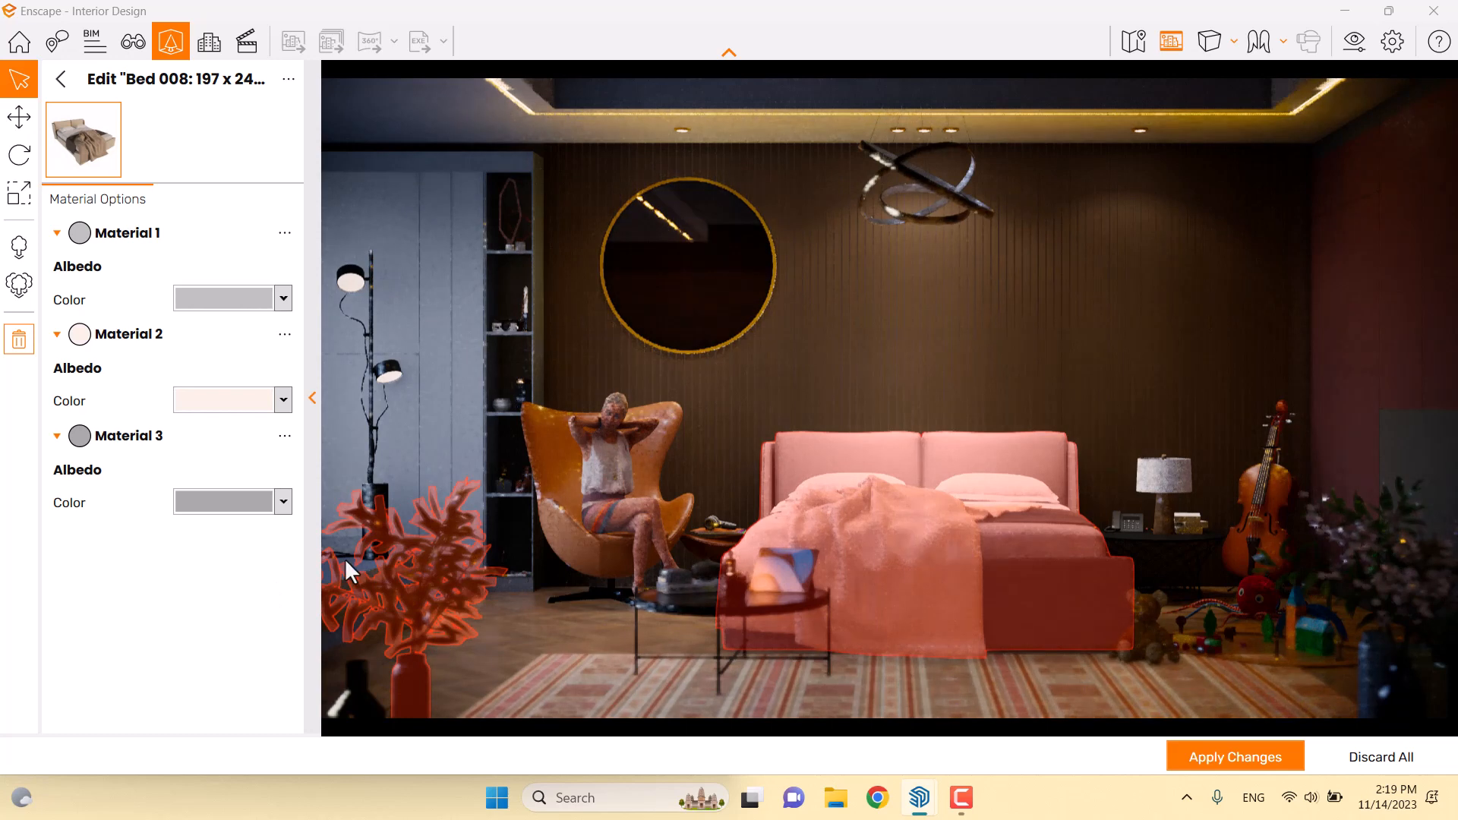
pyautogui.click(283, 400)
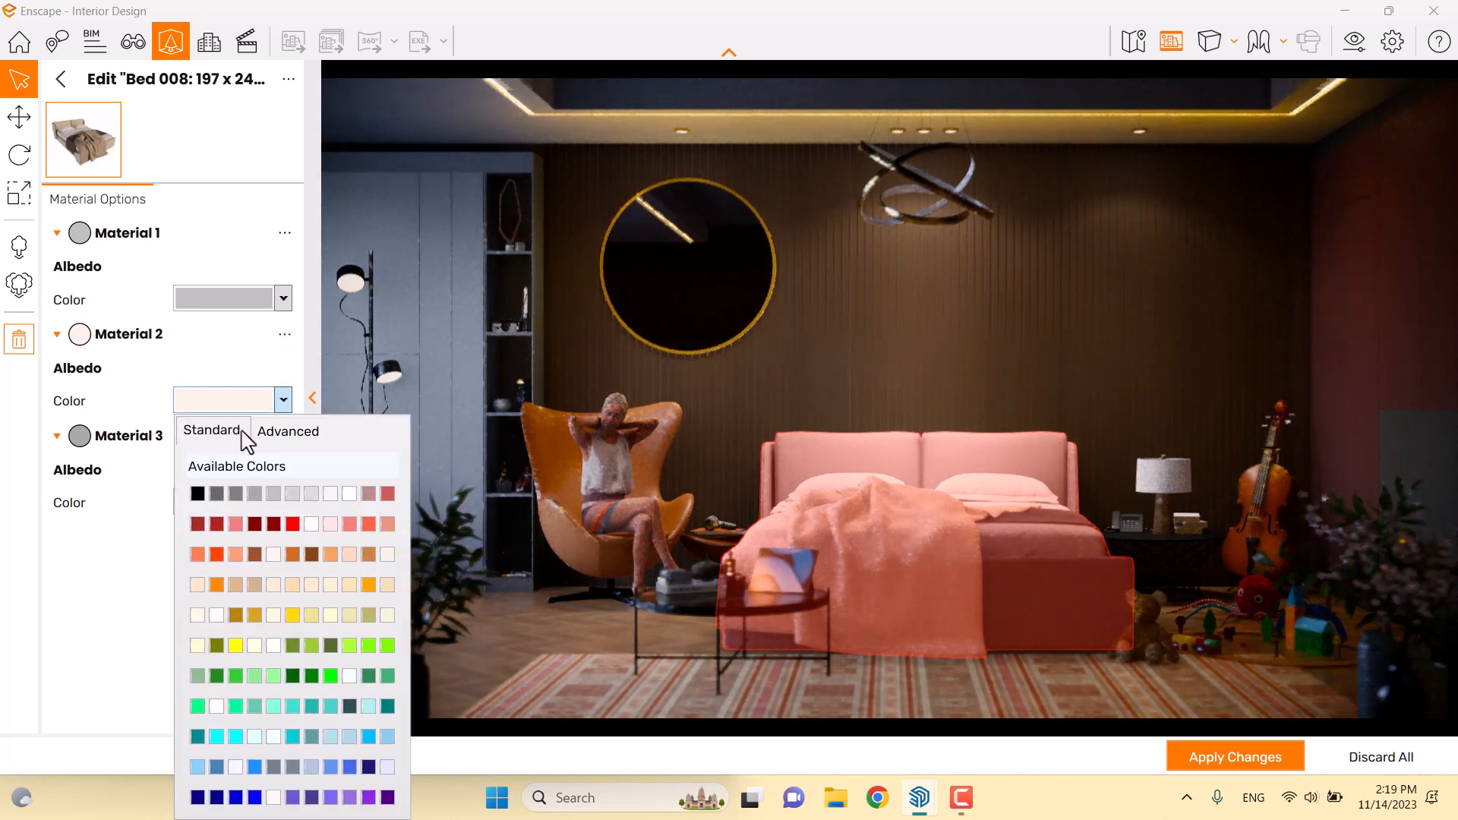
pyautogui.click(282, 431)
pyautogui.moveTo(248, 476); pyautogui.dragTo(240, 482)
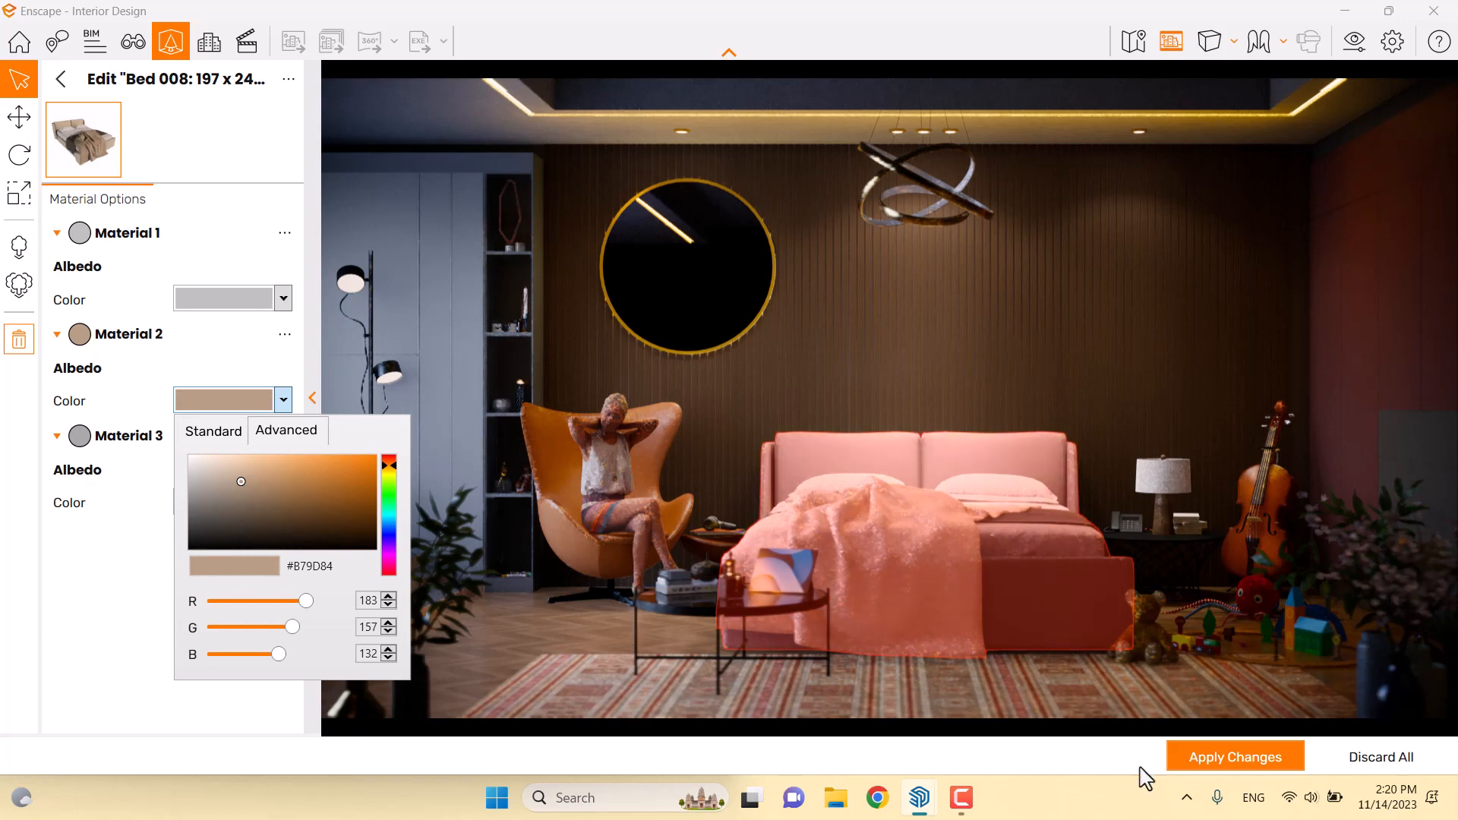
pyautogui.click(1217, 760)
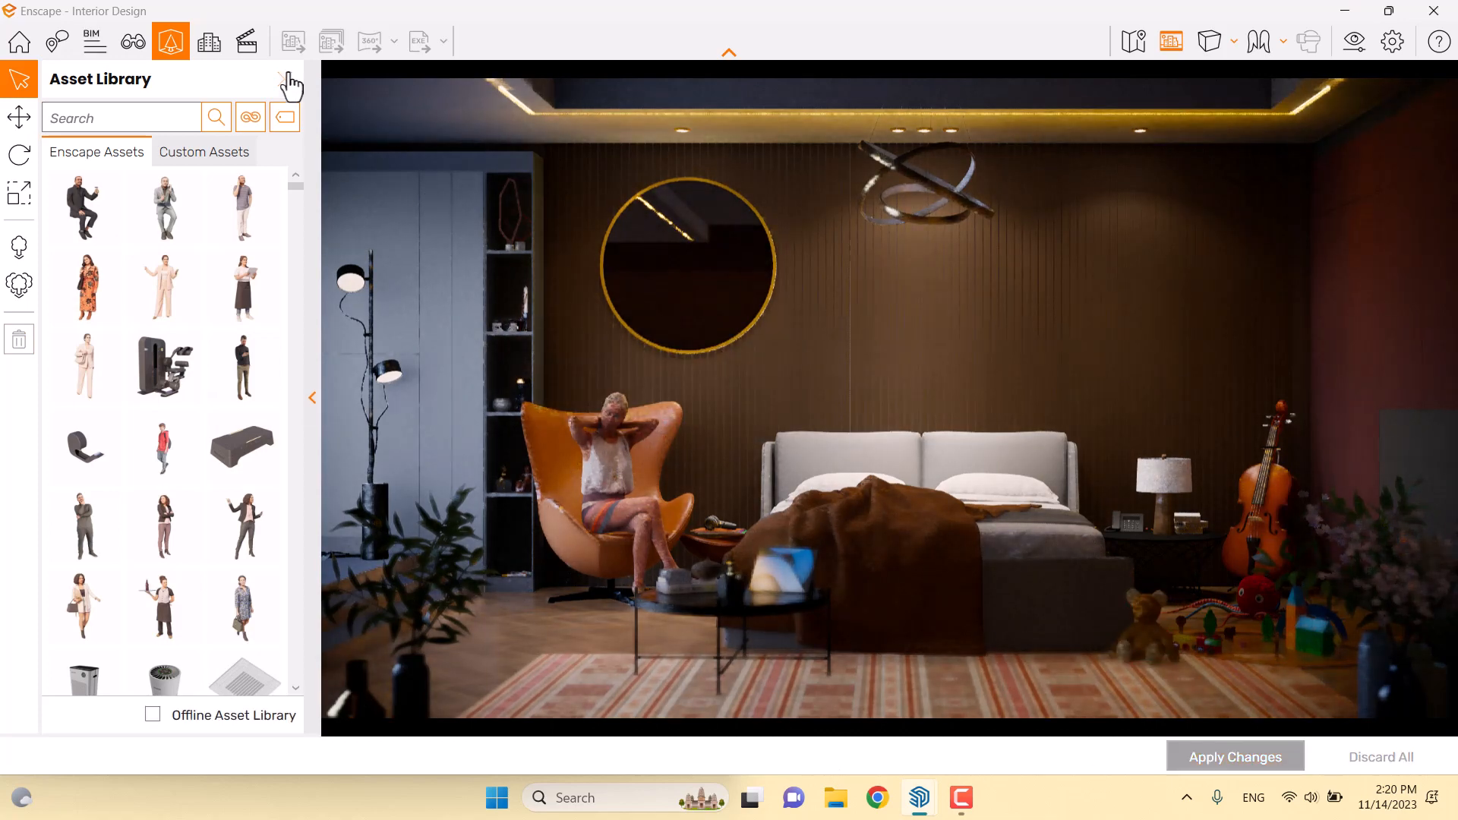
pyautogui.click(285, 79)
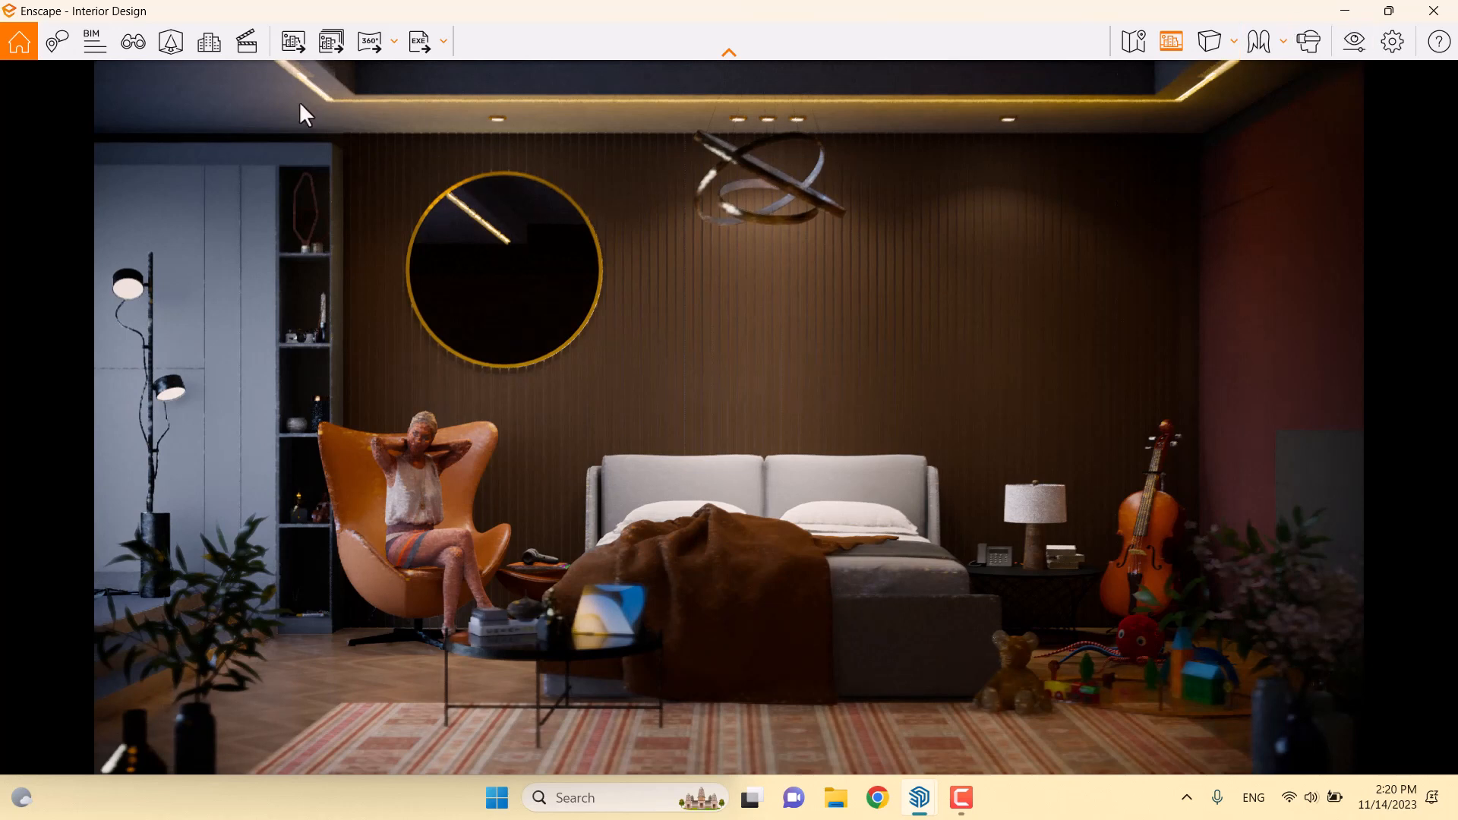
# Set up Batch Rendering with the Super Realism view ticked as a still image
pyautogui.click(301, 44)
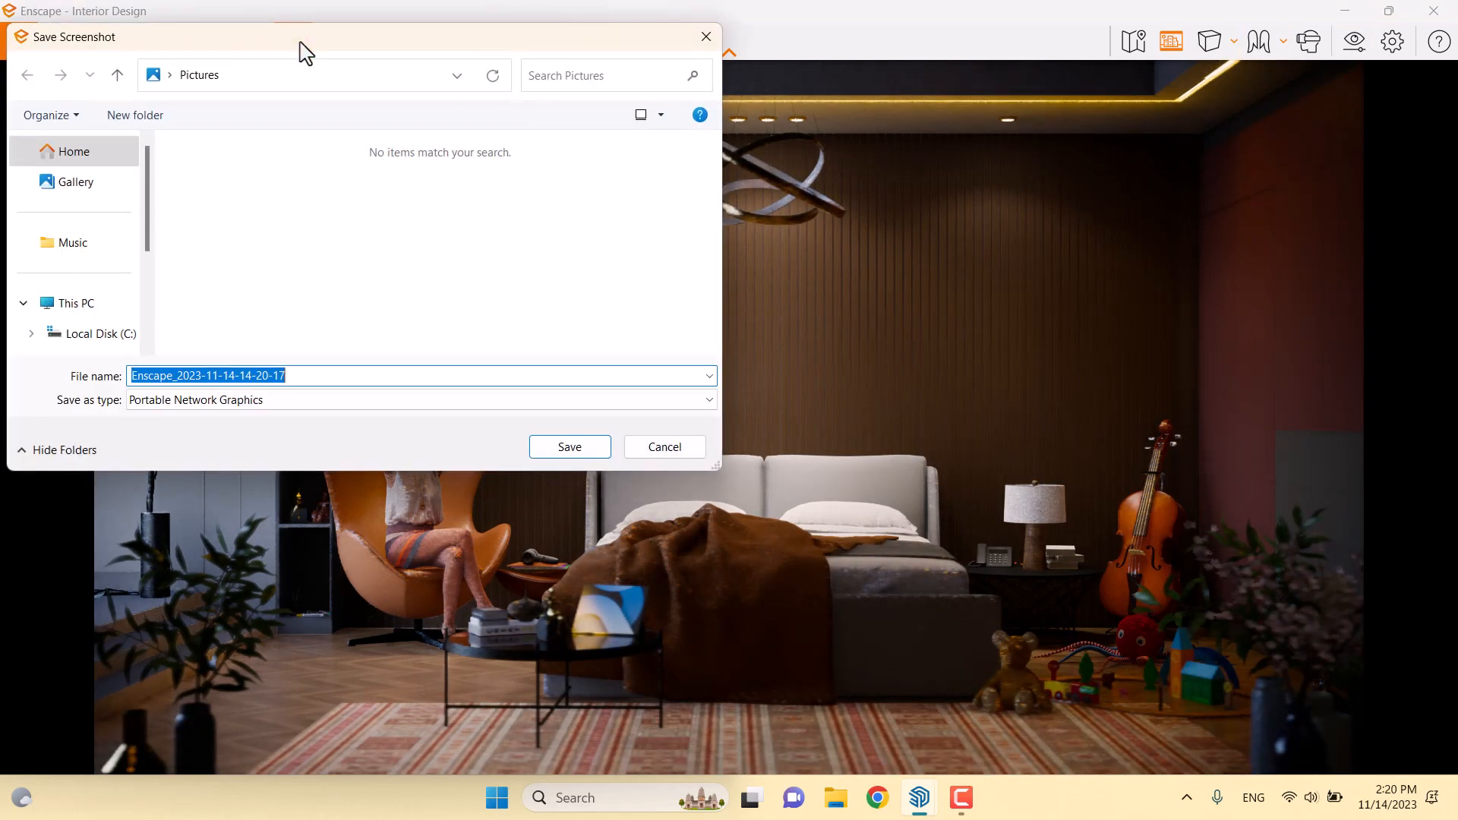
pyautogui.click(651, 447)
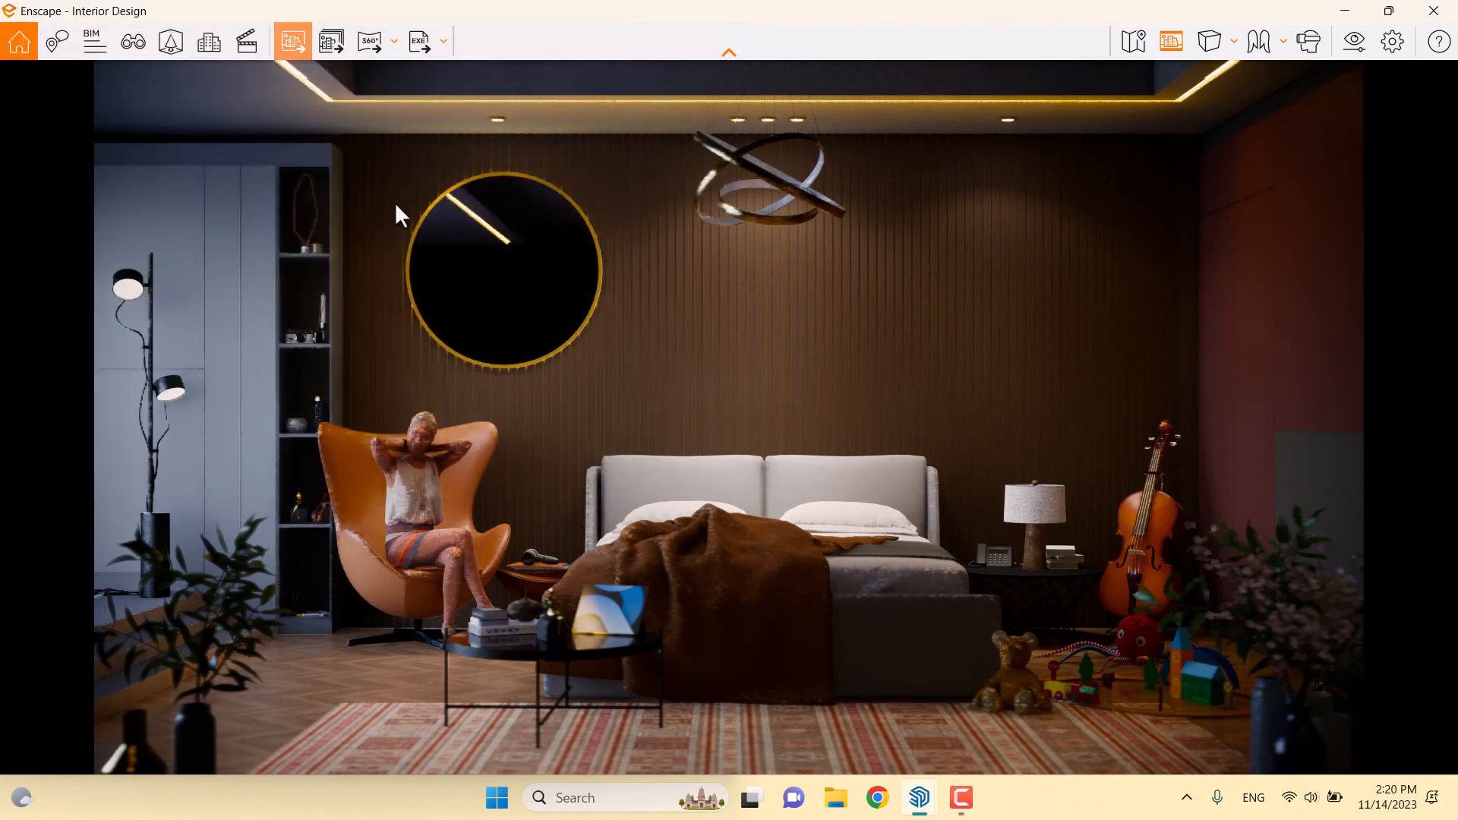
pyautogui.click(332, 47)
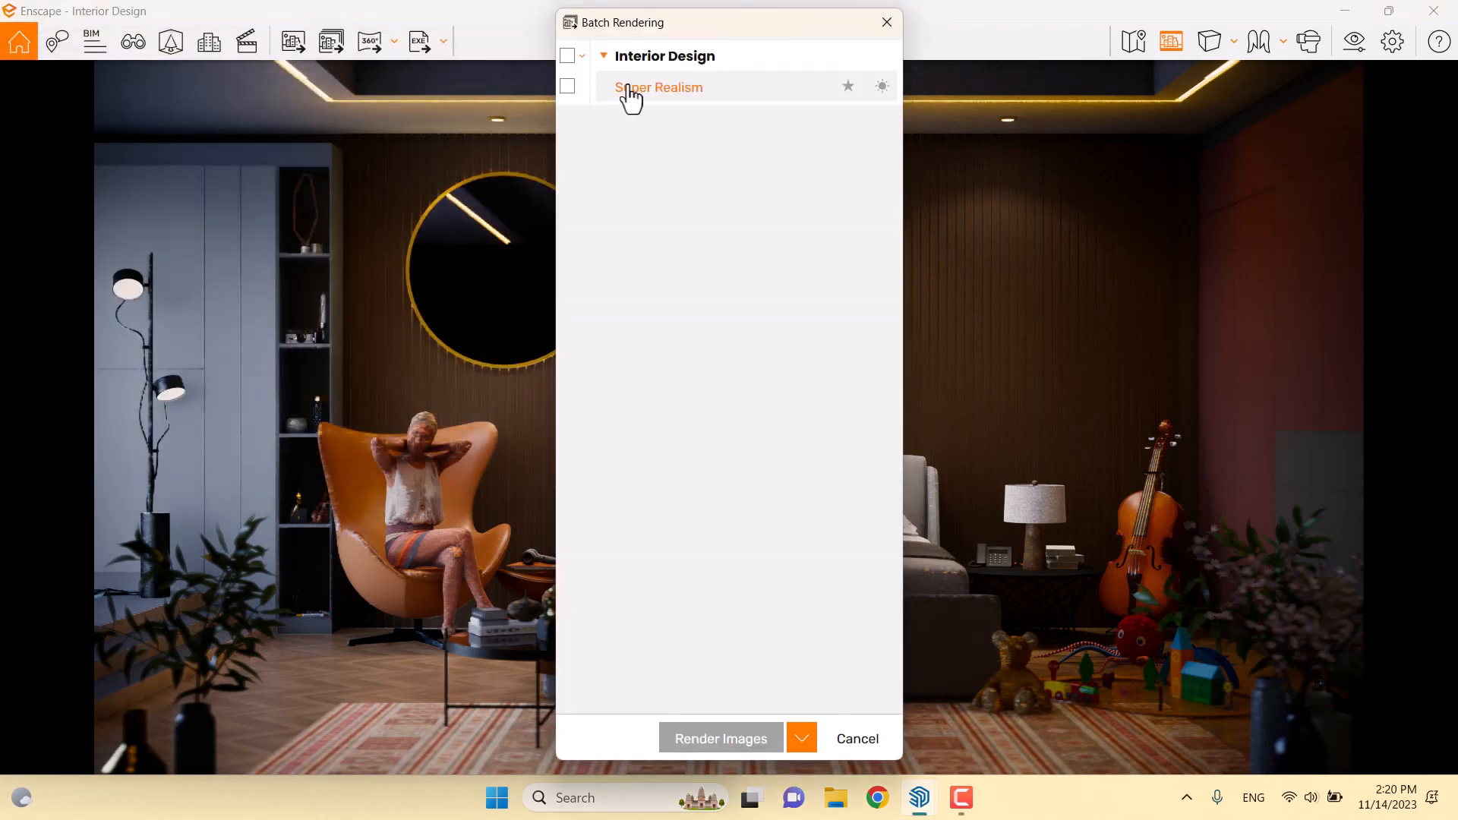
pyautogui.click(567, 86)
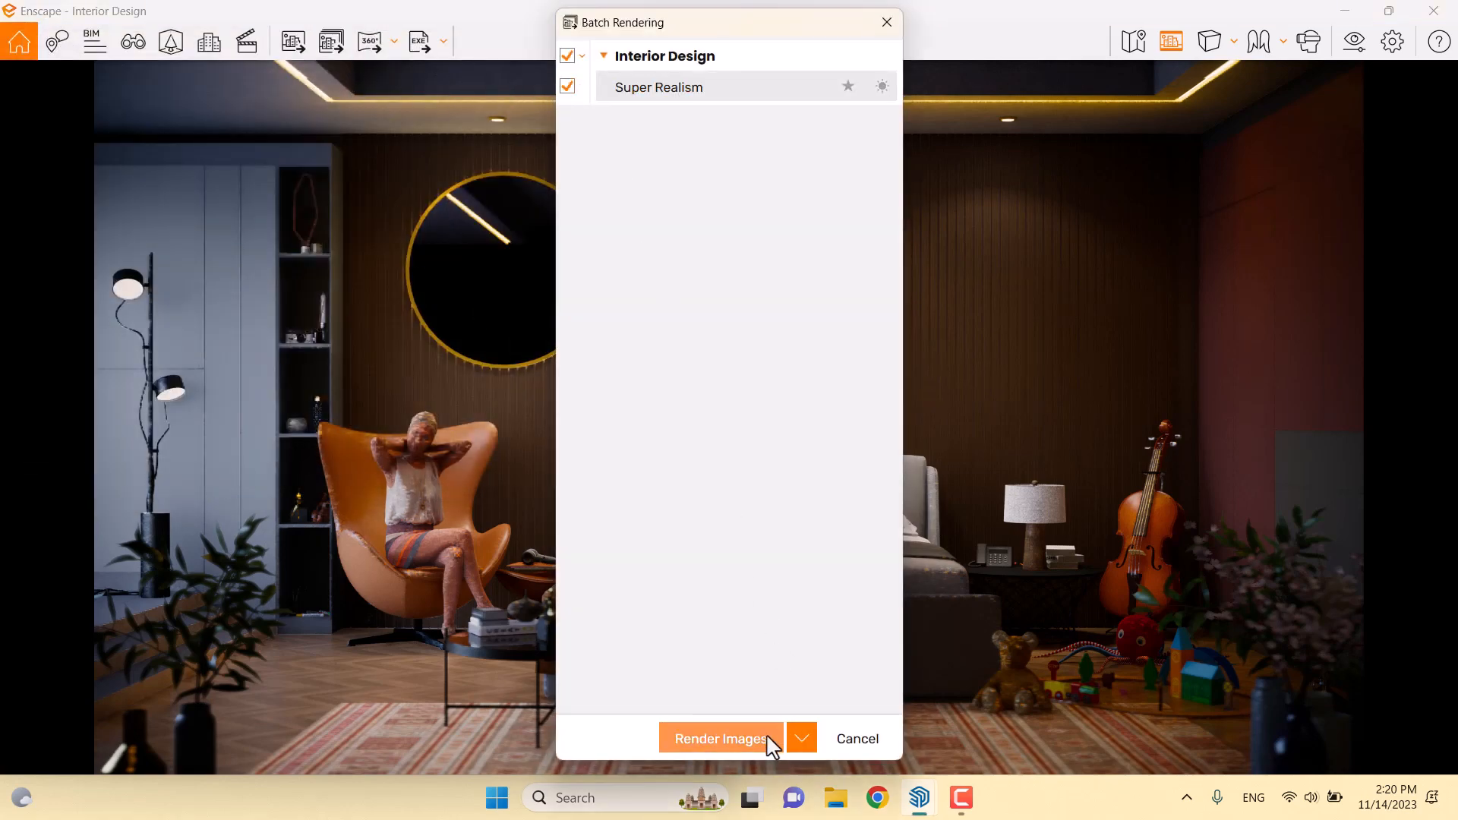
pyautogui.click(800, 739)
pyautogui.click(740, 641)
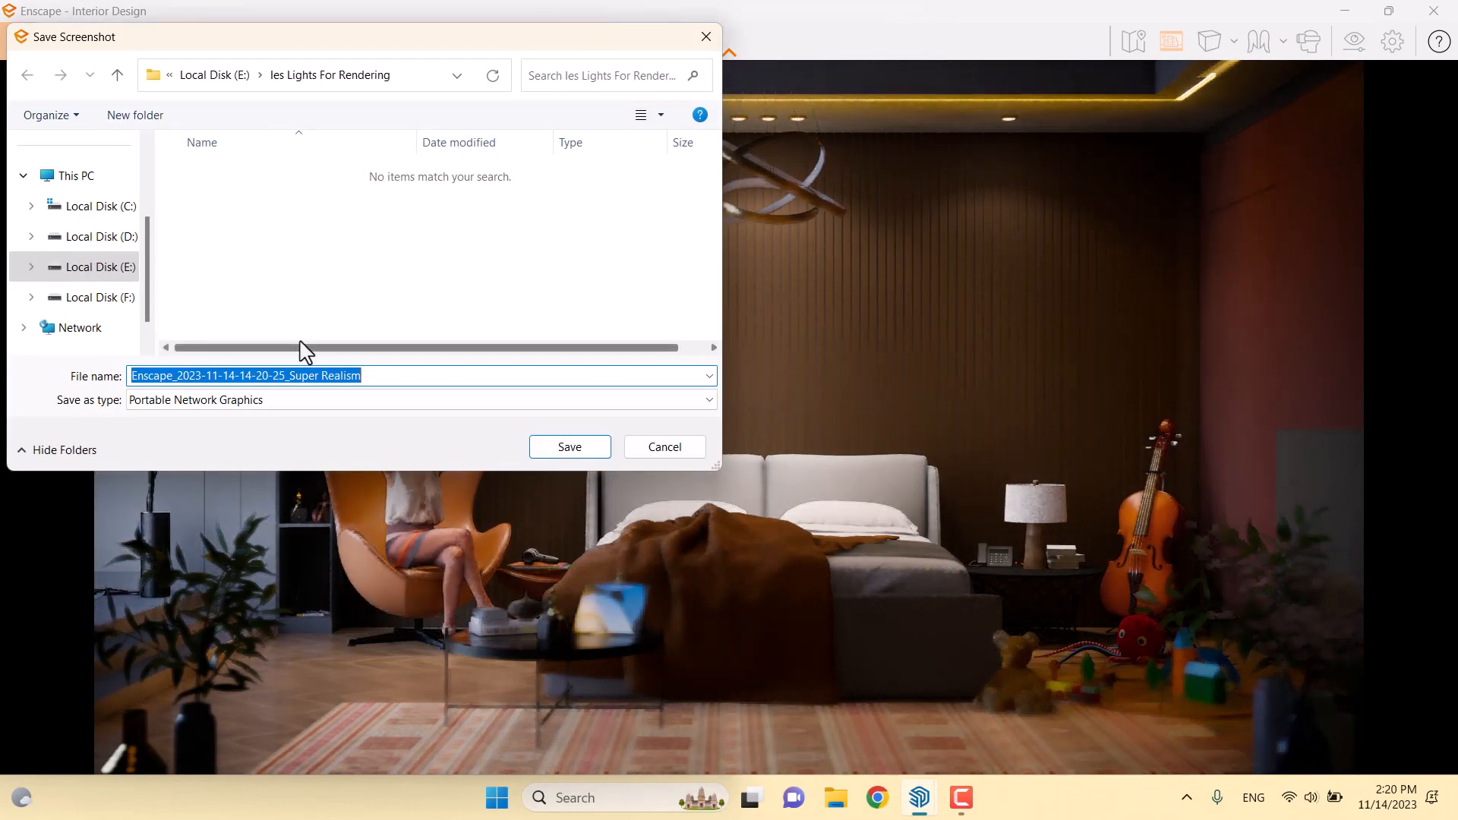
# Name the render 'Super Realism' and save it to the Desktop as a PNG
pyautogui.click(291, 376)
pyautogui.moveTo(275, 379); pyautogui.dragTo(120, 379)
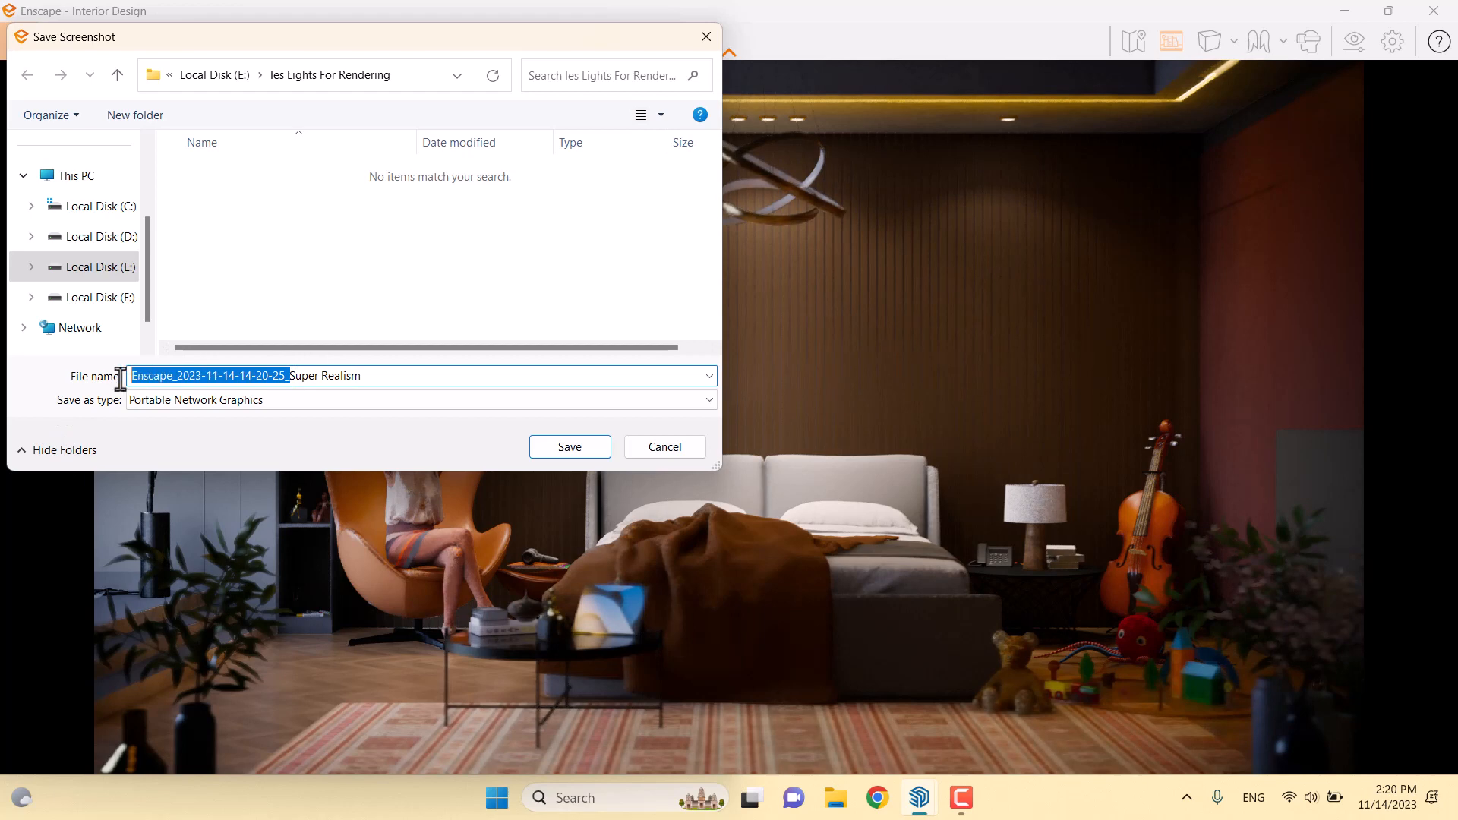
pyautogui.press('BackSpace')
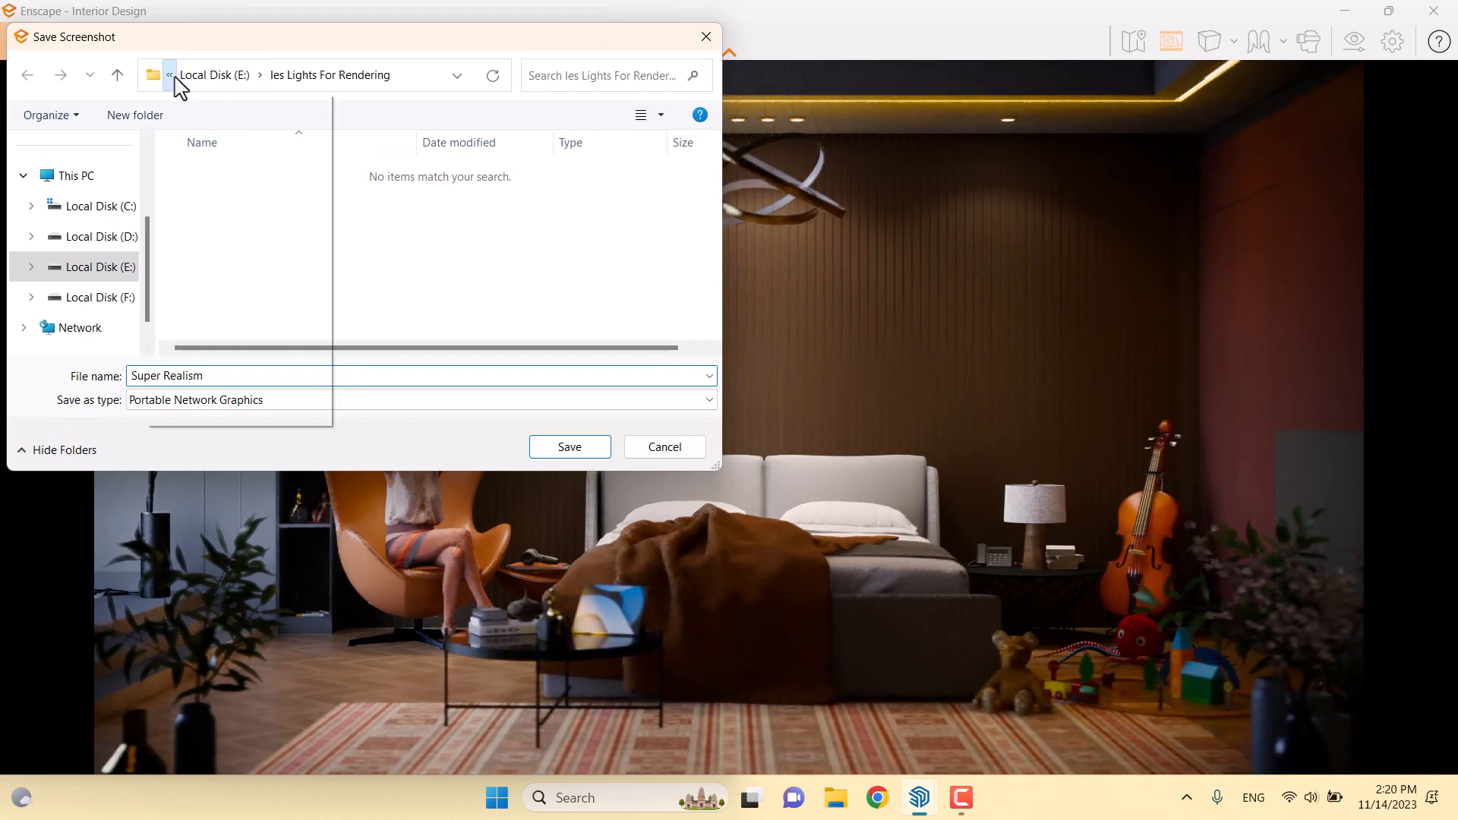
pyautogui.click(168, 74)
pyautogui.click(186, 123)
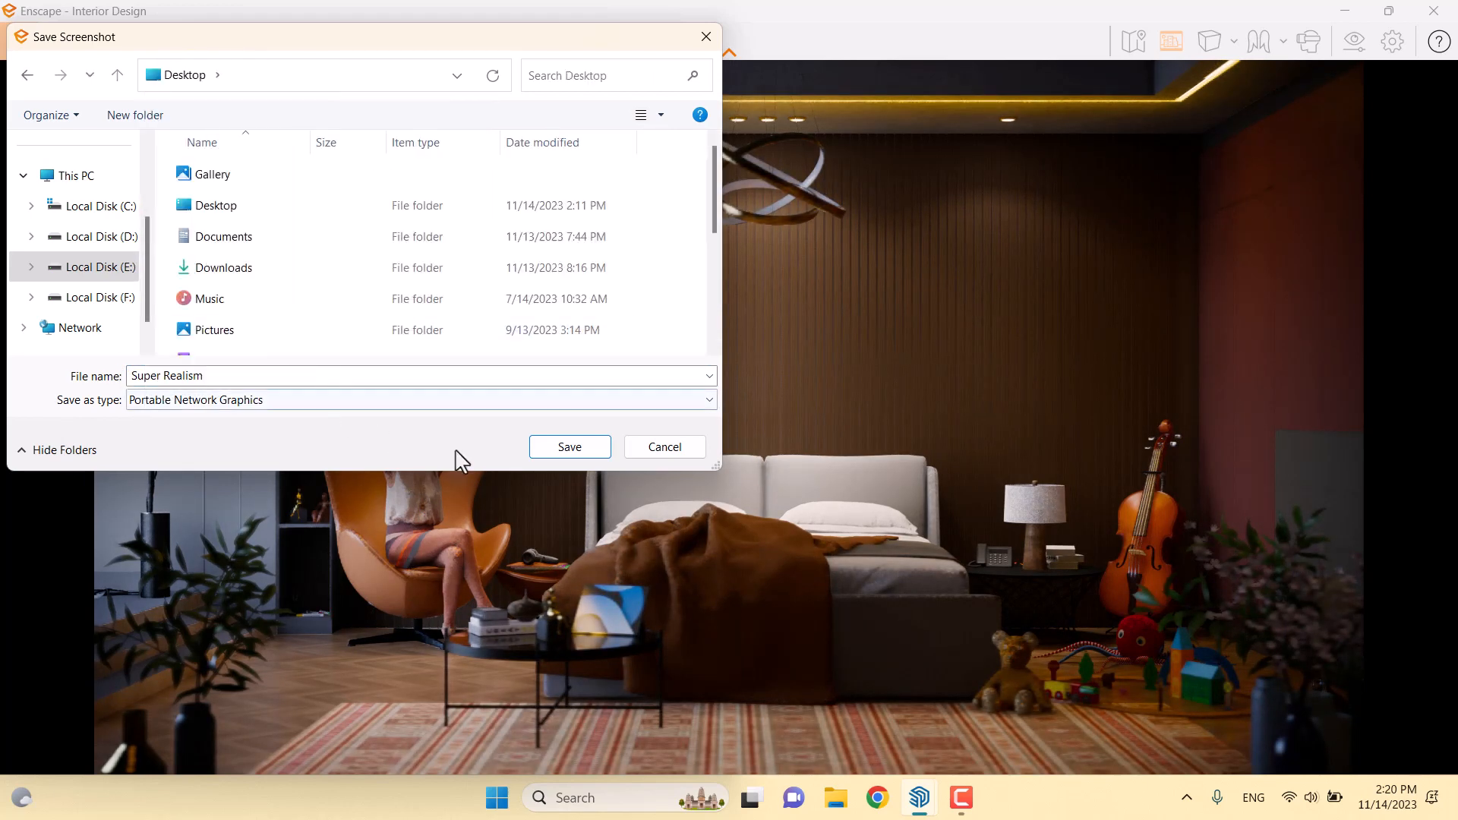
pyautogui.click(554, 450)
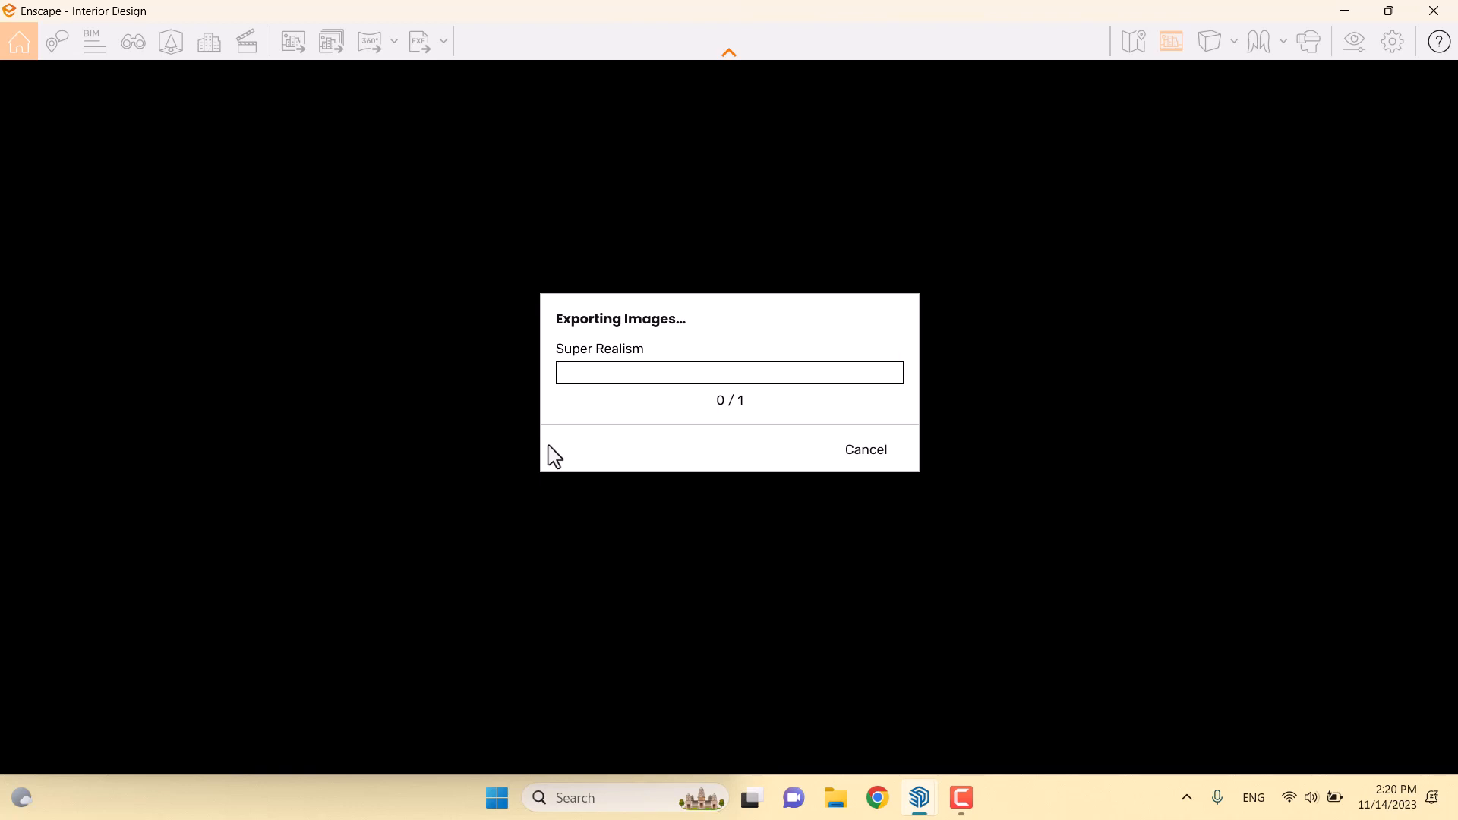
pyautogui.click(960, 799)
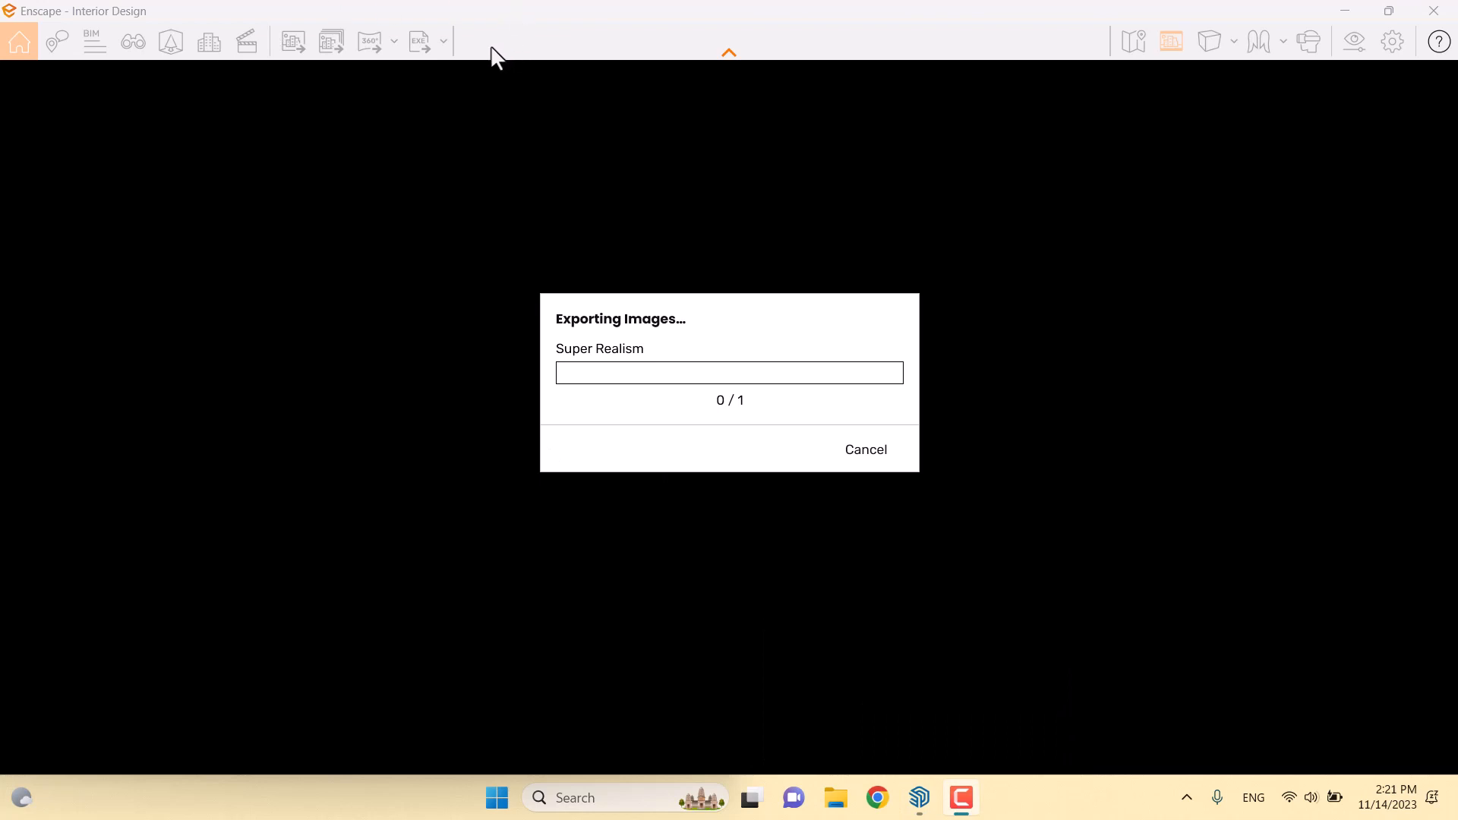